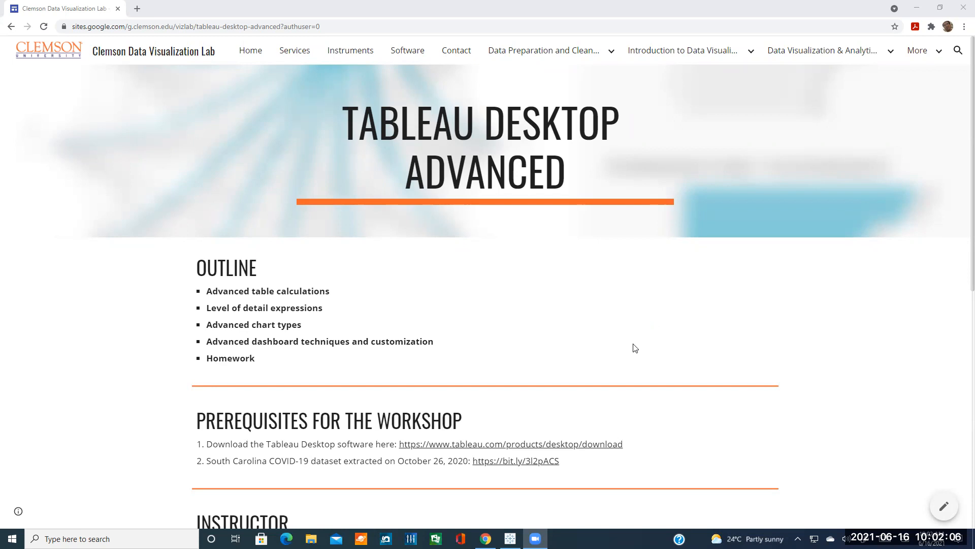
Review the workshop prerequisites, pointing out the Tableau Desktop download link and the South Carolina COVID-19 dataset link
scroll(625, 348, down, 2)
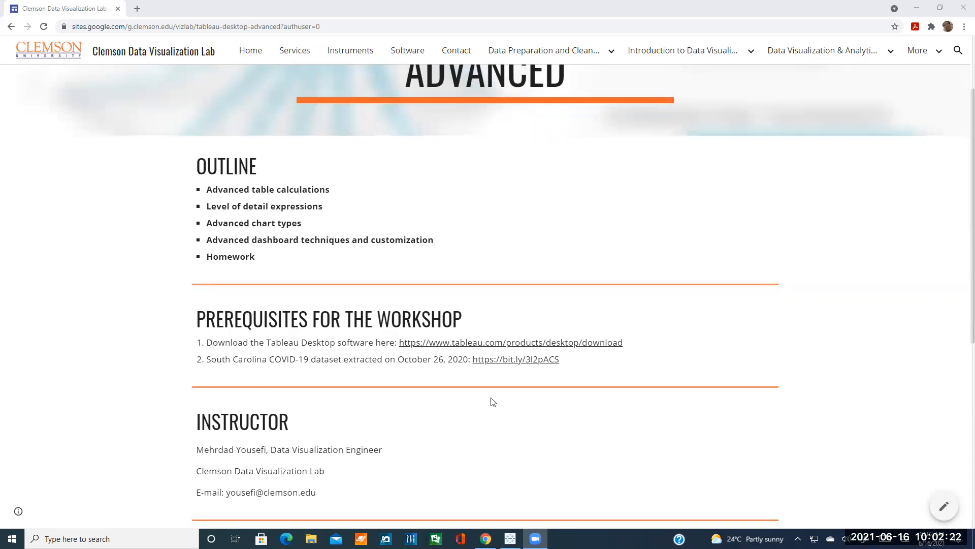
drag(630, 346, 402, 344)
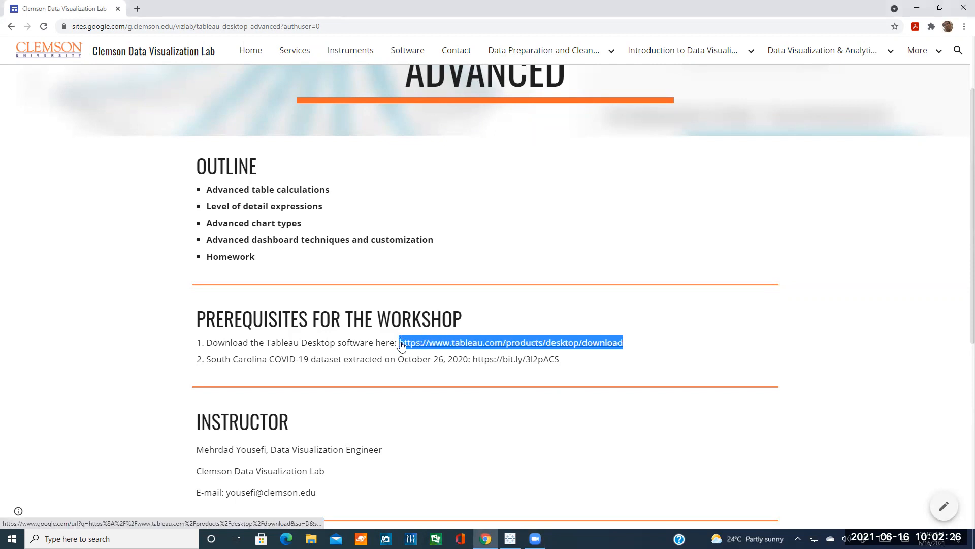
click(453, 404)
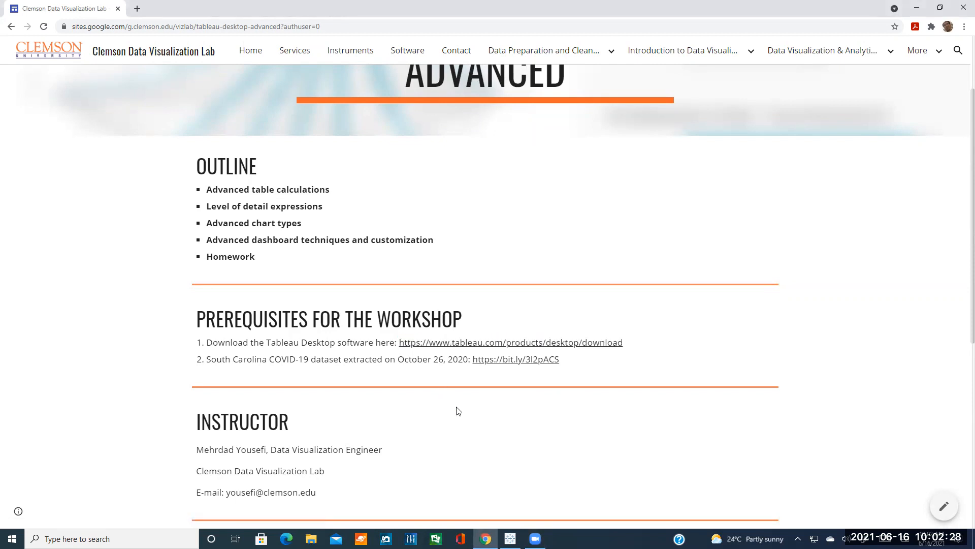
click(635, 58)
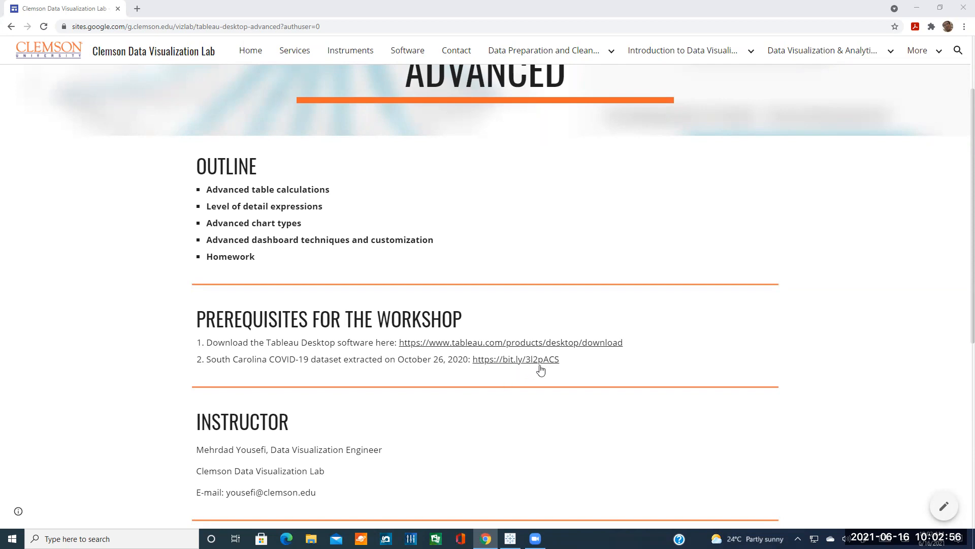
drag(562, 366, 473, 360)
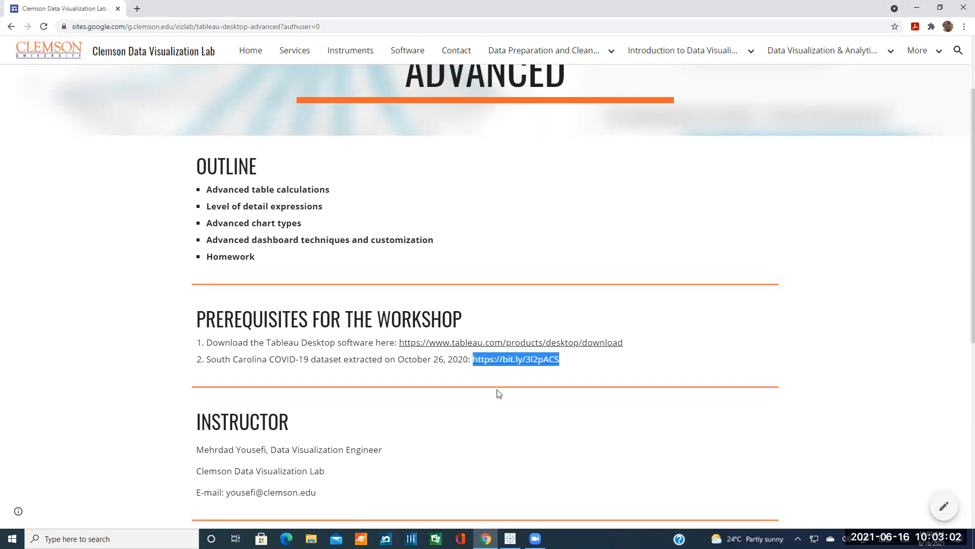
click(582, 259)
click(635, 72)
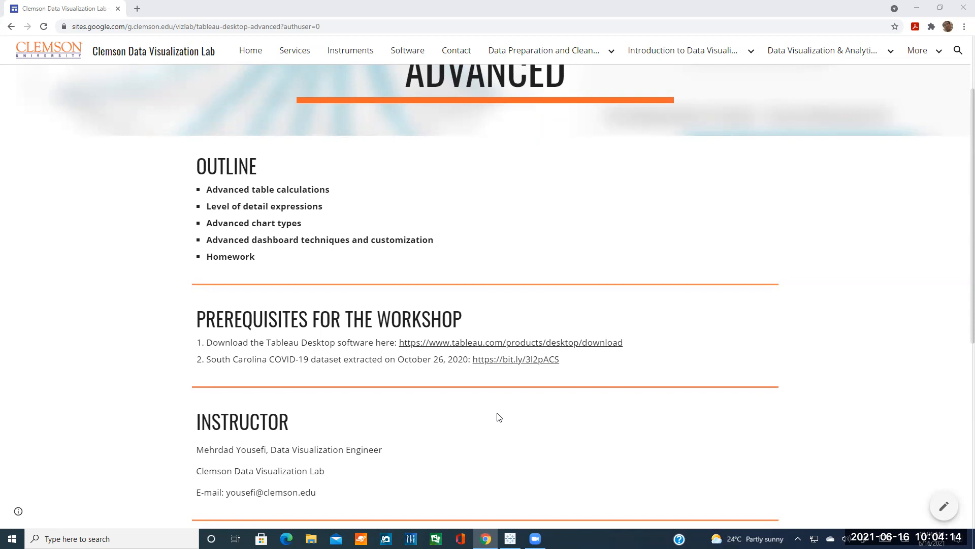
drag(561, 360, 471, 360)
click(490, 377)
drag(562, 361, 470, 363)
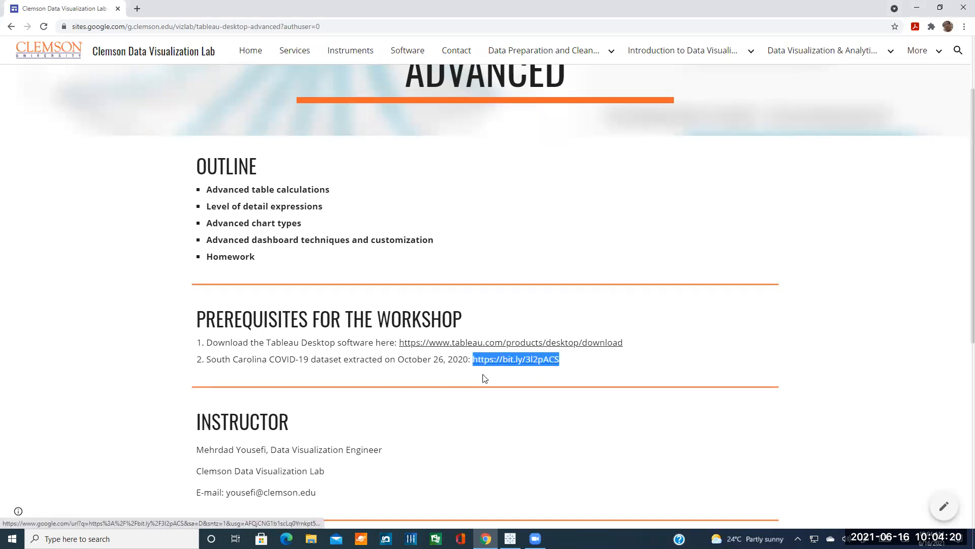
click(484, 378)
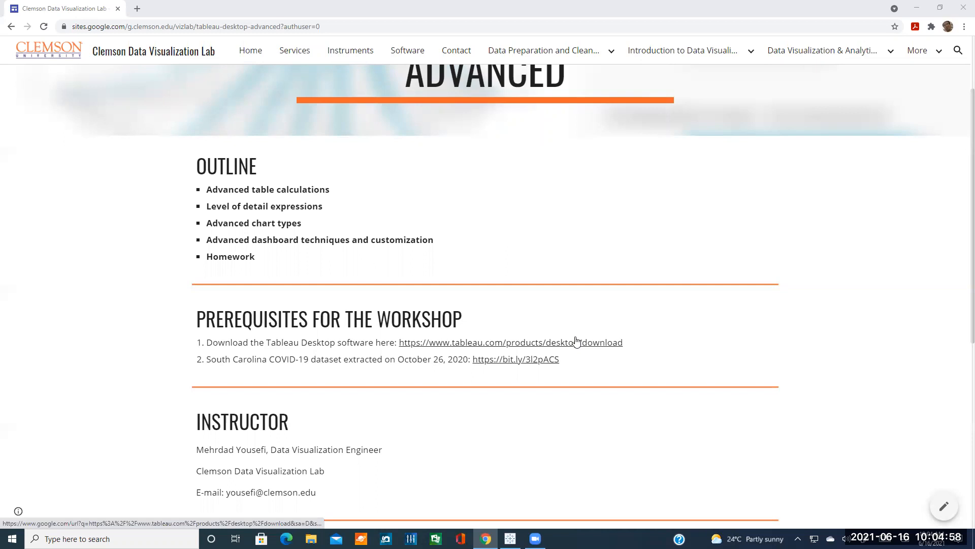
Go to the workshop's Advanced Table Calculations page and read through the Percent Change From a Reference Date section
scroll(577, 346, down, 6)
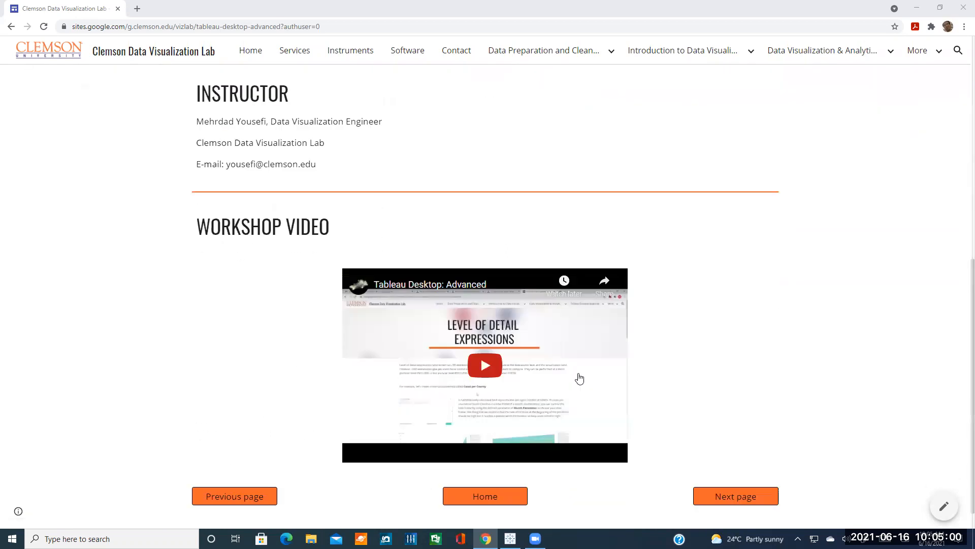
click(724, 470)
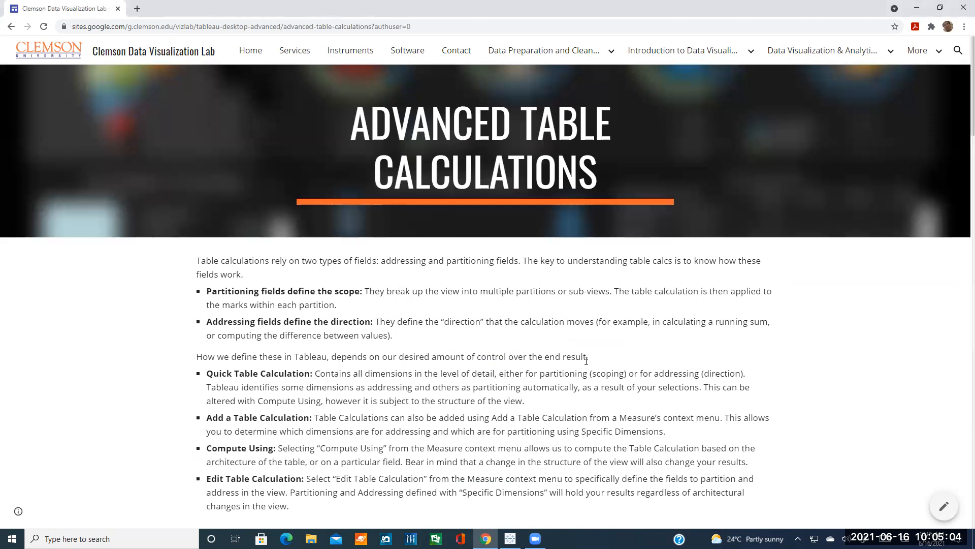
scroll(542, 328, down, 1)
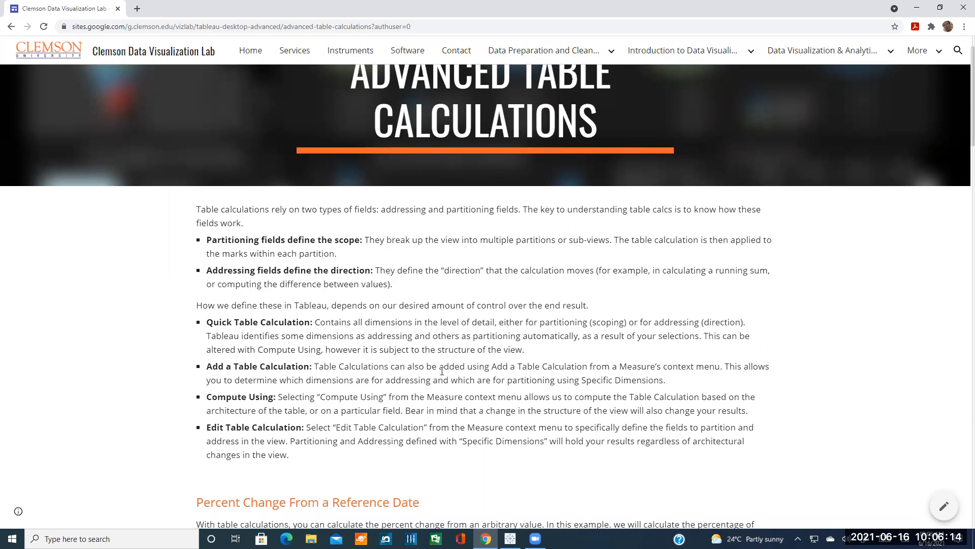
scroll(442, 371, down, 1)
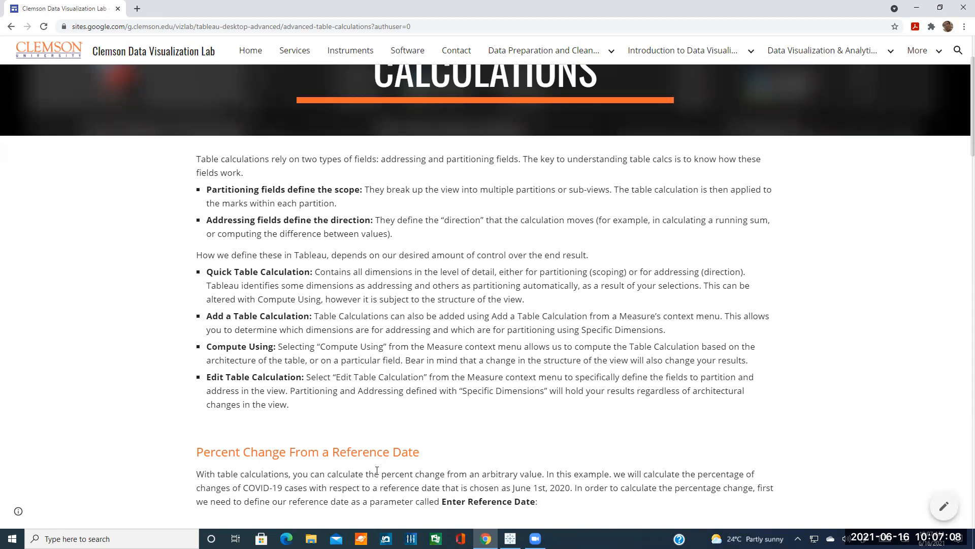
scroll(422, 436, down, 2)
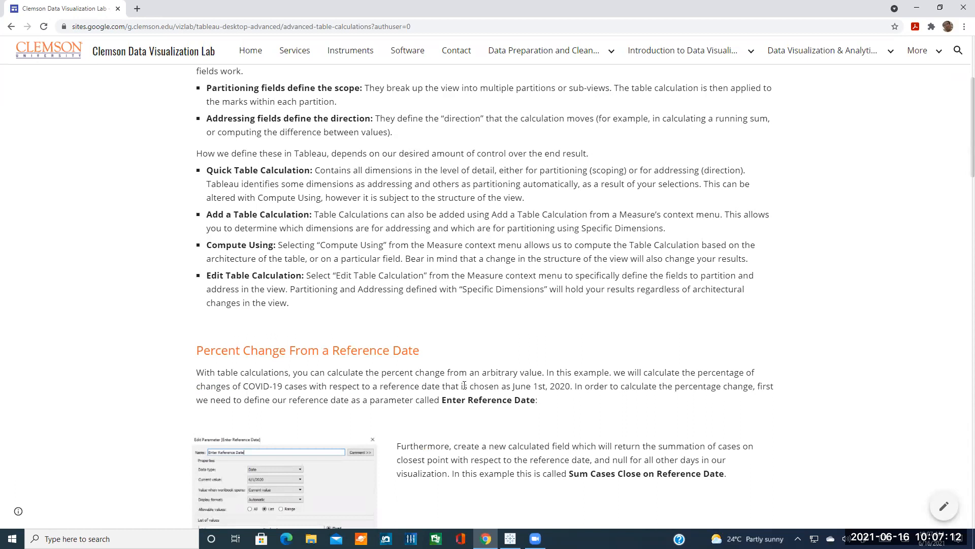
scroll(453, 368, down, 3)
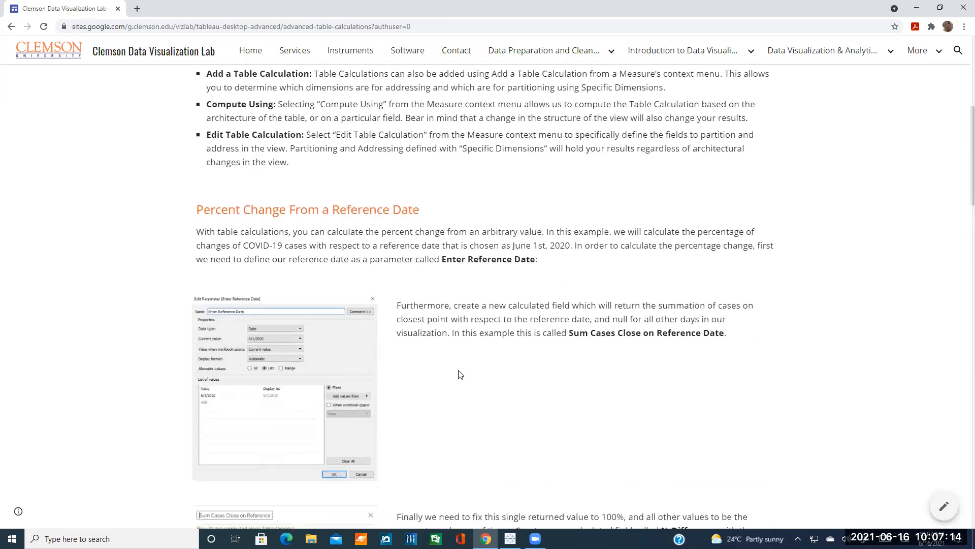
scroll(461, 376, down, 1)
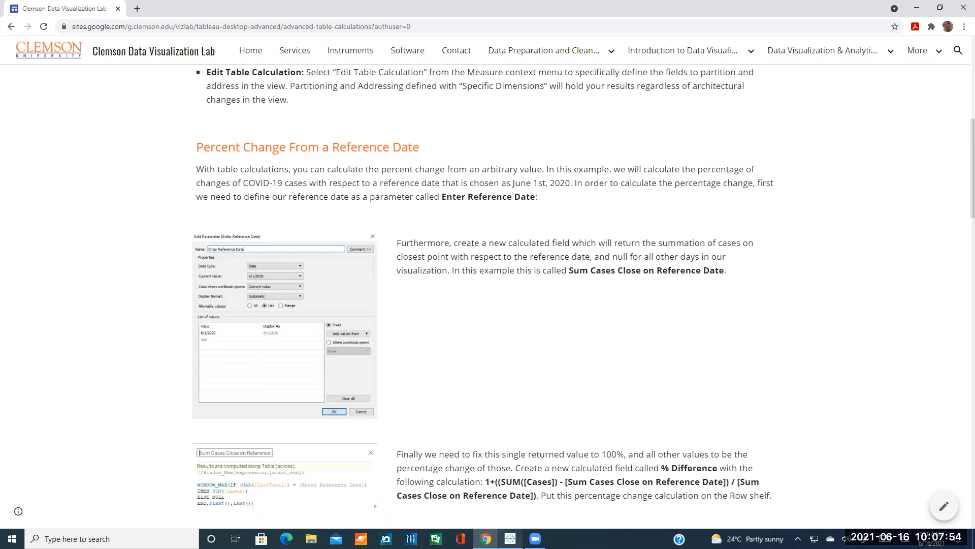
click(510, 538)
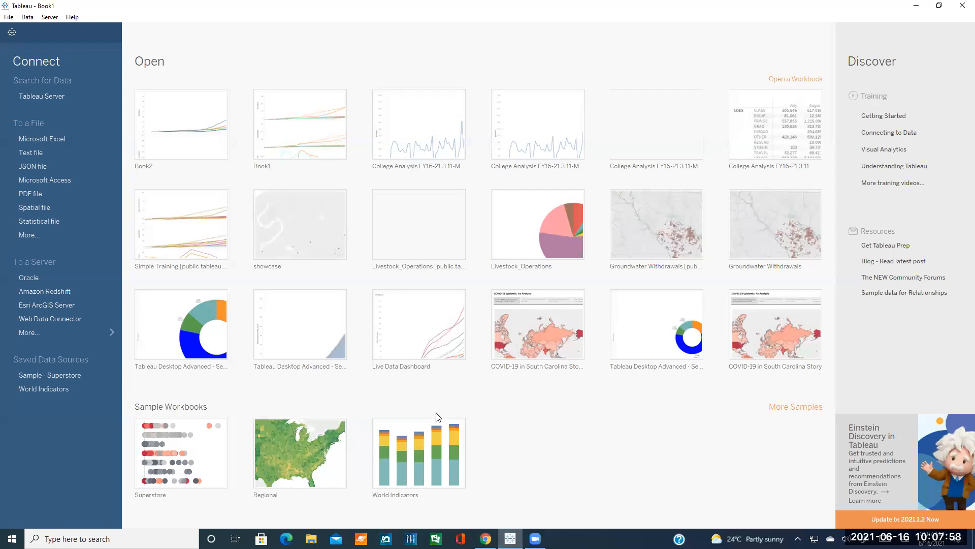
click(485, 538)
scroll(511, 424, down, 3)
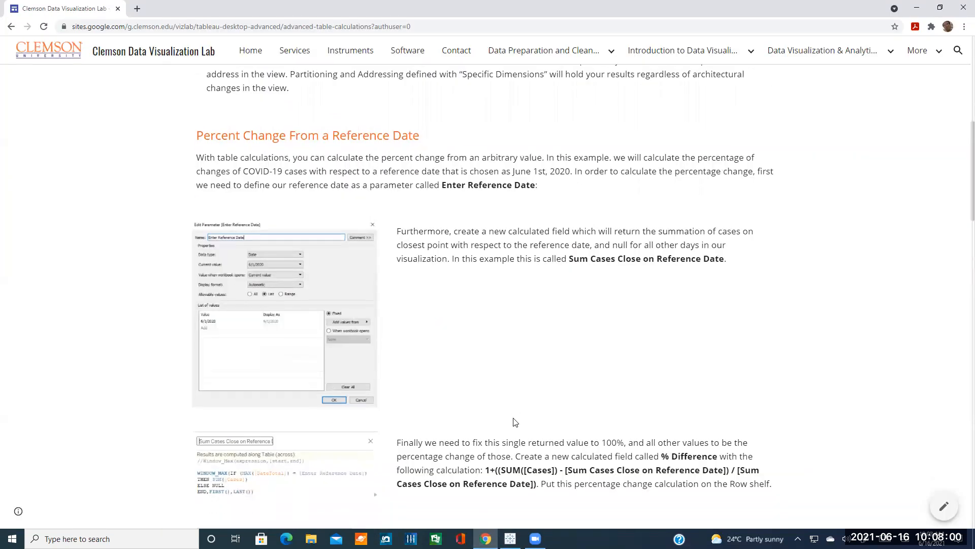
scroll(528, 457, up, 2)
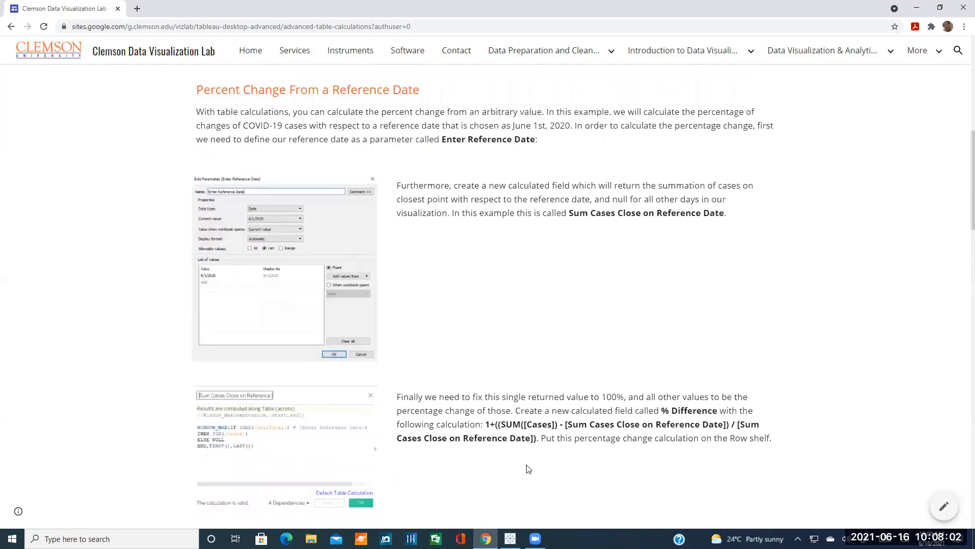
Switch to Tableau and connect to the text file sc-counties (2) from the Downloads folder
click(510, 539)
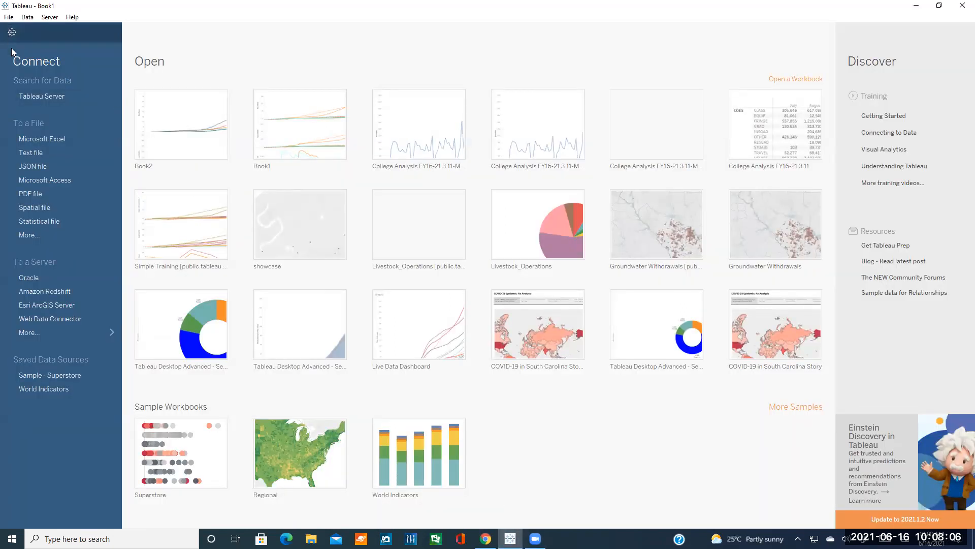
click(43, 151)
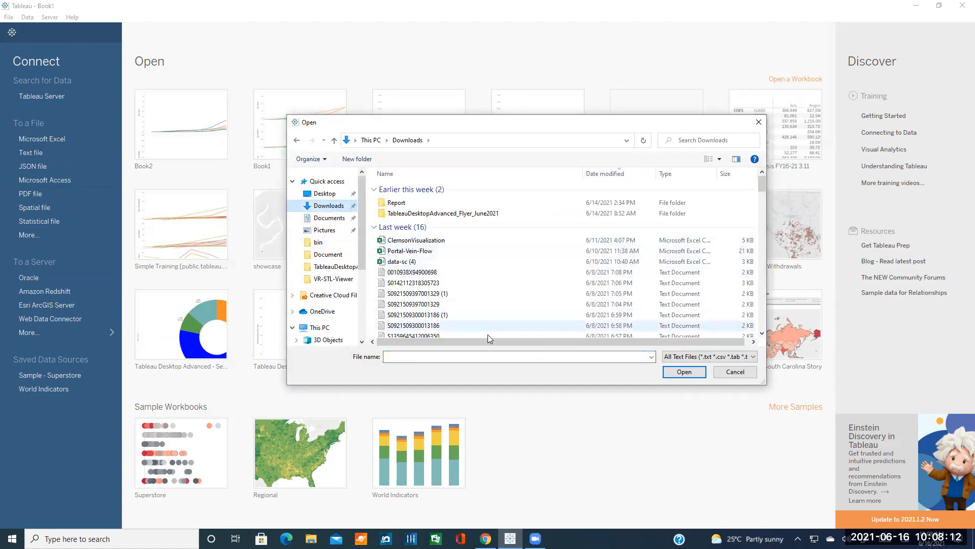
click(710, 356)
click(706, 363)
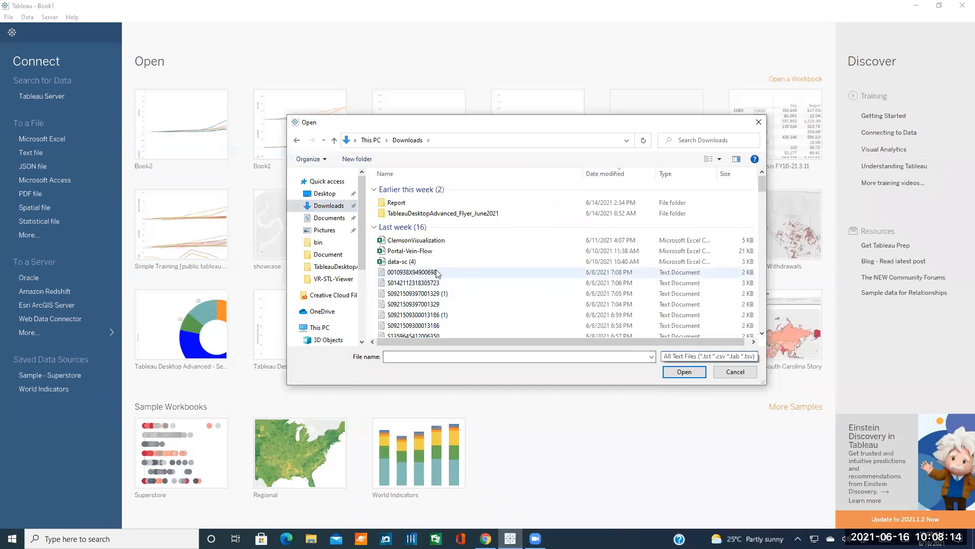
scroll(438, 274, down, 5)
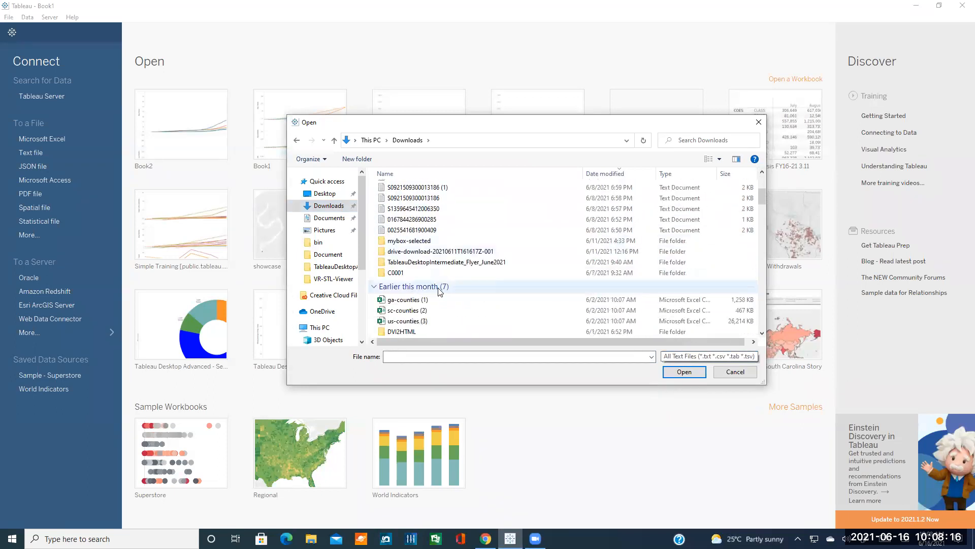
scroll(440, 291, down, 1)
click(422, 277)
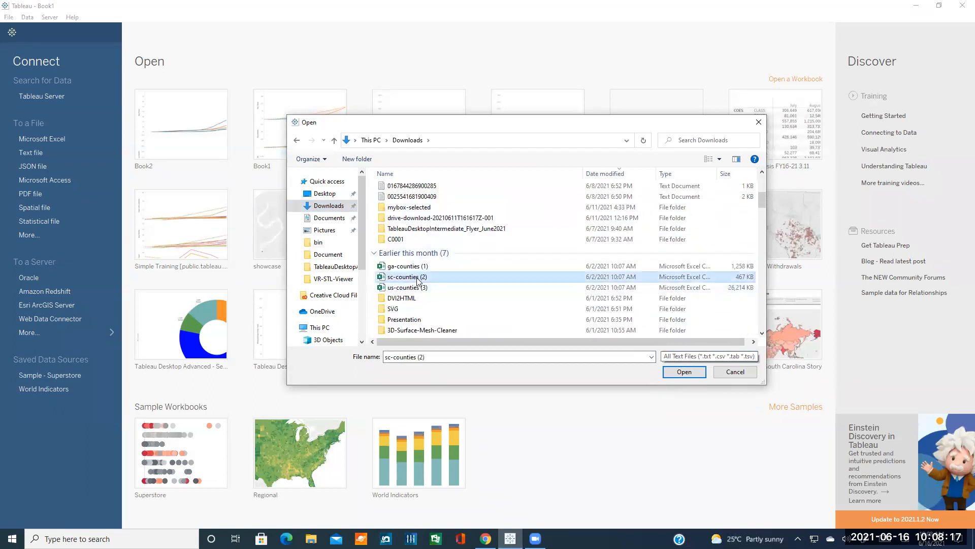
click(676, 375)
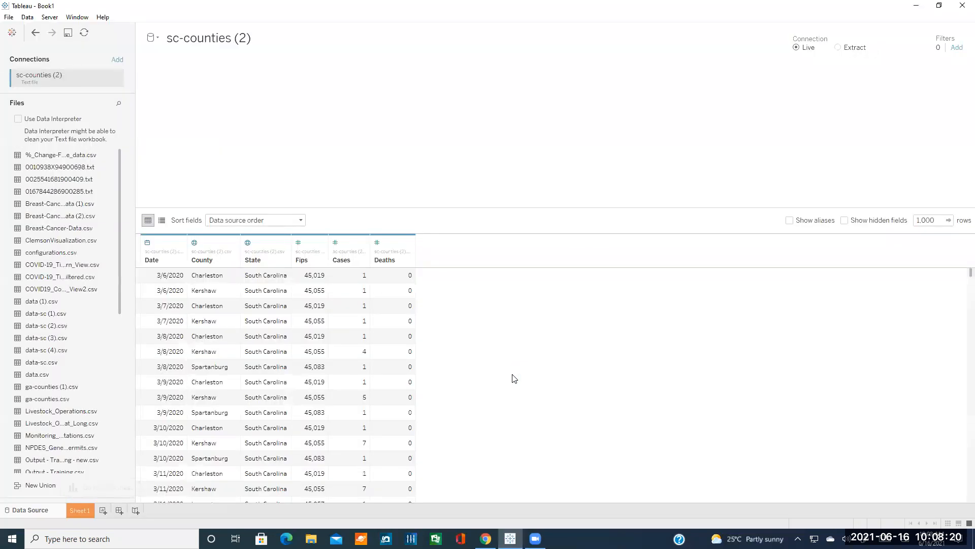
On Sheet 1, start a new parameter named Enter Reference Date with the Date data type
click(77, 510)
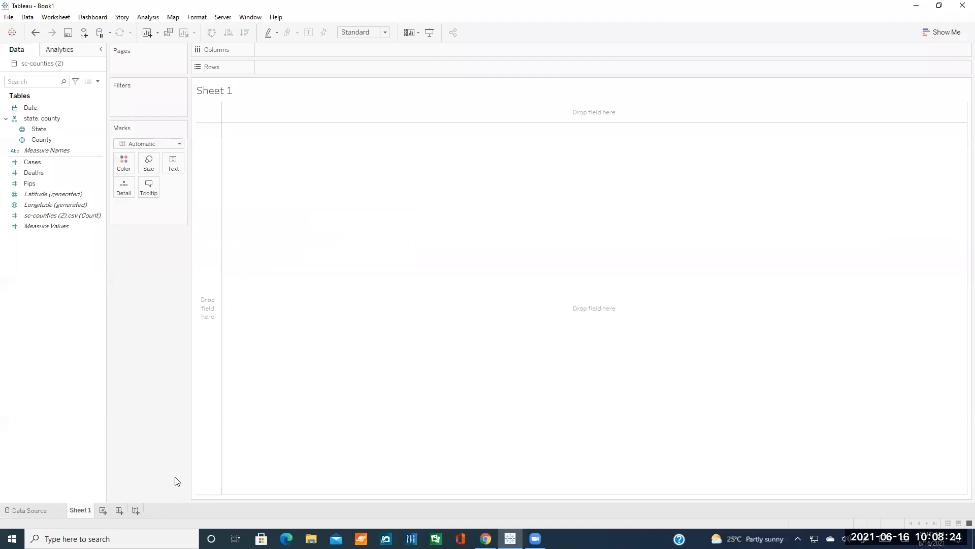
right_click(40, 278)
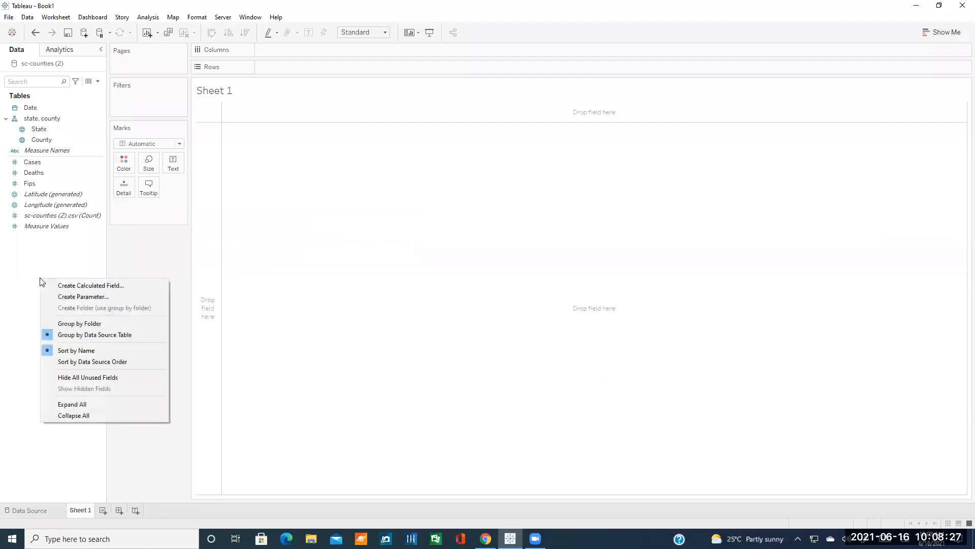
click(91, 297)
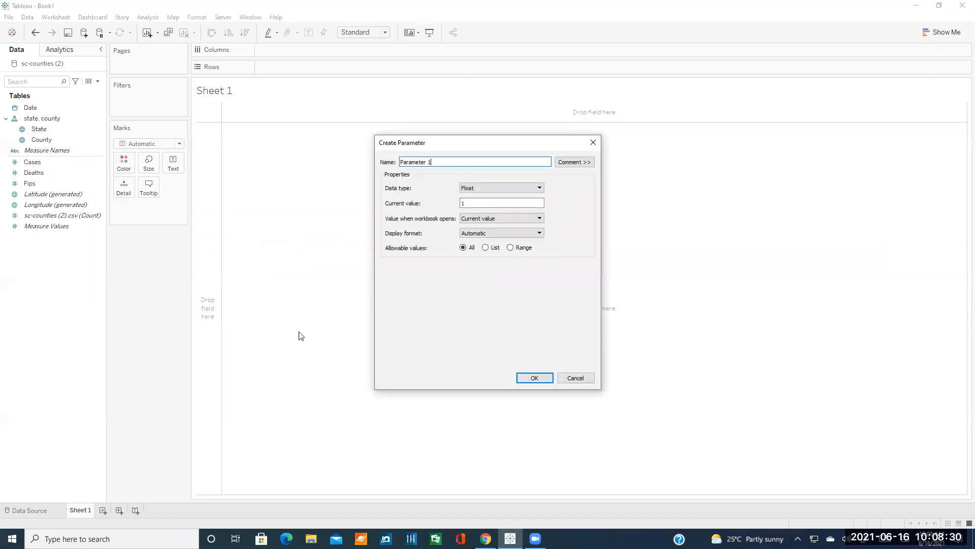
triple_click(454, 162)
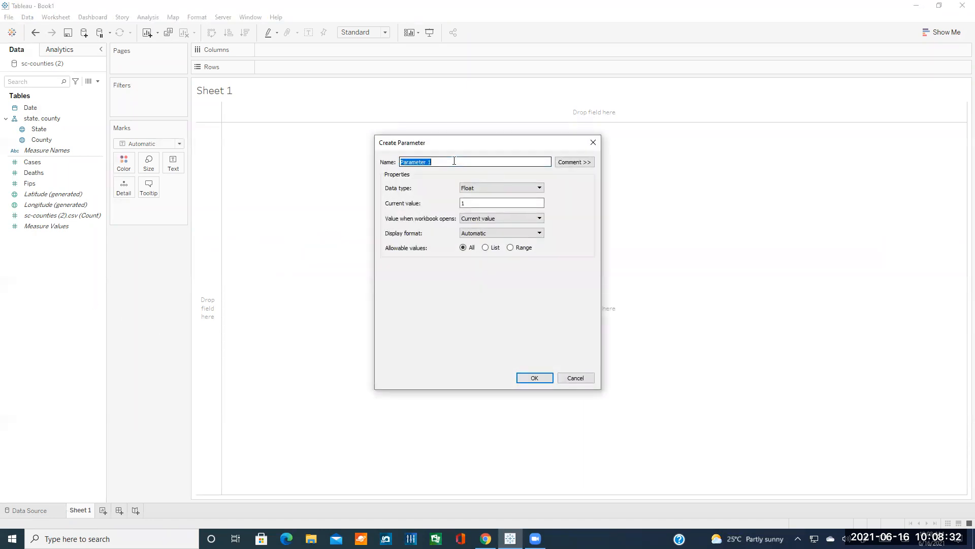
text(Enter Reference Date)
click(479, 186)
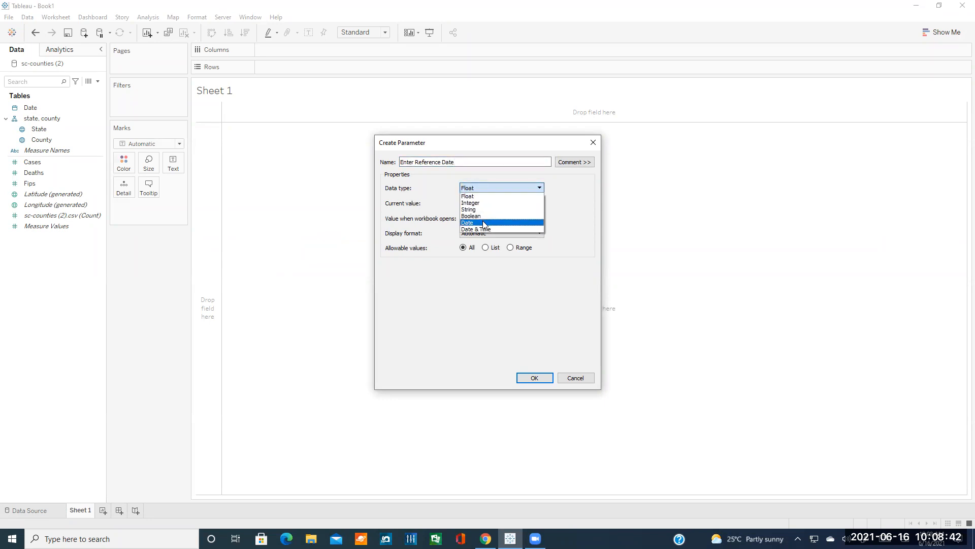
click(483, 224)
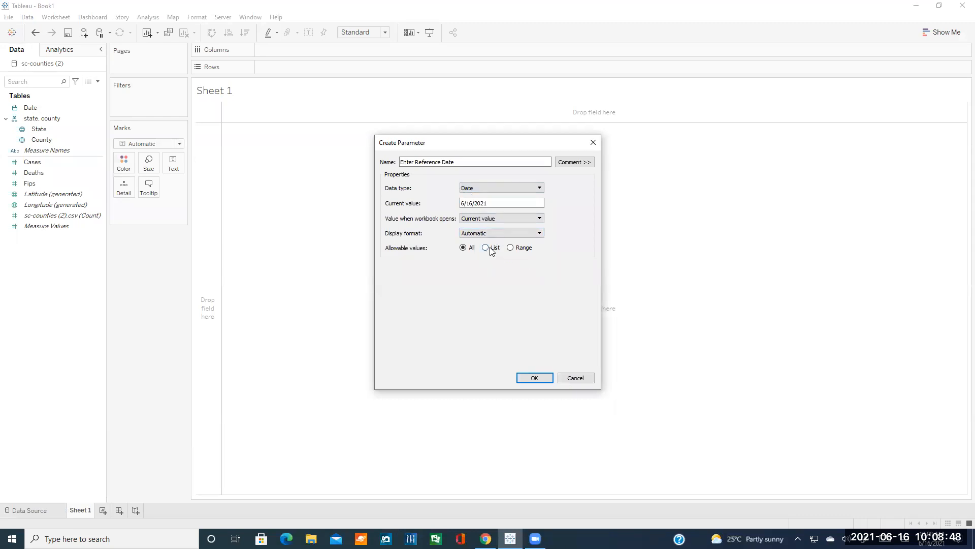
Set the parameter's current value to 6/1/2020 and check the settings against the example on the workshop page
drag(488, 203, 465, 203)
click(479, 204)
key(Left)
key(Left)
key(Left)
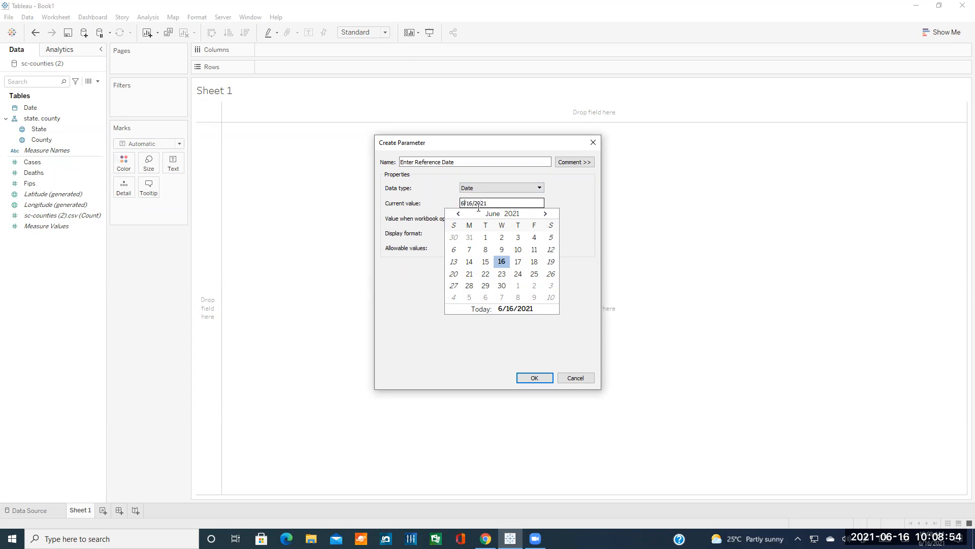
key(BackSpace)
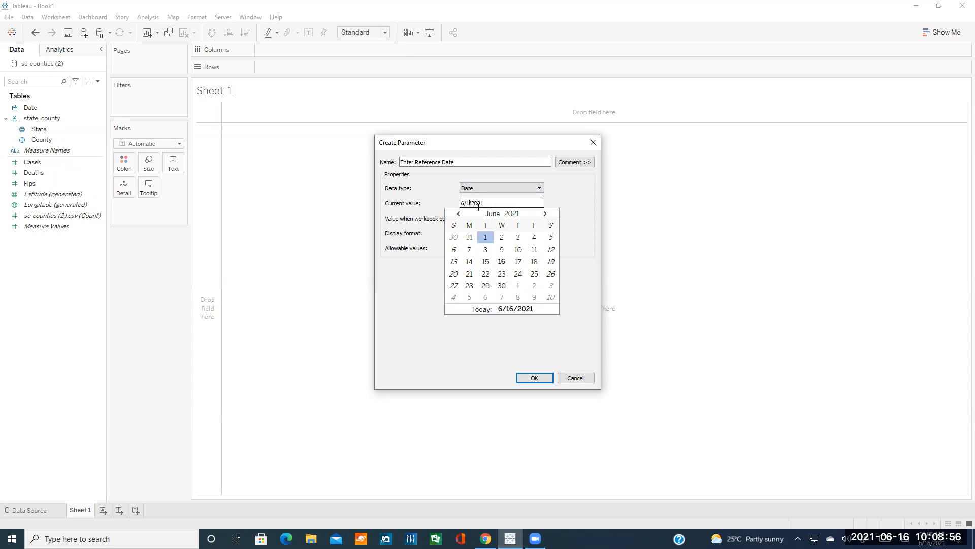
text(0)
click(473, 238)
click(427, 272)
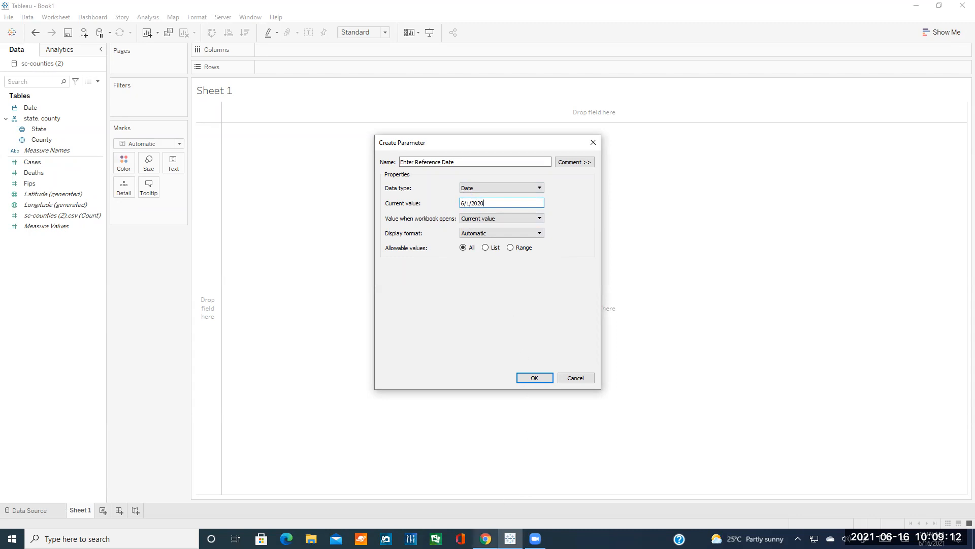
click(486, 538)
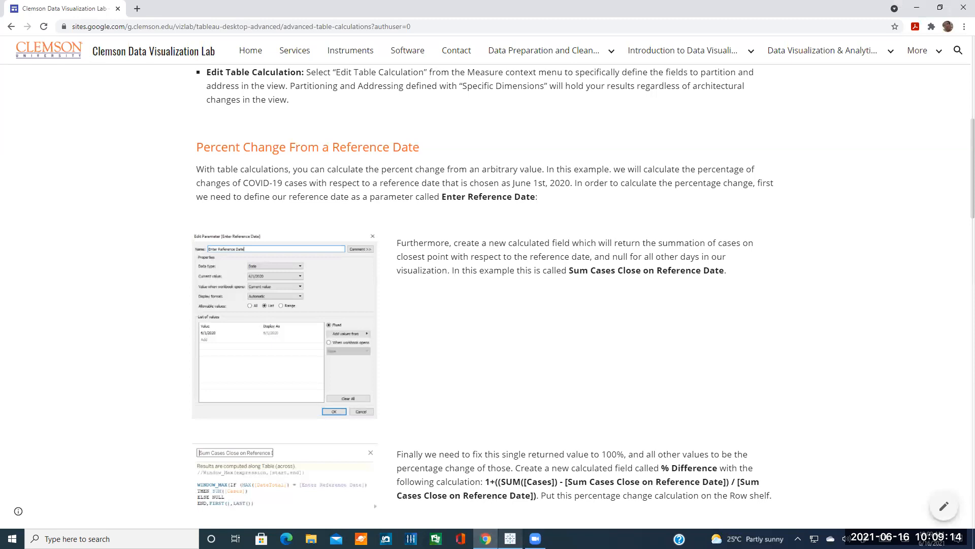
click(510, 538)
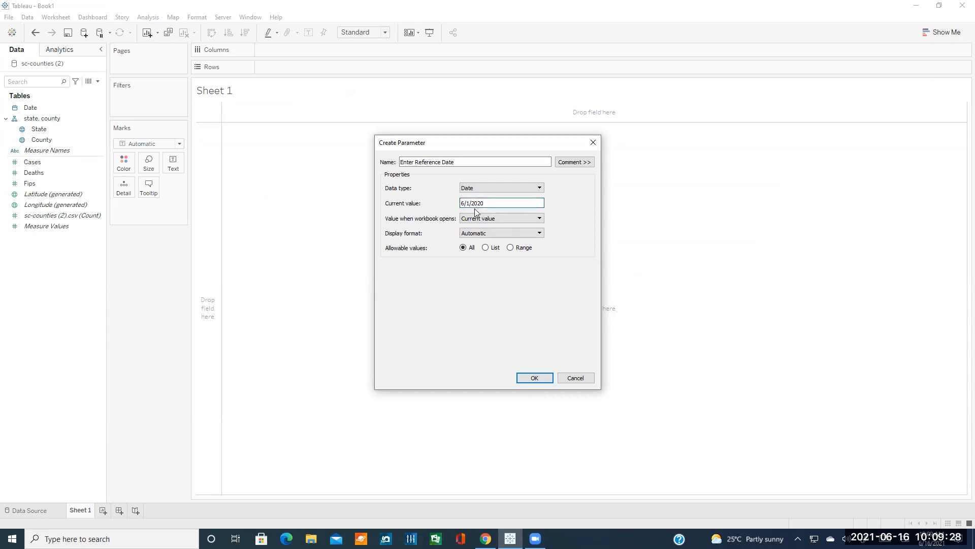
Create the reference date parameter and copy the field name Sum Cases Close on Reference Date from the workshop page
click(533, 380)
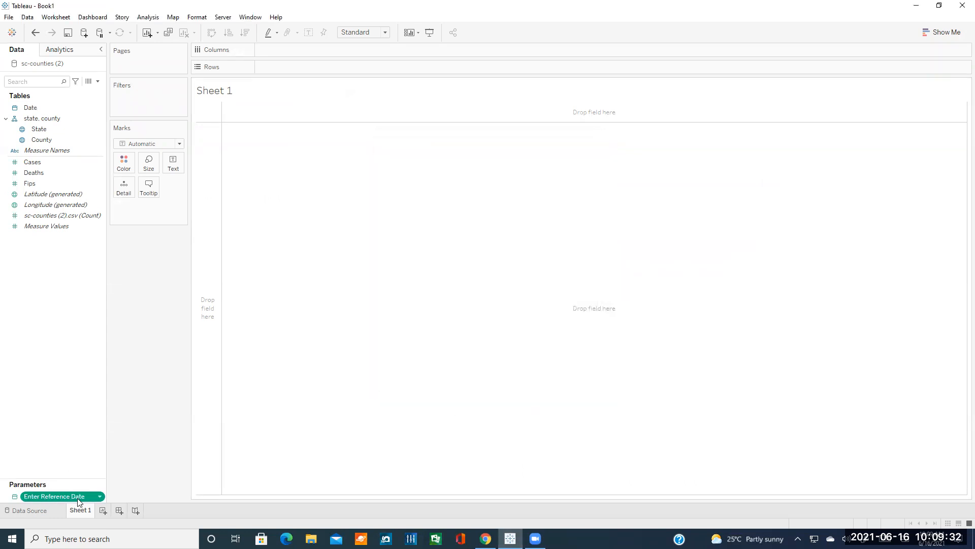
click(486, 539)
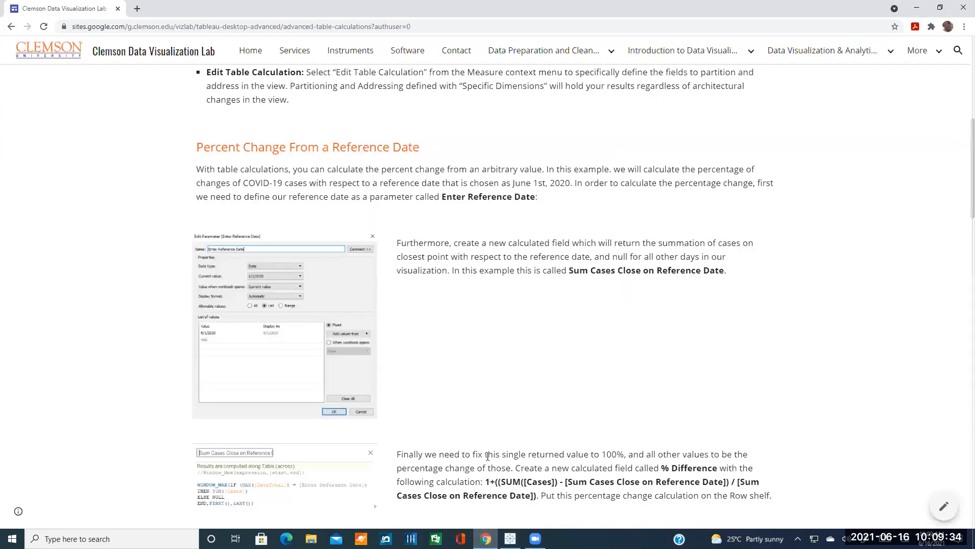
scroll(500, 429, down, 3)
scroll(499, 430, down, 1)
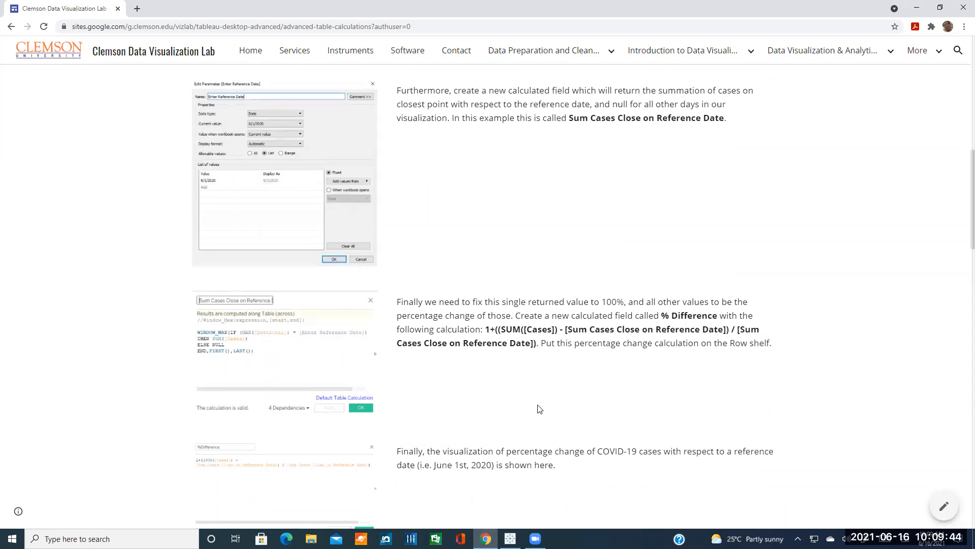
scroll(540, 409, up, 1)
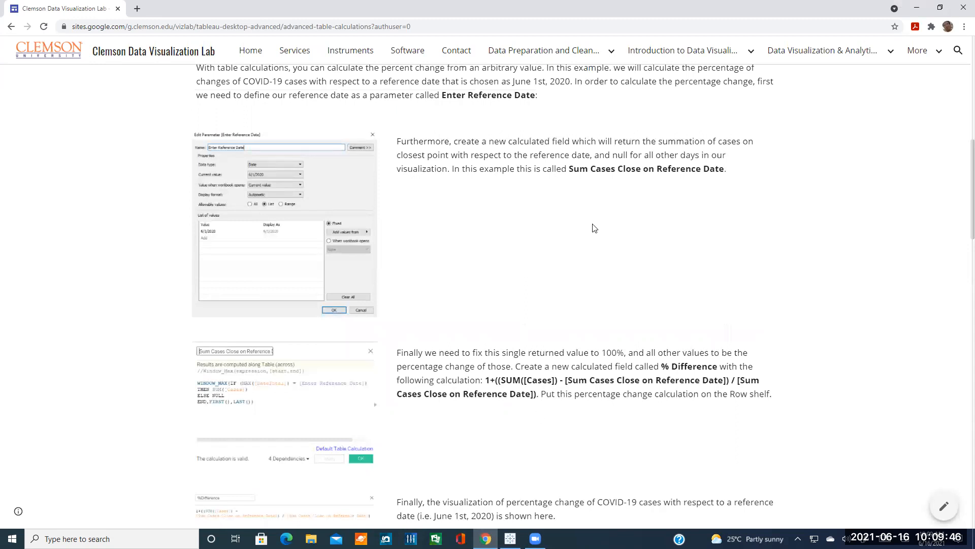
drag(570, 168, 724, 174)
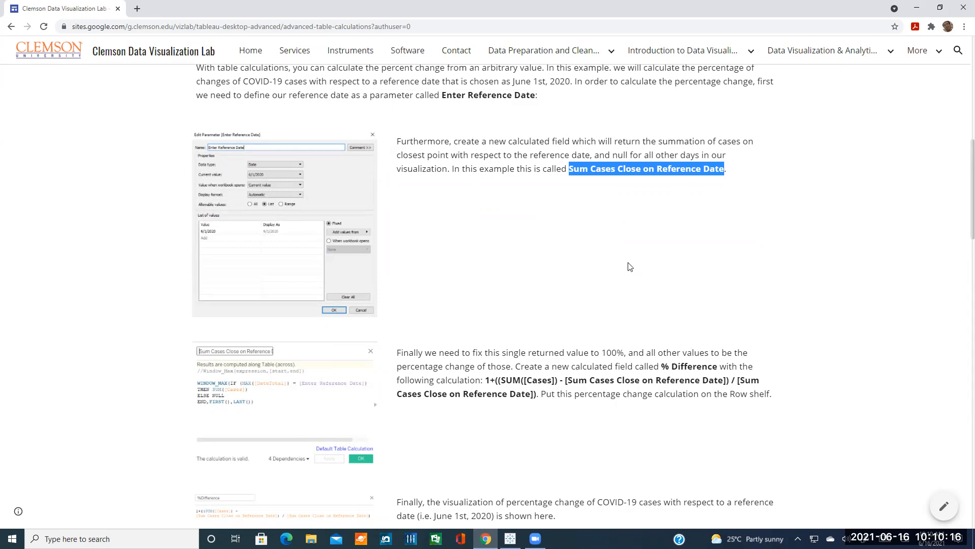
click(623, 277)
Switch to Tableau and start a calculated field named Sum Cases Close on Reference Date
click(510, 539)
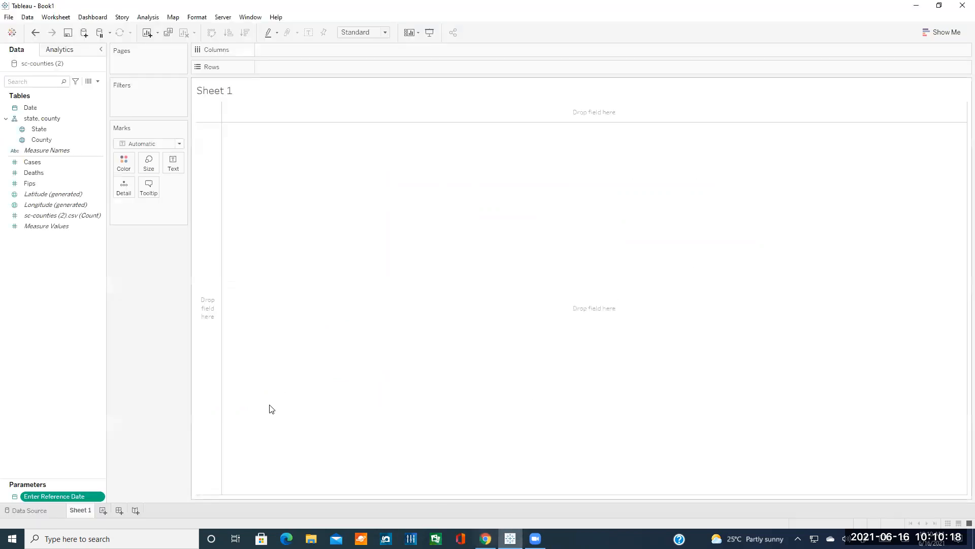
right_click(52, 298)
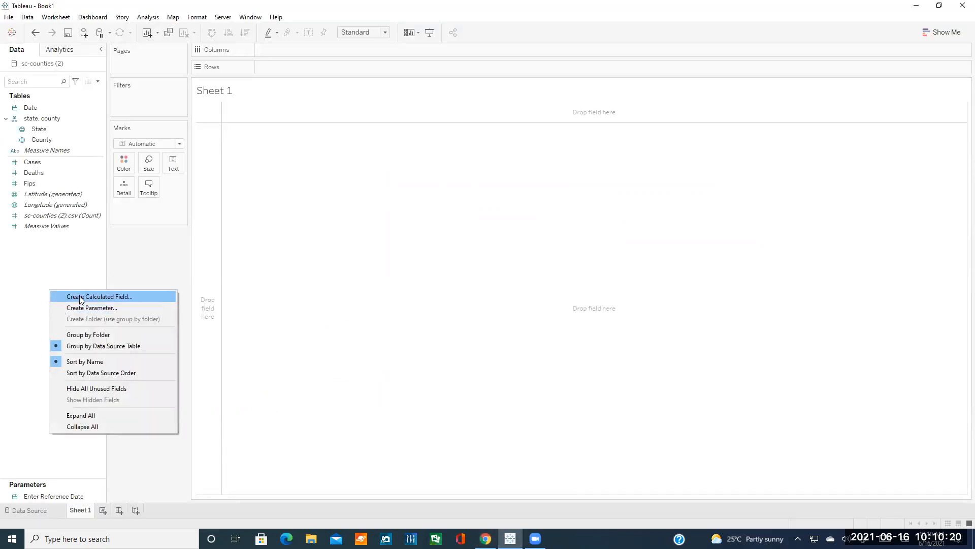
click(60, 298)
key(Tab)
Check the example formula on the workshop page and begin the calculation with the WINDOW_MAX function
click(486, 538)
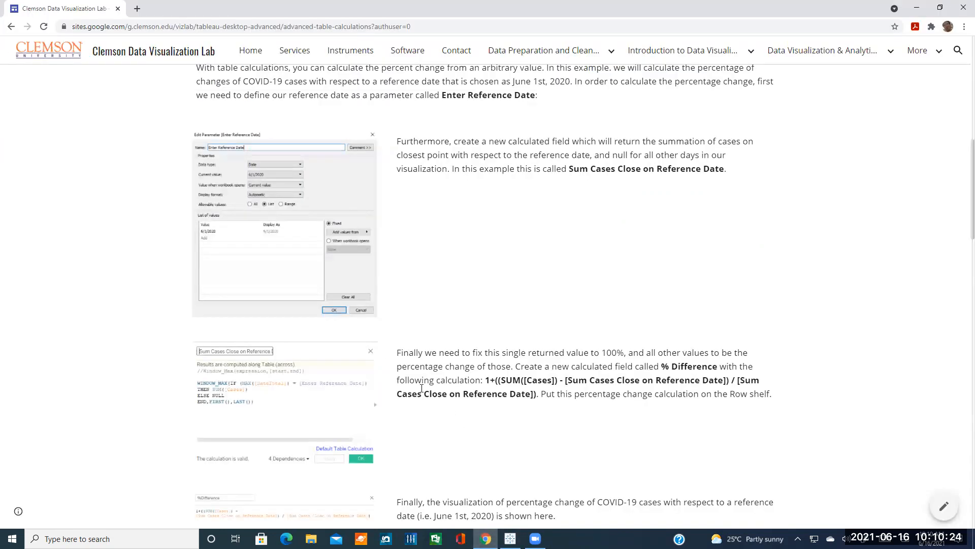
scroll(364, 393, down, 1)
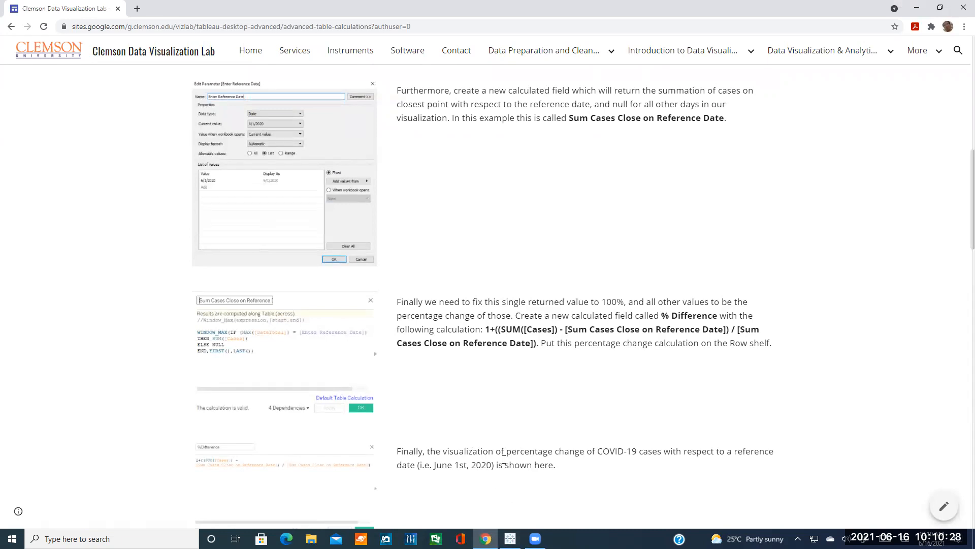
click(511, 538)
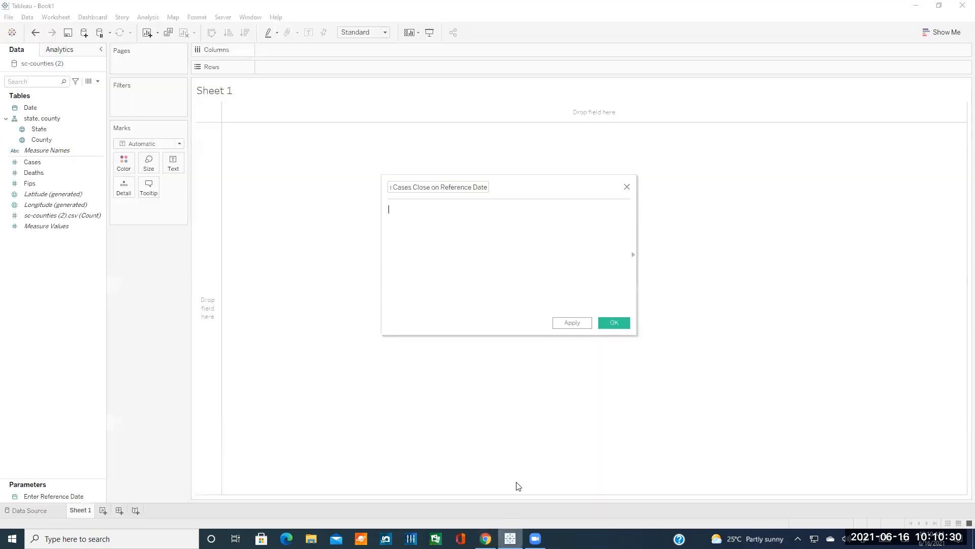
text(WIN)
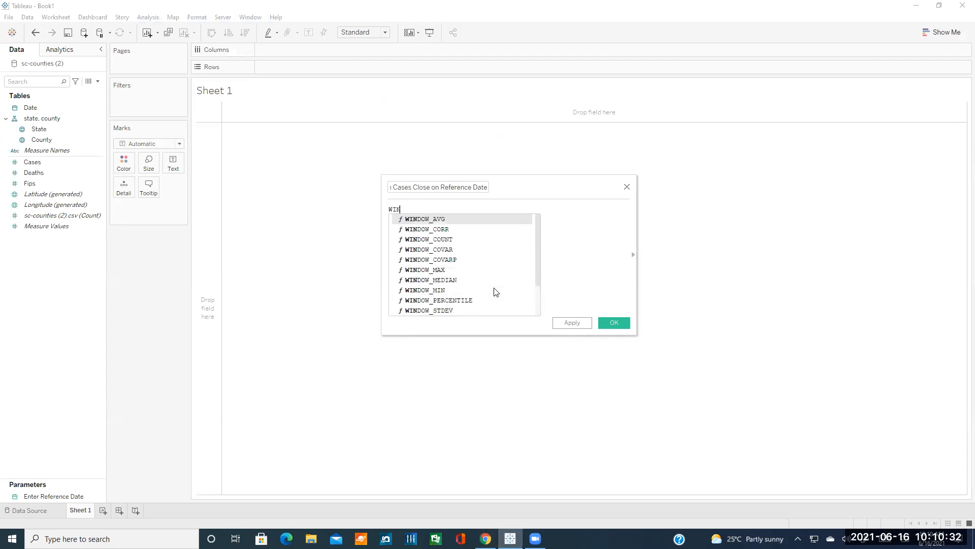
text(D)
text(W)
key(BackSpace)
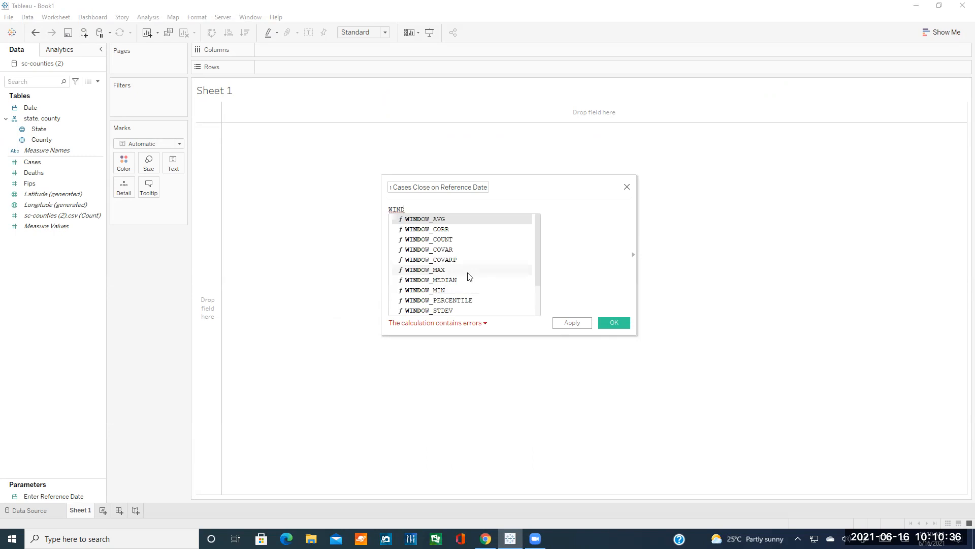
double_click(466, 269)
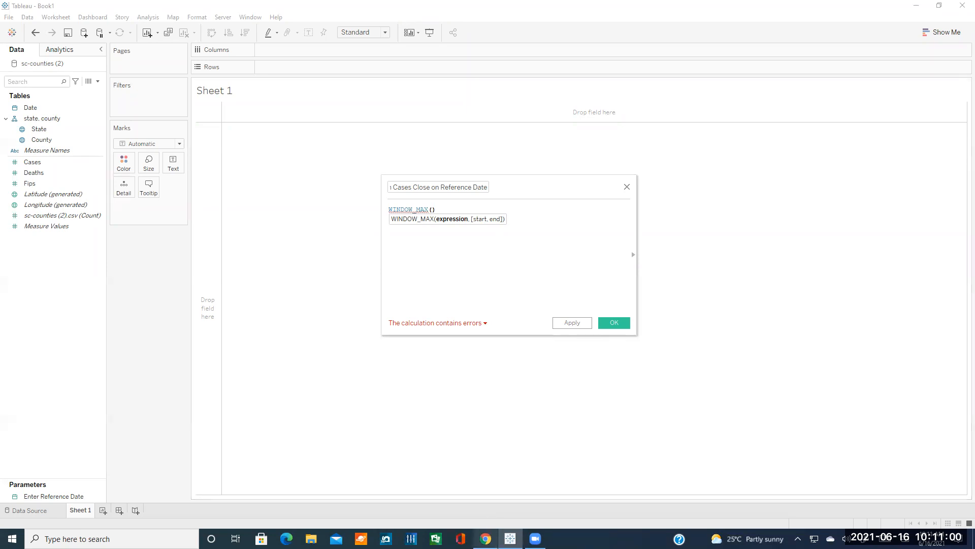
Following the workshop's example formula, open an IF condition with MAX([Date]) inside WINDOW_MAX
mouse_move(485, 539)
click(484, 495)
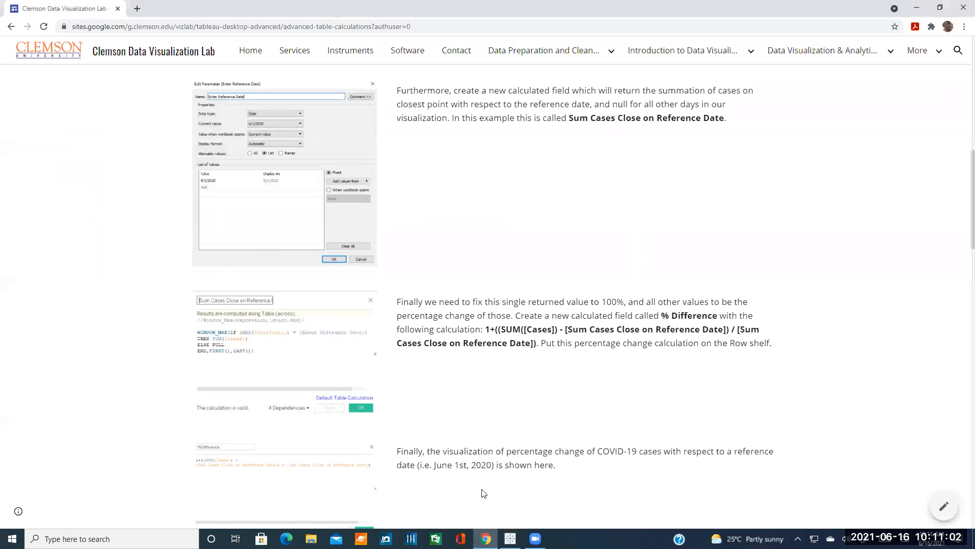
mouse_move(510, 536)
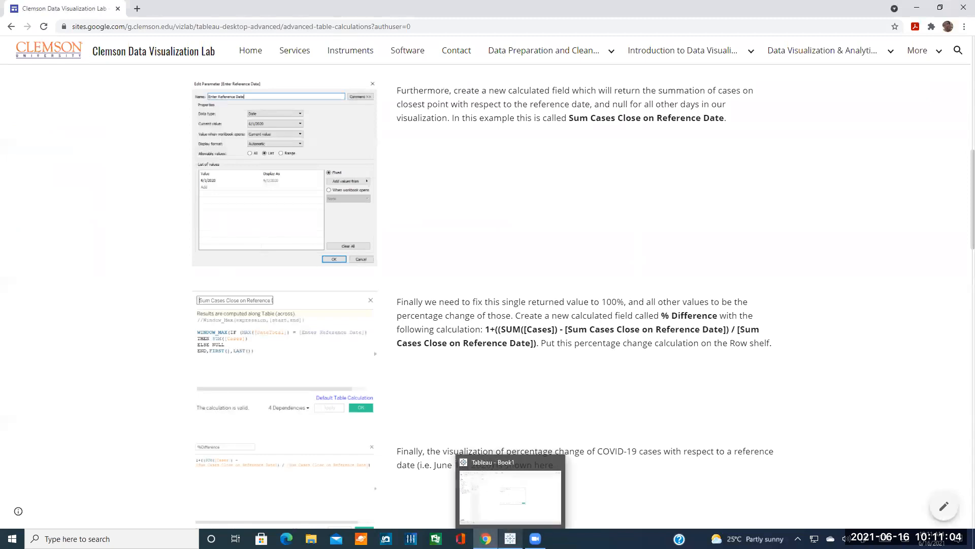
click(503, 470)
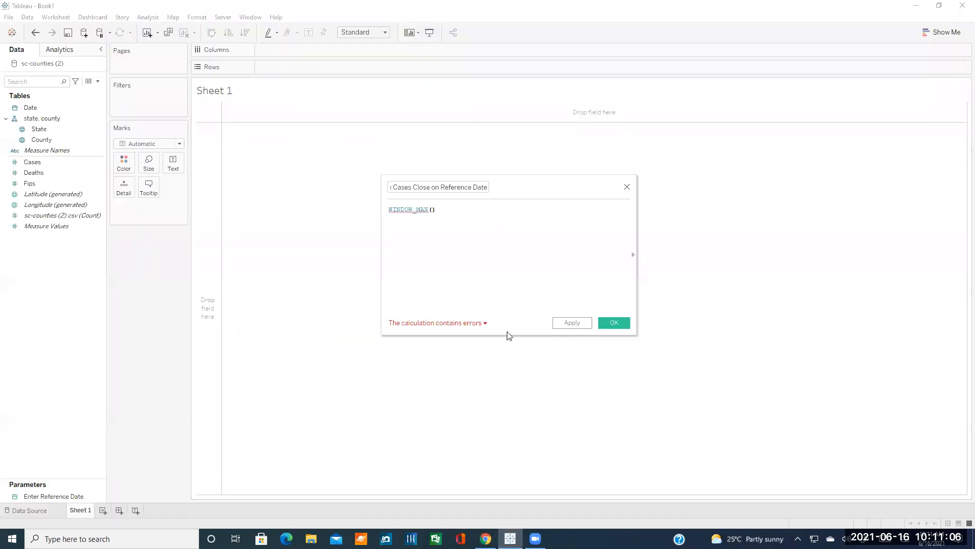
text(IF ()
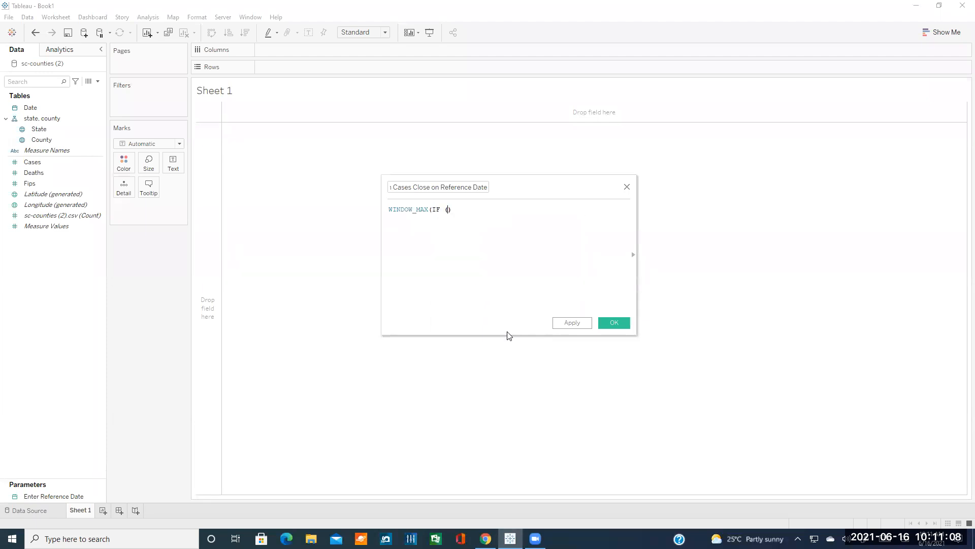
text(MAX)
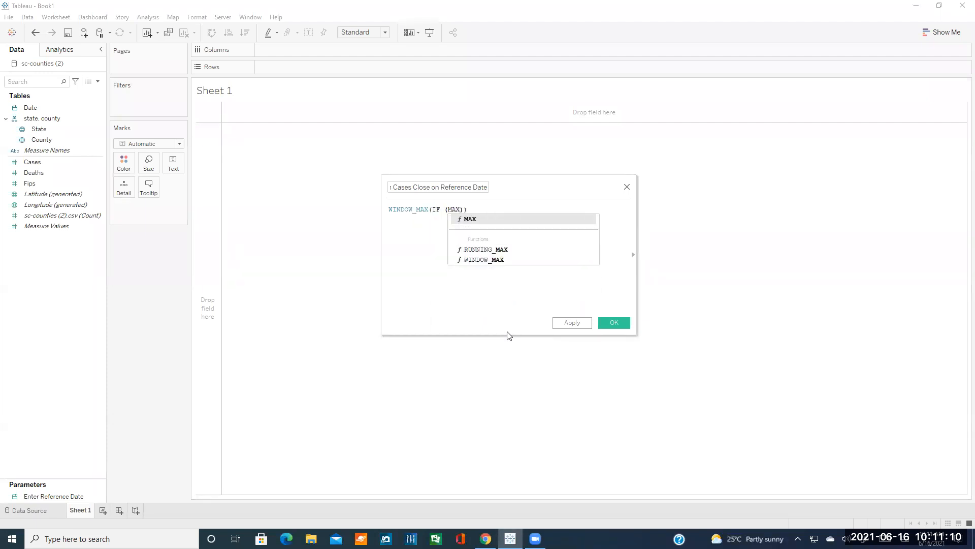
text(([)
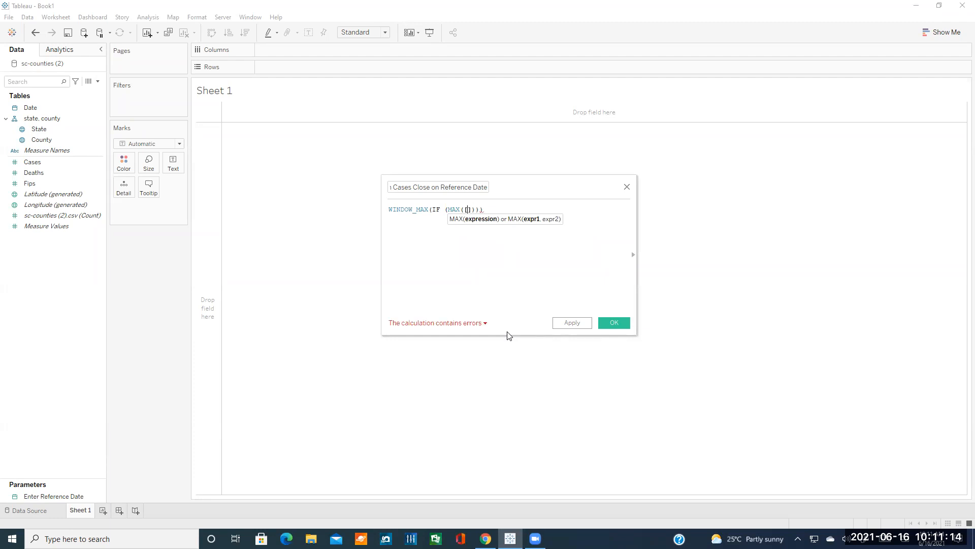
text(Date)
key(Return)
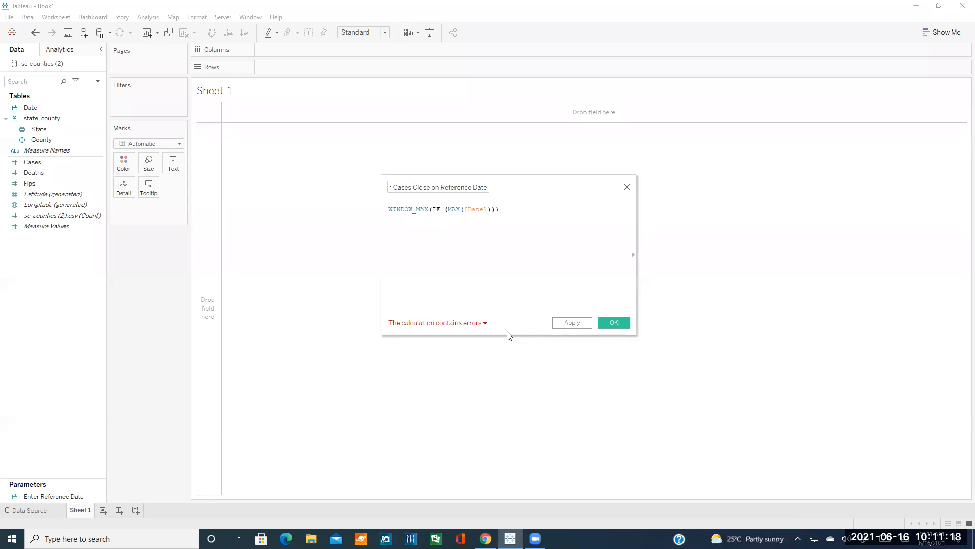
Complete the IF condition by setting MAX([Date]) equal to the [Enter Reference Date] parameter
text(=)
click(486, 538)
click(510, 538)
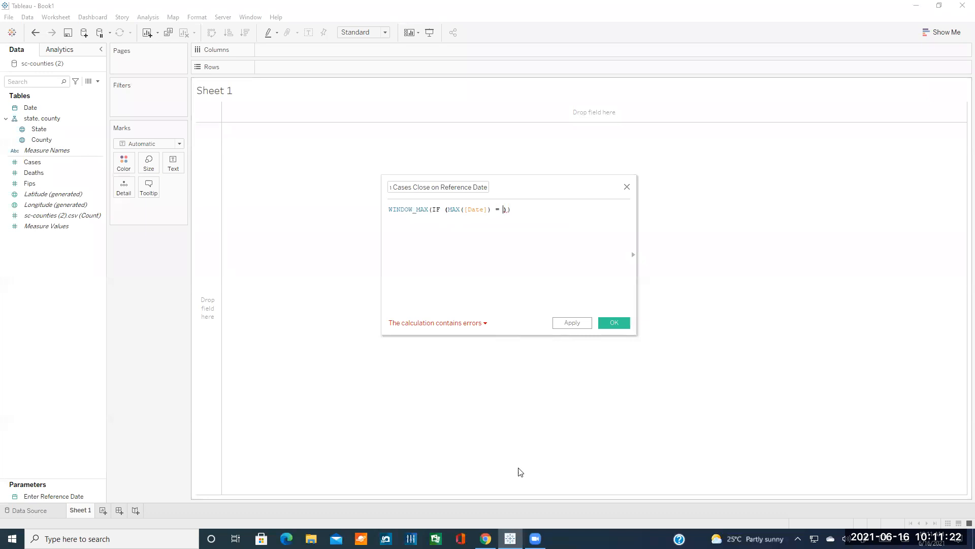
text(En)
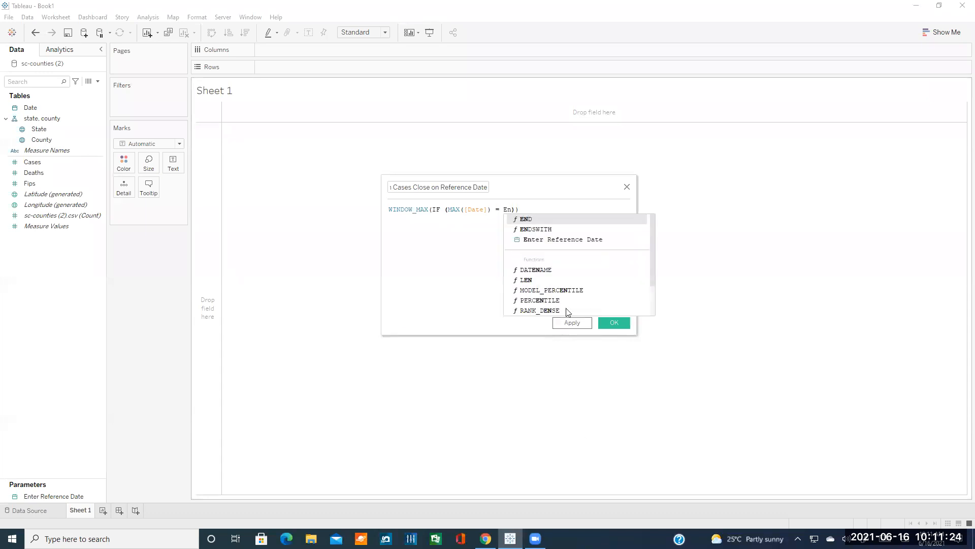
click(567, 240)
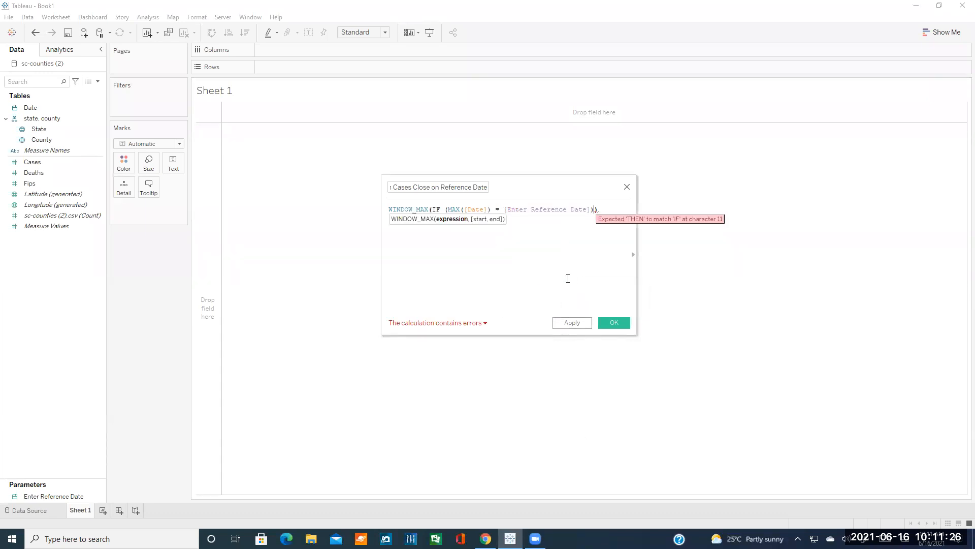
Check the workshop formula and add THEN SUM([Cases]) after the IF condition
click(485, 538)
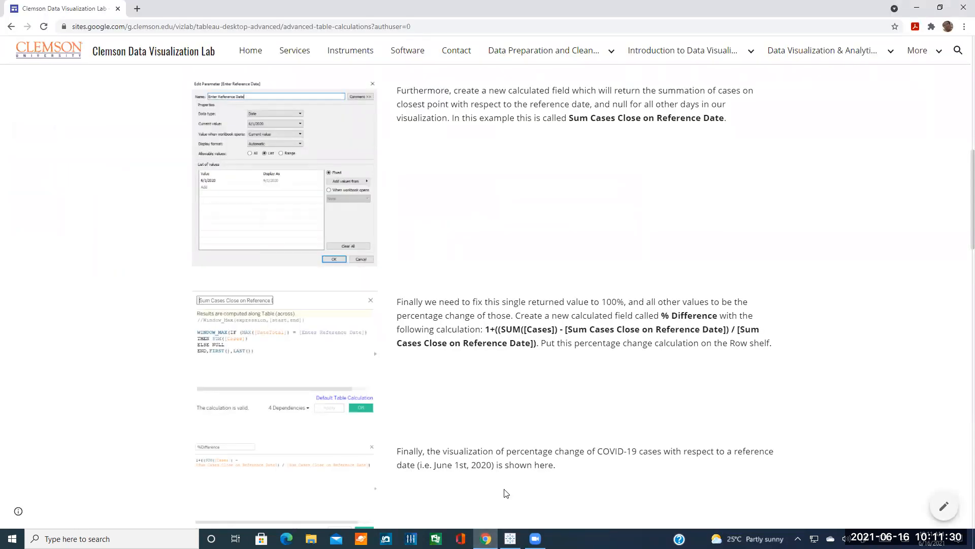
click(510, 538)
text(THEN)
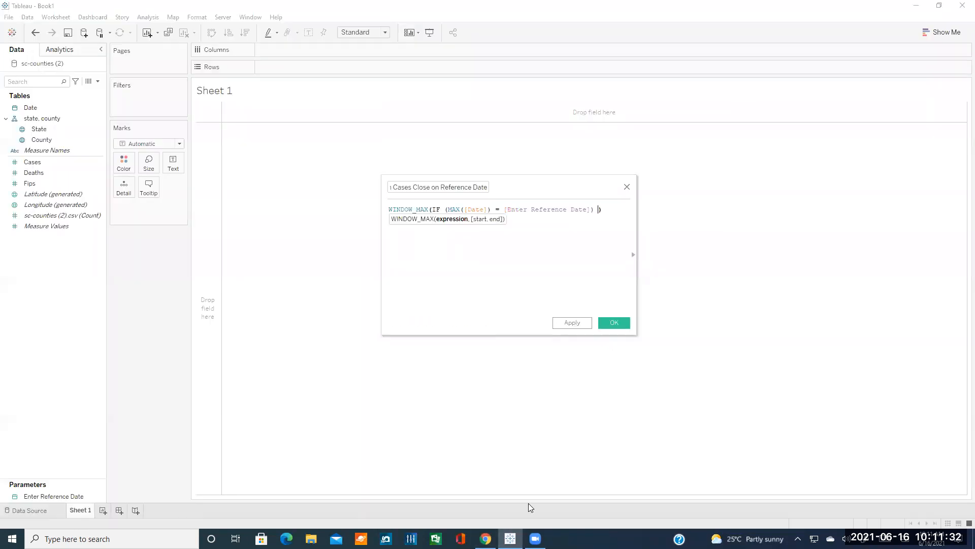
text( SUM()
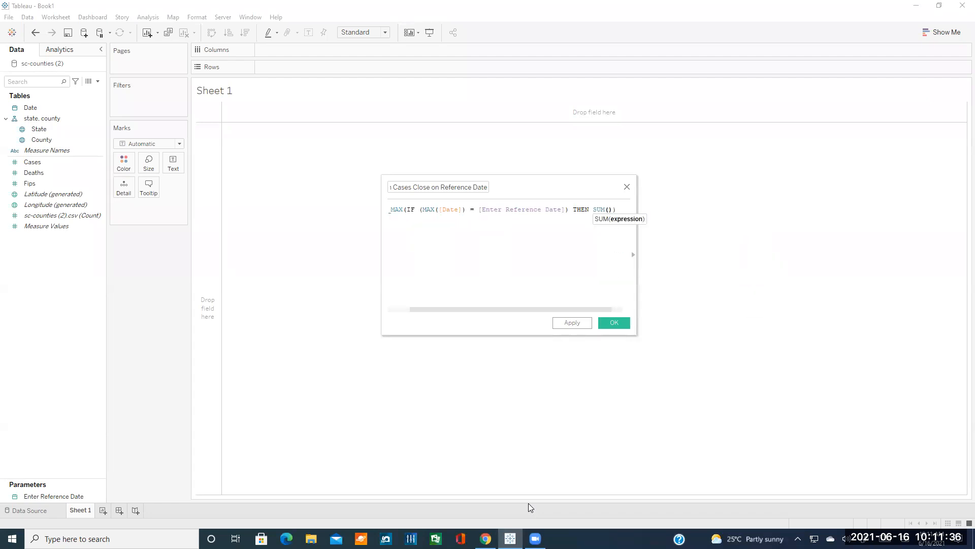
text(Cas)
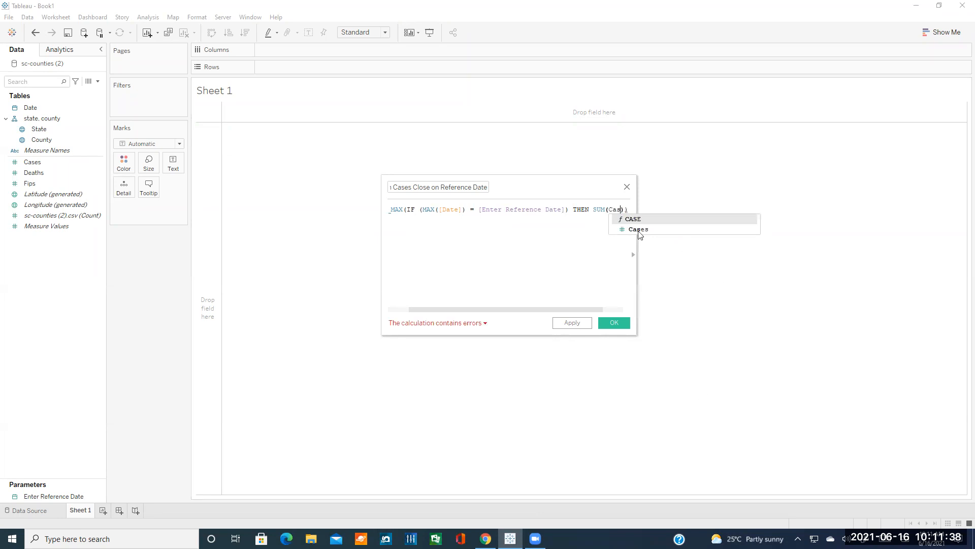
double_click(638, 229)
text())
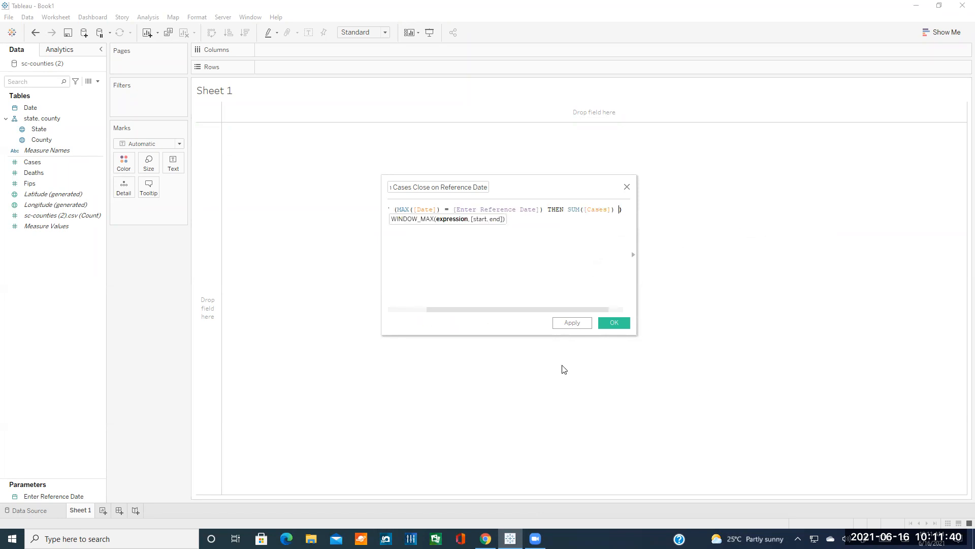
Check the workshop formula again and close the IF expression with ELSE NULL END followed by a comma
click(485, 539)
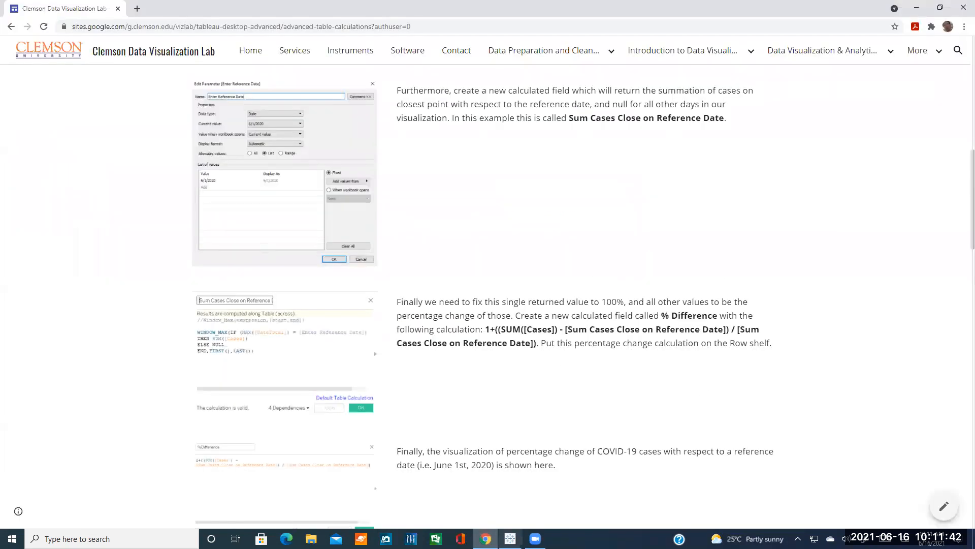
click(510, 539)
text(ELSE )
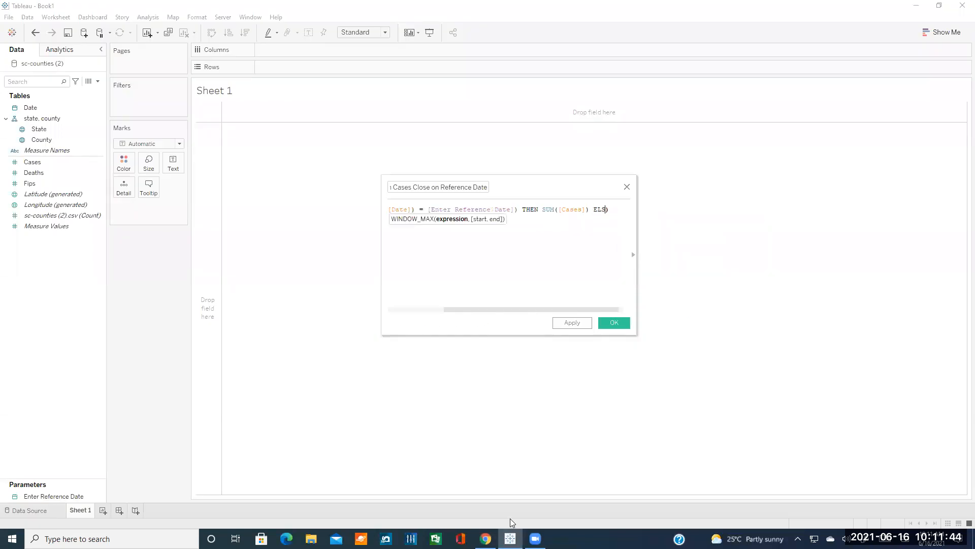
text(NULL E)
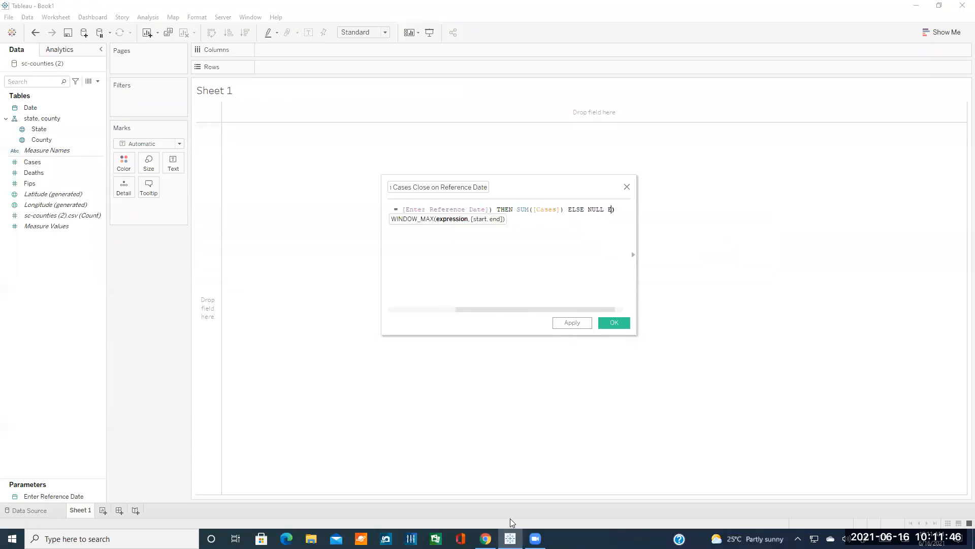
text(ND,)
Consult the workshop formula and add FIRST(),LAST() as the start and end arguments of WINDOW_MAX
click(486, 537)
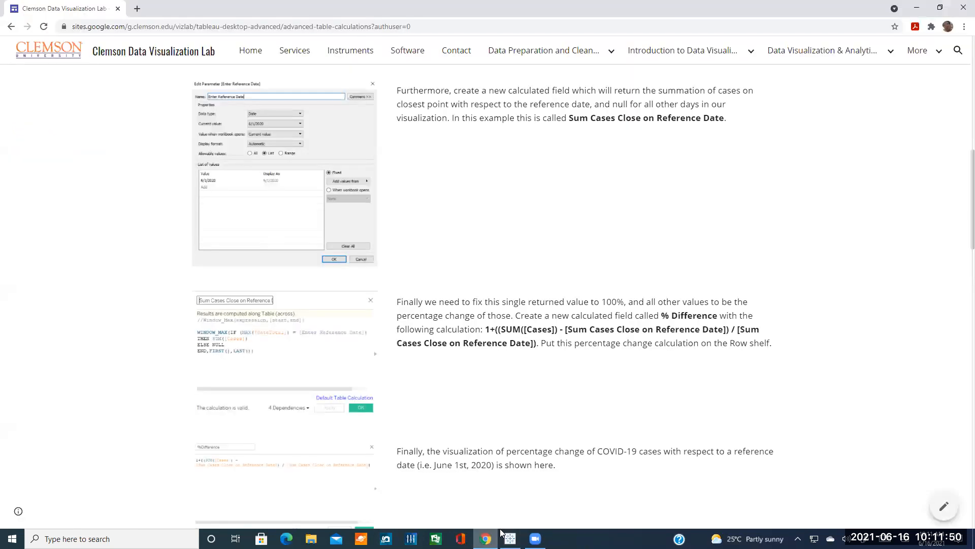
click(511, 538)
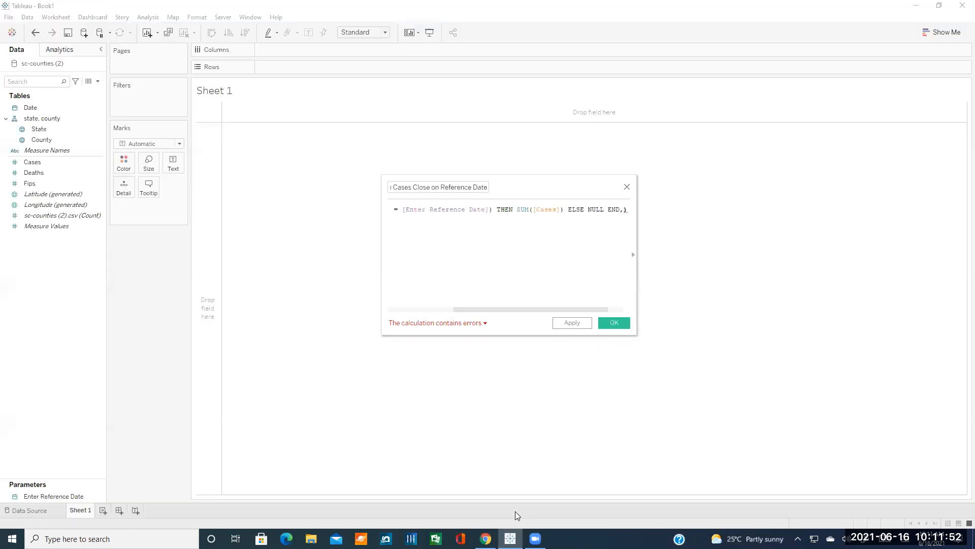
text(FIRST())
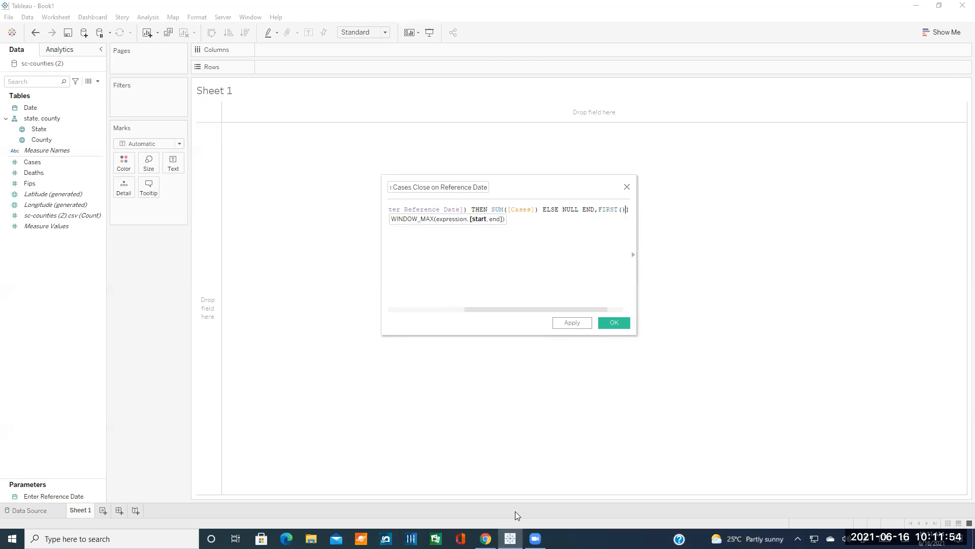
text(,LAST())
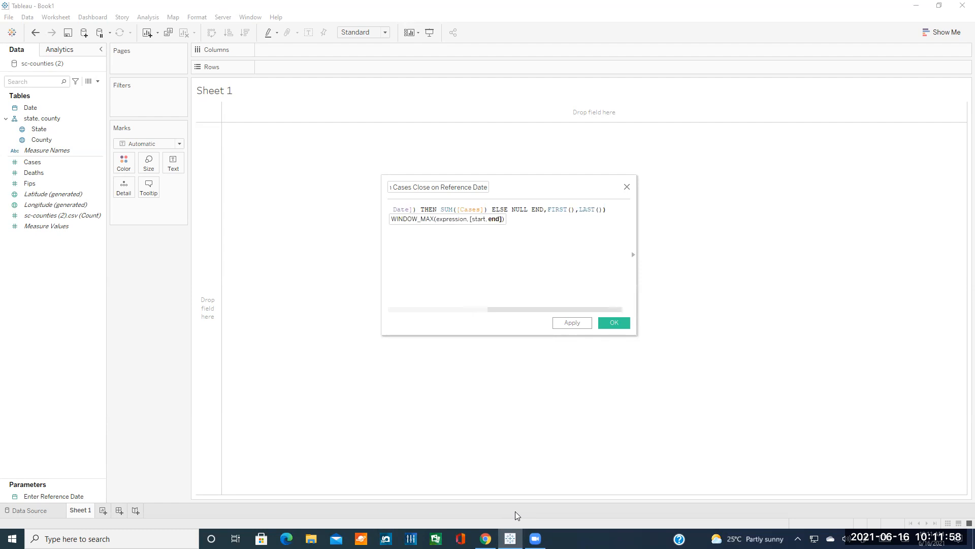
Enlarge and reposition the calculation editor so the whole WINDOW_MAX formula fits, and check the field's name
drag(516, 300, 467, 298)
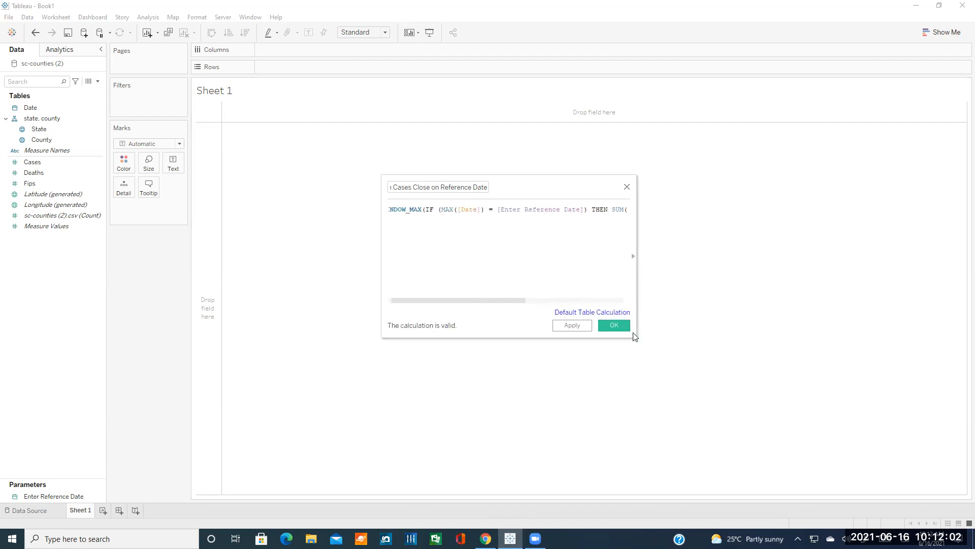
drag(635, 335, 798, 437)
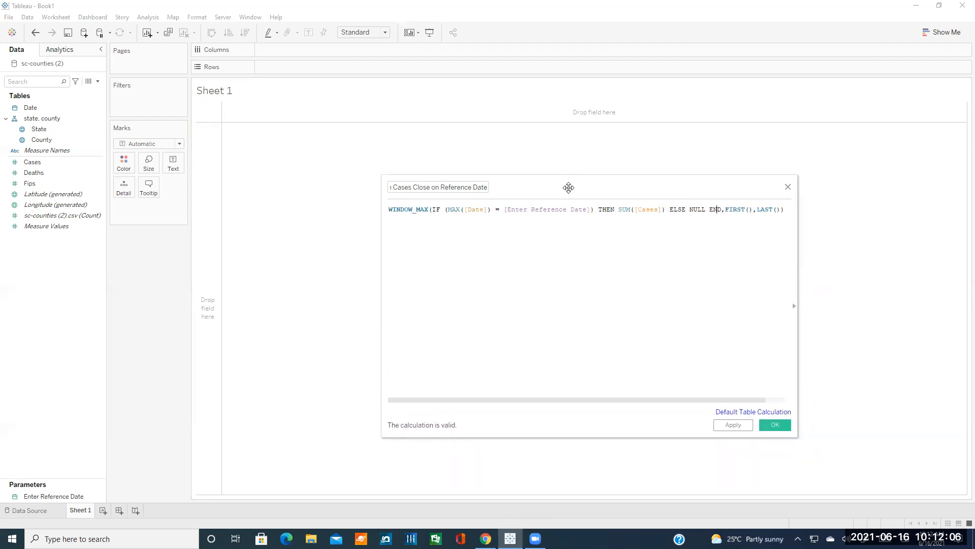
drag(570, 191, 511, 170)
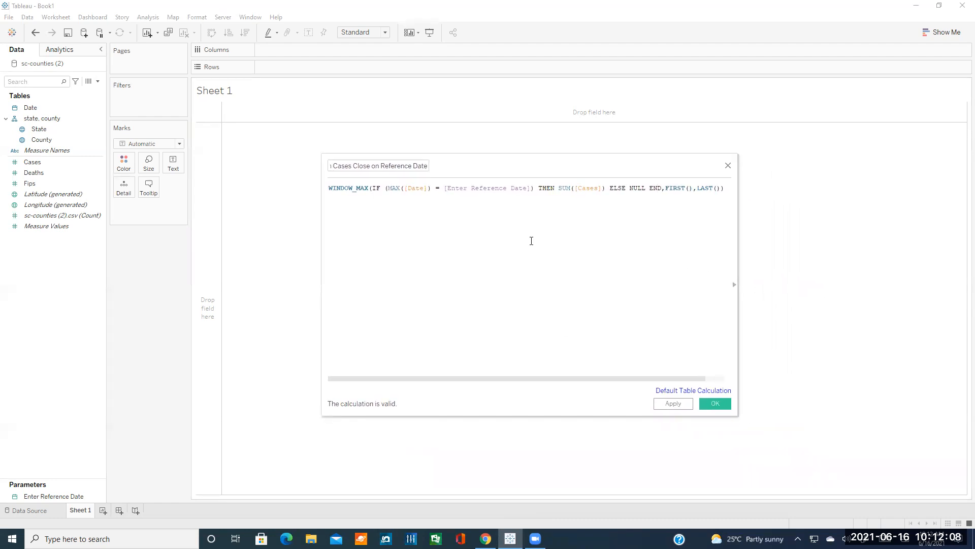
double_click(346, 166)
click(365, 195)
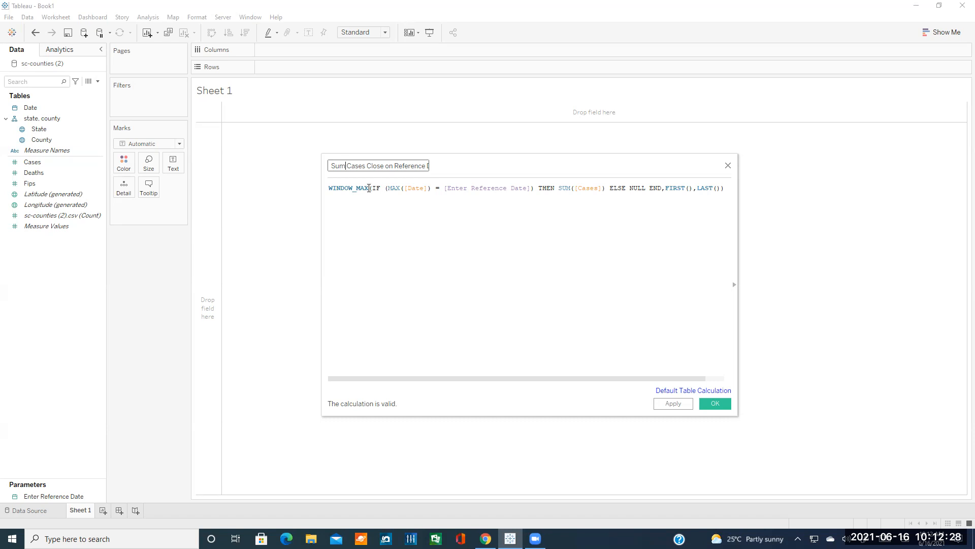
Review the WINDOW_MAX formula part by part: IF expression, date condition, SUM([Cases]), NULL fallback, and the FIRST() and LAST() arguments
drag(373, 189, 661, 190)
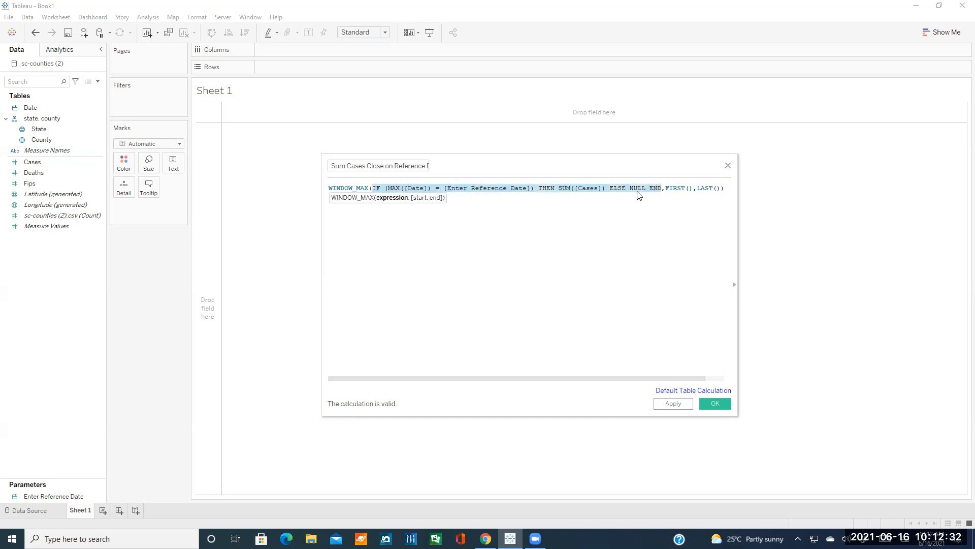
click(388, 188)
text(()
drag(386, 188, 433, 190)
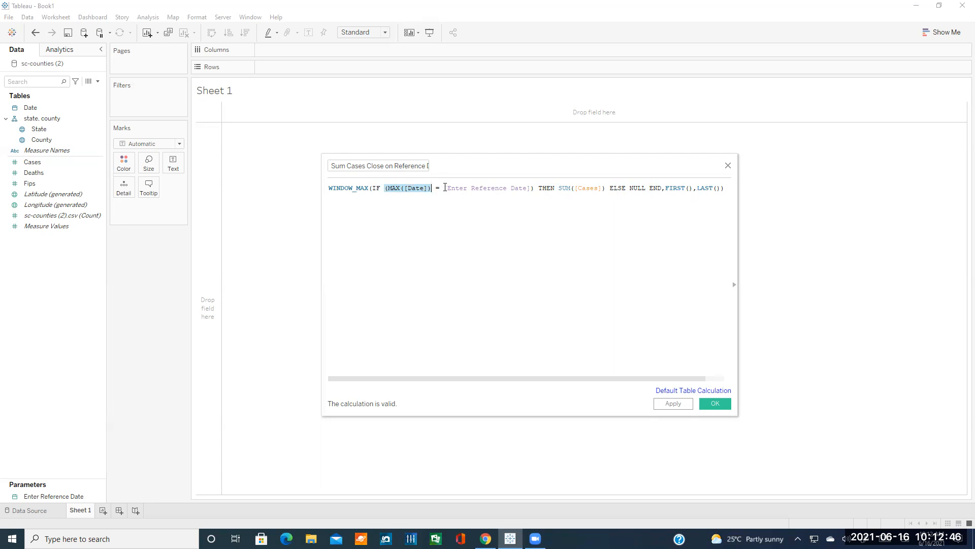
drag(445, 188, 600, 189)
click(560, 188)
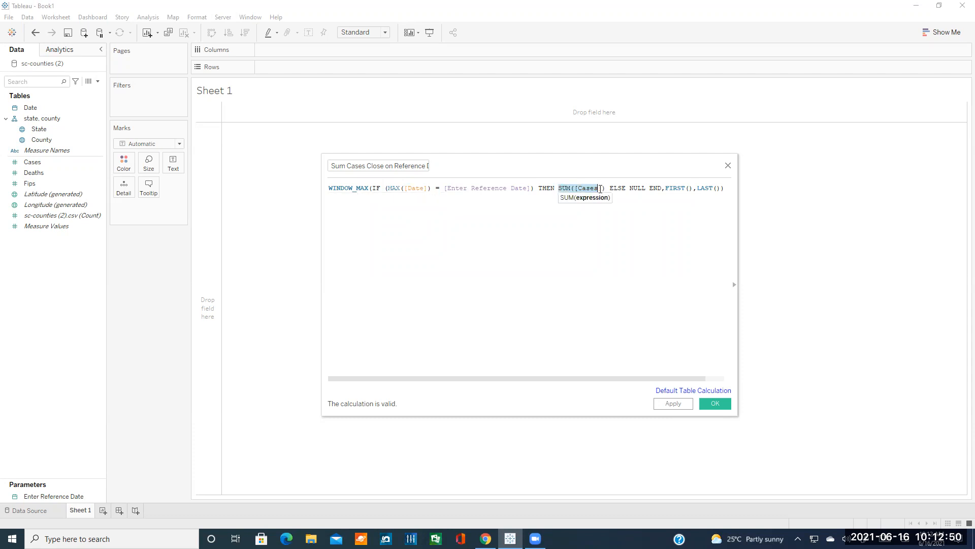
double_click(637, 188)
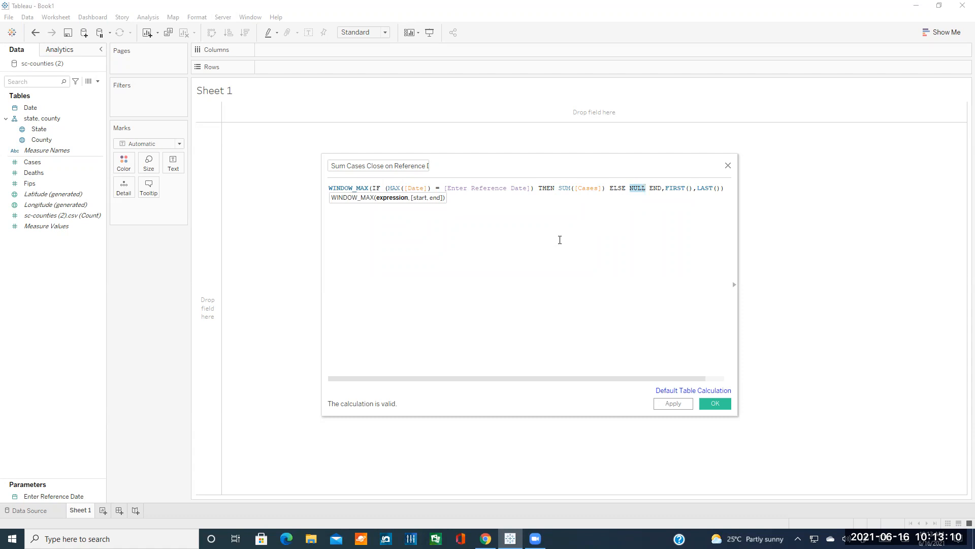
drag(559, 188, 605, 190)
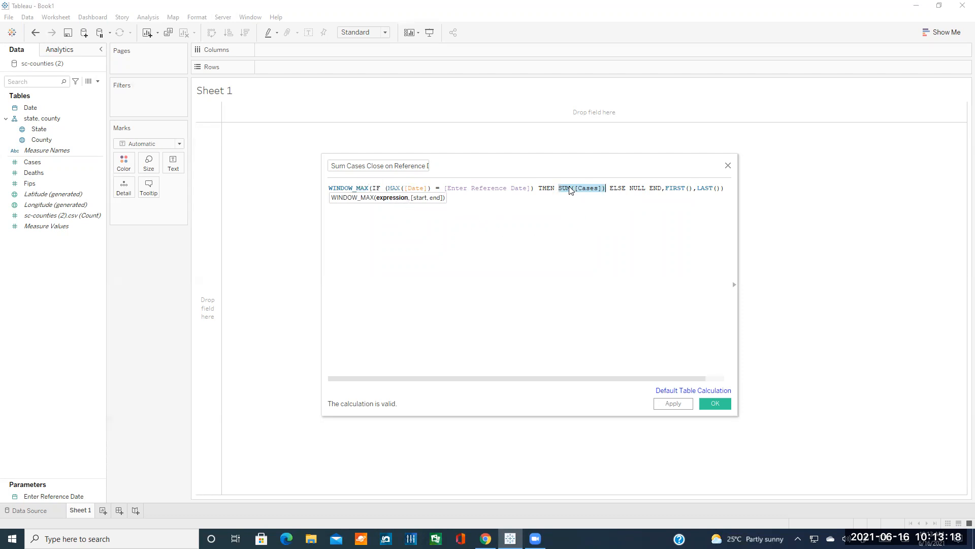
drag(558, 188, 607, 188)
click(670, 188)
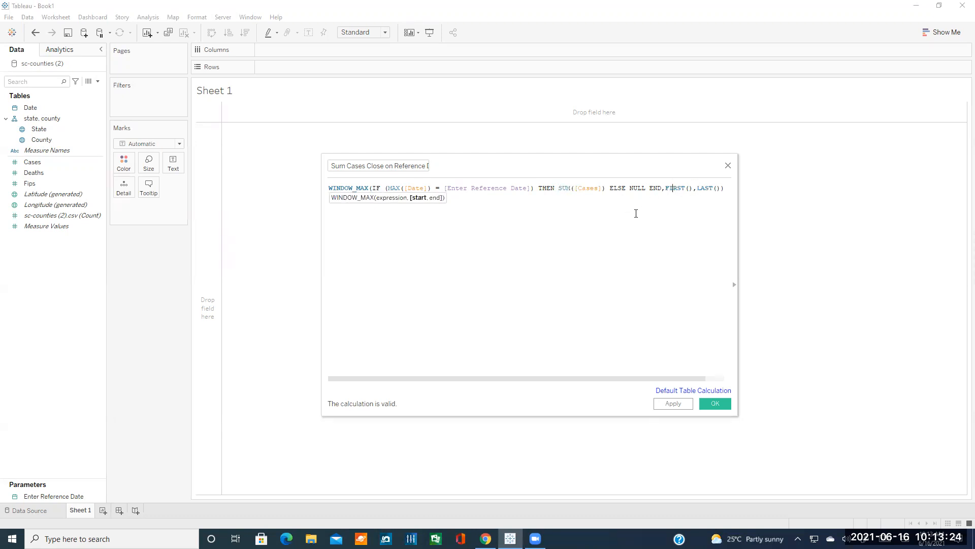
Finish checking the formula and save the Sum Cases Close on Reference Date calculated field
click(386, 188)
text(()
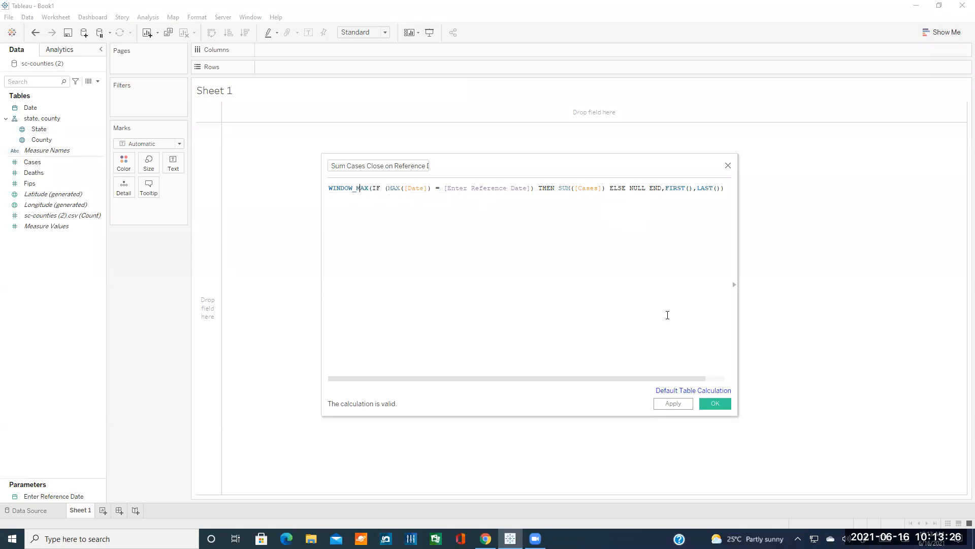
click(715, 404)
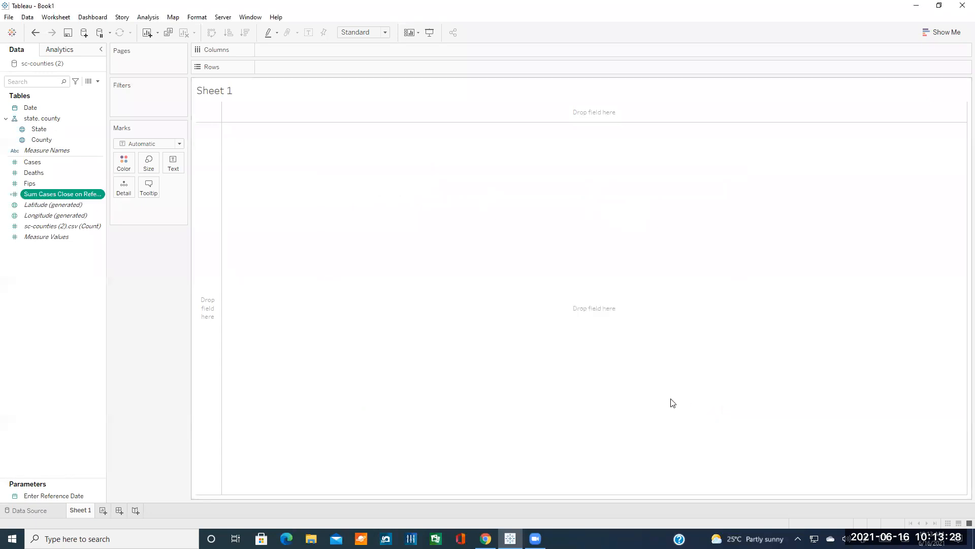
Consult the next instructions on the workshop page in the browser and create a Tableau calculated field named % Difference
click(486, 539)
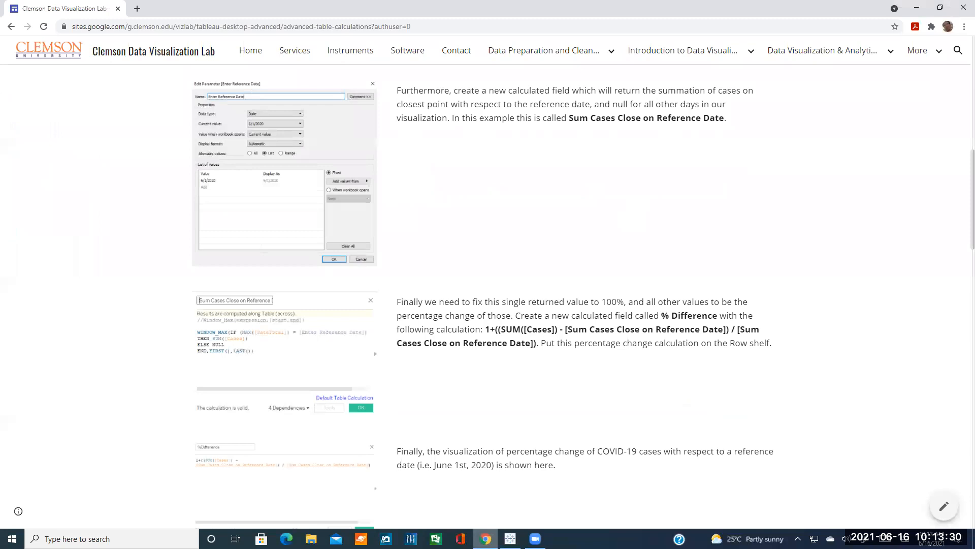
scroll(539, 326, down, 1)
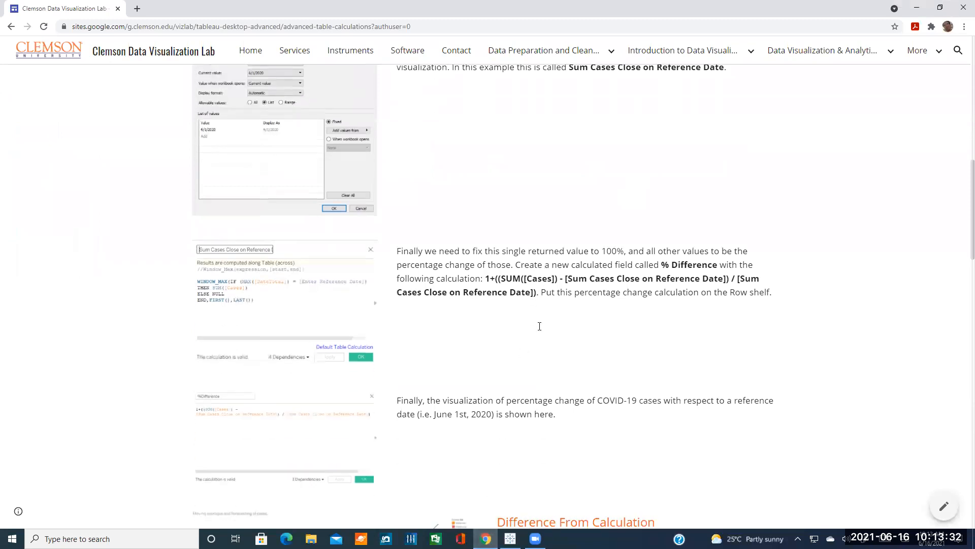
drag(661, 265, 717, 266)
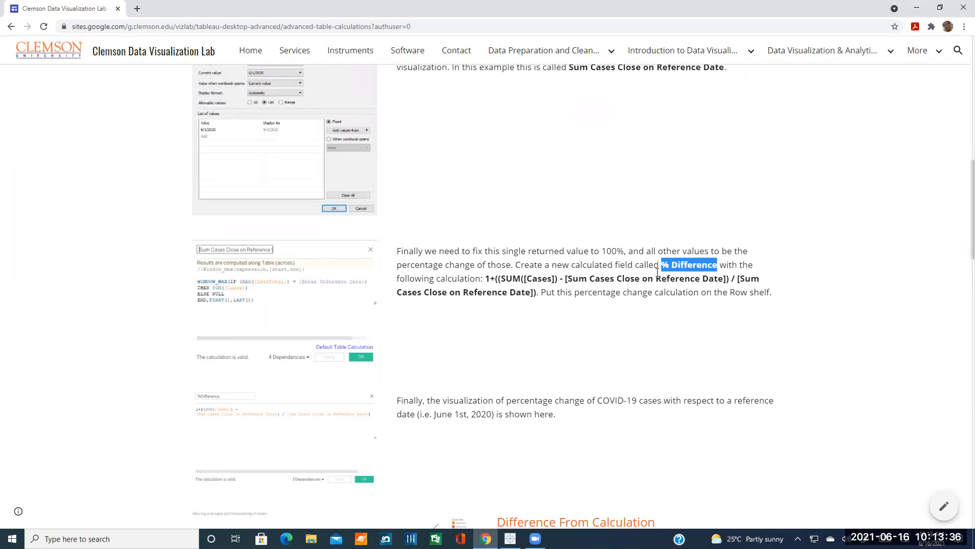
click(632, 285)
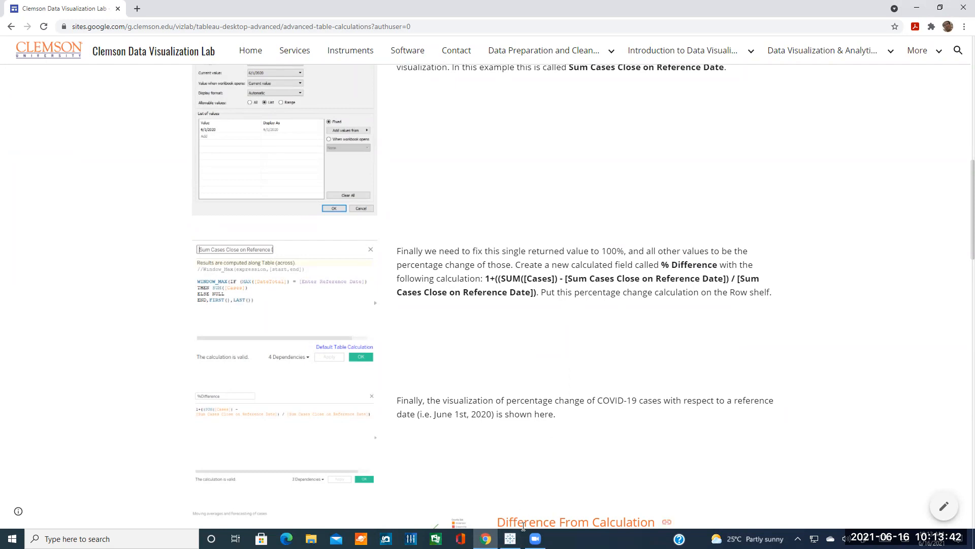
click(510, 539)
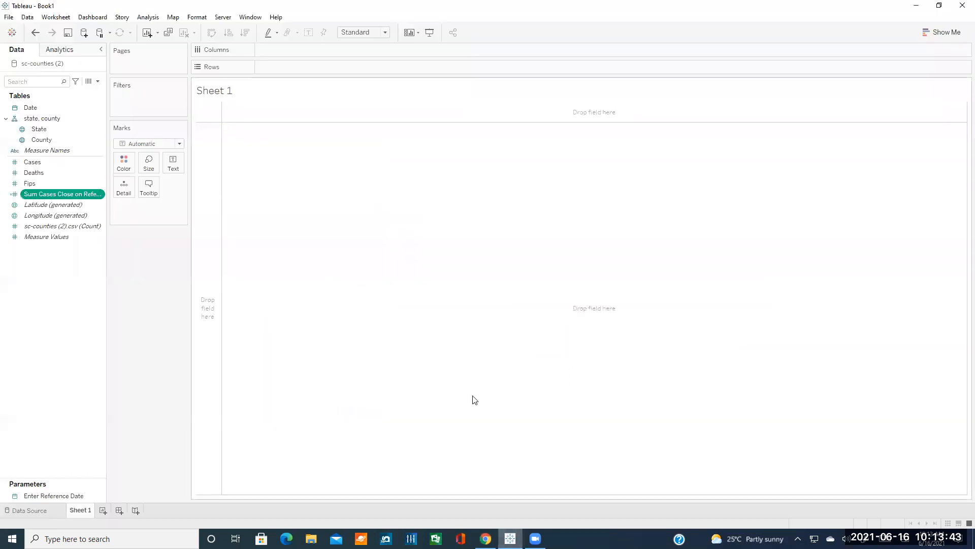
right_click(51, 282)
click(85, 288)
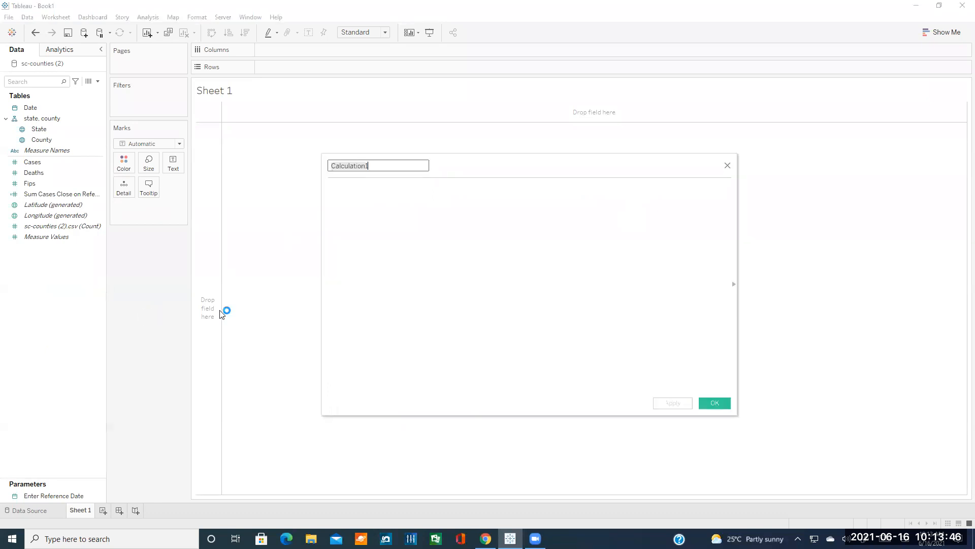
text(% Difference)
click(368, 373)
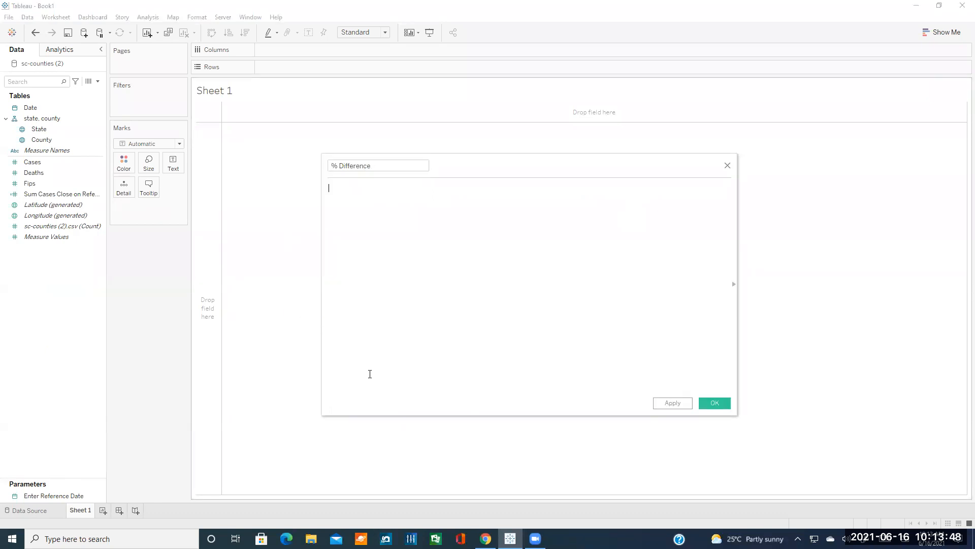
Copy 1+((SUM([Cases]) - [Sum Cases Close on Reference Date]) / [Sum Cases Close on Reference Date]) from the workshop page into the % Difference formula
key(alt+Tab)
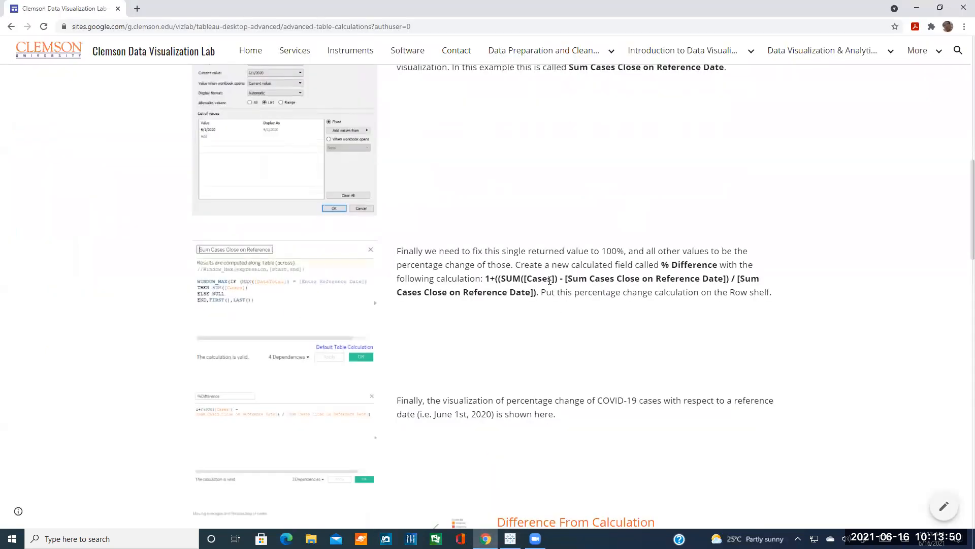
drag(486, 278, 536, 292)
key(ctrl+c)
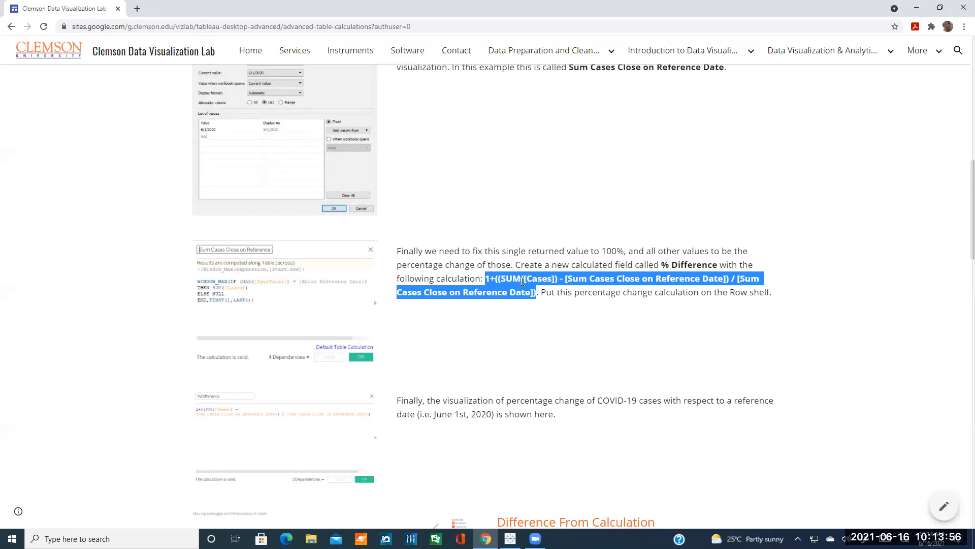
click(493, 465)
click(510, 538)
key(ctrl+v)
click(444, 189)
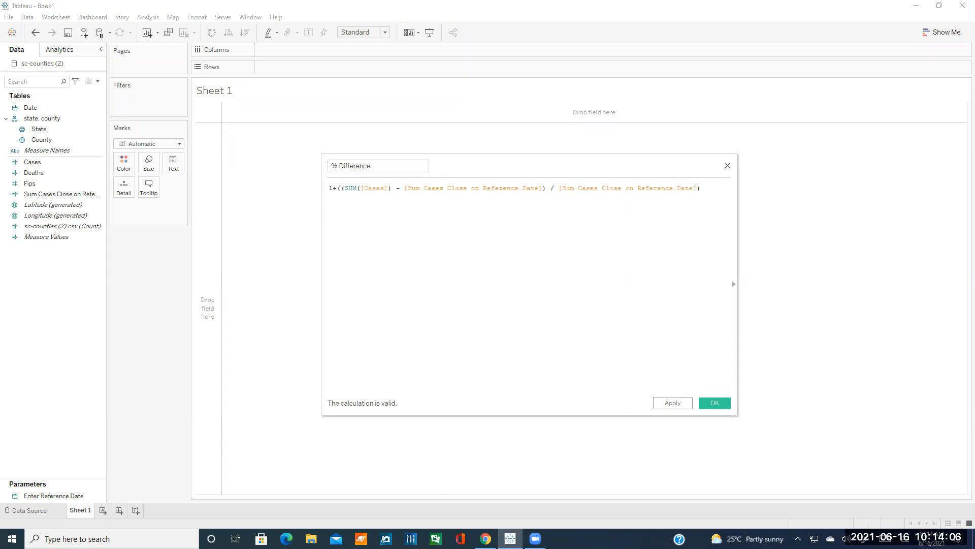
Compare the % Difference formula with the workshop page and save the calculated field
click(485, 538)
scroll(475, 418, down, 2)
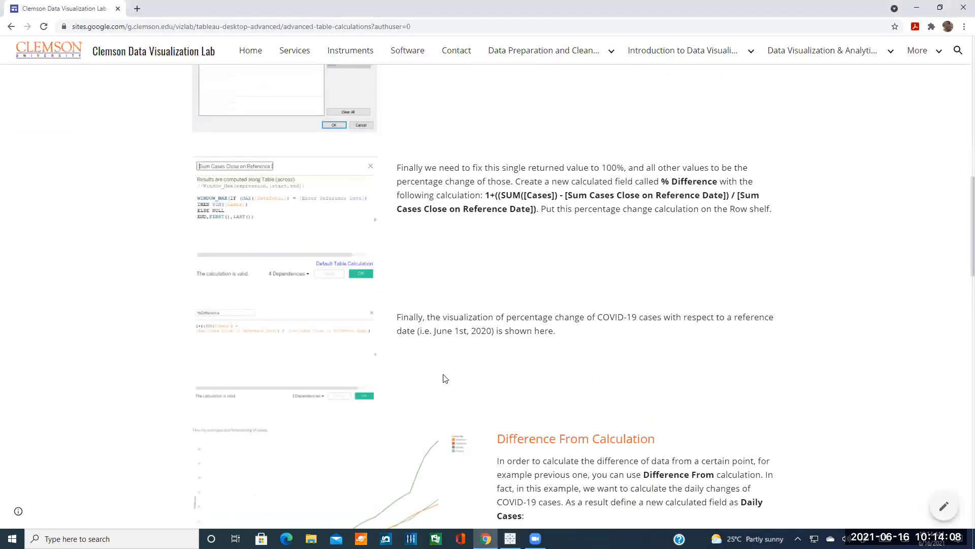
scroll(444, 379, up, 1)
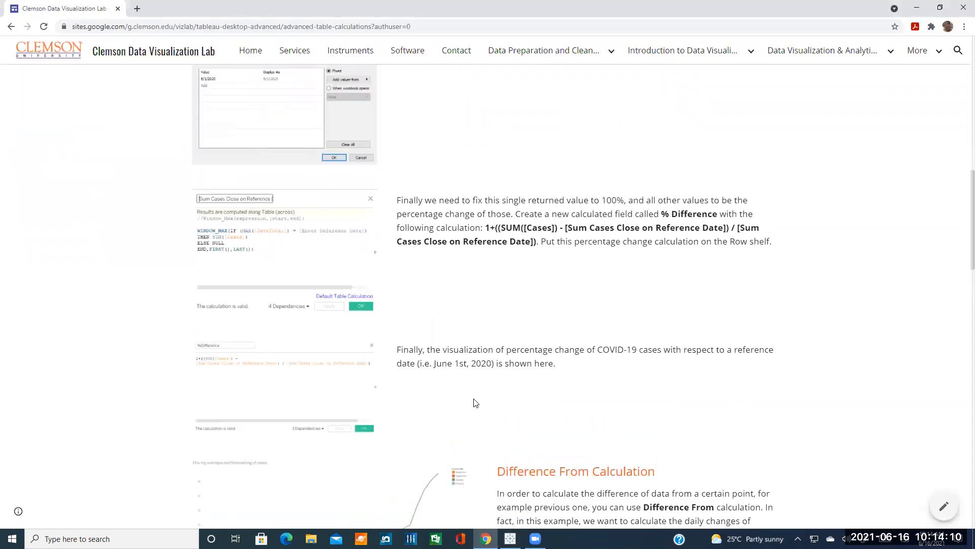
click(510, 538)
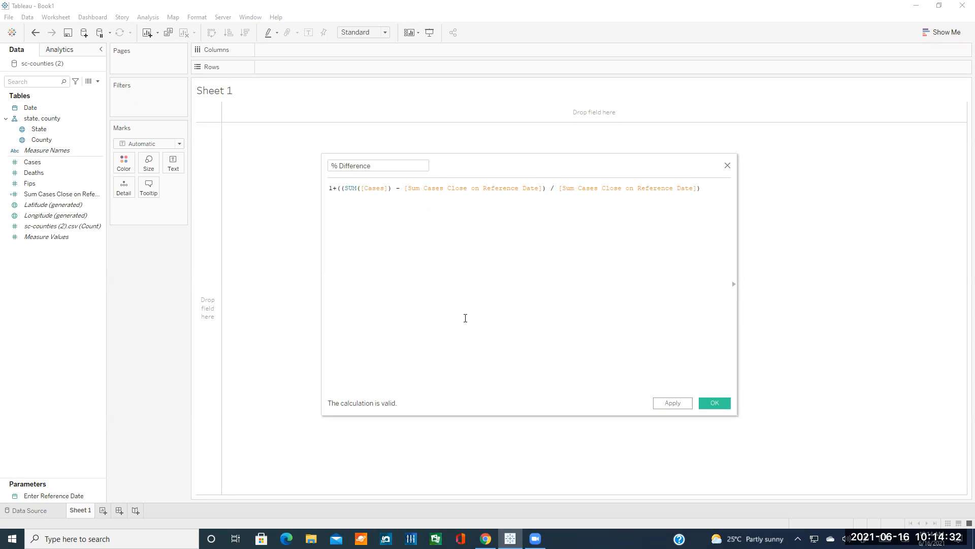
click(714, 402)
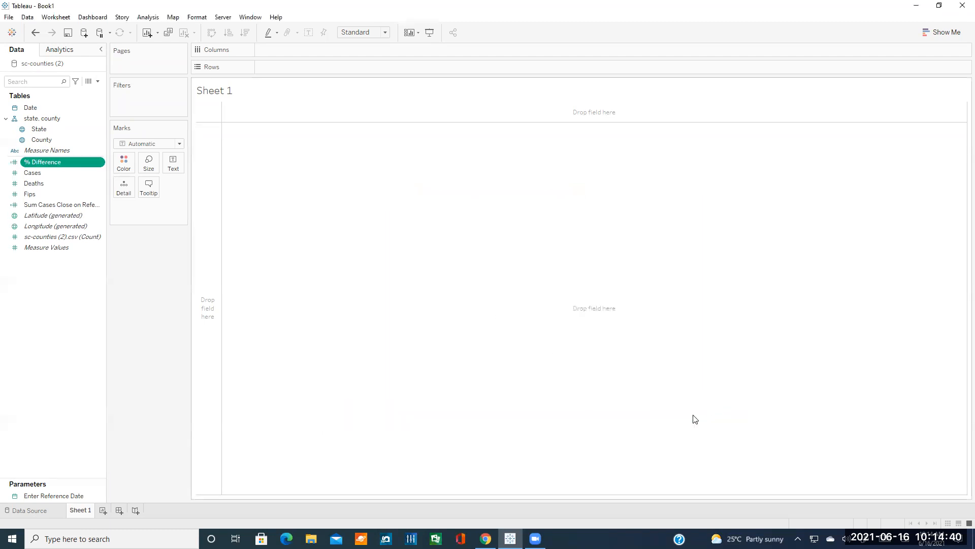
Check the example chart on the workshop page and place % Difference on the Rows shelf of Sheet 1
click(485, 538)
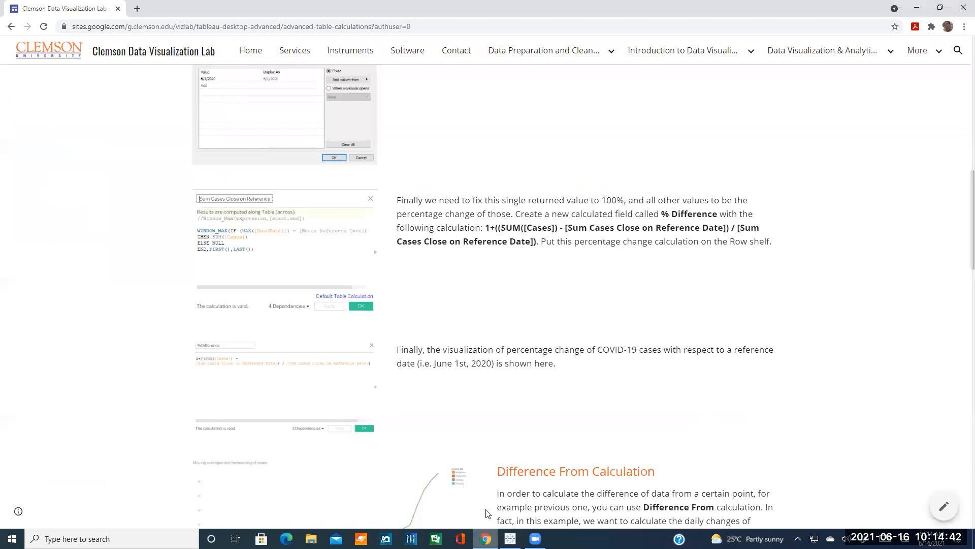
scroll(525, 386, down, 4)
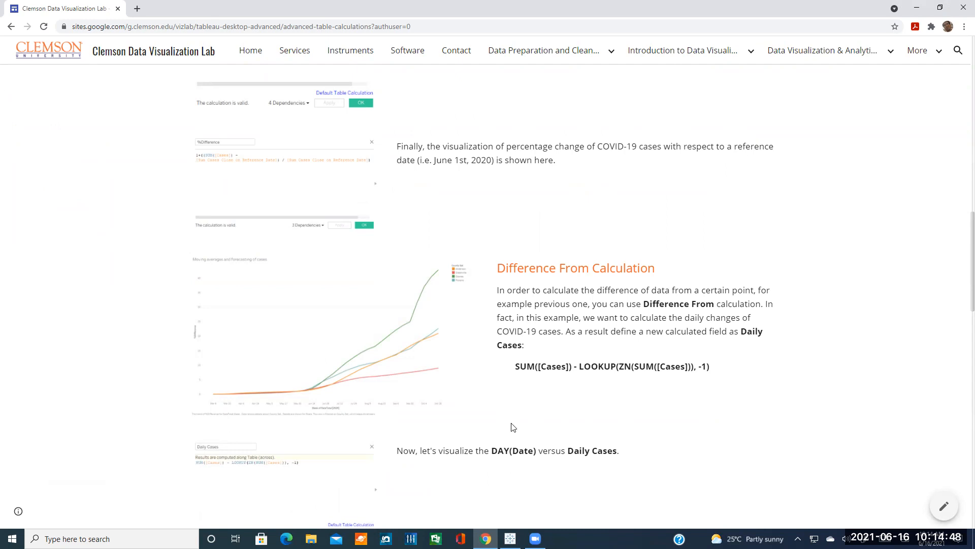
scroll(516, 420, up, 1)
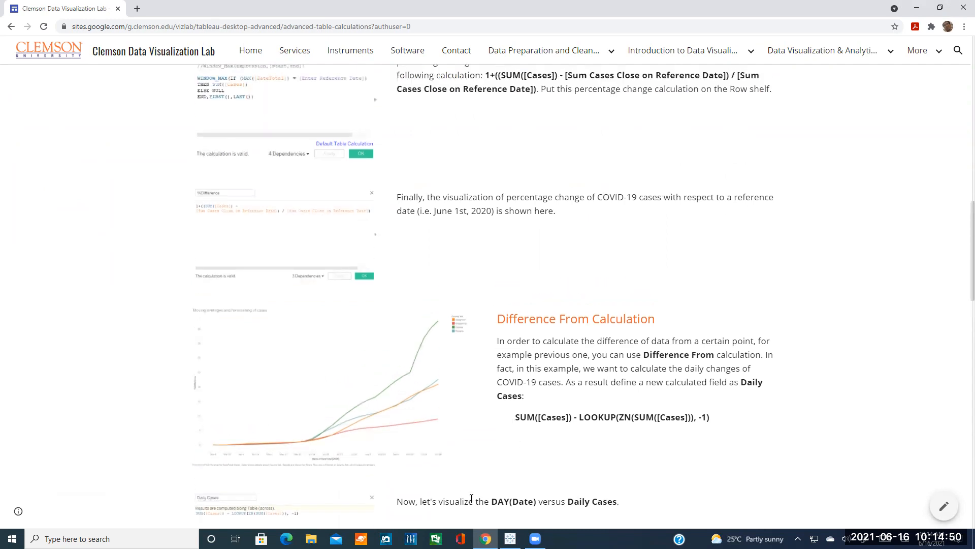
click(510, 539)
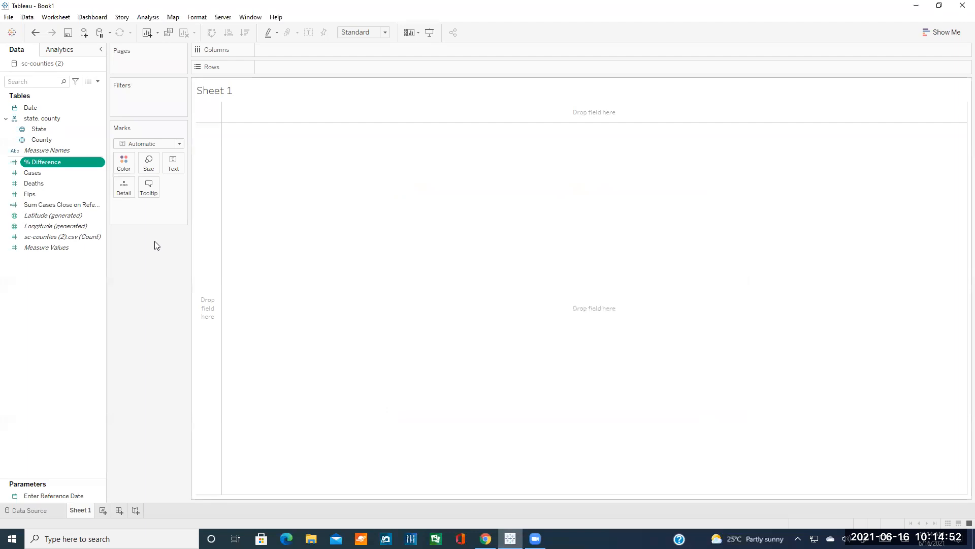
mouse_move(41, 163)
mouse_down()
mouse_move(252, 69)
mouse_move(241, 88)
mouse_move(273, 69)
mouse_up()
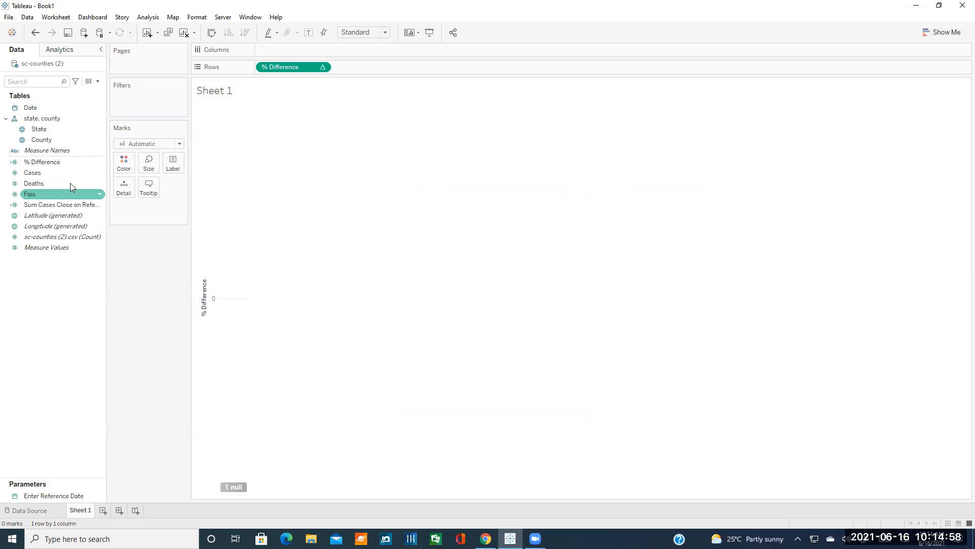
Place Date on the Columns shelf as continuous Day values and break the line down by County
drag(38, 107, 269, 55)
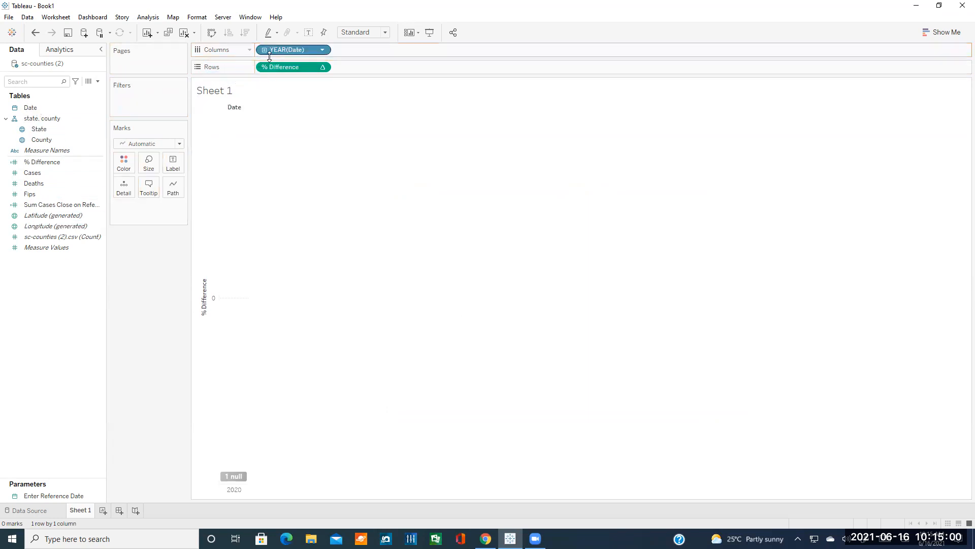
click(322, 49)
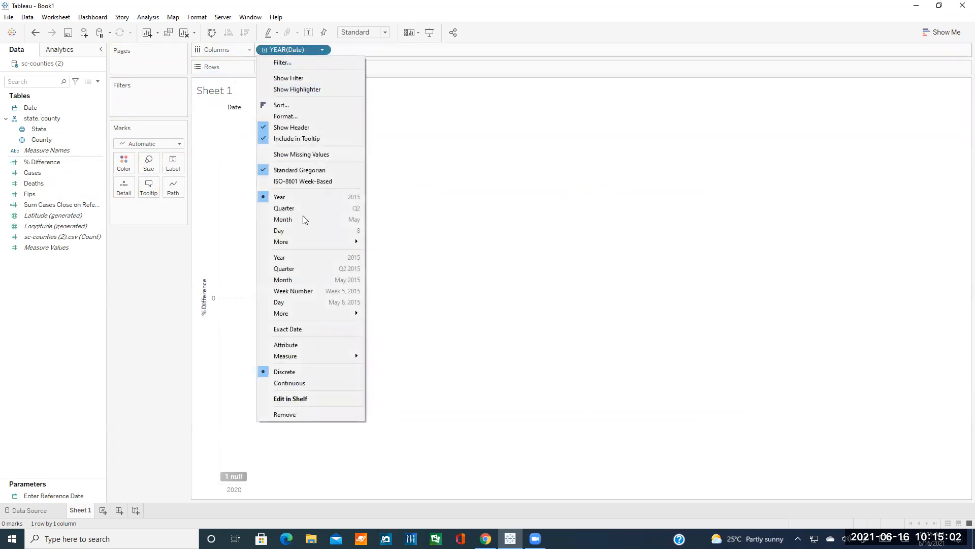
click(291, 303)
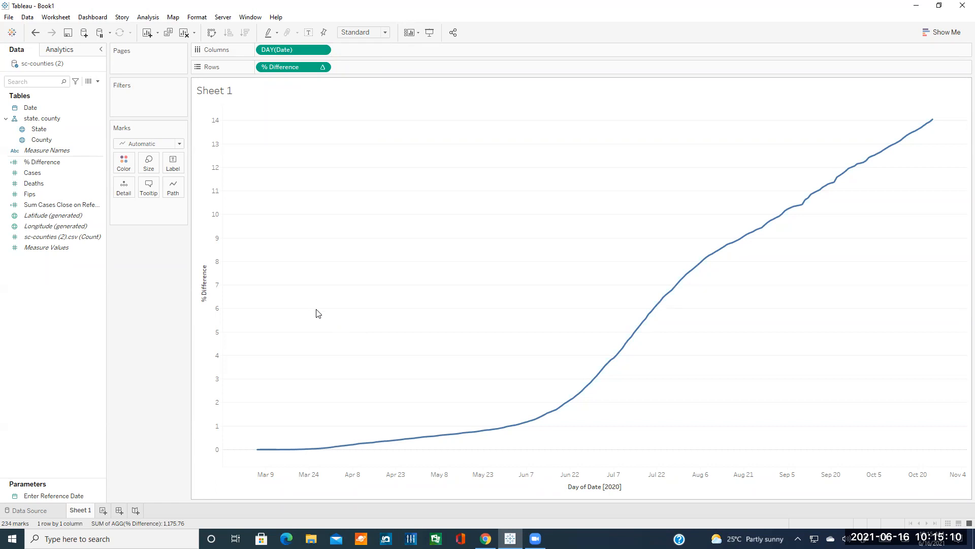
drag(45, 140, 139, 219)
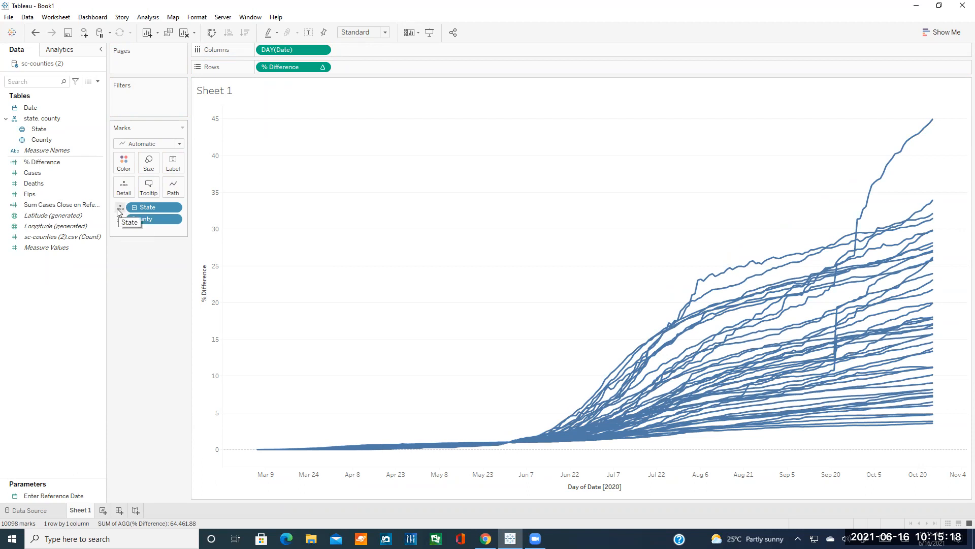
click(120, 218)
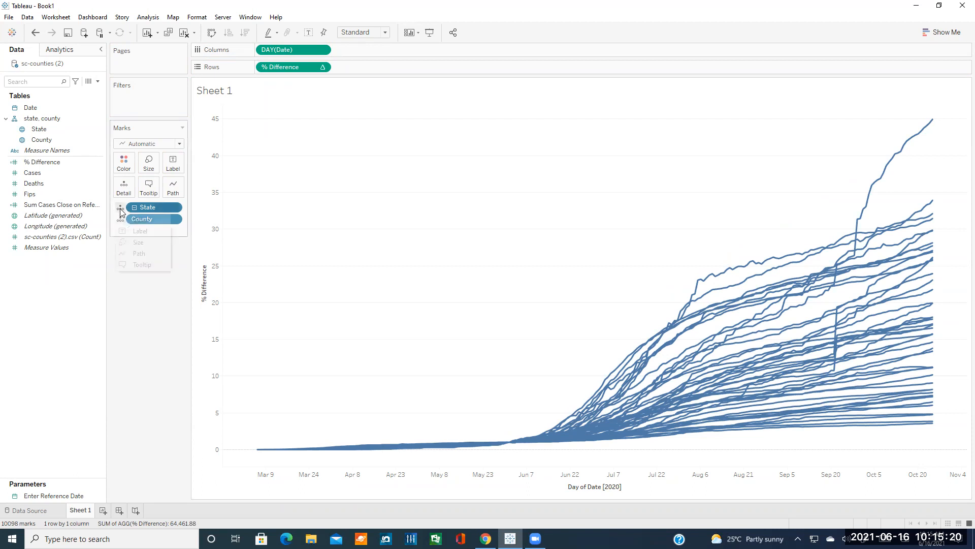
click(133, 220)
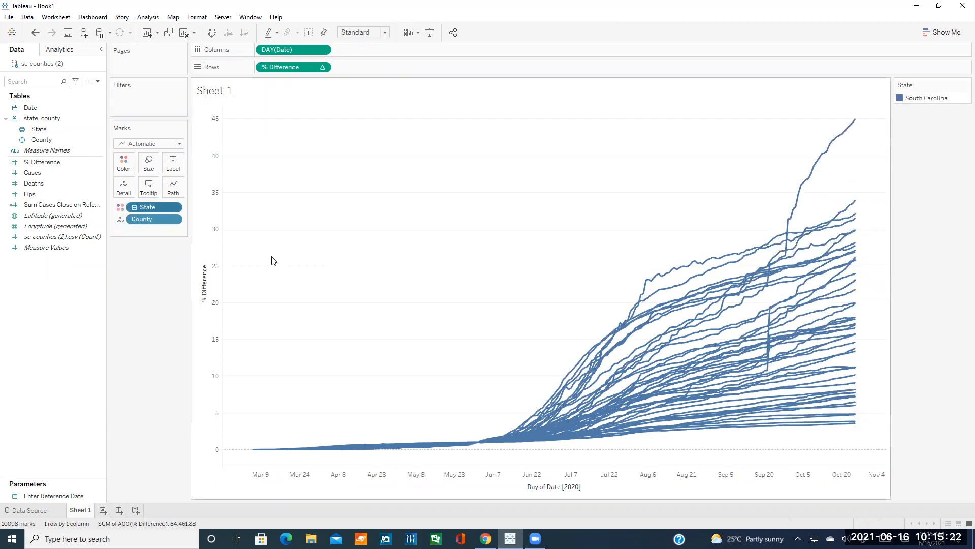
click(121, 219)
click(135, 208)
click(175, 207)
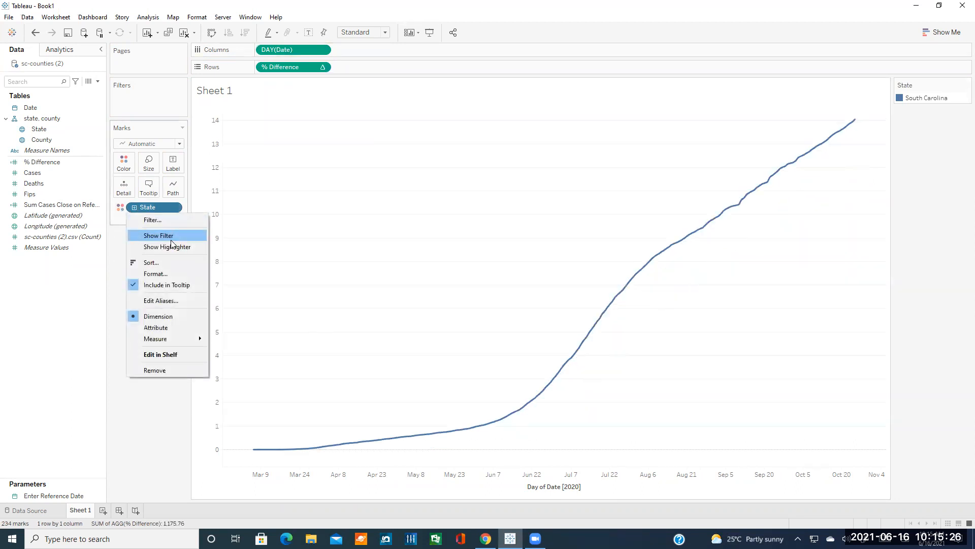
click(155, 370)
Add County back to the Marks card and color the lines by County
drag(57, 146, 133, 215)
click(120, 219)
click(129, 233)
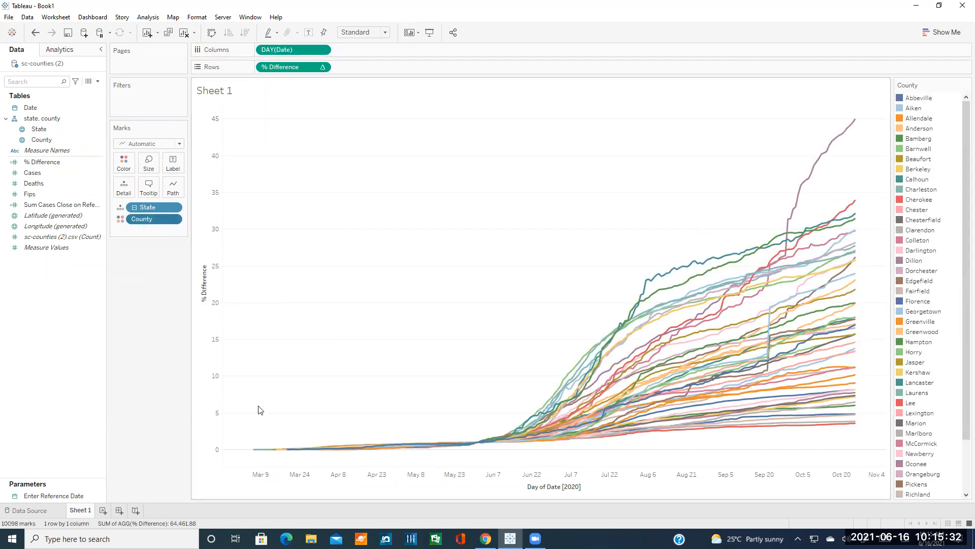
Review the settings of the Enter Reference Date parameter and close it without changes
mouse_move(476, 447)
click(57, 493)
right_click(58, 493)
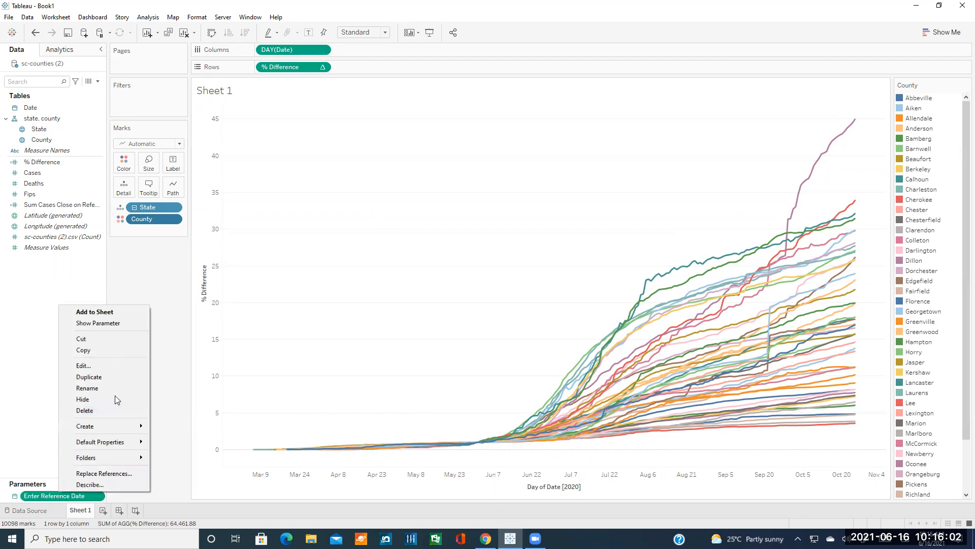
click(104, 365)
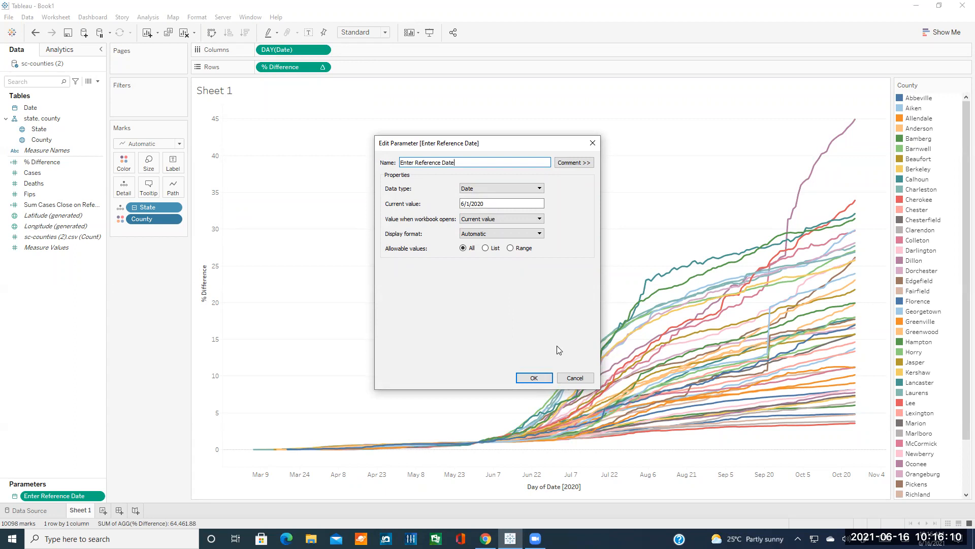
click(574, 378)
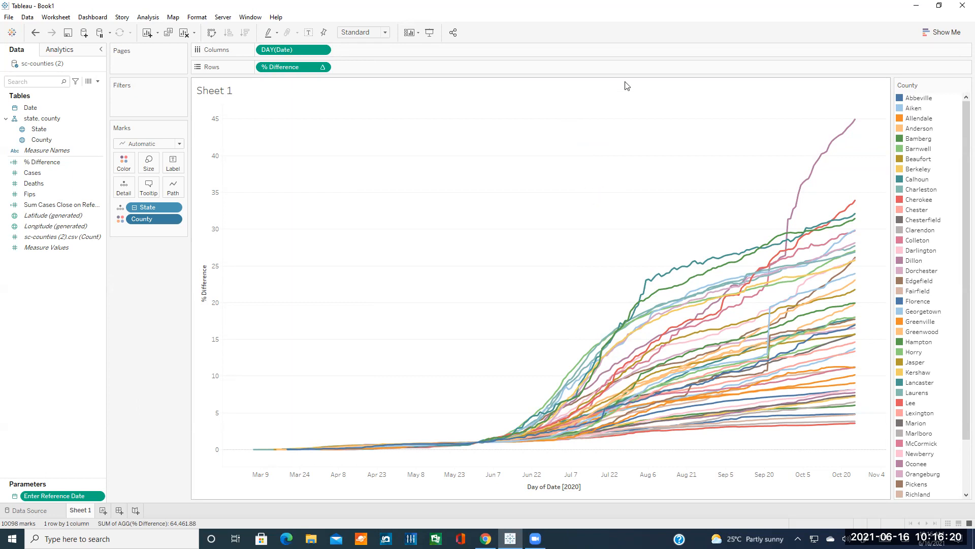
Check the date level options of the Date field on the Columns shelf
click(632, 53)
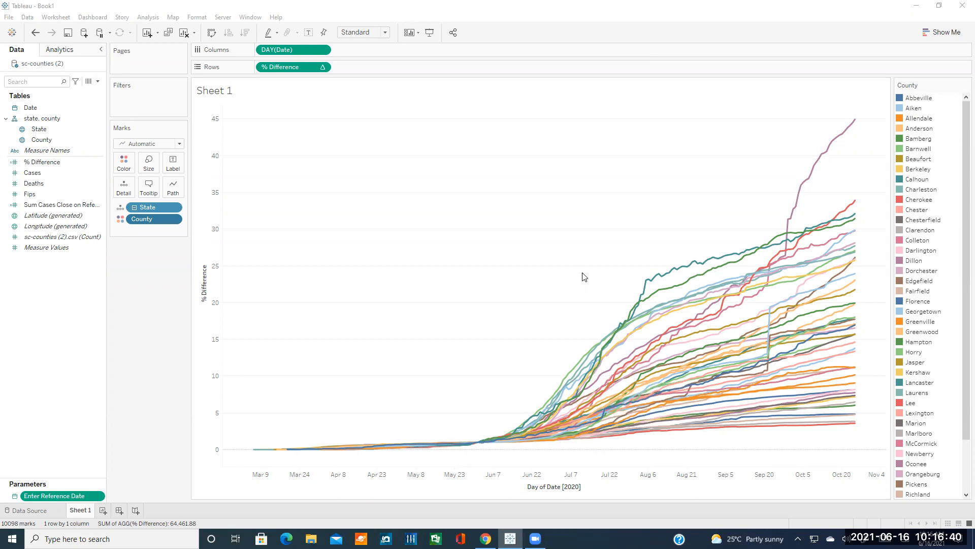
click(322, 49)
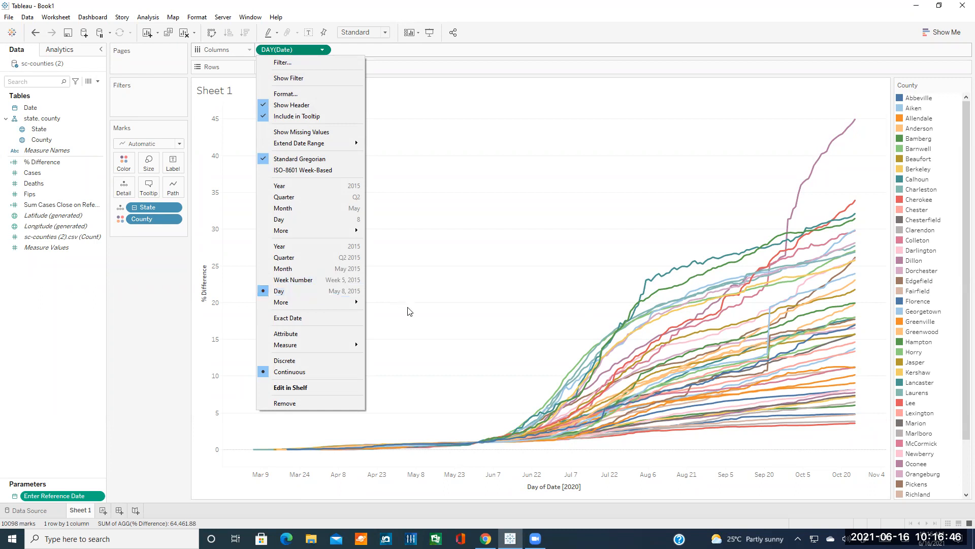
click(410, 325)
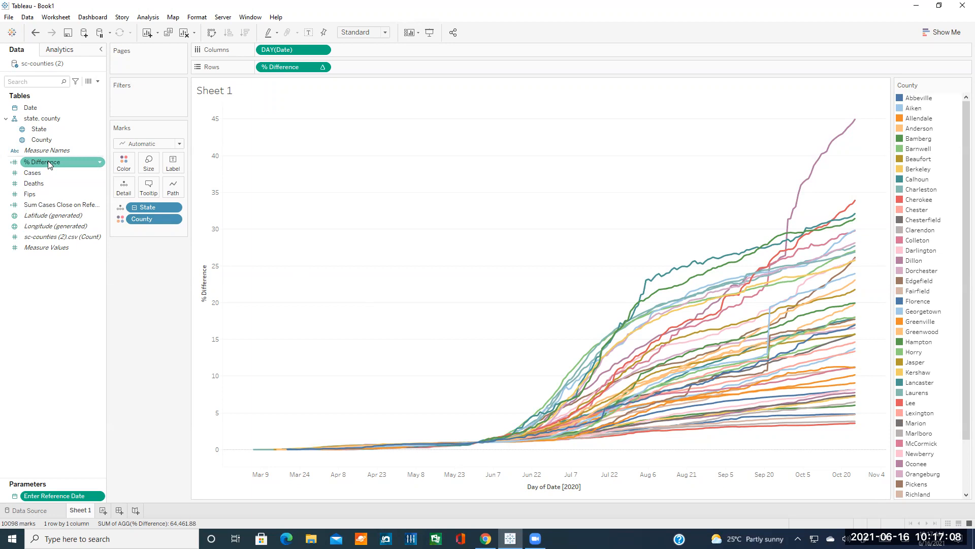
Review the full formula of the Sum Cases Close on Reference Date calculated field and close it unchanged
right_click(54, 205)
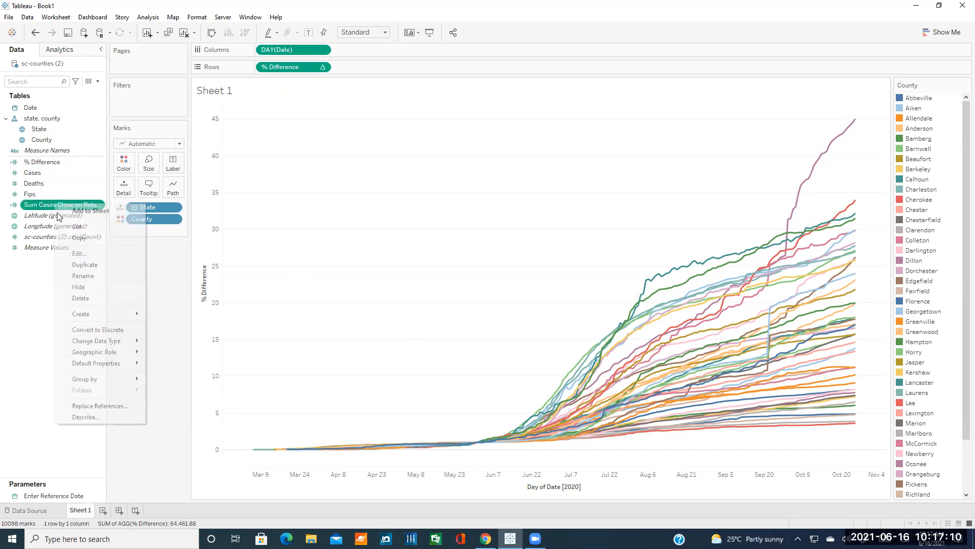
click(82, 253)
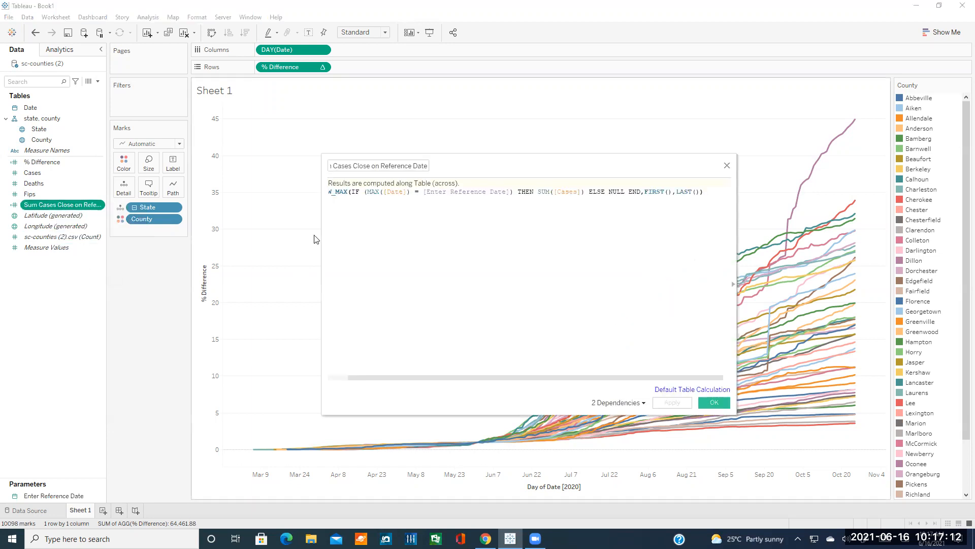
drag(367, 378, 345, 378)
triple_click(398, 192)
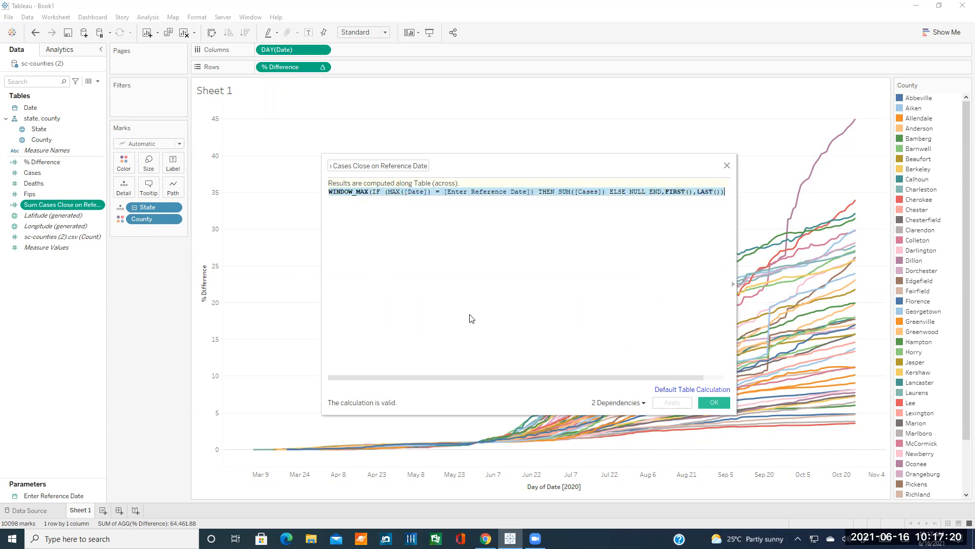
click(727, 165)
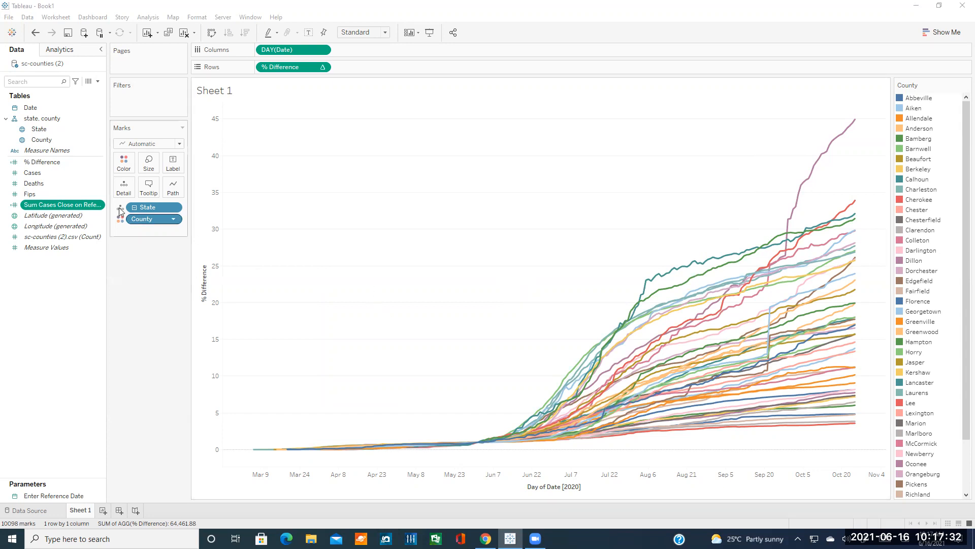
Review the % Difference formula, including its reference to Sum Cases Close on Reference Date, and close it unchanged
click(51, 284)
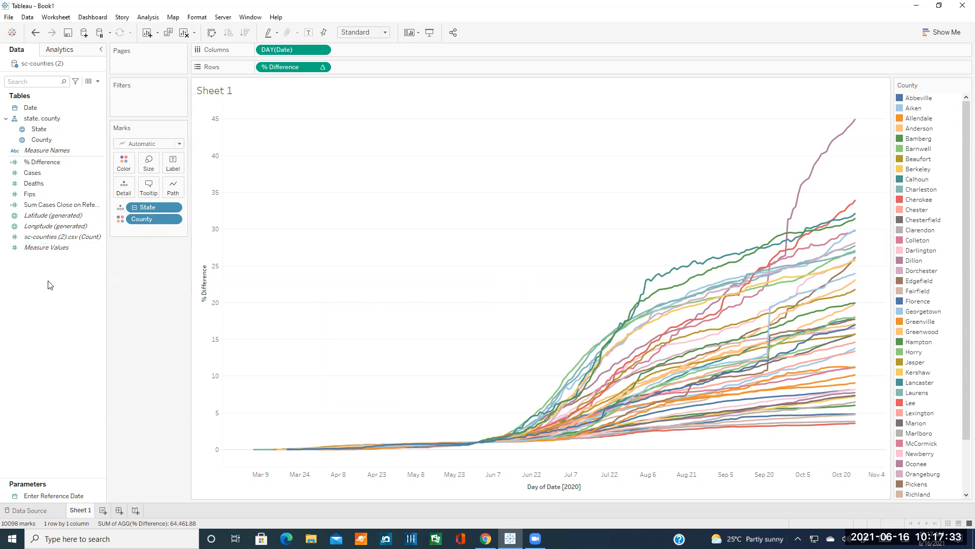
right_click(41, 162)
click(73, 217)
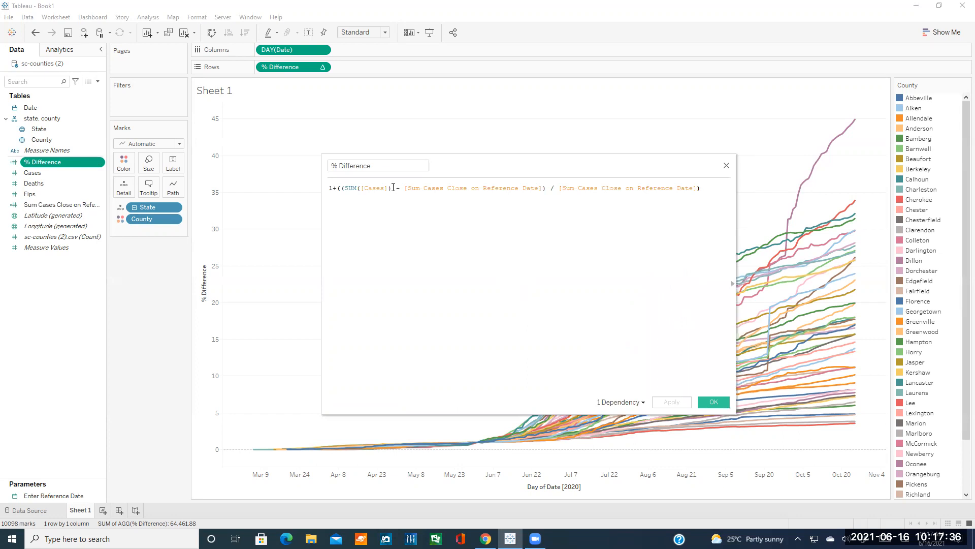
triple_click(517, 187)
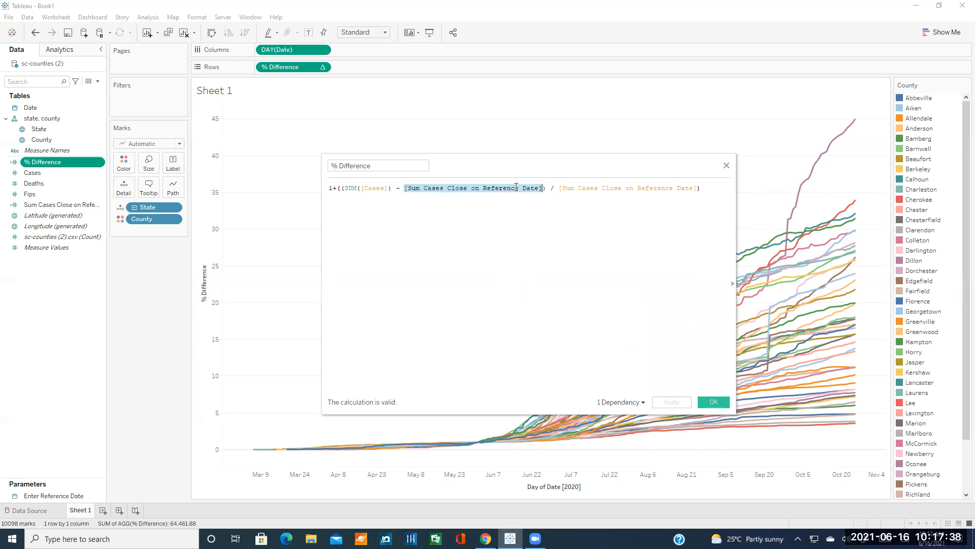
click(727, 166)
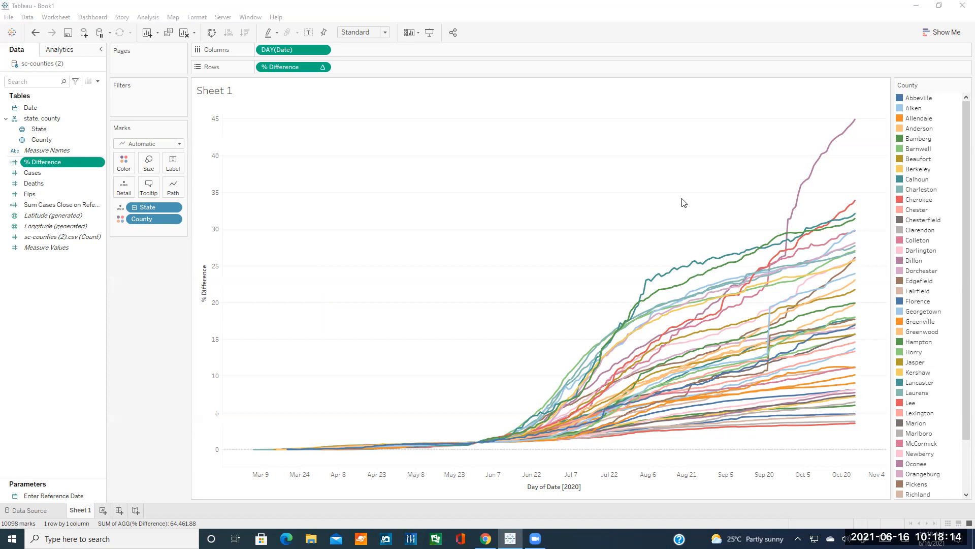
Switch to the workshop page in Chrome and read the Difference From Calculation section on Daily Cases
mouse_move(709, 331)
click(485, 539)
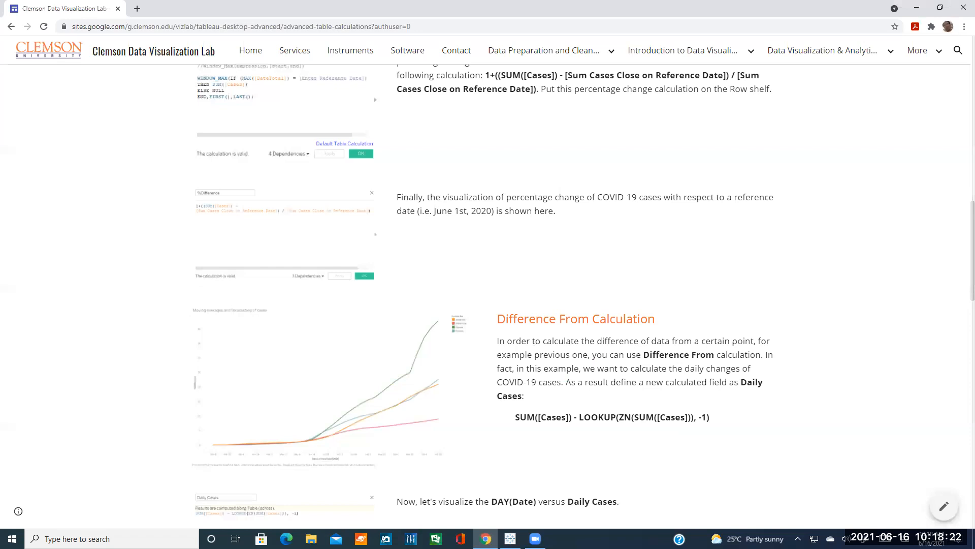
scroll(528, 362, down, 2)
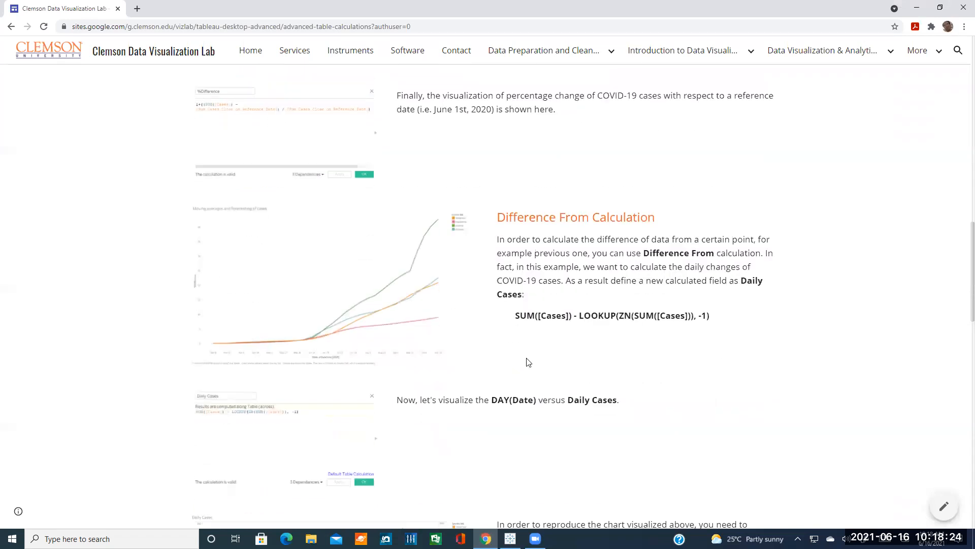
scroll(535, 366, down, 1)
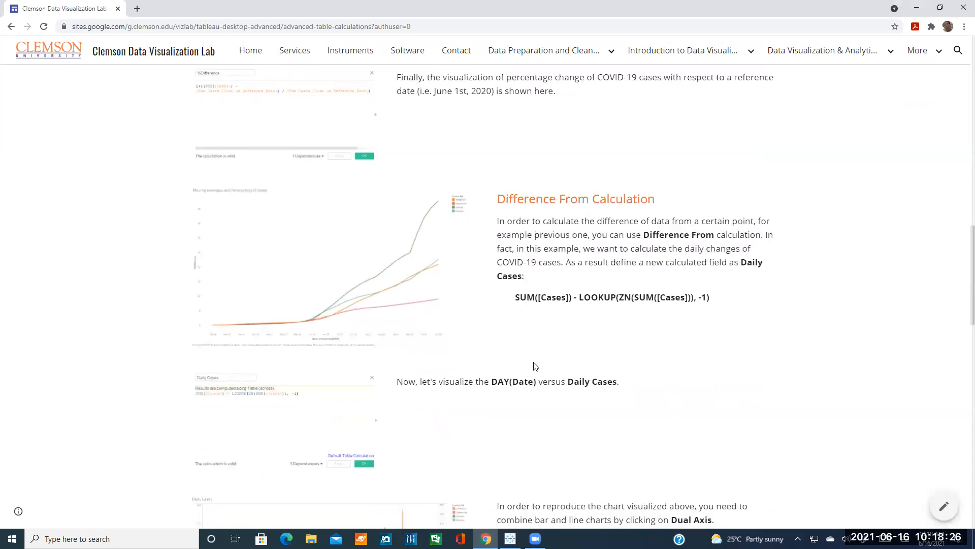
scroll(536, 367, down, 1)
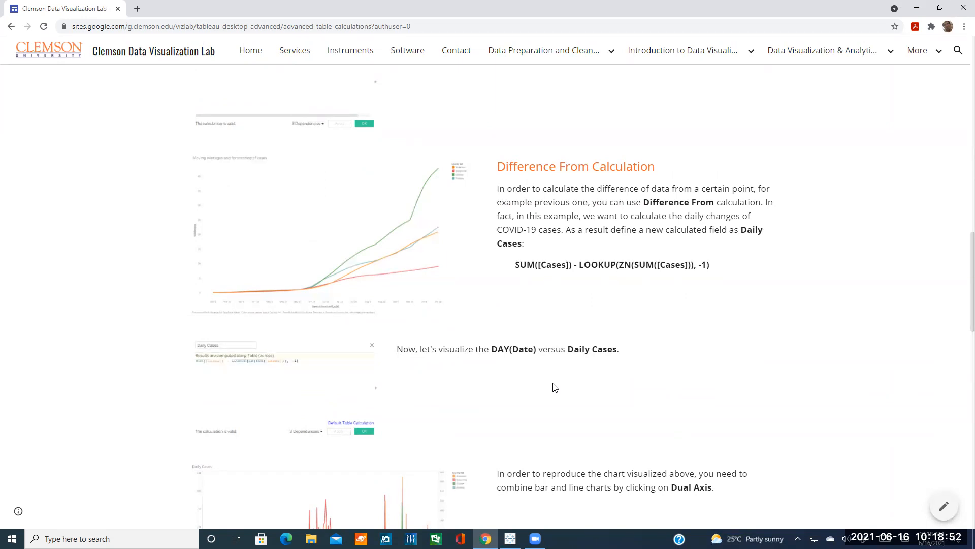
click(645, 55)
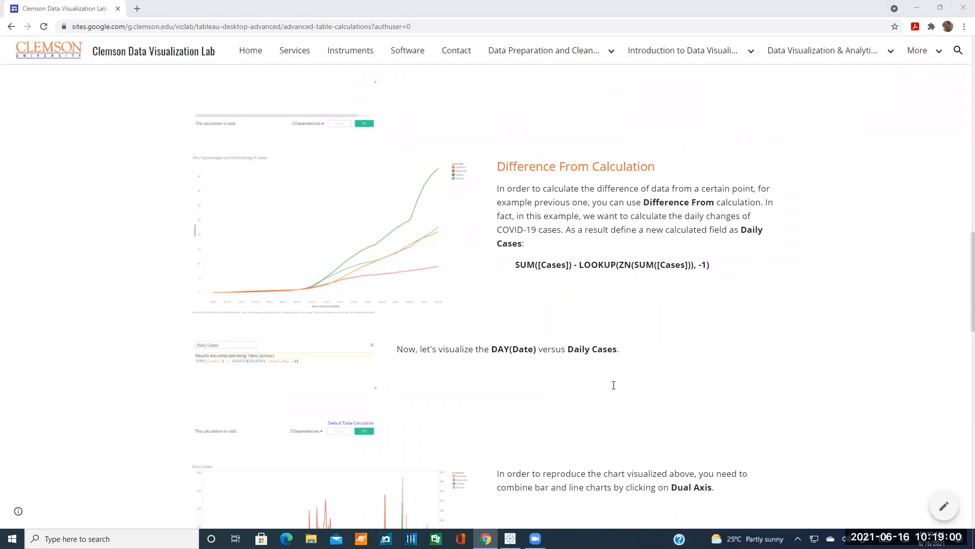
Launch a second Tableau 2021.1 instance and switch to its new Book2 window
click(510, 538)
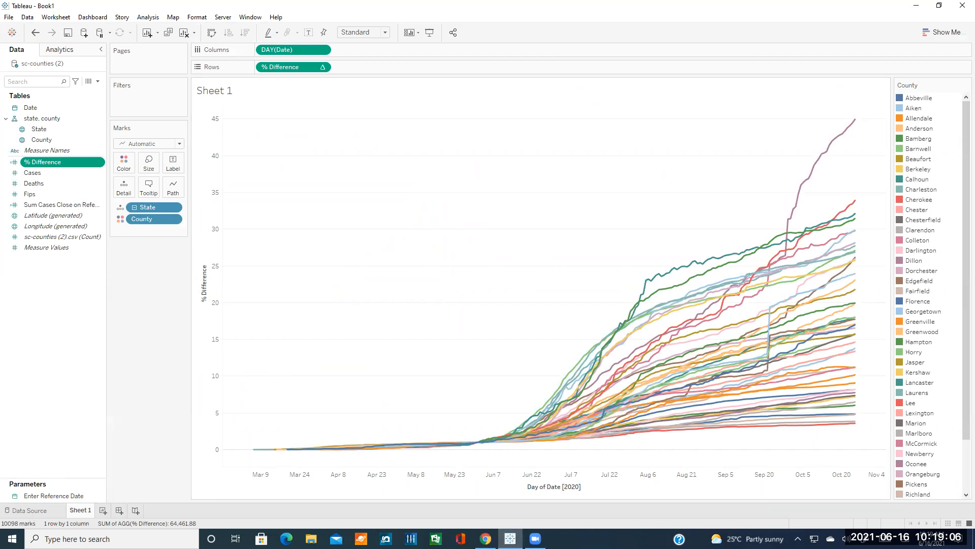
click(76, 539)
text(tableau)
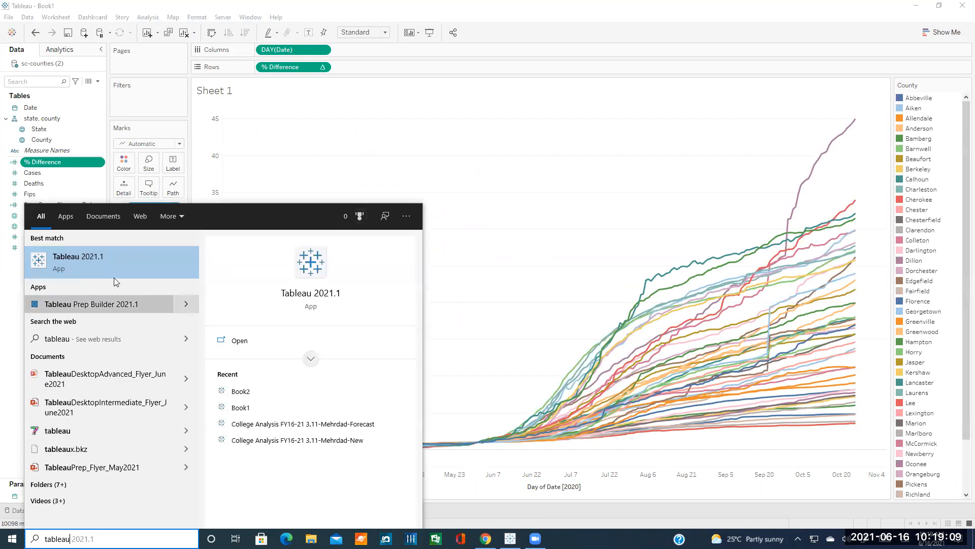
click(101, 265)
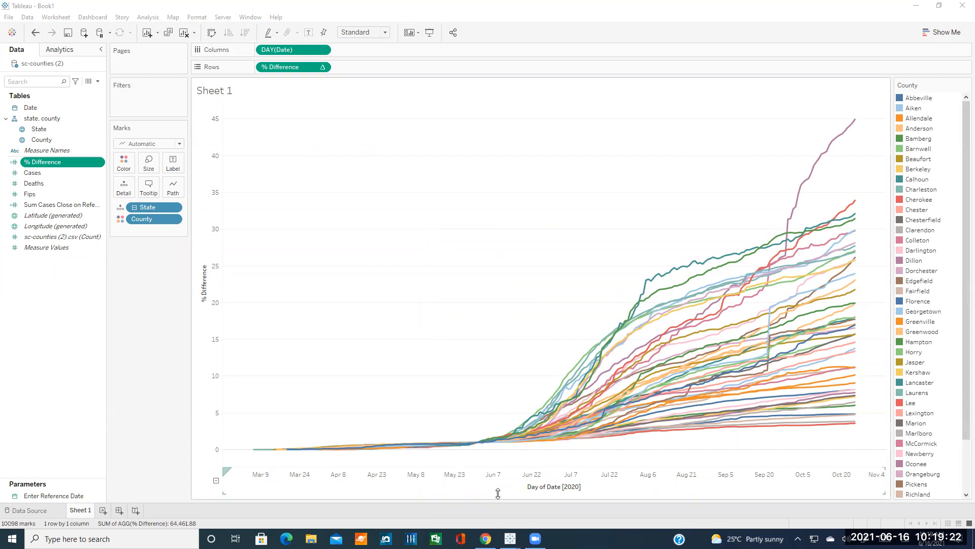
mouse_move(510, 538)
click(577, 491)
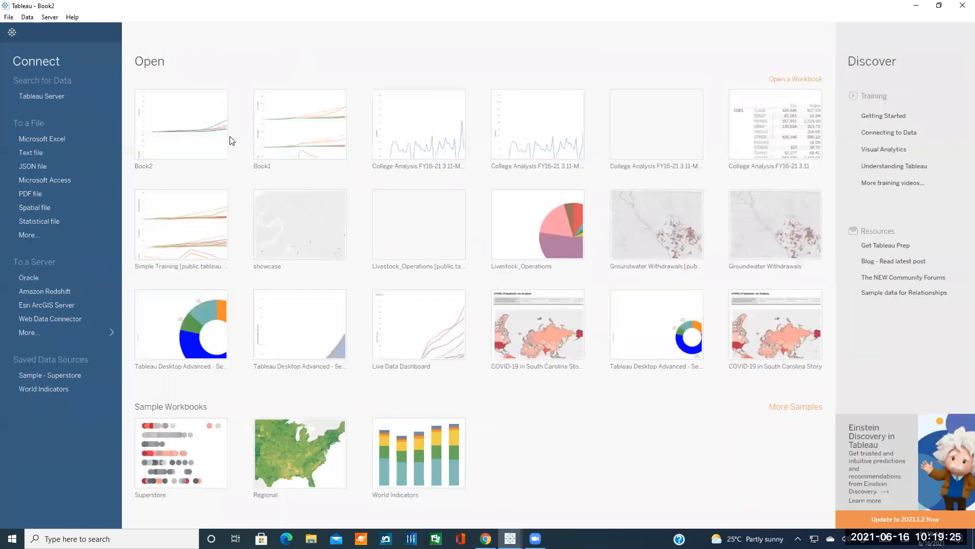
Connect Book2 to the sc-counties (2) text file from the Downloads folder and go to Sheet 1
click(54, 153)
click(680, 356)
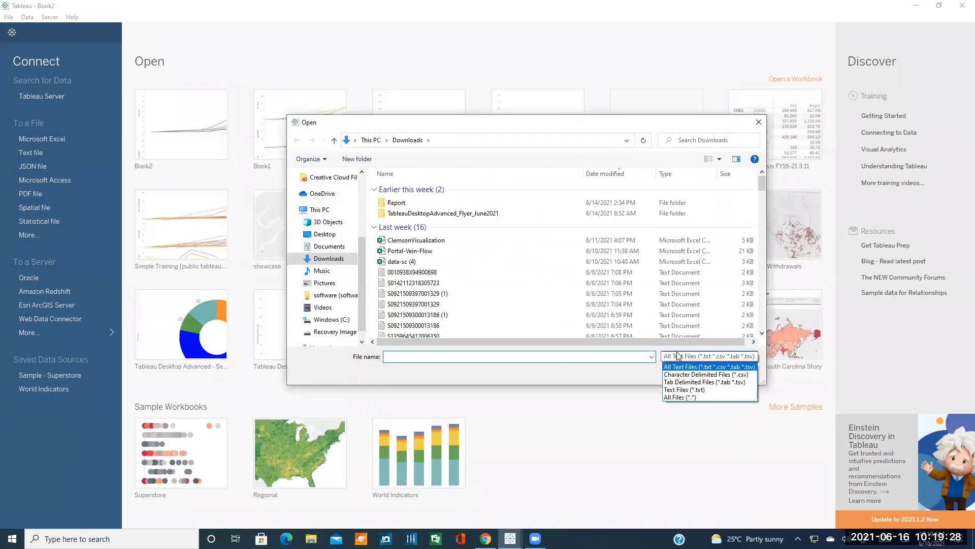
click(682, 399)
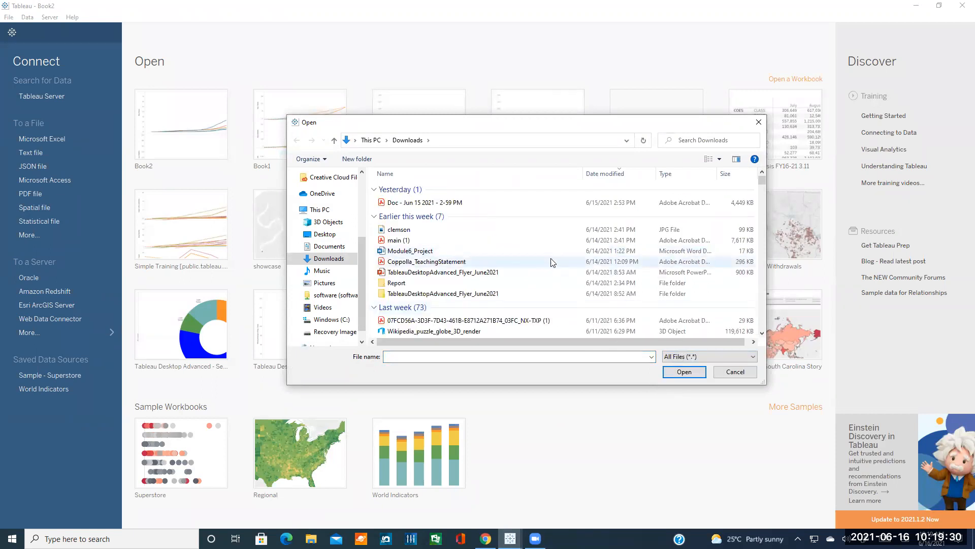
click(693, 357)
click(681, 366)
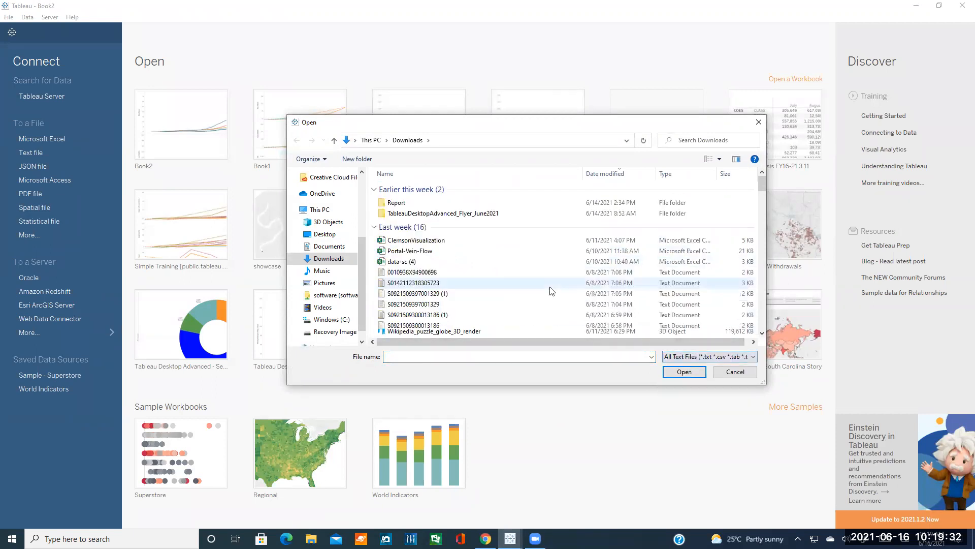
scroll(496, 283, down, 3)
click(425, 241)
click(683, 372)
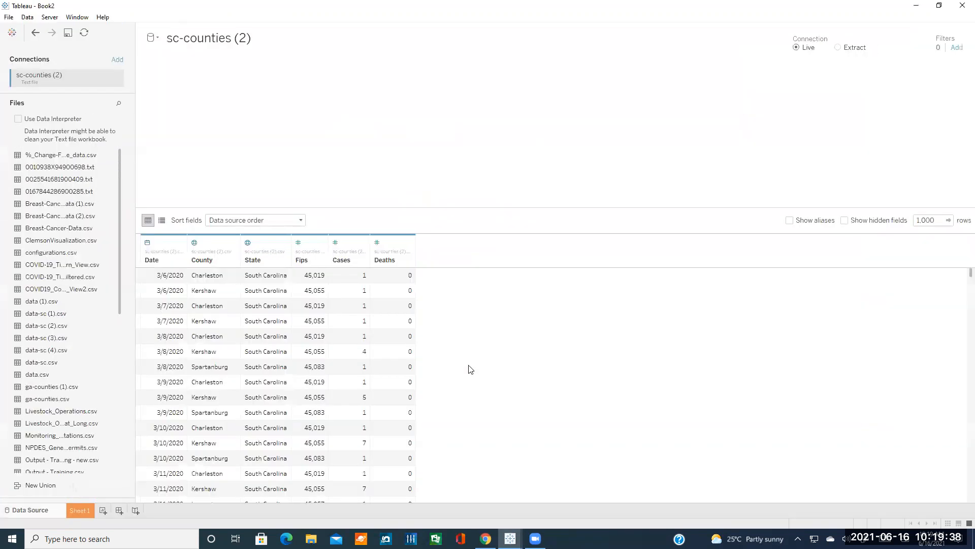
click(79, 510)
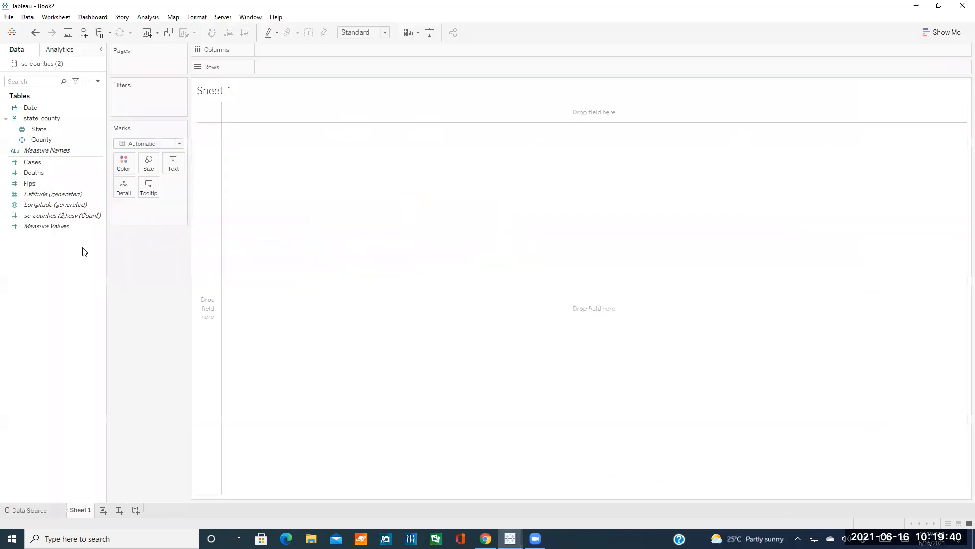
Create a new parameter and name it Enter Reference Date
right_click(51, 428)
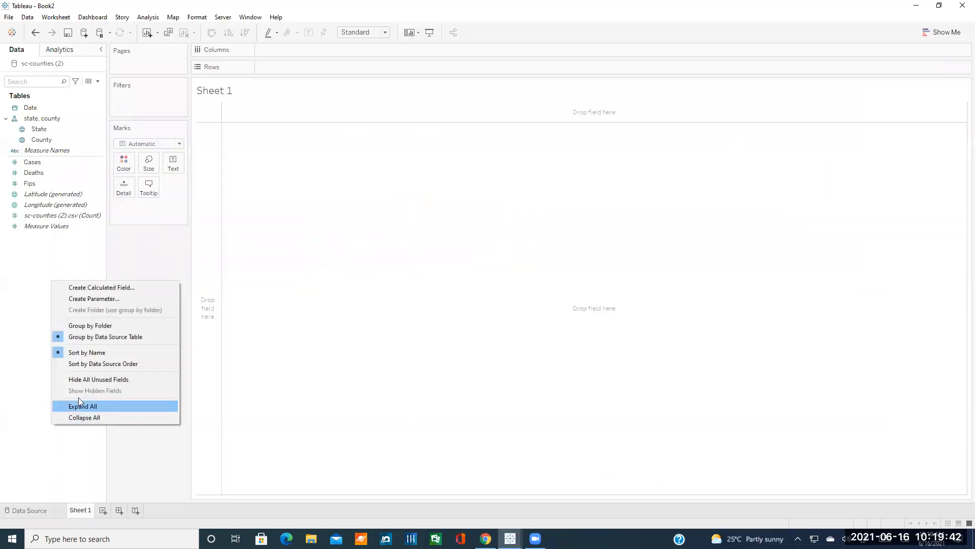
click(85, 301)
triple_click(432, 163)
text(Enter Refwere)
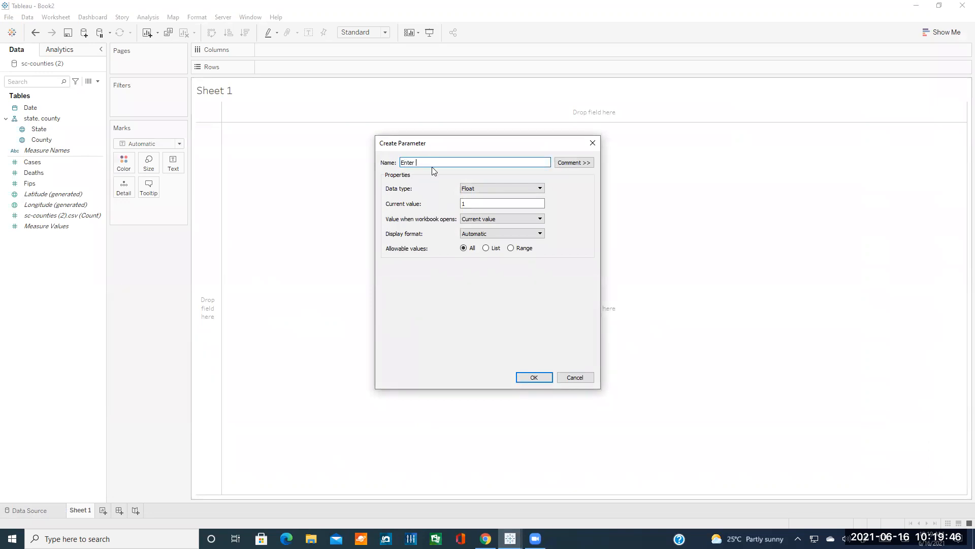
key(BackSpace)
key(BackSpace)
key(BackSpace)
text(rence Date)
key(Tab)
Set the parameter's data type to Date and its current value to 6/1/2020, and save it
click(480, 189)
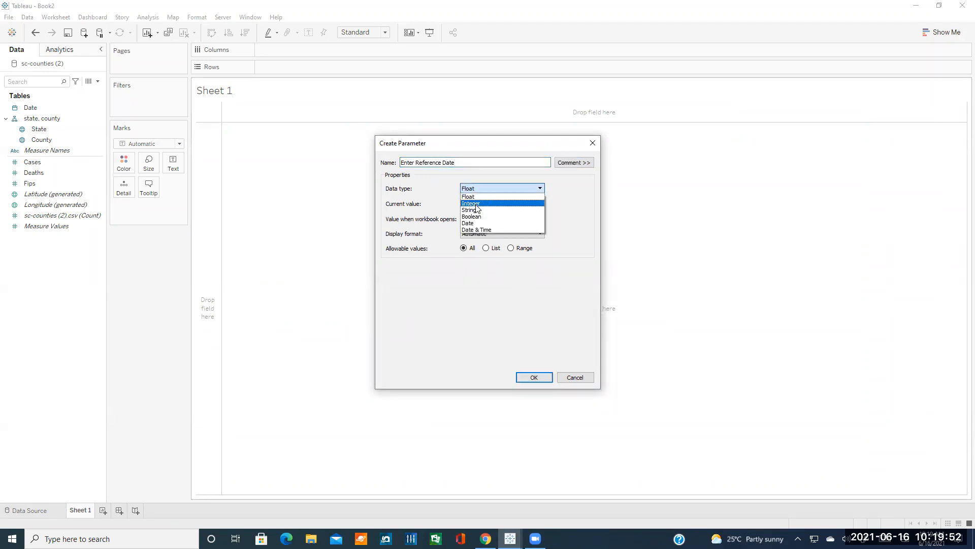
click(469, 223)
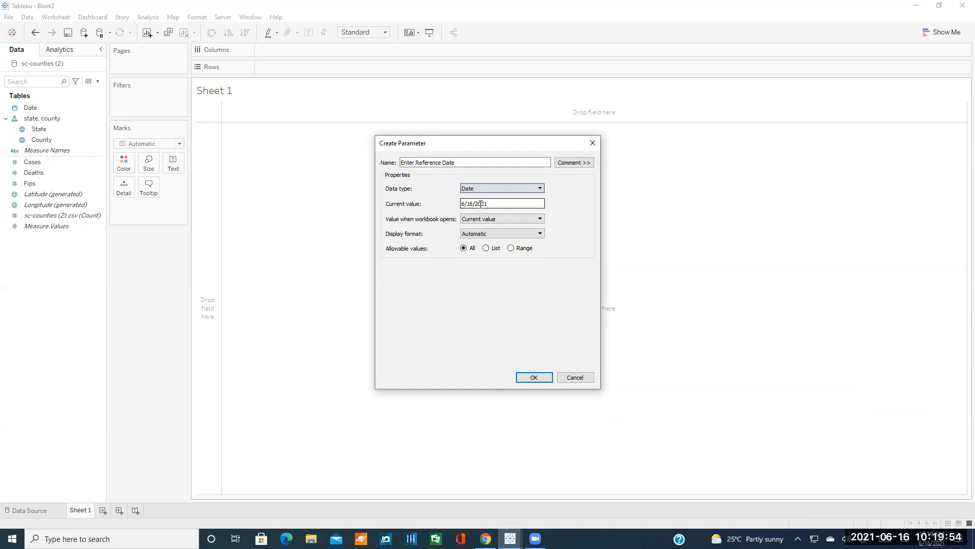
click(473, 204)
click(486, 237)
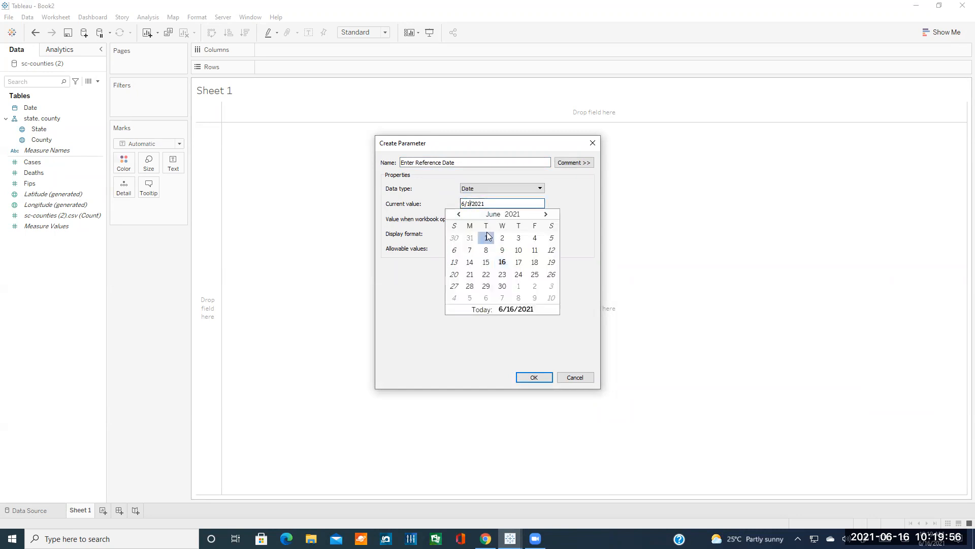
text(0)
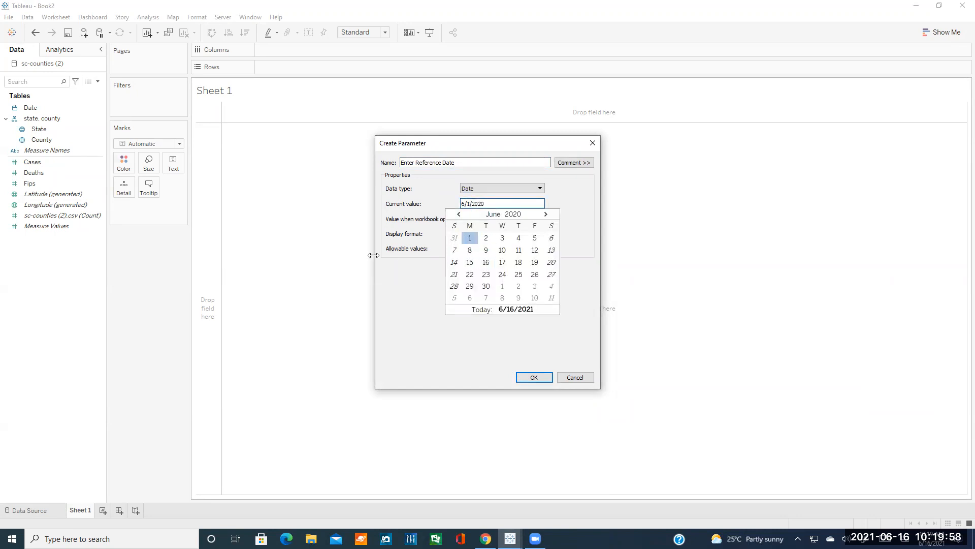
click(391, 302)
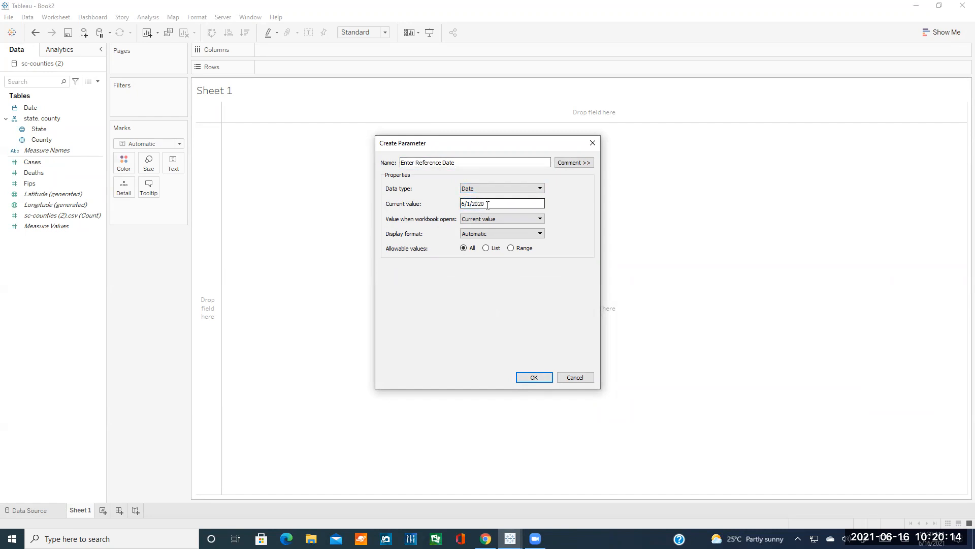
click(537, 381)
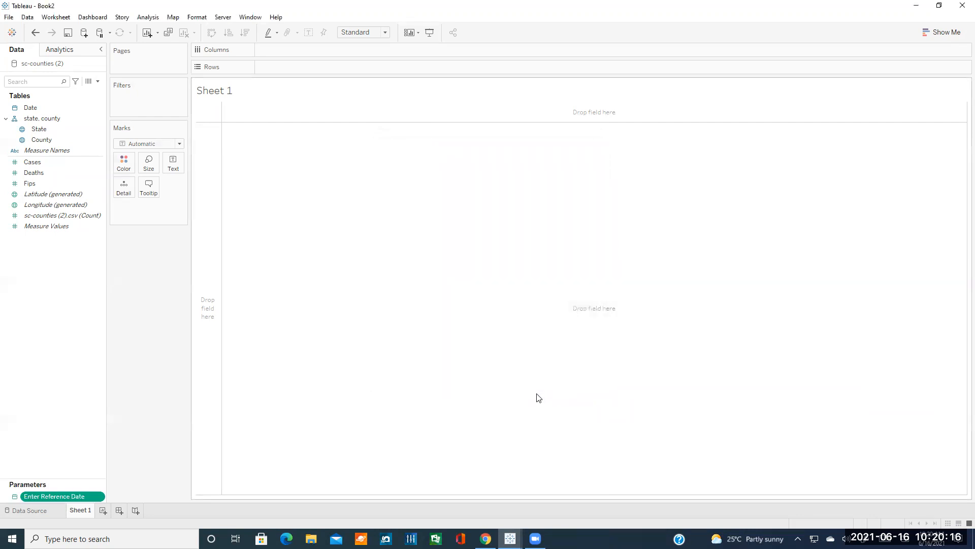
Start a new calculated field, and copy the name Sum Cases Close on Reference Date from the workshop page in Chrome
right_click(50, 271)
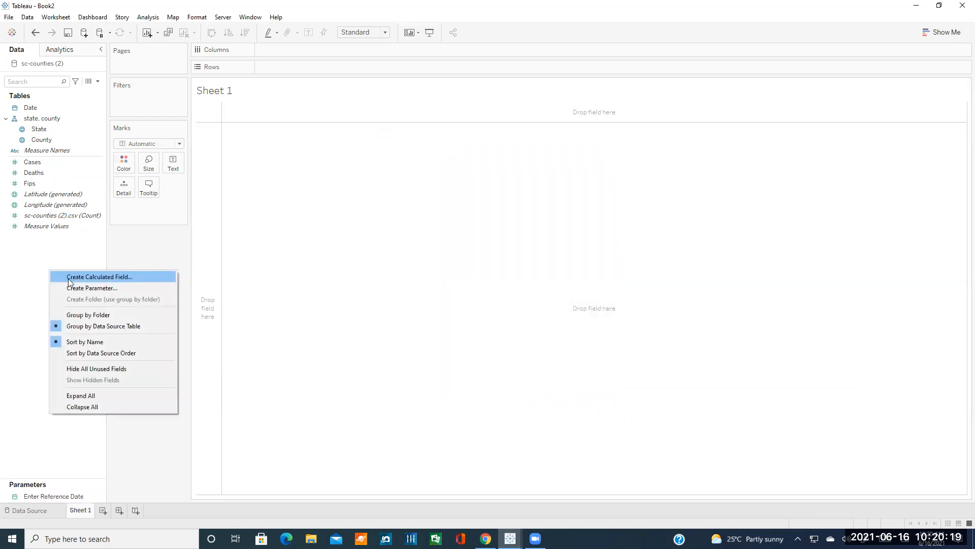
click(105, 279)
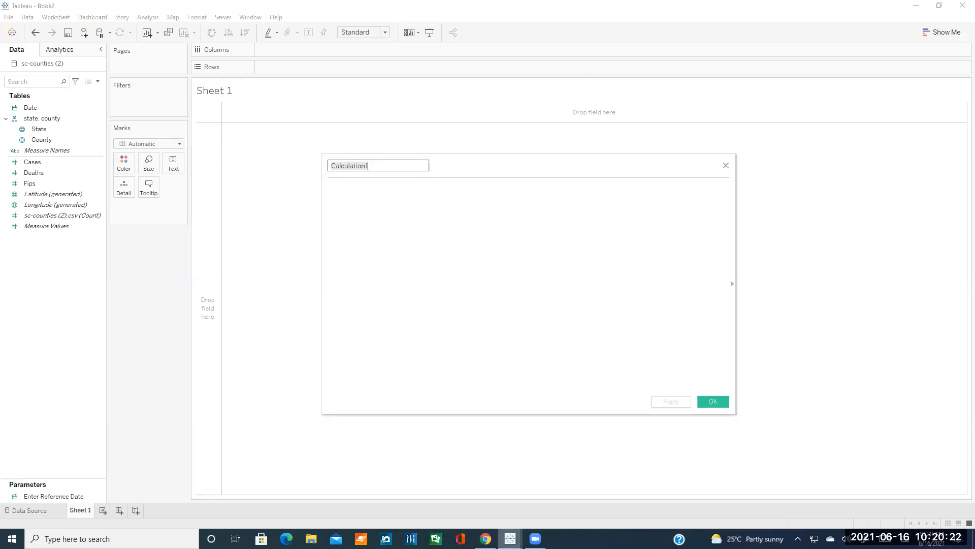
key(alt+Tab)
scroll(493, 342, up, 9)
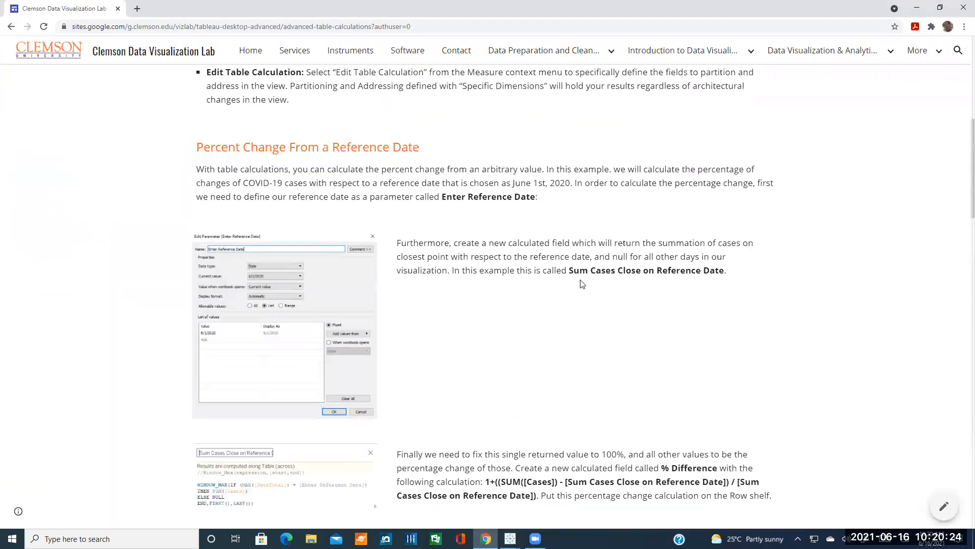
drag(570, 270, 726, 272)
key(ctrl+c)
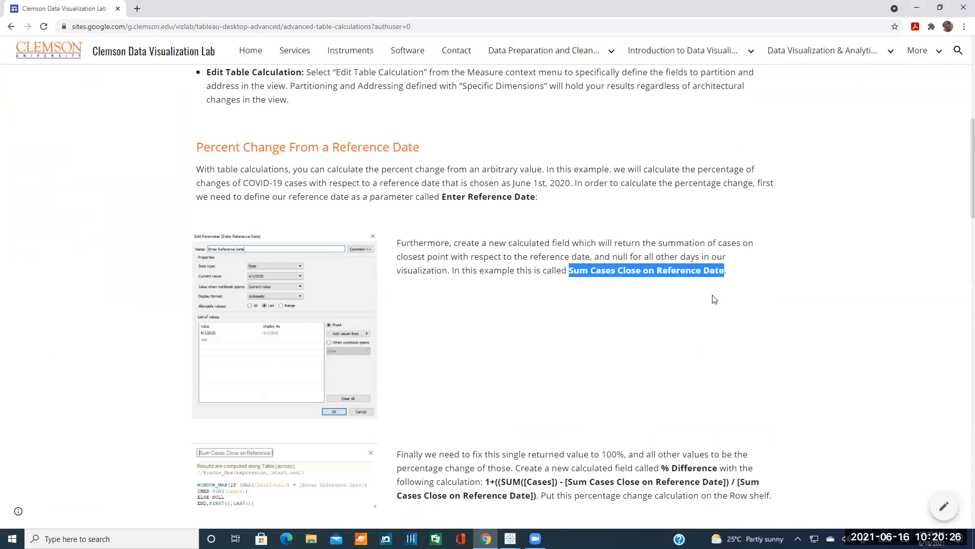
click(656, 332)
scroll(635, 338, down, 7)
scroll(596, 346, down, 2)
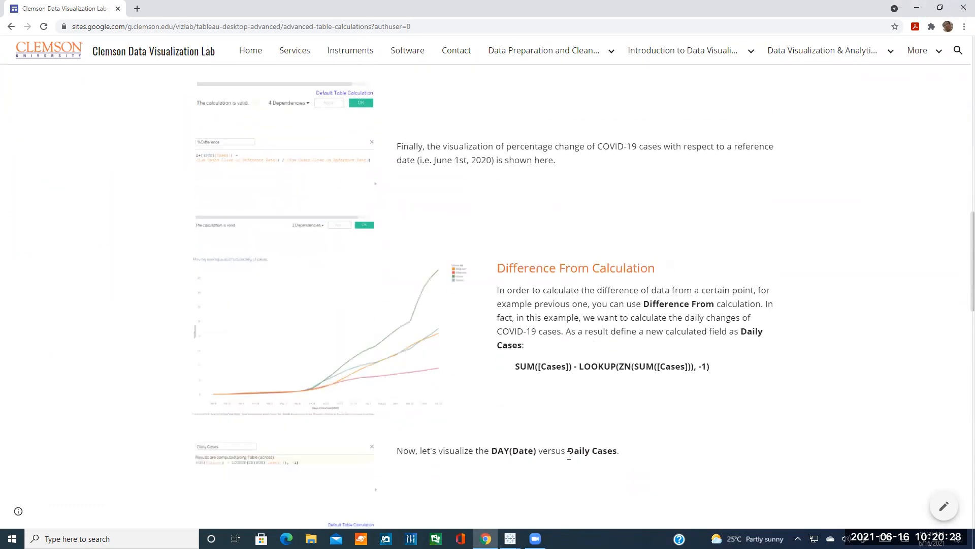
Back in Tableau, paste the field name and save the formula WINDOW_MAX(IF (MAX([Date]) = [Enter Reference Date]) THEN SUM([Cases]) ELSE NULL END,FIRST(),LAST())
key(alt+Tab)
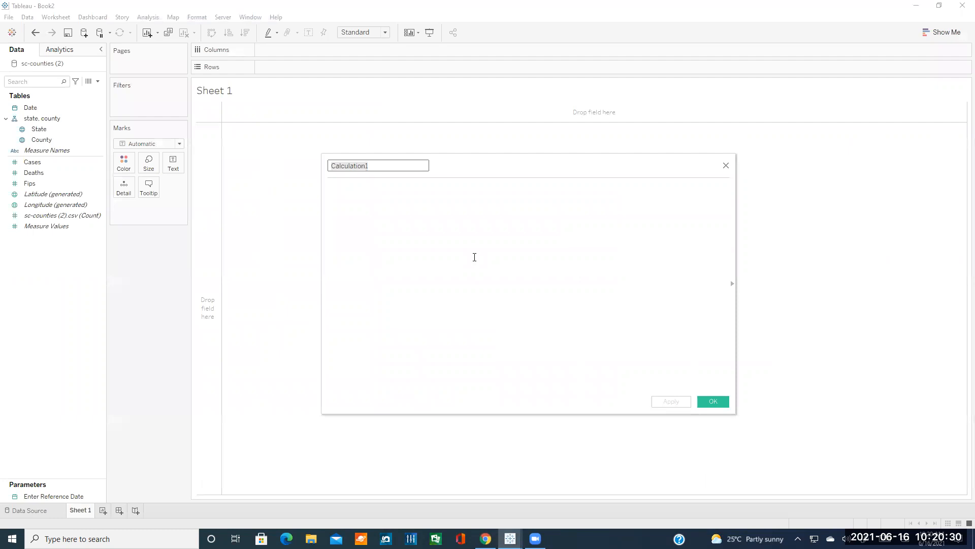
key(ctrl+v)
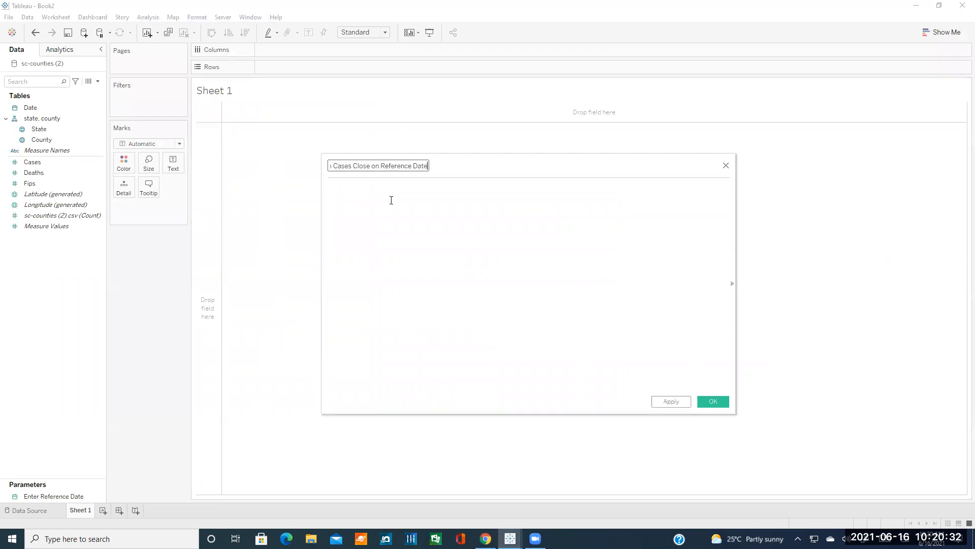
click(403, 229)
click(542, 233)
text(WINDOW_MAX(IF (MAX([Date]) = [Enter Reference Date]) THEN SUM([Cases]) ELSE NULL END,FIRST(),LAST()))
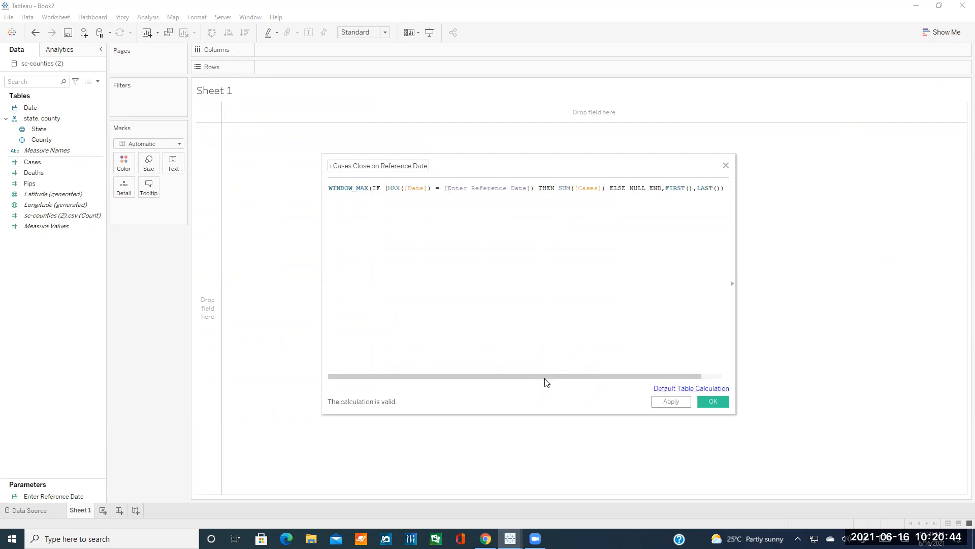
click(708, 401)
Start another calculated field with the formula 1+((SUM([Cases]) - [Sum Cases Close on Reference Date]) / [Sum Cases Close on Reference Date])
right_click(48, 262)
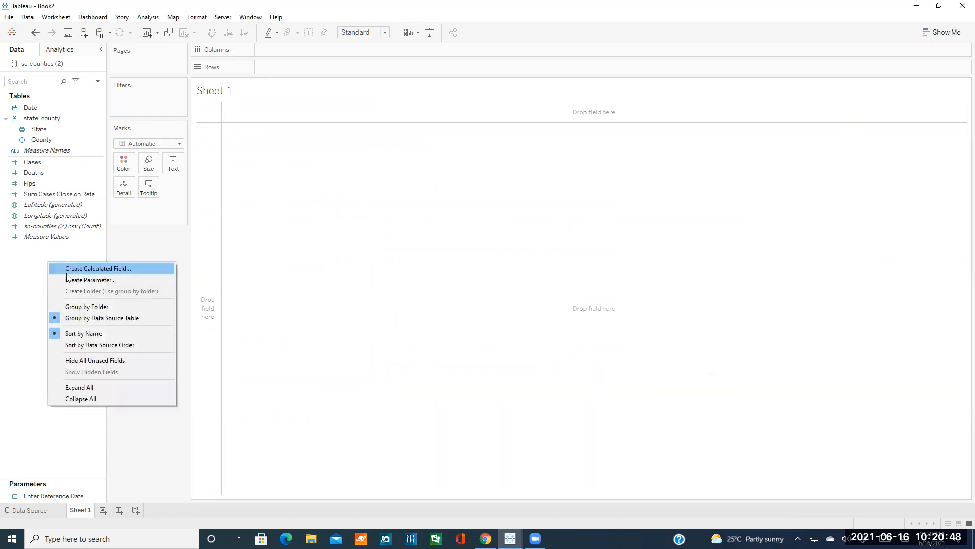
click(66, 266)
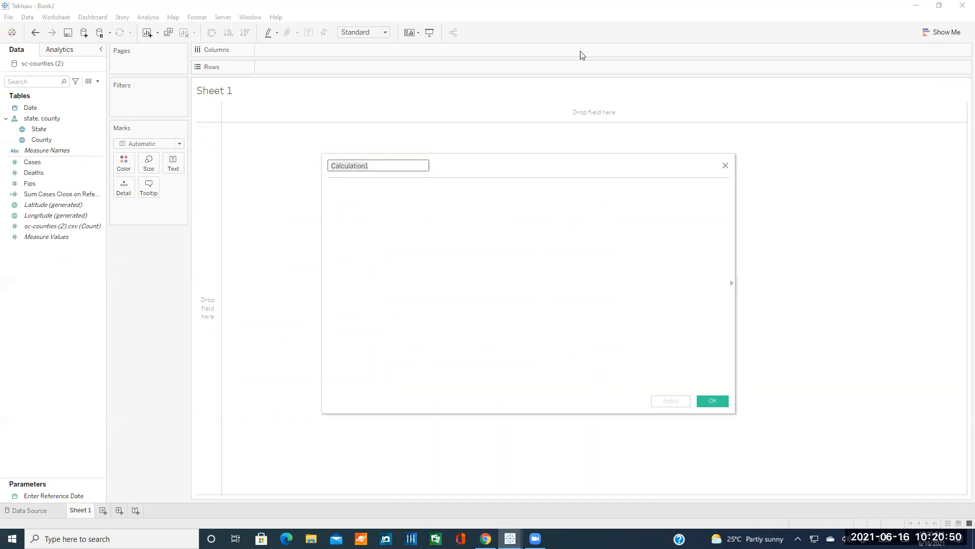
click(611, 185)
click(421, 229)
key(ctrl+v)
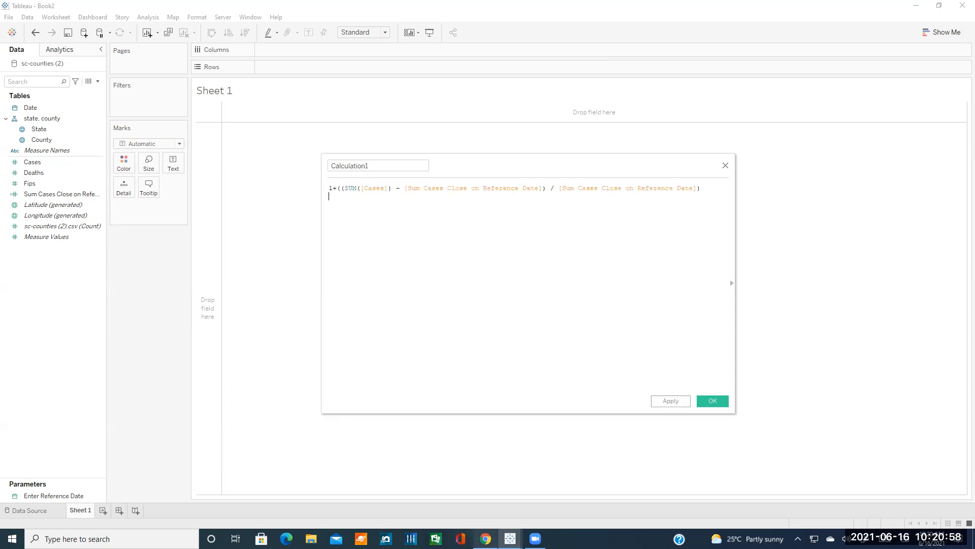
Switch to the workshop page in Chrome and copy the field name % Difference from the Percent Change section
key(alt+Tab)
scroll(536, 332, up, 7)
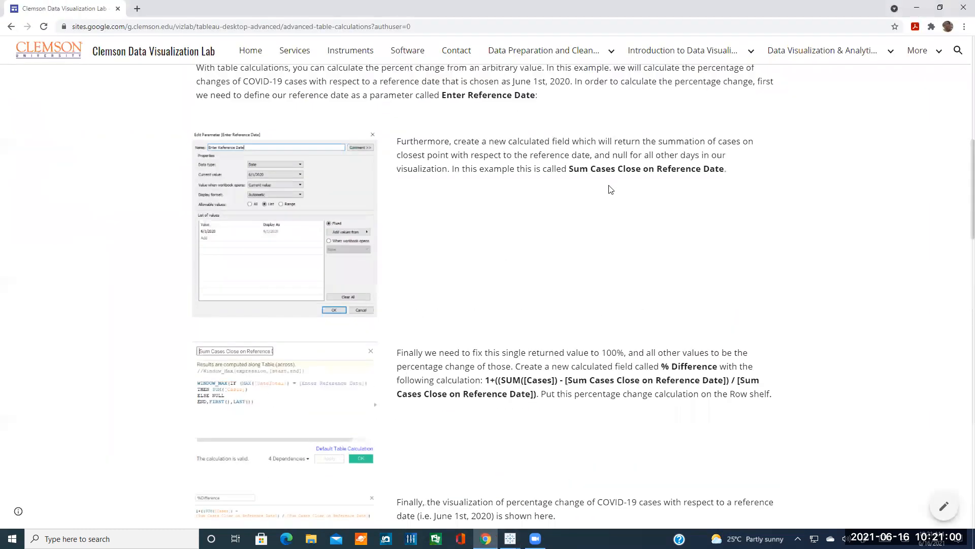
scroll(592, 344, down, 1)
drag(661, 316, 717, 316)
key(ctrl+c)
click(655, 359)
scroll(630, 359, down, 6)
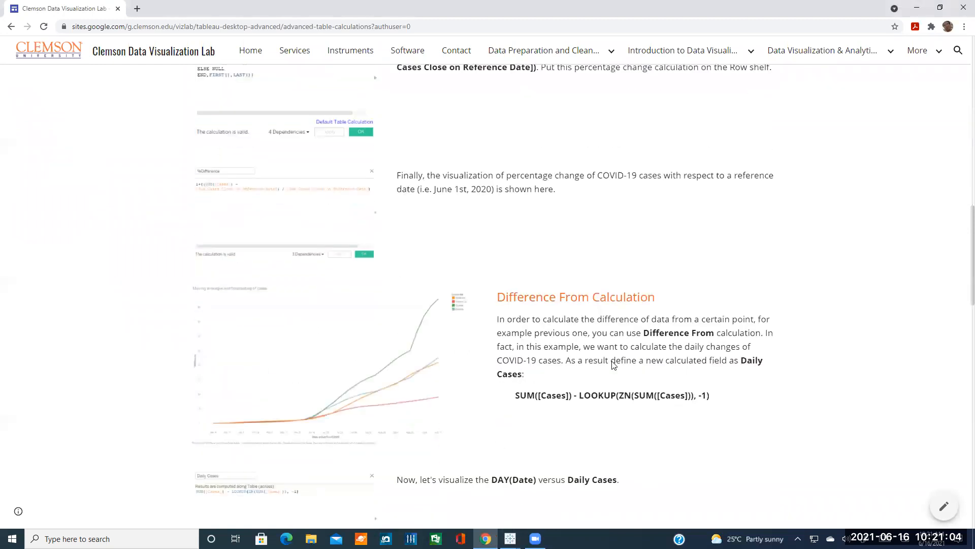
Return to Book2 in Tableau, name the open calculated field % Difference, and save it
click(510, 539)
click(566, 496)
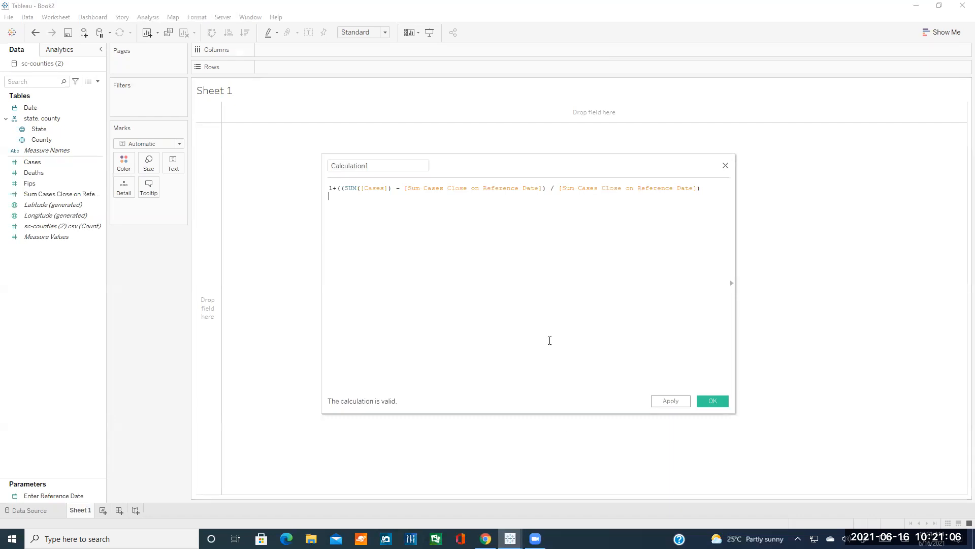
double_click(392, 168)
key(ctrl+v)
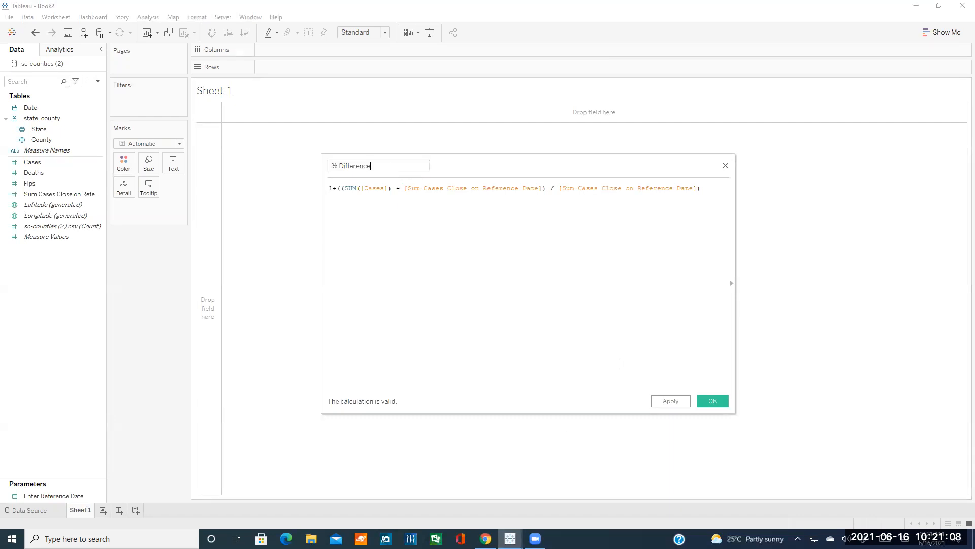
click(713, 401)
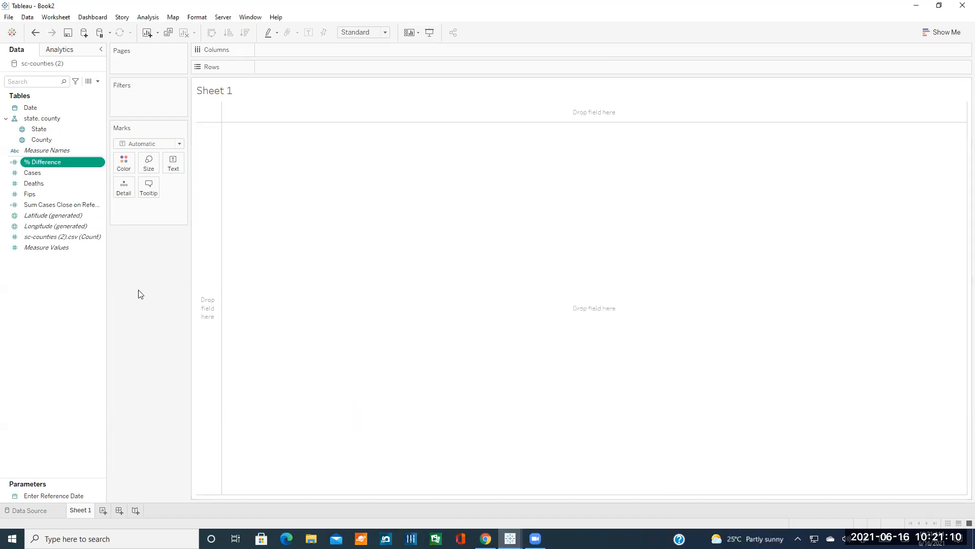
Plot % Difference on Rows against Date on Columns at the continuous Day level
drag(42, 162, 279, 72)
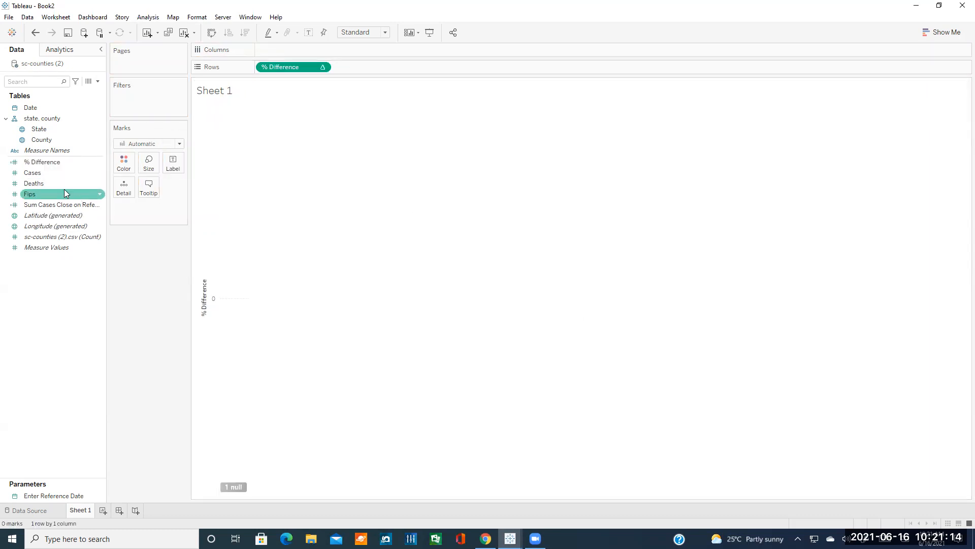
drag(47, 108, 295, 51)
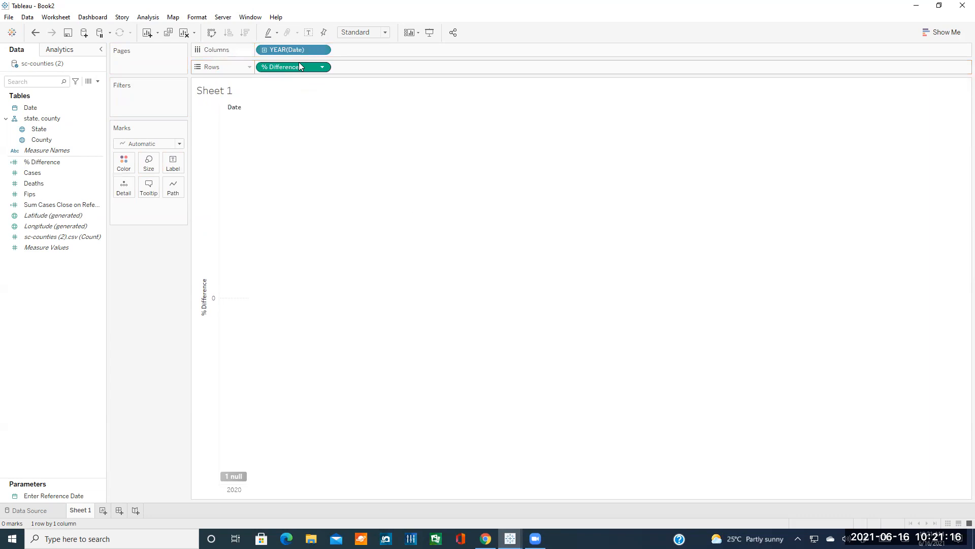
click(322, 49)
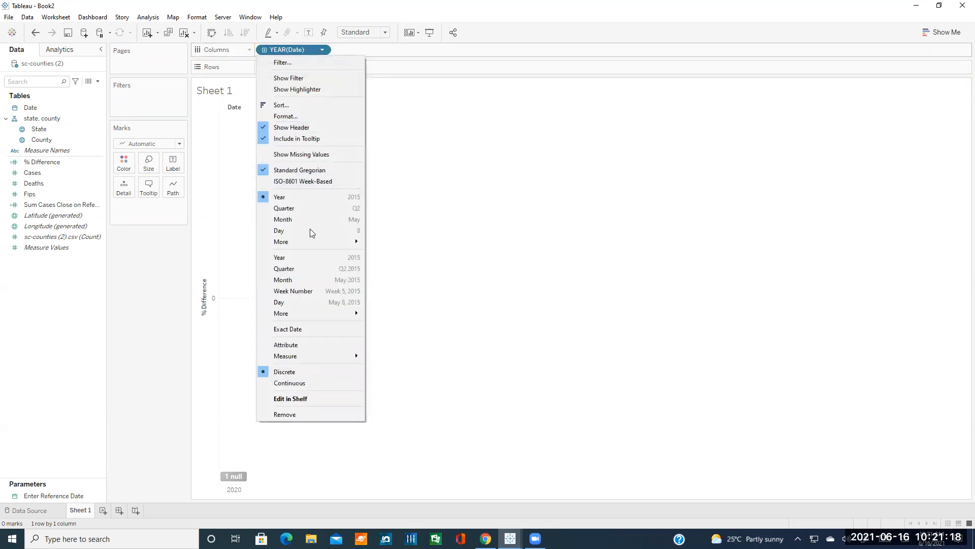
click(284, 304)
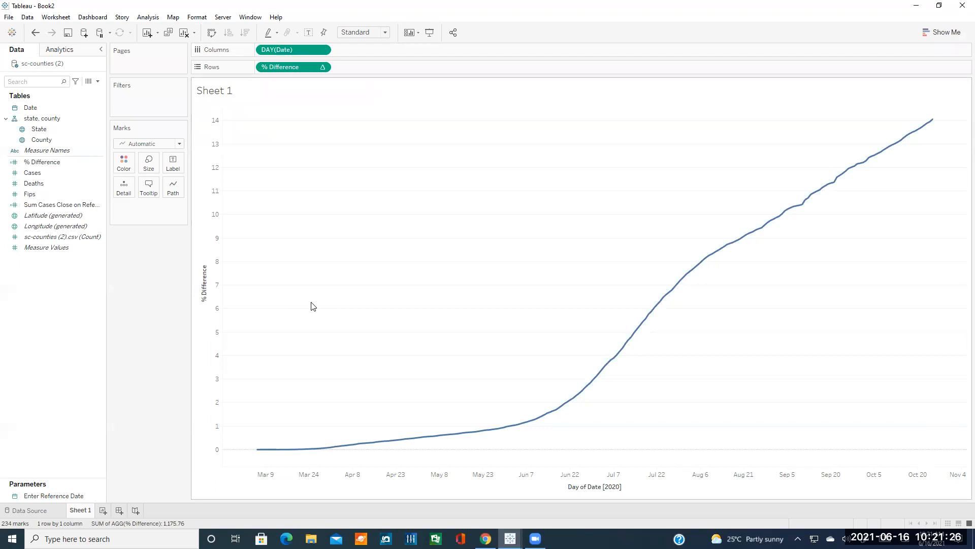
Split the line by State and County, with State as detail and County as color
click(41, 129)
drag(44, 139, 132, 213)
click(121, 220)
click(132, 235)
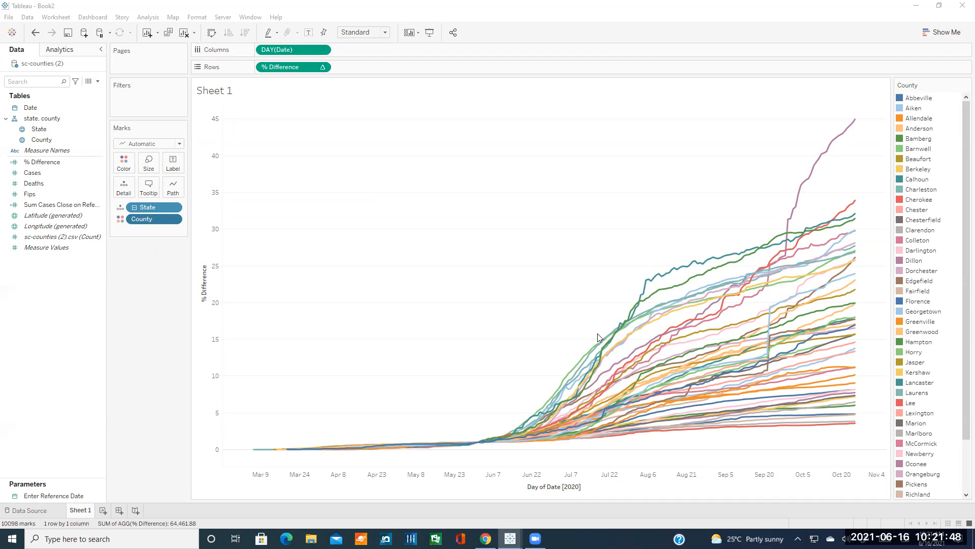
Review the date-level options of the Date field on Columns, keeping the continuous Day level
click(322, 49)
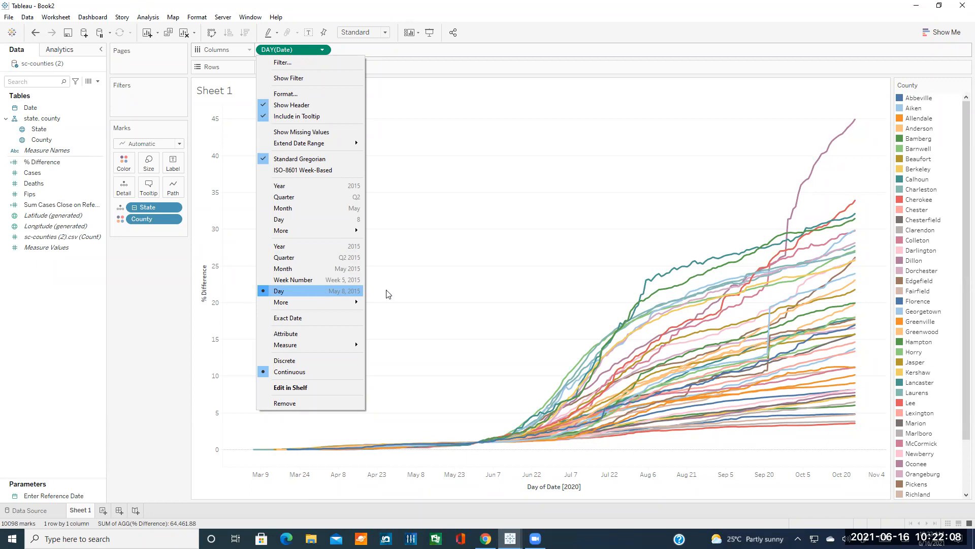
click(401, 287)
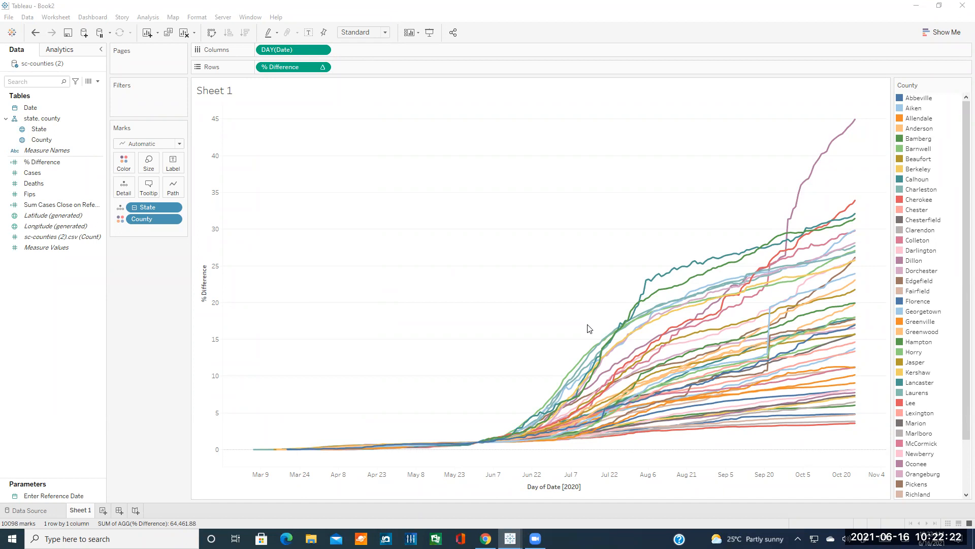
click(322, 49)
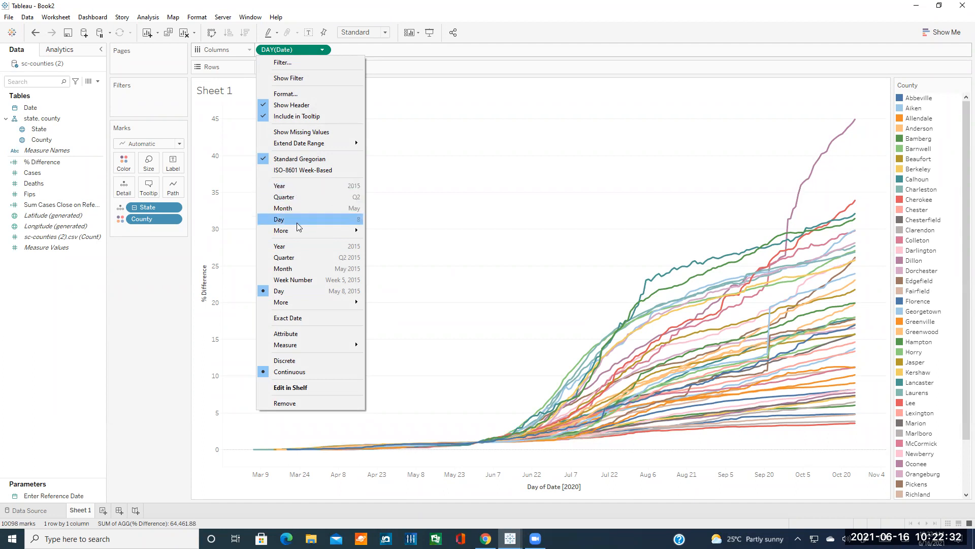
click(308, 289)
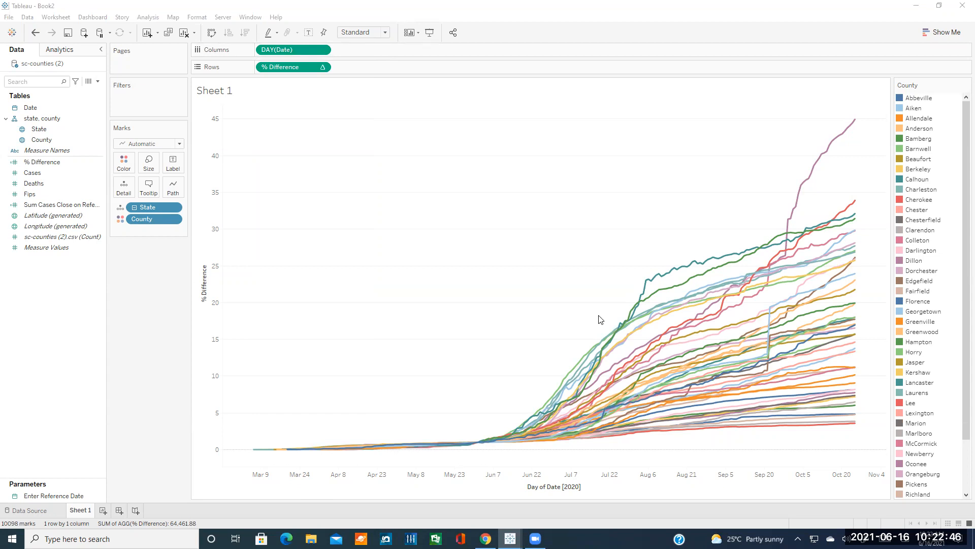
right_click(44, 271)
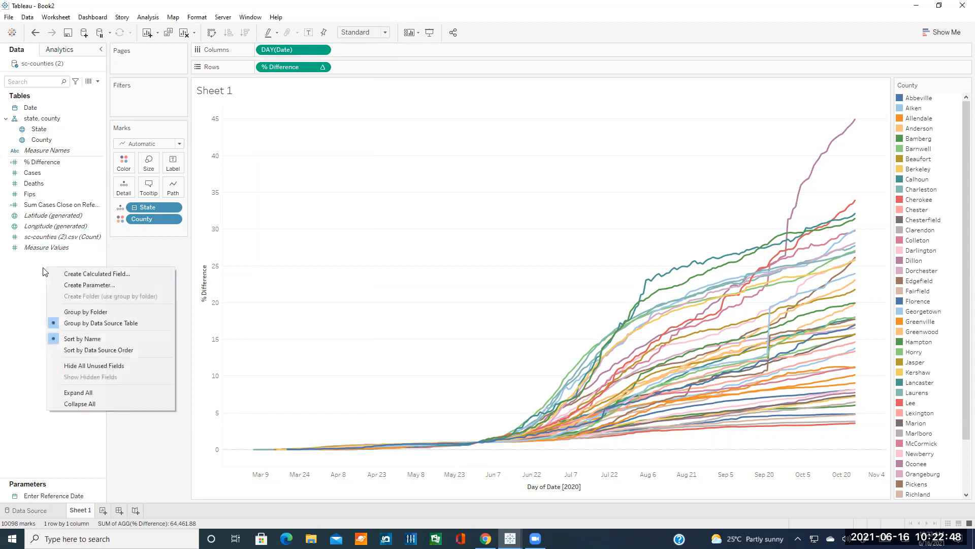
click(70, 278)
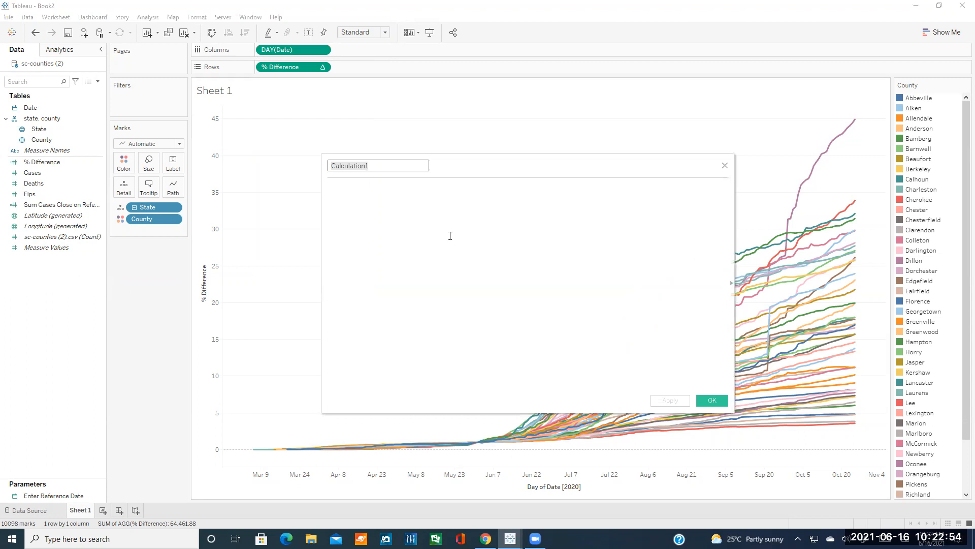
click(427, 230)
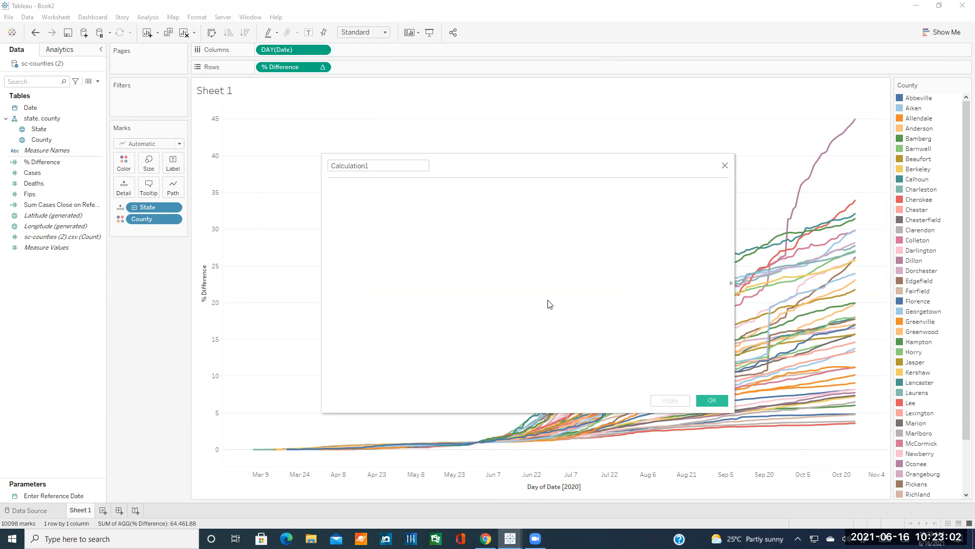
click(518, 220)
text(1+((SUM([Cases]) - [Sum Cases Close on Reference Date]) / [Sum Cases Close on Reference Date]))
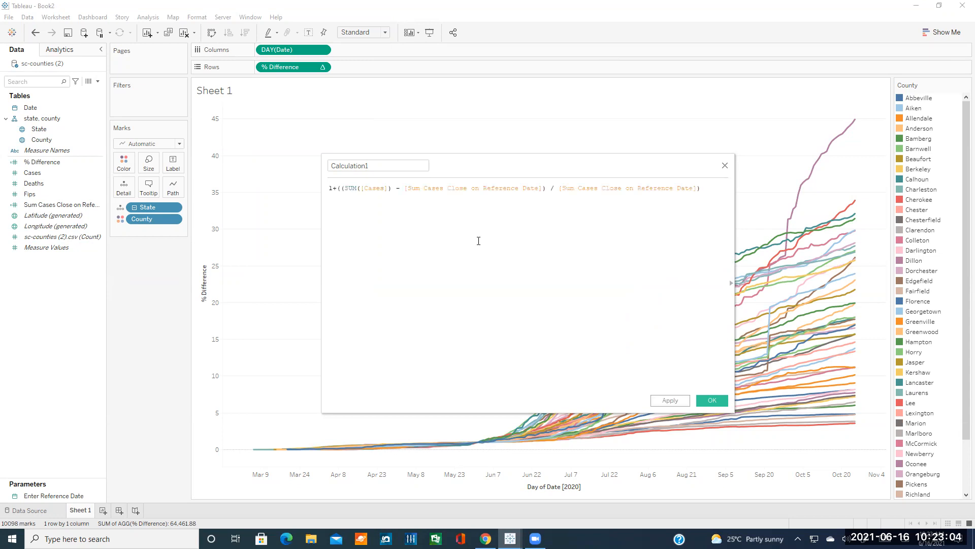
click(389, 164)
double_click(389, 164)
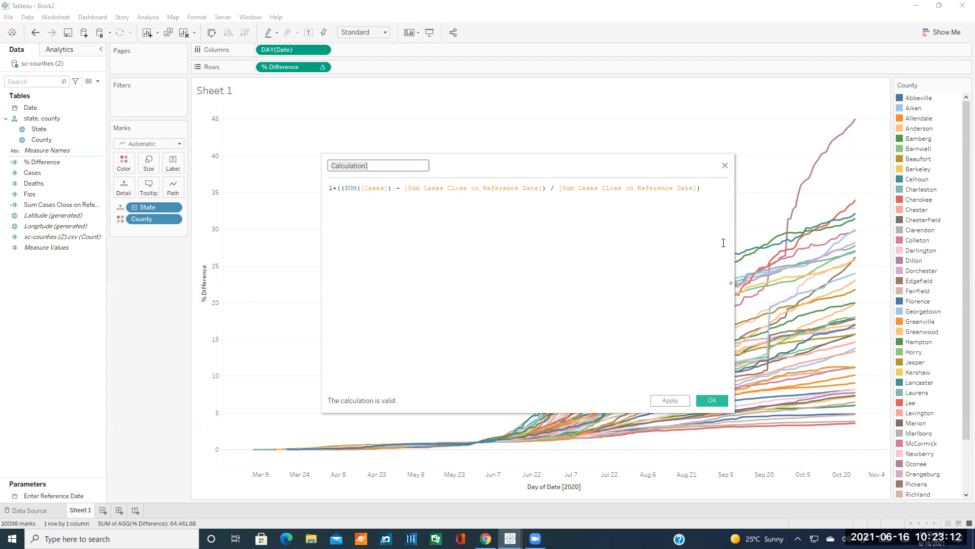
click(725, 168)
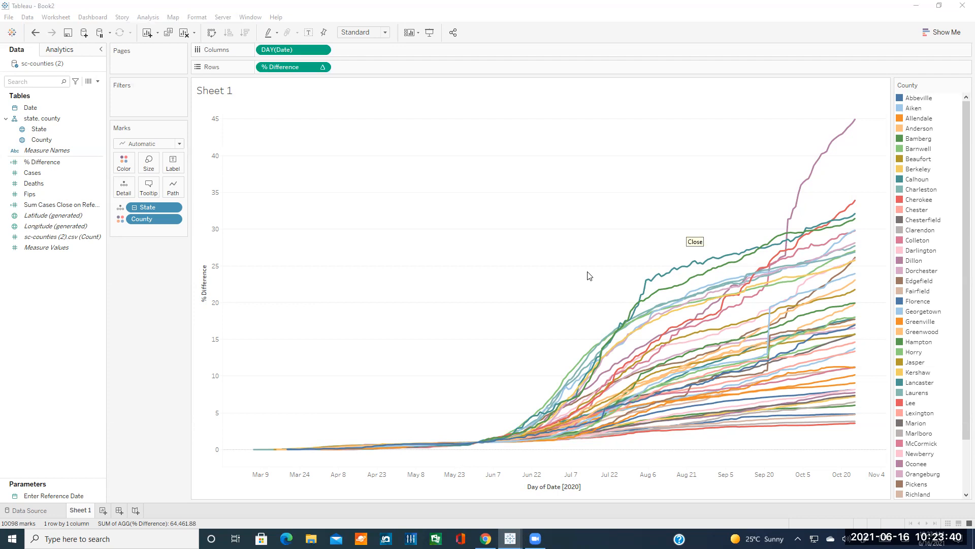
Close the Book2 workbook and bring up the Book1 workbook in Tableau
click(962, 5)
click(512, 282)
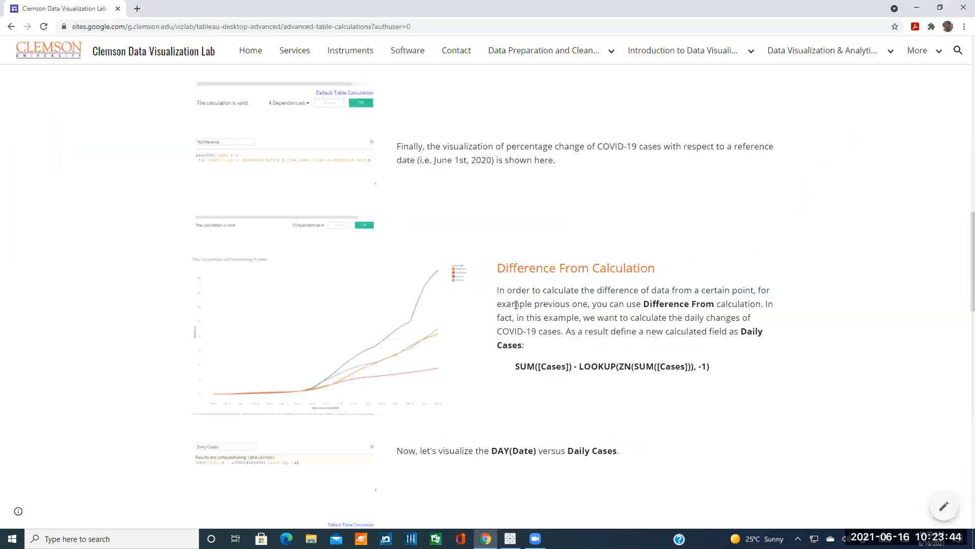
click(510, 539)
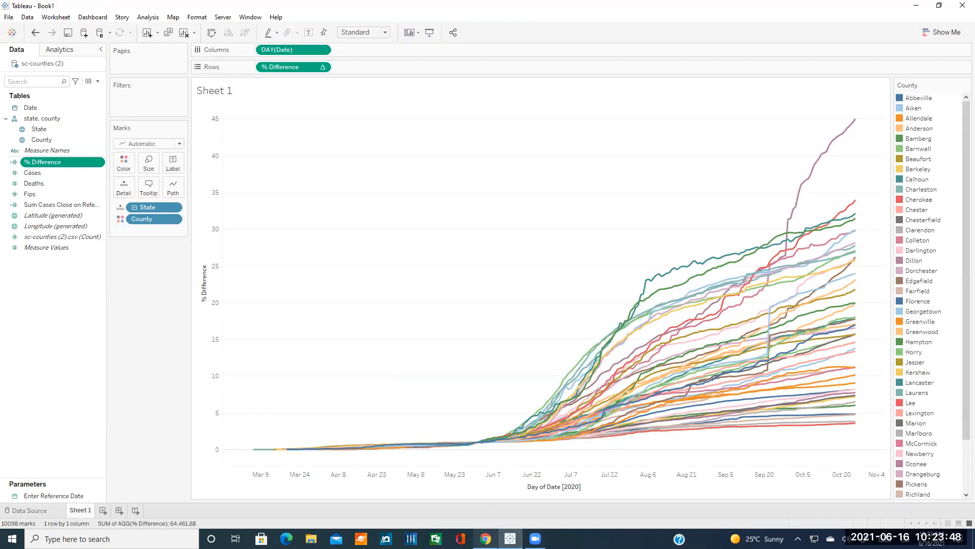
Switch to the workshop page in Chrome and read the Difference From Calculation section defining the Daily Cases field
click(486, 539)
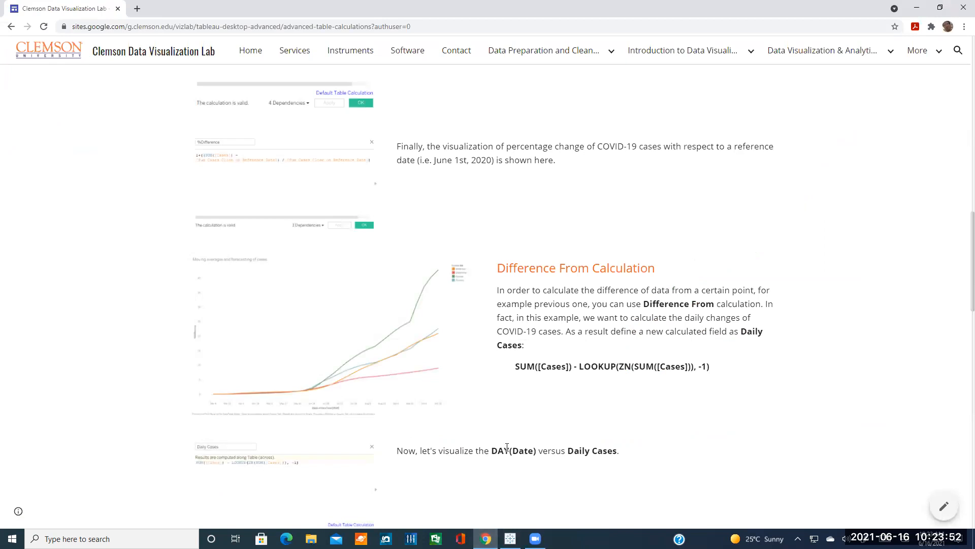
scroll(583, 410, down, 1)
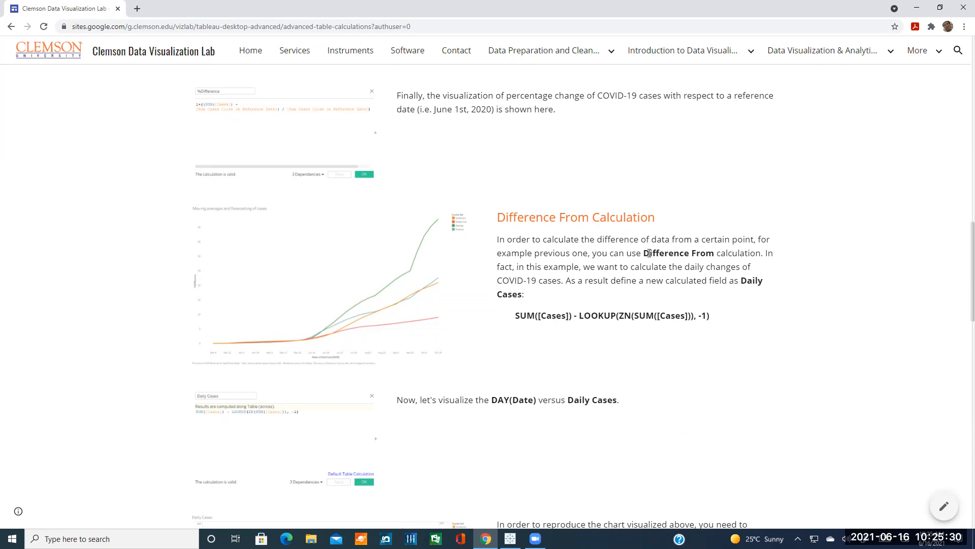
drag(741, 281, 522, 294)
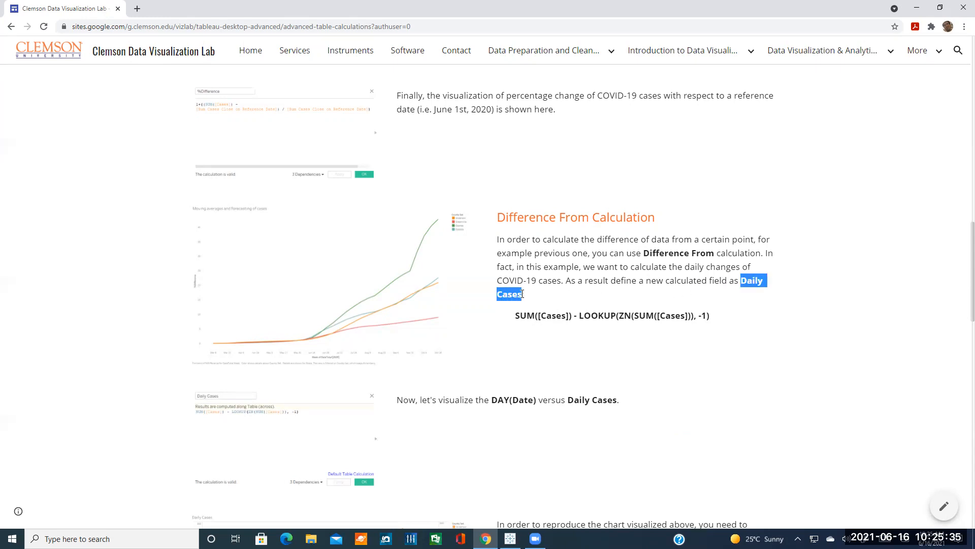
click(615, 366)
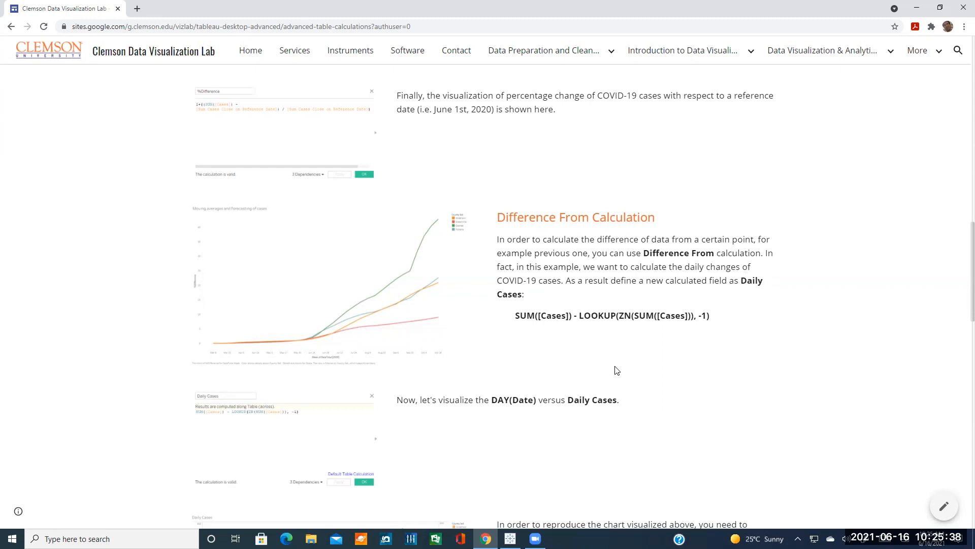
Return to Book1 in Tableau and start a new calculated field named Daily Cases
click(510, 538)
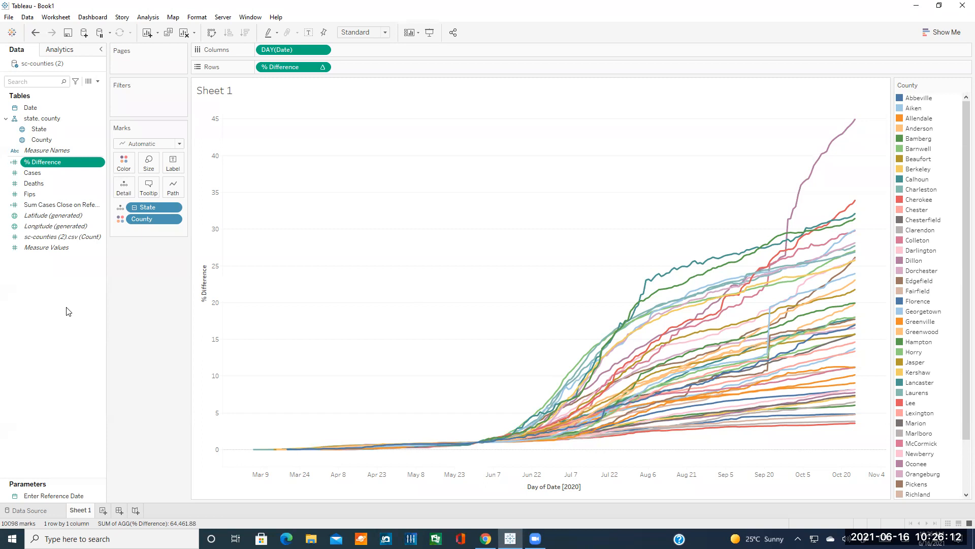
right_click(55, 279)
click(76, 281)
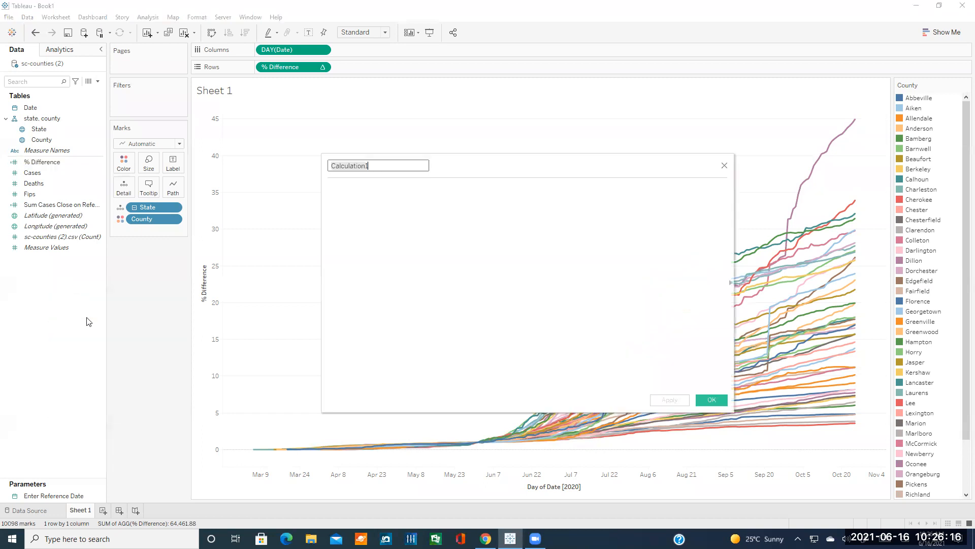
text(Daily Cases)
click(412, 279)
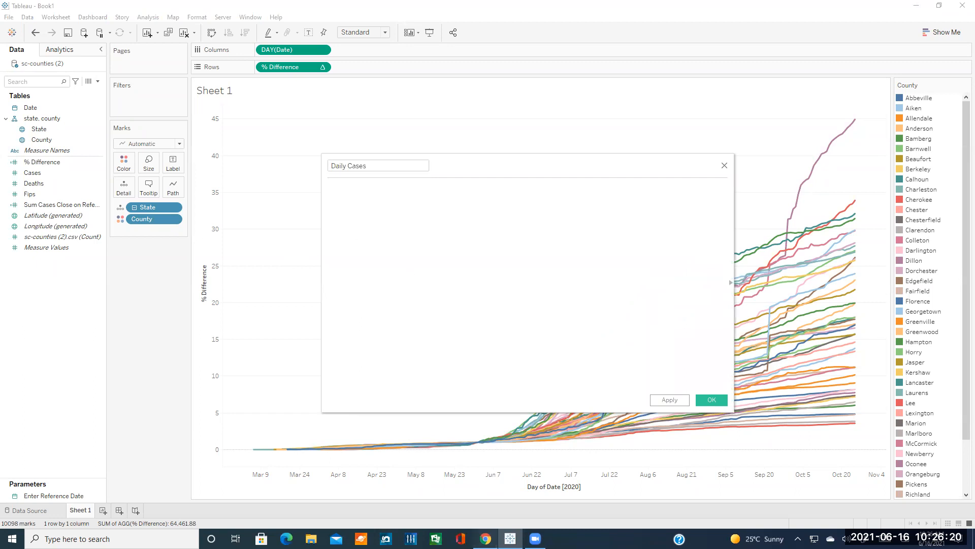
Copy the formula SUM([Cases]) - LOOKUP(ZN(SUM([Cases])), -1) from the workshop page in Chrome into the Daily Cases field in Tableau
click(485, 538)
drag(516, 316, 709, 320)
key(ctrl+c)
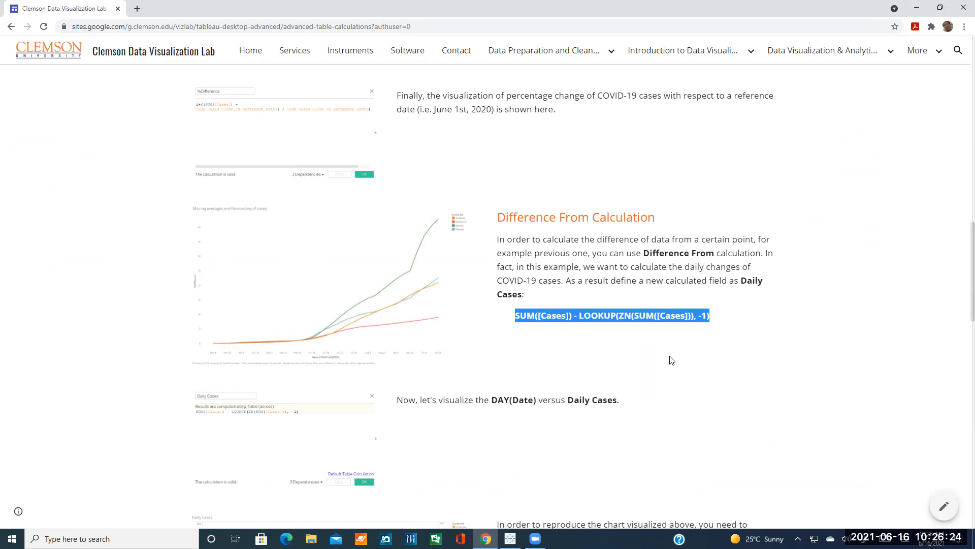
scroll(648, 364, down, 4)
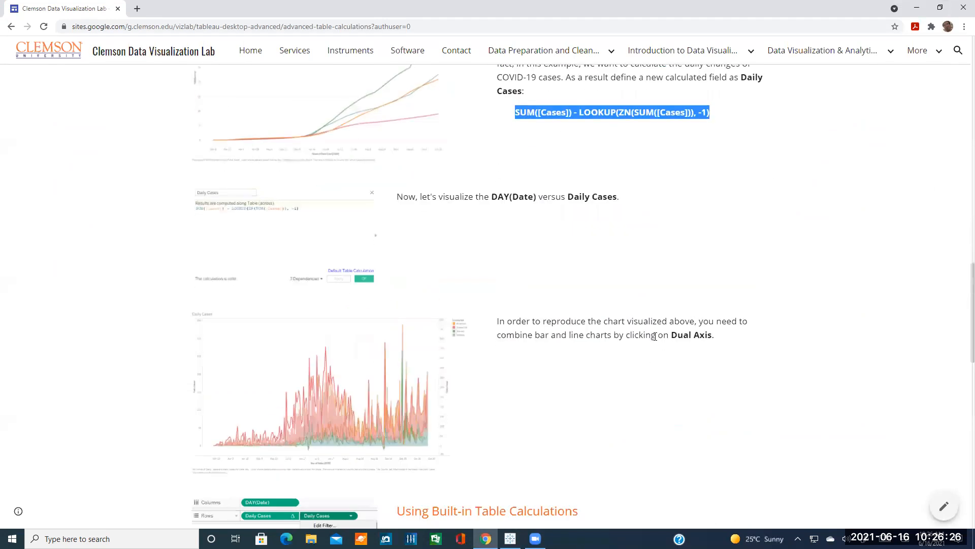
click(623, 331)
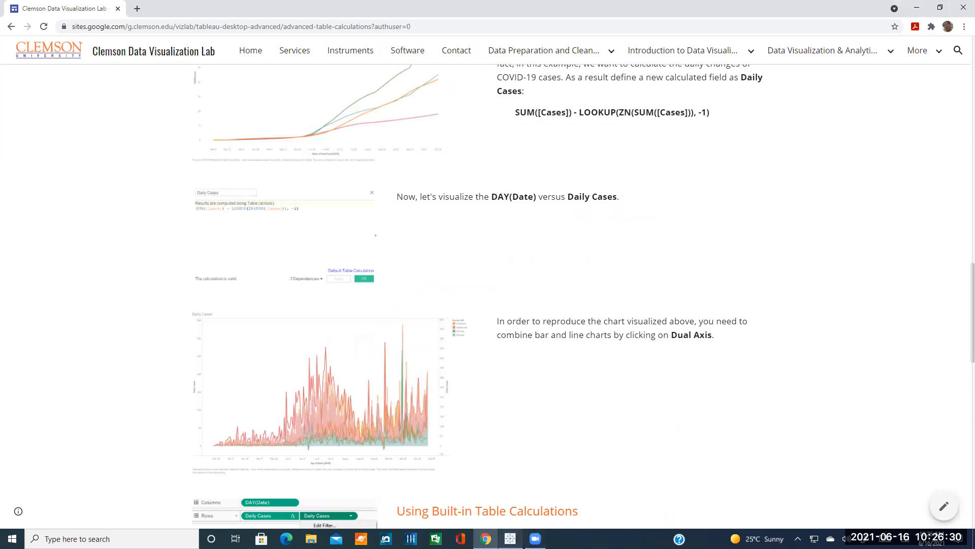
click(510, 538)
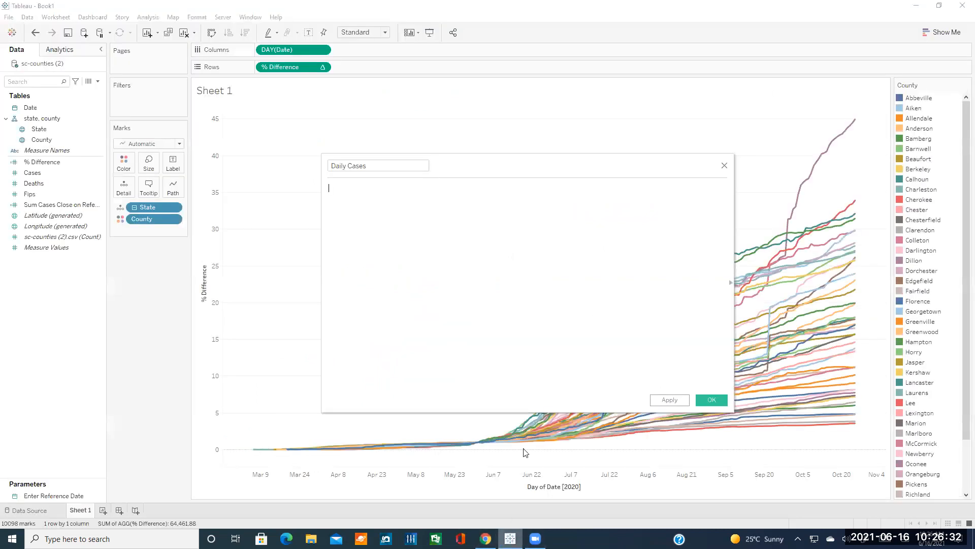
key(ctrl+v)
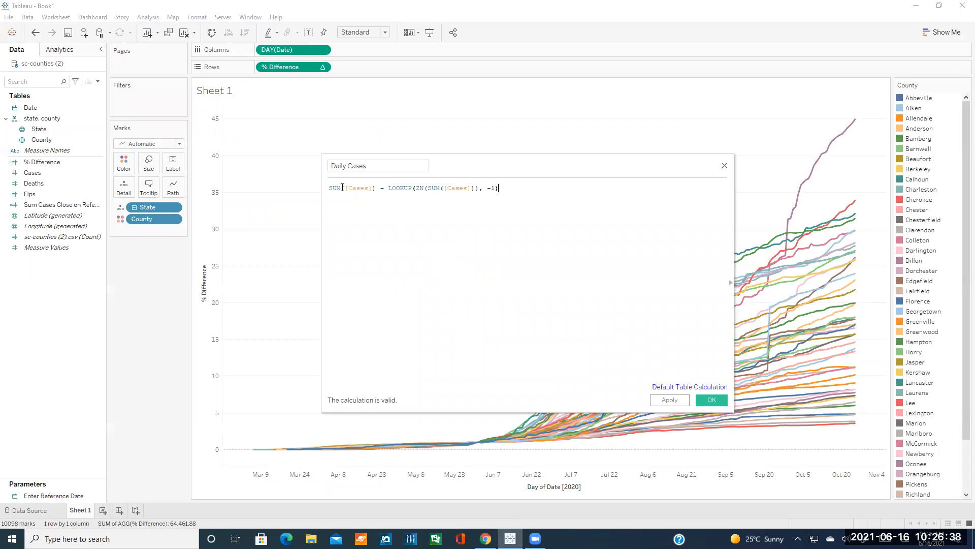
Examine the parts of the Daily Cases formula: the SUM term, the LOOKUP and ZN functions, and the -1 offset
click(359, 189)
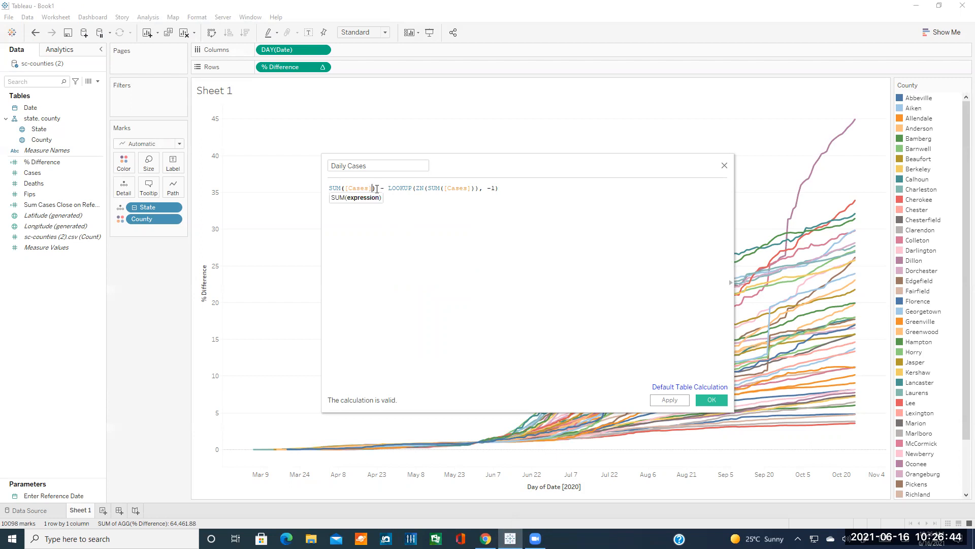
double_click(493, 189)
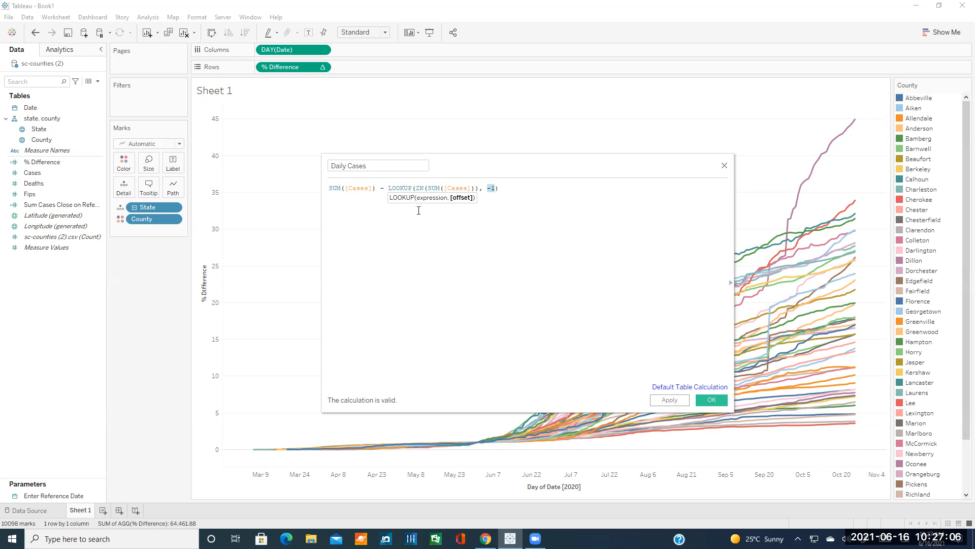
click(492, 189)
click(430, 188)
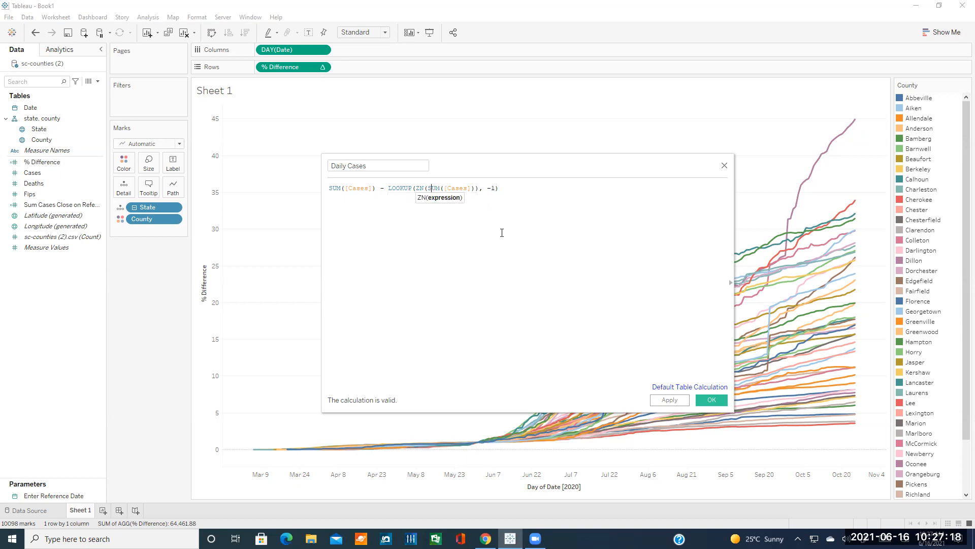
double_click(402, 188)
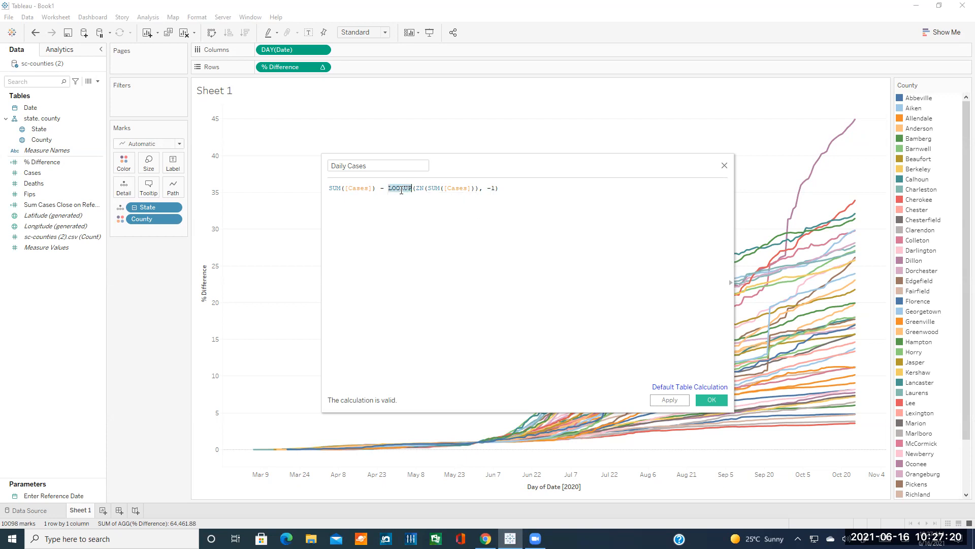
click(428, 188)
double_click(487, 188)
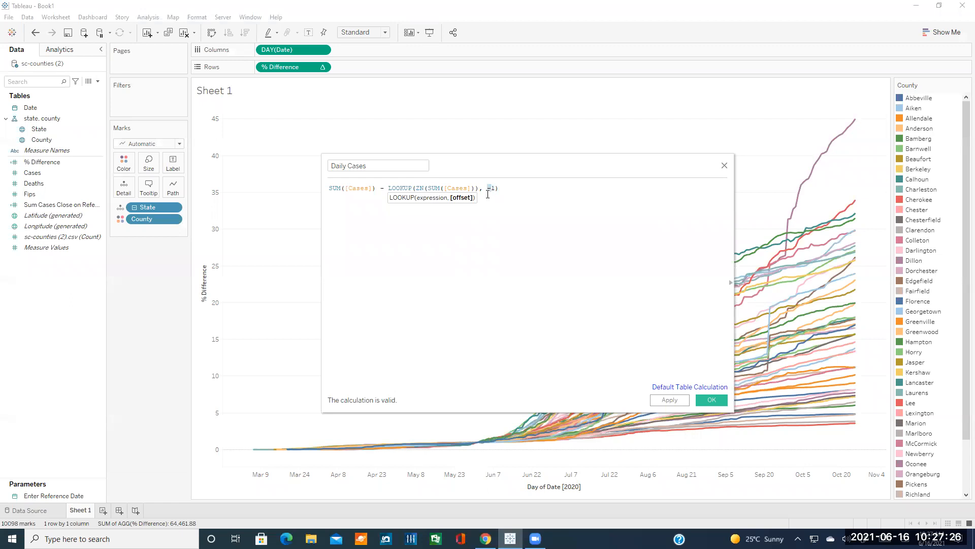
click(358, 188)
click(427, 187)
Save the Daily Cases calculated field and add it to Rows after % Difference
click(709, 401)
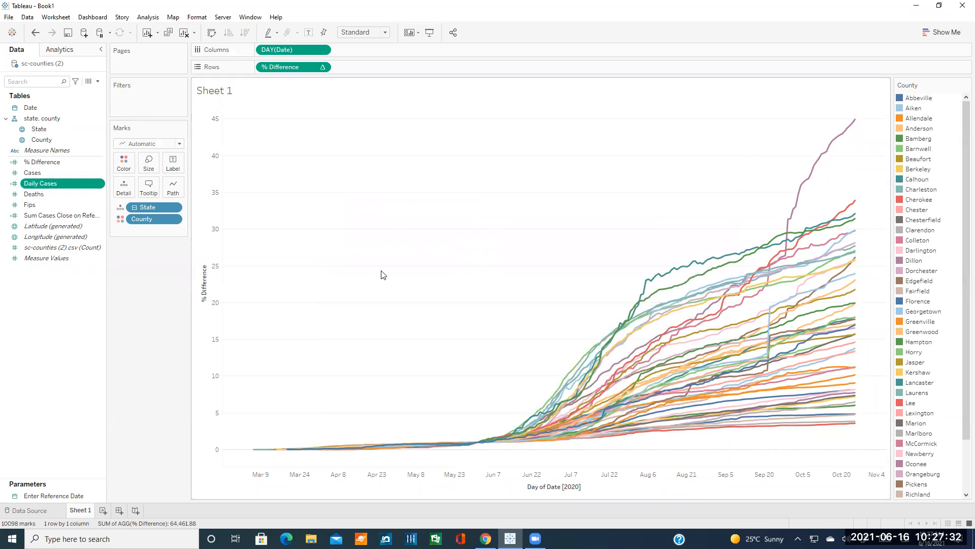
drag(51, 181, 369, 67)
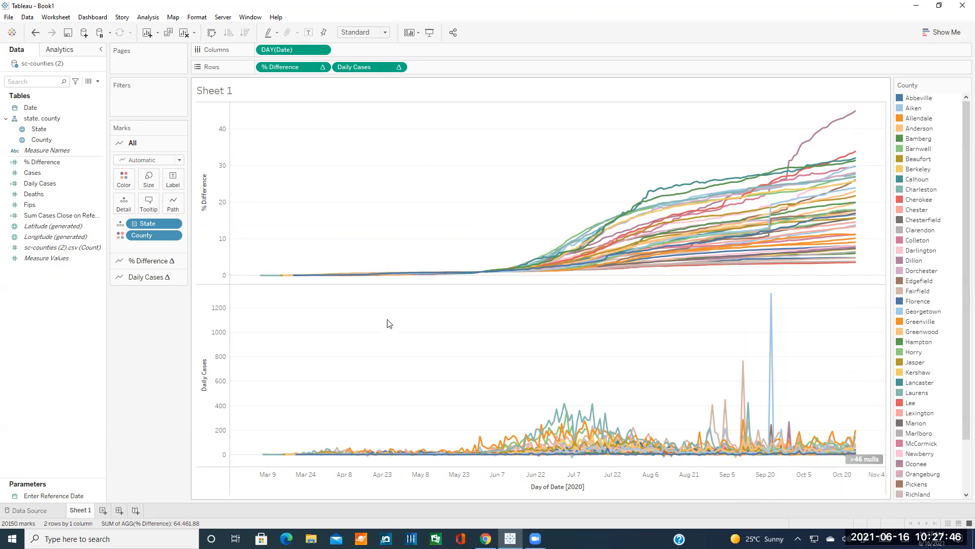
Start a County filter for the sheet with only Greenville selected
drag(41, 139, 137, 104)
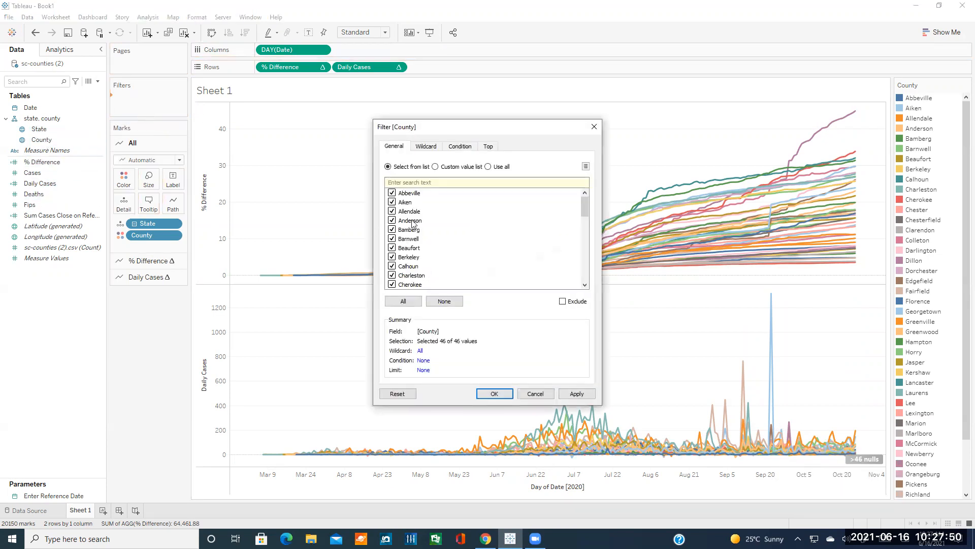
click(438, 301)
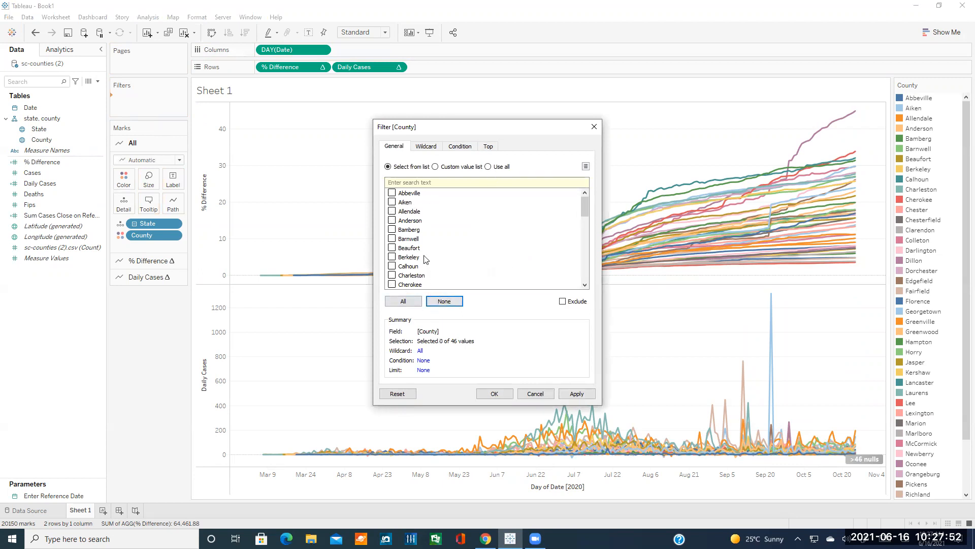
scroll(423, 237, down, 1)
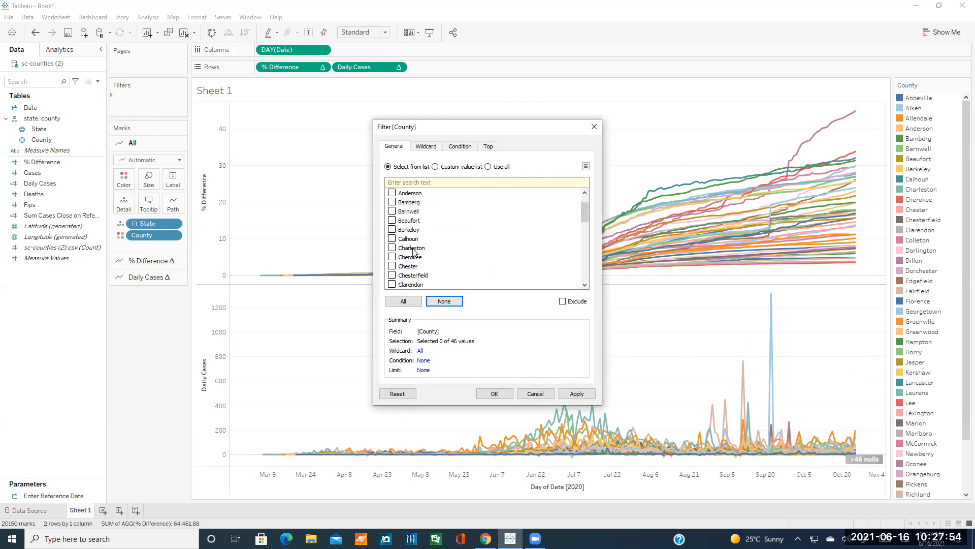
scroll(413, 260, down, 1)
scroll(410, 267, down, 2)
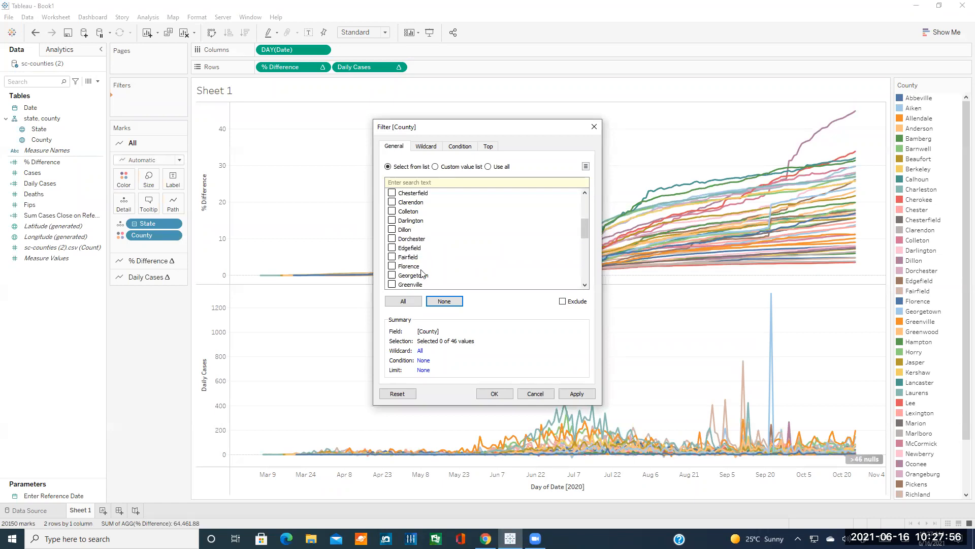
click(392, 284)
Include Pickens, Oconee and Anderson in the County filter and apply it
scroll(426, 257, down, 2)
scroll(422, 261, down, 2)
scroll(426, 266, down, 3)
click(391, 239)
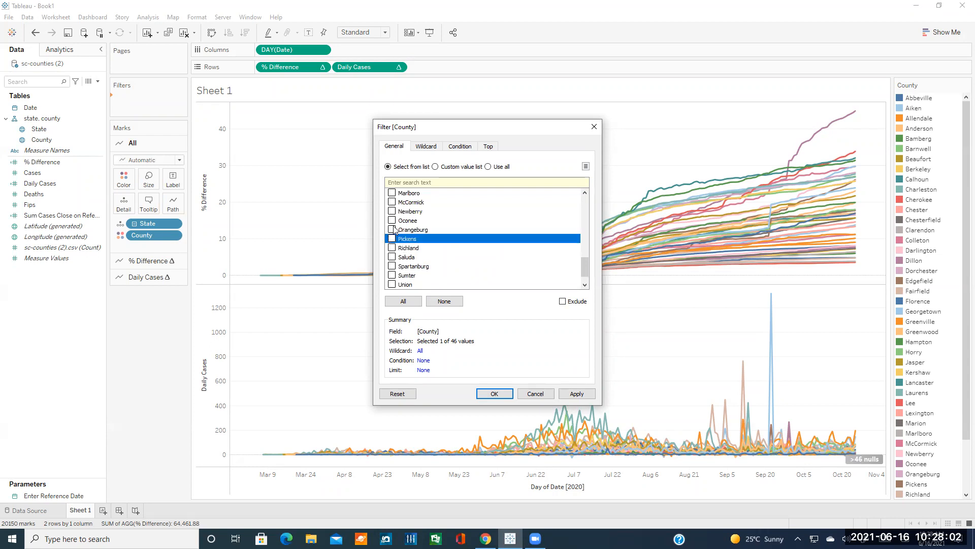
click(392, 220)
scroll(427, 276, down, 1)
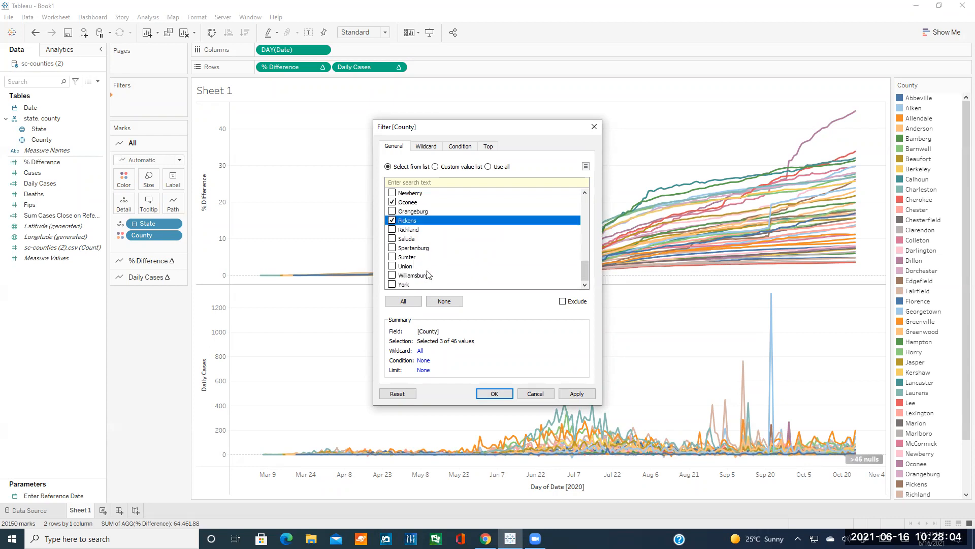
scroll(419, 267, up, 2)
scroll(420, 266, up, 3)
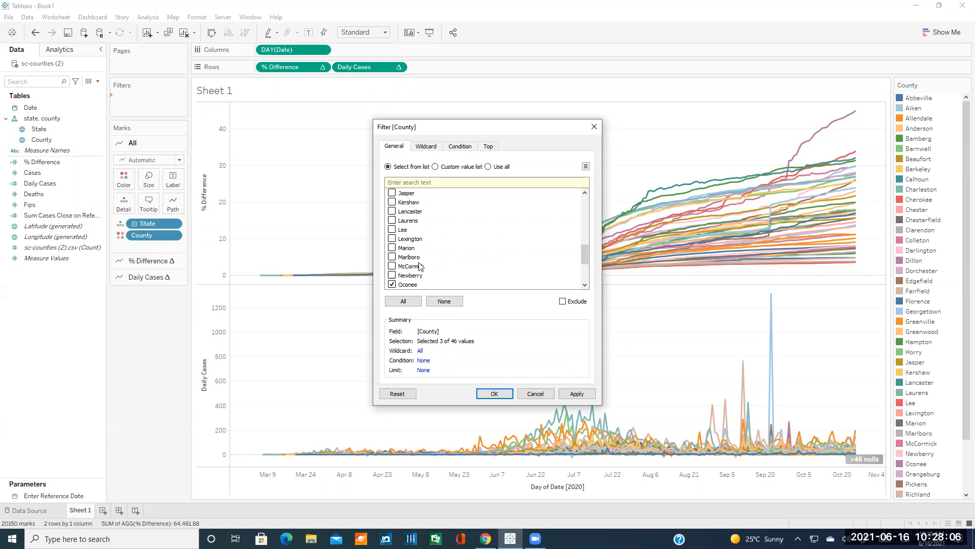
scroll(419, 266, up, 7)
click(391, 220)
click(494, 394)
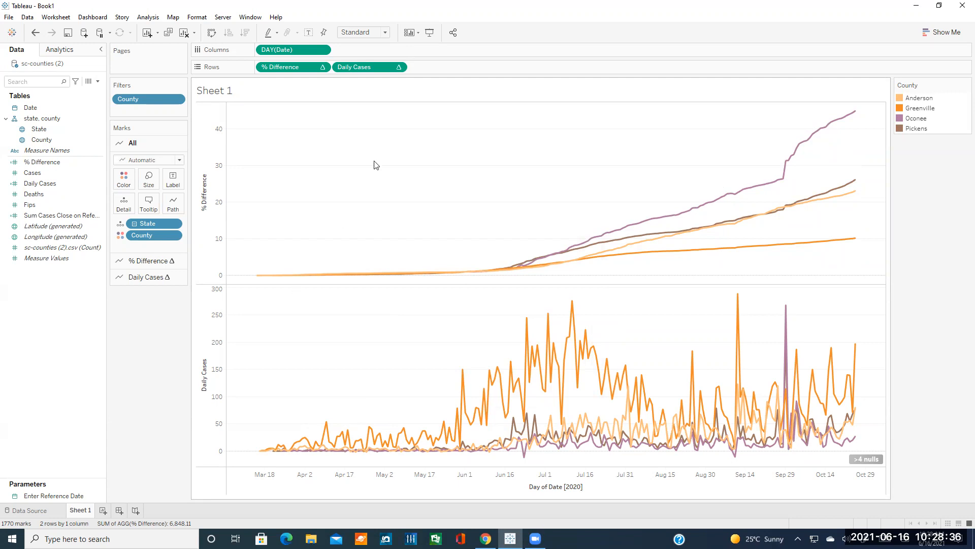
Try Daily Cases on a dual axis, and replace it on Rows with a fresh copy after % Difference
click(399, 67)
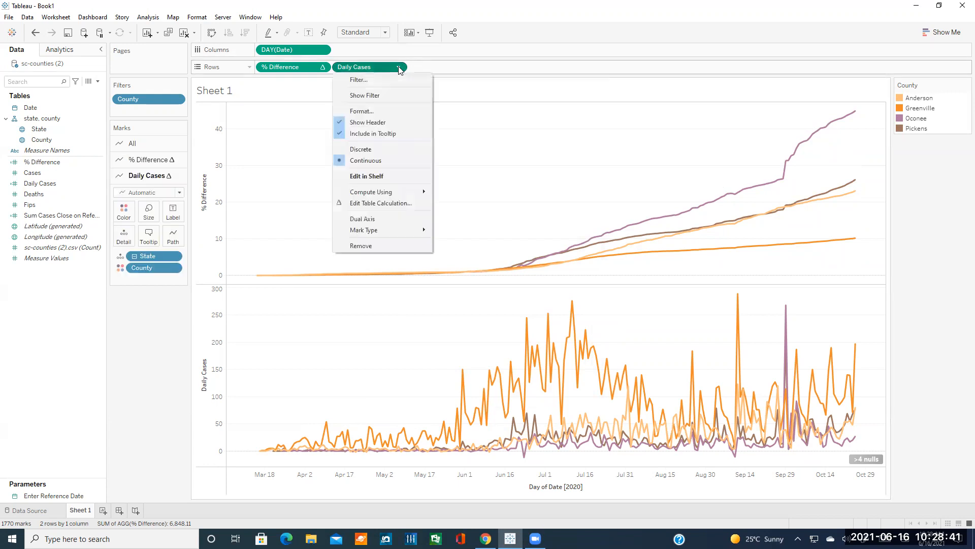
click(366, 224)
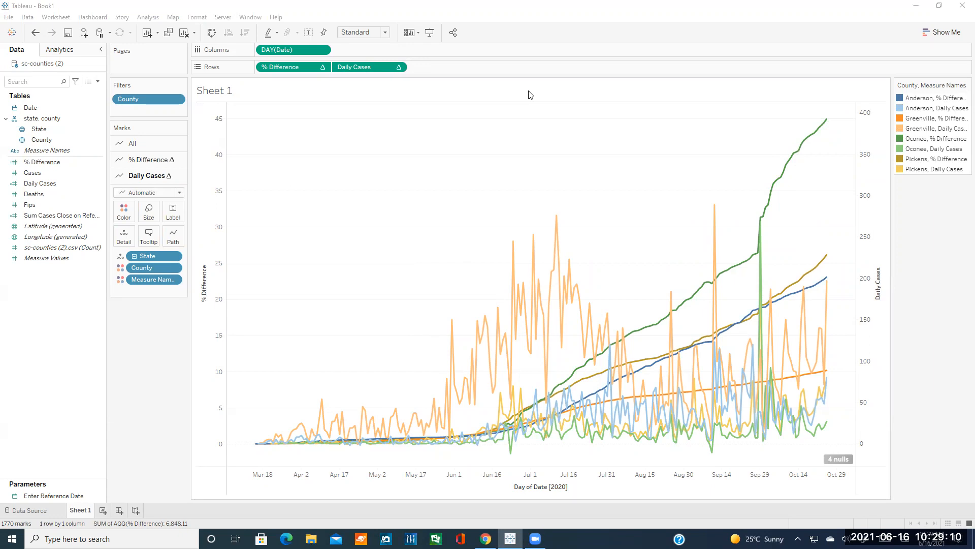
click(398, 68)
click(360, 247)
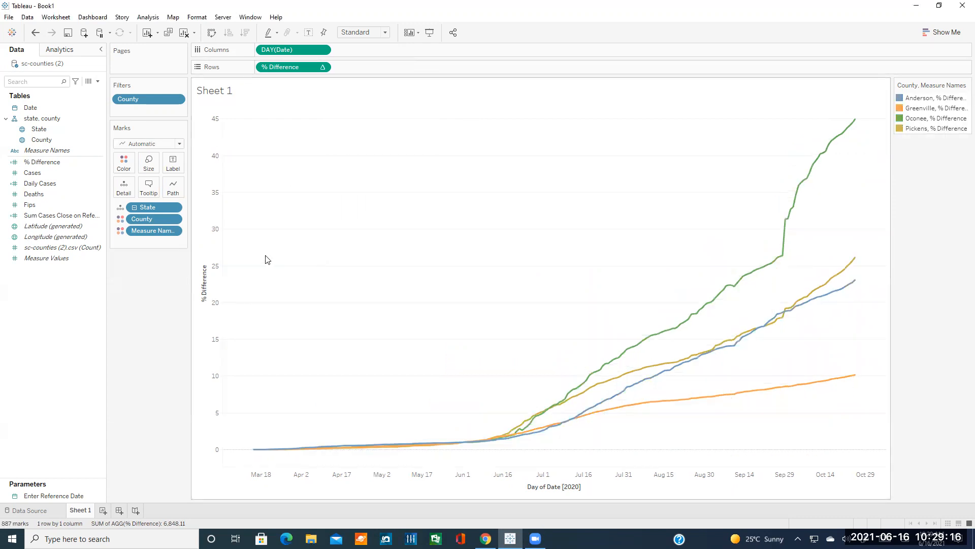
click(50, 184)
drag(50, 185, 367, 67)
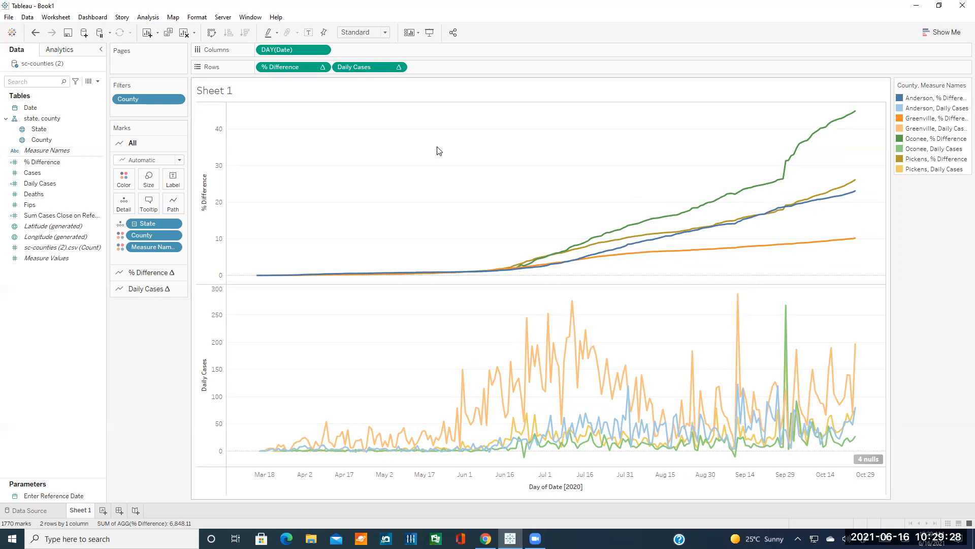
Combine Daily Cases and % Difference on a dual axis and change the Daily Cases marks to Bar
click(399, 67)
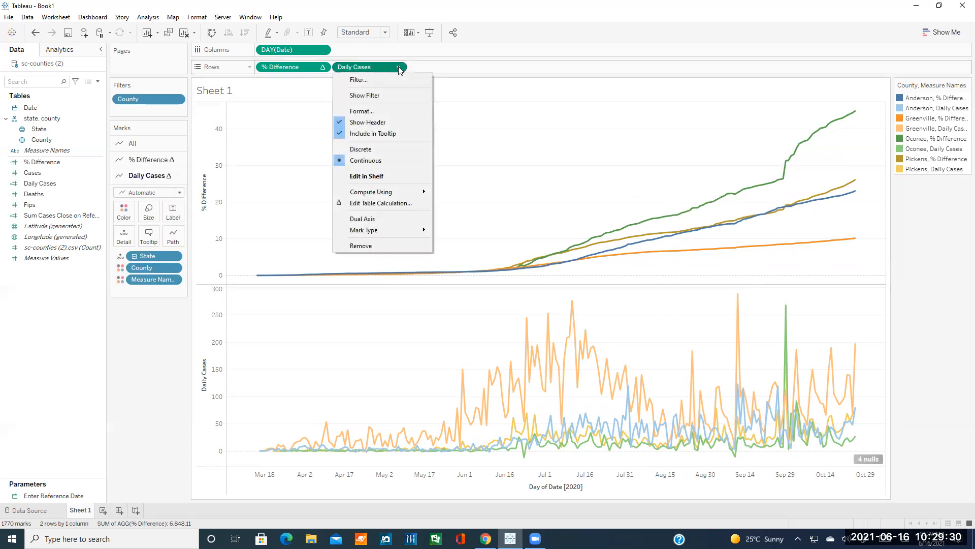
click(359, 218)
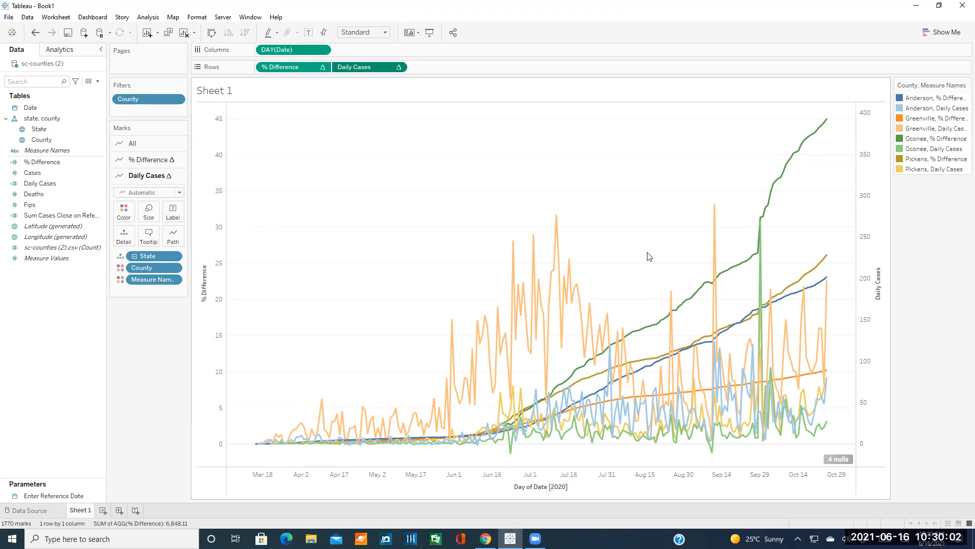
mouse_move(795, 164)
click(179, 193)
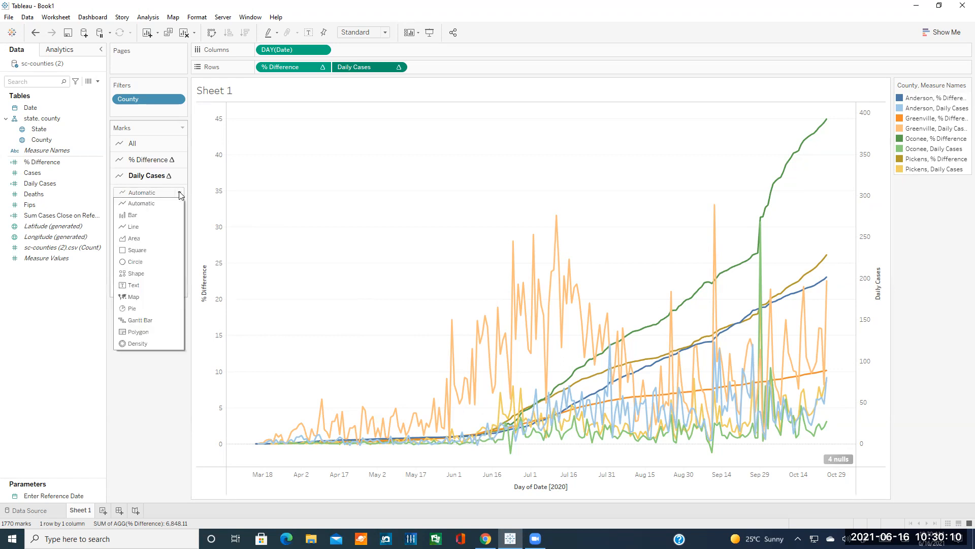
click(133, 215)
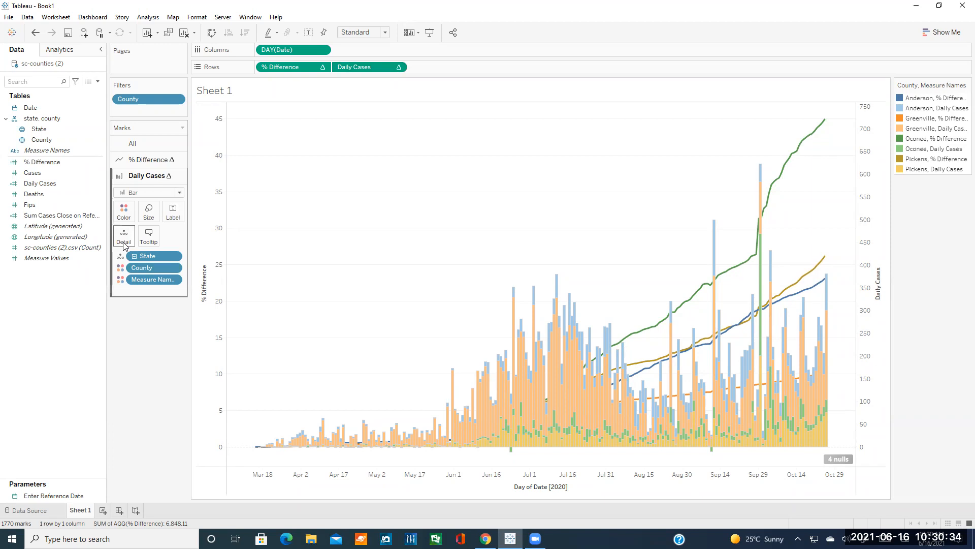
Try the Area mark type for Daily Cases and return it to Bar
click(179, 193)
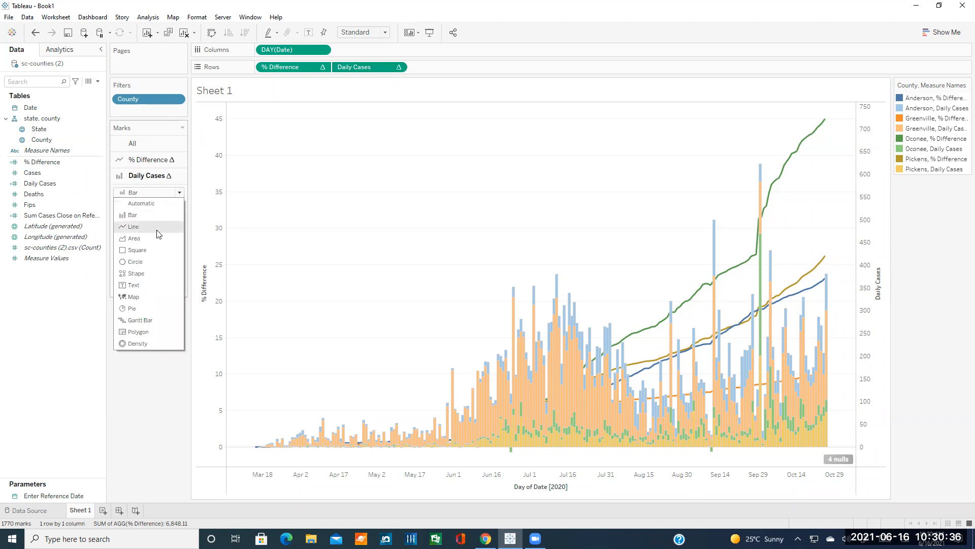
click(151, 241)
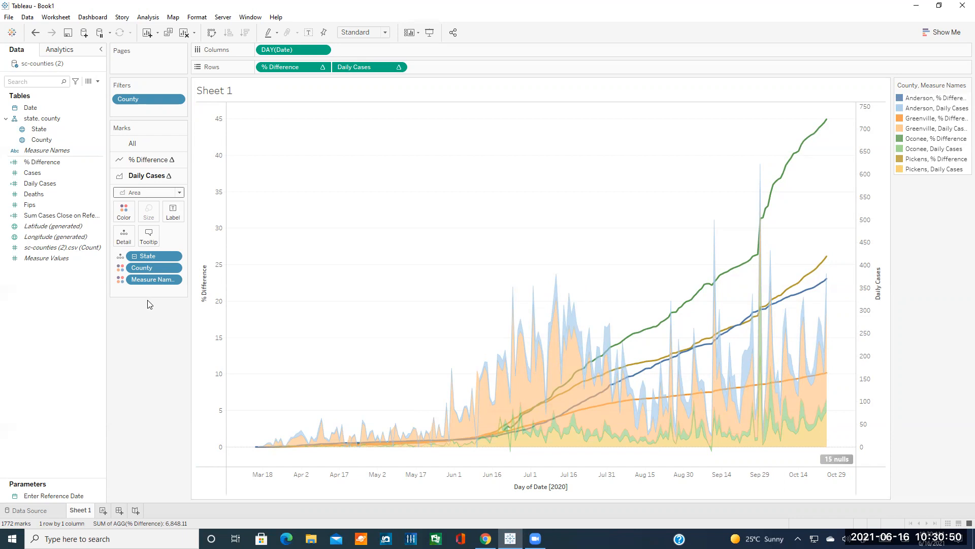
click(124, 211)
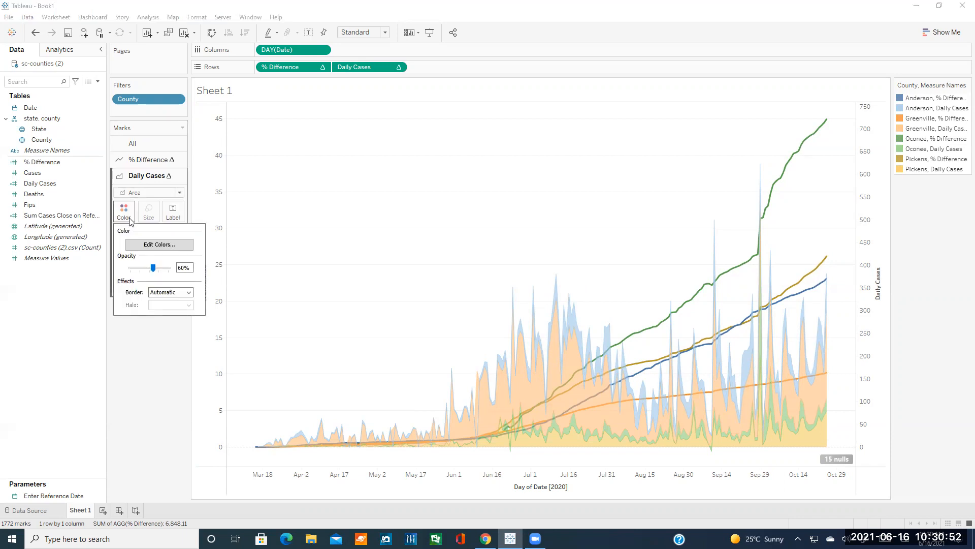
click(179, 193)
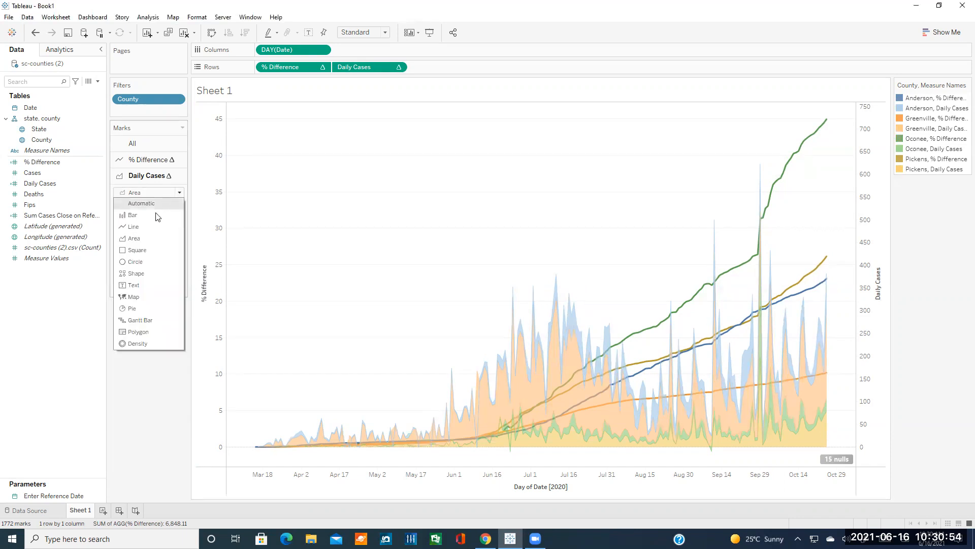
click(145, 217)
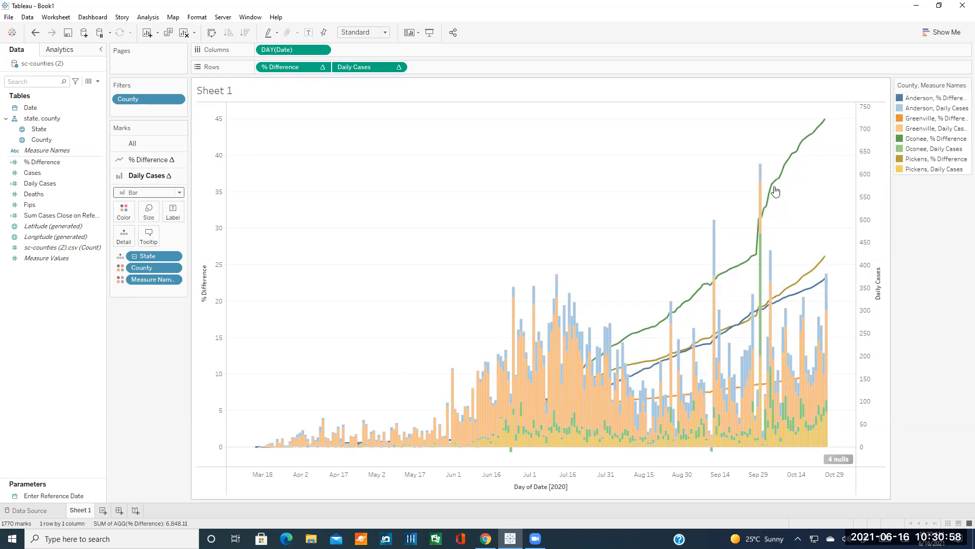
Set the color opacity of the Daily Cases bars to 50%
click(129, 218)
double_click(182, 268)
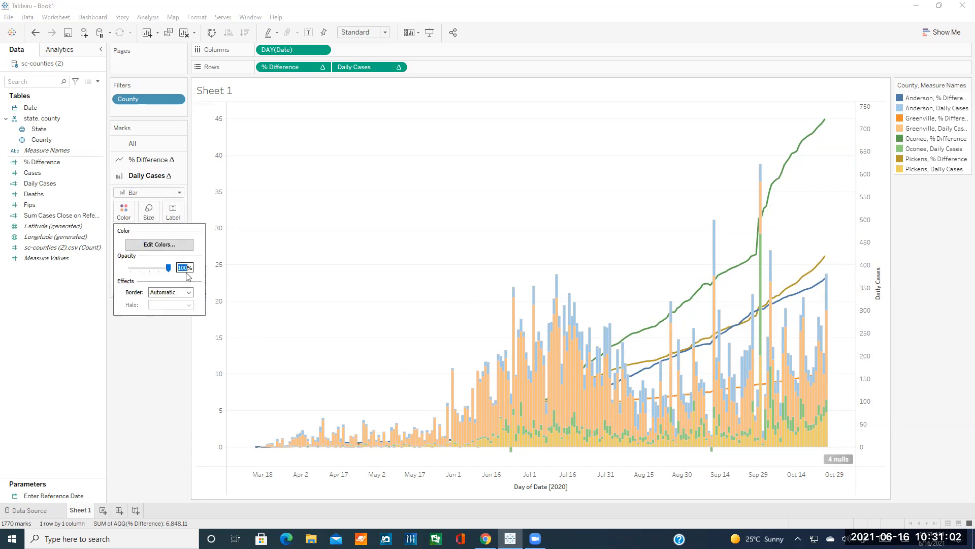
text(50)
click(169, 358)
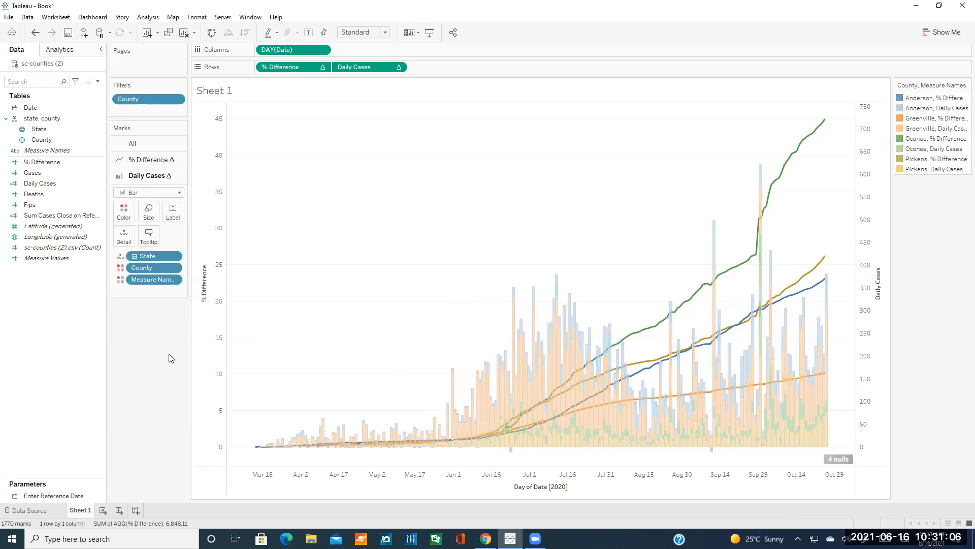
mouse_move(472, 390)
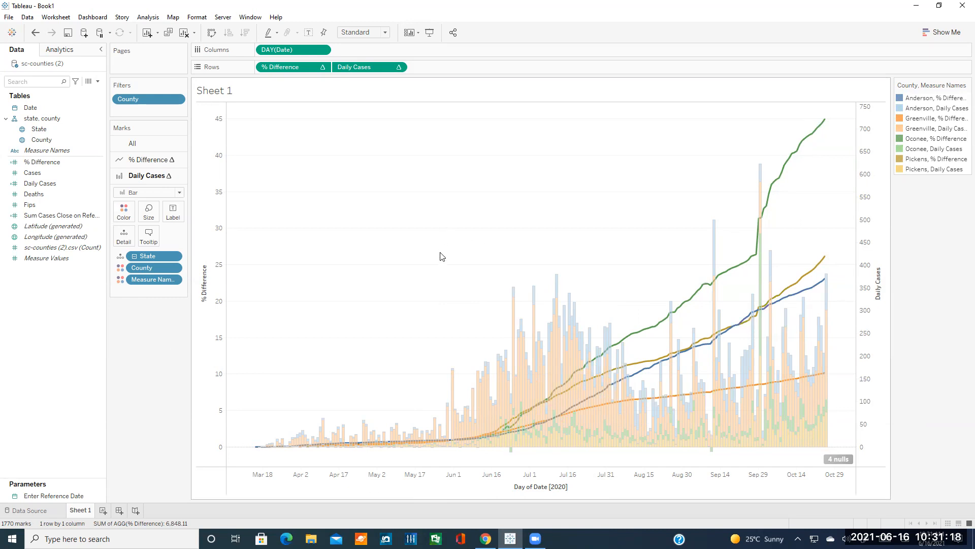
mouse_move(830, 463)
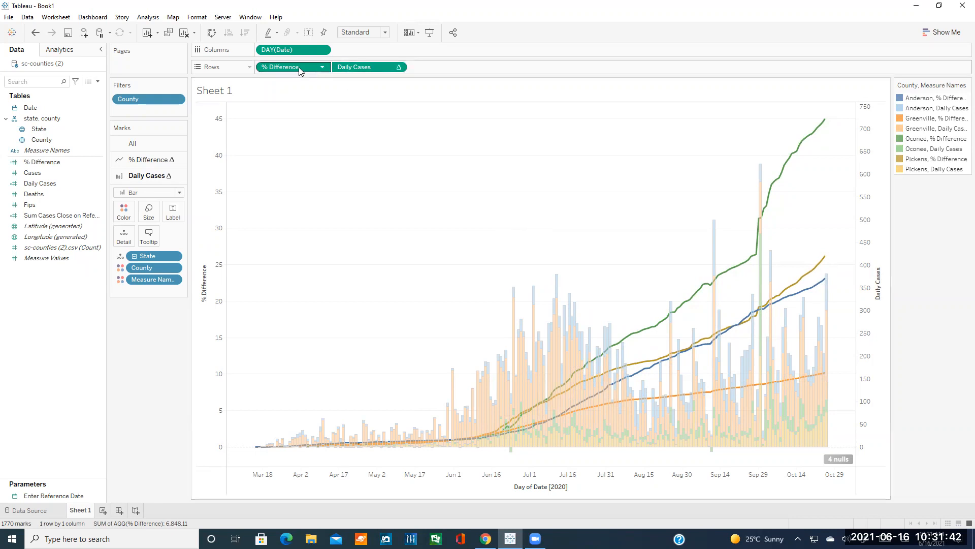
Try Daily Cases ahead of % Difference on Rows with the bars at 100% opacity, and restore the original field order
drag(292, 67, 445, 76)
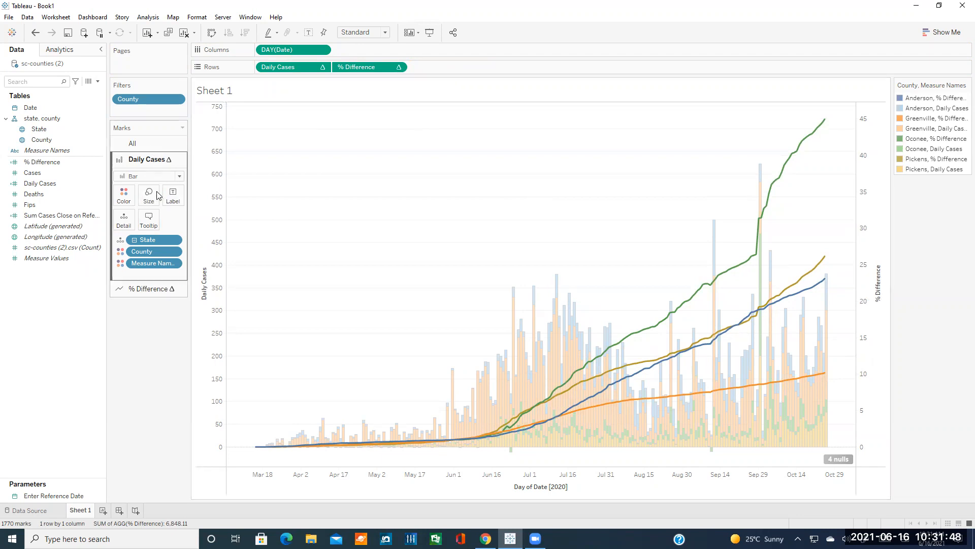
click(124, 195)
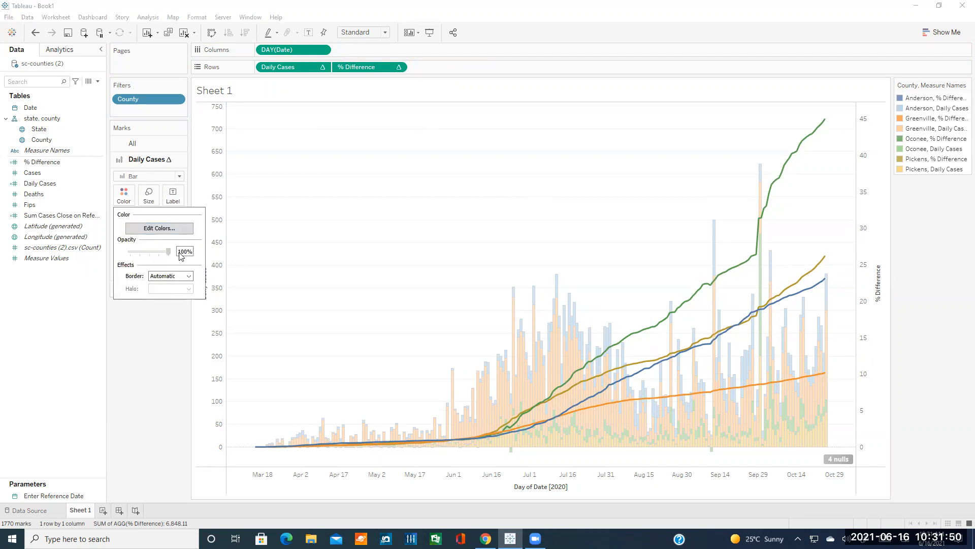
key(Return)
click(150, 312)
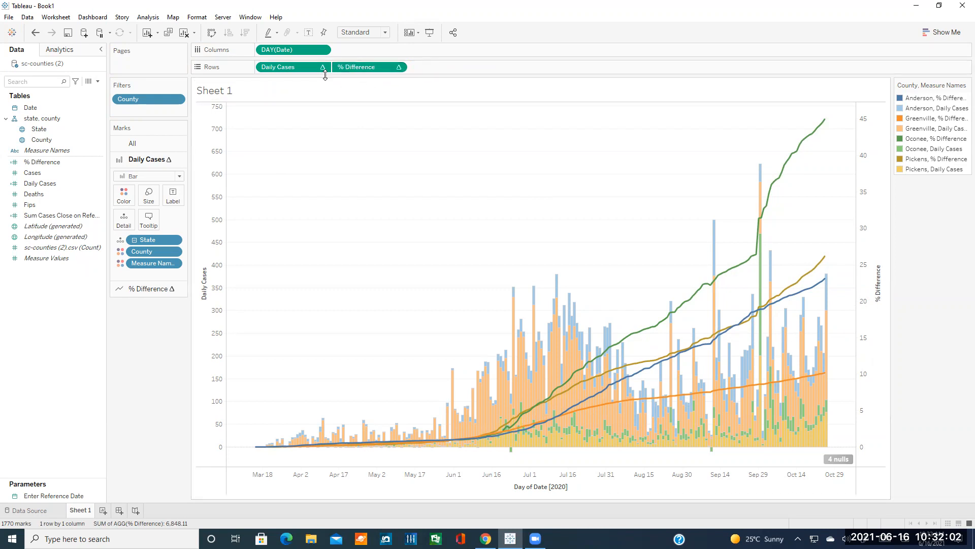
drag(304, 66, 460, 71)
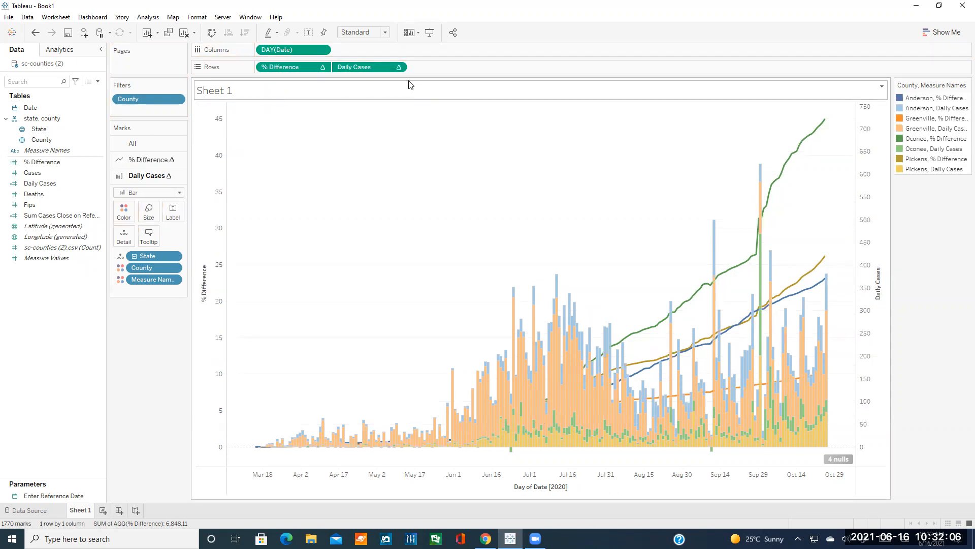
Lower the opacity of the Daily Cases bars to about 50% so the % Difference lines show through
click(123, 211)
drag(168, 268, 151, 271)
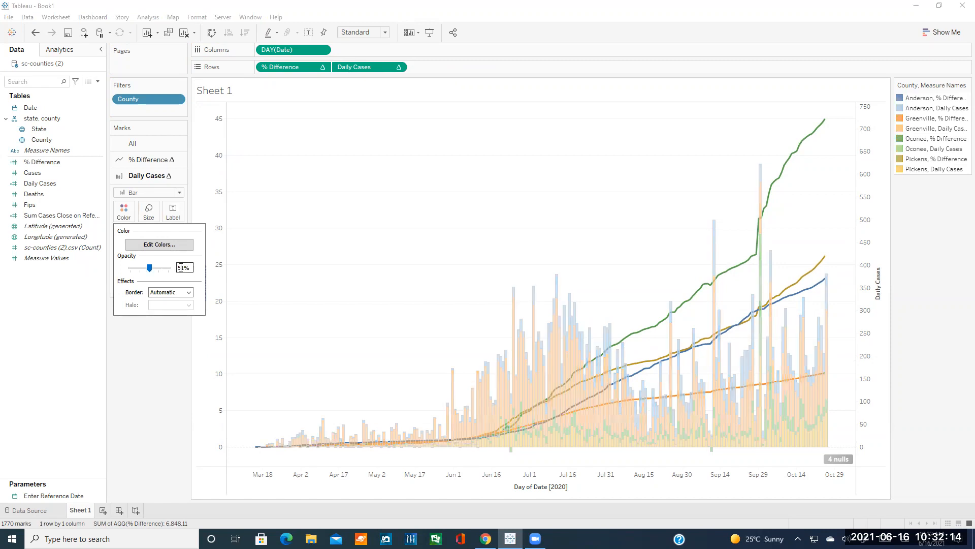
click(146, 370)
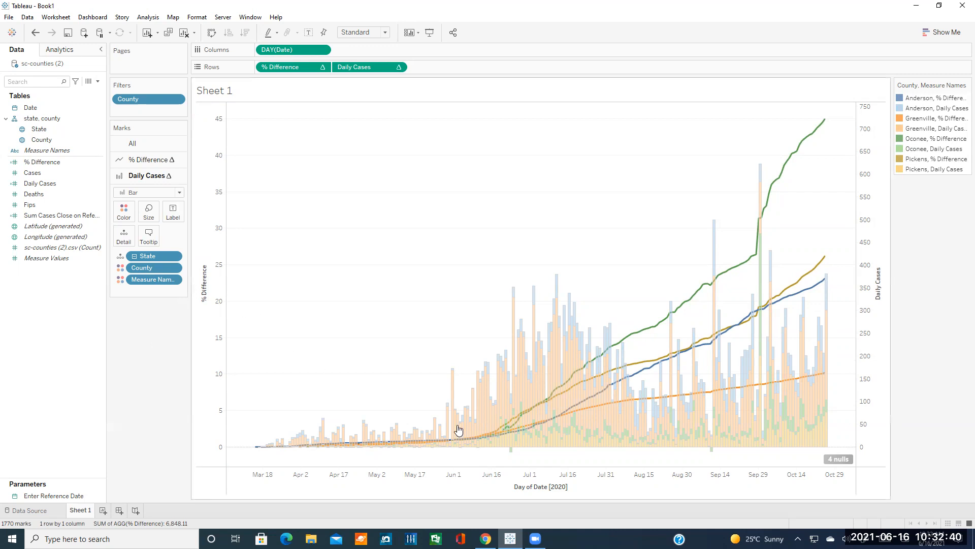
Switch to the workshop page in Chrome and read the section on using built-in table calculations
click(485, 537)
scroll(479, 350, down, 7)
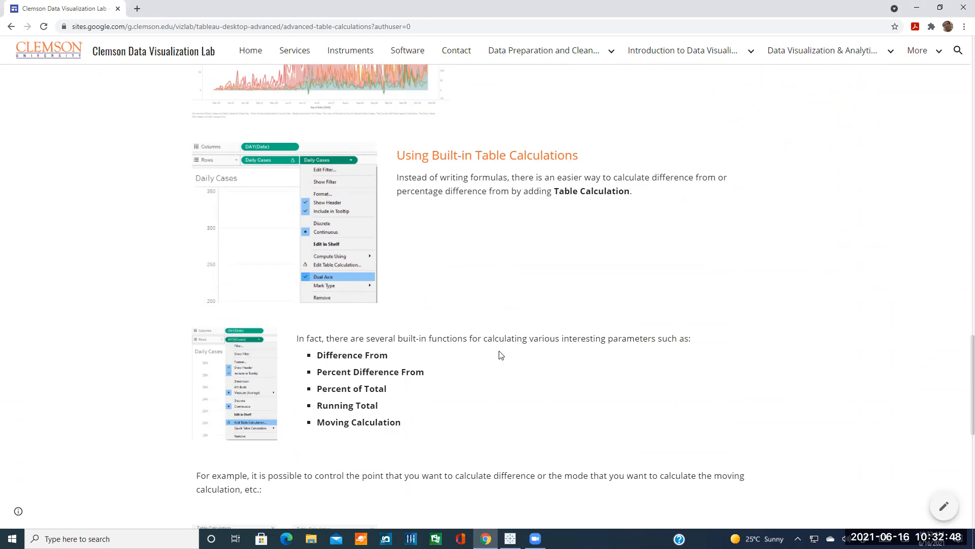
scroll(500, 354, down, 6)
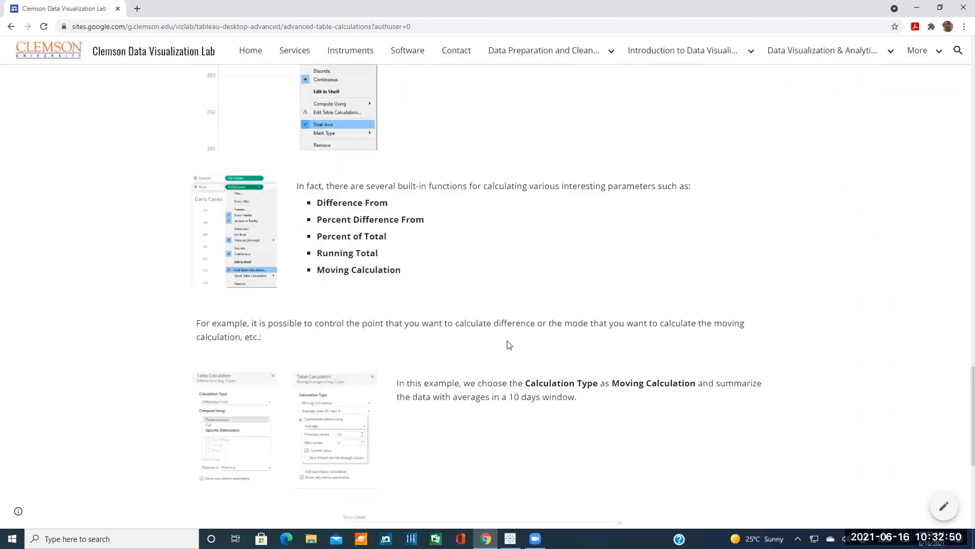
scroll(514, 326, up, 6)
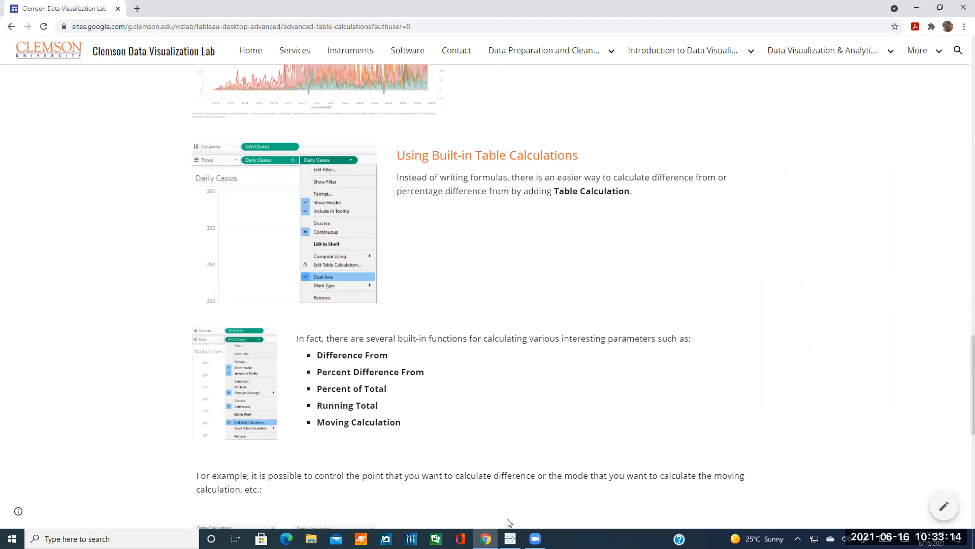
Switch back to Tableau and create a new worksheet plotting the sum of Cases by continuous Day of Date
click(510, 539)
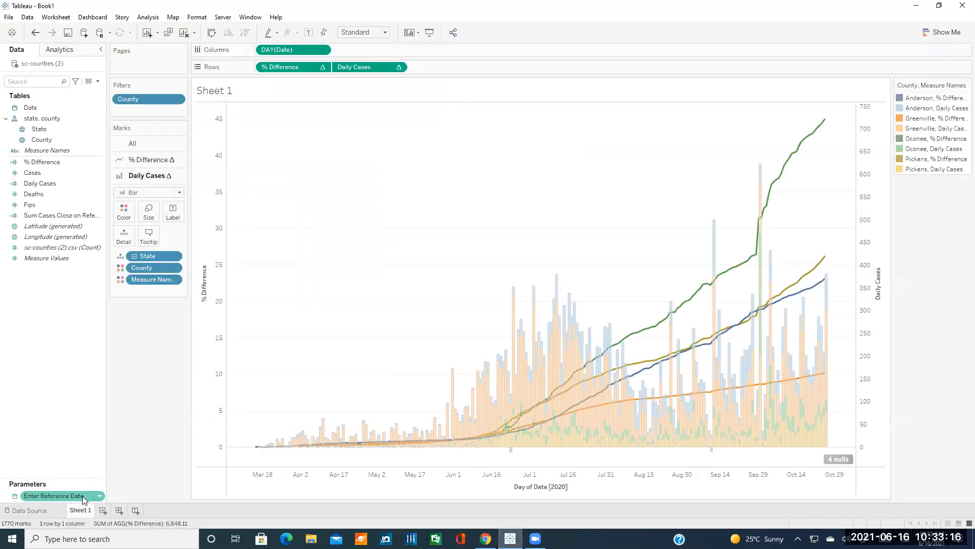
click(103, 511)
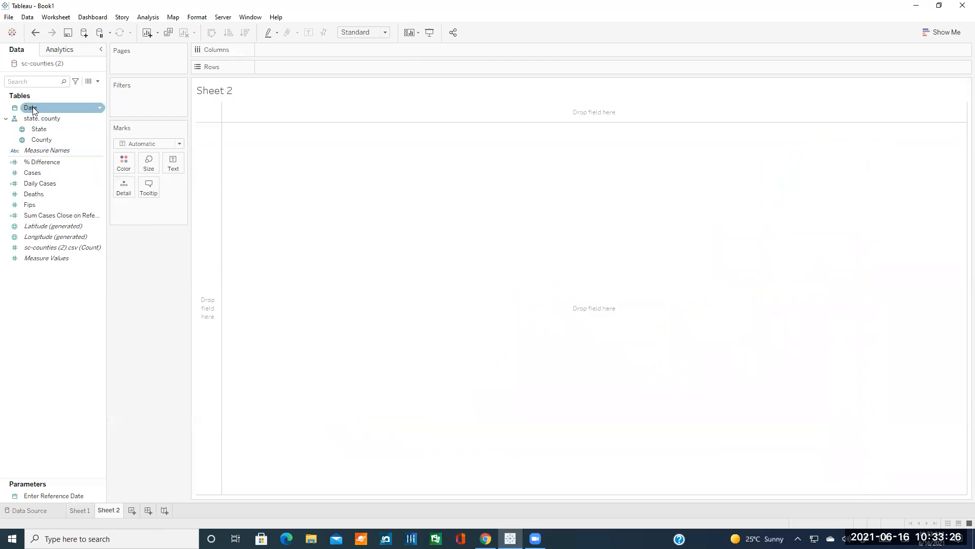
drag(36, 110, 282, 49)
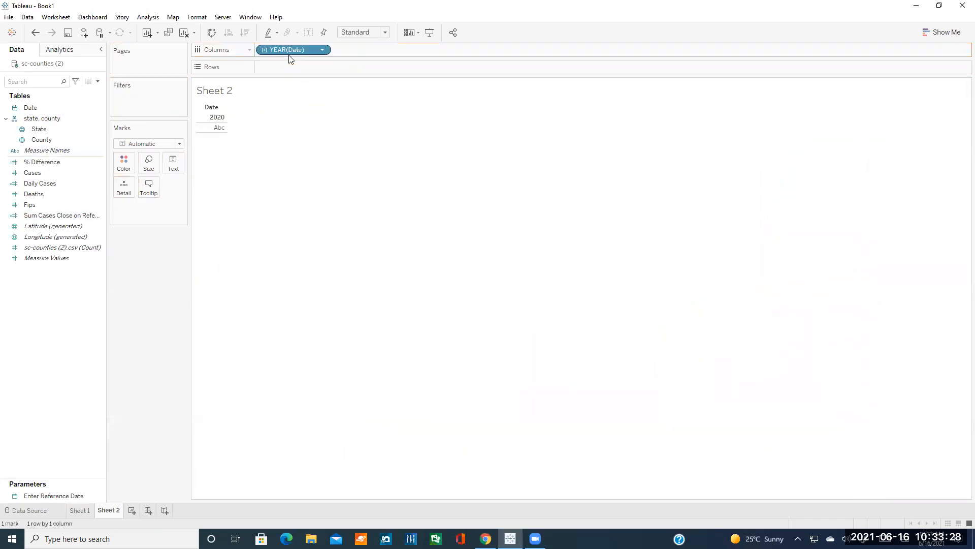
click(321, 53)
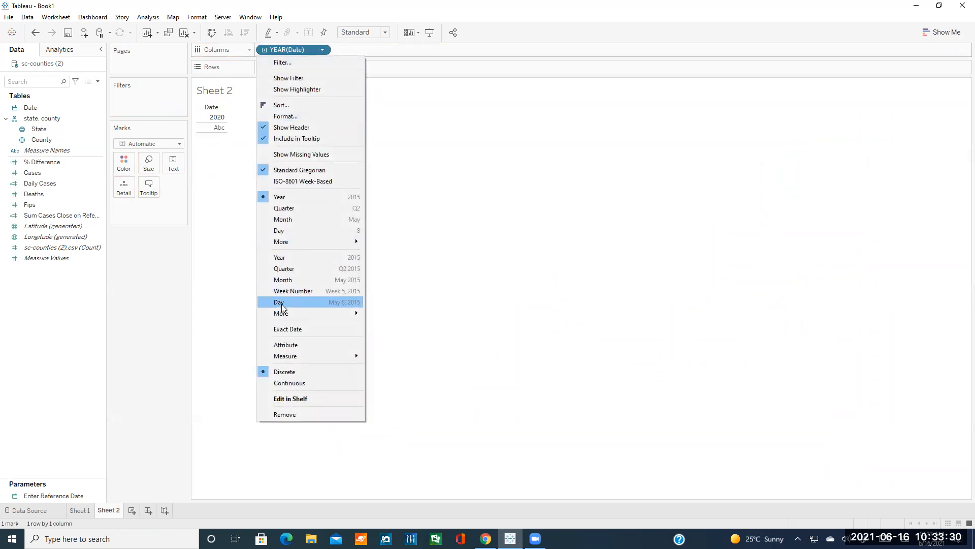
click(306, 303)
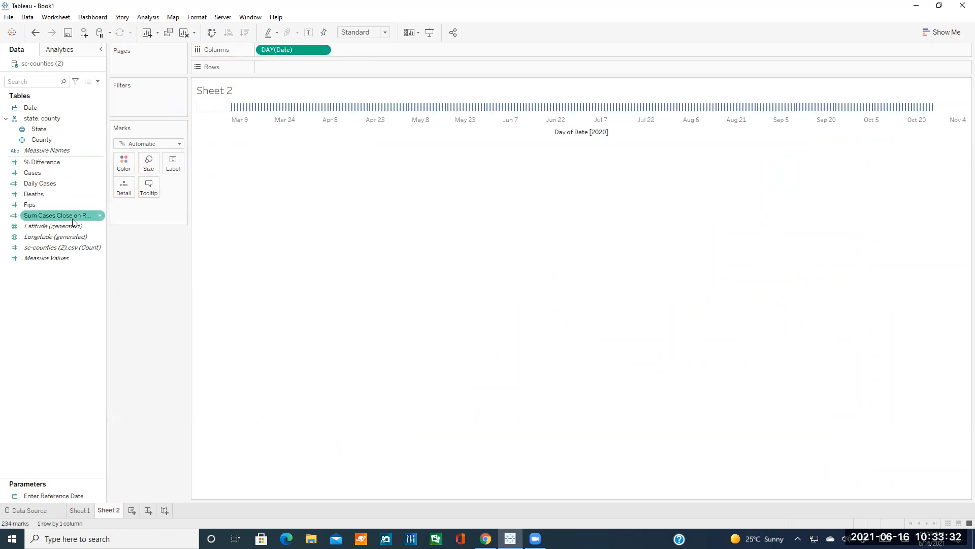
drag(47, 172, 301, 67)
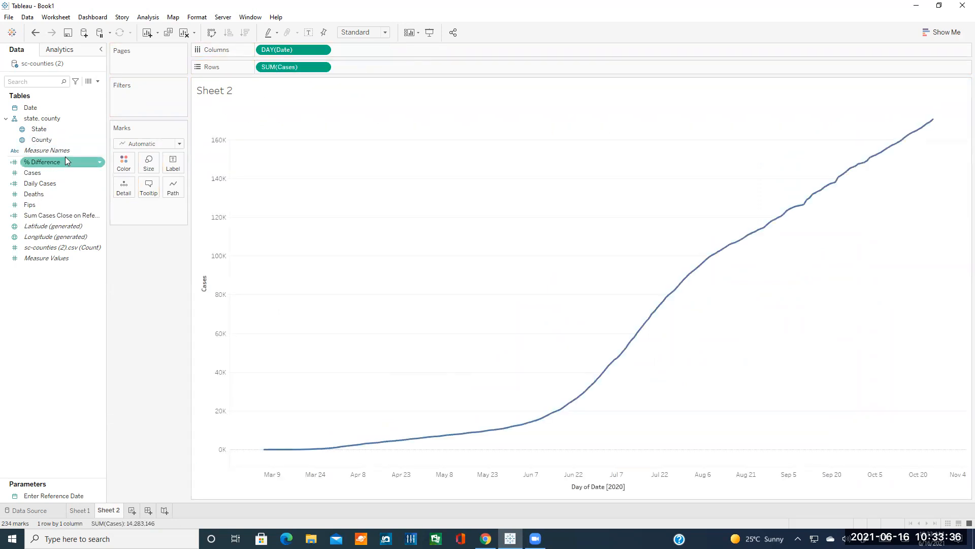
Break the Cases line down by State and County detail and color the lines by County
drag(44, 129, 128, 211)
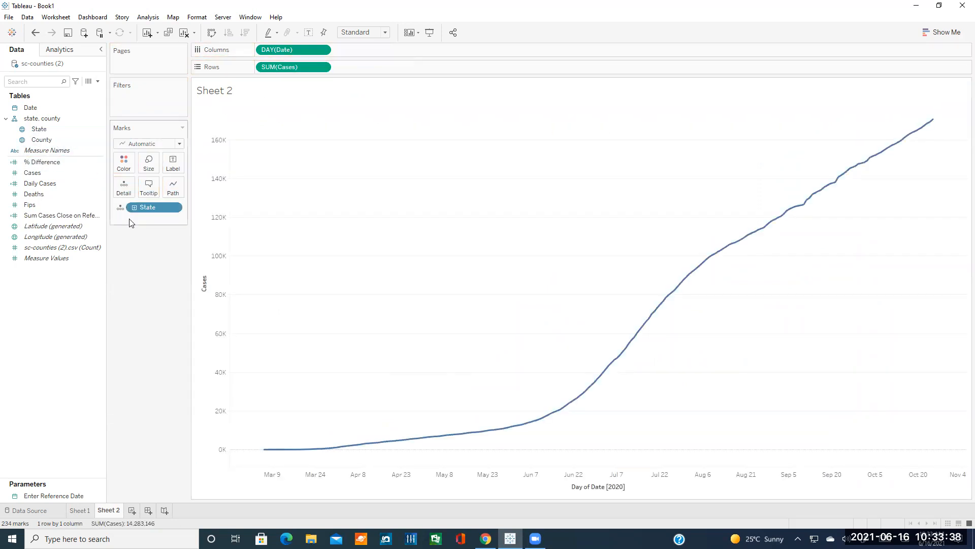
click(175, 207)
click(153, 371)
click(49, 140)
drag(138, 209, 140, 209)
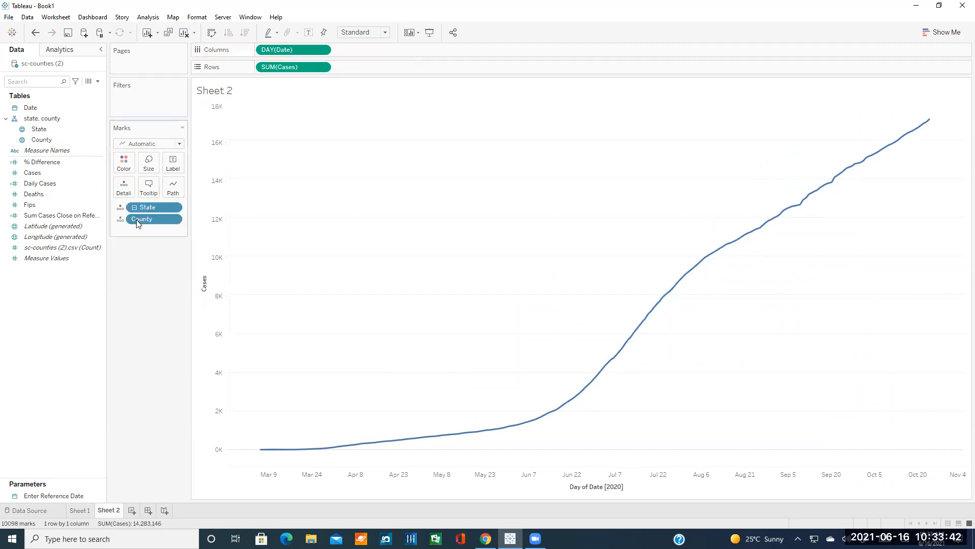
click(120, 219)
click(138, 231)
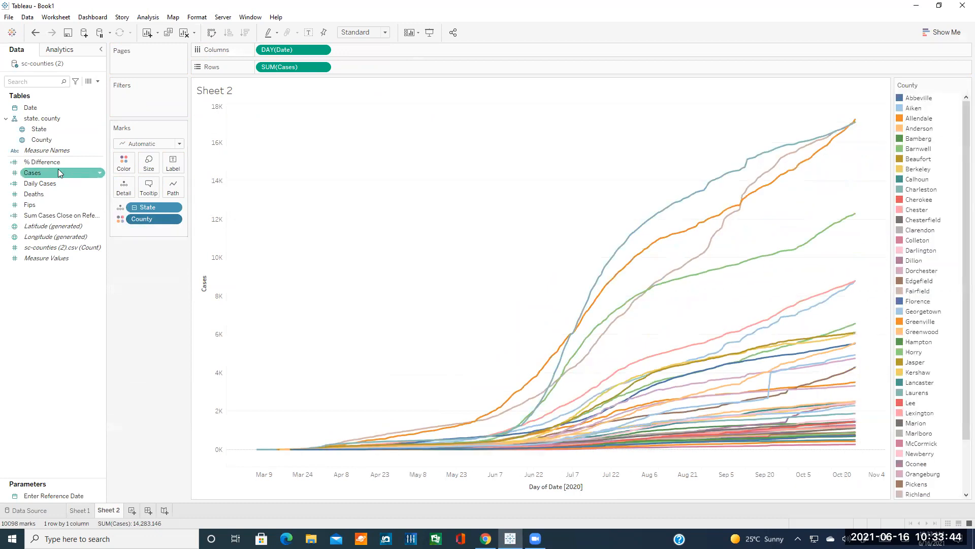
Filter the worksheet by County to only Anderson, Greenwood, Oconee and Pickens
drag(49, 136, 138, 100)
click(445, 300)
click(398, 222)
scroll(399, 227, down, 6)
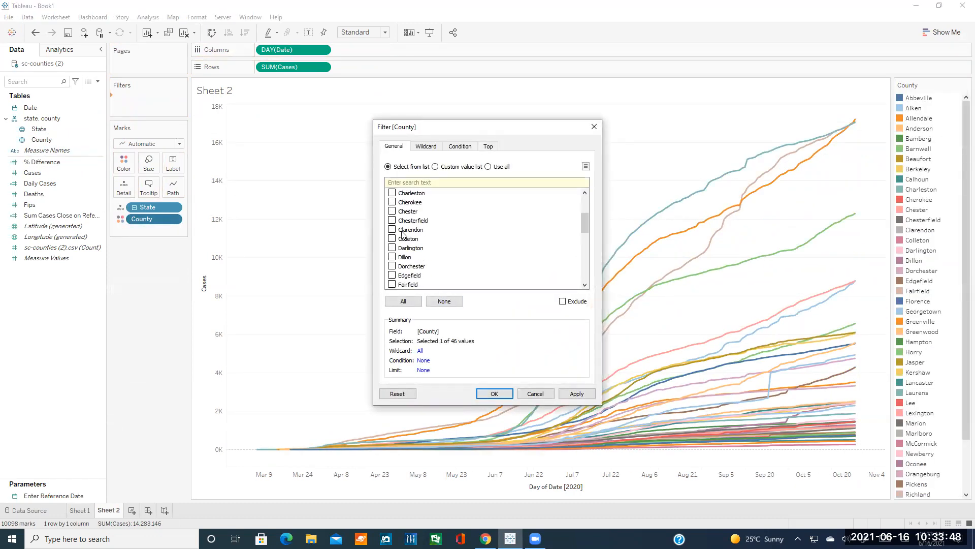
click(393, 238)
scroll(398, 239, down, 6)
click(392, 202)
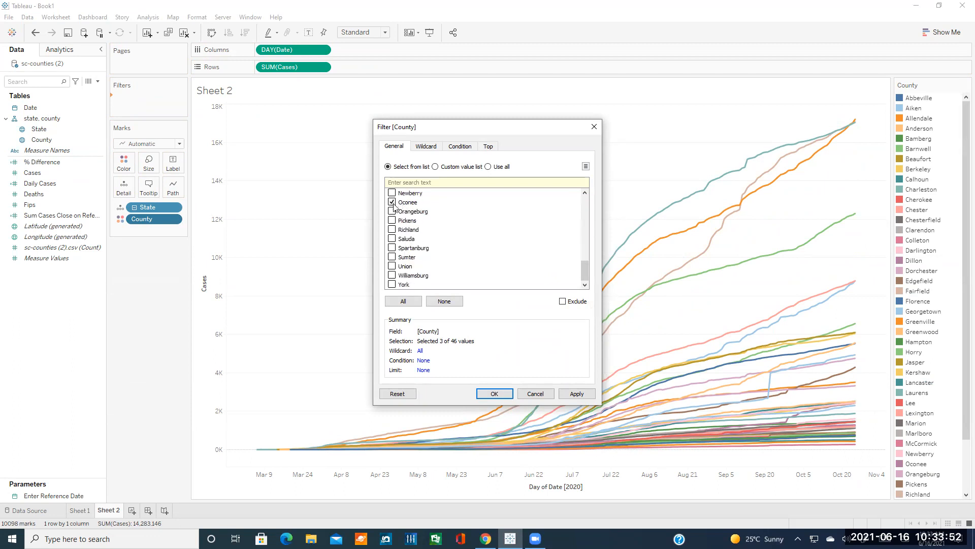
click(392, 220)
click(477, 396)
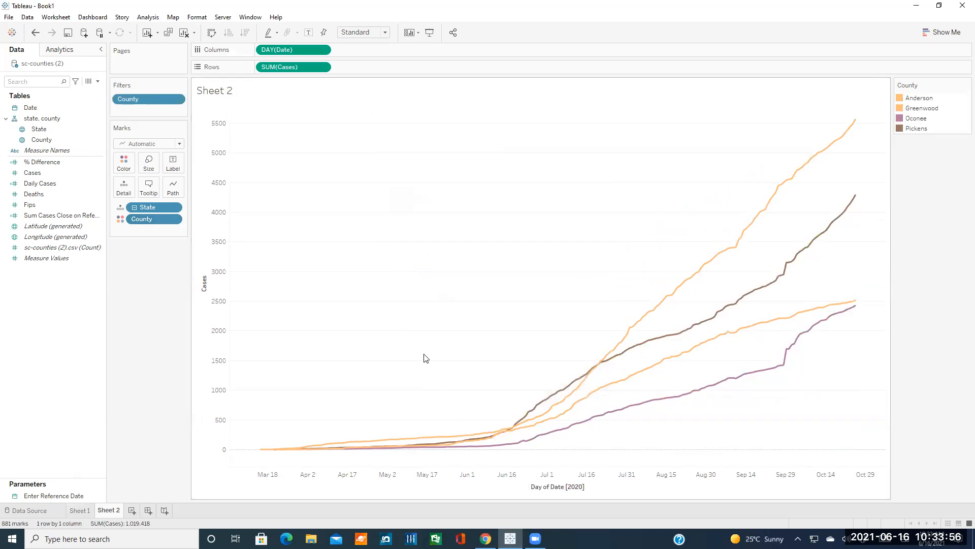
Add a table calculation of type Difference From to the sum of Cases on Rows
click(323, 68)
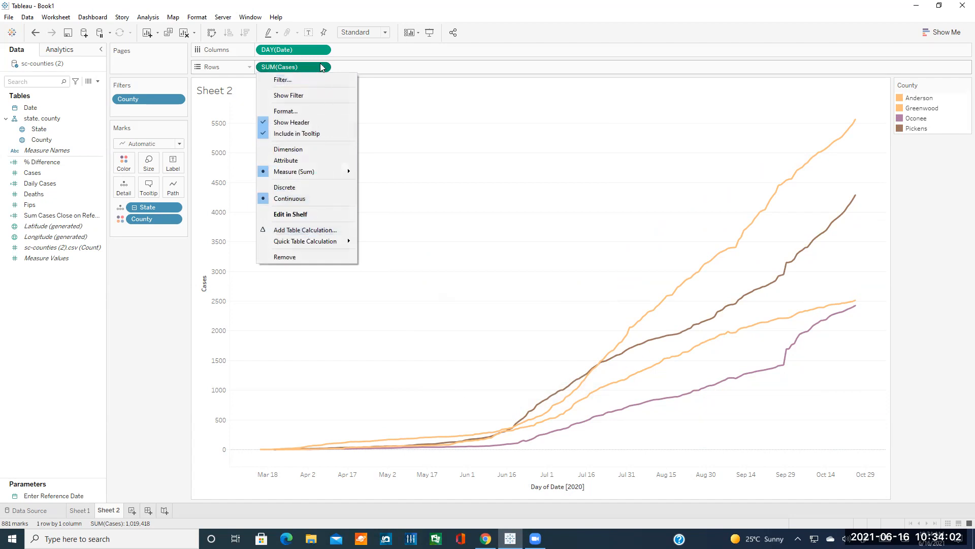
click(321, 68)
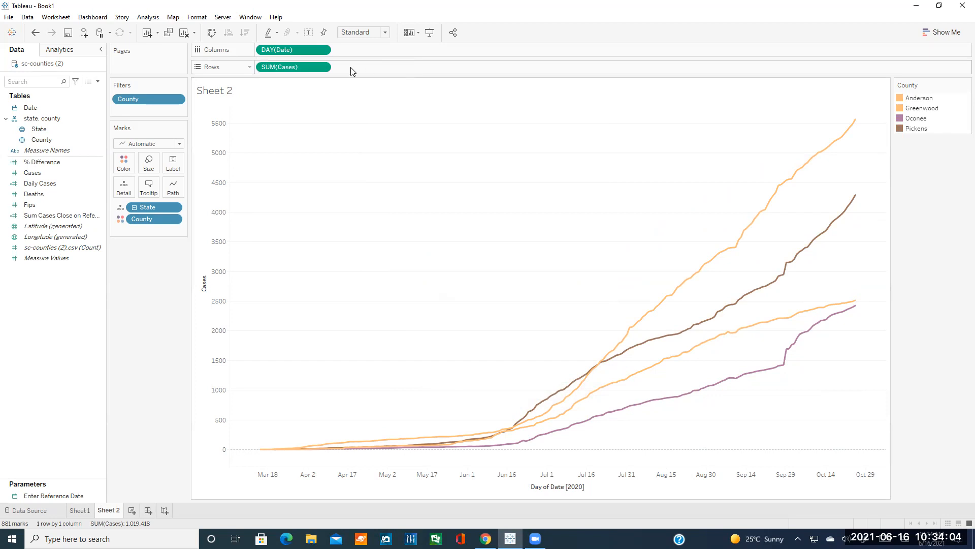
click(322, 67)
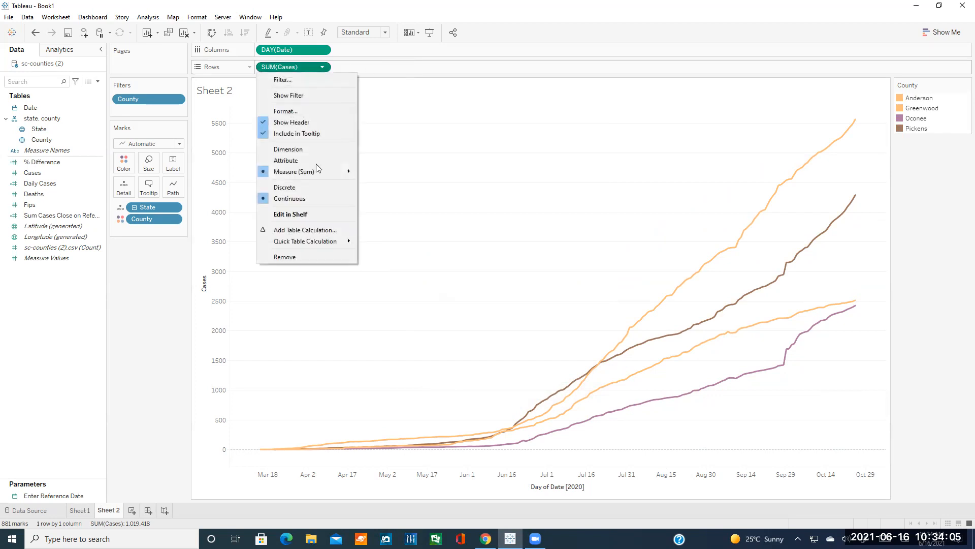
click(293, 231)
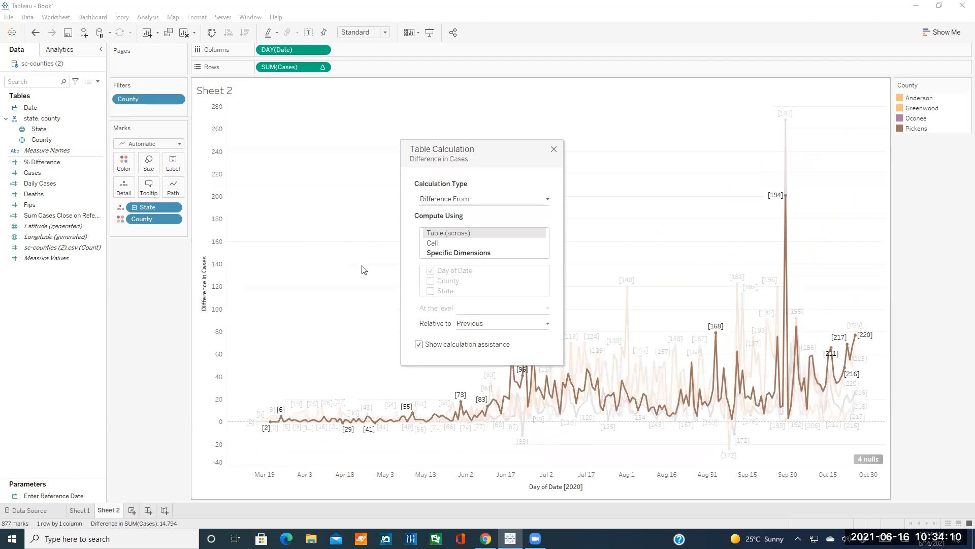
drag(475, 153, 393, 124)
Change the table calculation type to Percent Difference From and look through its Relative to options
click(374, 173)
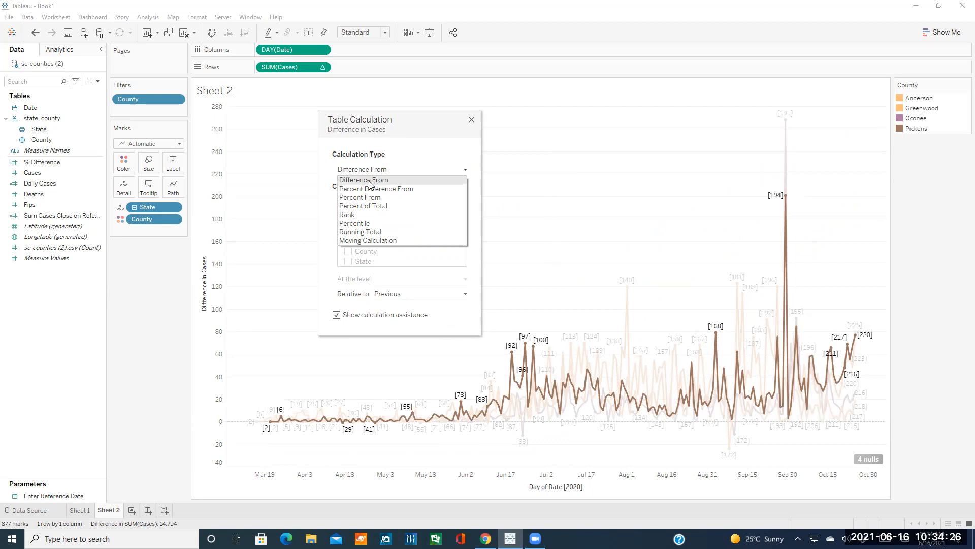
click(379, 170)
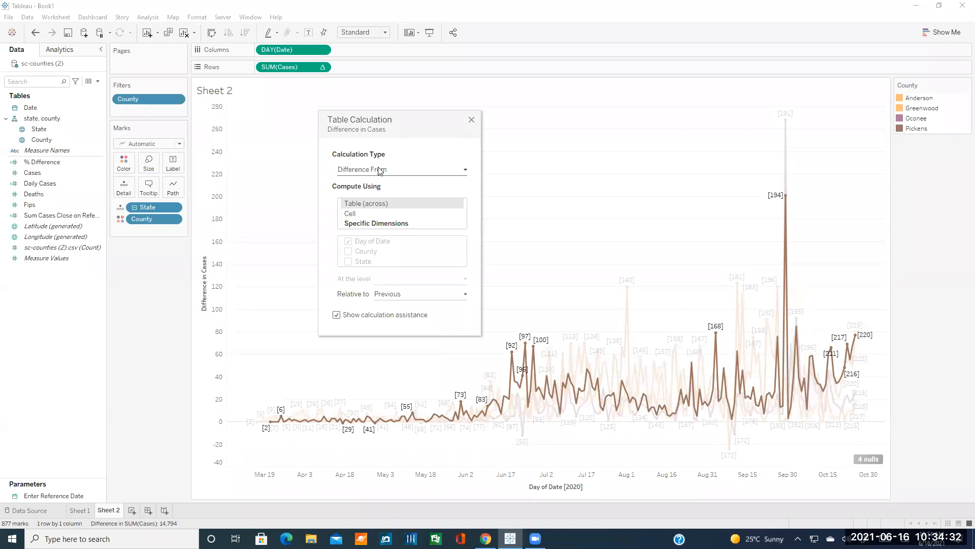
click(405, 173)
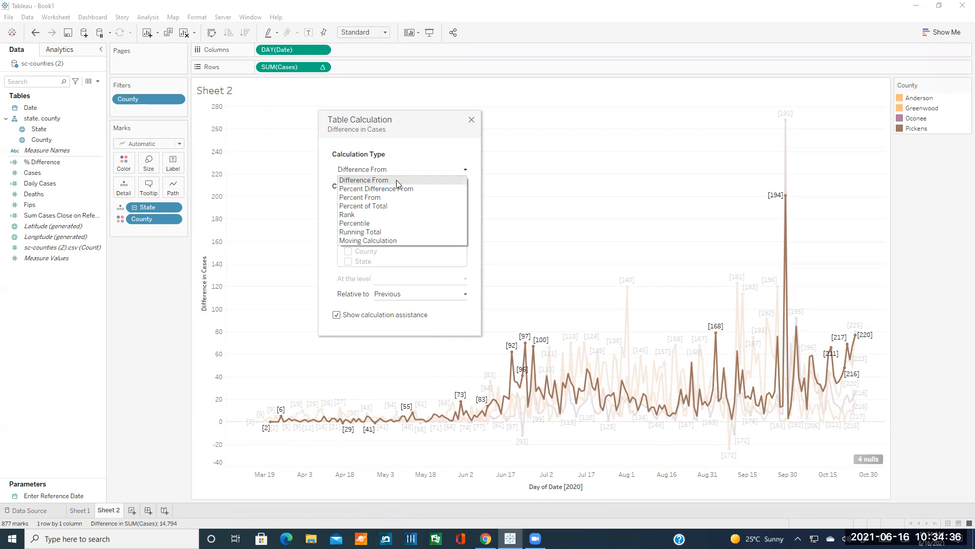
click(389, 190)
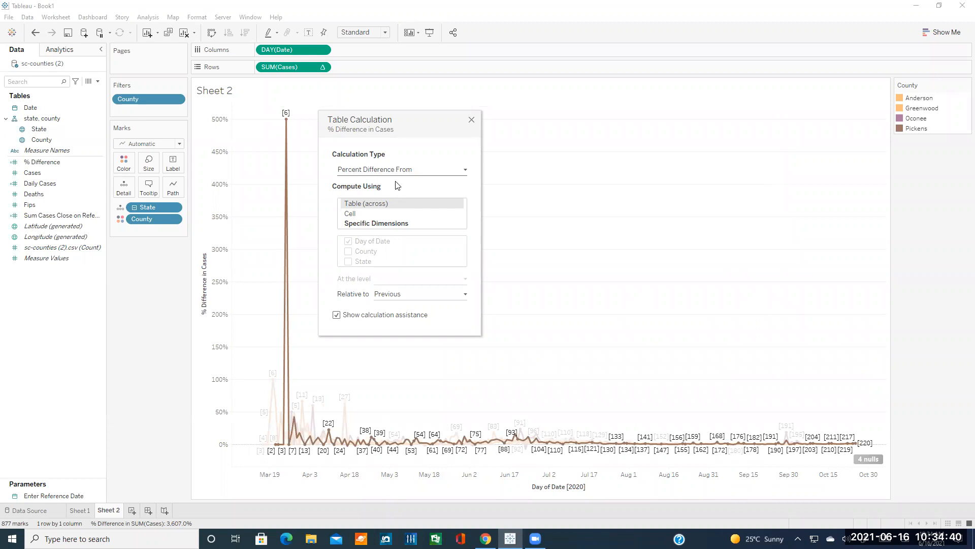
click(402, 297)
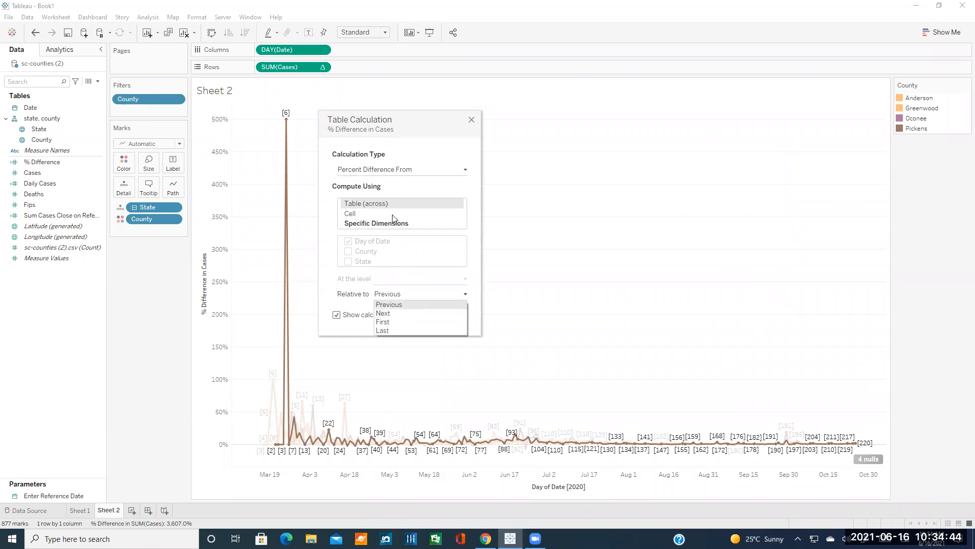
Change the table calculation type to Moving Calculation and summarize the values using Average
click(378, 172)
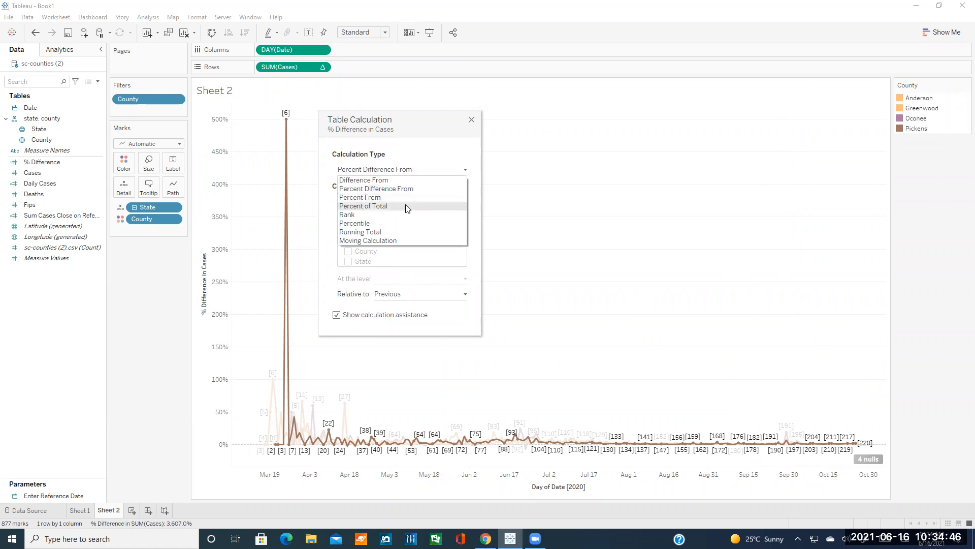
click(387, 240)
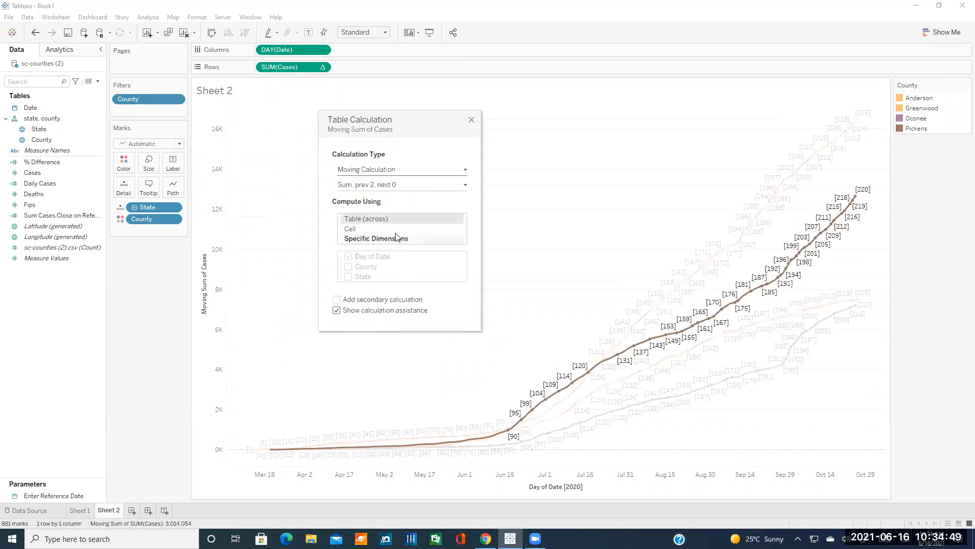
click(382, 186)
click(376, 214)
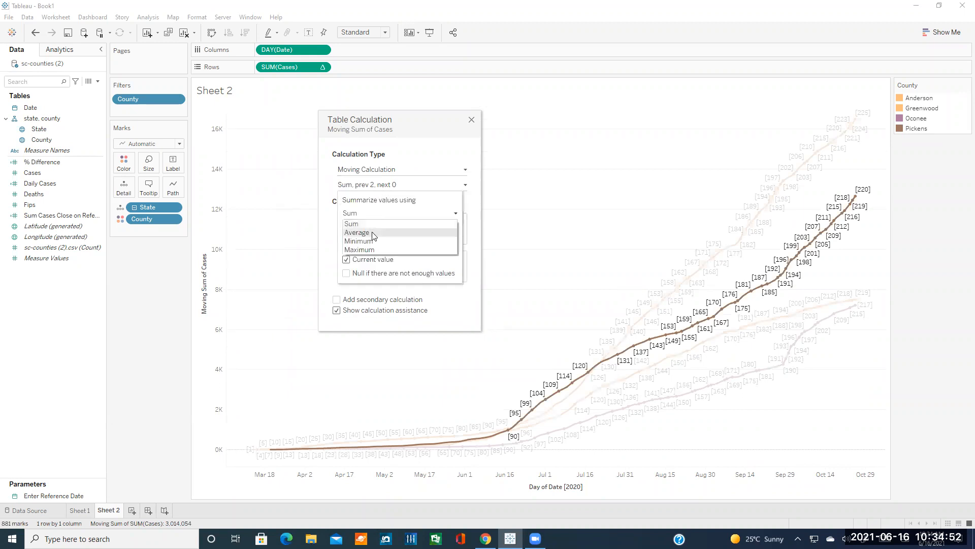
click(375, 229)
Set the number of previous values in the moving average of Cases to 7
click(453, 231)
click(452, 231)
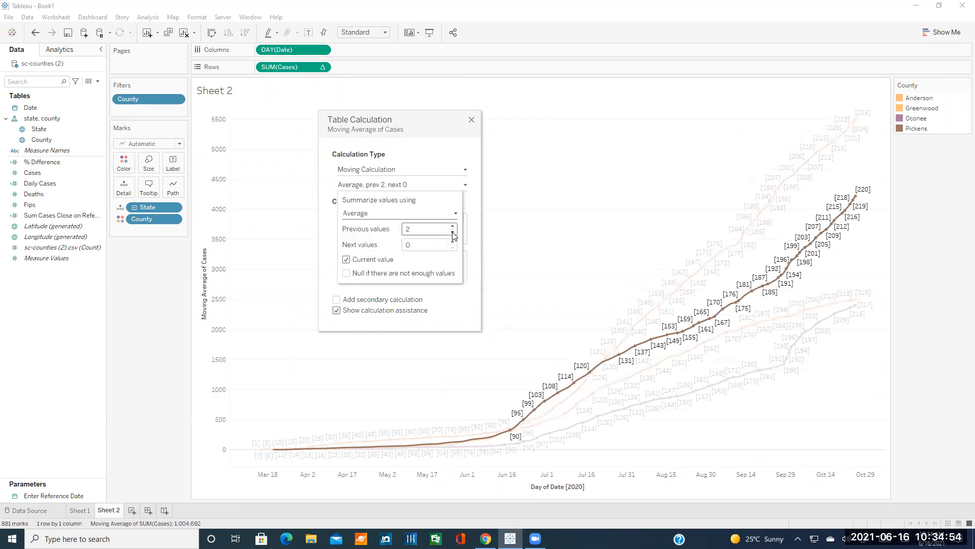
click(453, 227)
click(453, 227)
click(452, 226)
click(453, 227)
click(452, 226)
click(452, 227)
click(452, 226)
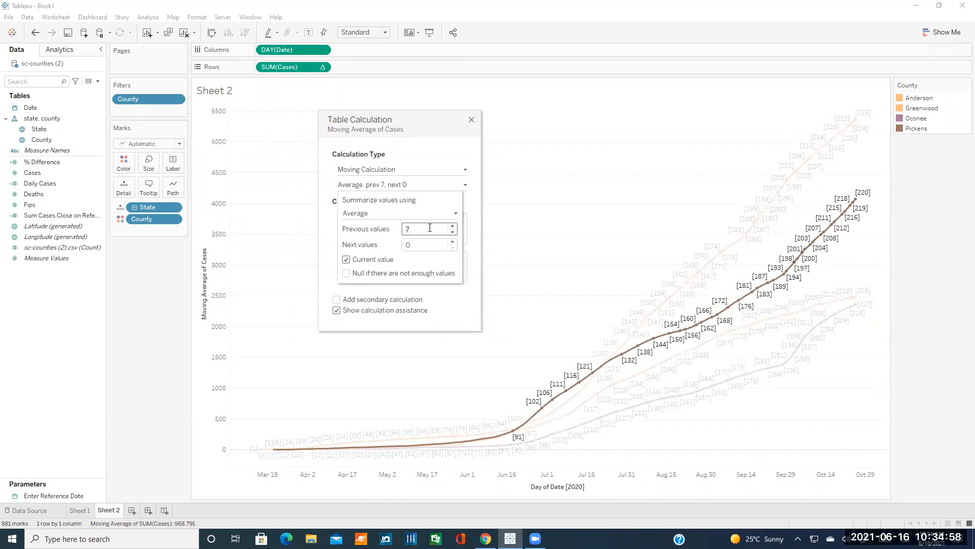
click(403, 186)
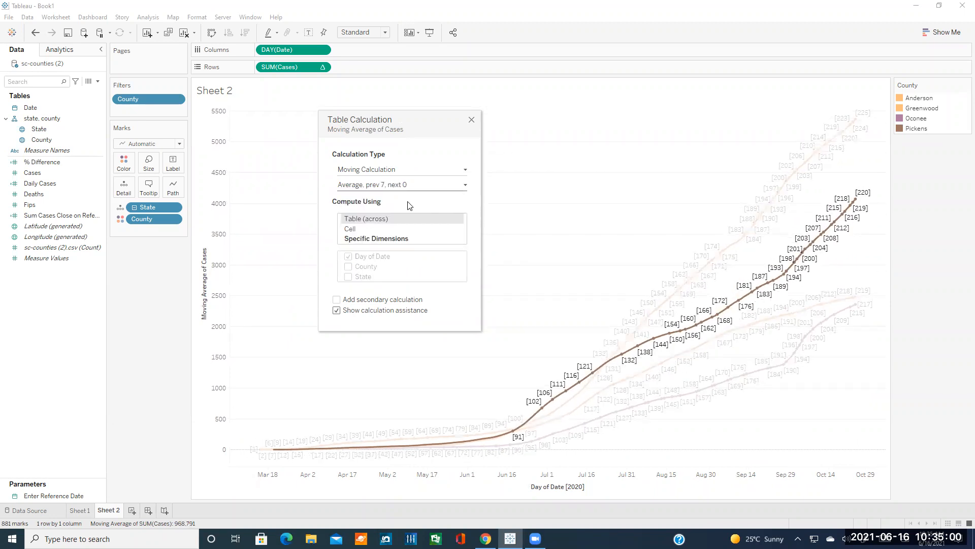
Change the table calculation type to Rank and set the rank order to Ascending
click(396, 171)
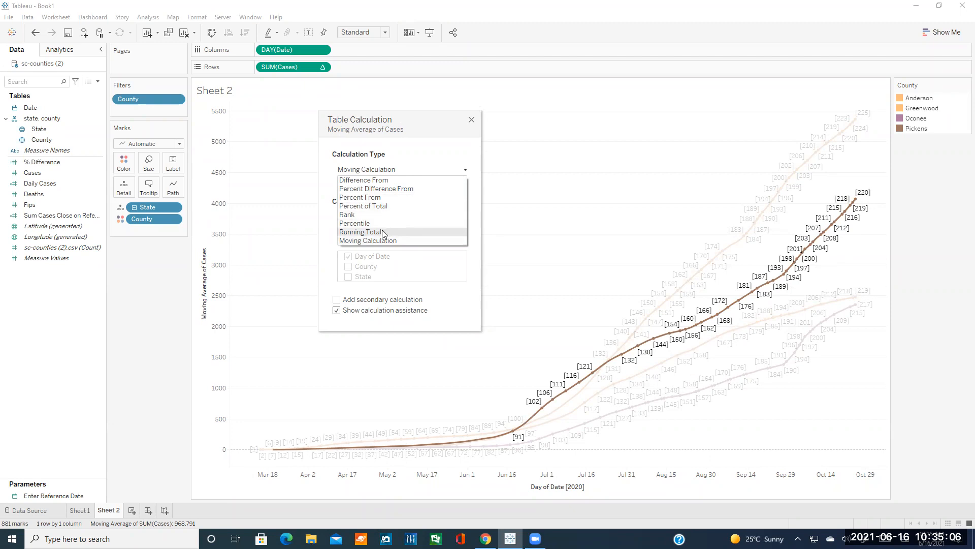
click(405, 168)
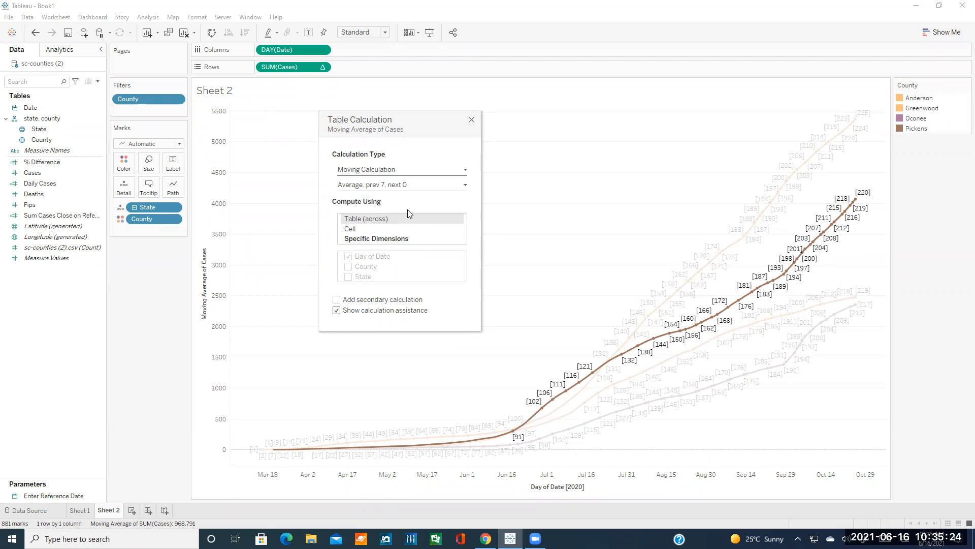
click(385, 171)
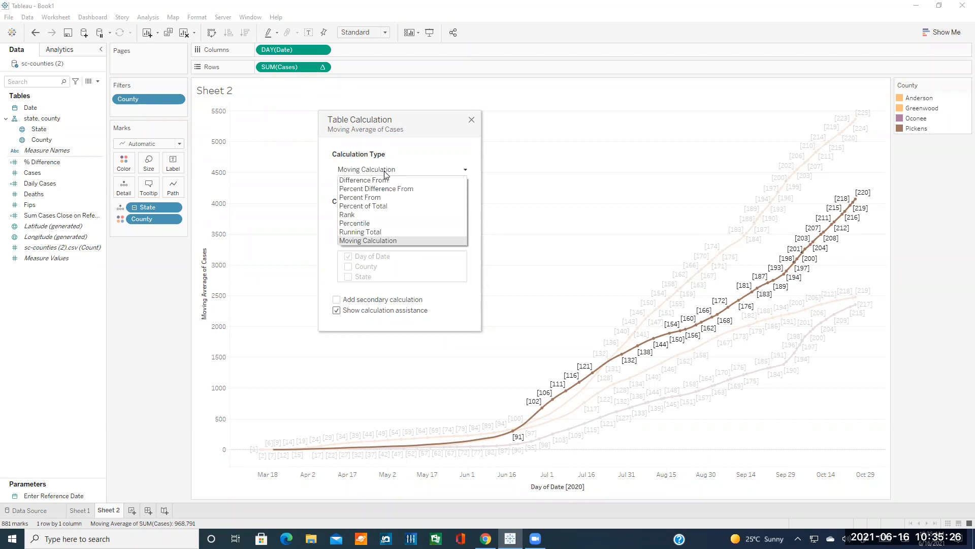
click(364, 215)
click(382, 185)
click(376, 204)
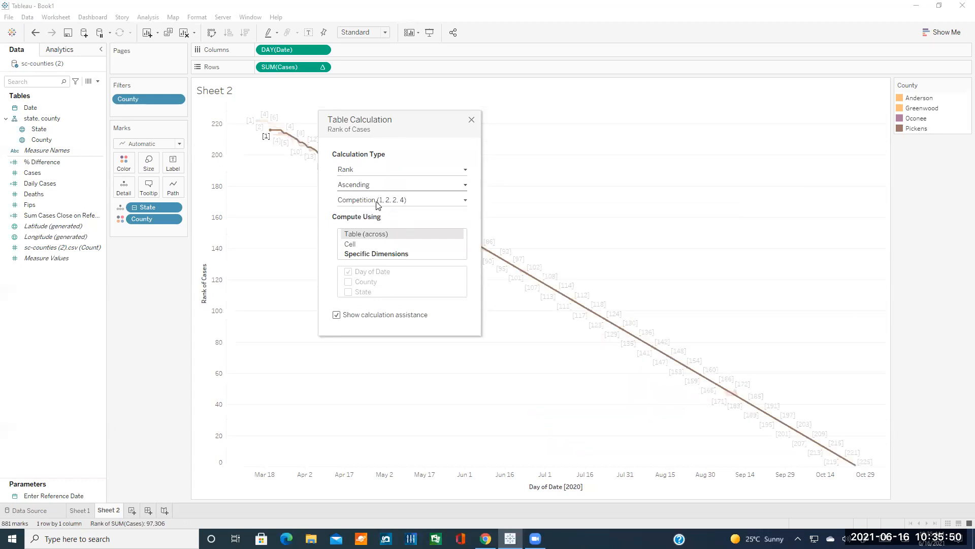
Switch the table calculation from Rank back to a Moving Calculation summarized using Average
click(384, 173)
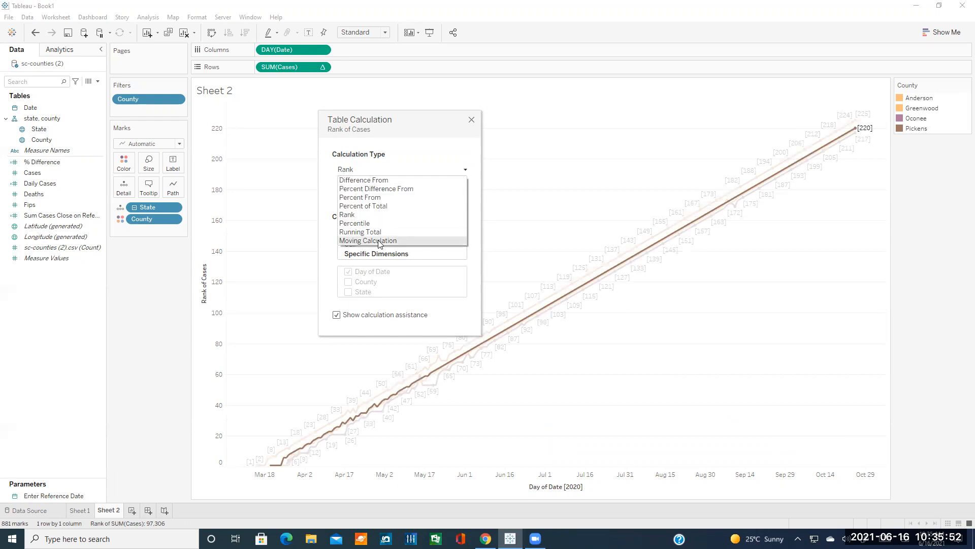
click(387, 240)
click(378, 185)
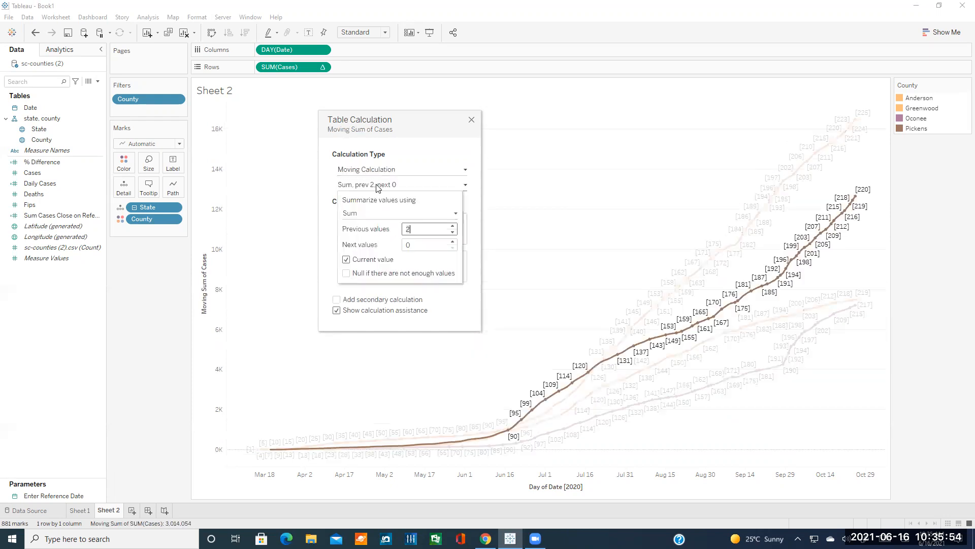
click(373, 212)
click(376, 233)
Set the moving average to 7 previous values and close the table calculation settings
click(452, 226)
click(453, 226)
click(453, 227)
click(452, 227)
click(453, 226)
click(405, 187)
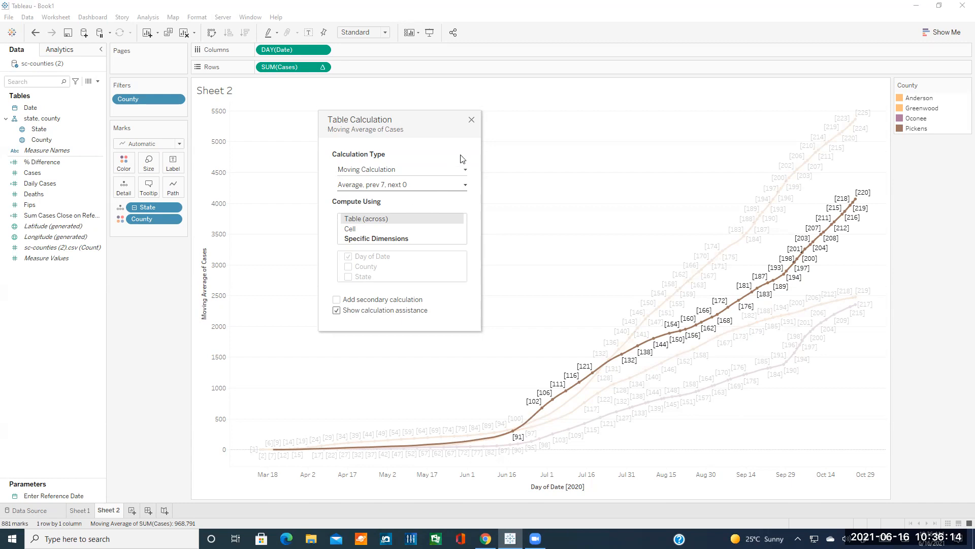
click(472, 120)
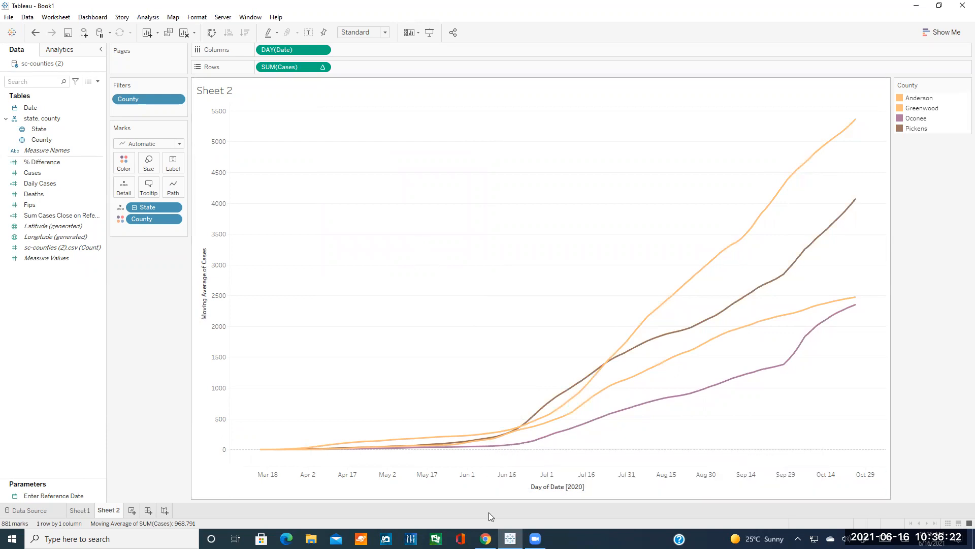
Switch to the workshop page in Chrome and read the built-in table calculation list and the moving calculation example
click(486, 538)
scroll(519, 322, down, 3)
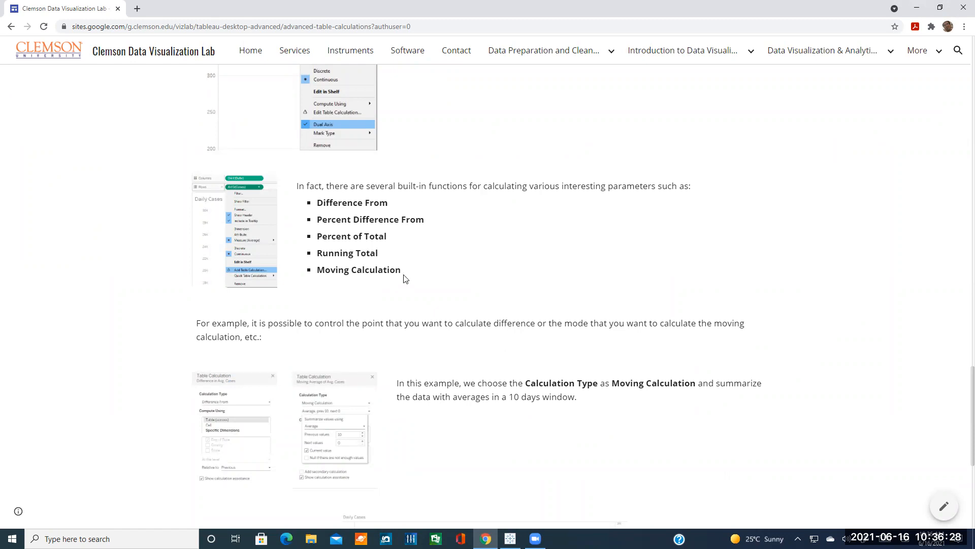
scroll(421, 298, down, 3)
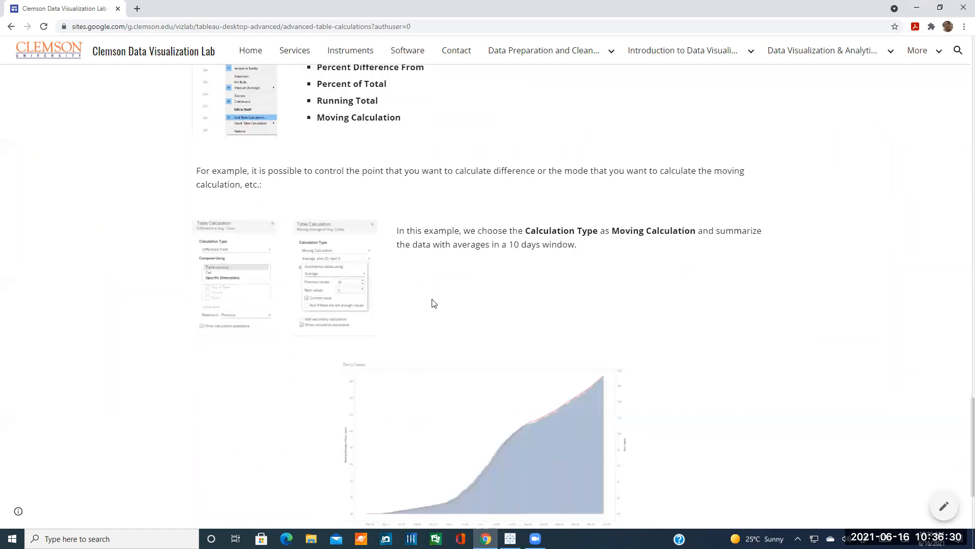
scroll(431, 304, down, 2)
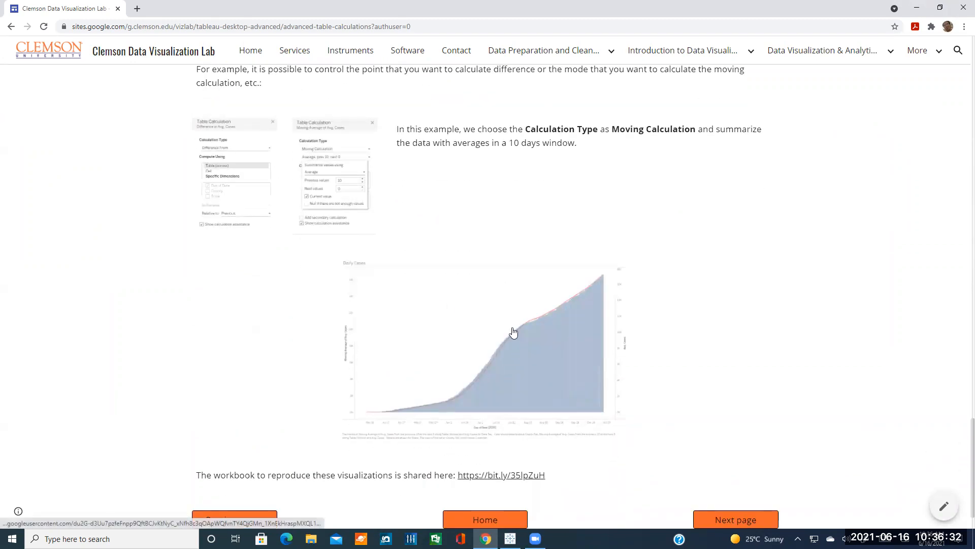
scroll(510, 332, up, 2)
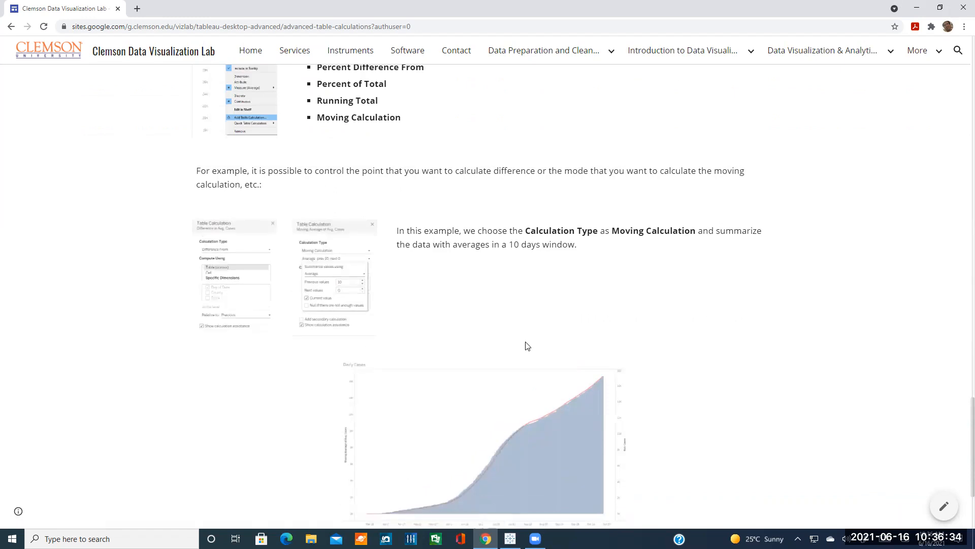
scroll(533, 344, down, 2)
scroll(546, 353, down, 1)
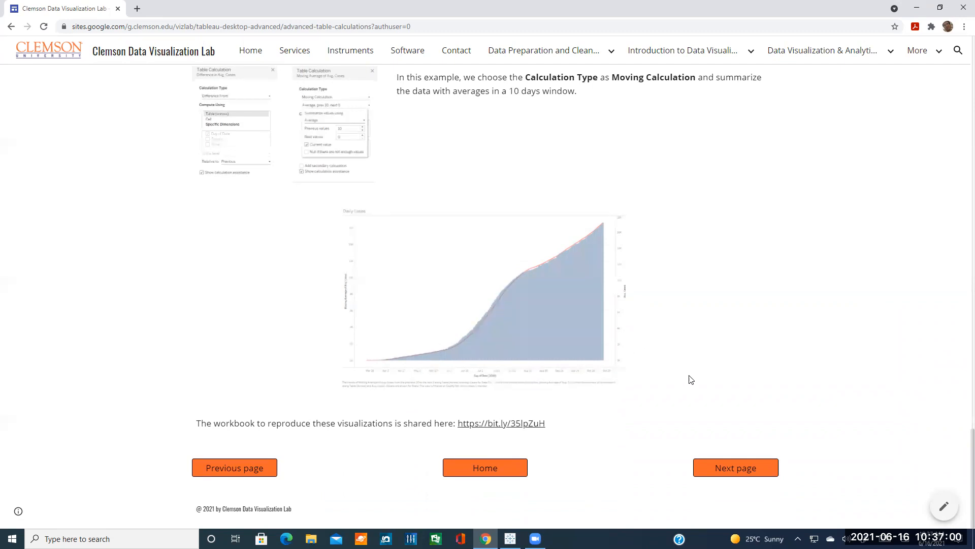
Go to the workshop's next page, read the introduction to Level of Detail expressions, and switch back to Tableau
click(735, 467)
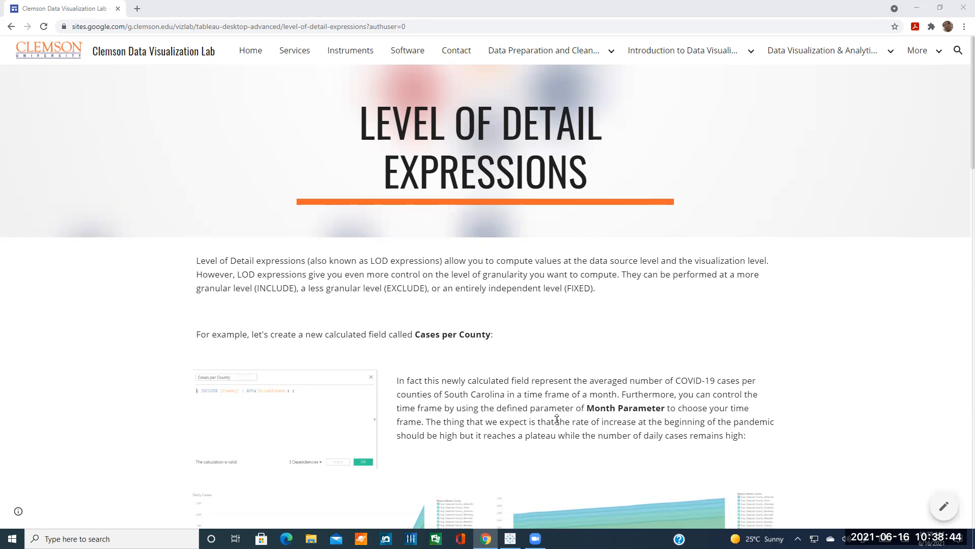
scroll(518, 341, down, 1)
scroll(518, 341, up, 1)
scroll(535, 354, down, 1)
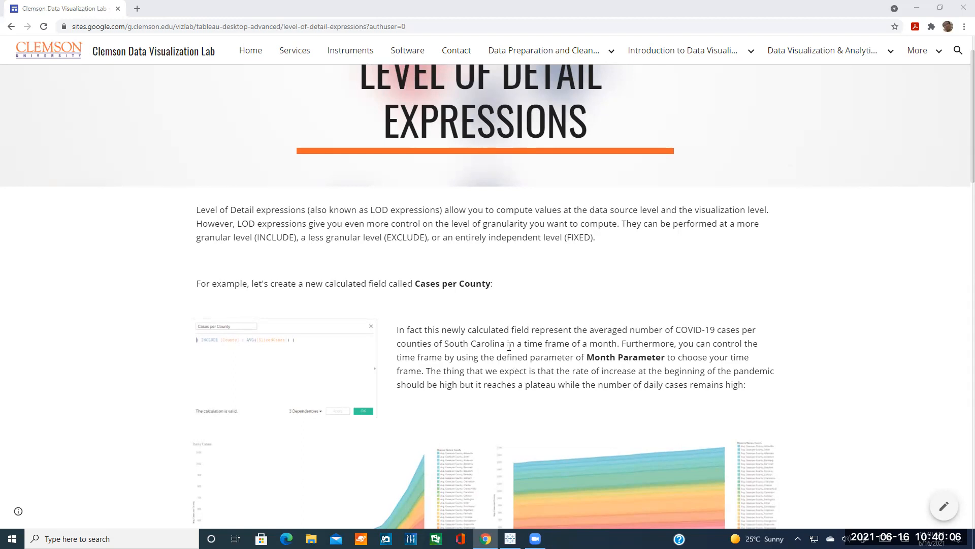
scroll(509, 347, down, 1)
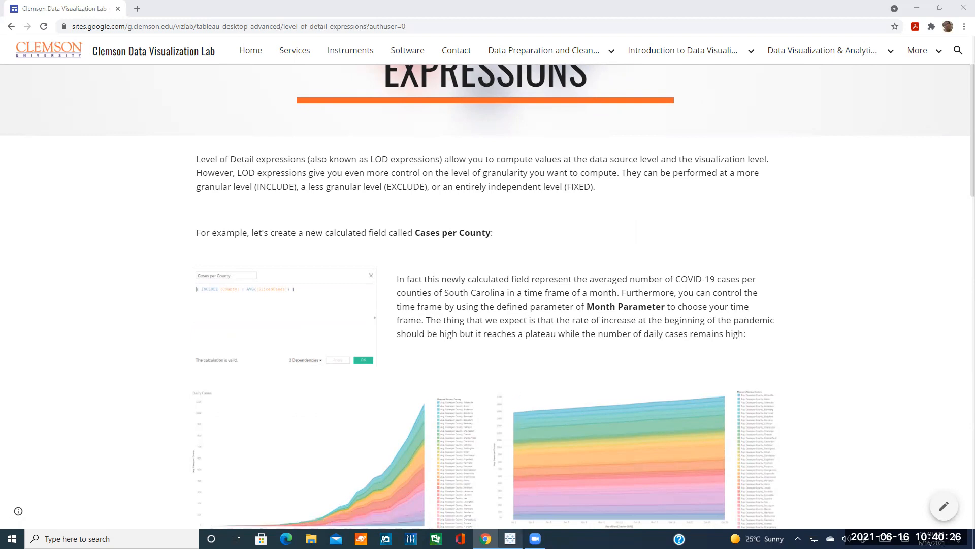
click(510, 539)
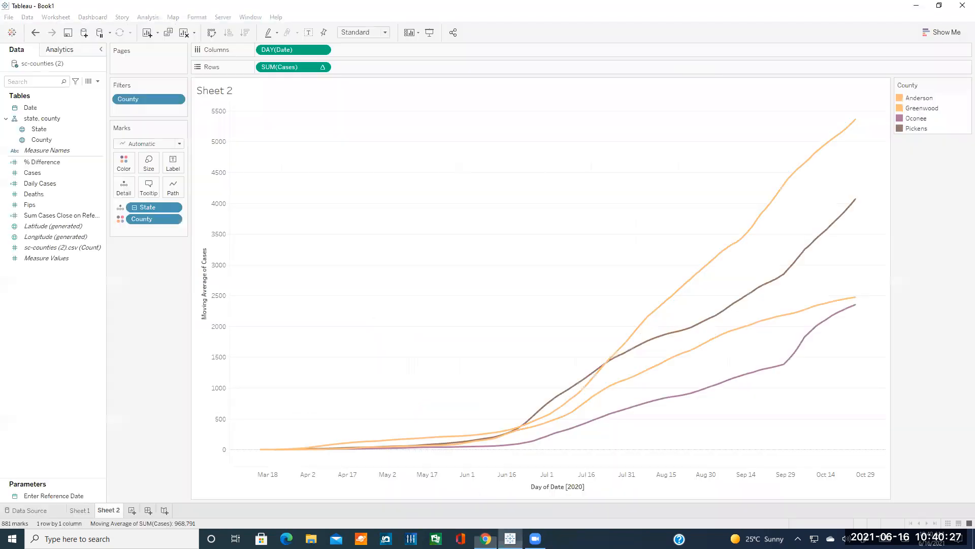
Start a new calculated field named Cases per County, and check its example formula on the workshop page in Chrome before returning to Tableau
right_click(33, 285)
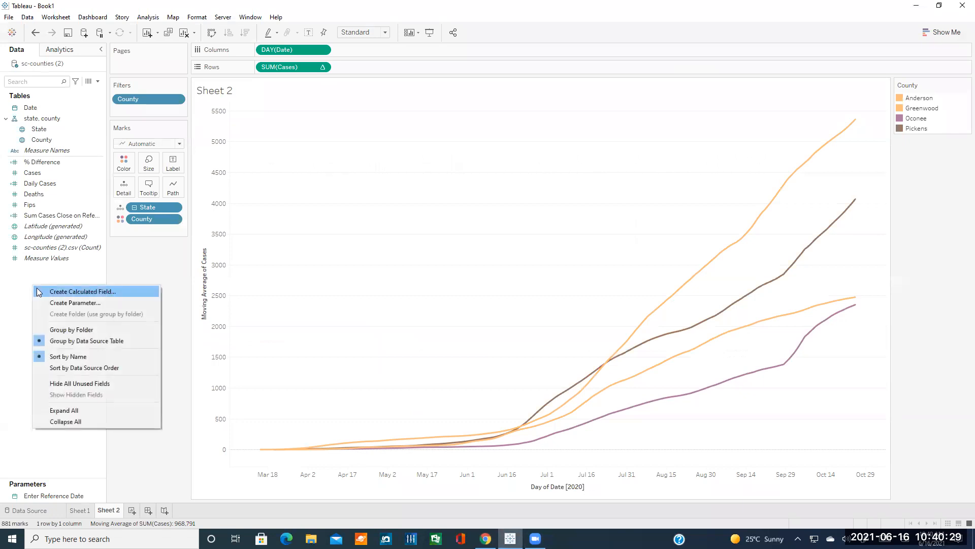
click(76, 292)
text(Cases per )
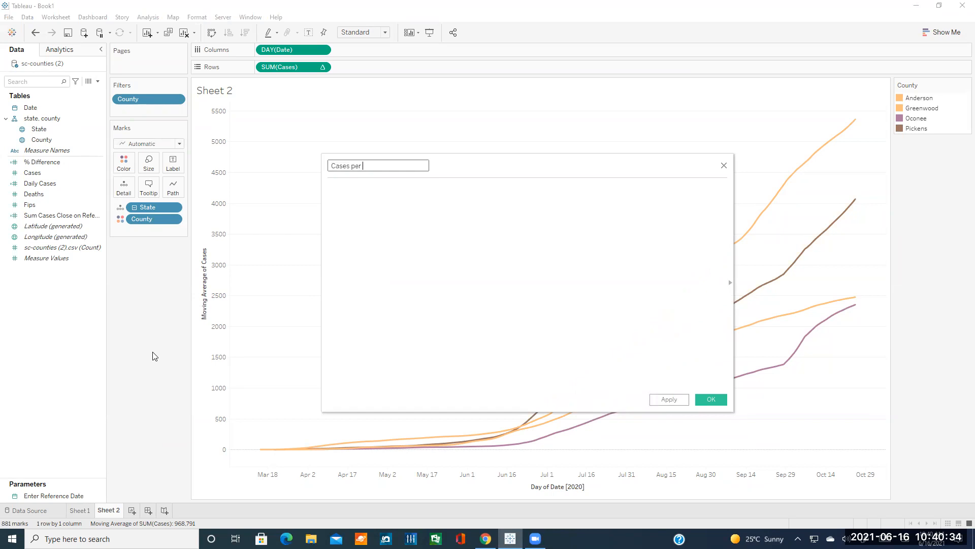
text(County)
click(486, 539)
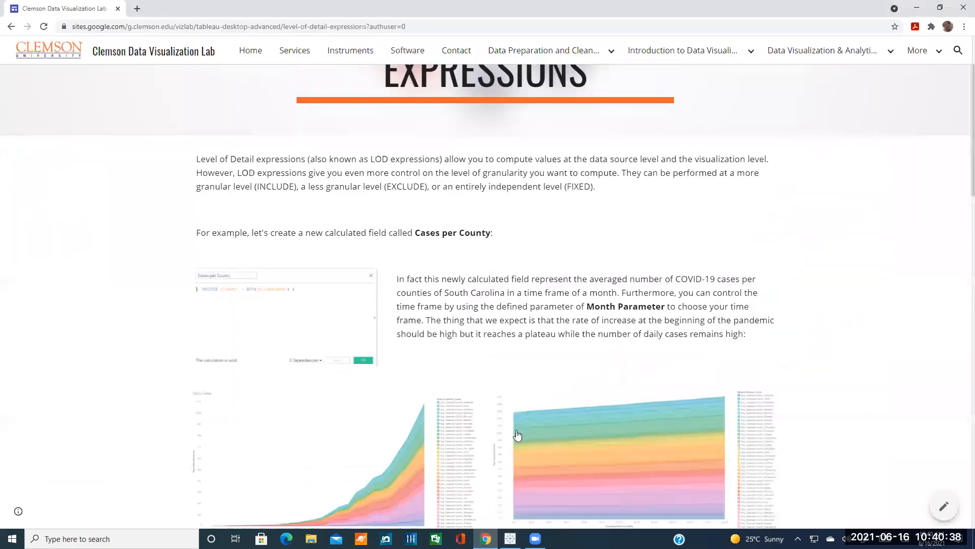
scroll(488, 361, down, 3)
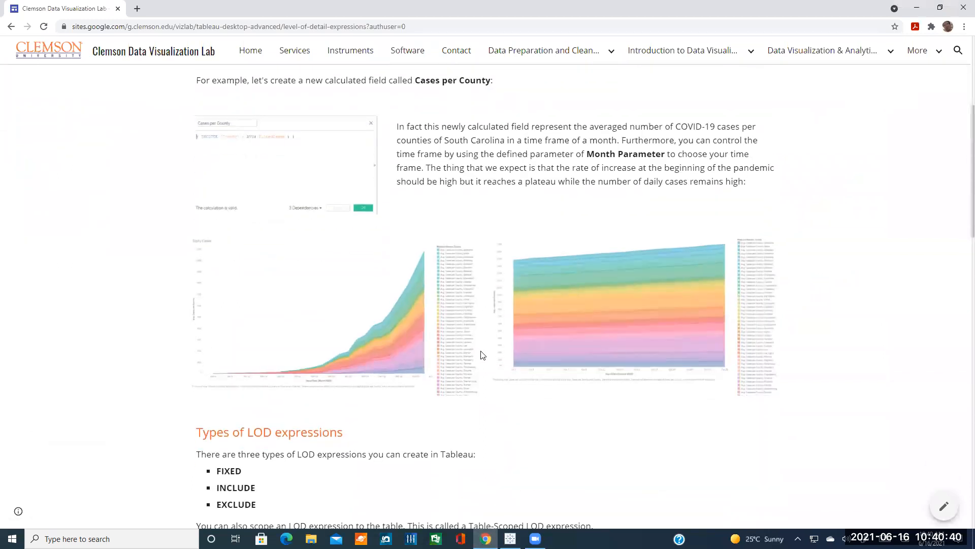
scroll(483, 354, up, 2)
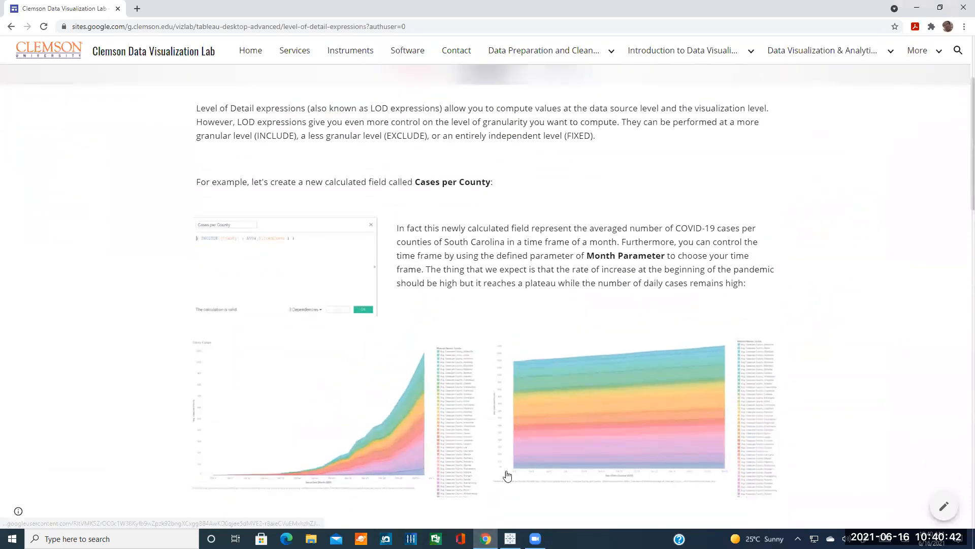
click(510, 538)
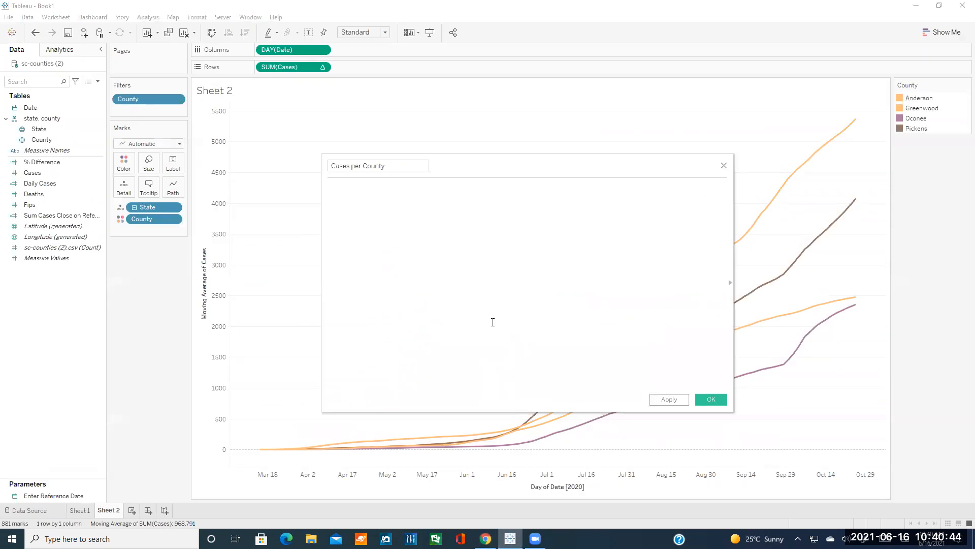
Begin the Cases per County formula with {INCLUDE [County]: }, consulting the workshop page in Chrome for the syntax
text(INCLUDE)
click(485, 538)
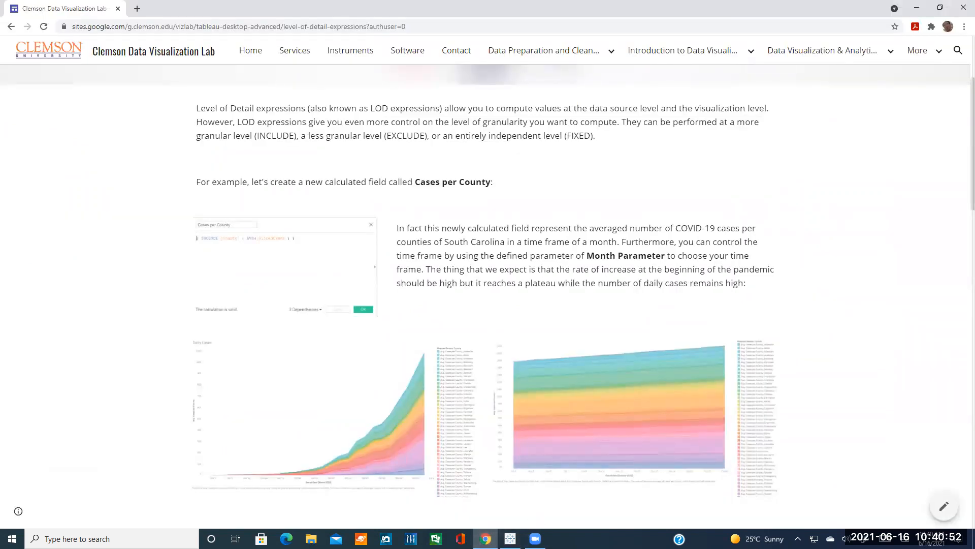
click(510, 538)
text([C)
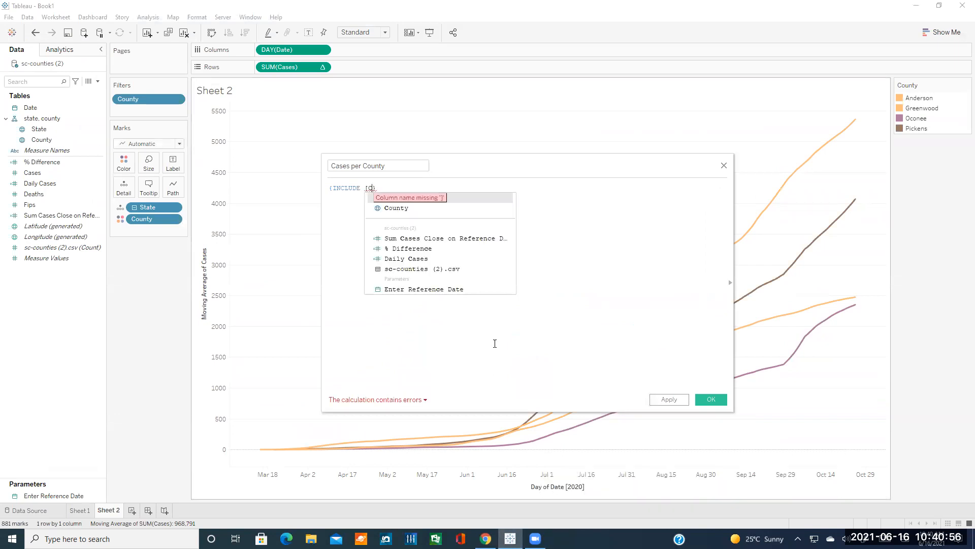
click(492, 210)
text(}:)
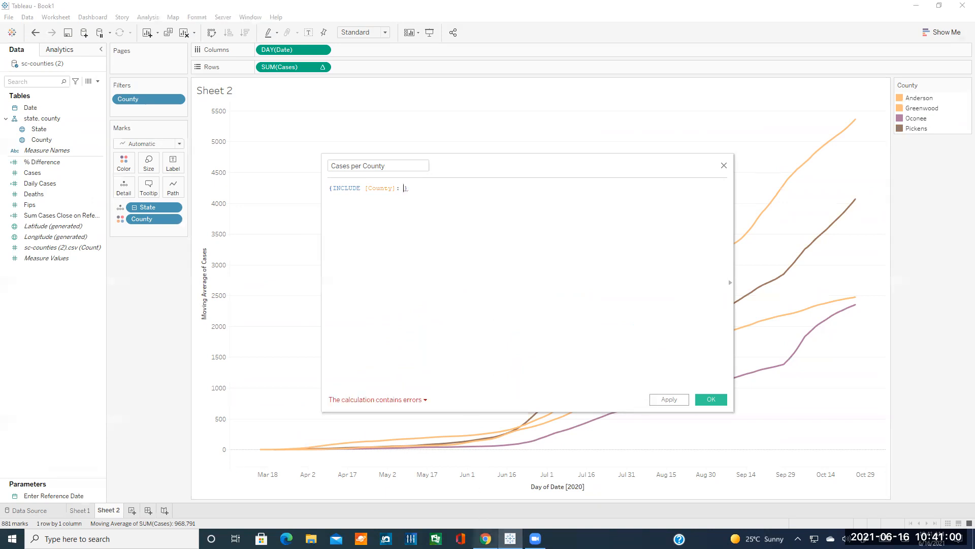
Check the example in Chrome again and complete the formula in Tableau as {INCLUDE [County]: AVG([Cases])}
click(486, 539)
click(510, 539)
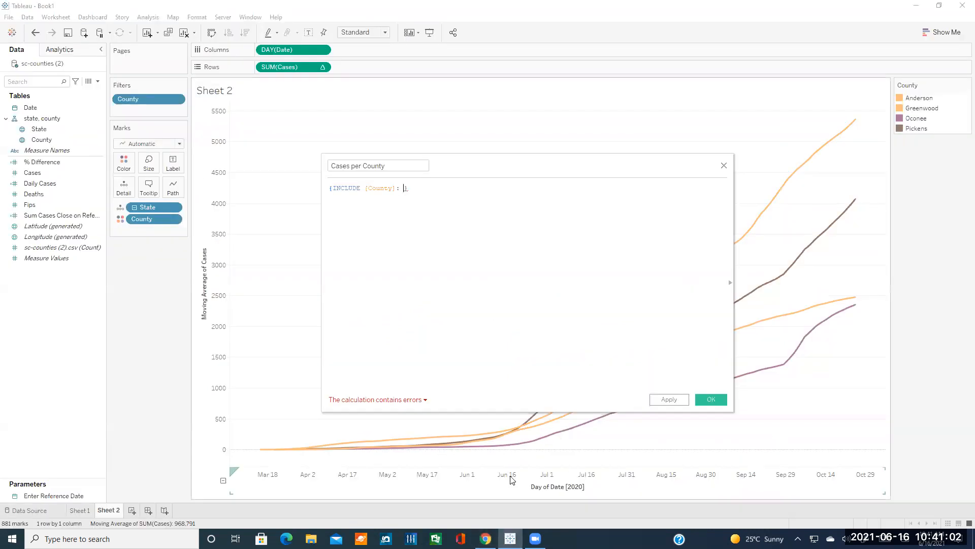
text(AVG)
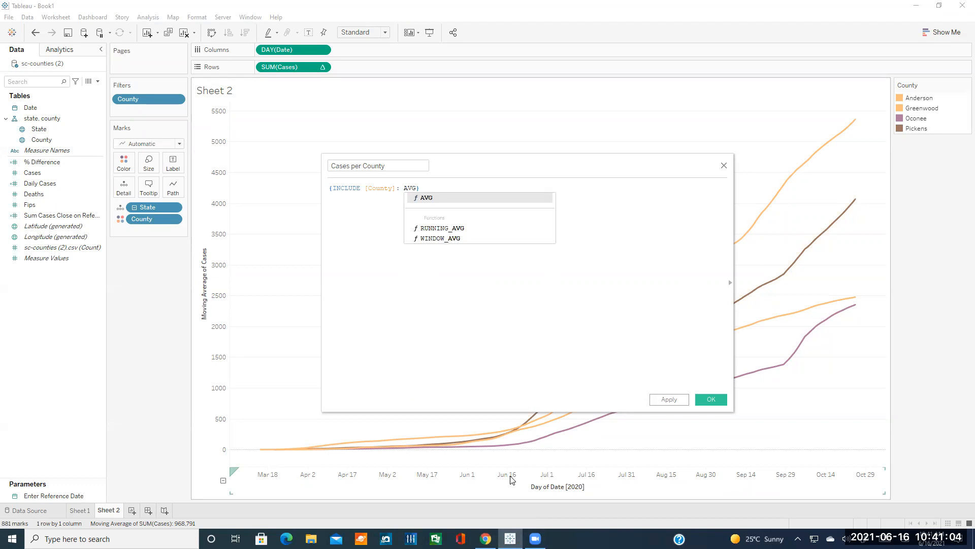
text(())
key(Left)
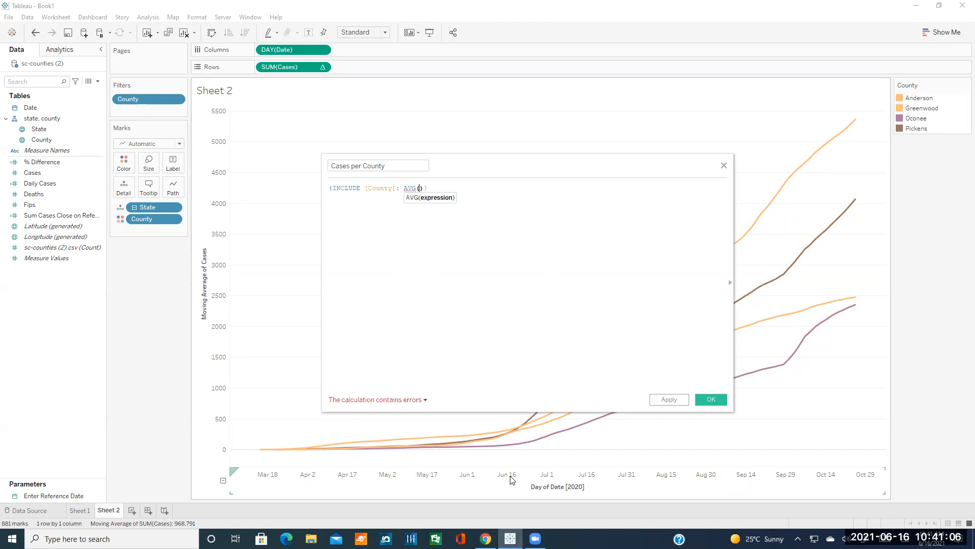
text(Cas)
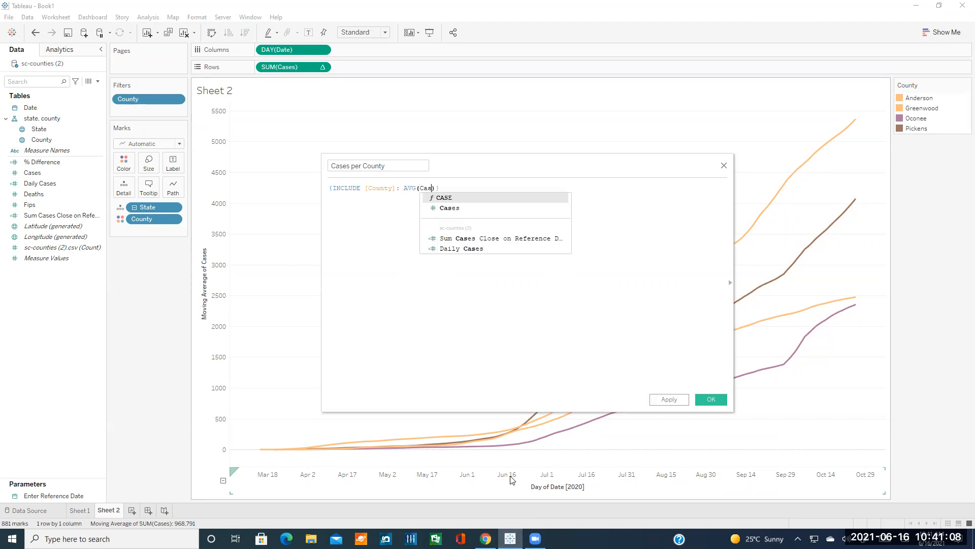
click(447, 209)
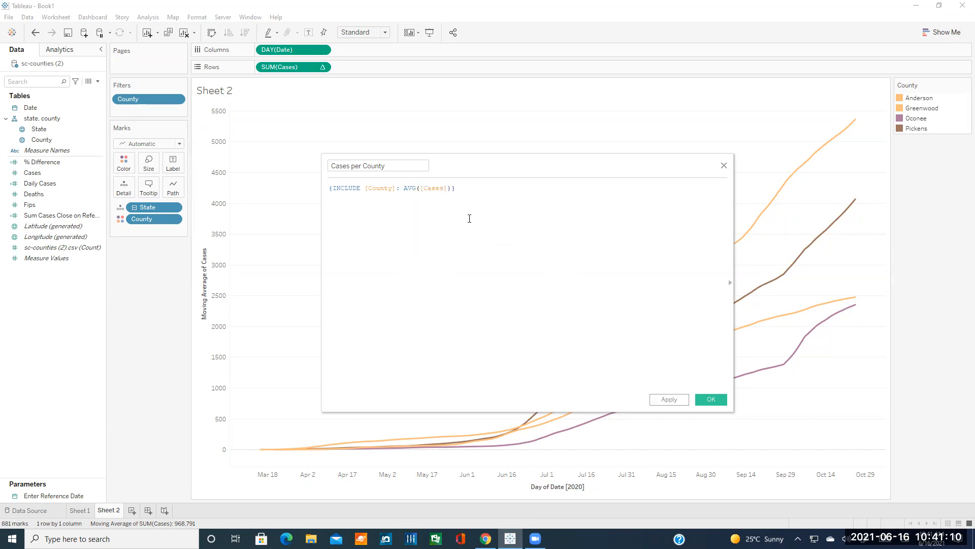
Go over the INCLUDE, [County] and AVG([Cases]) parts of the formula, and save the calculated field
click(459, 188)
click(379, 188)
drag(406, 188, 449, 187)
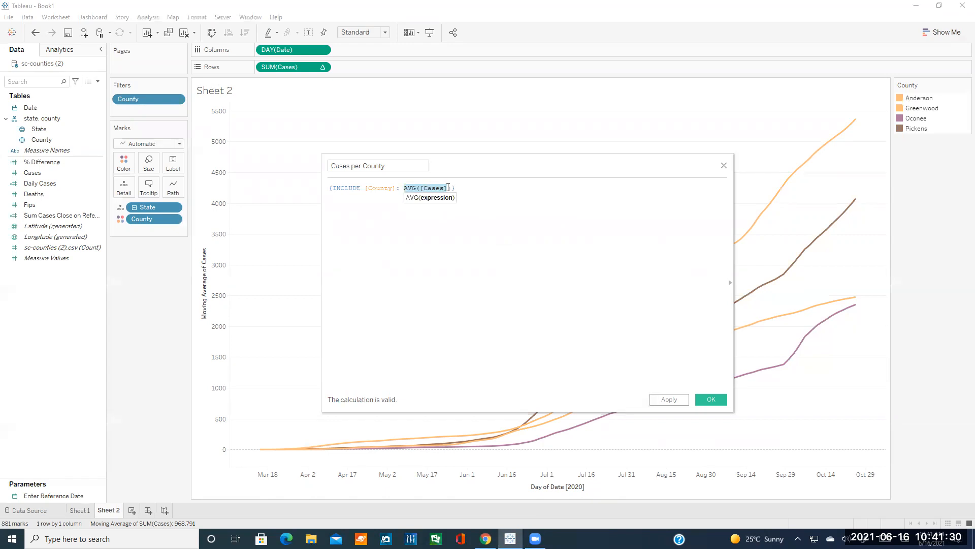
click(449, 188)
drag(450, 188, 405, 186)
click(404, 187)
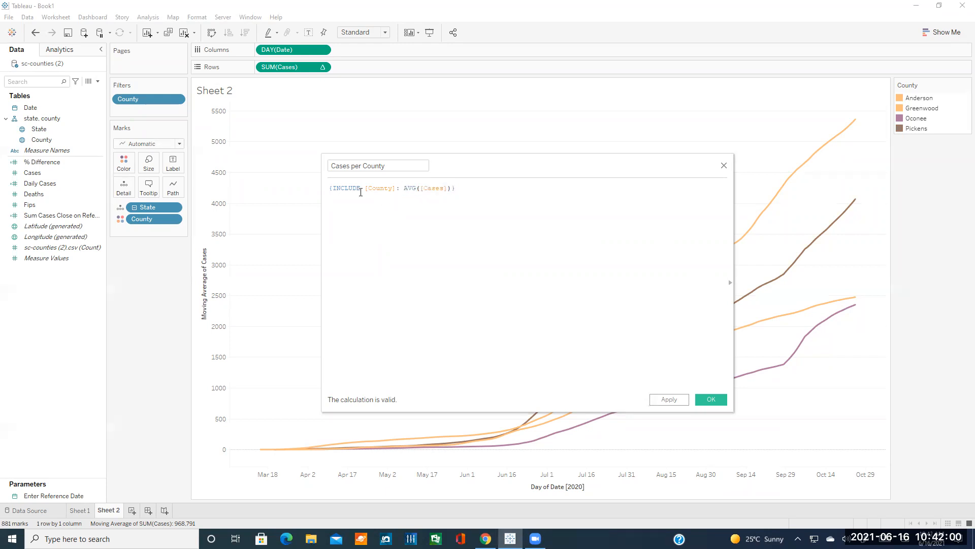
drag(333, 188, 397, 189)
click(364, 189)
drag(364, 189, 416, 189)
click(417, 189)
click(711, 401)
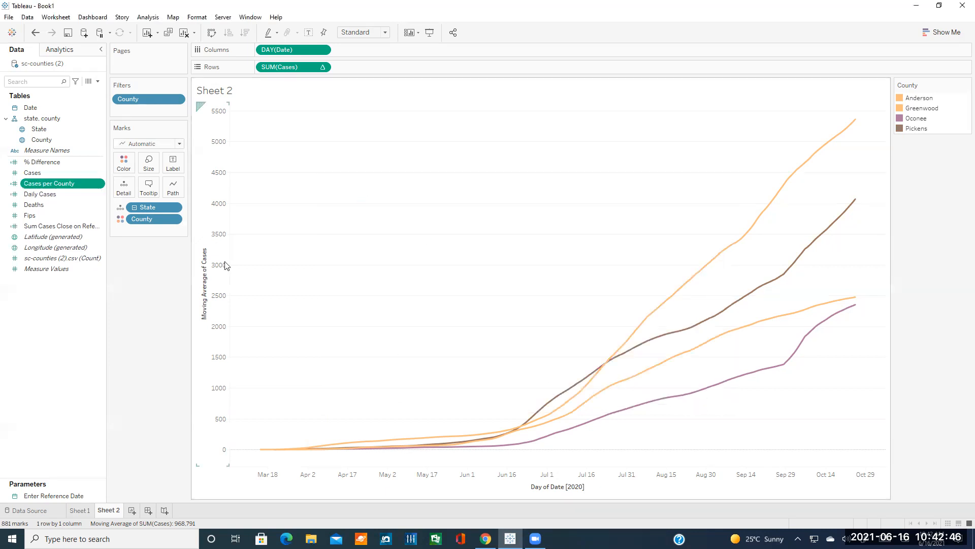
Add a new worksheet and plot Cases per County against Date as a continuous day-level line chart
click(133, 511)
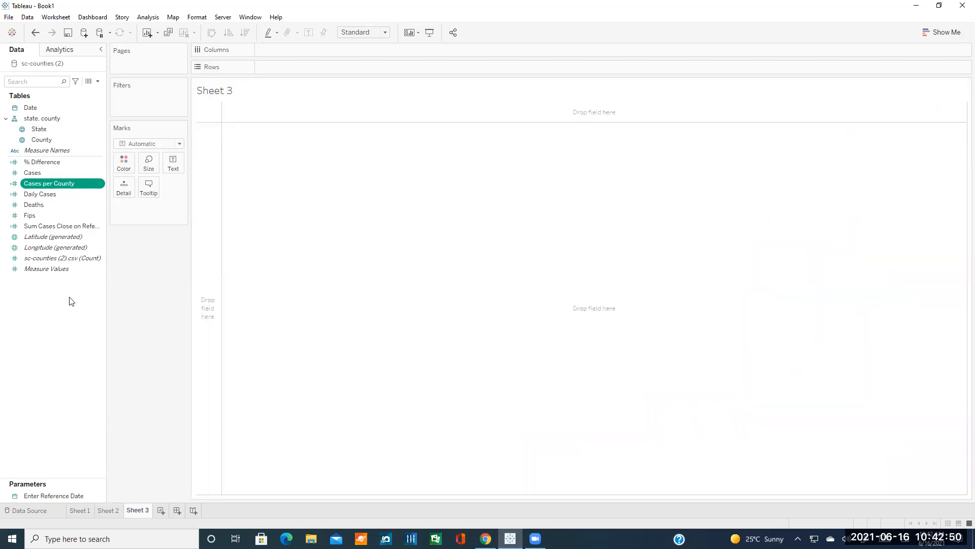
drag(59, 183, 301, 65)
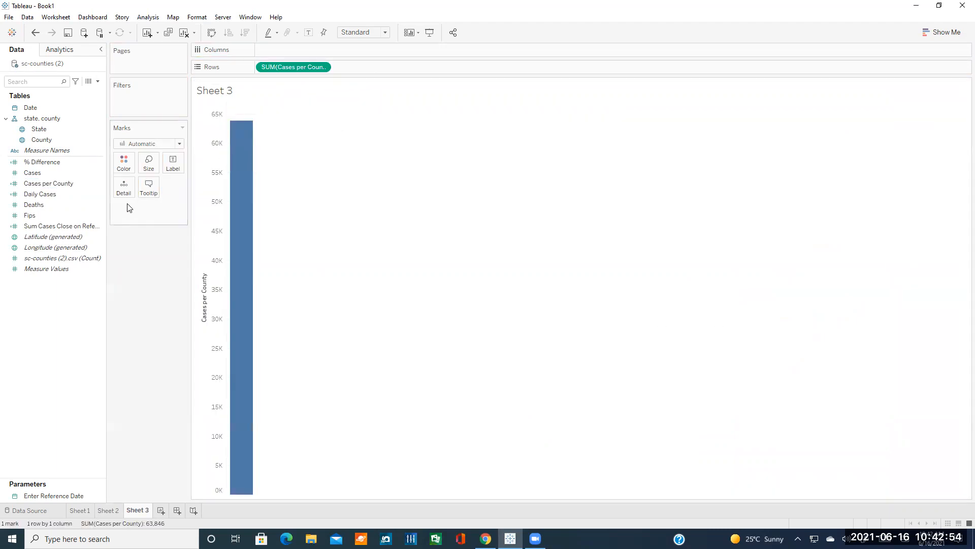
drag(46, 108, 311, 56)
click(323, 50)
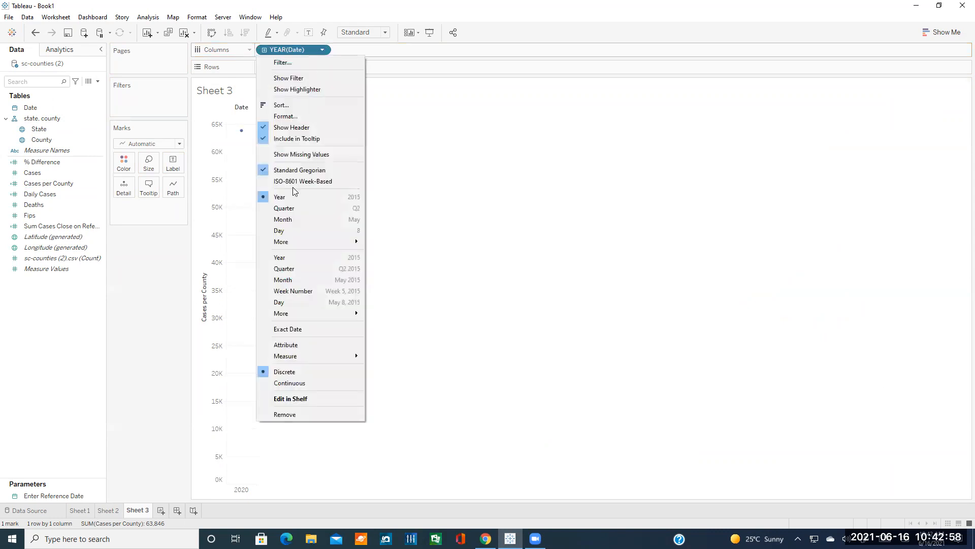
click(294, 302)
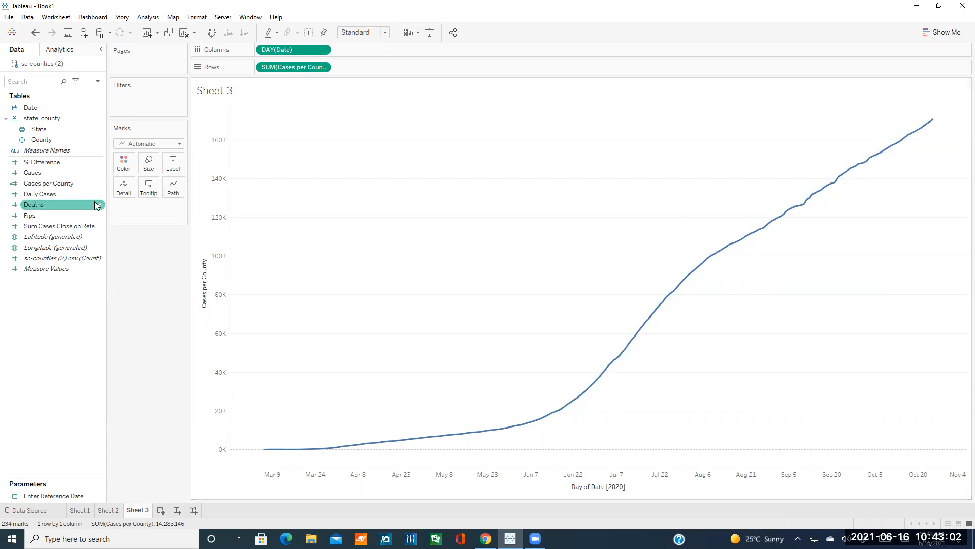
Split the line chart by County and give each county its own color
drag(41, 140, 145, 214)
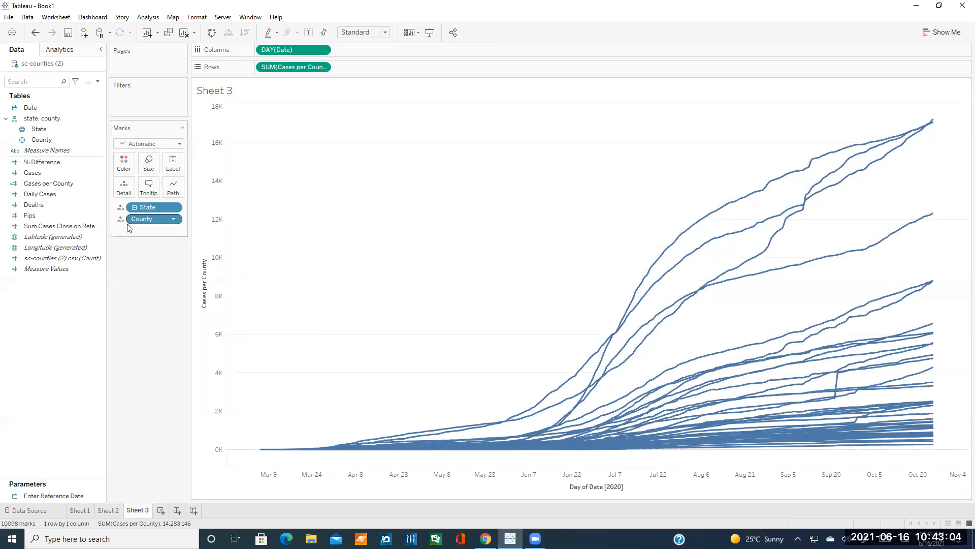
click(120, 219)
click(133, 231)
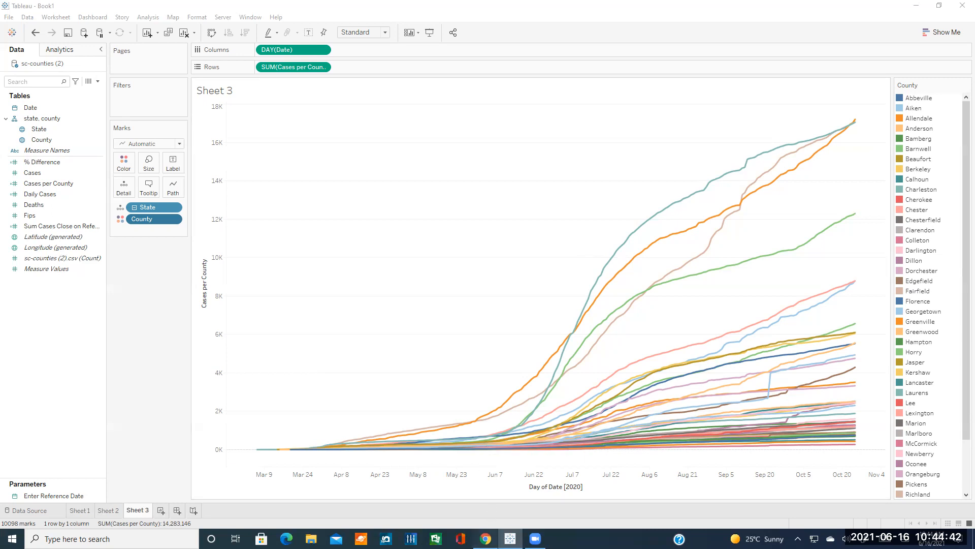
Switch to the workshop page in Chrome, read the LOD expression types and the FIXED LOD section, and return to Tableau
click(485, 539)
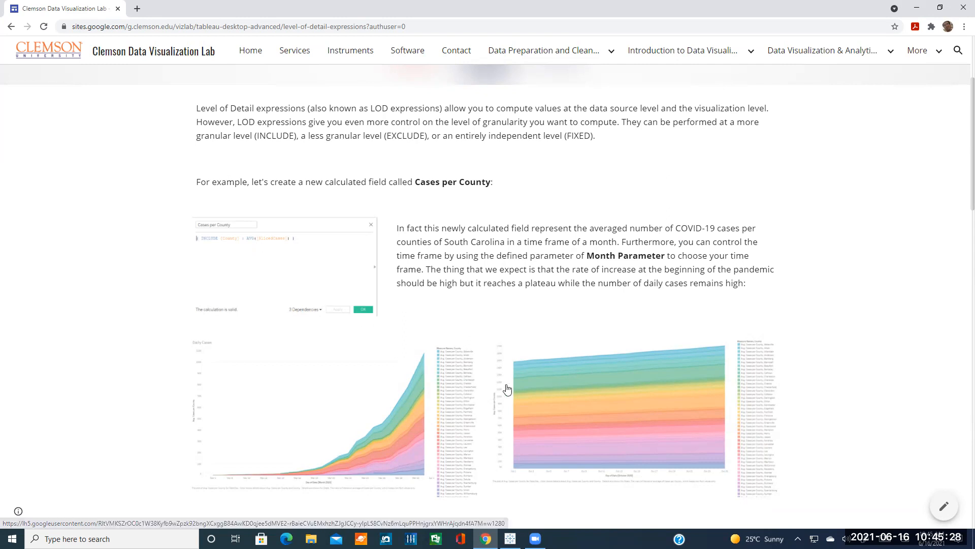
scroll(581, 285, down, 7)
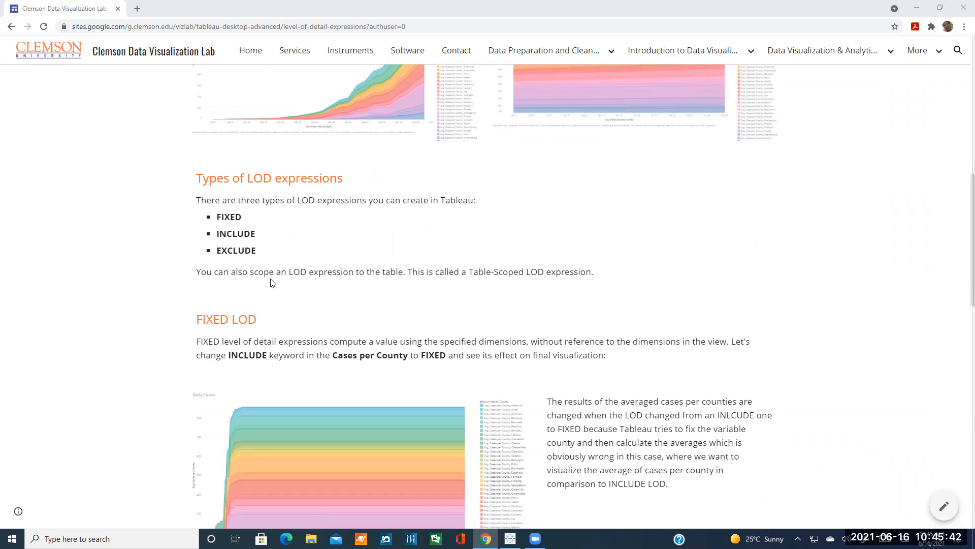
scroll(275, 284, down, 1)
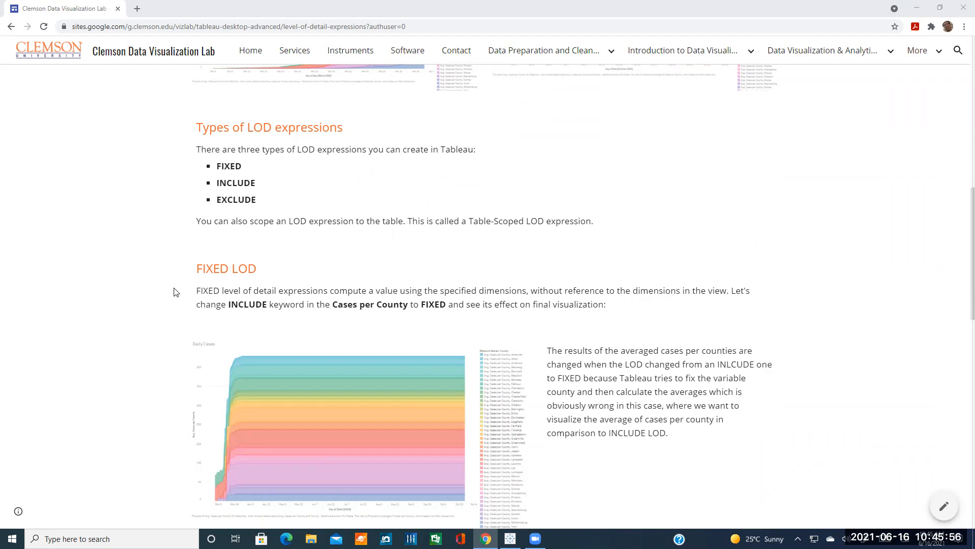
scroll(361, 374, down, 2)
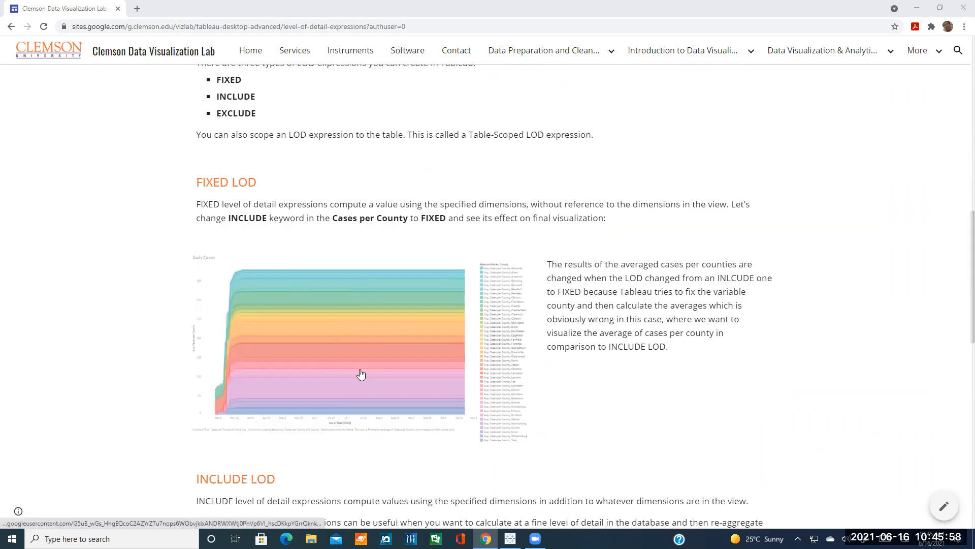
scroll(360, 374, up, 1)
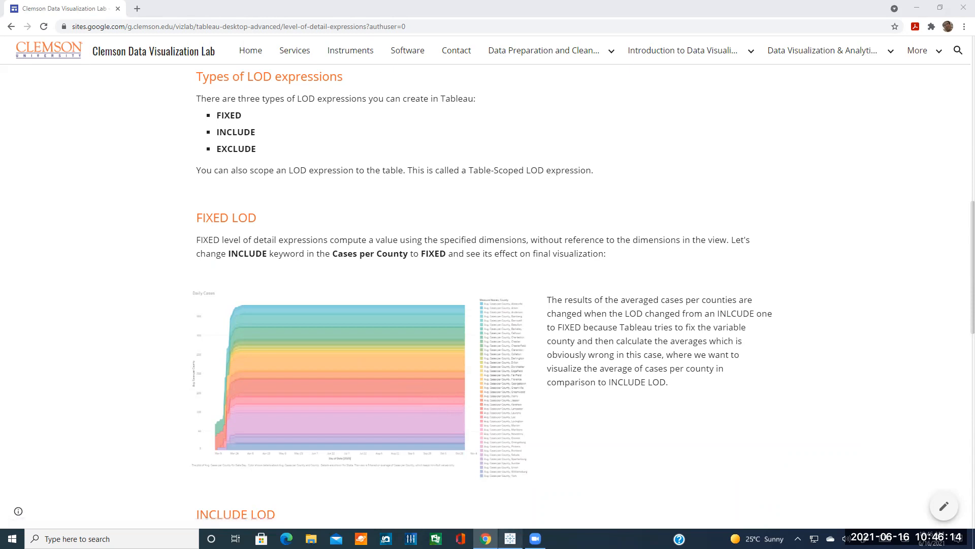
click(510, 538)
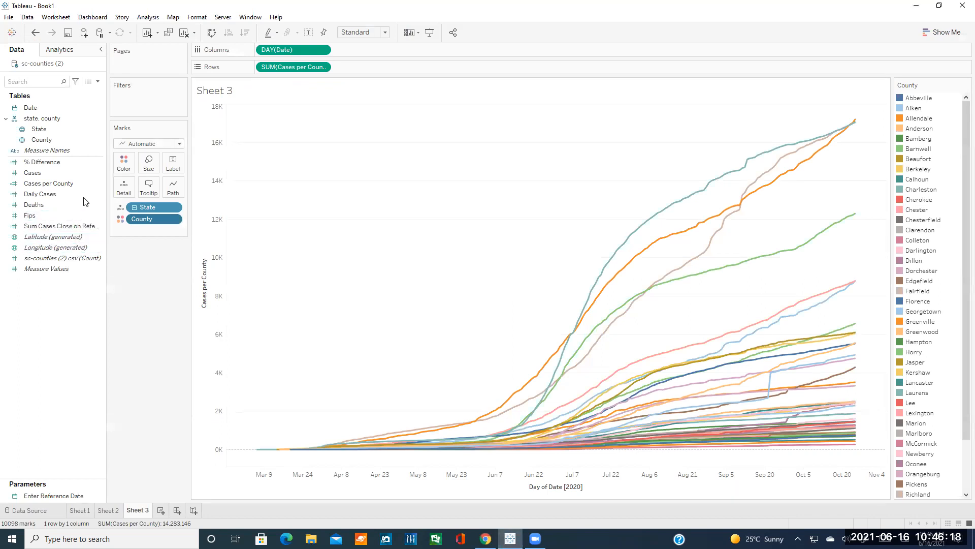
Replace INCLUDE with FIXED in the Cases per County formula, and compare the chart with the FIXED LOD example in Chrome
right_click(68, 184)
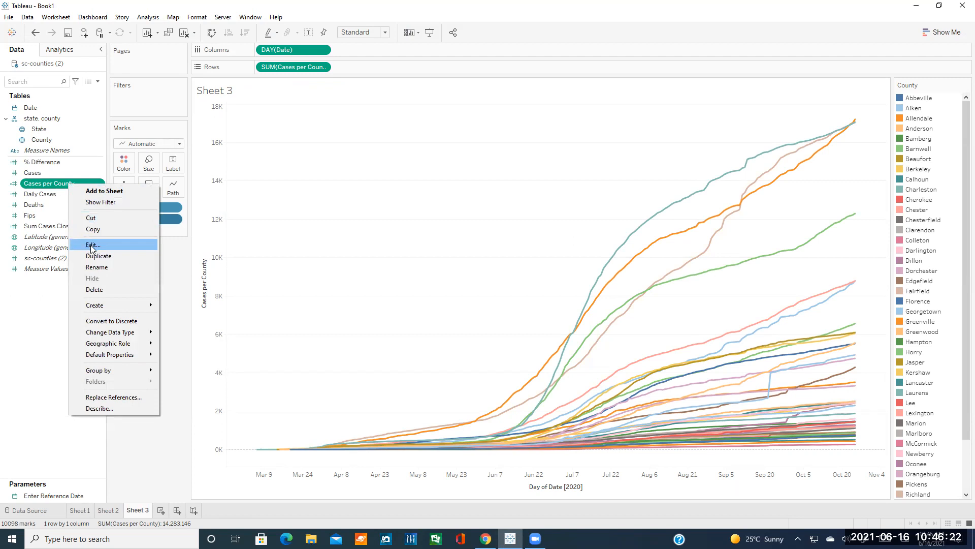
click(90, 245)
double_click(336, 188)
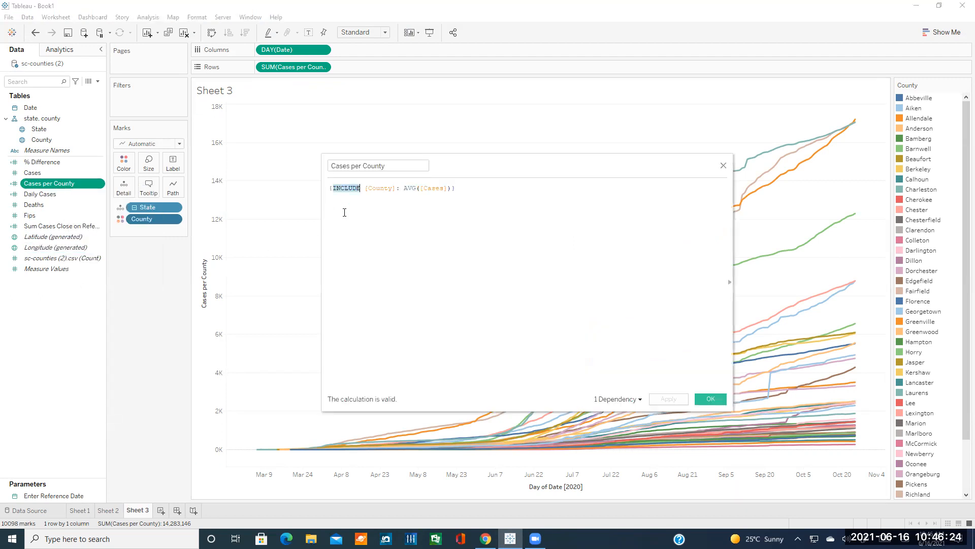
text(FIXED)
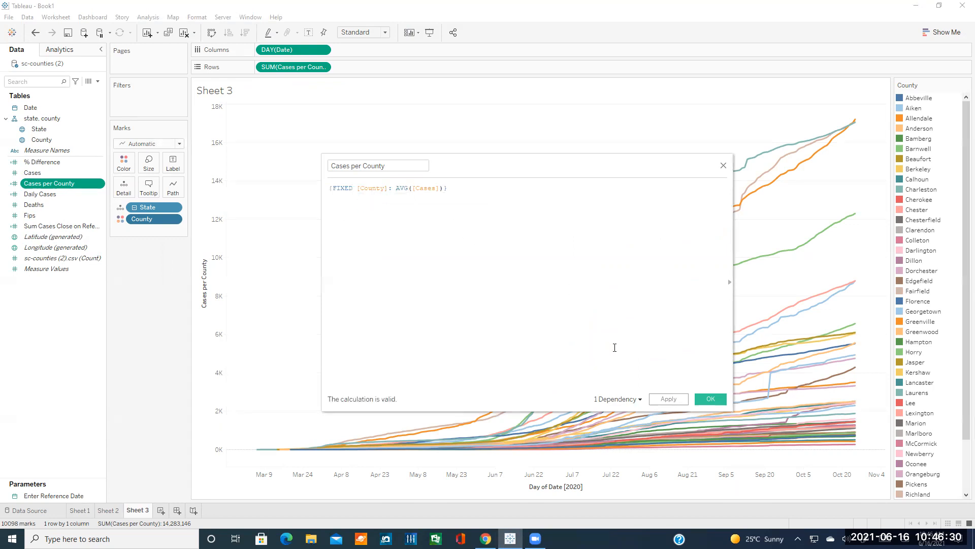
click(710, 399)
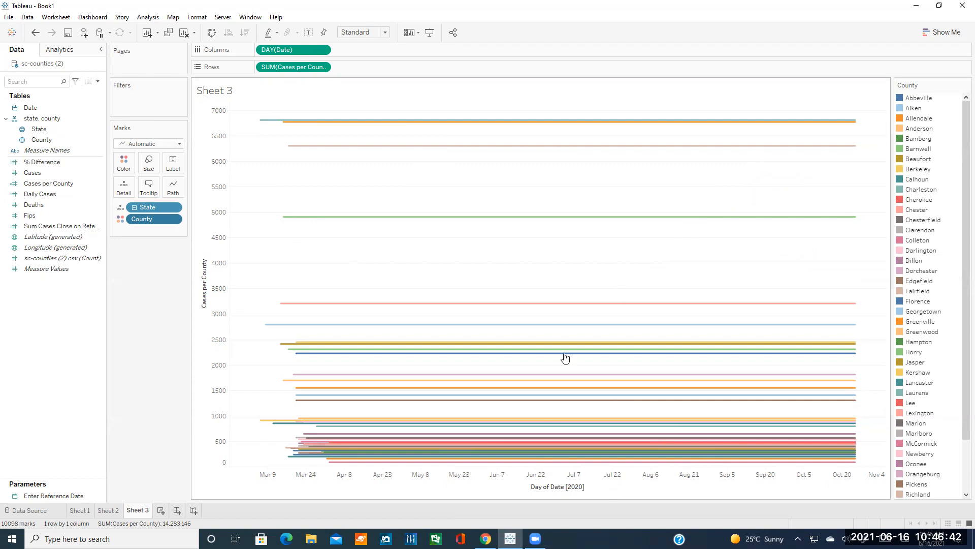
click(486, 539)
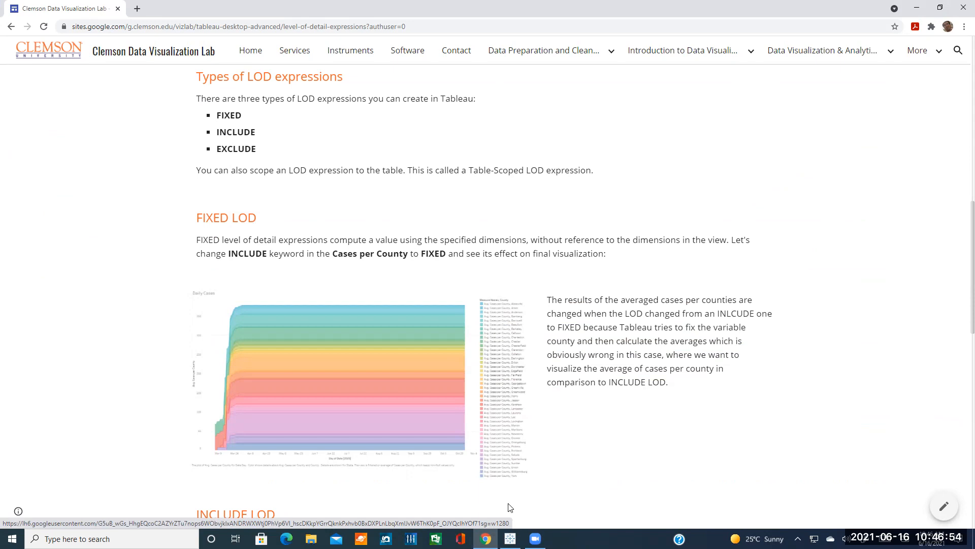
click(510, 538)
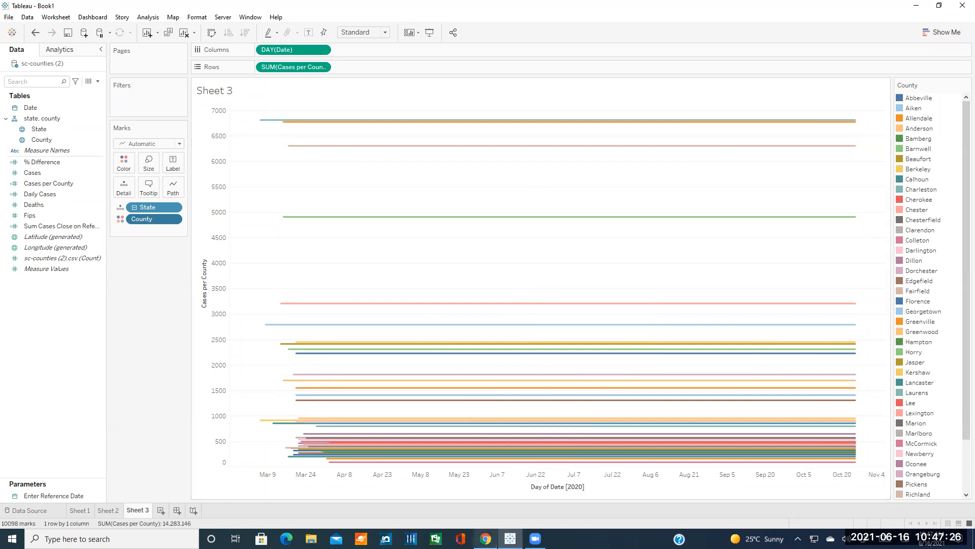
Switch to the workshop page in Chrome and read the INCLUDE LOD, EXCLUDE LOD and Table-Scoped sections
click(486, 538)
scroll(487, 335, down, 8)
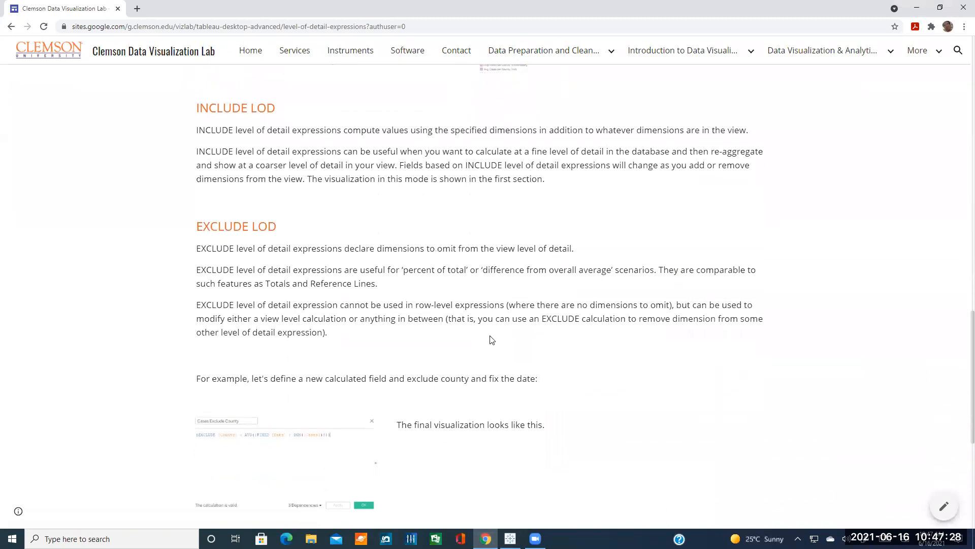
scroll(492, 340, down, 4)
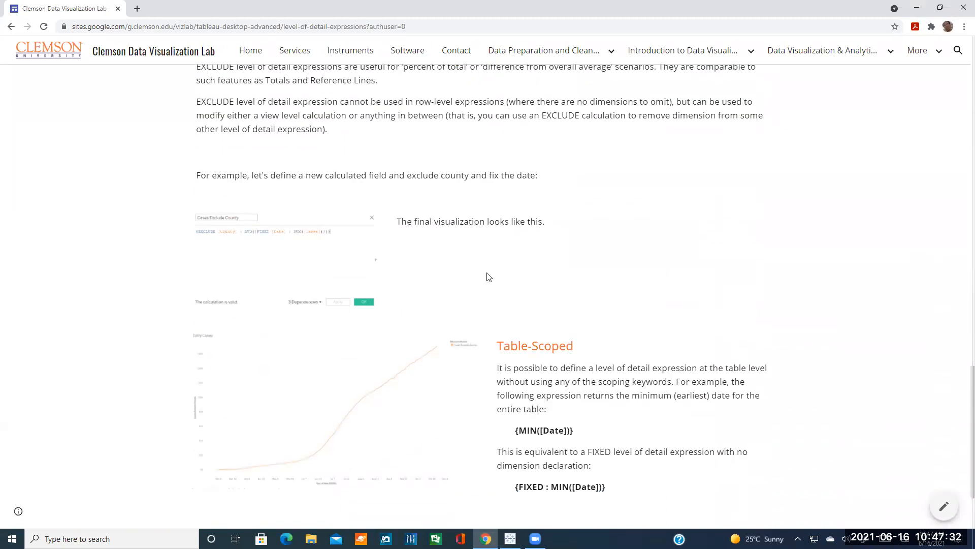
scroll(486, 288, up, 3)
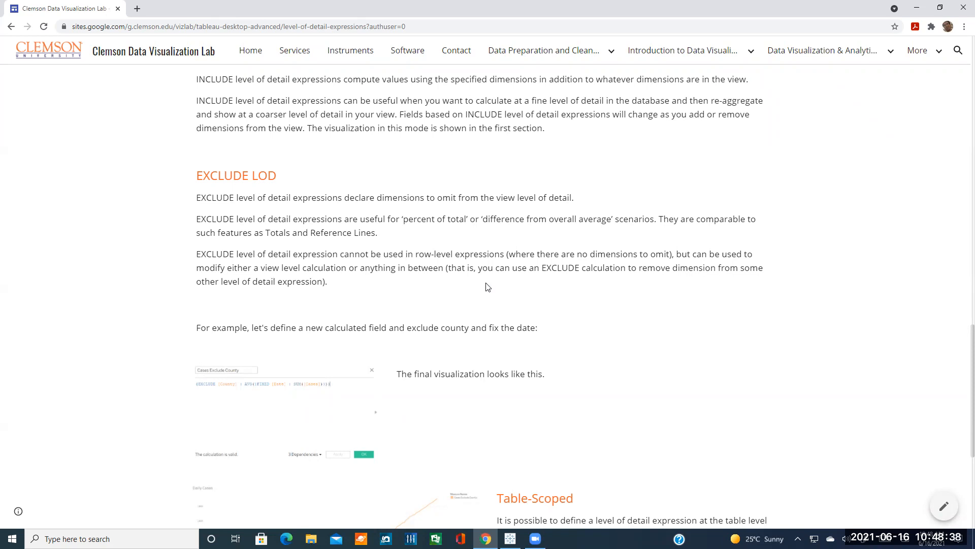
scroll(486, 328, down, 1)
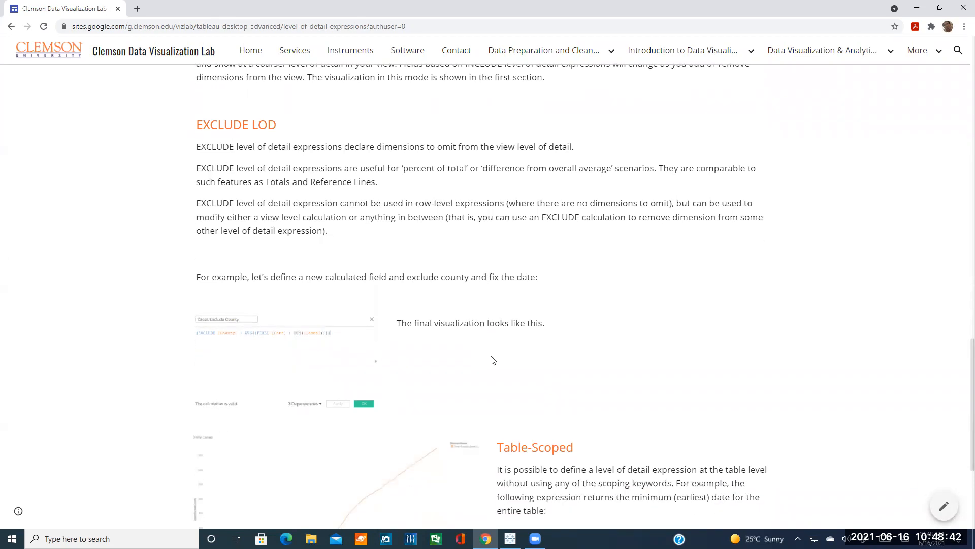
scroll(495, 356, down, 2)
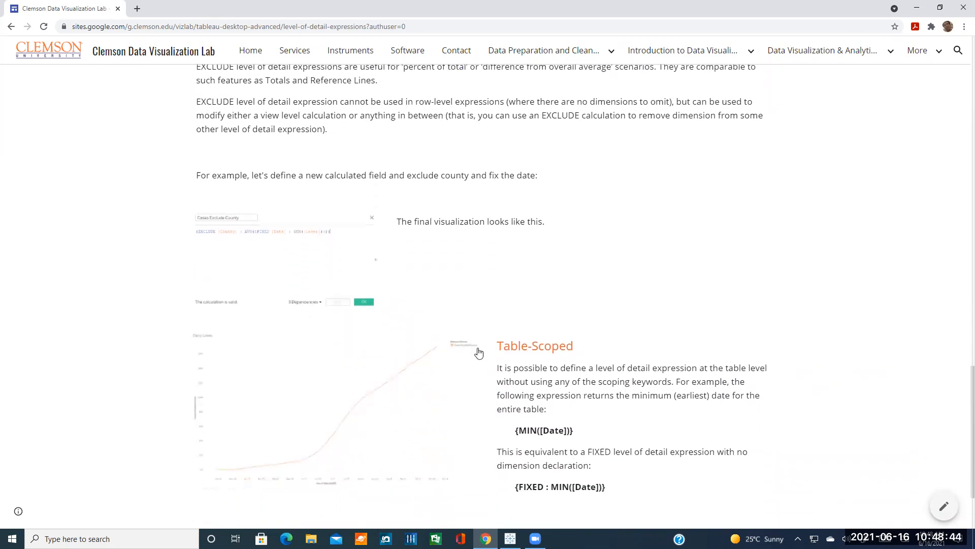
scroll(480, 356, down, 2)
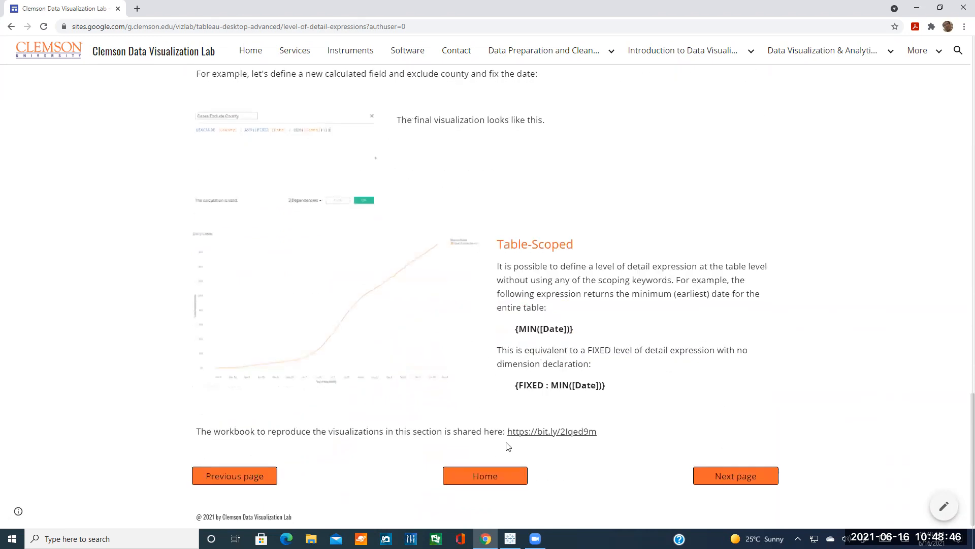
mouse_move(510, 539)
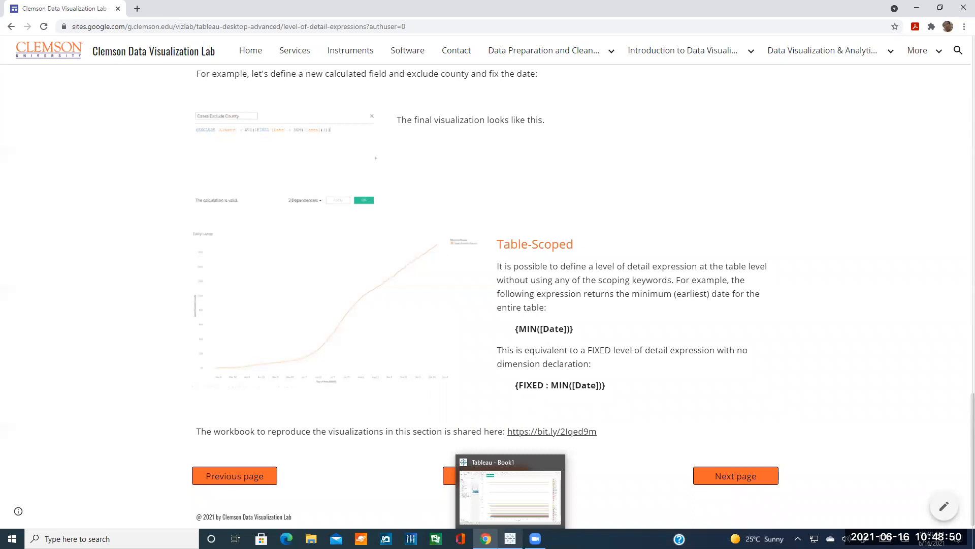
Back in Tableau, replace FIXED with EXCLUDE in the Cases per County formula and apply it to the chart
click(510, 538)
click(48, 184)
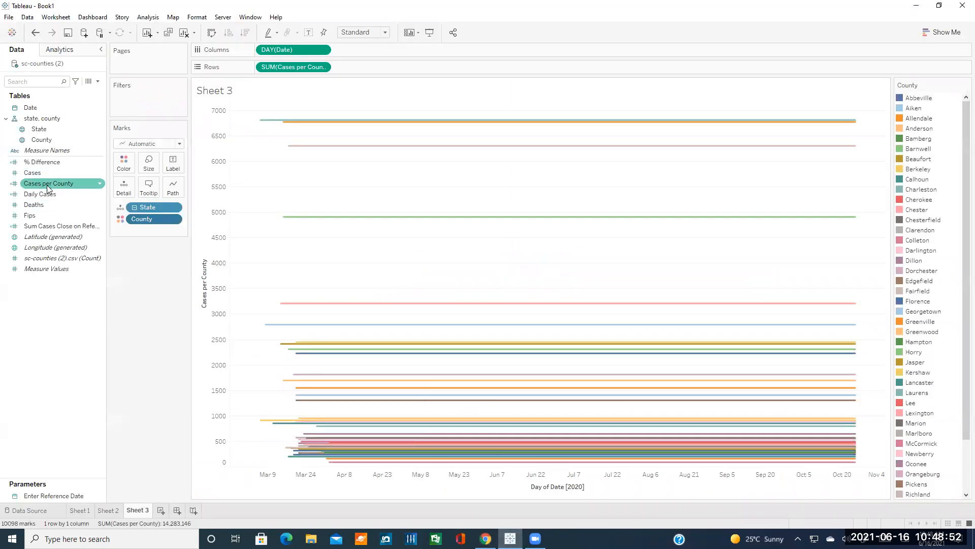
right_click(47, 185)
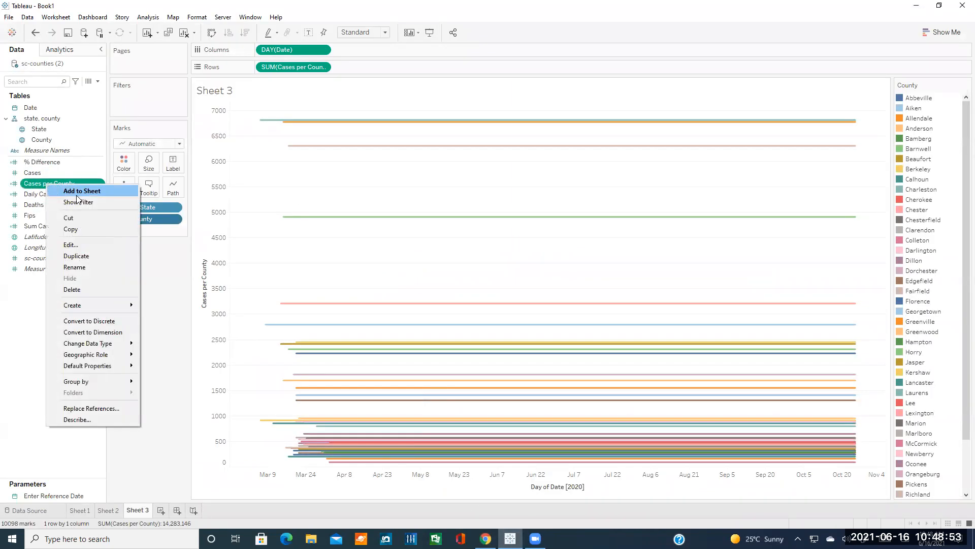
click(71, 245)
double_click(342, 188)
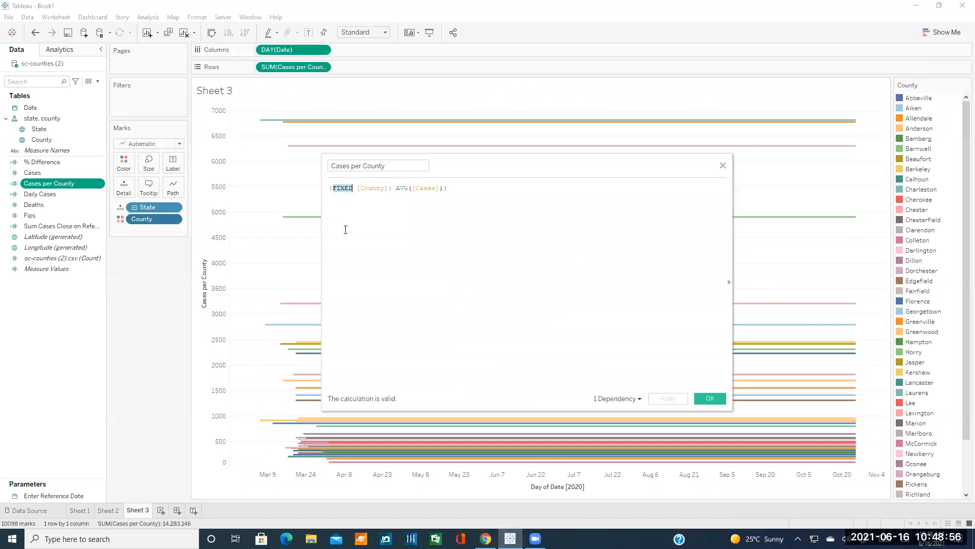
text(EXCLUI)
key(BackSpace)
key(BackSpace)
key(Return)
key(BackSpace)
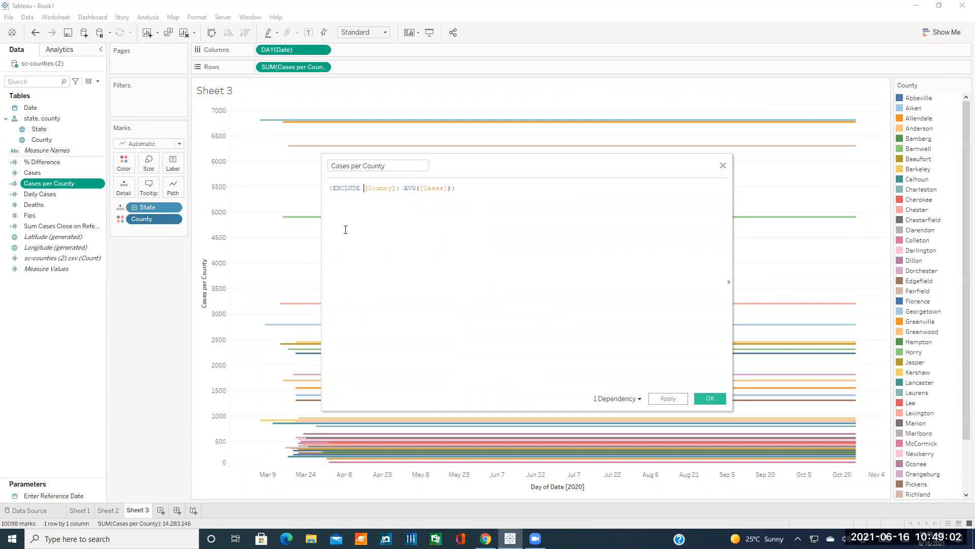
click(709, 399)
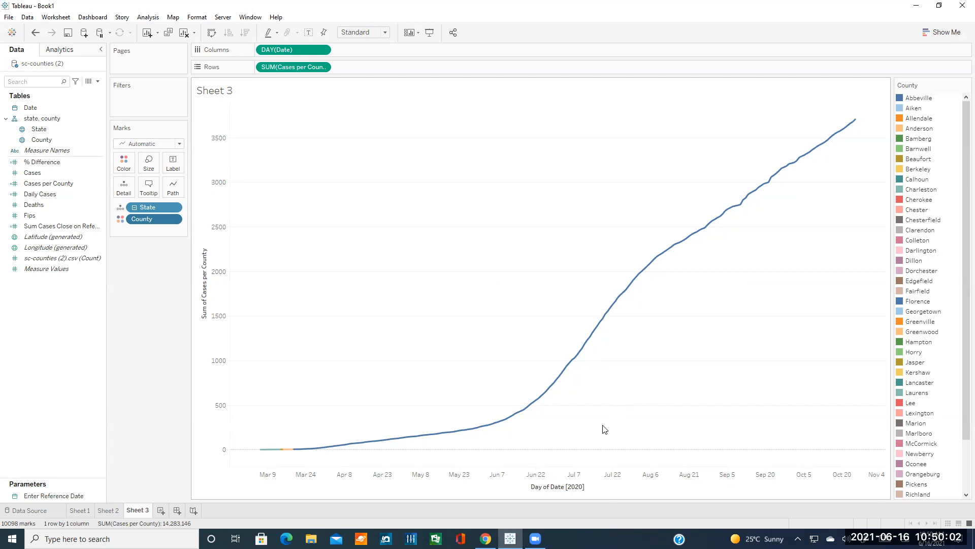
Switch to Chrome and study the Table-Scoped section's {MIN([Date])} expression and its FIXED equivalent
click(486, 538)
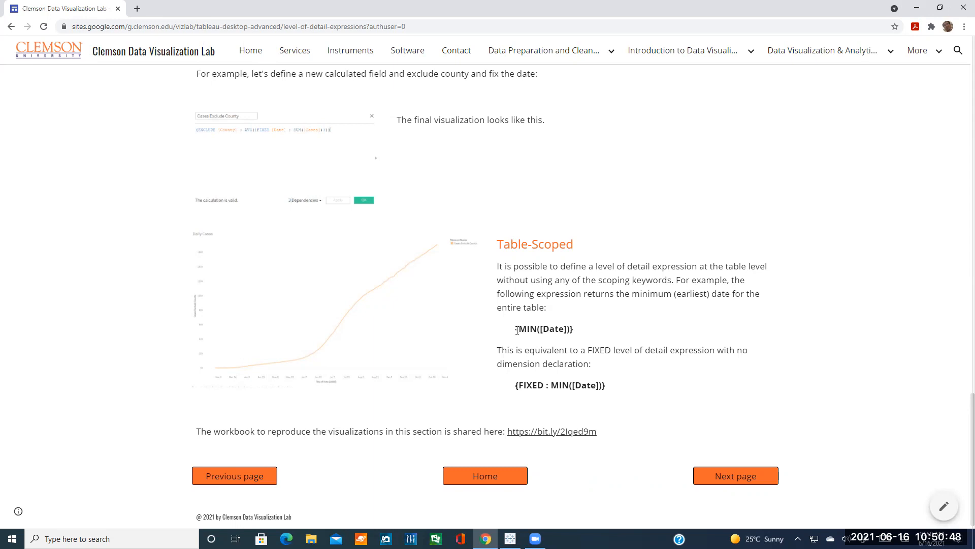
drag(570, 329, 573, 331)
click(565, 330)
drag(518, 328, 573, 328)
double_click(532, 386)
drag(518, 329, 574, 328)
click(628, 429)
Return to Tableau and change EXCLUDE to INCLUDE in the Cases per County formula
click(510, 538)
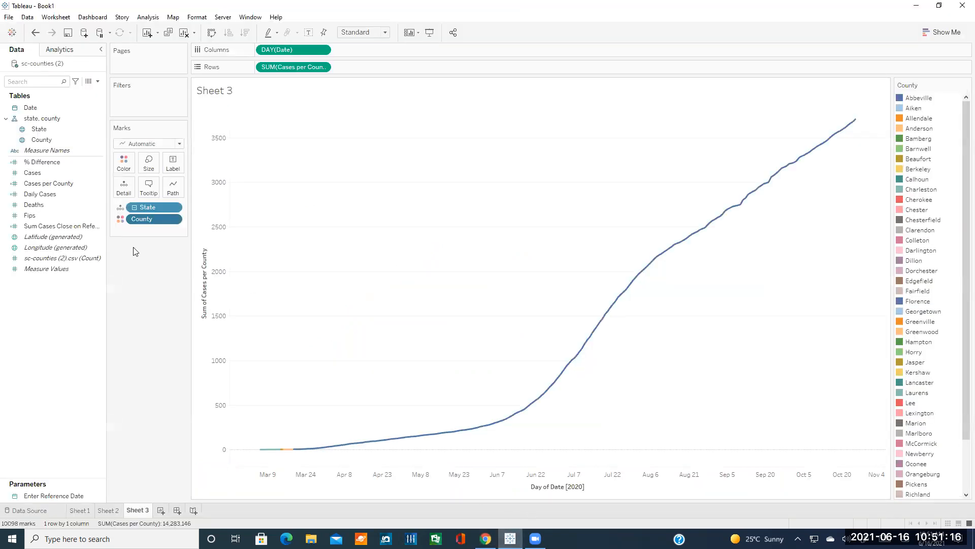
click(52, 174)
right_click(53, 177)
right_click(53, 184)
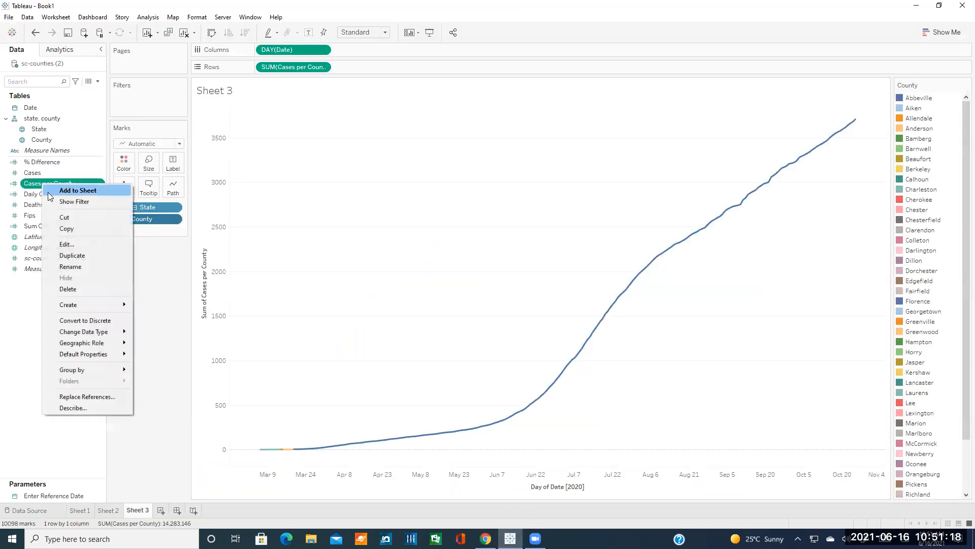
click(66, 244)
double_click(348, 189)
text(INCLUDE)
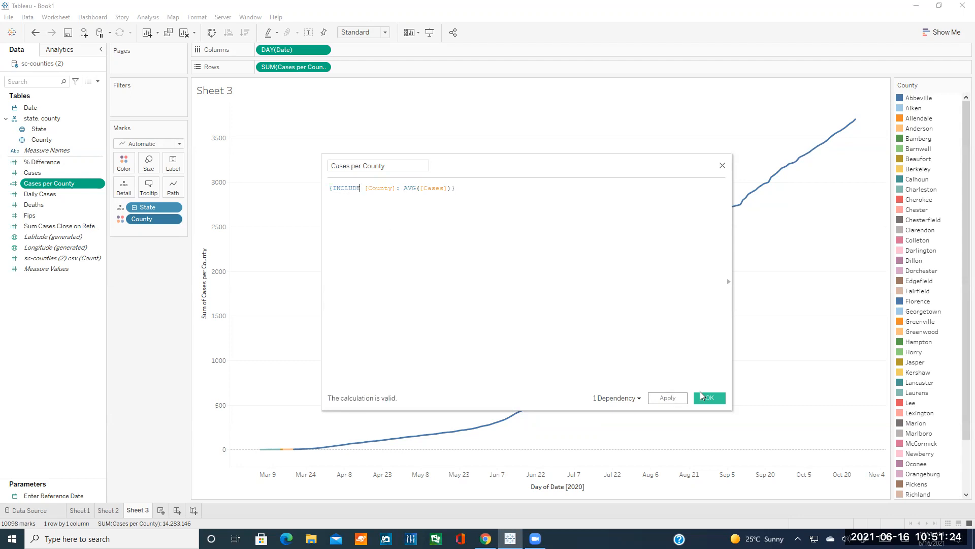
click(707, 398)
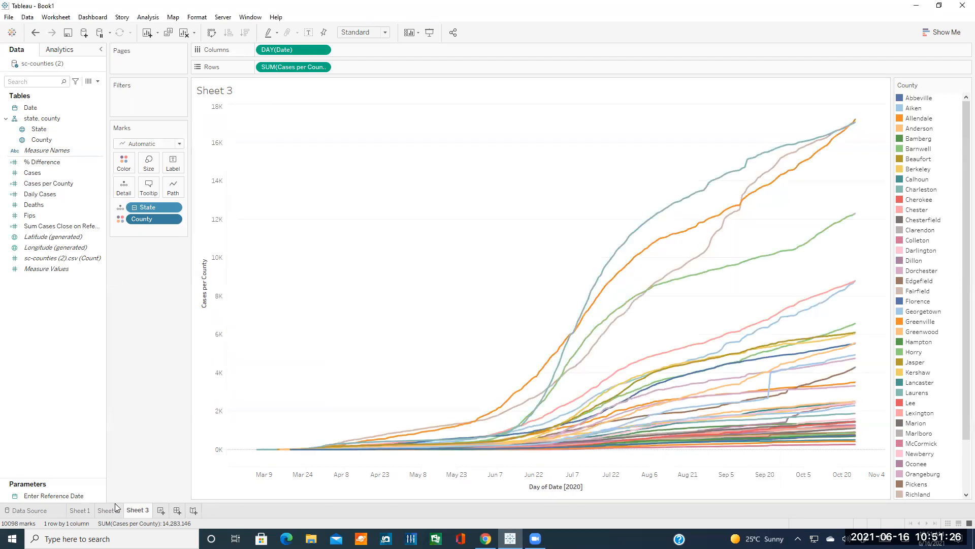
Look at Sheet 2, return to Sheet 3, and review the {MIN([Date])} and {FIXED : MIN([Date])} expressions on the workshop page in Chrome
click(108, 511)
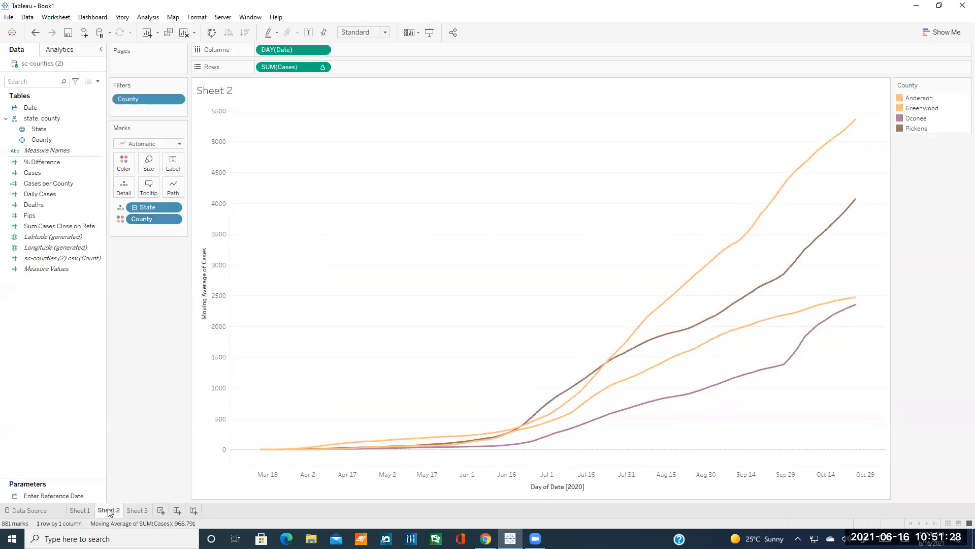
click(135, 512)
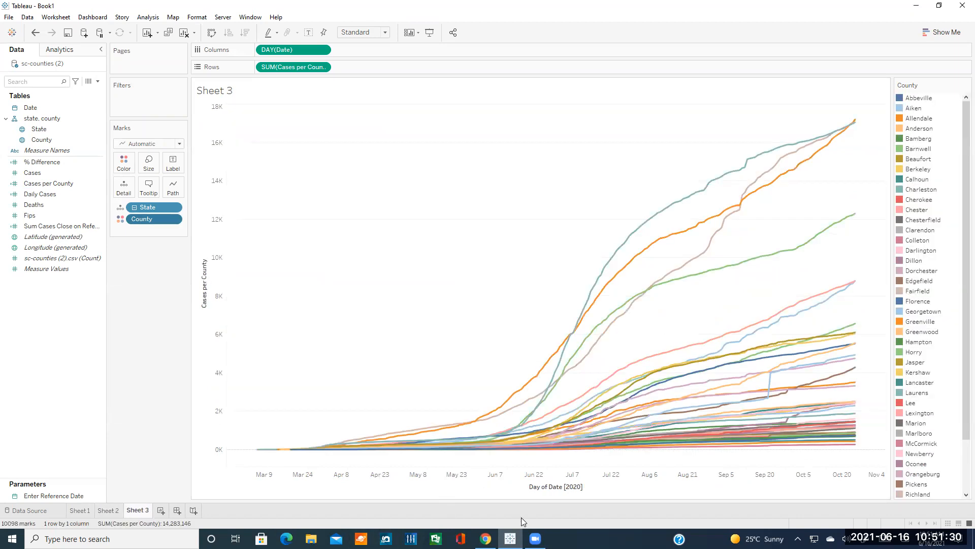
mouse_move(506, 419)
click(485, 538)
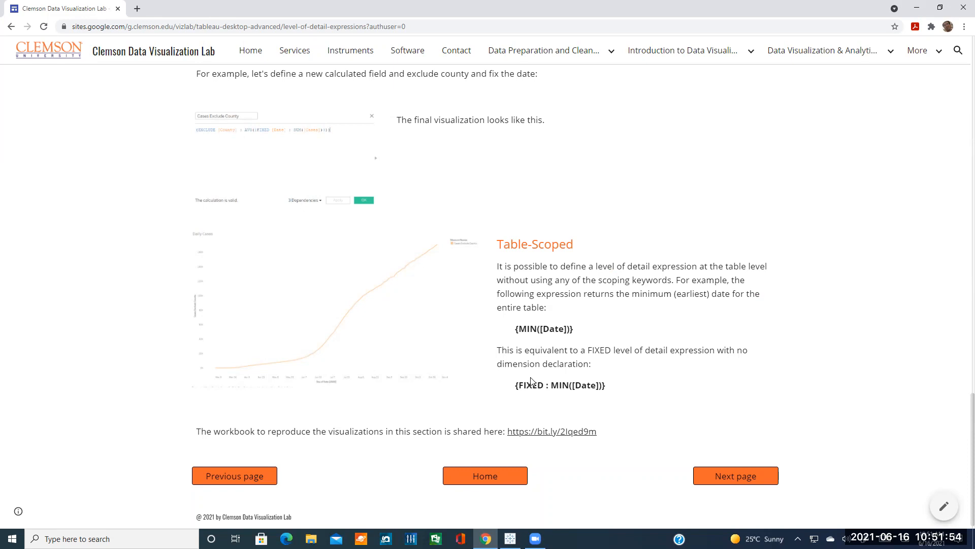
drag(515, 328, 579, 331)
drag(515, 385, 609, 385)
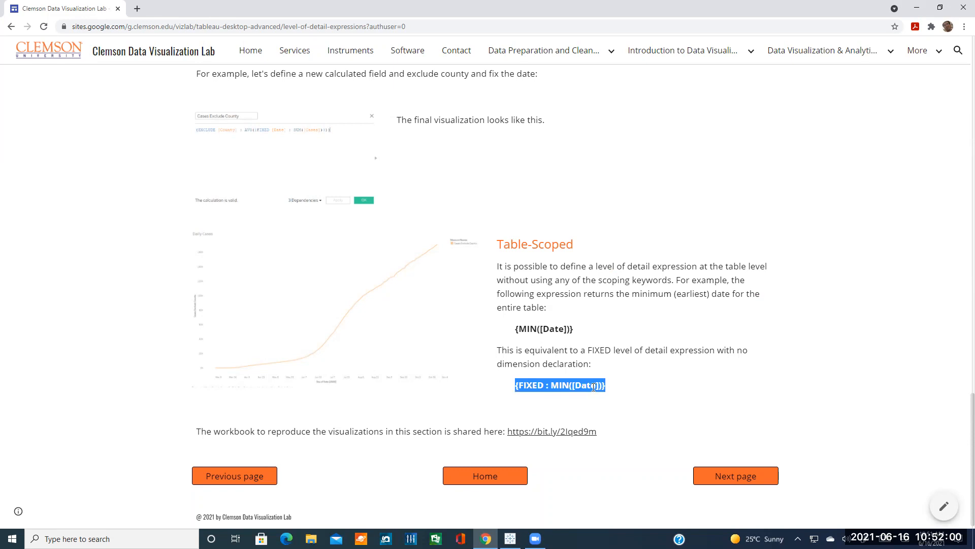
click(548, 381)
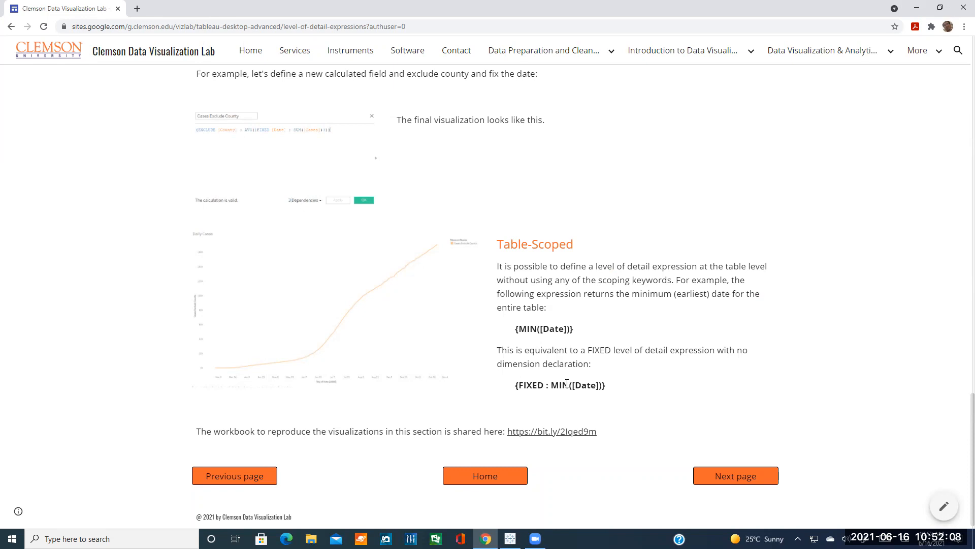
Open the workshop's next page, Advanced Chart Types, and read the Motion Chart instructions and example
mouse_move(659, 63)
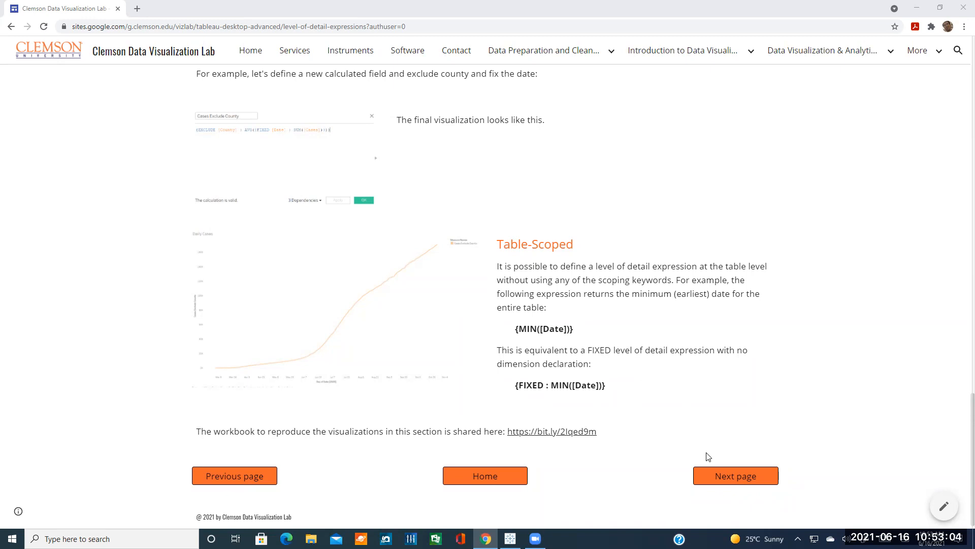
click(711, 475)
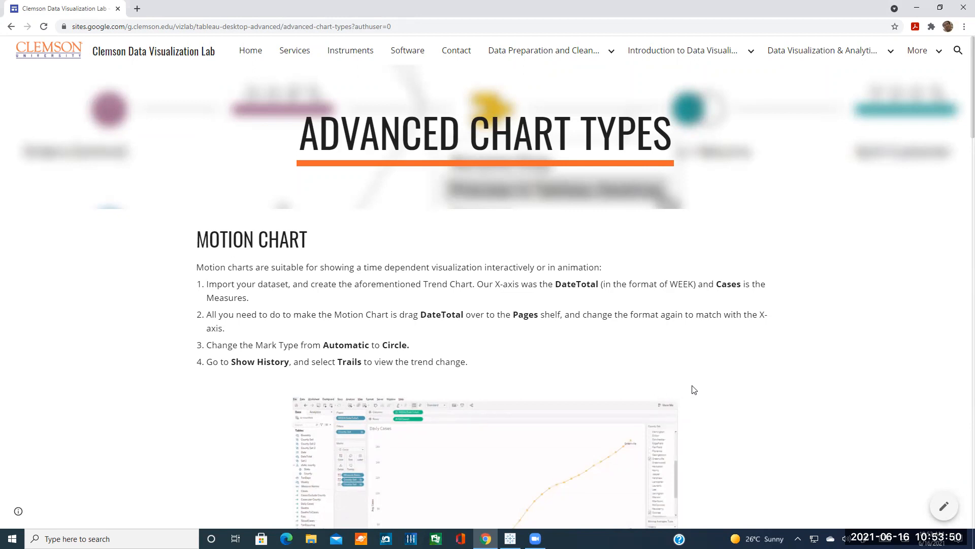
scroll(694, 389, down, 1)
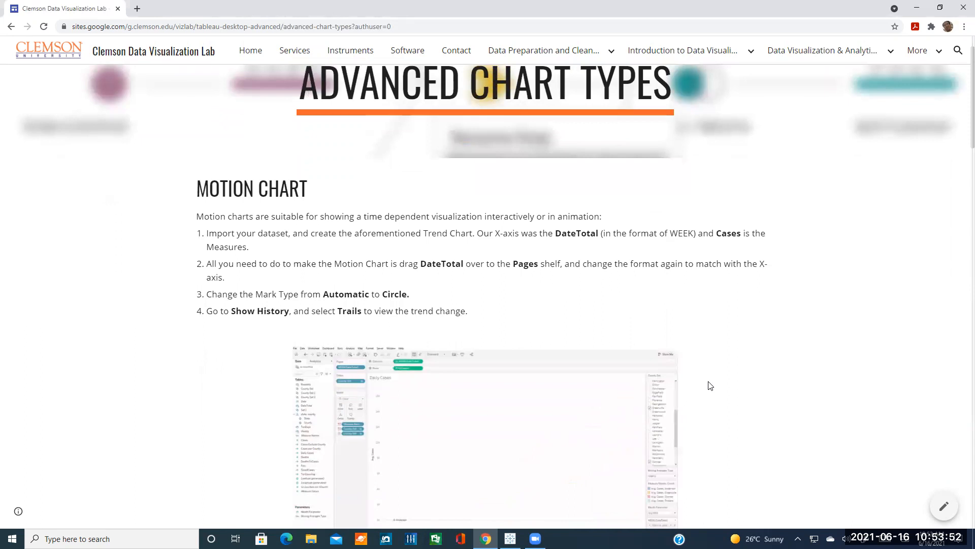
scroll(708, 384, up, 1)
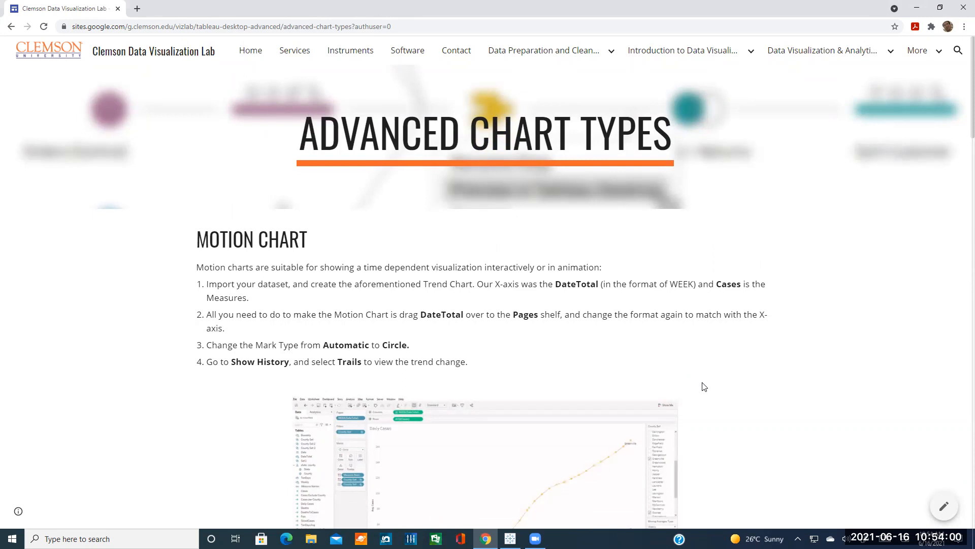
scroll(653, 330, down, 2)
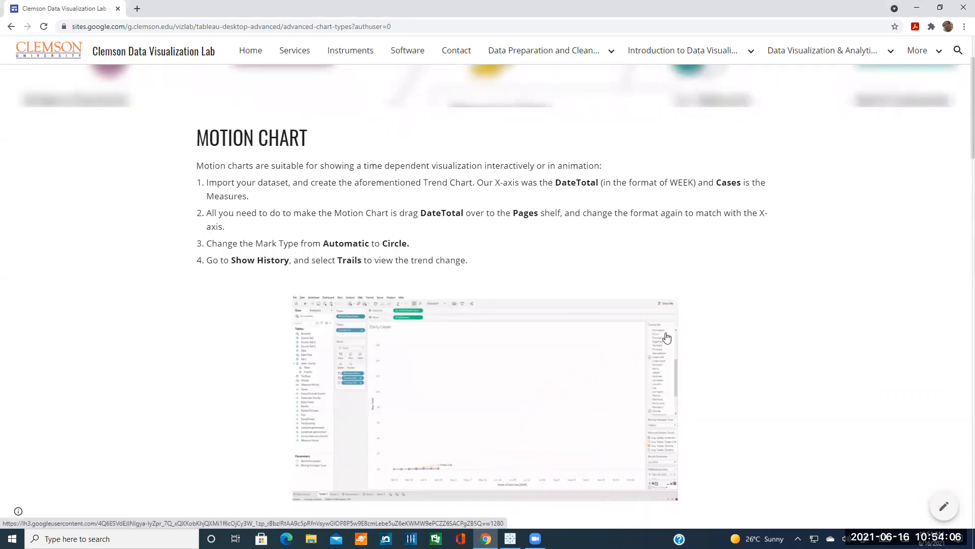
scroll(563, 319, down, 2)
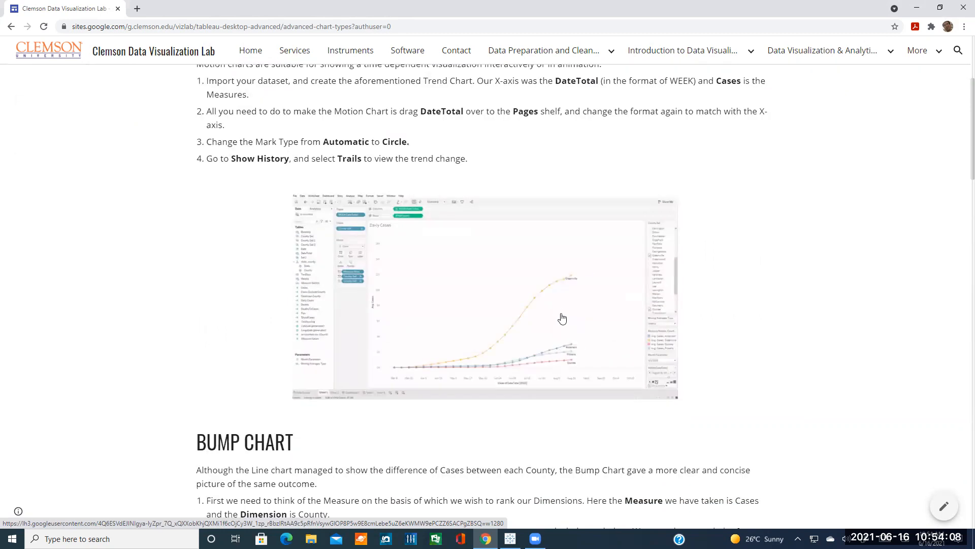
scroll(605, 267, up, 2)
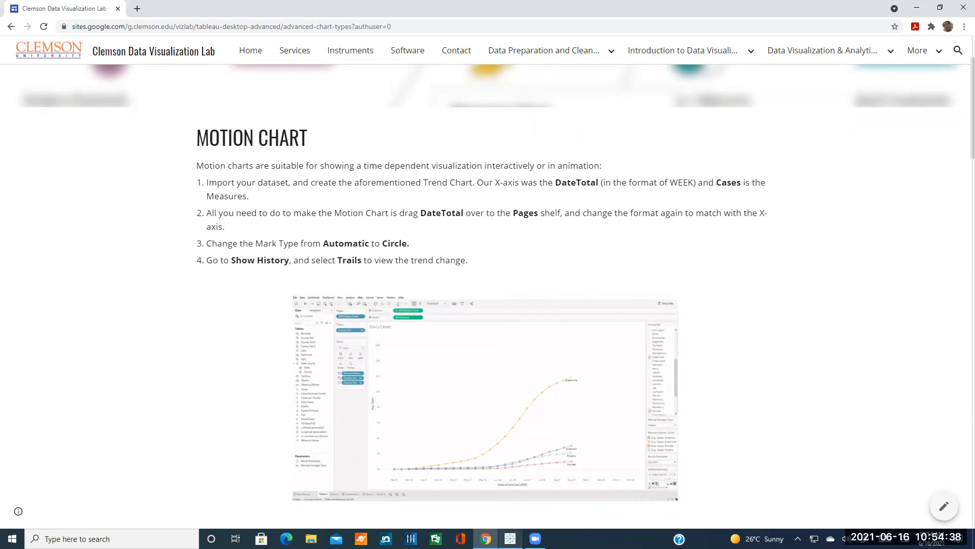
Switch to Tableau, add a new worksheet, and plot Cases against Date as a continuous day-level line chart
key(alt+Tab)
click(158, 509)
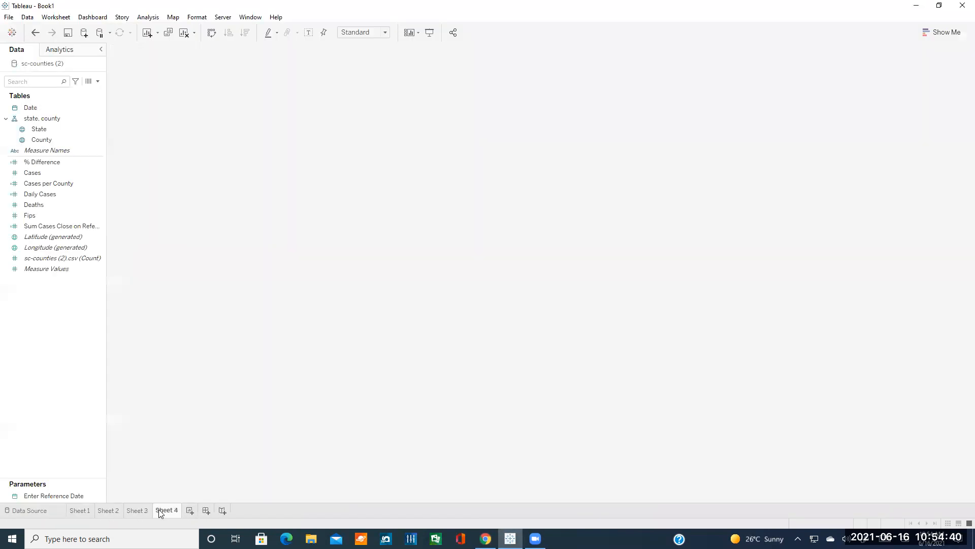
drag(40, 172, 289, 70)
drag(67, 105, 320, 53)
click(322, 50)
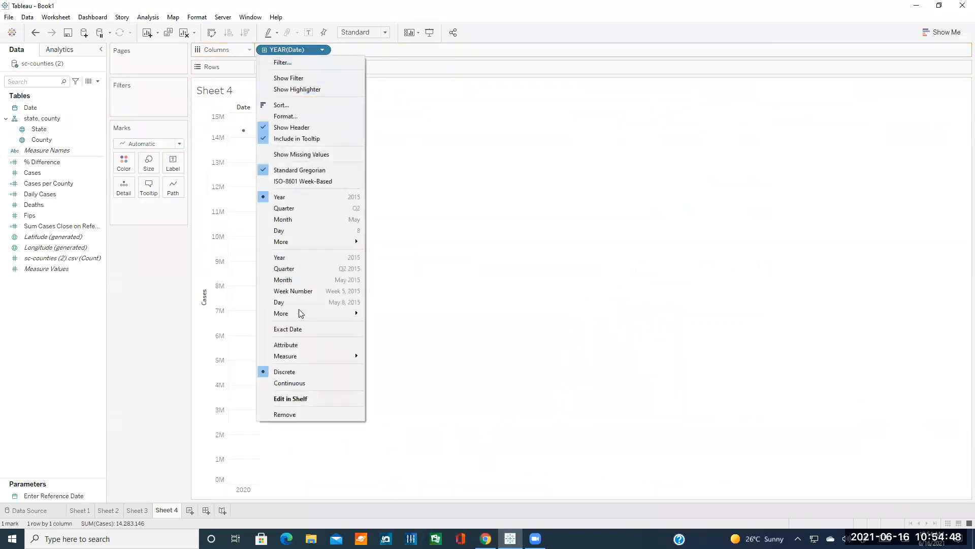
click(310, 302)
Split the Cases line chart by County with a separate color for each, and check the Motion Chart instructions in Chrome
drag(41, 139, 136, 225)
click(120, 219)
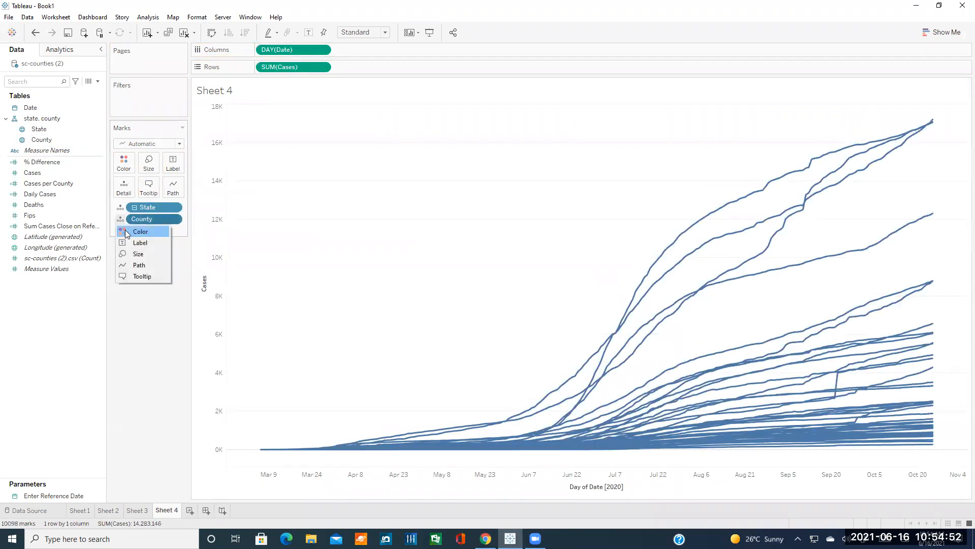
click(134, 233)
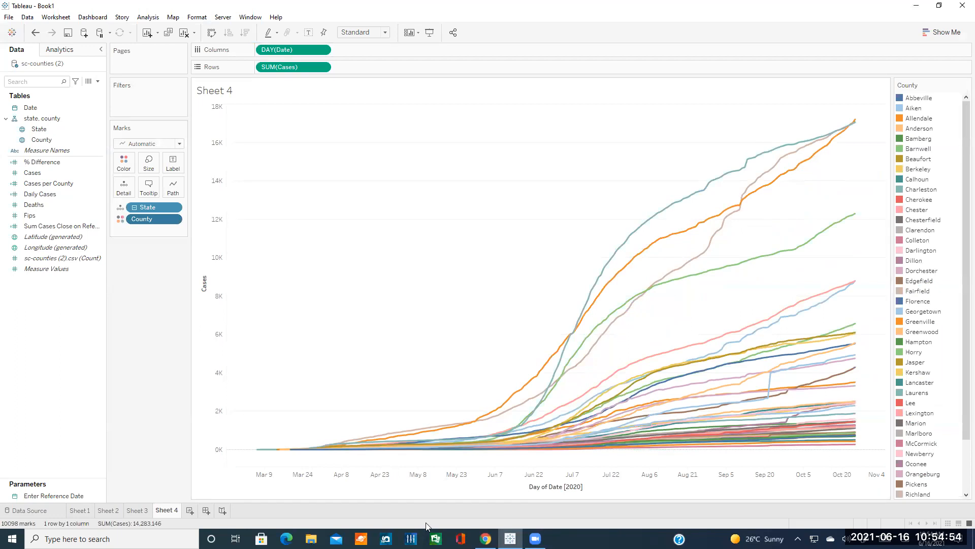
key(alt+Tab)
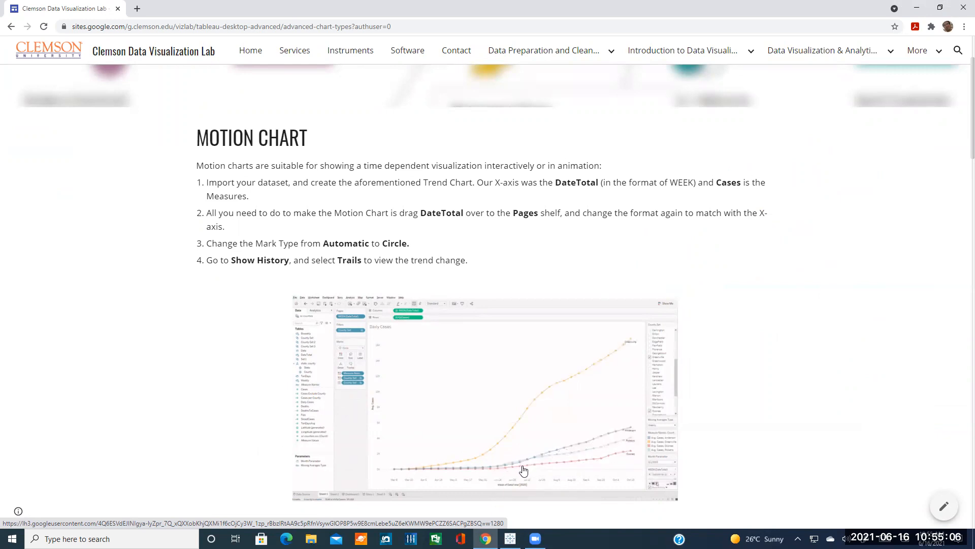
click(510, 539)
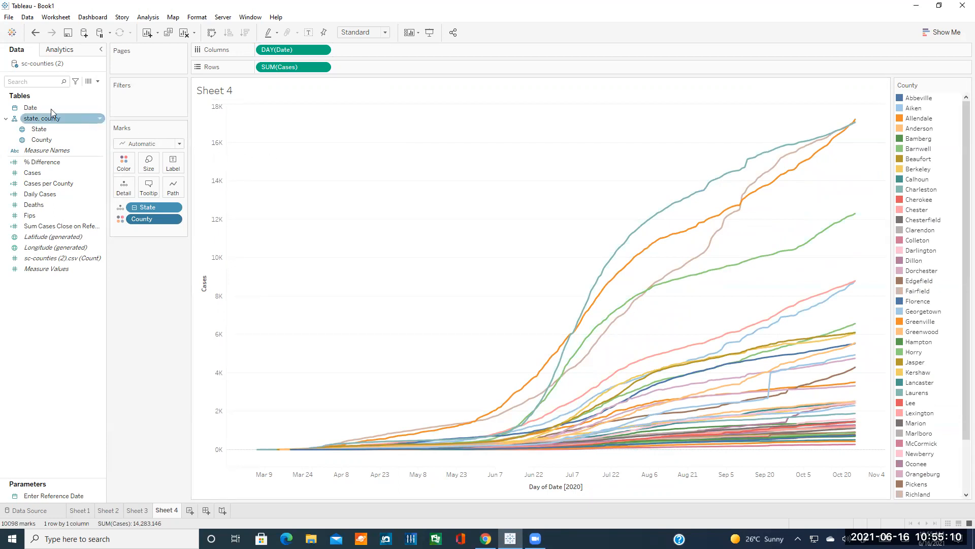
Add Date to Pages and set it to the full-date Day level to match the chart's date axis
drag(50, 108, 148, 65)
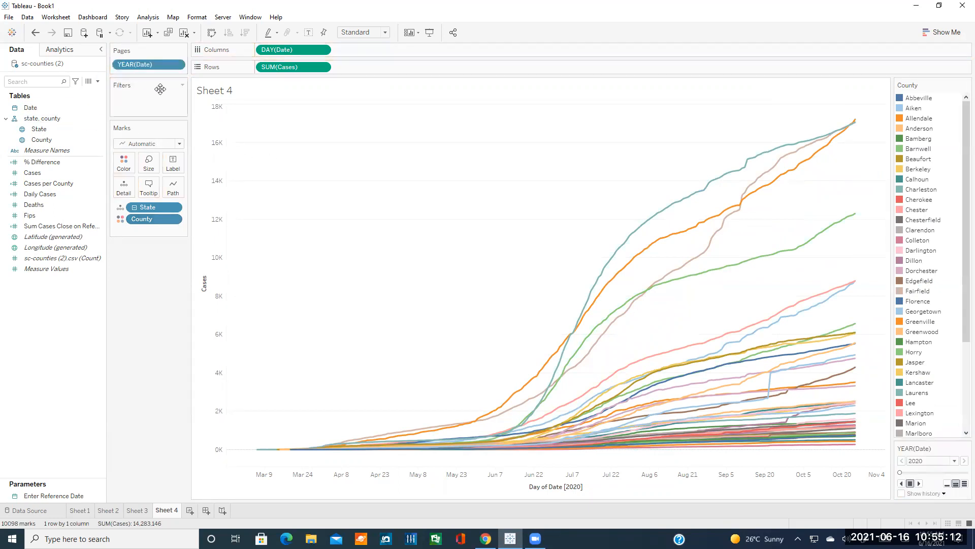
click(177, 66)
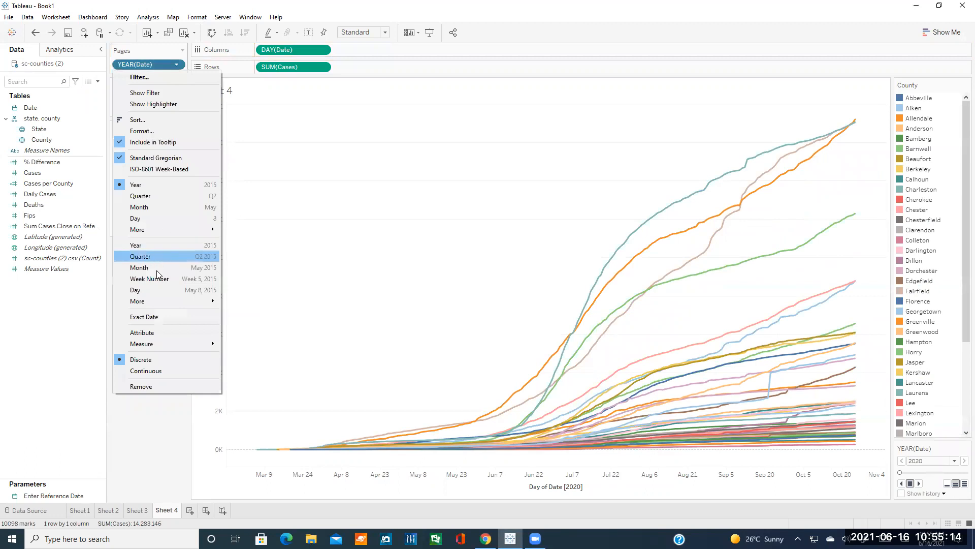
click(153, 289)
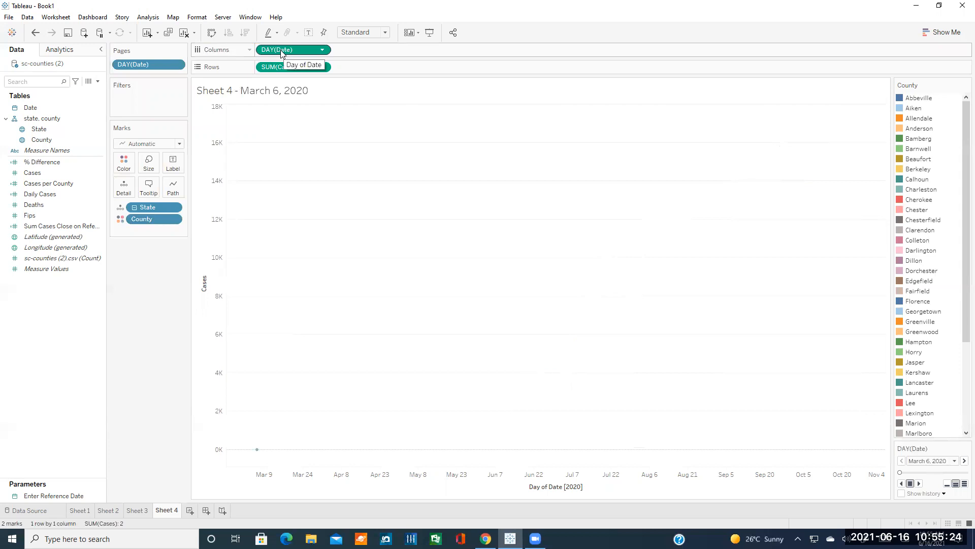
Review the paging Date's format options and playback card options, checking them against the Motion Chart instructions in Chrome before returning to Tableau
click(177, 64)
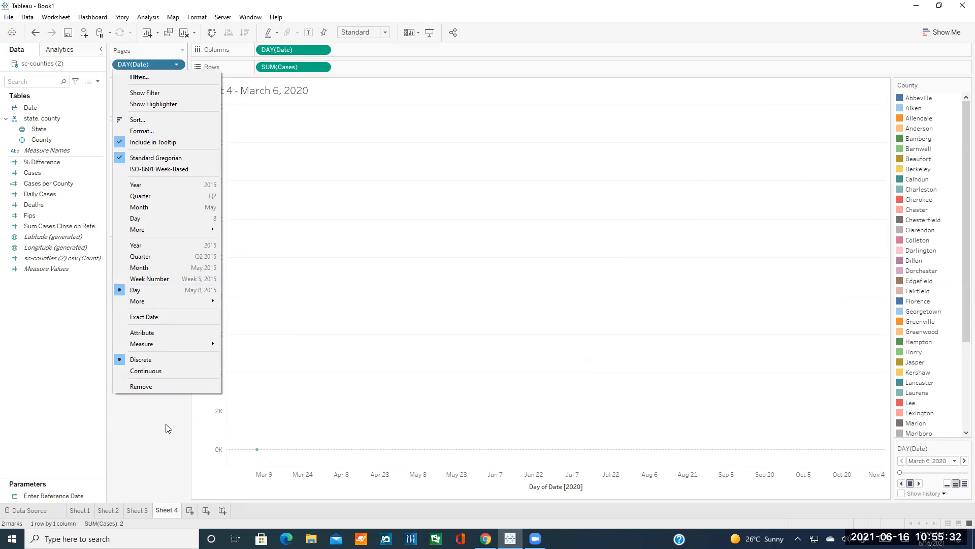
click(148, 438)
click(486, 539)
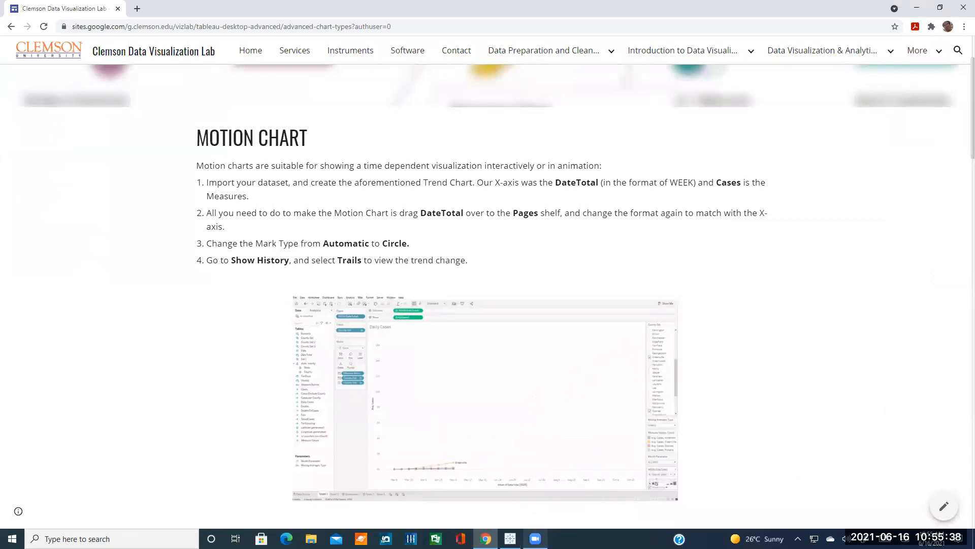
click(510, 538)
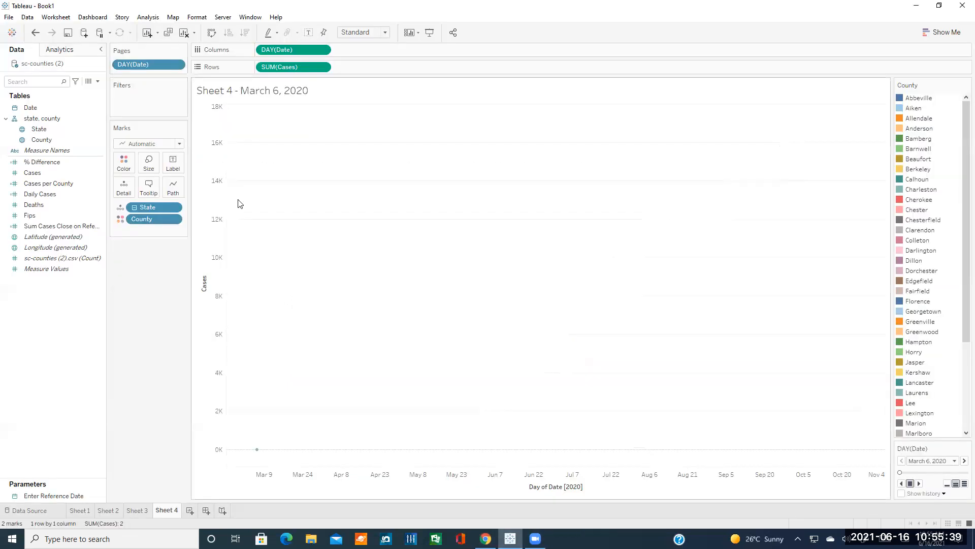
click(177, 64)
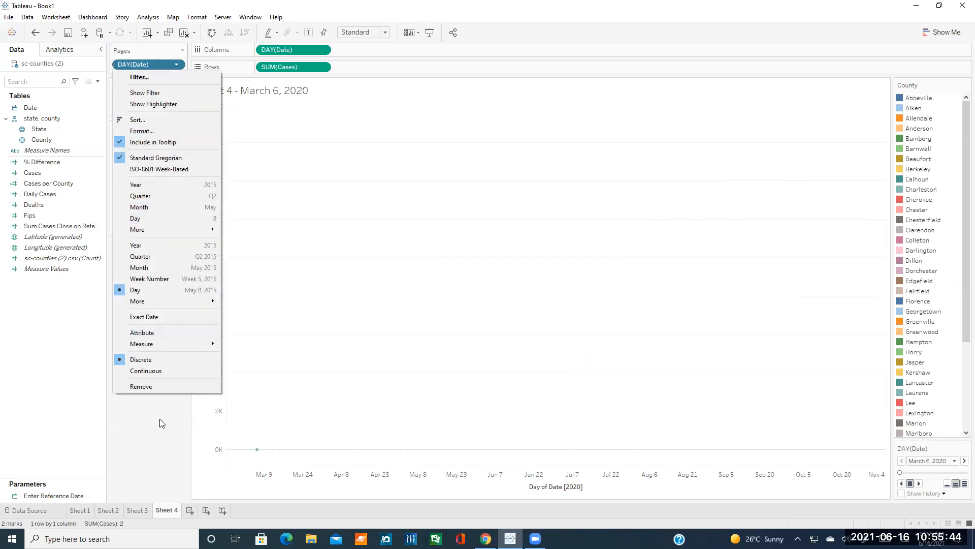
click(497, 425)
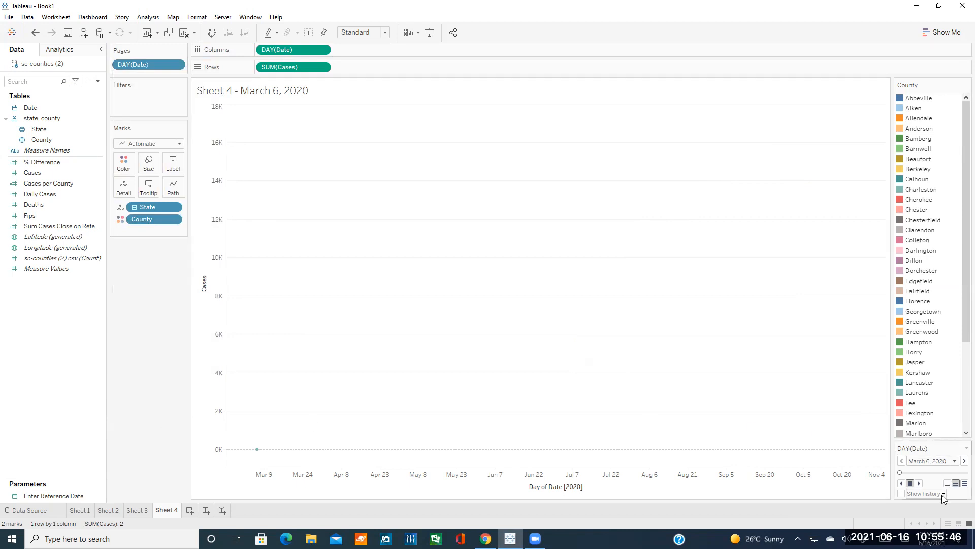
click(965, 449)
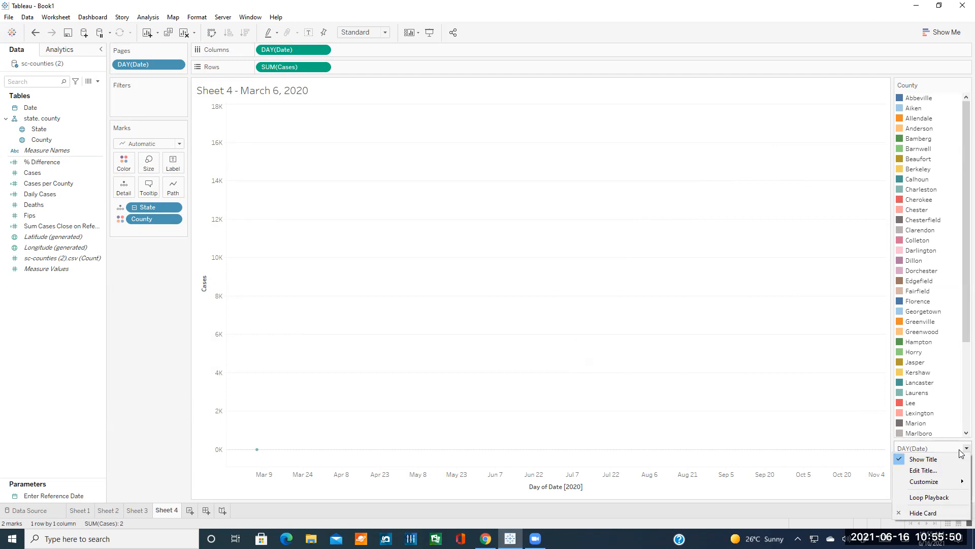
click(486, 538)
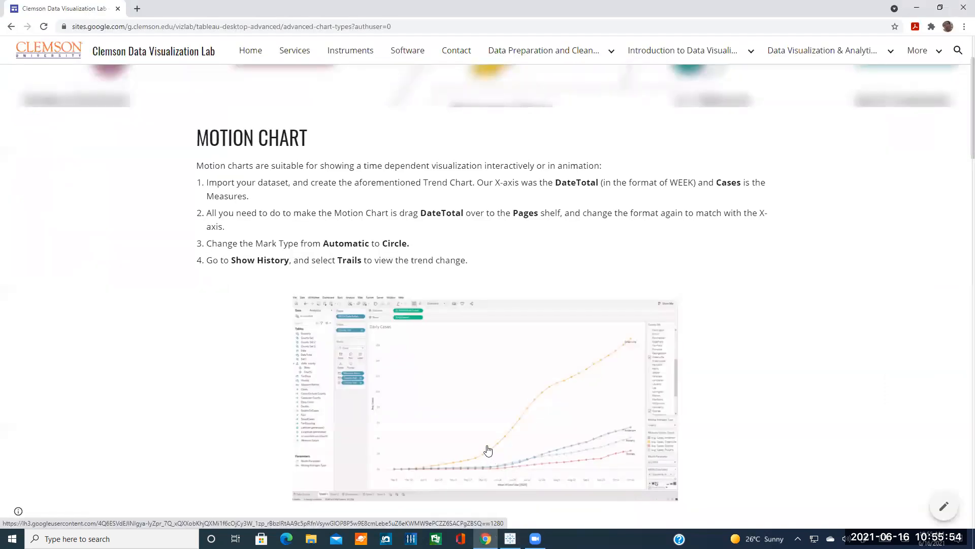
key(alt+Tab)
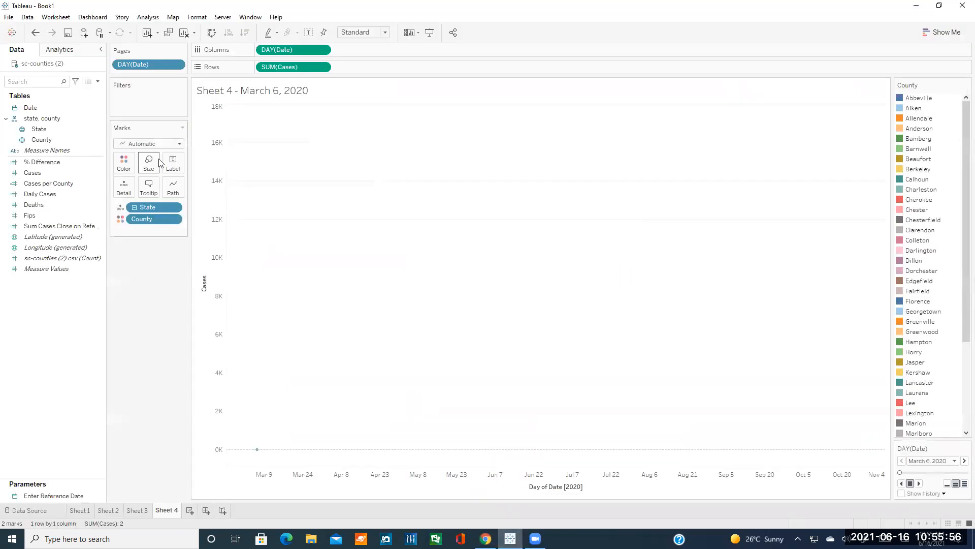
Change the mark type to Circle, play the day-by-day animation, and return it to March 6, 2020
click(179, 144)
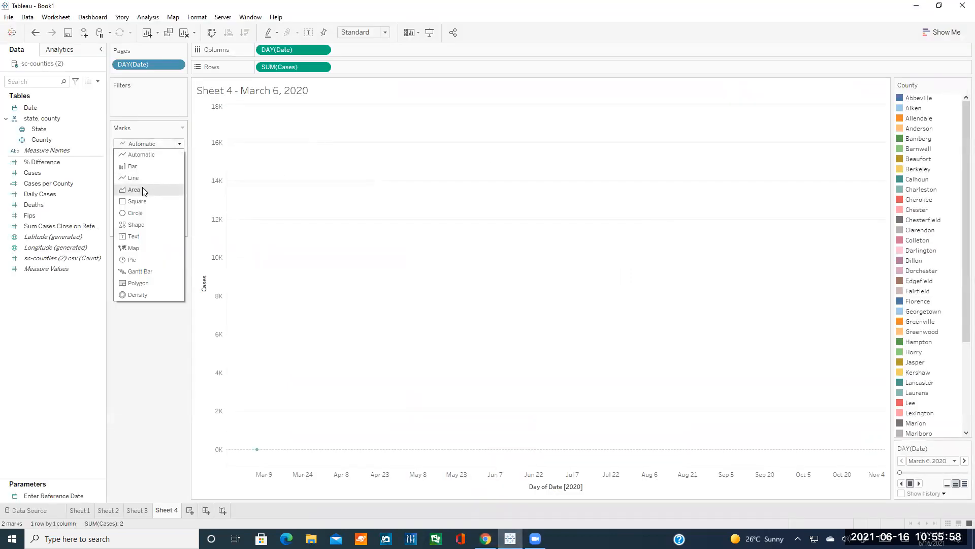
click(147, 213)
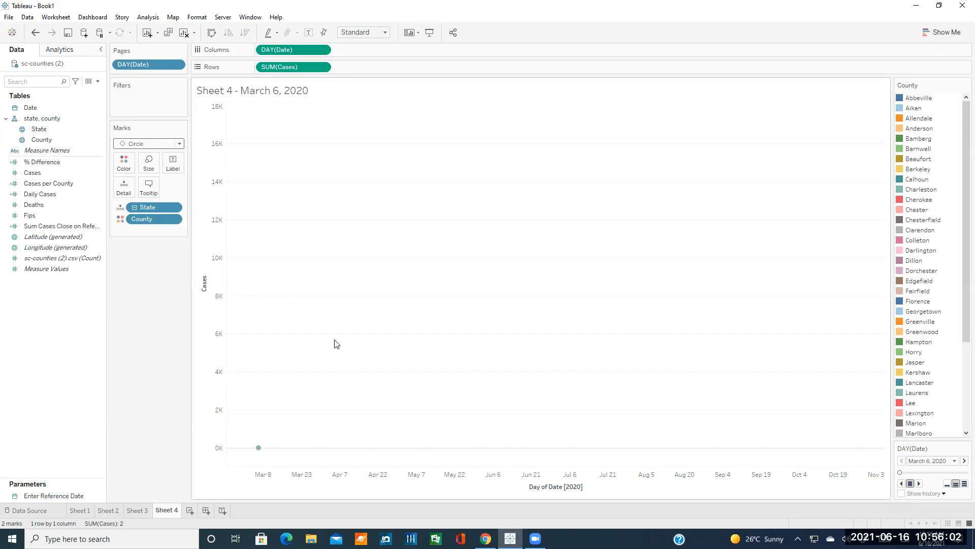
click(920, 486)
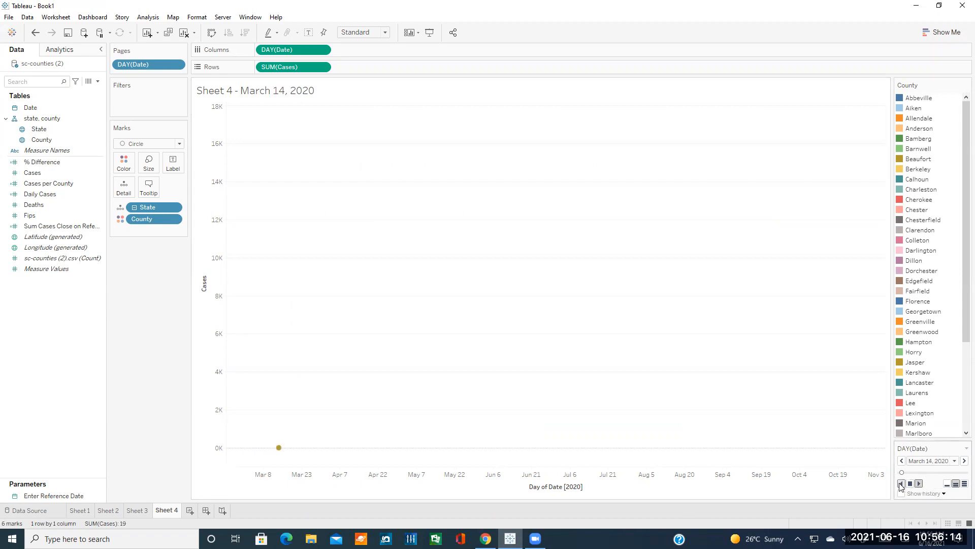
drag(902, 472, 895, 473)
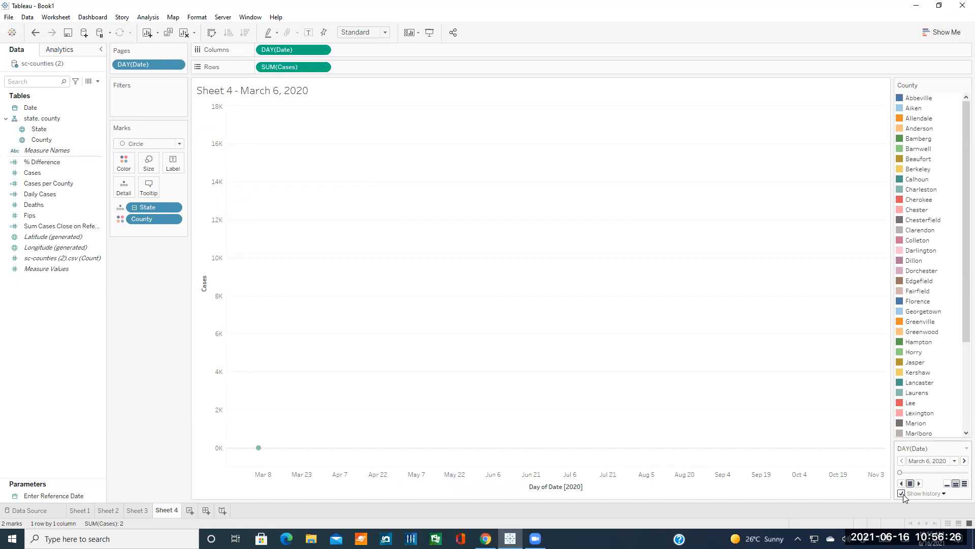
mouse_move(900, 473)
mouse_down()
mouse_move(953, 475)
mouse_move(900, 473)
mouse_up()
Configure the page history for All marks showing Both marks and trails, and rewind the animation to March 6, 2020
click(925, 494)
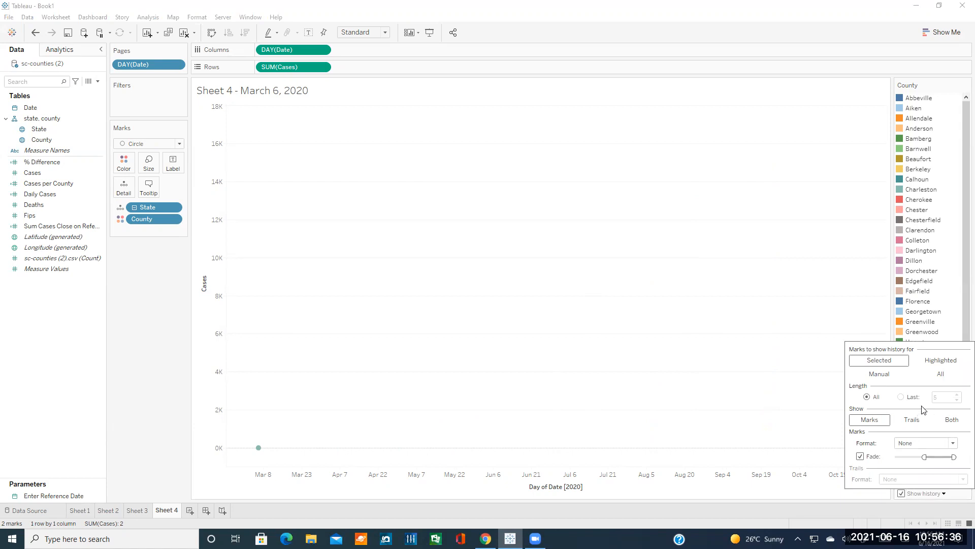
click(936, 378)
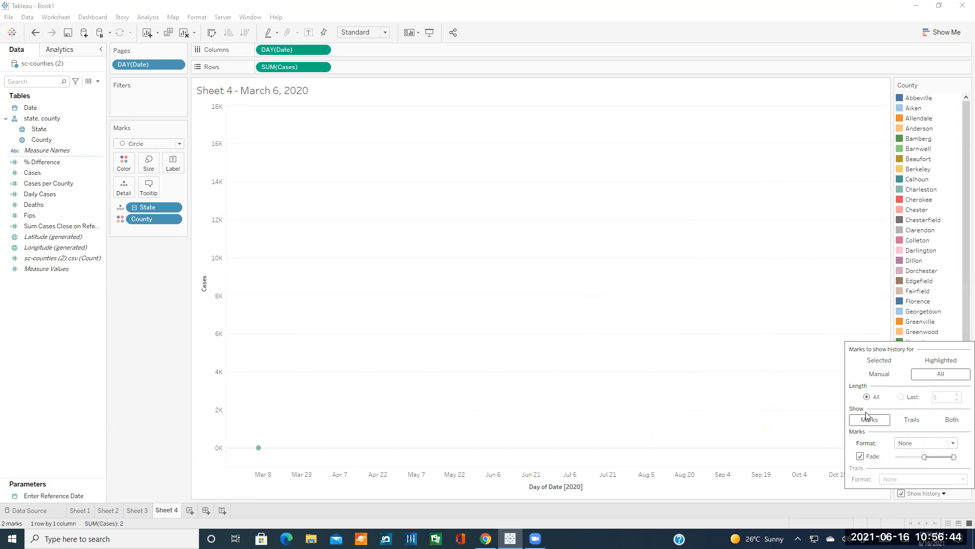
click(946, 425)
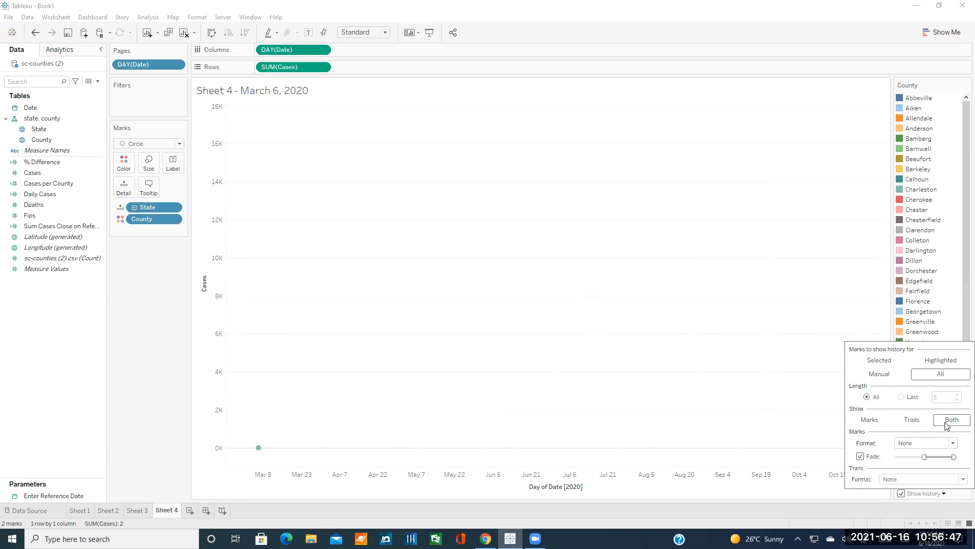
click(934, 496)
mouse_move(905, 476)
mouse_down()
mouse_move(965, 473)
mouse_move(893, 476)
mouse_up()
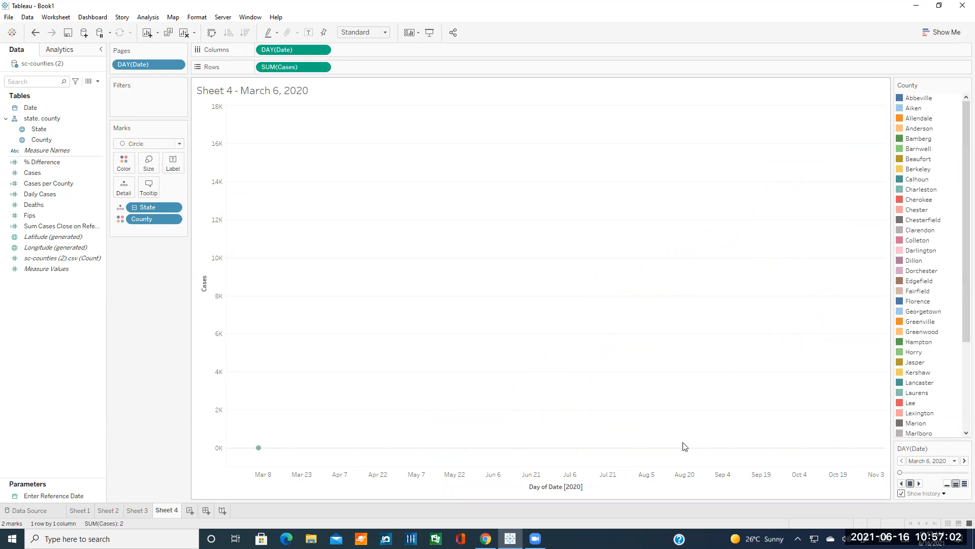
Remove Date from Pages and set the mark type back to Automatic
click(179, 65)
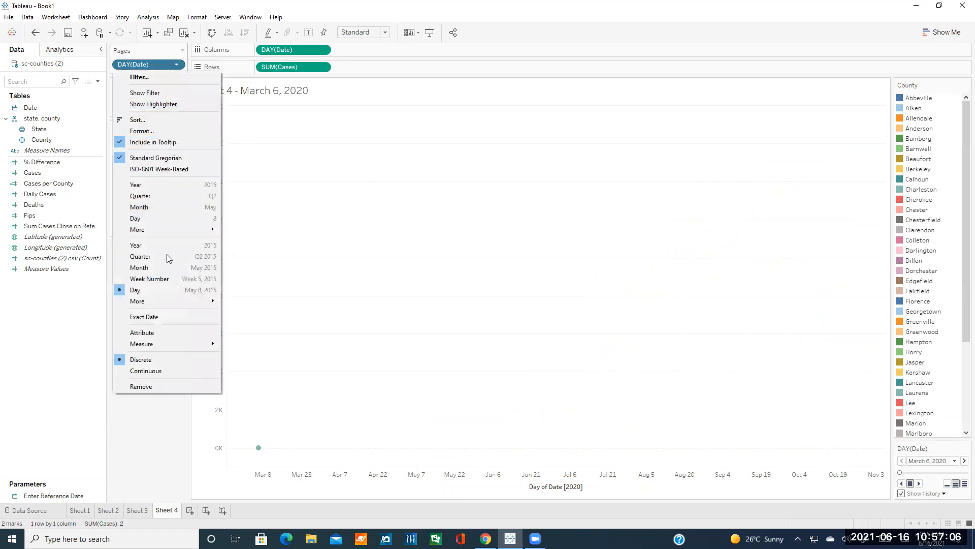
click(158, 384)
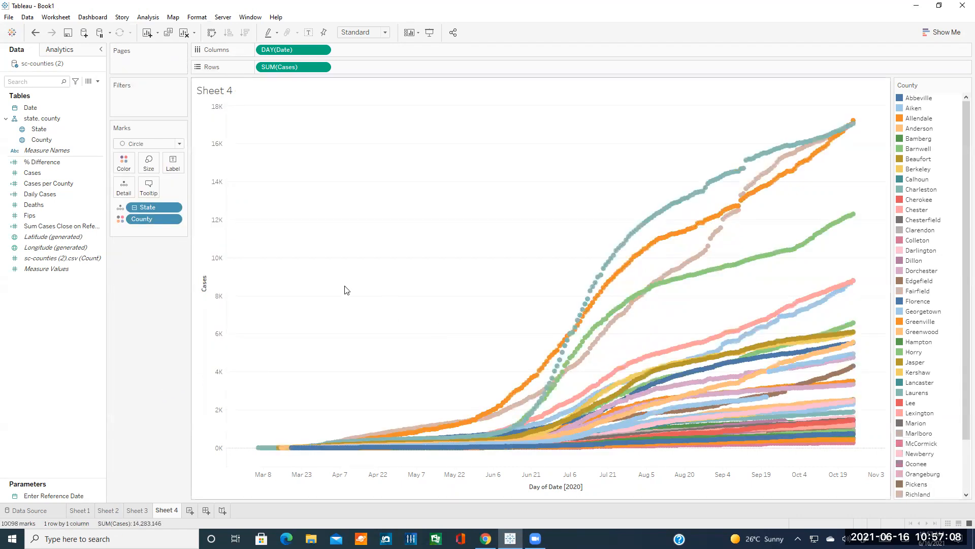
click(179, 144)
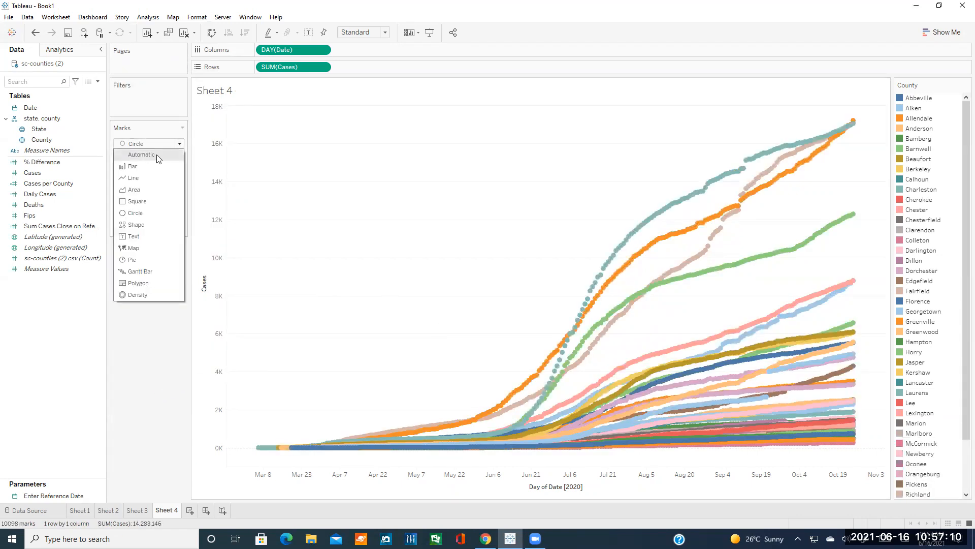
click(159, 155)
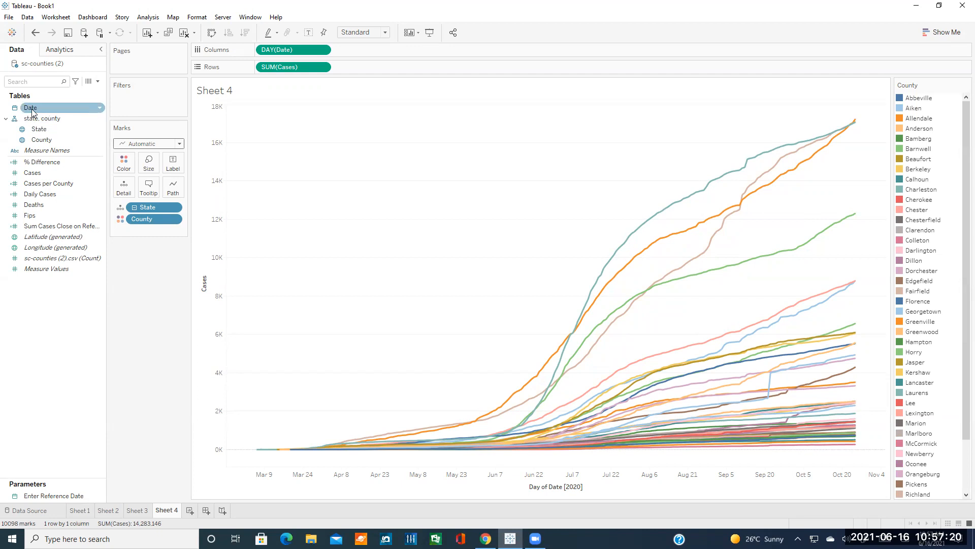
Page the Cases chart by Date at the full-date Day level and set the mark type to Circle
drag(32, 109, 128, 67)
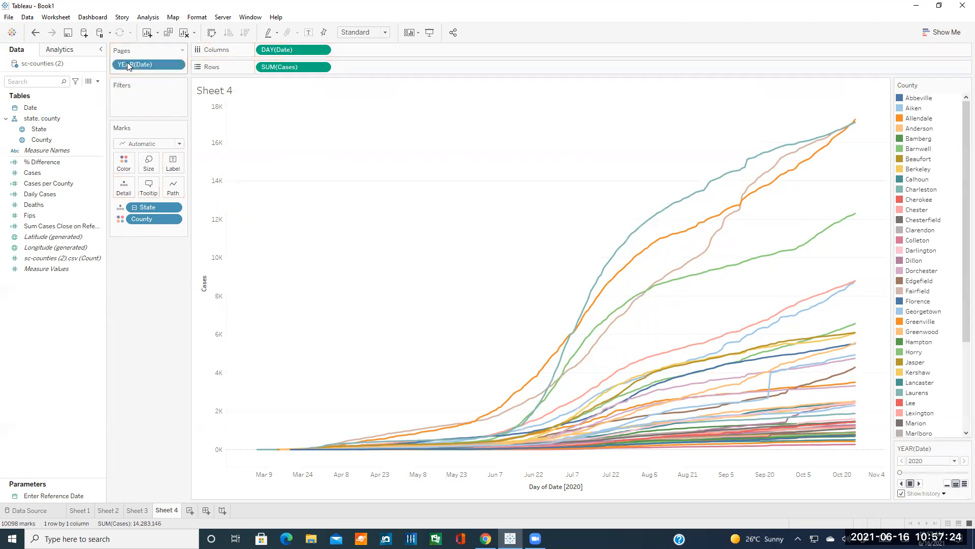
click(177, 65)
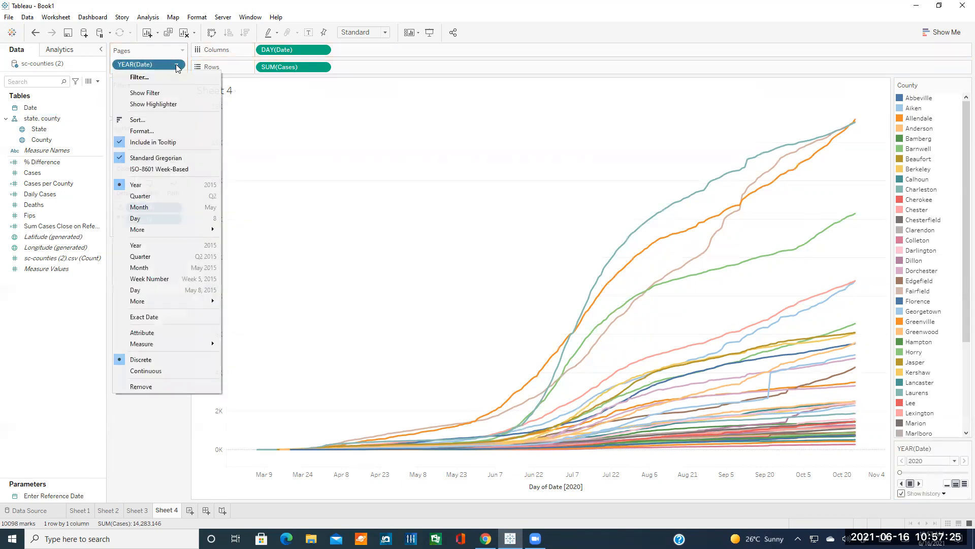
click(145, 290)
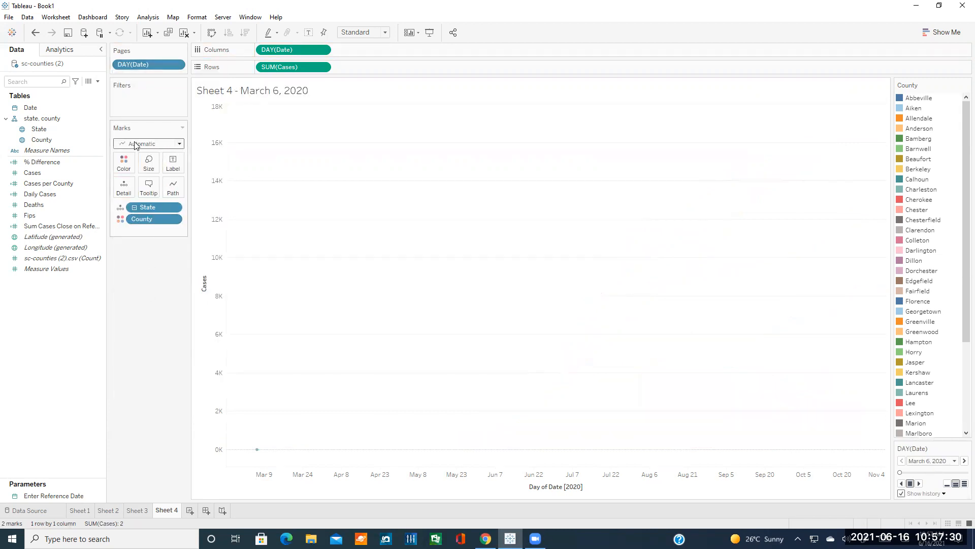
click(178, 145)
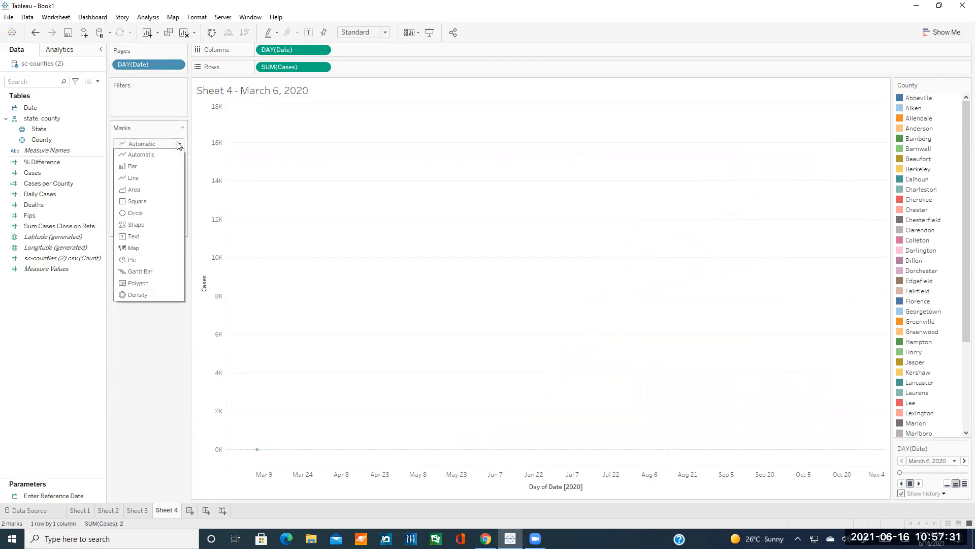
click(135, 213)
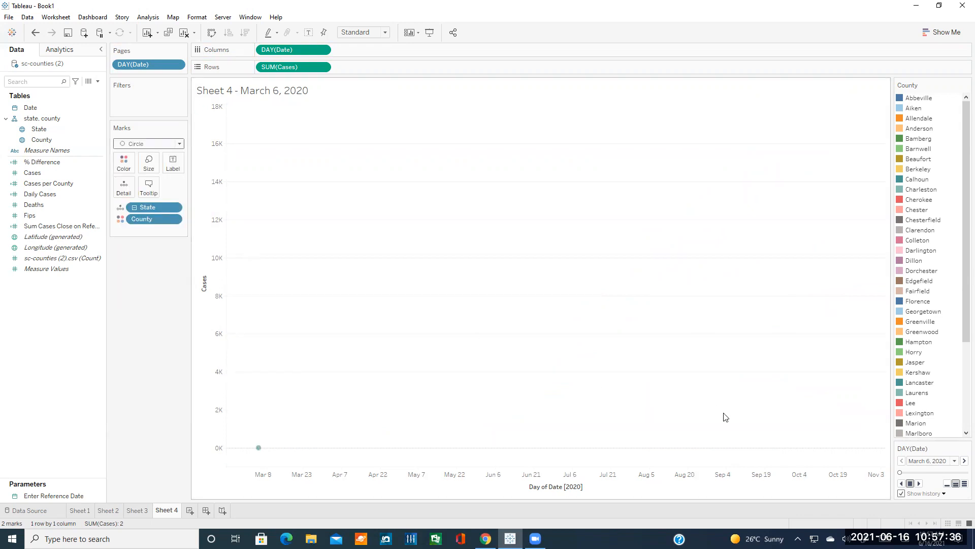
Review the Show history settings for which marks, history length, trails and fade apply to the motion chart
click(927, 495)
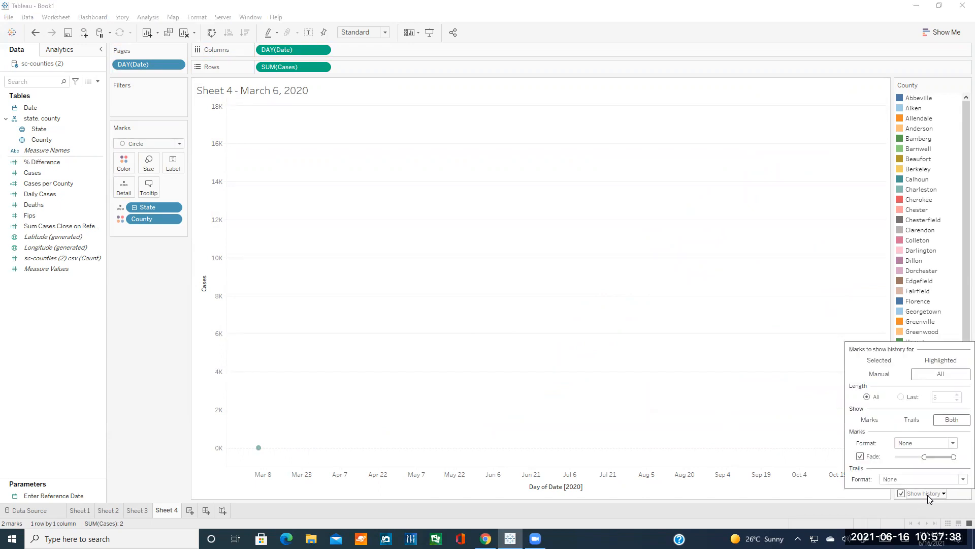
click(920, 494)
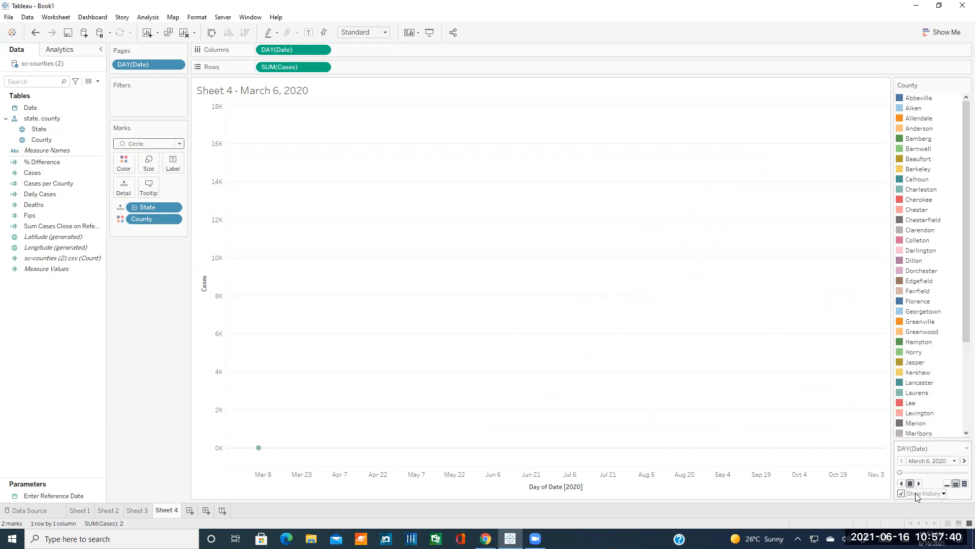
click(918, 496)
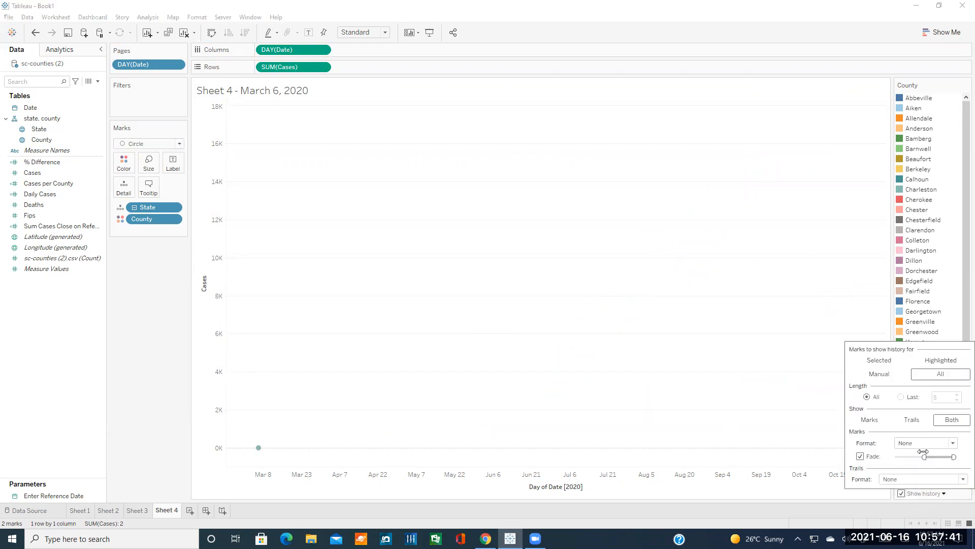
click(928, 376)
click(930, 497)
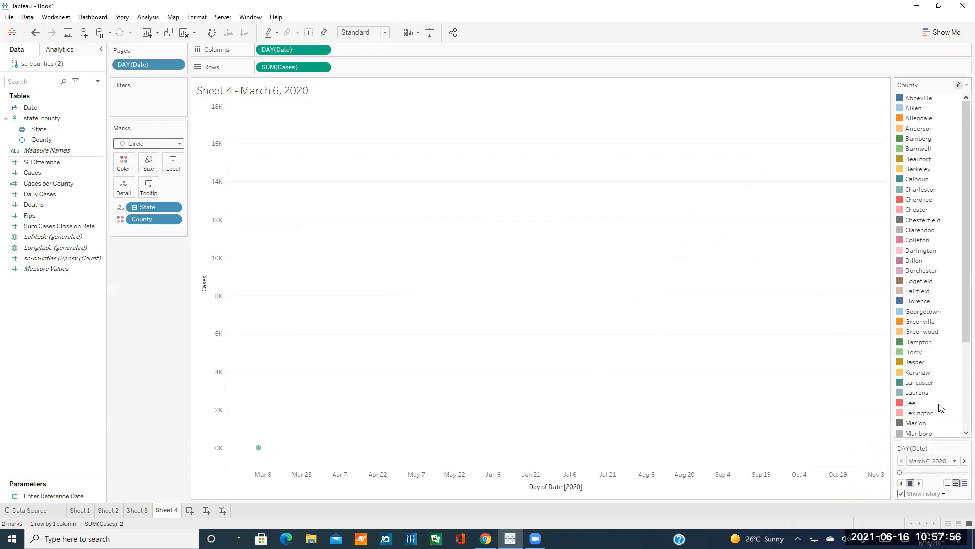
click(932, 496)
click(931, 496)
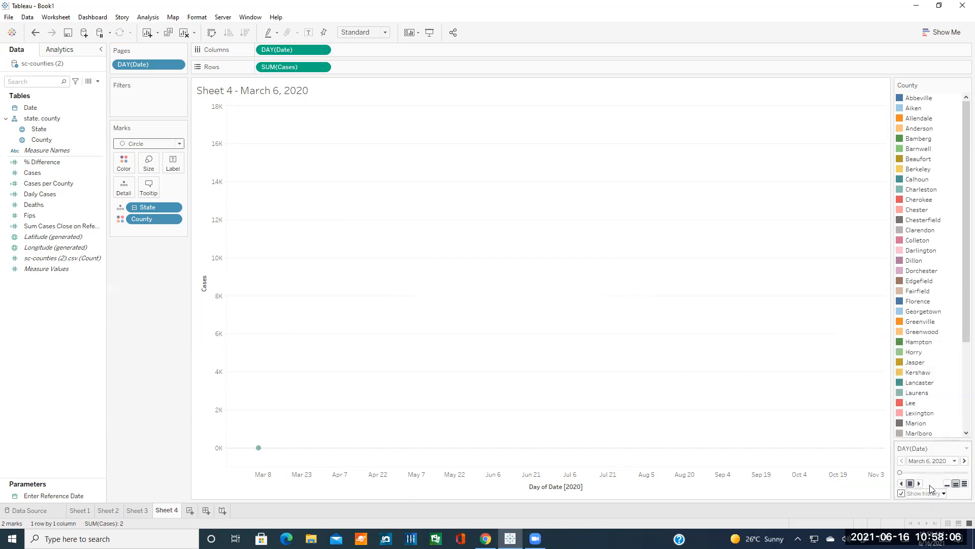
click(932, 493)
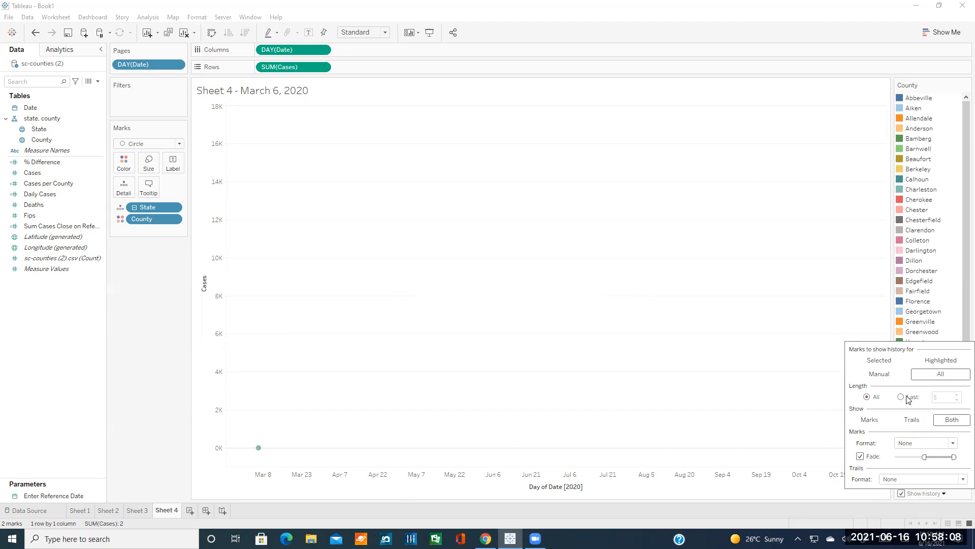
click(924, 495)
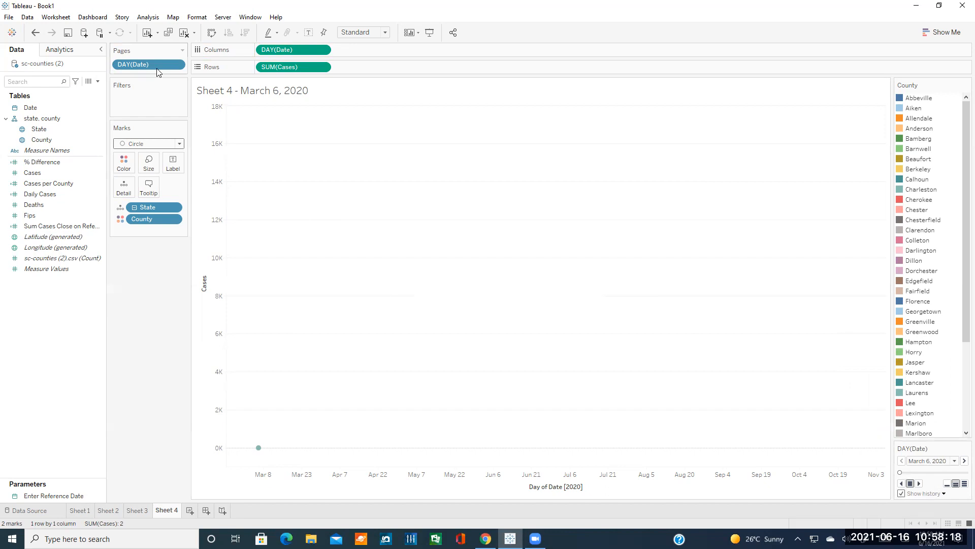
Check the page history settings, set the playback speed to fastest and play the motion chart from March 6, 2020
click(943, 493)
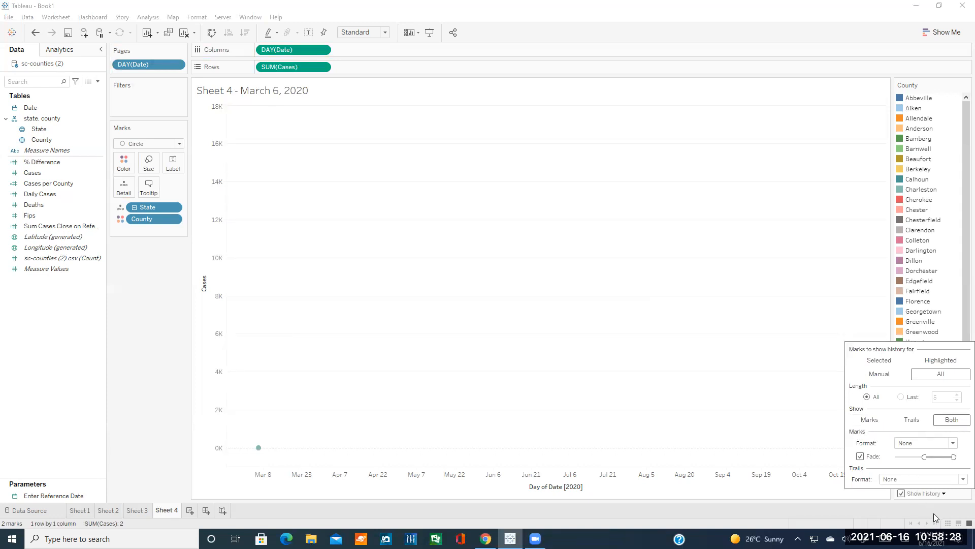
click(943, 493)
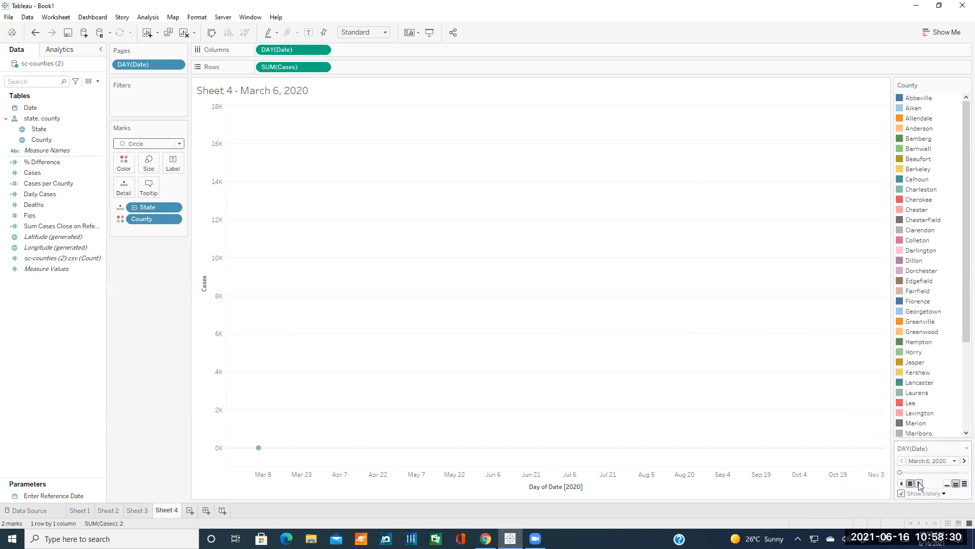
mouse_move(900, 475)
mouse_down()
mouse_move(960, 475)
mouse_move(895, 473)
mouse_up()
click(962, 483)
click(920, 483)
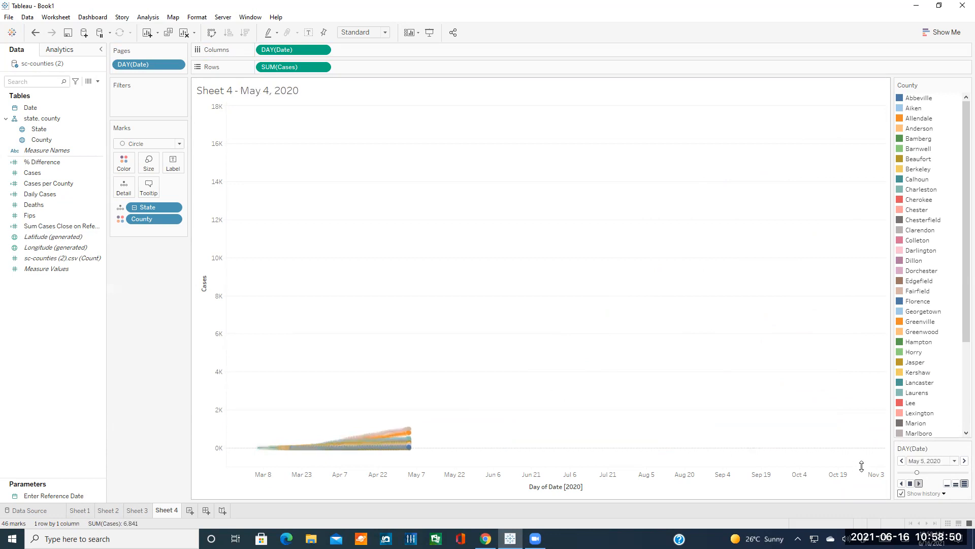
Stop the animation, move it back to an earlier date and play it through to October 25, 2020
click(920, 484)
drag(920, 473, 857, 482)
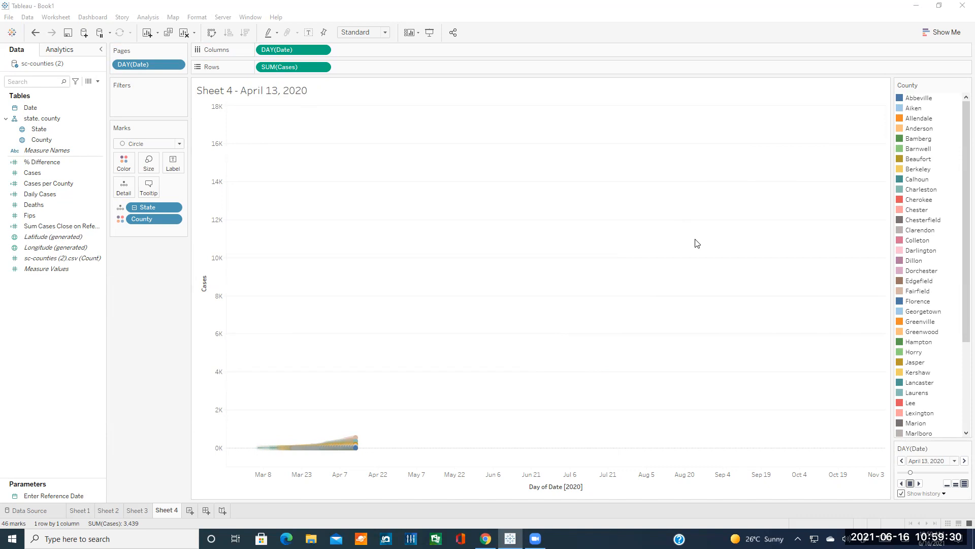
click(918, 483)
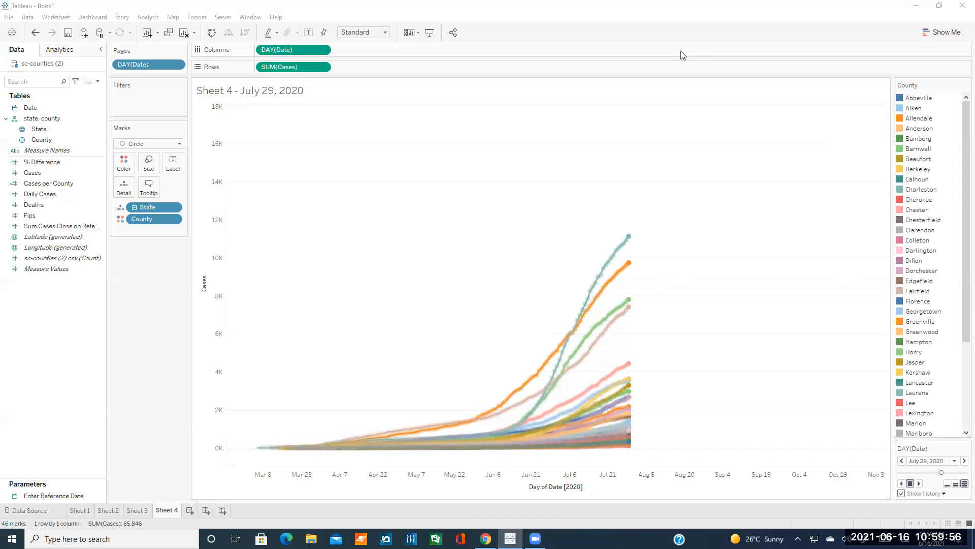
click(919, 483)
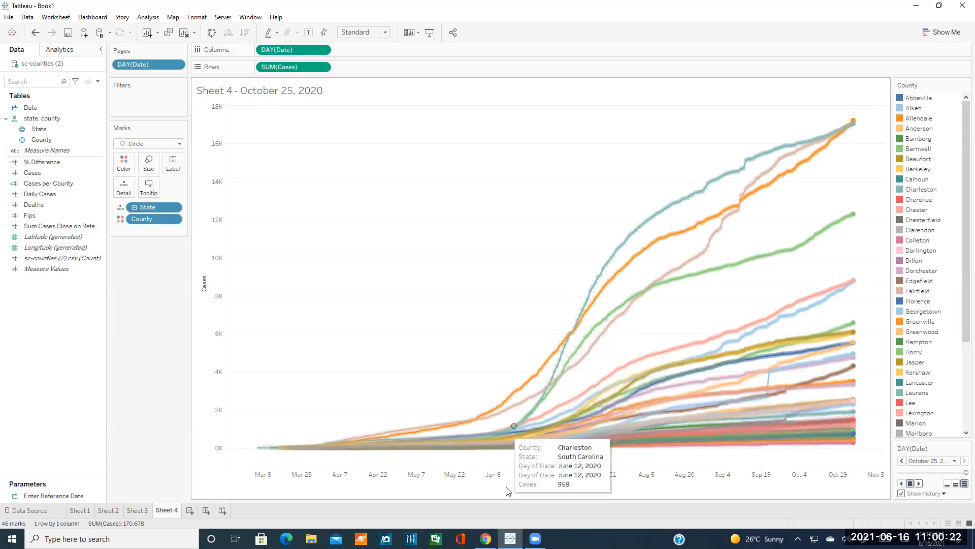
Switch to the workshop page in Chrome and read the Bump Chart instructions, including the Rank calculation and table calculation settings
mouse_move(486, 539)
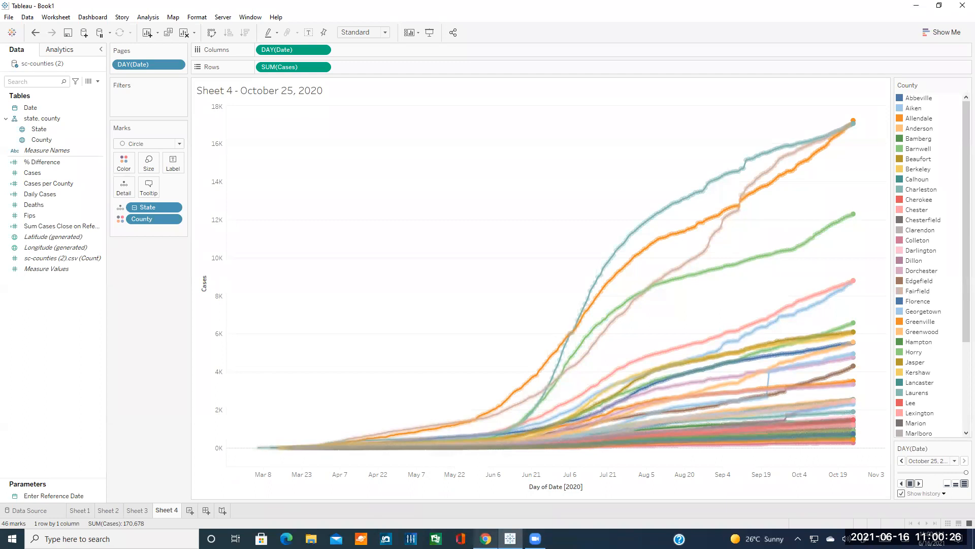
click(486, 539)
scroll(500, 268, down, 1)
scroll(500, 268, down, 3)
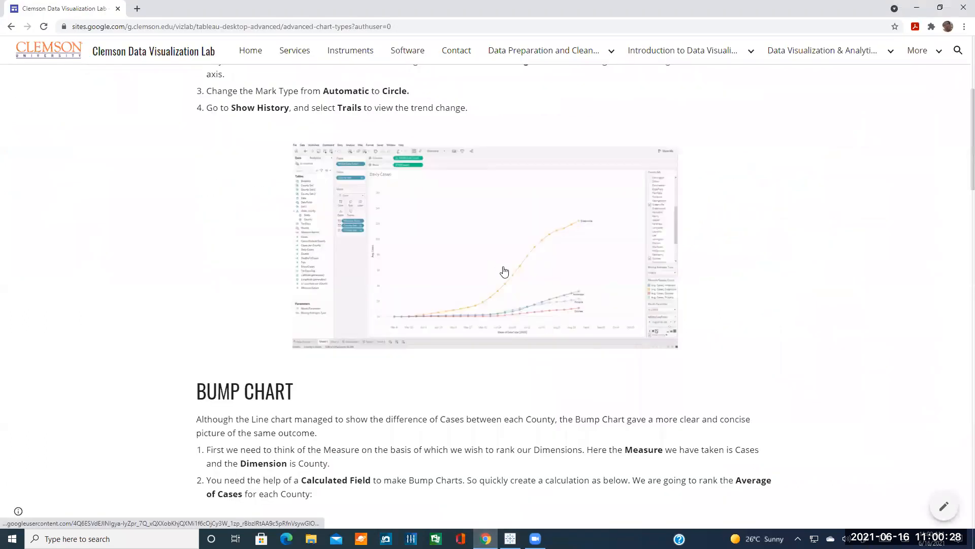
scroll(490, 265, down, 2)
scroll(443, 311, down, 4)
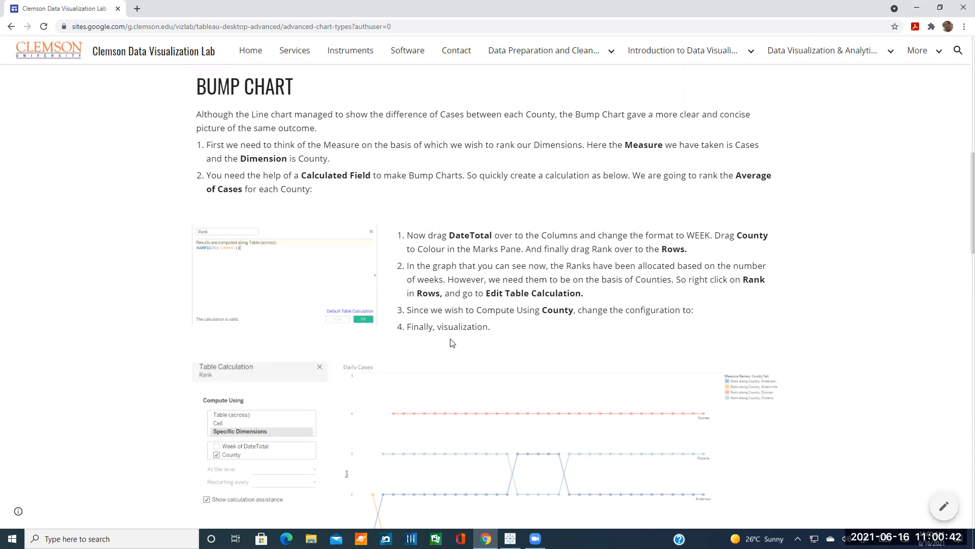
scroll(452, 326, down, 1)
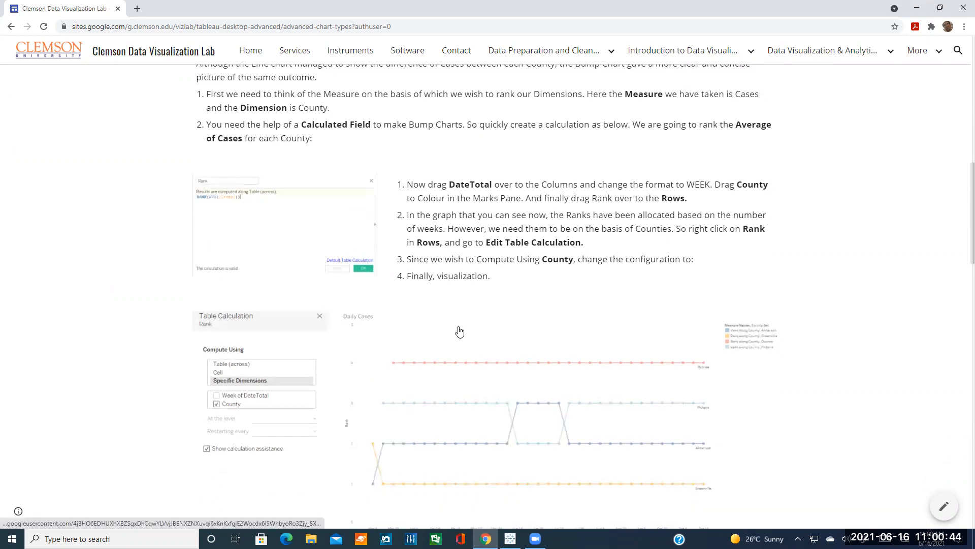
scroll(460, 331, up, 1)
scroll(459, 330, up, 1)
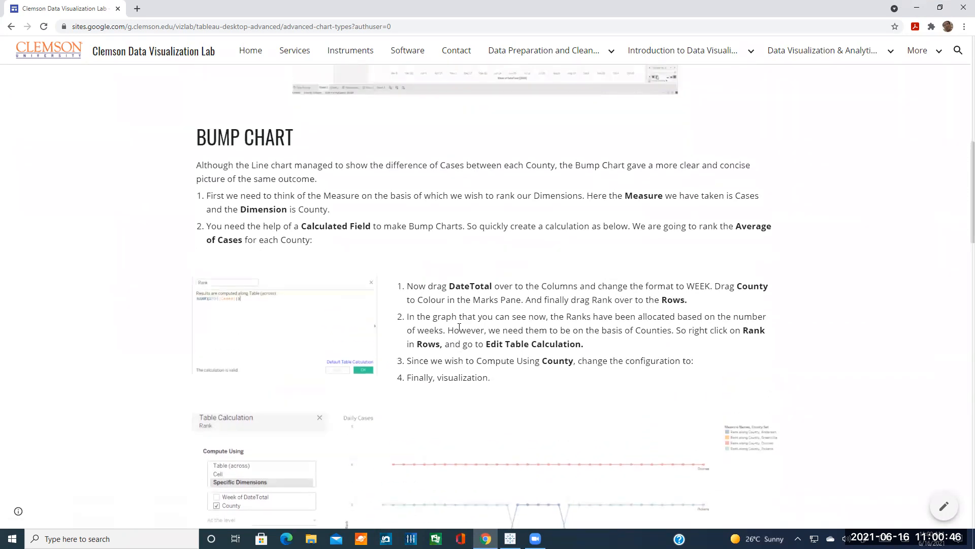
scroll(459, 328, down, 3)
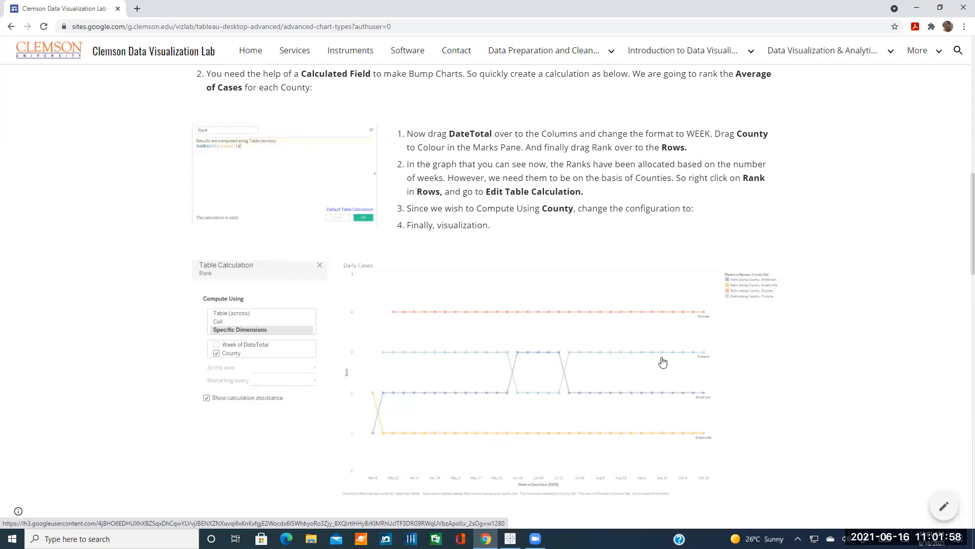
scroll(571, 359, up, 3)
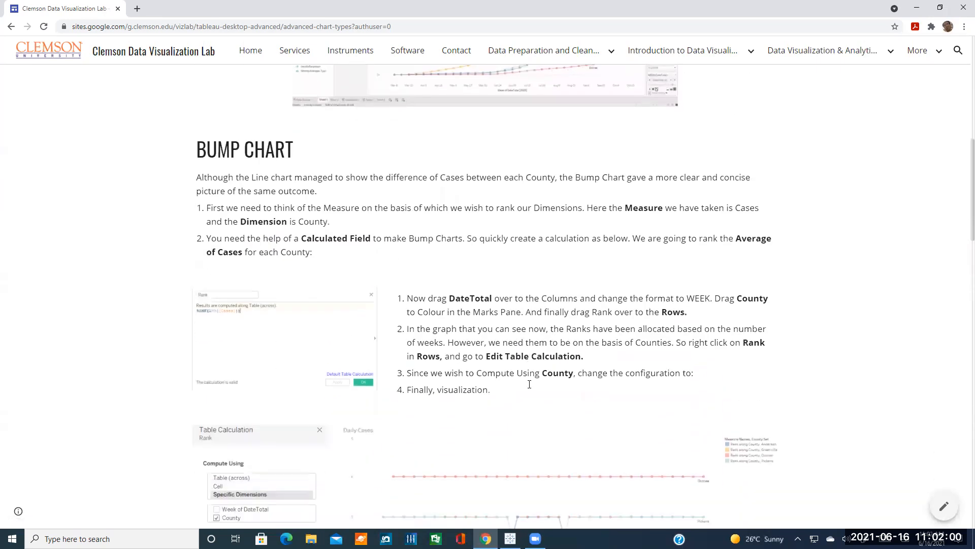
scroll(528, 392, down, 1)
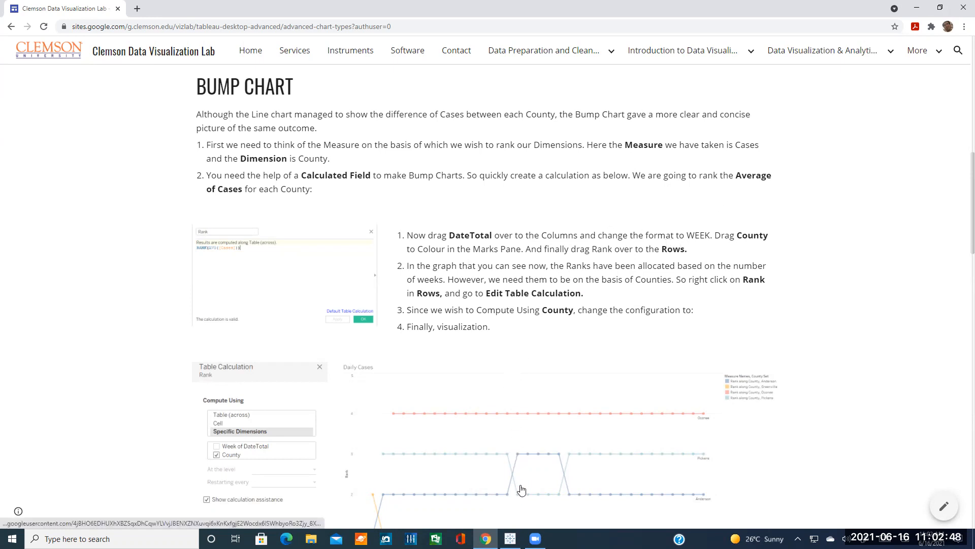
Switch to Tableau and start a new calculated field named Rank in the sc-counties data source
click(510, 539)
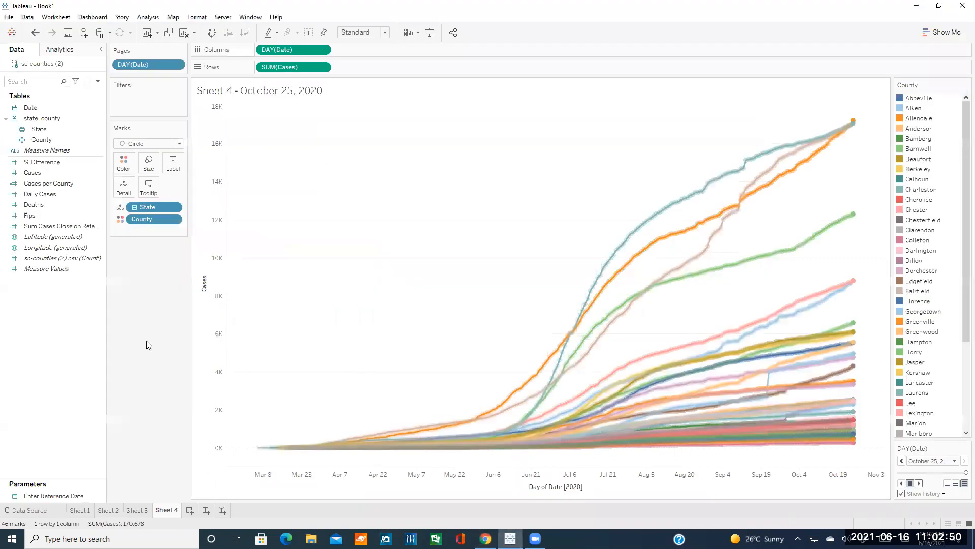
click(486, 539)
click(510, 539)
right_click(72, 332)
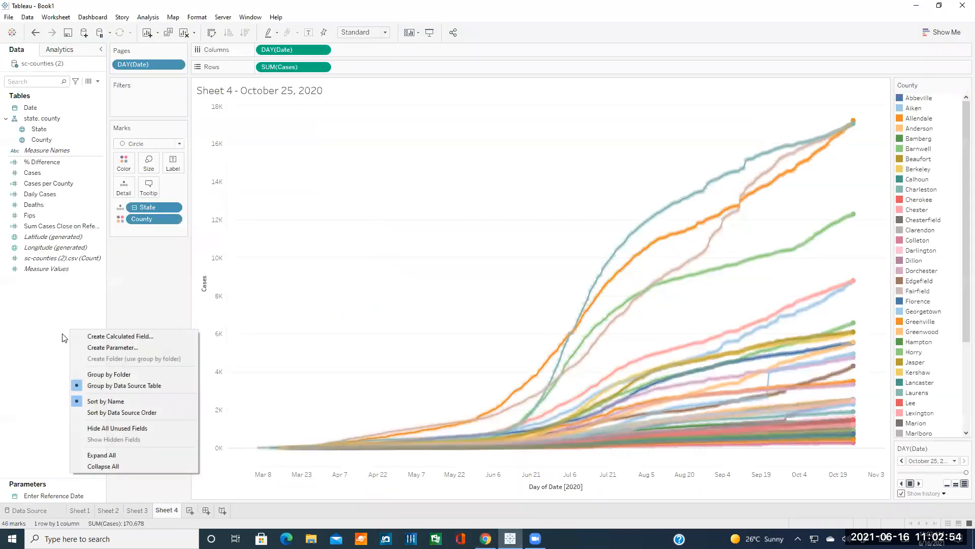
click(91, 336)
text(R)
key(Tab)
Define the Rank calculation as RANK(AVG([Cases])) and save the field
text(RANK)
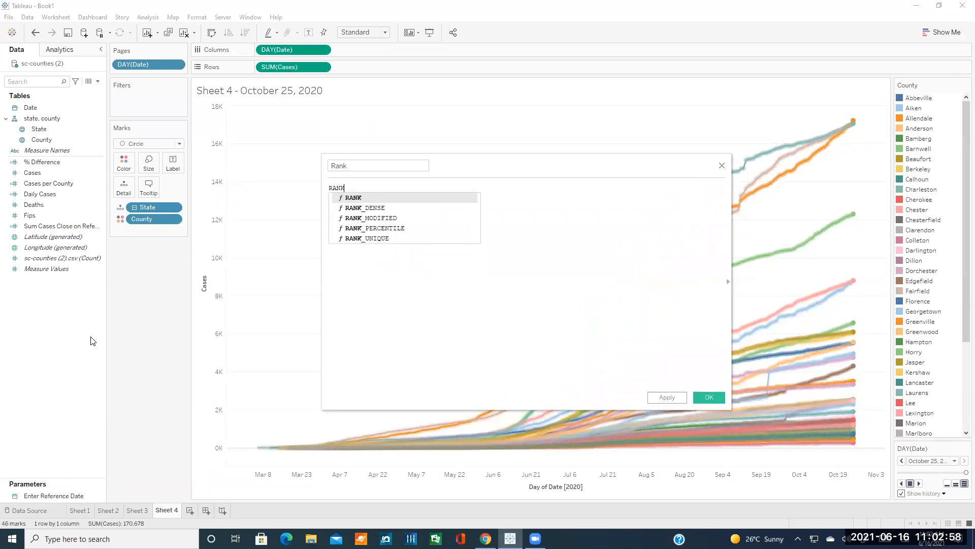
text( ()
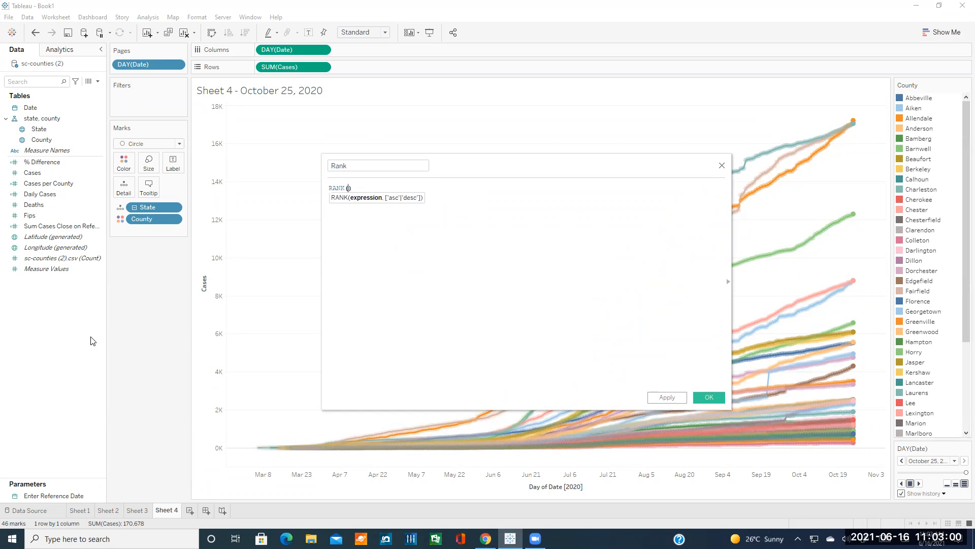
text(AVG)
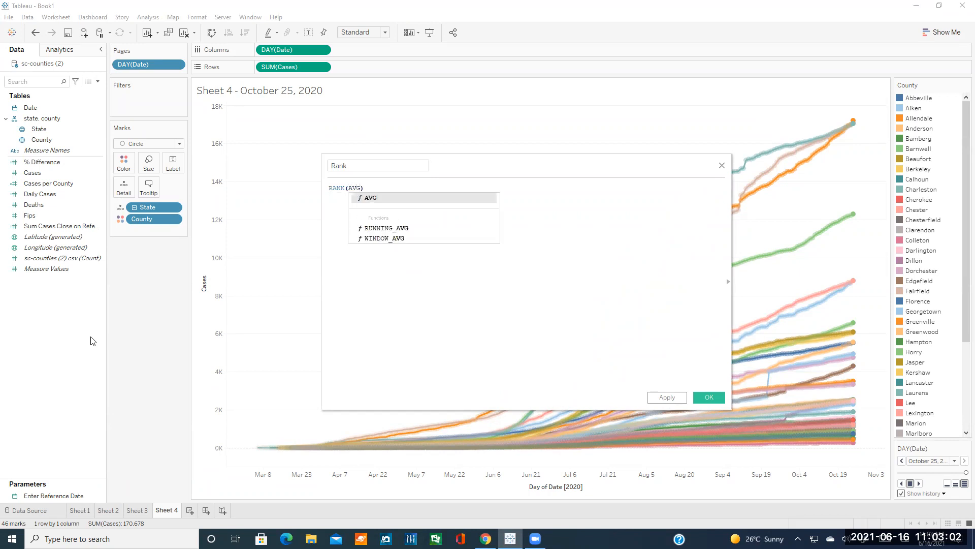
text((Cases)
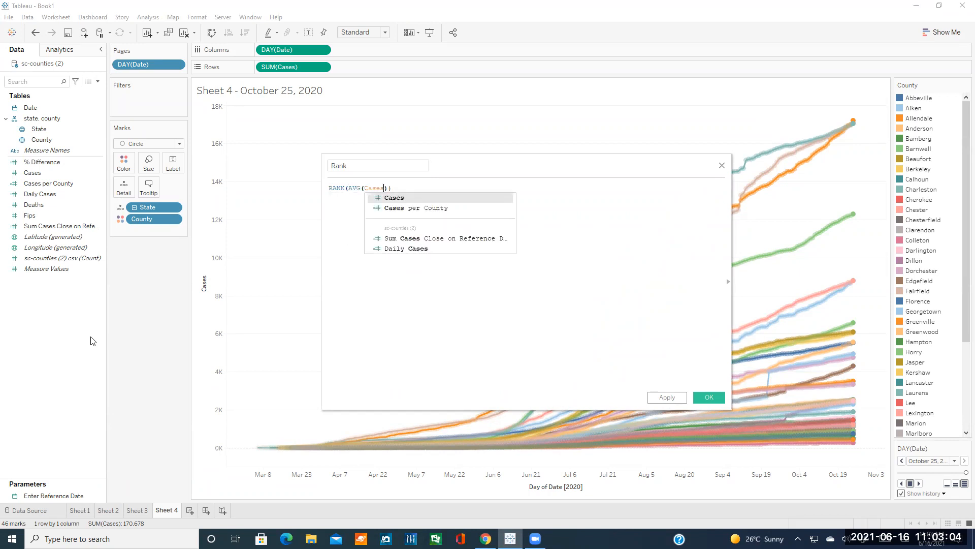
click(391, 199)
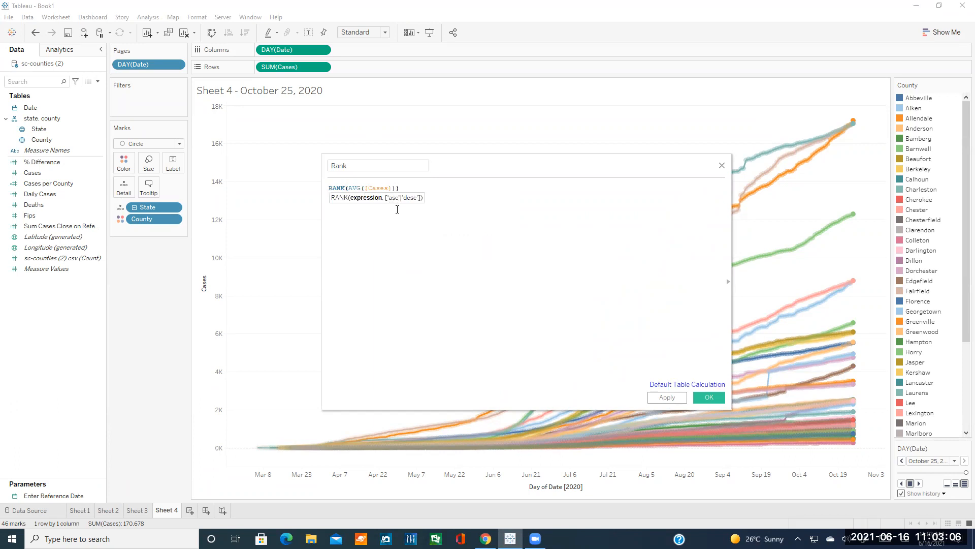
click(401, 188)
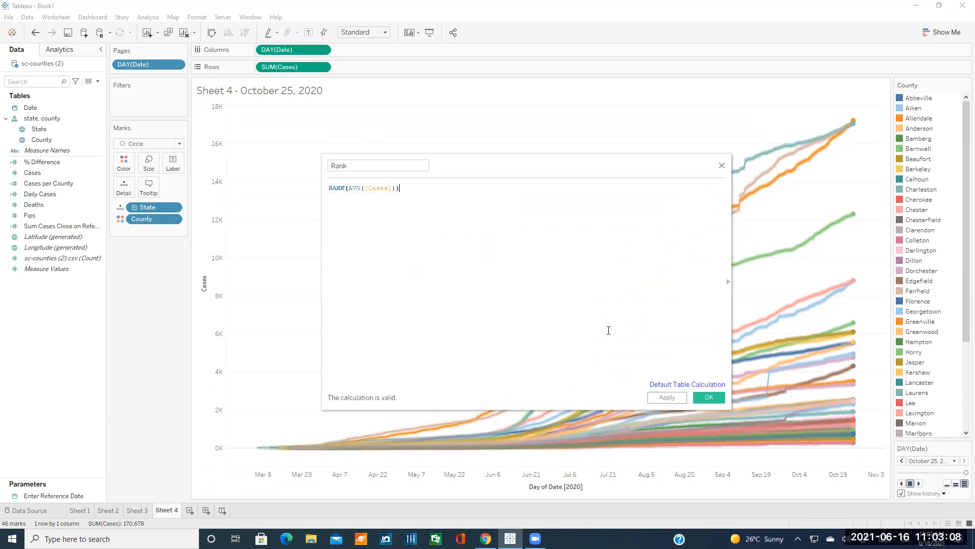
click(695, 398)
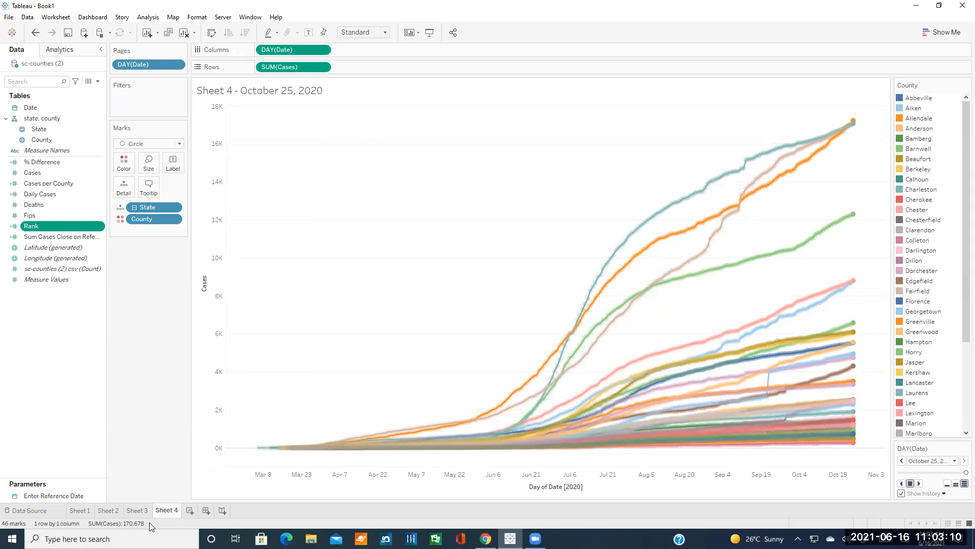
Create a new worksheet plotting Rank on the rows against Date as a continuous day on the columns
click(186, 511)
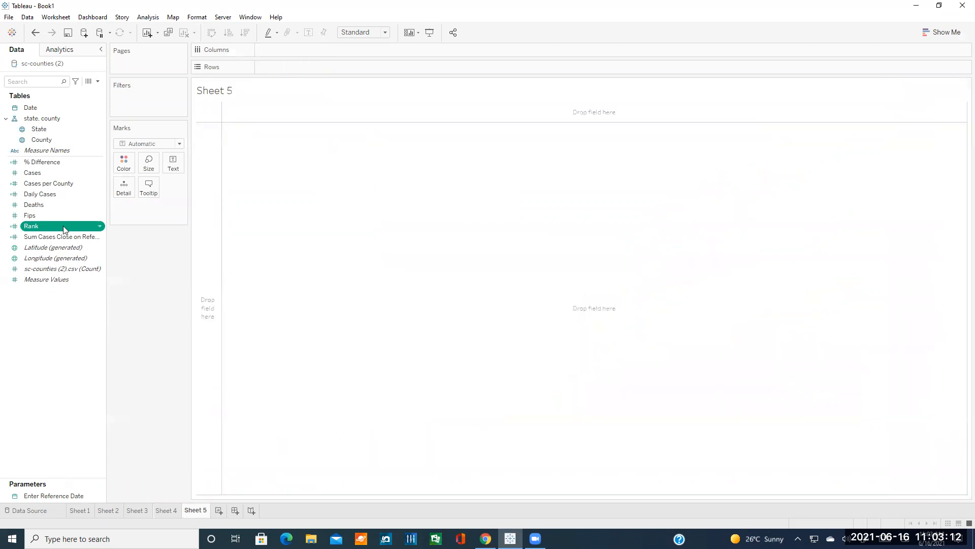
drag(60, 226, 300, 68)
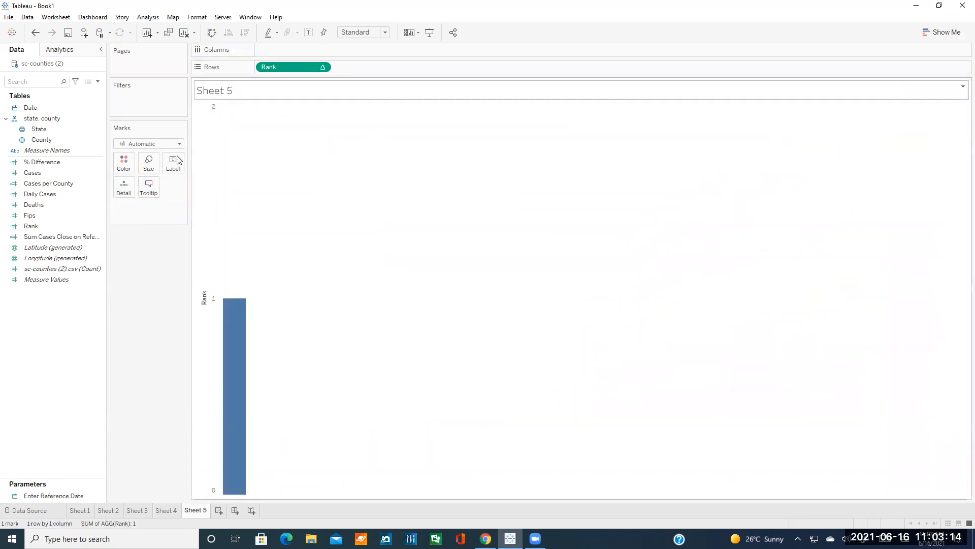
drag(51, 107, 285, 51)
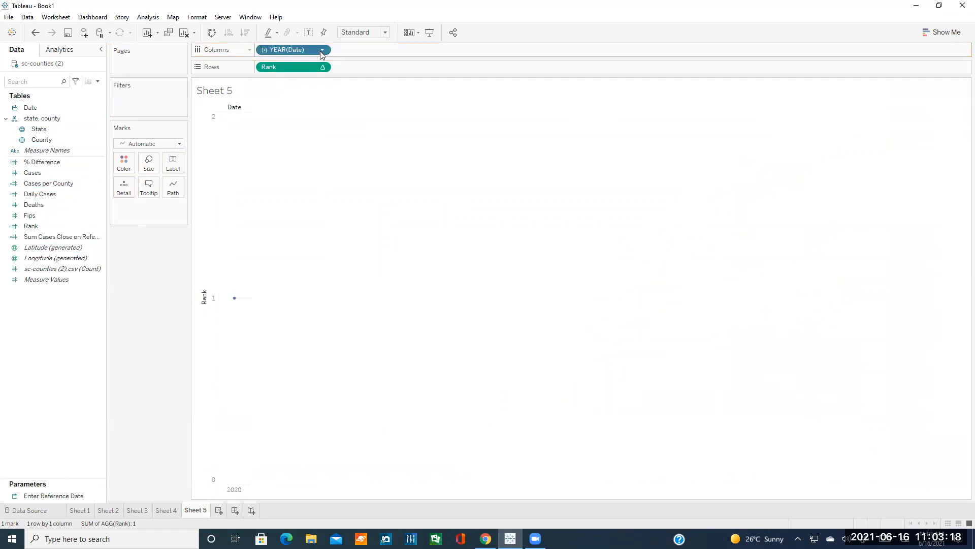
click(323, 51)
click(292, 304)
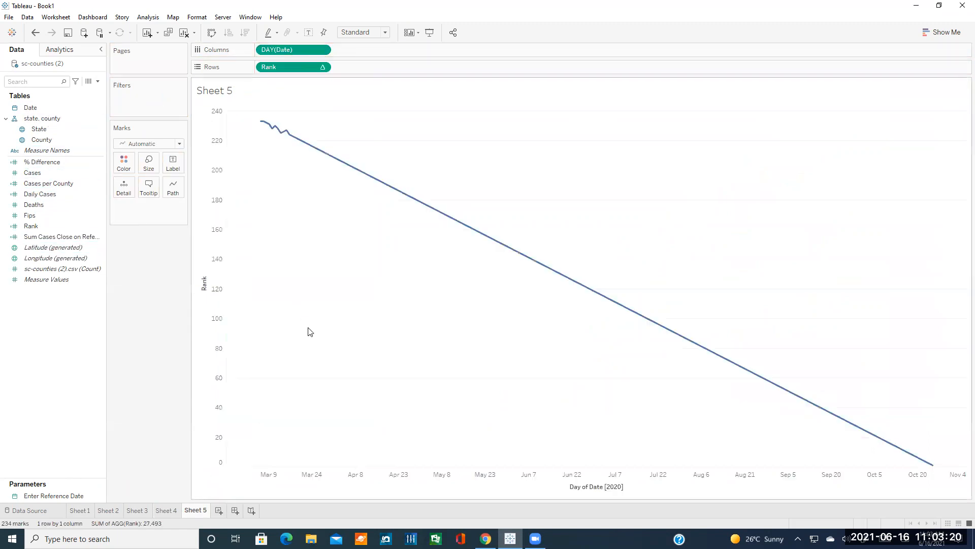
Add County to the marks and use it to color the lines
drag(42, 139, 145, 214)
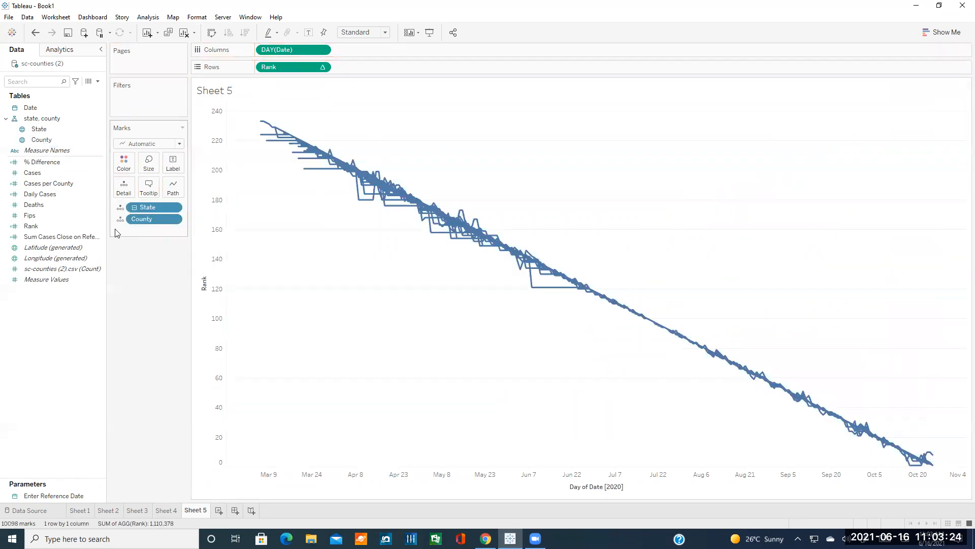
click(121, 219)
click(132, 233)
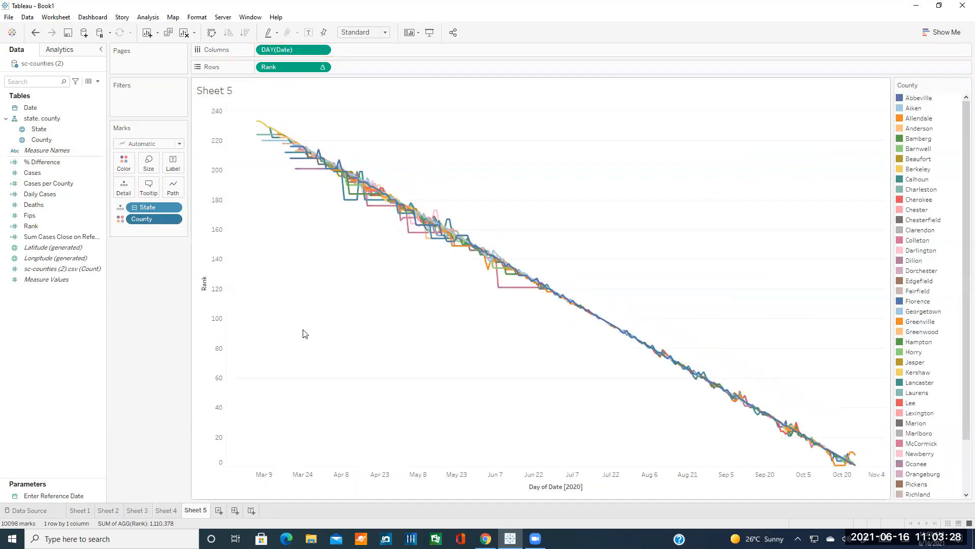
Filter the sheet by County to only Anderson, Greenville, Pickens and Oconee
click(82, 141)
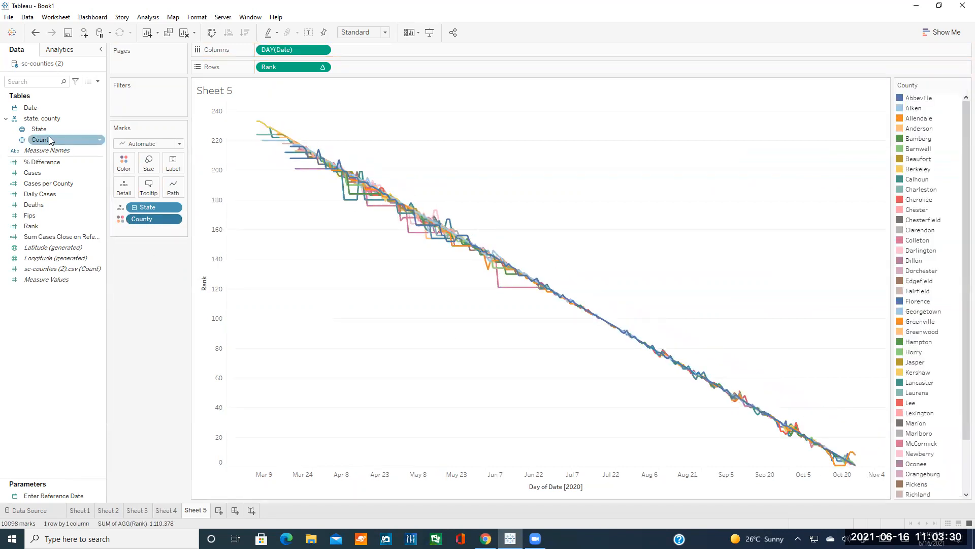
mouse_move(50, 137)
mouse_down()
mouse_move(45, 127)
mouse_move(128, 108)
mouse_up()
click(444, 301)
click(393, 220)
scroll(410, 245, down, 5)
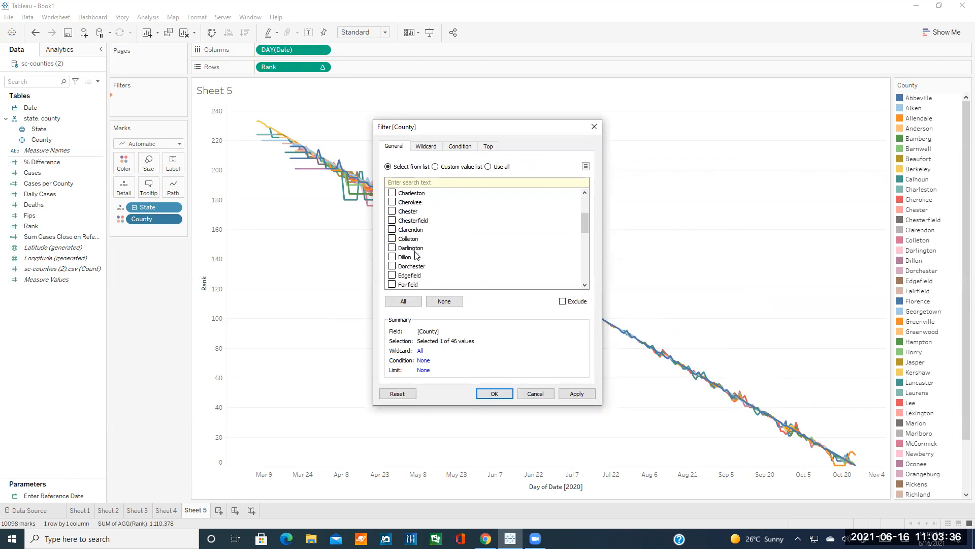
scroll(419, 261, down, 1)
click(417, 258)
scroll(419, 259, down, 6)
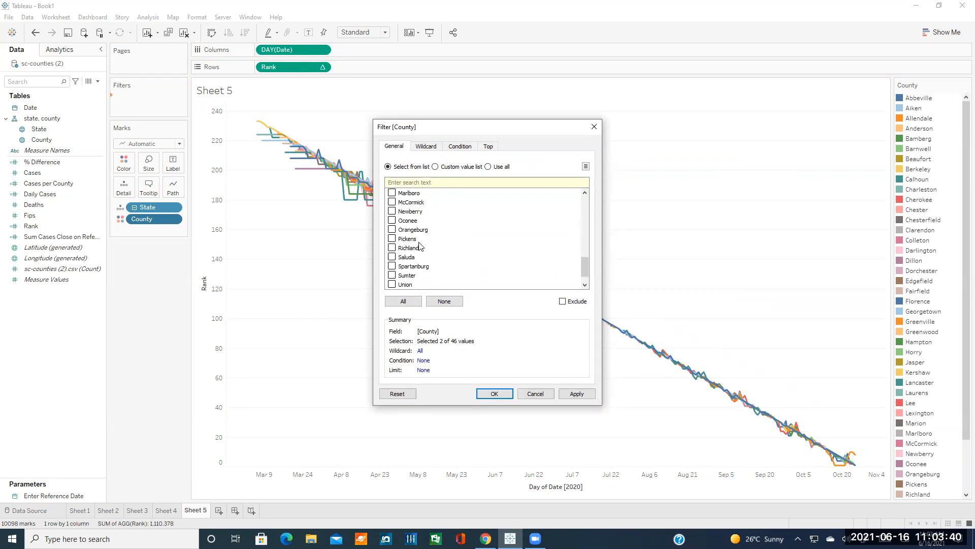
click(393, 239)
click(392, 221)
click(497, 394)
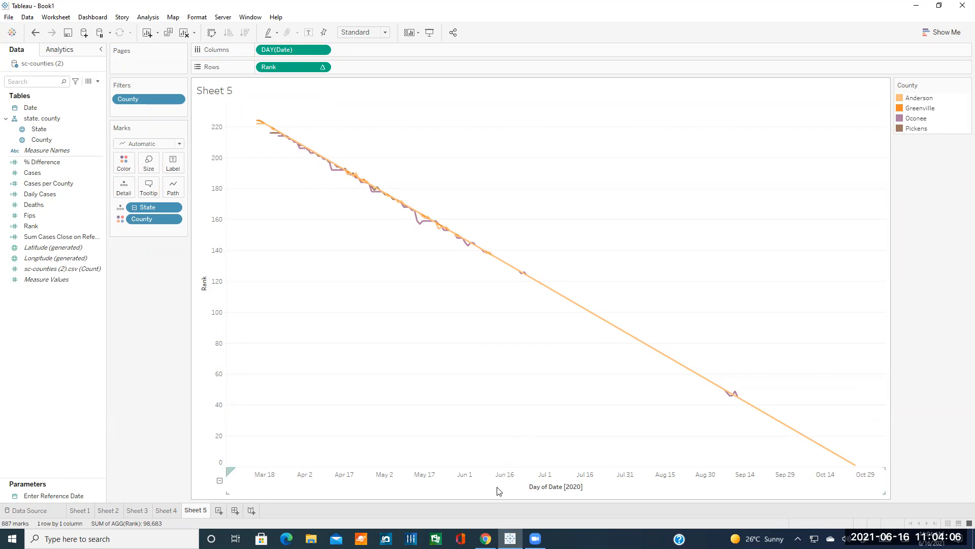
Check the bump chart guide in the browser, and back in Tableau replace Rank on the rows with Cases
click(486, 538)
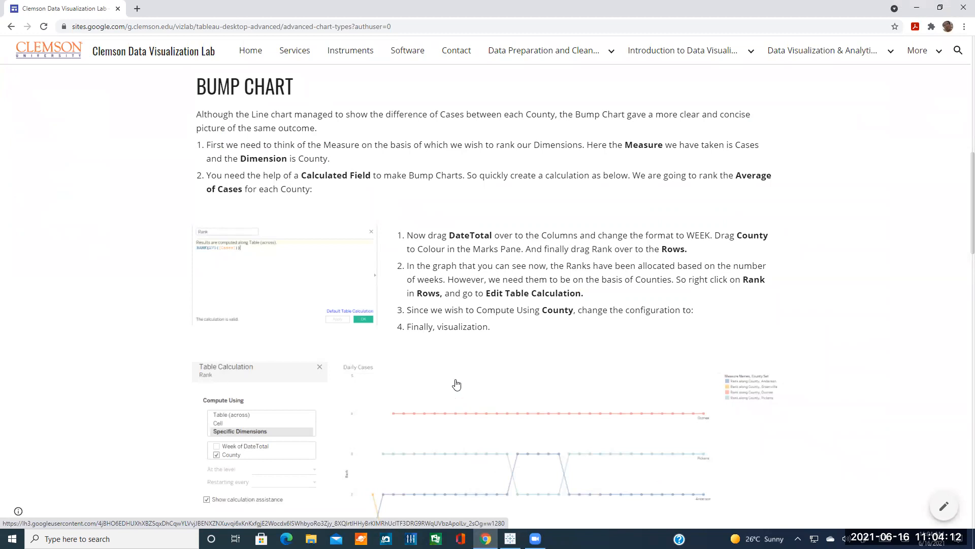
click(510, 539)
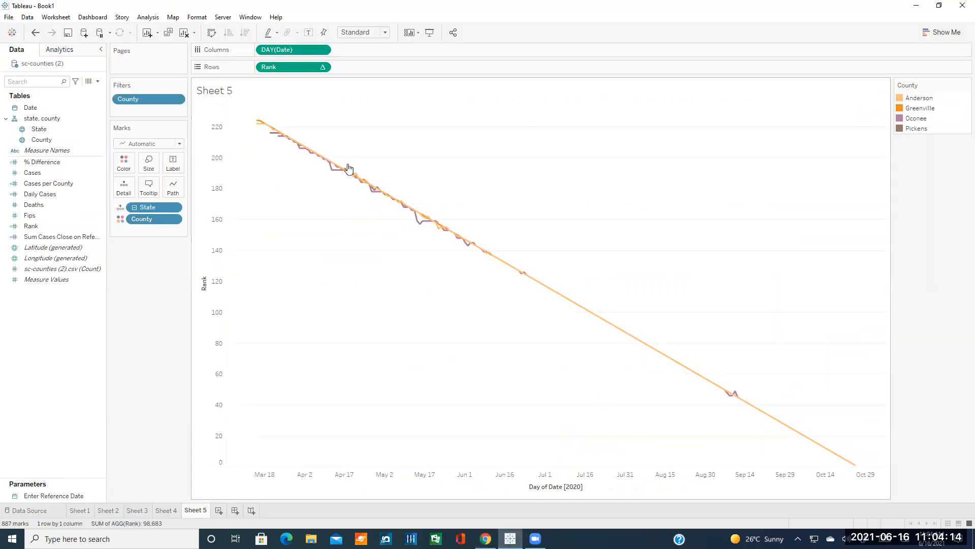
click(322, 67)
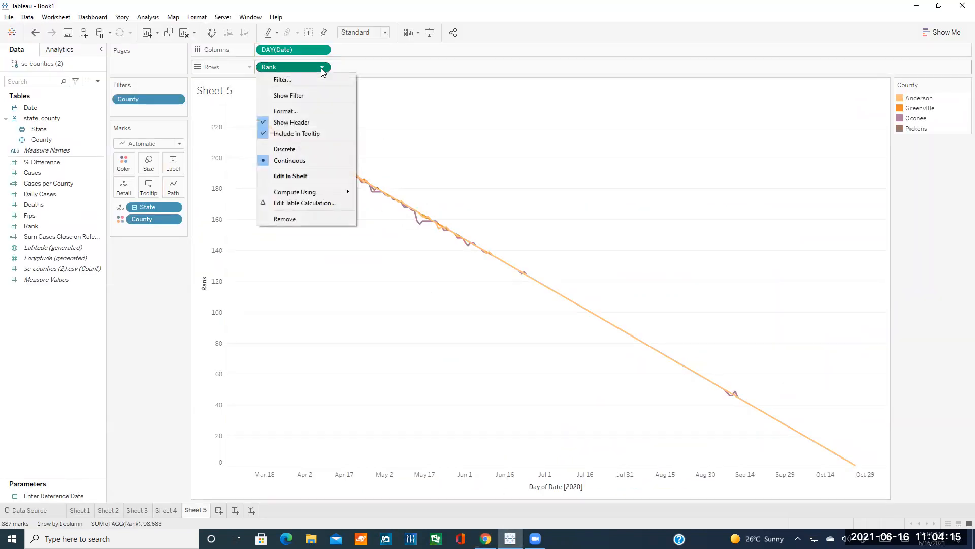
click(293, 215)
drag(32, 173, 285, 69)
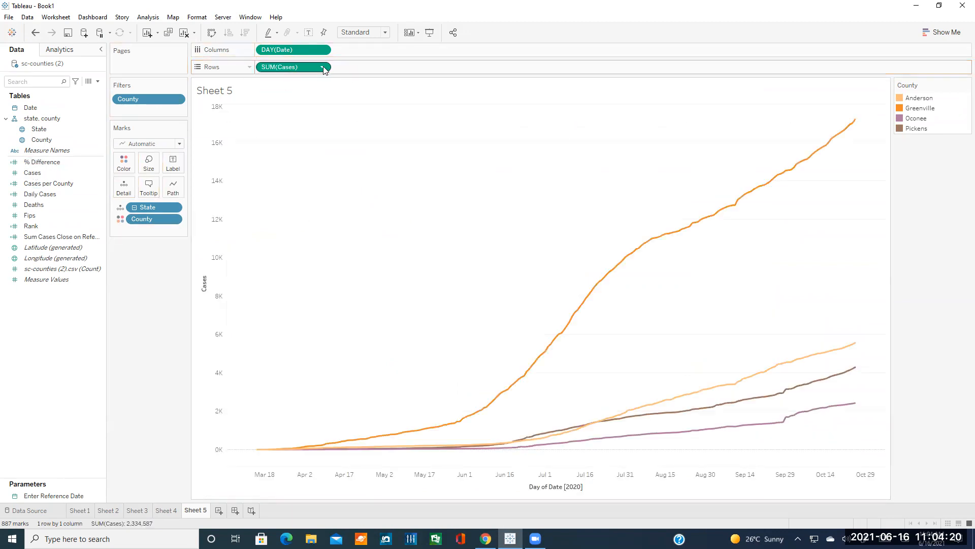
Add a table calculation of type Rank to SUM(Cases) on the rows
click(322, 69)
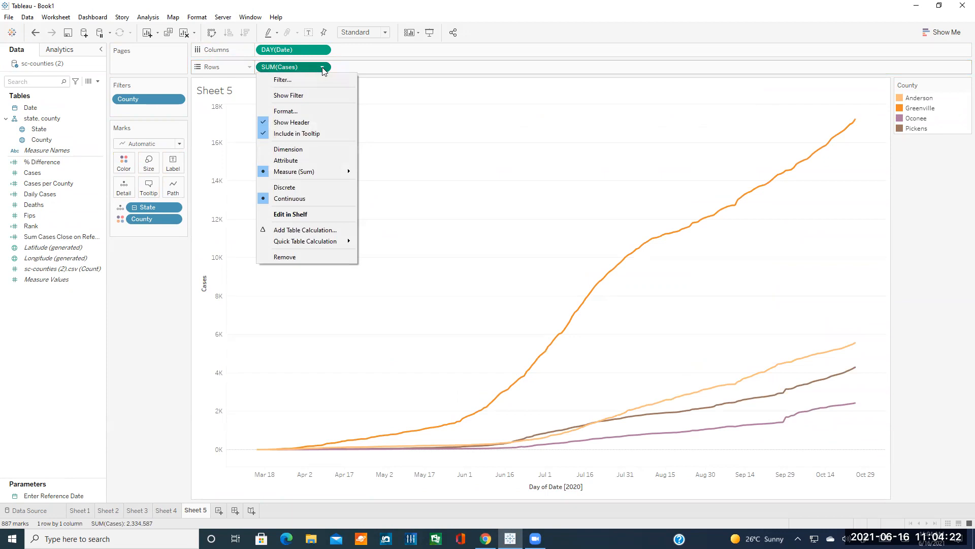
double_click(323, 66)
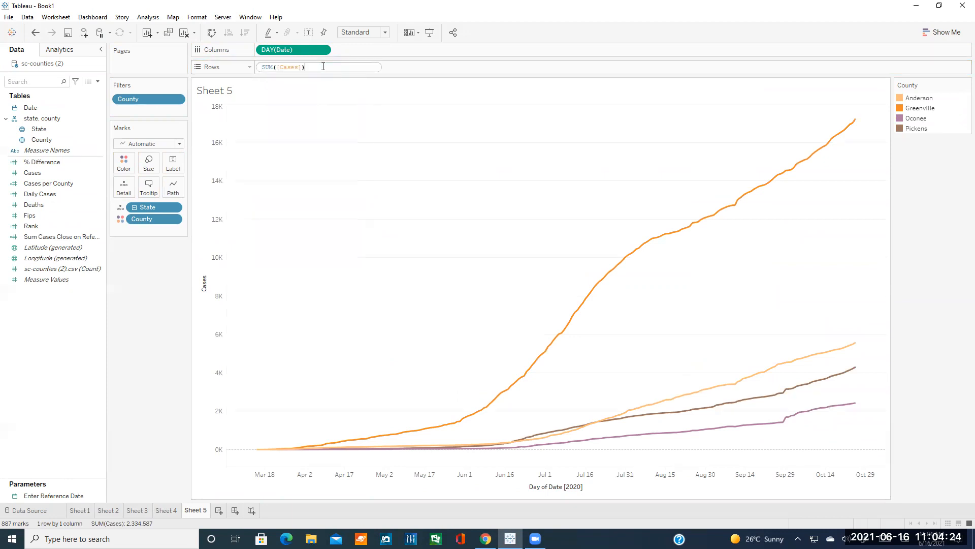
click(386, 72)
click(323, 67)
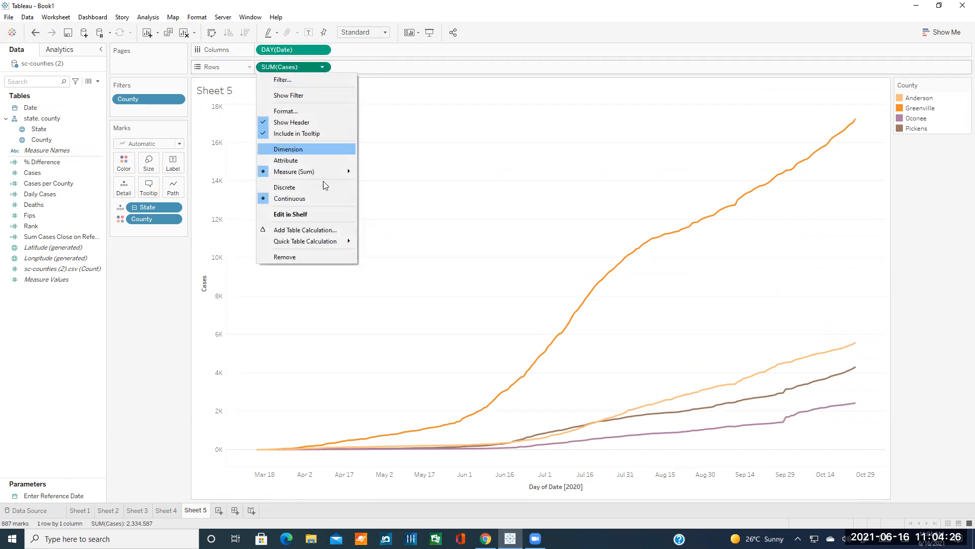
click(305, 229)
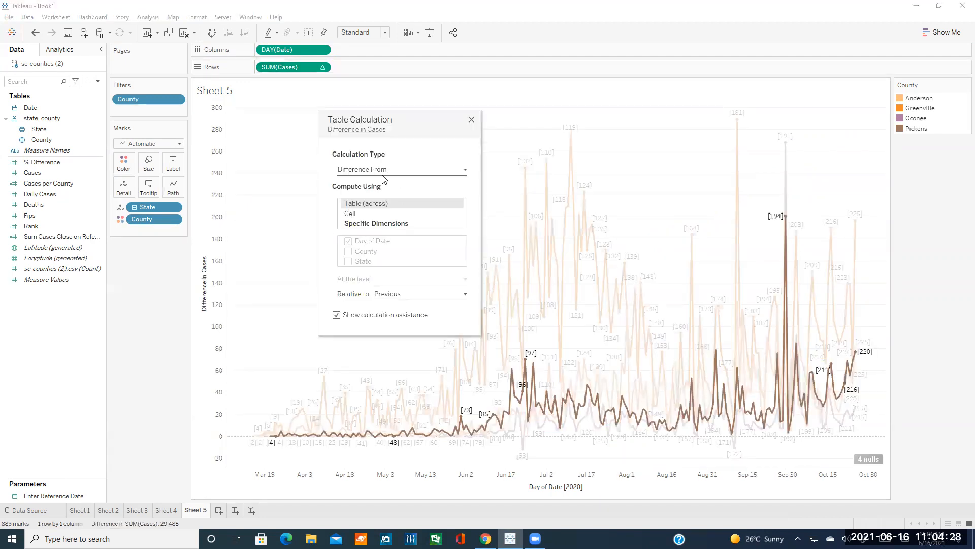
click(382, 170)
click(356, 215)
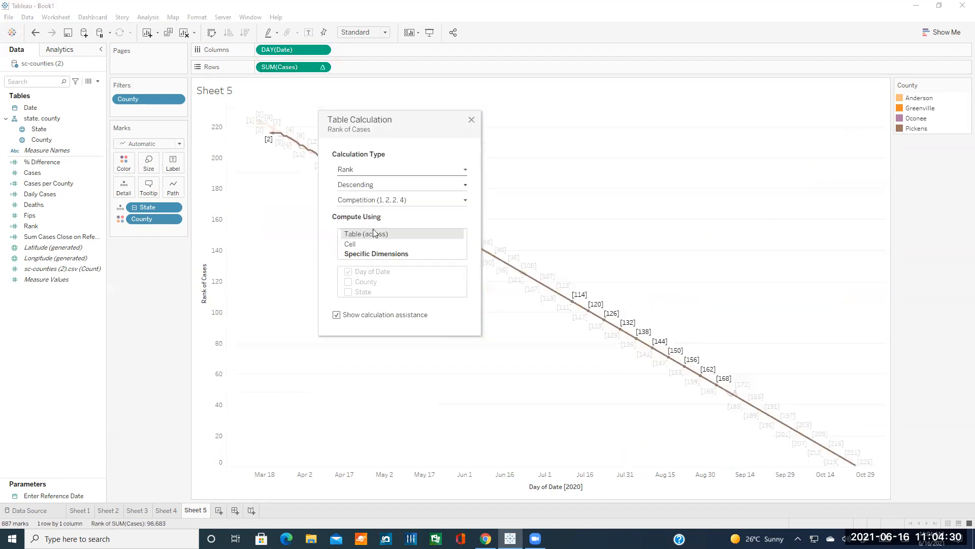
Try ascending order for the rank calculation, return it to descending, and review the ranking method options
click(378, 189)
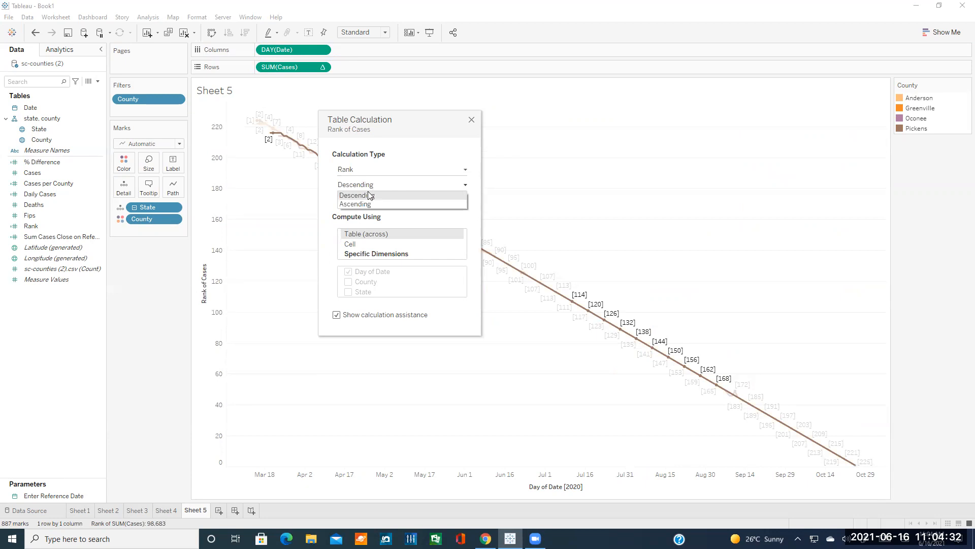
click(359, 204)
click(368, 185)
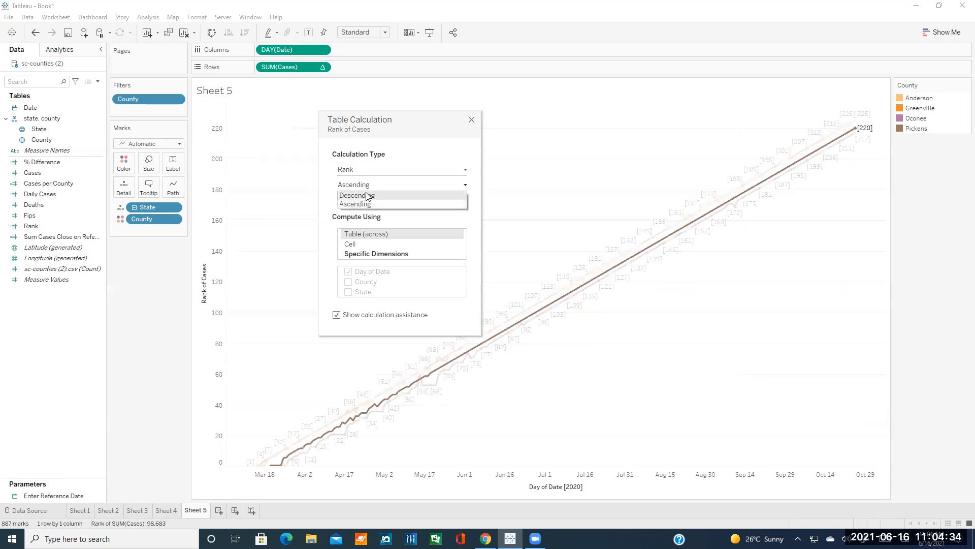
click(358, 195)
click(382, 200)
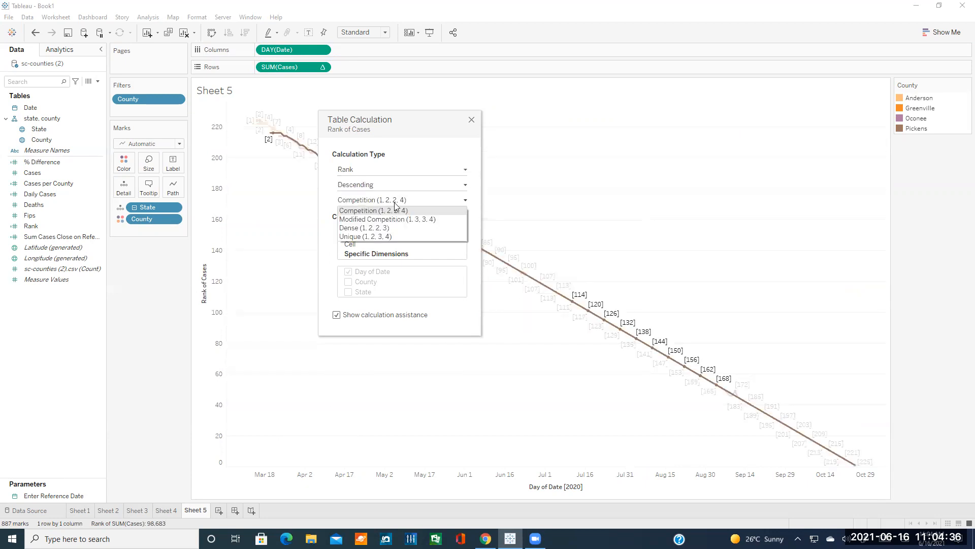
click(390, 203)
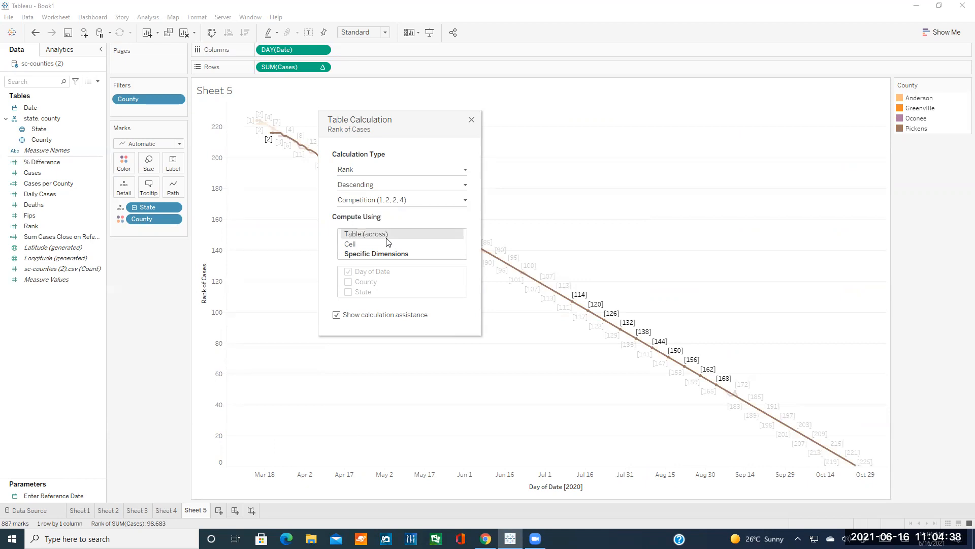
Compute the rank along specific dimensions using only County, and close the table calculation settings
click(365, 255)
click(358, 273)
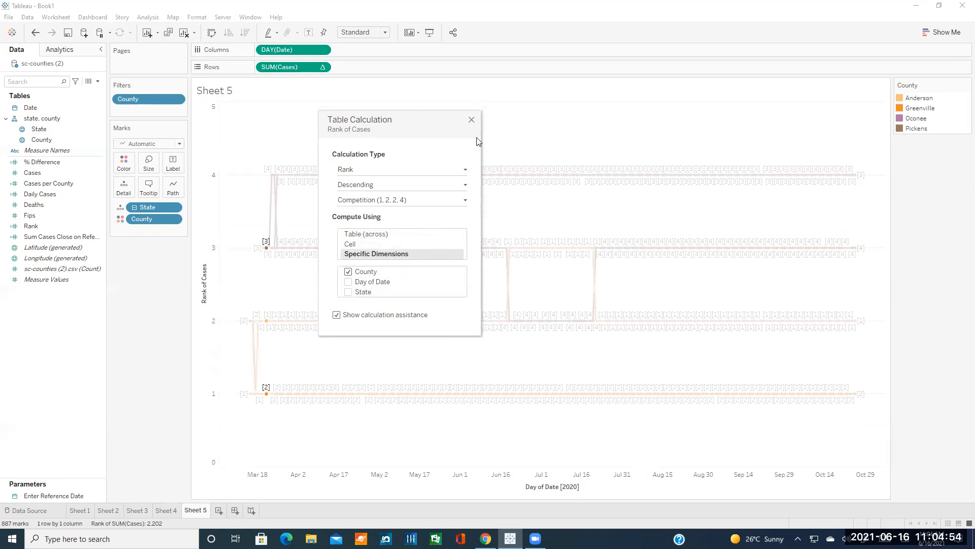
click(472, 120)
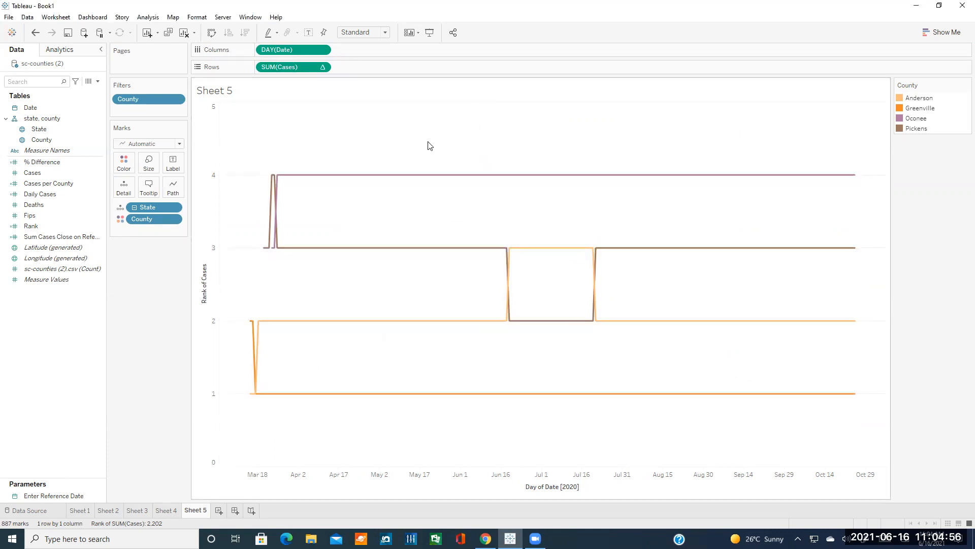
mouse_move(385, 325)
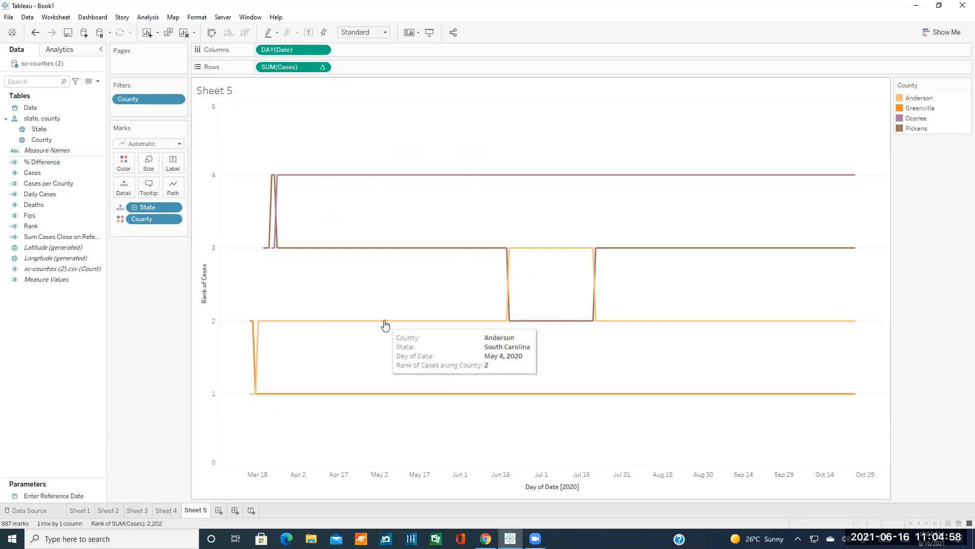
Compare the chart with the finished bump chart example in the browser guide, and return to Tableau
mouse_move(416, 254)
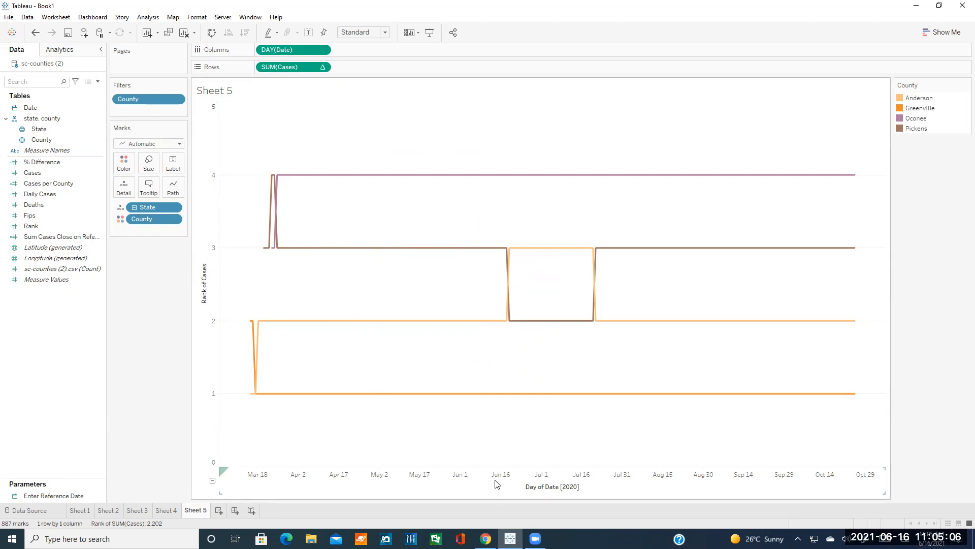
click(486, 538)
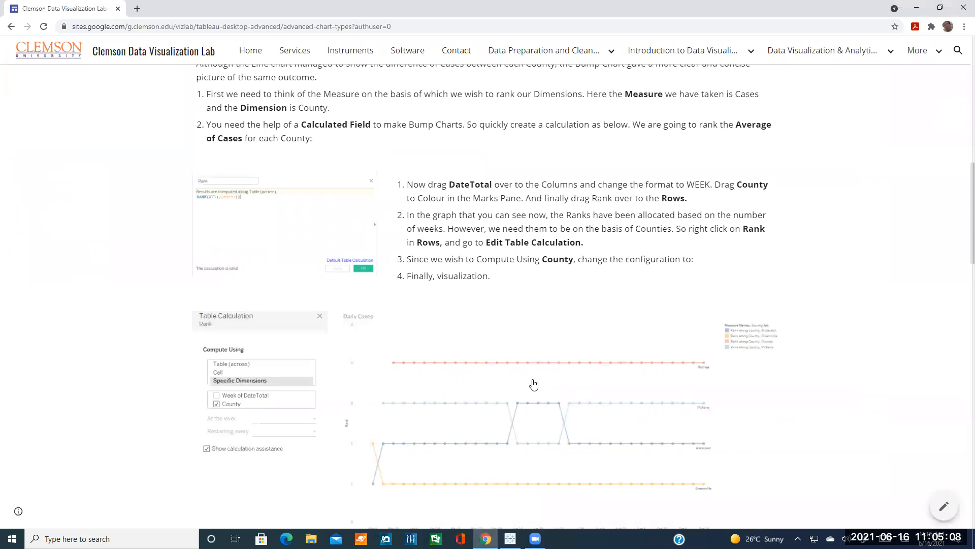
scroll(524, 384, down, 1)
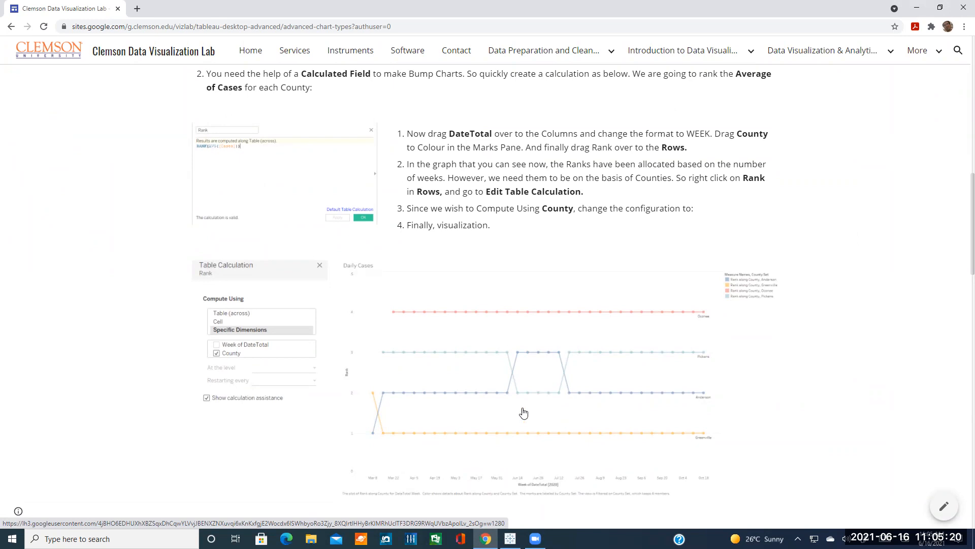
scroll(528, 414, down, 1)
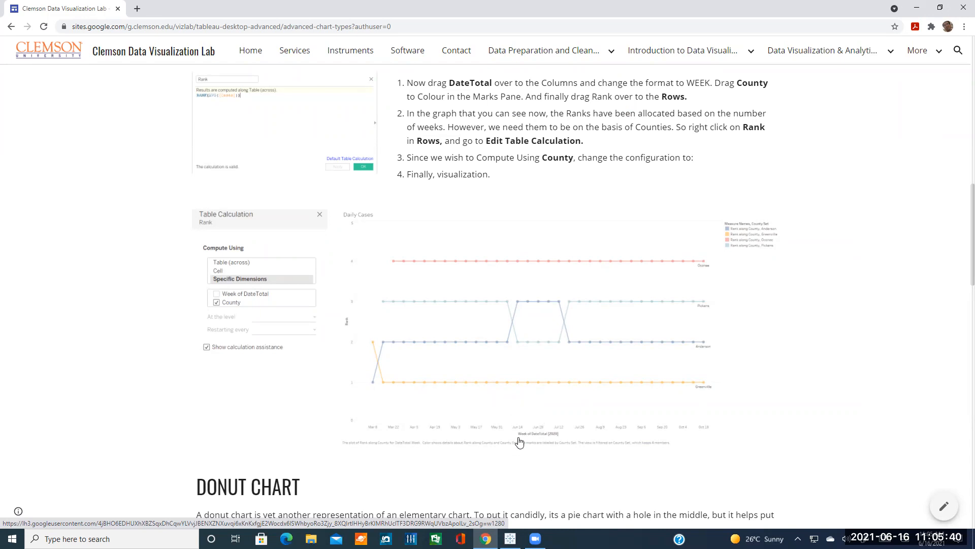
click(510, 538)
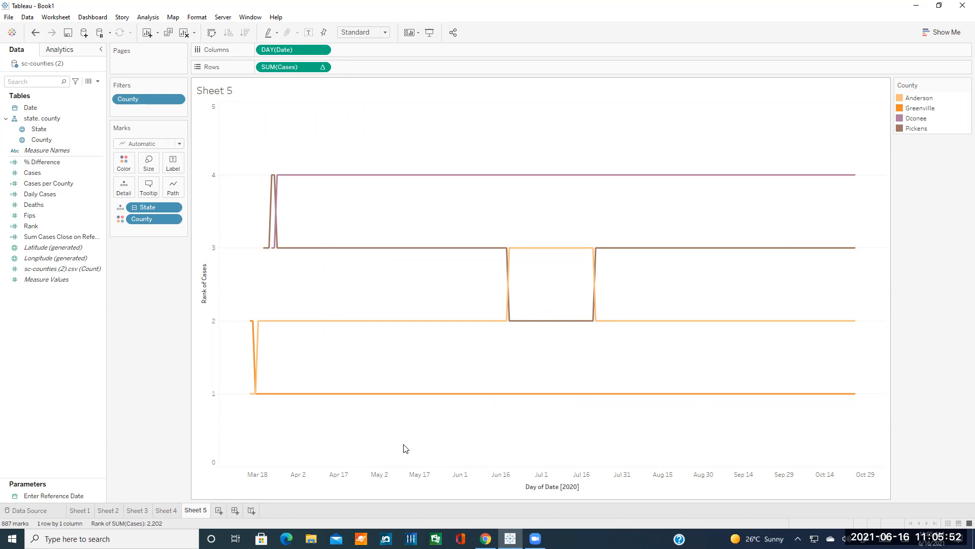
Read the donut chart section of the browser guide with its example image, and return to Tableau
key(alt+Tab)
scroll(472, 394, down, 3)
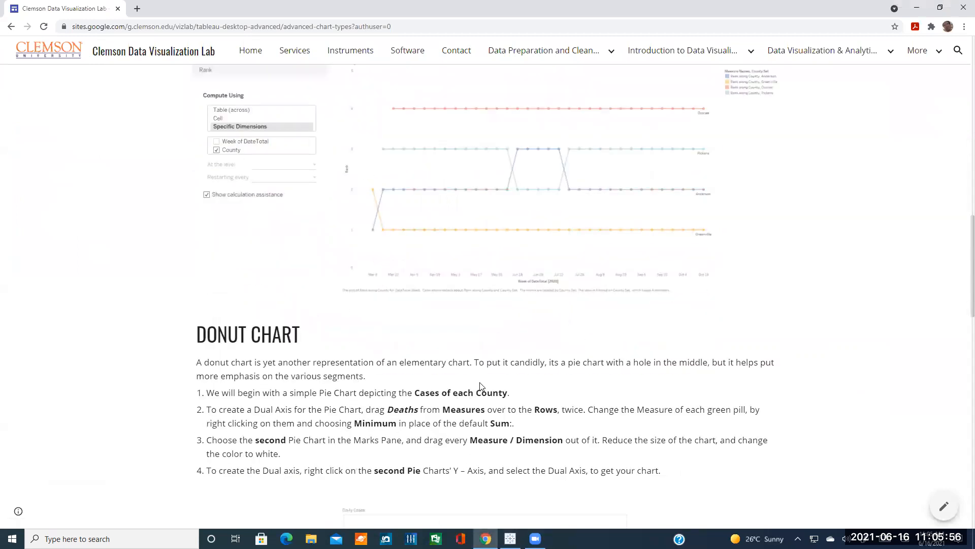
scroll(479, 381, down, 1)
scroll(479, 380, down, 4)
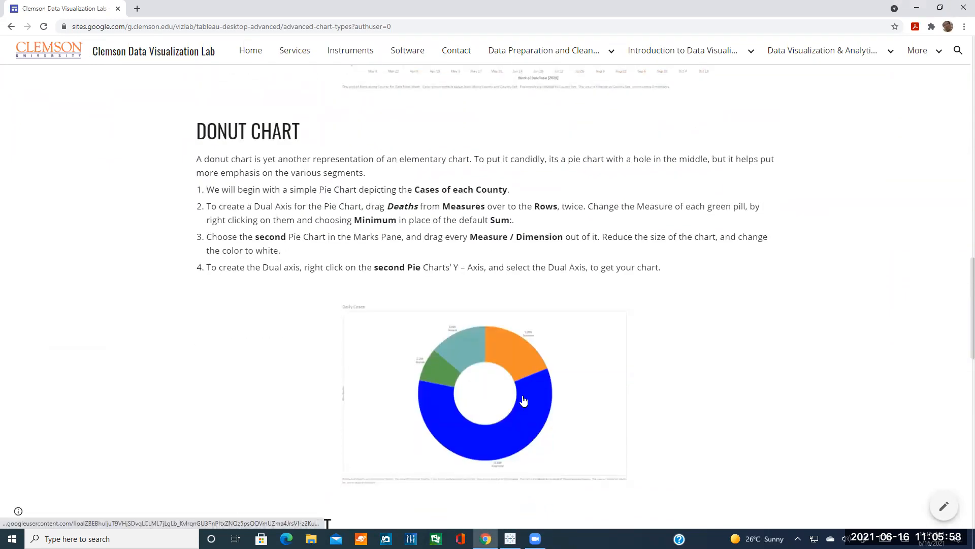
scroll(534, 395, down, 1)
scroll(541, 395, up, 1)
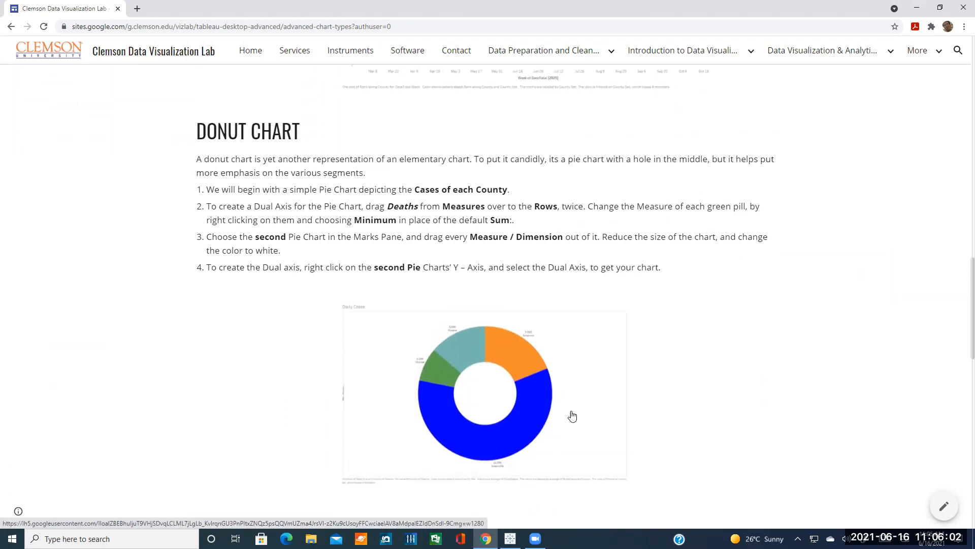
click(660, 116)
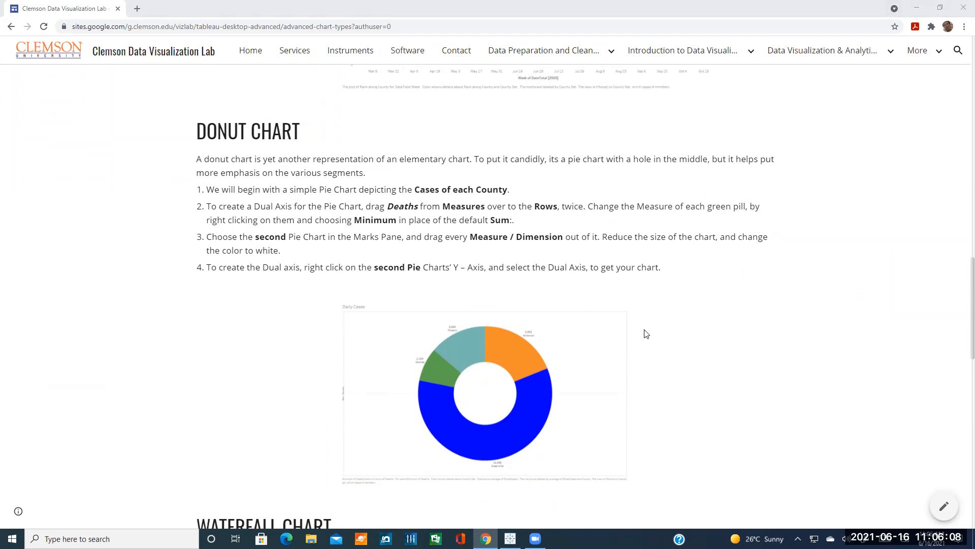
click(510, 539)
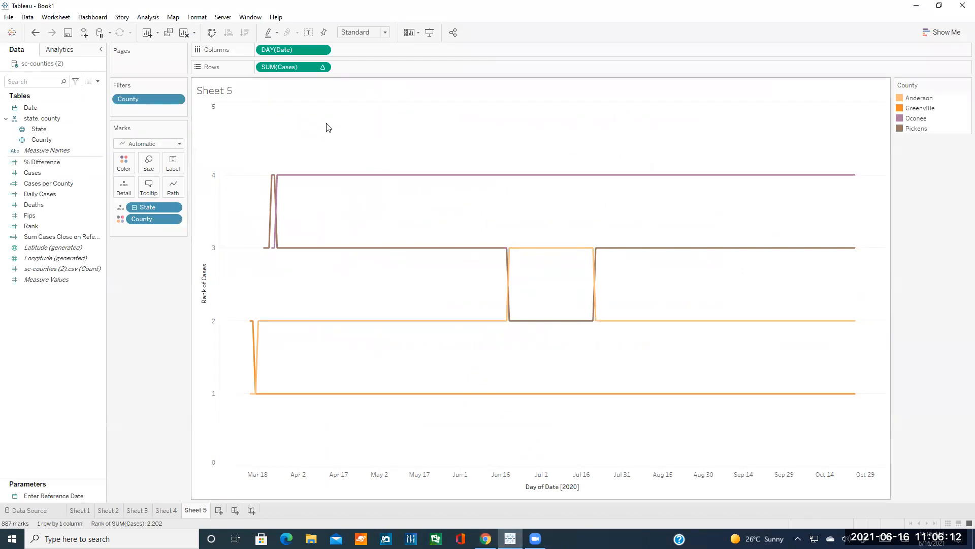
Review the table calculation settings and available calculation types of SUM(Cases) on the rows, and close them without changes
click(322, 68)
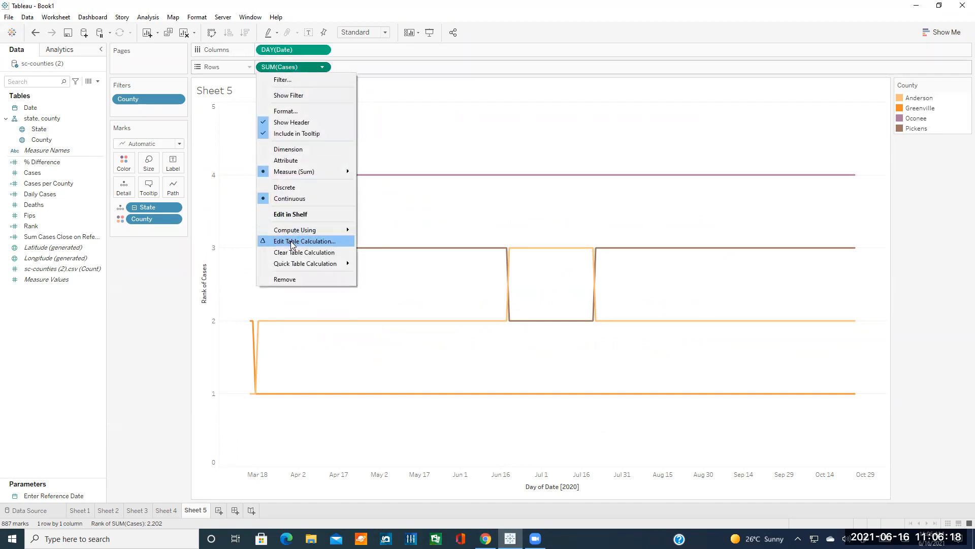
click(293, 242)
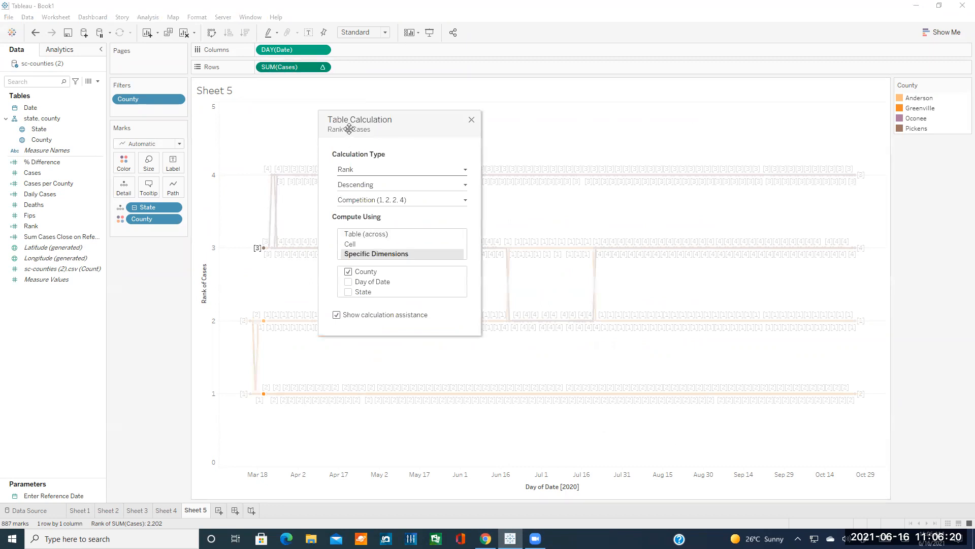
click(353, 171)
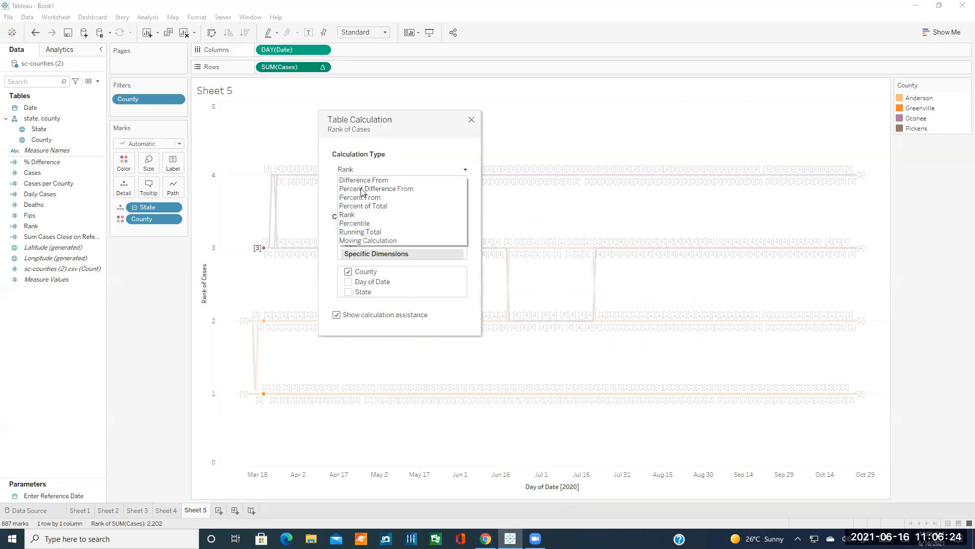
click(359, 162)
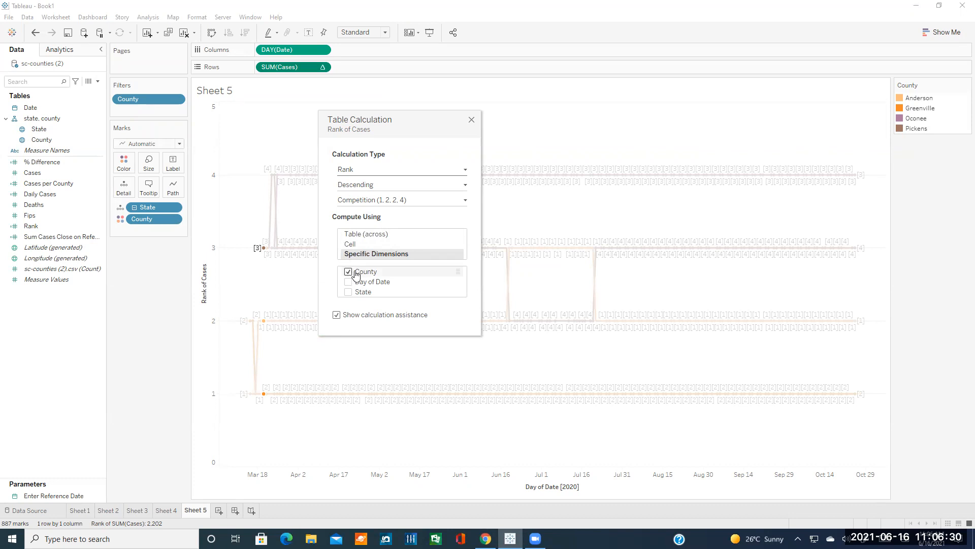
click(471, 120)
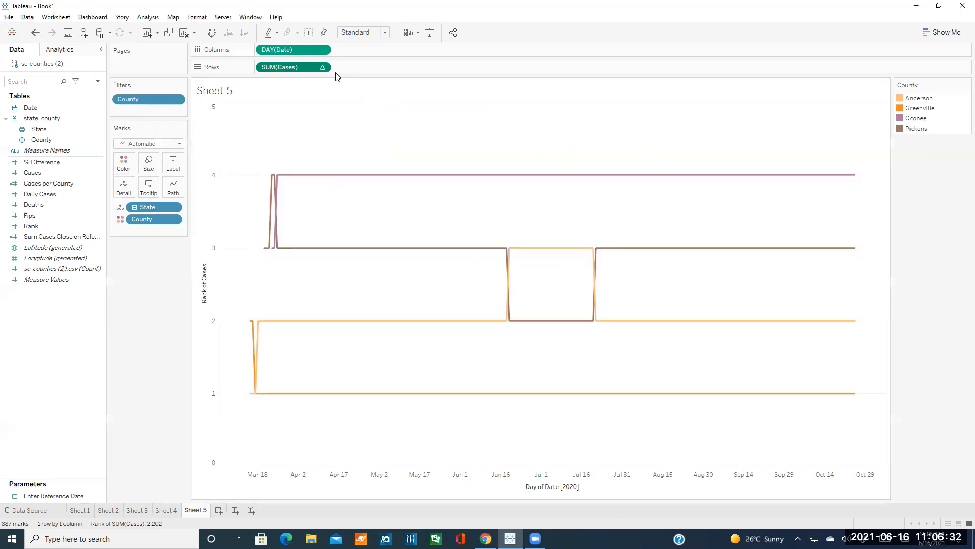
Remove the ranked SUM(Cases) from the rows and place the plain Cases measure there again
click(326, 67)
click(296, 280)
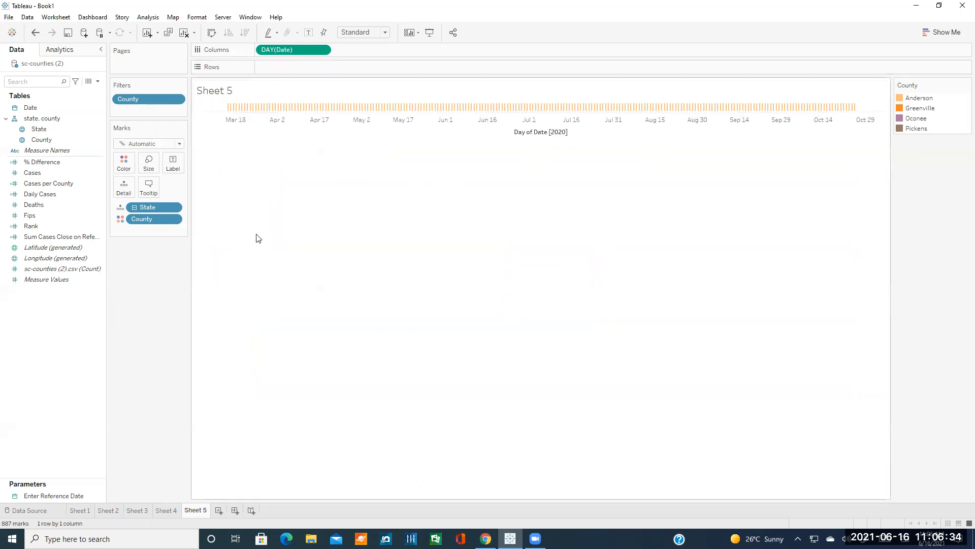
drag(66, 172, 282, 67)
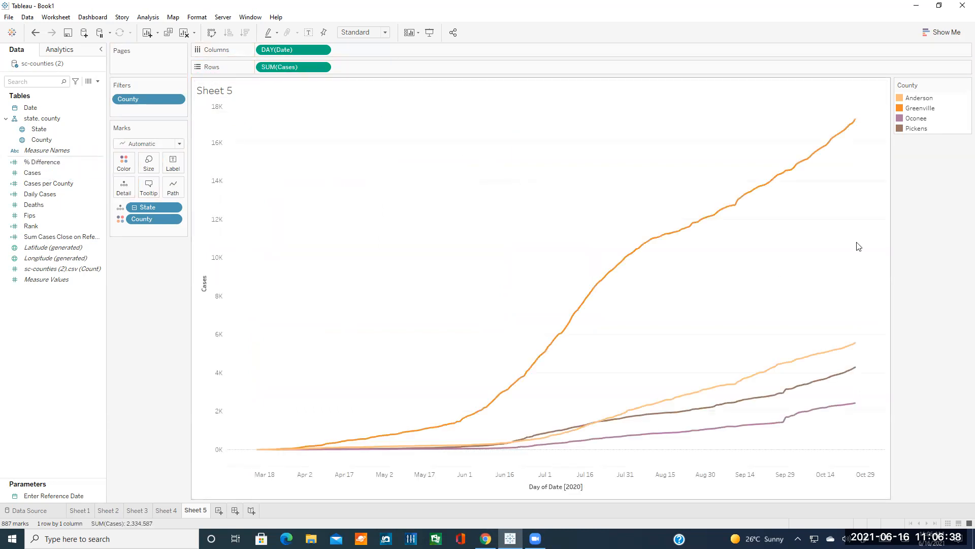
Add a Rank table calculation to SUM(Cases) on the rows, computed along specific dimensions using only County
click(324, 68)
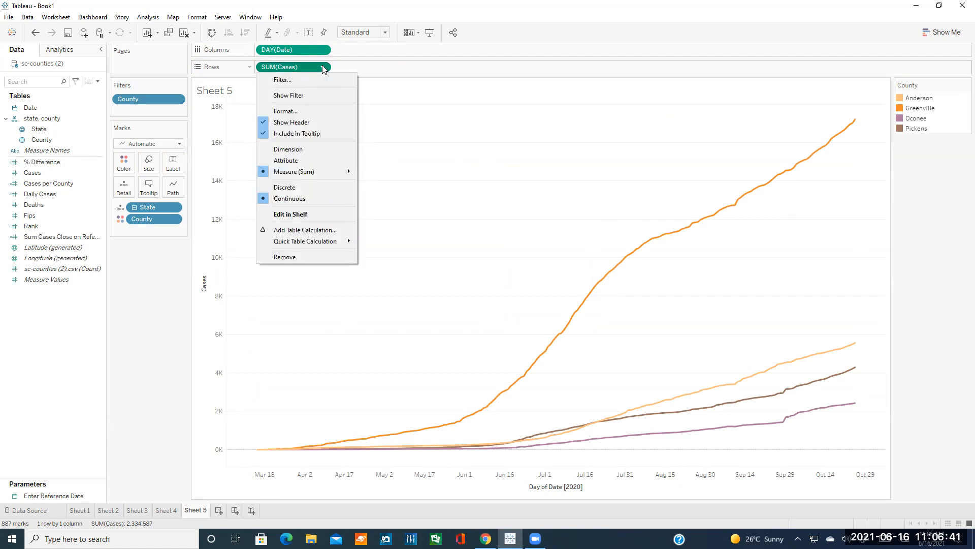
click(297, 232)
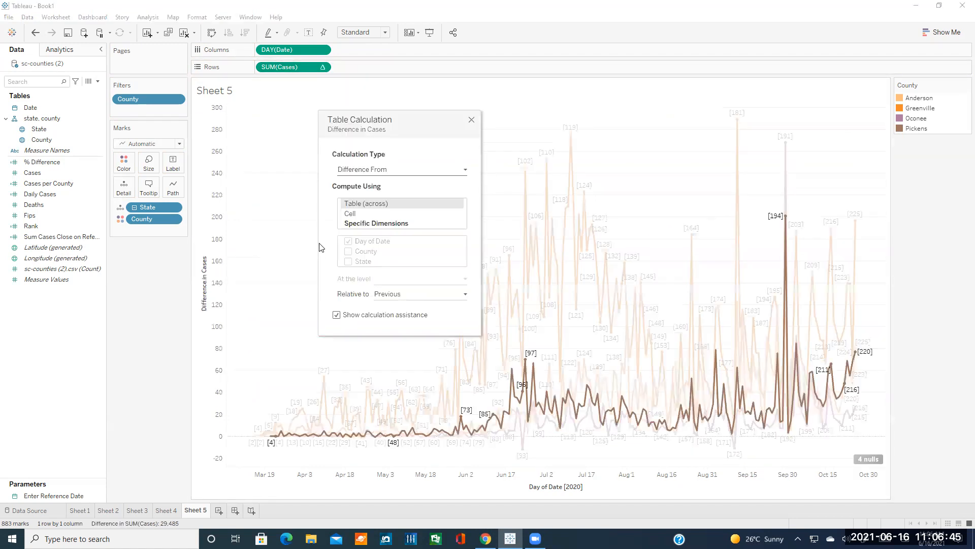
click(382, 170)
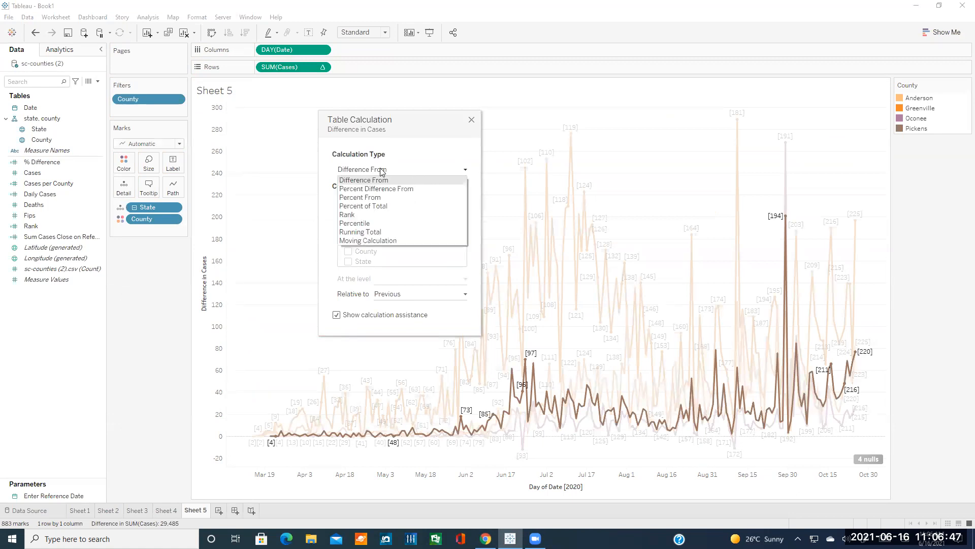
click(354, 215)
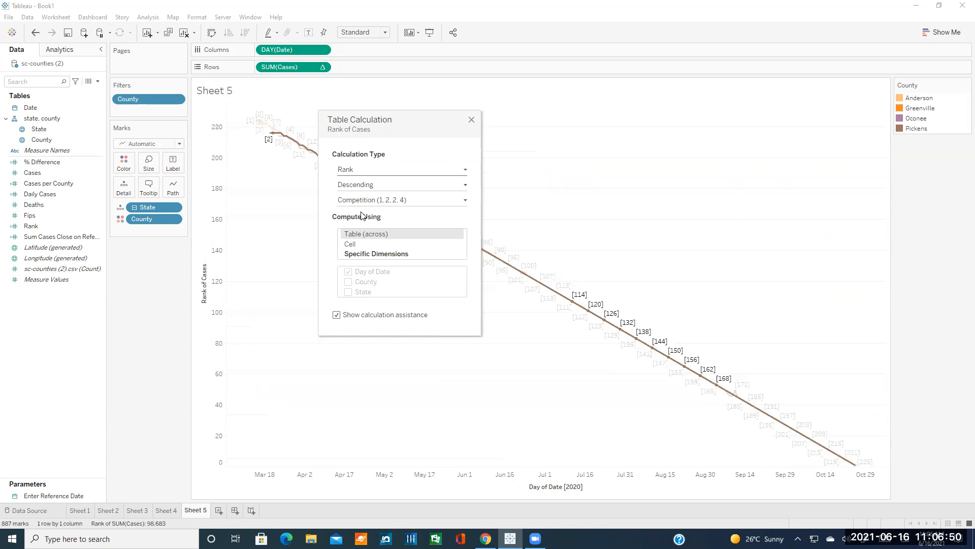
click(364, 253)
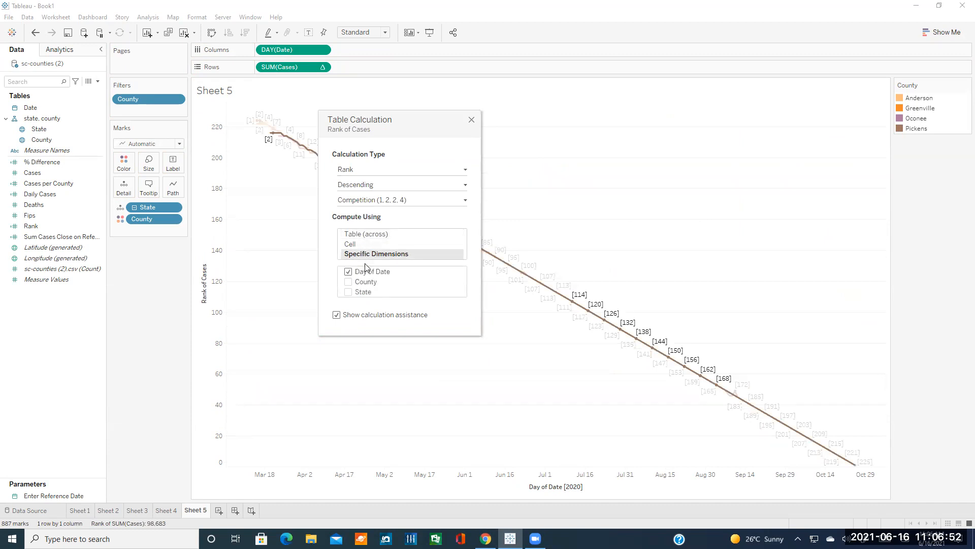
click(349, 272)
click(348, 283)
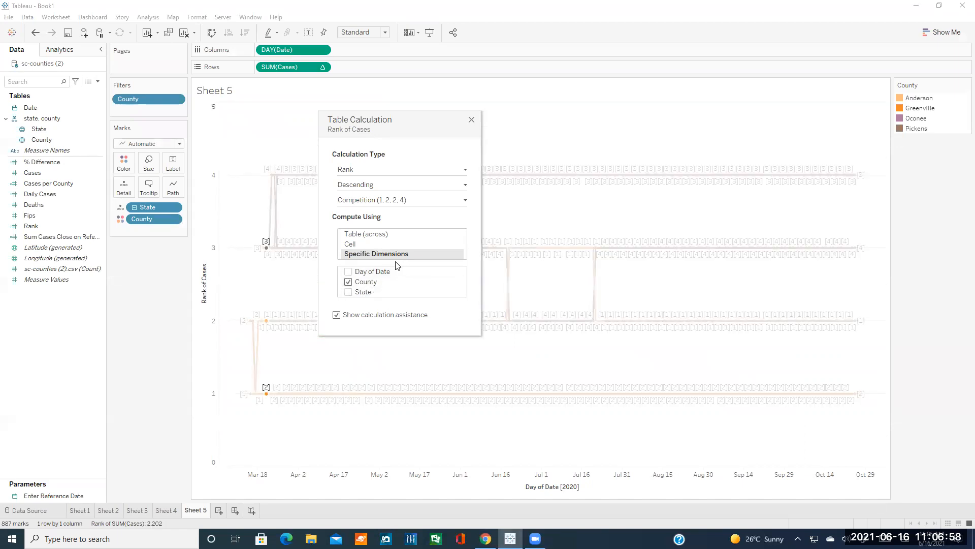
click(471, 121)
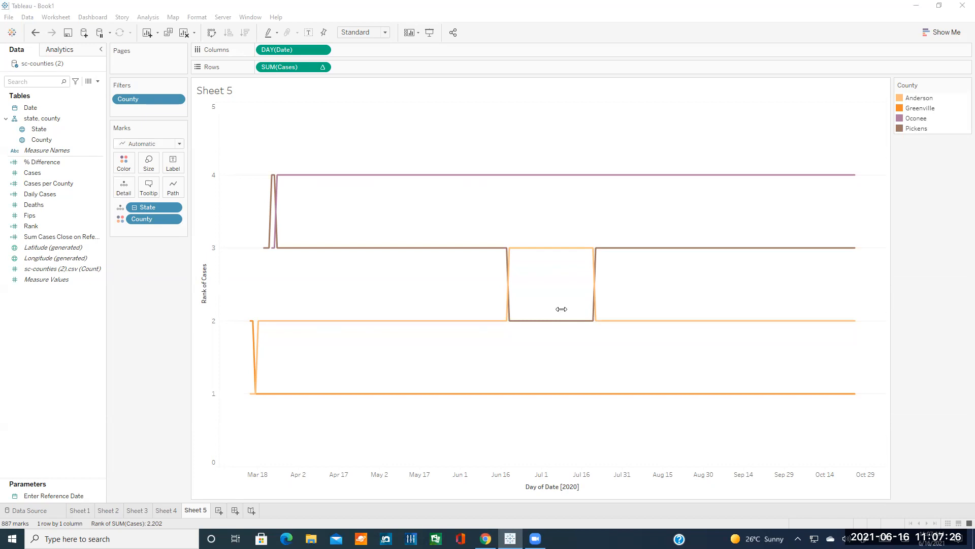
Replace SUM(Cases) on the rows with the calculated field Rank
click(322, 67)
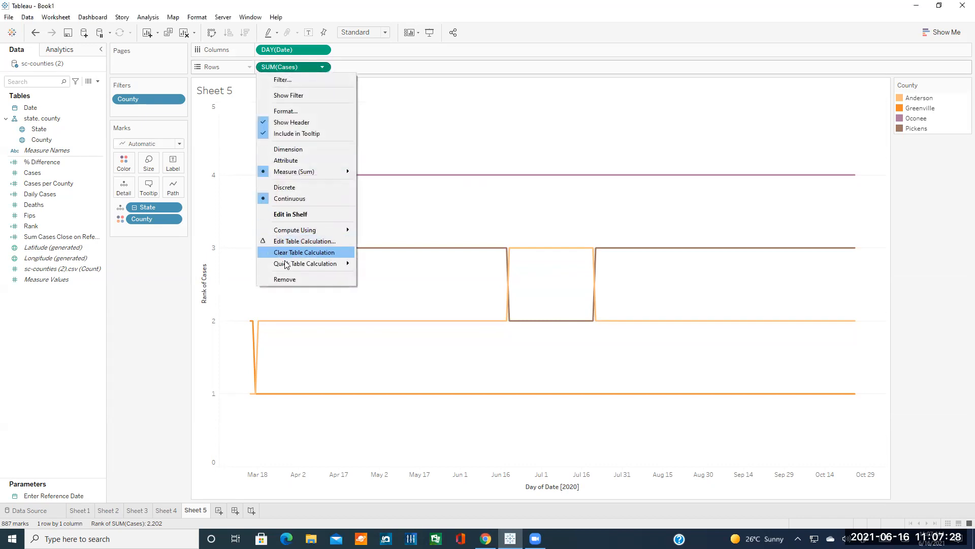
click(290, 279)
drag(32, 226, 275, 68)
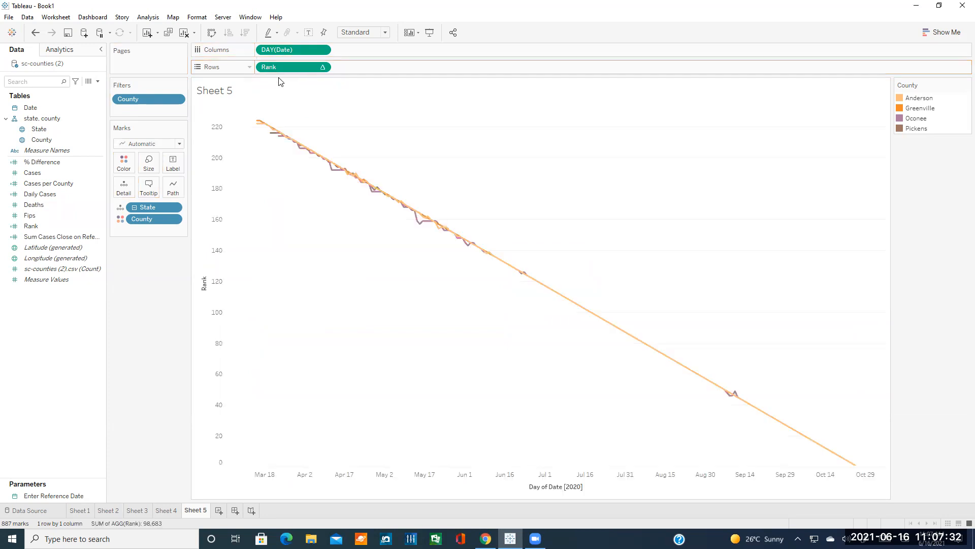
Edit the table calculation of Rank on the rows to compute along specific dimensions using only County
click(322, 67)
click(315, 202)
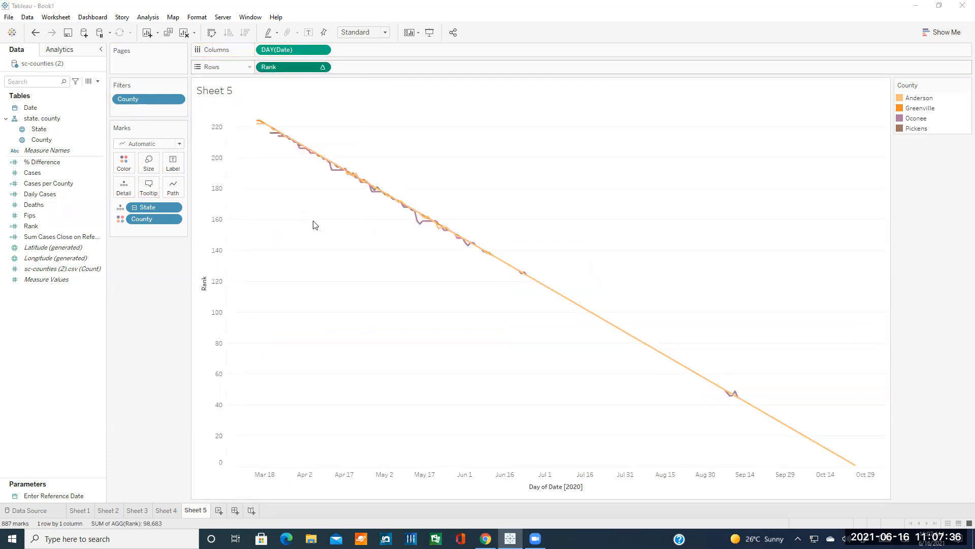
click(369, 199)
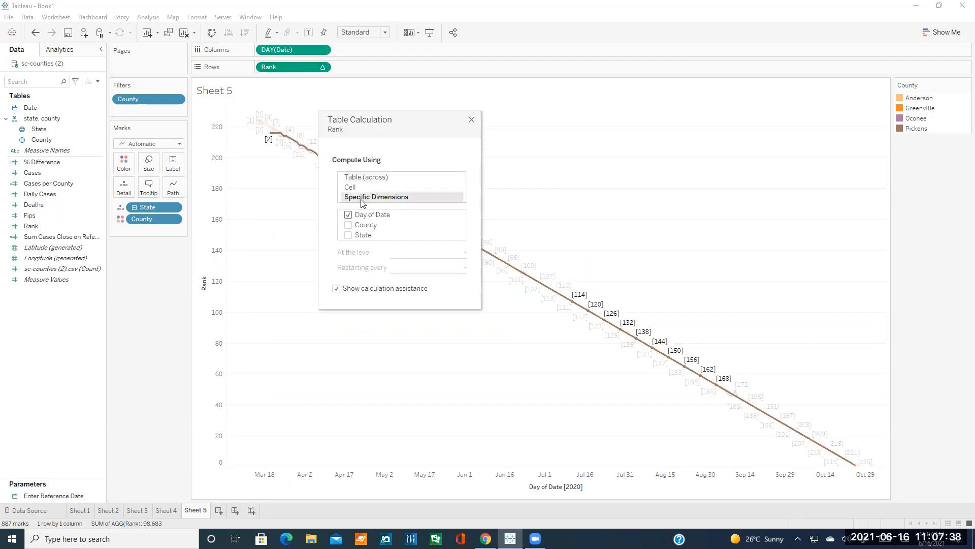
click(348, 216)
click(347, 225)
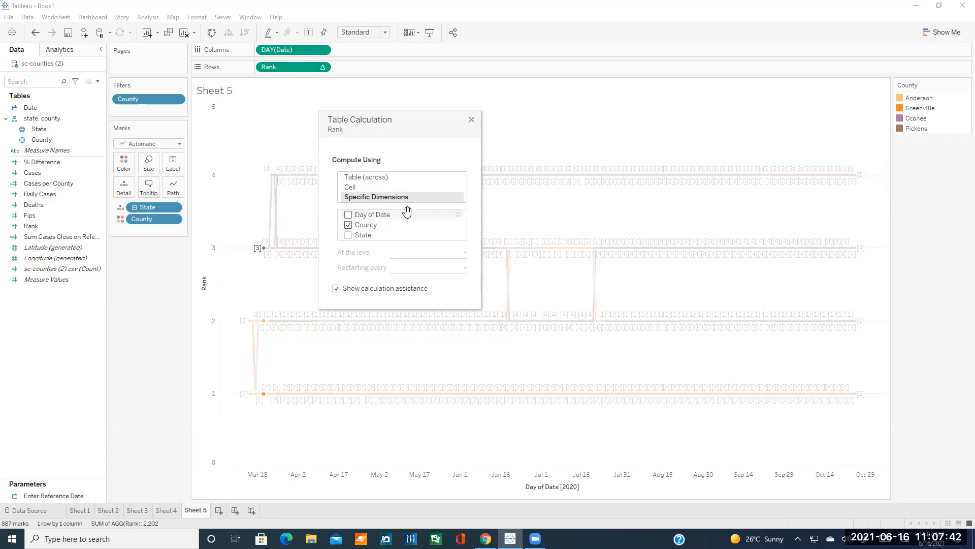
click(472, 116)
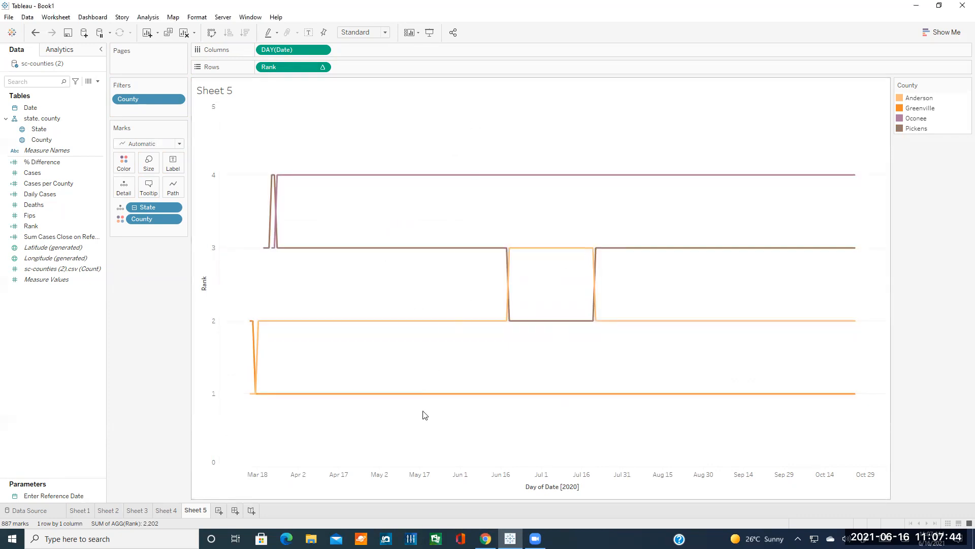
Inspect the formula of the calculated field Rank, and close its editor without changes
click(322, 69)
double_click(295, 67)
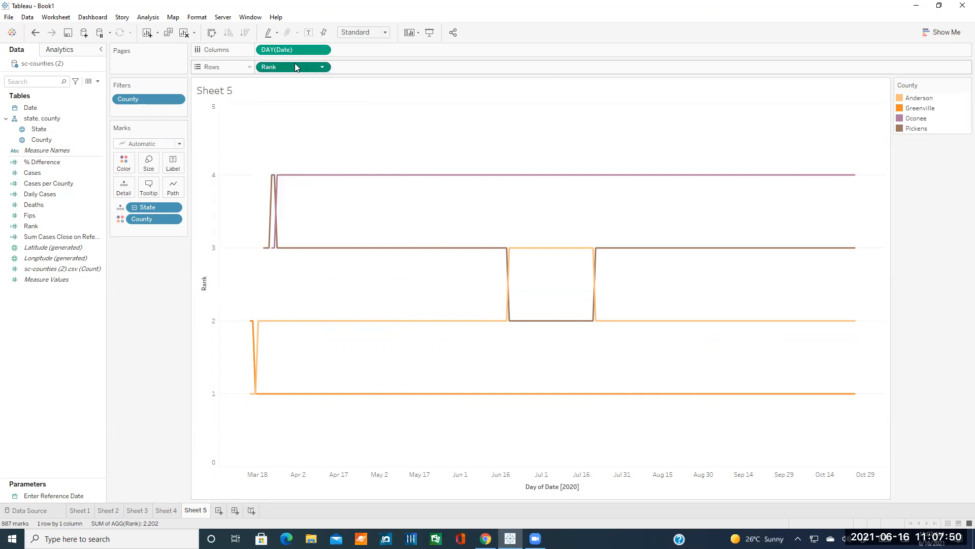
click(397, 67)
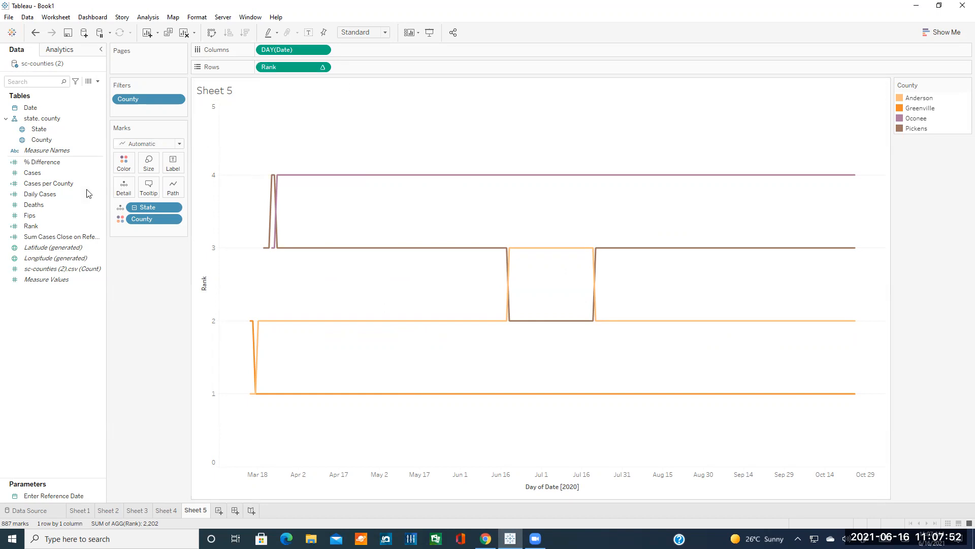
right_click(45, 226)
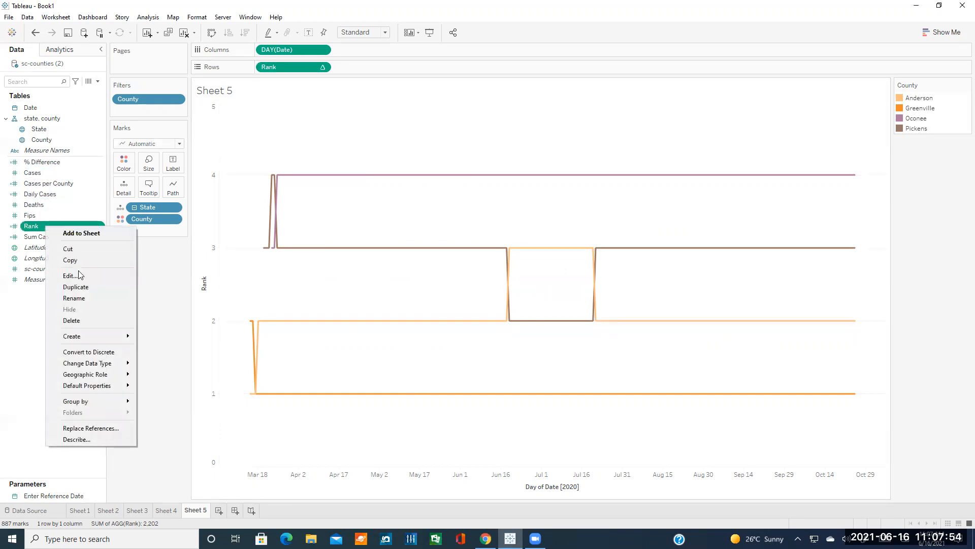
click(59, 275)
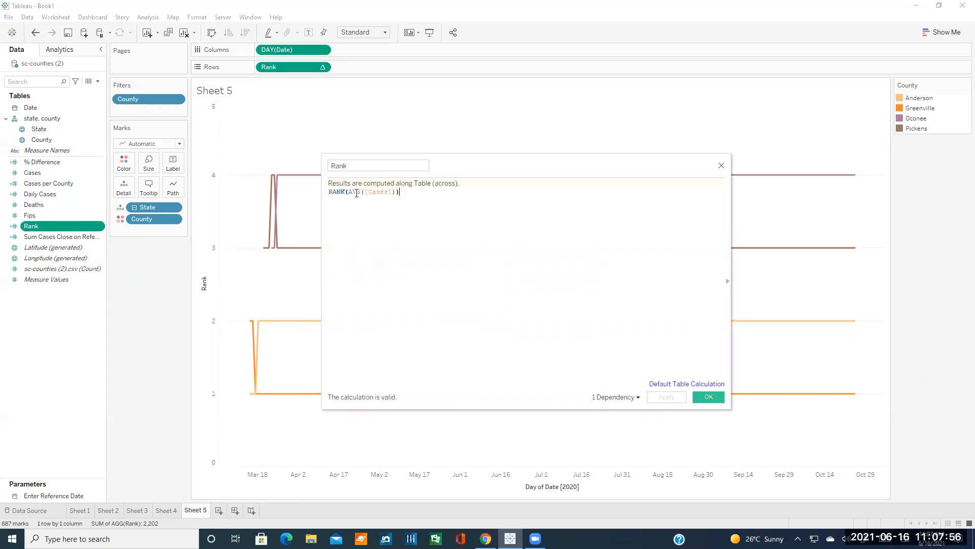
click(721, 165)
Review the table calculation settings of Rank on the rows, and close them without changes
click(323, 68)
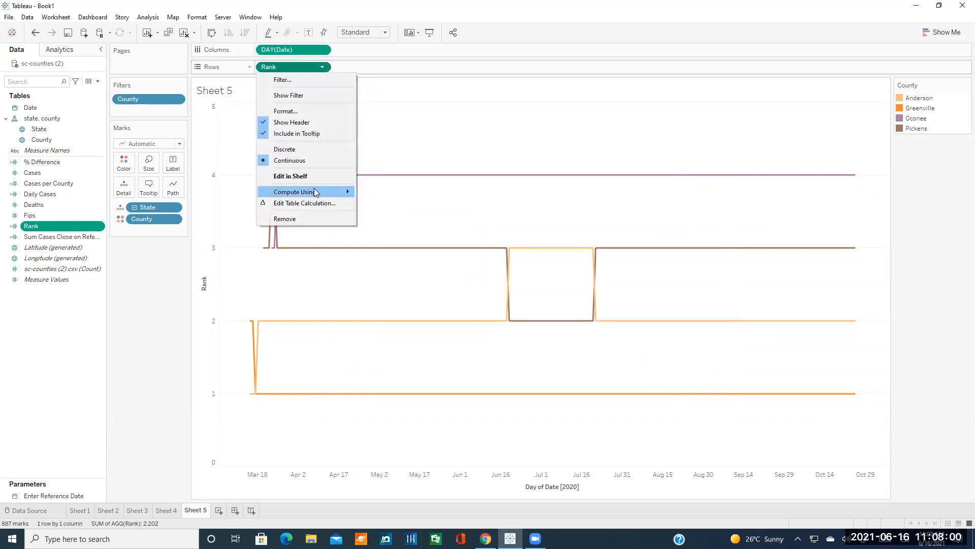
click(297, 203)
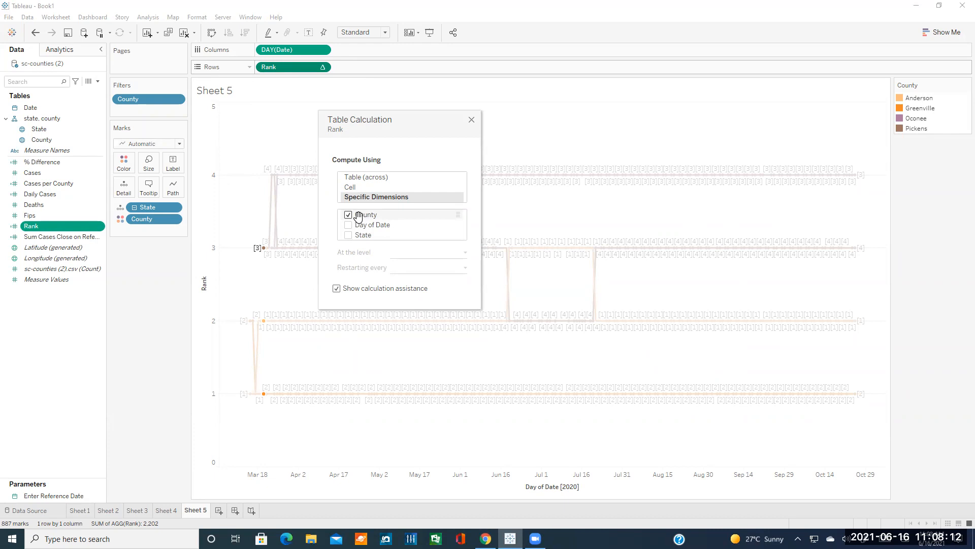
click(471, 123)
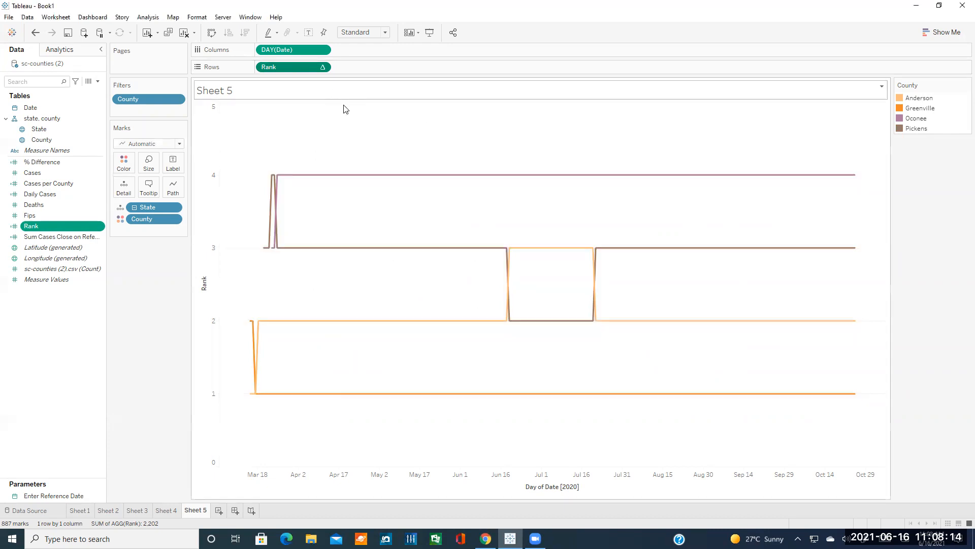
Replace the calculated field Rank on the rows with the Cases measure
click(325, 67)
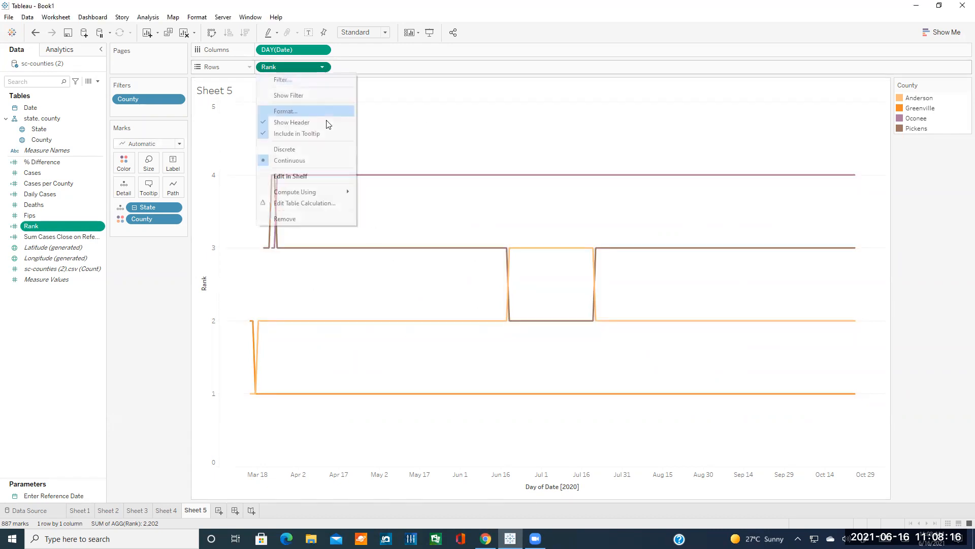
click(311, 222)
mouse_move(32, 172)
mouse_down()
mouse_move(140, 164)
mouse_move(295, 67)
mouse_up()
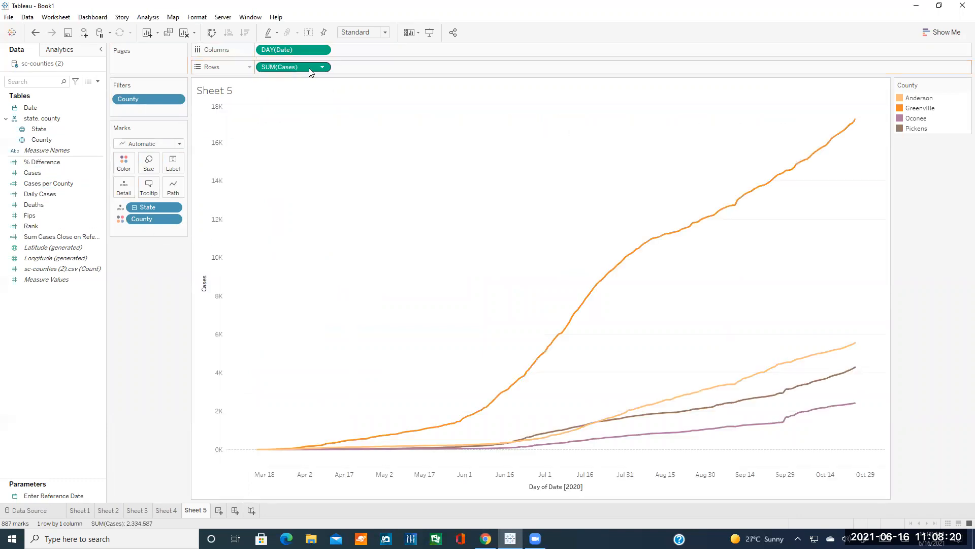
Add a Rank table calculation to SUM(Cases) on the rows, computed along specific dimensions with Day of Date unchecked and only County checked
click(322, 67)
click(298, 230)
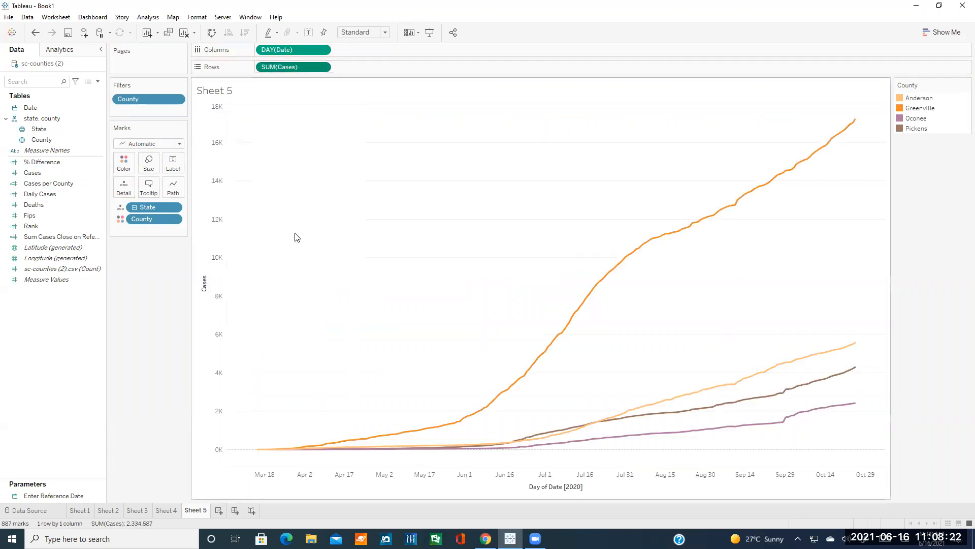
click(376, 172)
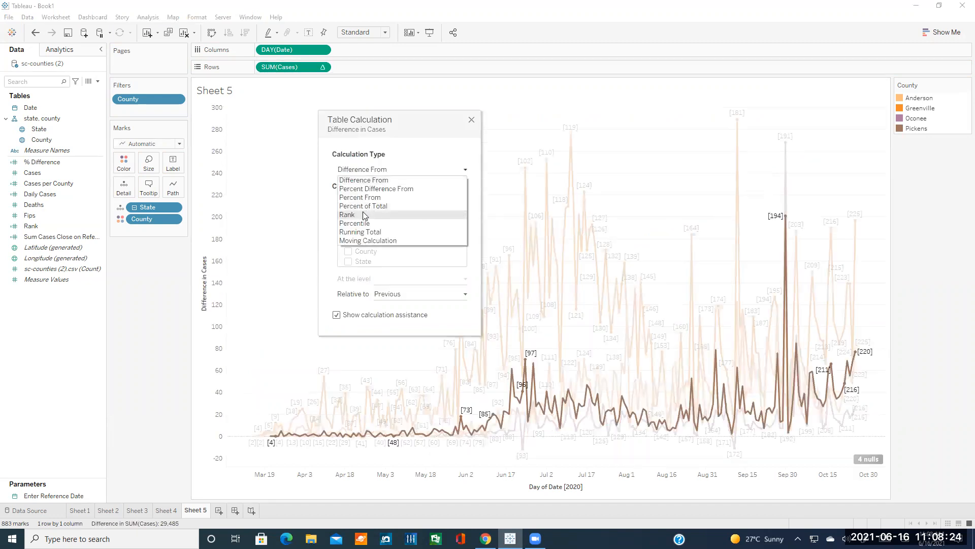
click(374, 213)
click(374, 254)
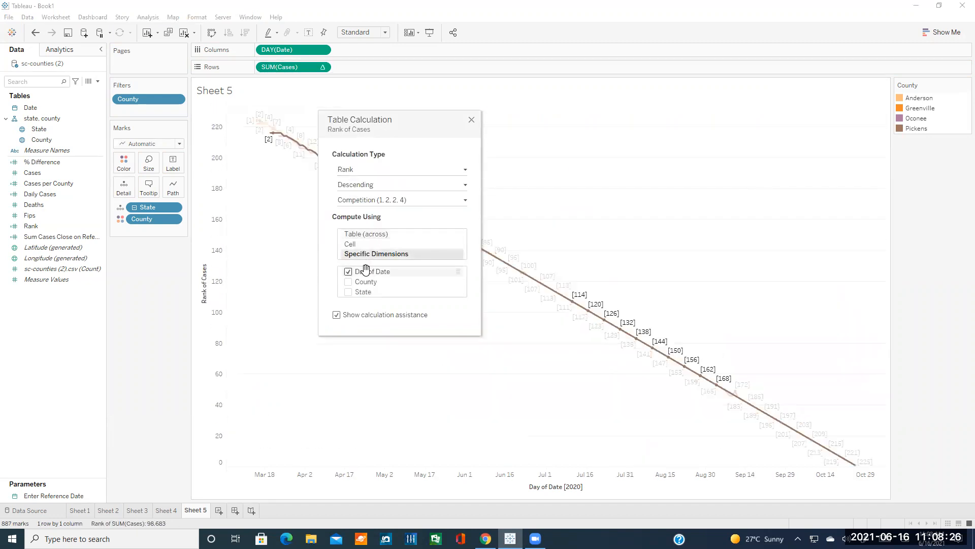
click(350, 272)
click(362, 283)
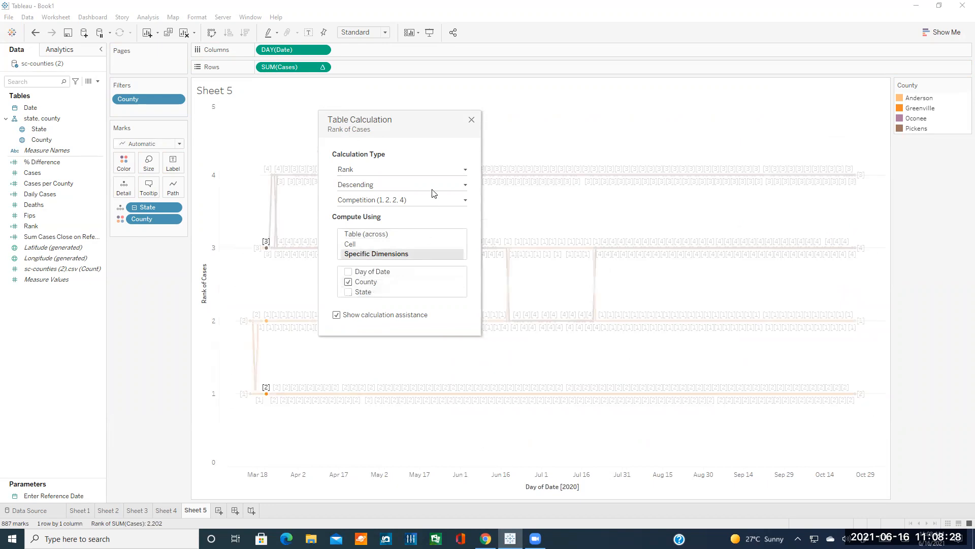
click(471, 120)
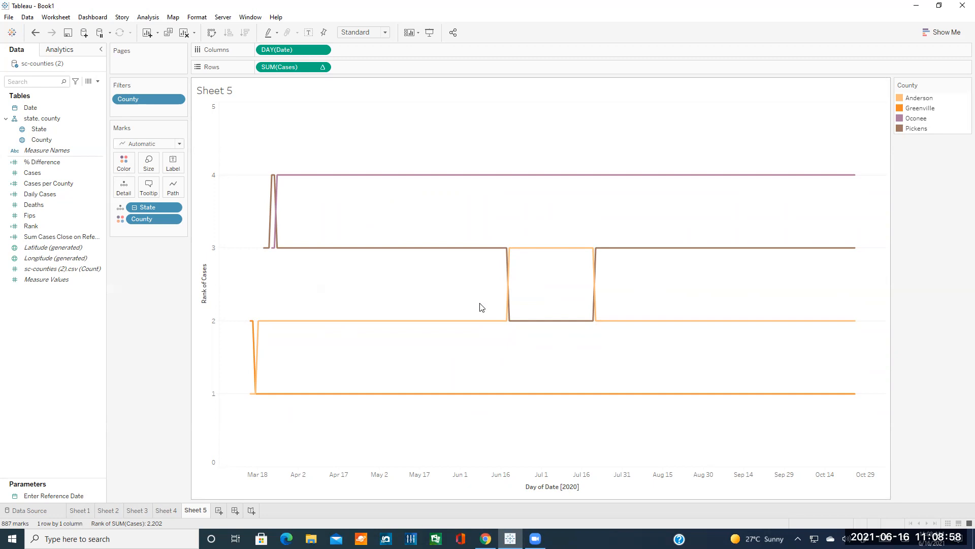
Switch to the browser and read the Donut Chart instructions on the advanced chart types page
click(485, 538)
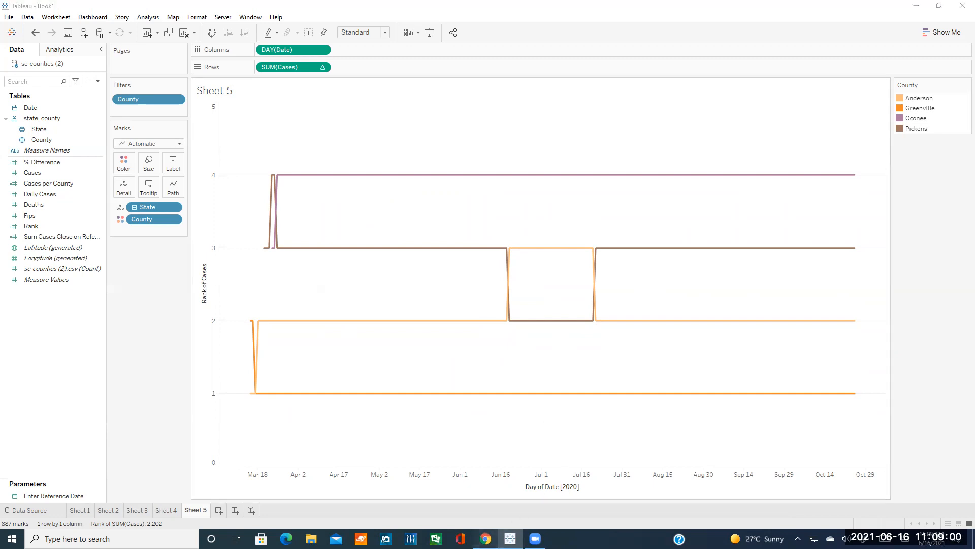
scroll(517, 391, down, 1)
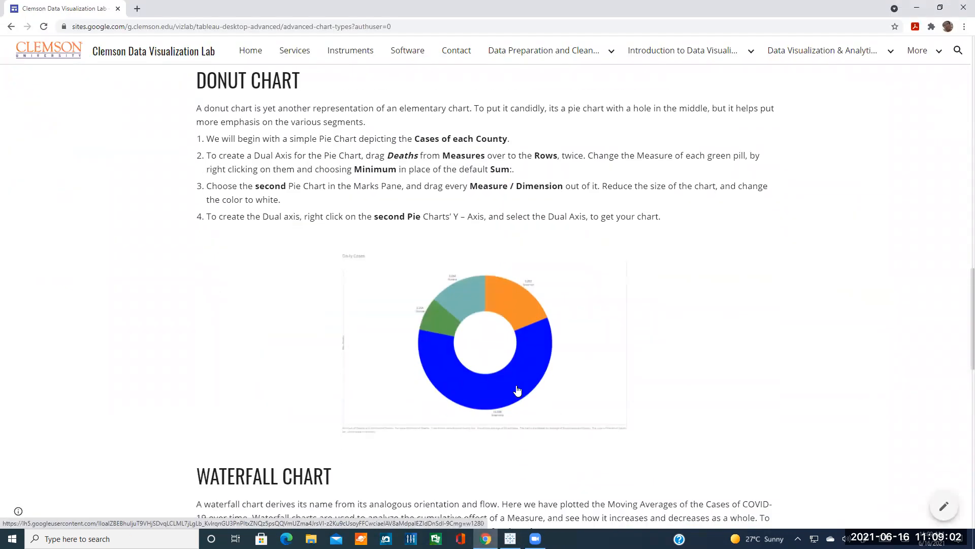
scroll(517, 391, up, 1)
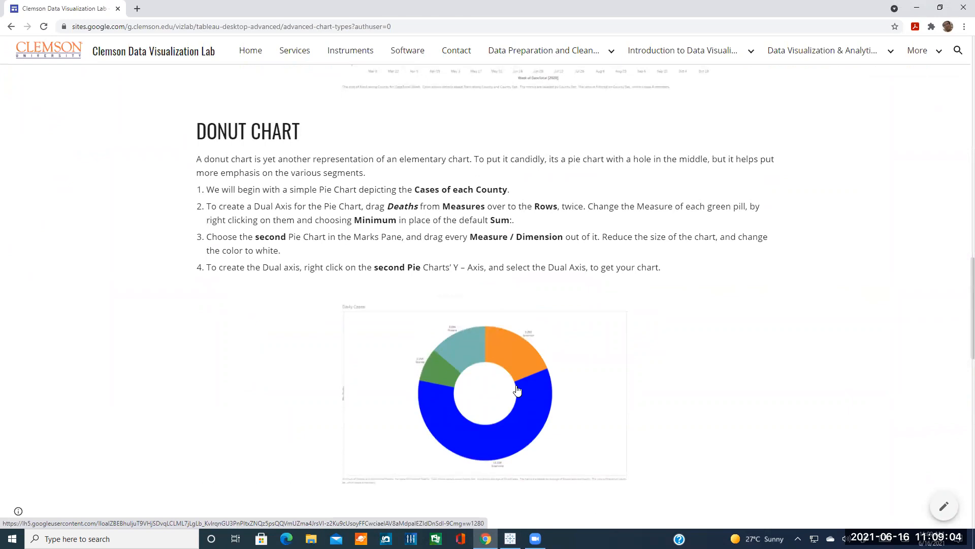
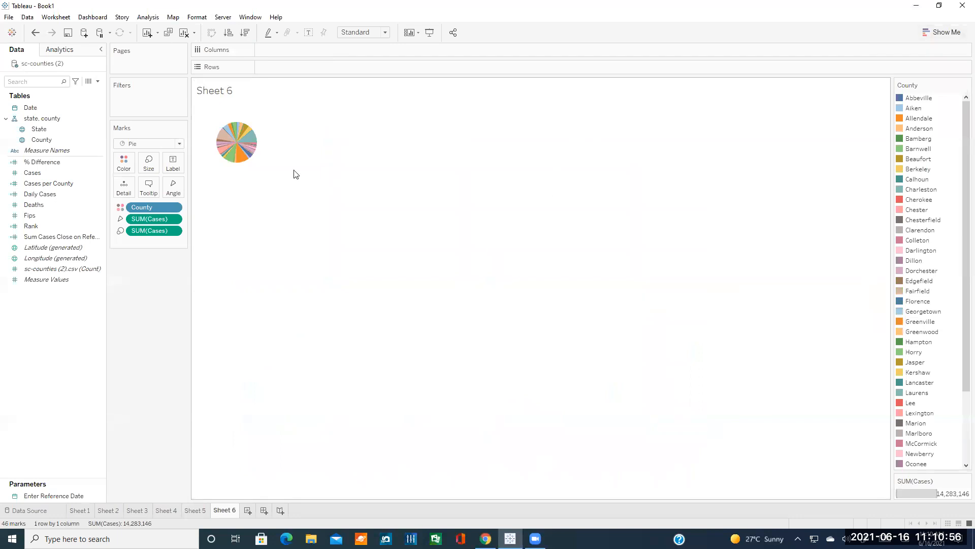
Filter the pie chart by County, keeping only Anderson, Greenville, Oconee and Pickens
drag(47, 140, 149, 104)
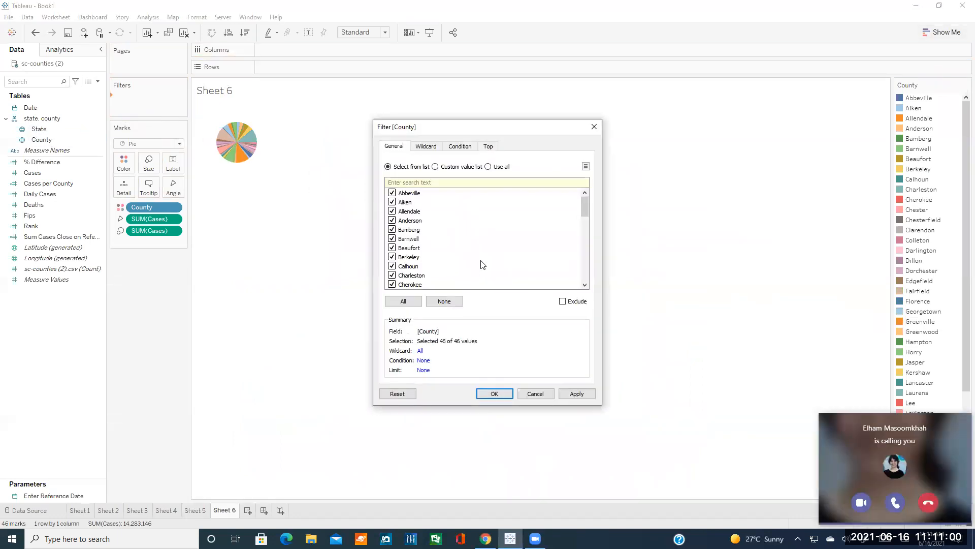
click(929, 501)
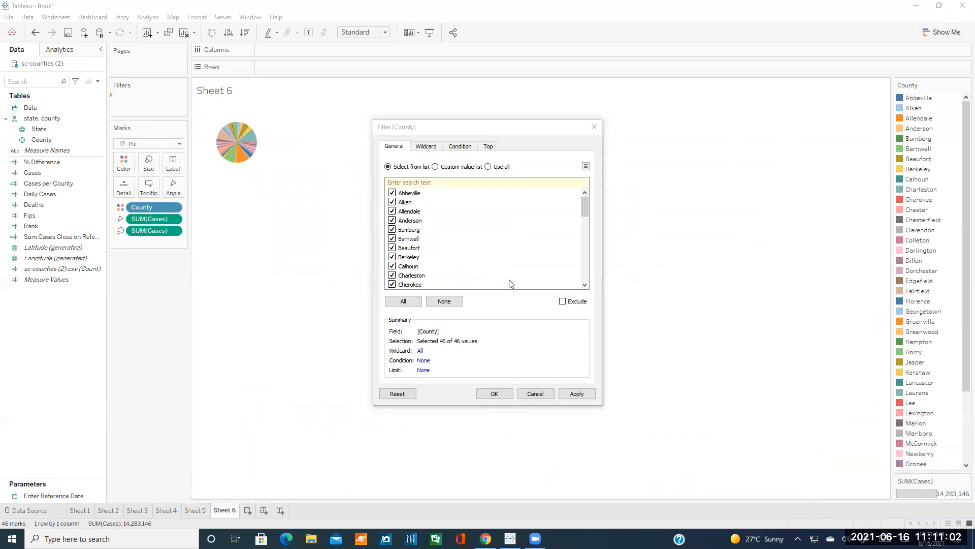
click(435, 303)
click(392, 220)
scroll(412, 245, down, 3)
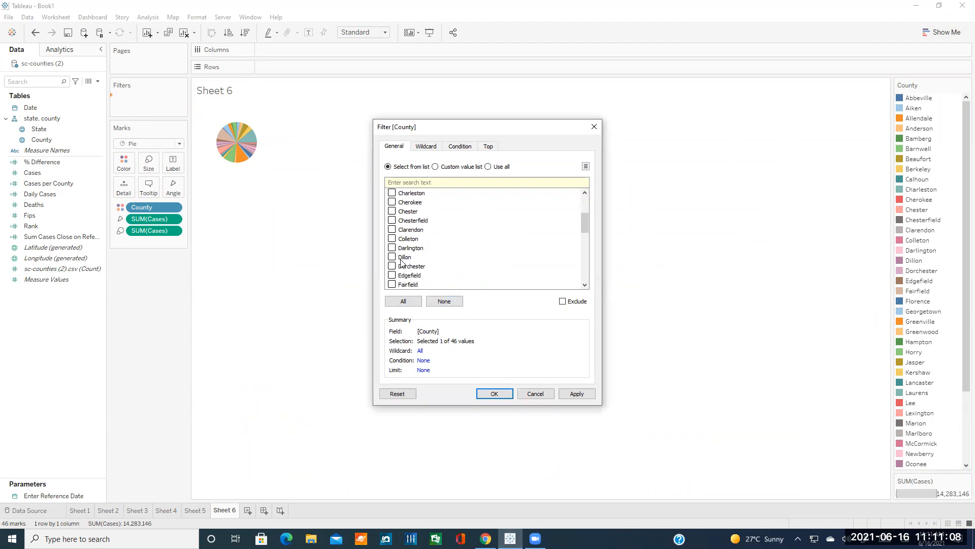
scroll(392, 256, down, 2)
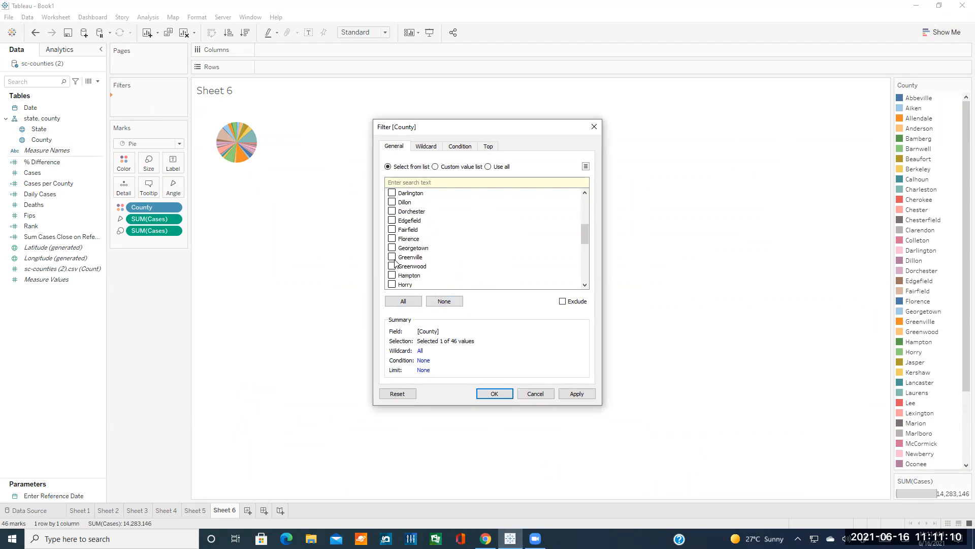
scroll(404, 257, down, 5)
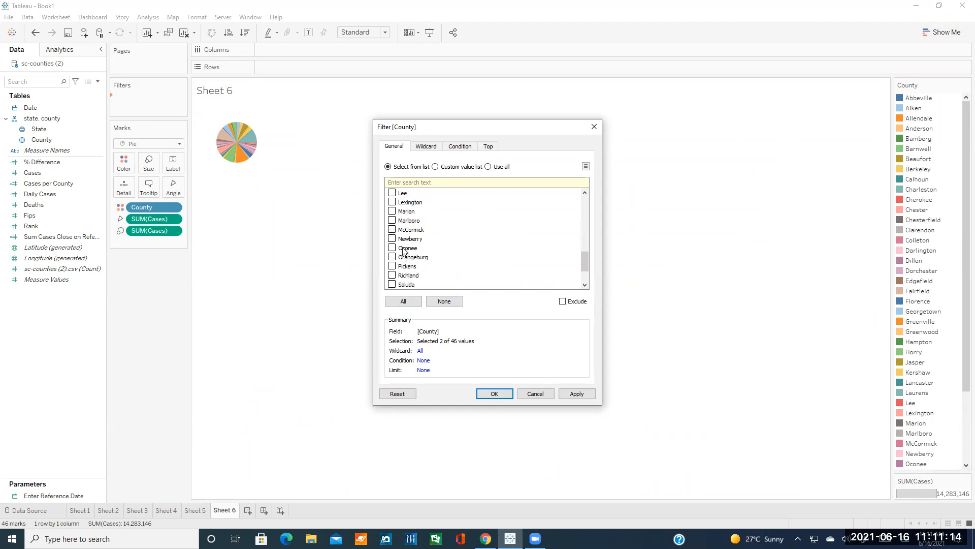
click(494, 394)
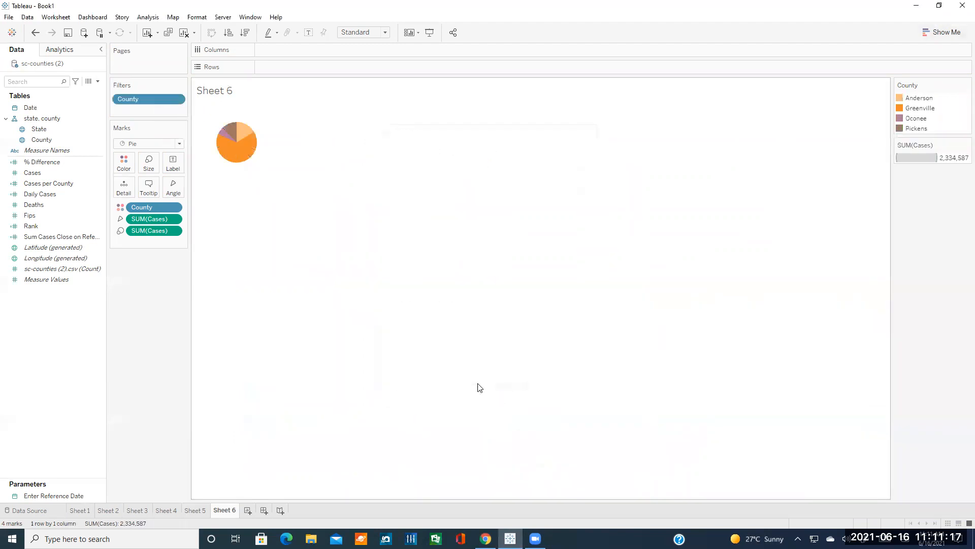
Enlarge the pie mark and set the sheet's fit to Entire View
click(149, 161)
drag(167, 188, 195, 189)
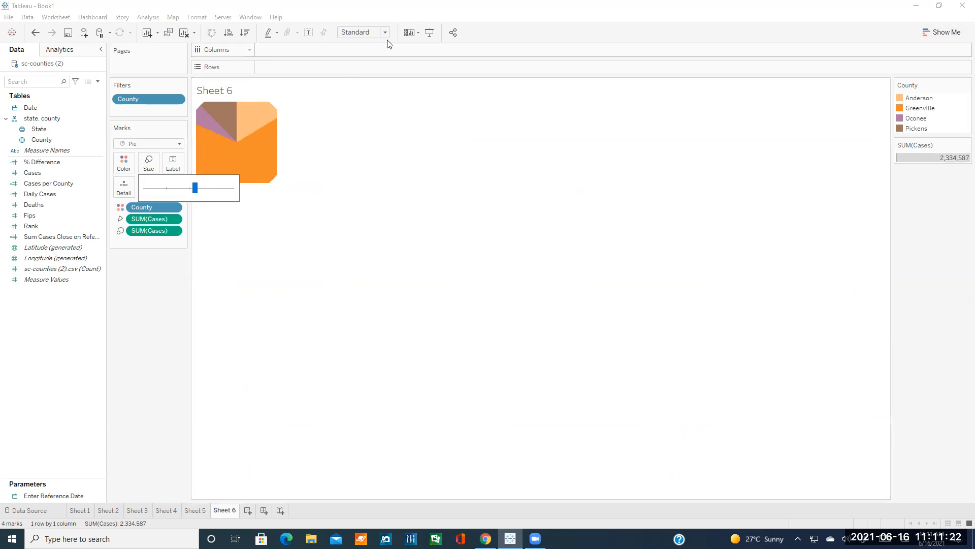
click(342, 216)
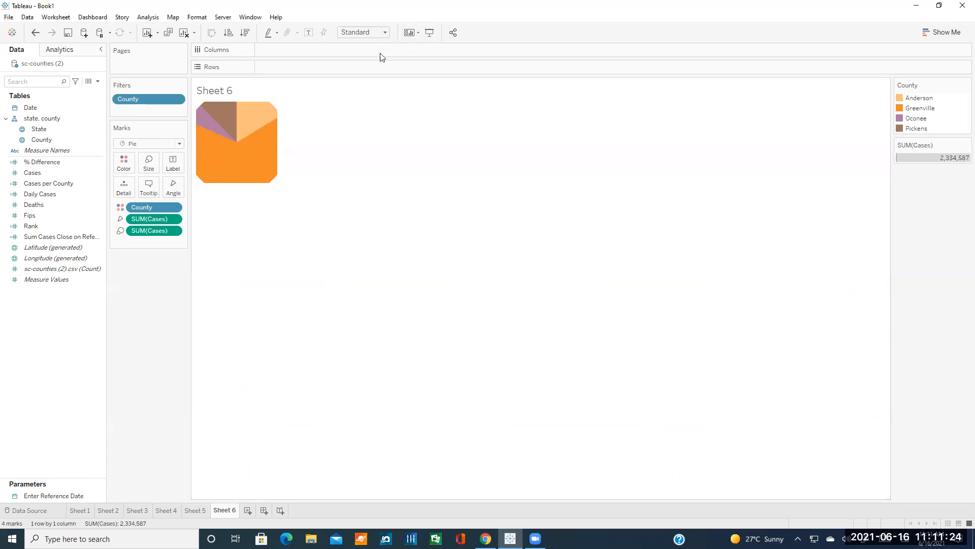
click(386, 33)
click(375, 51)
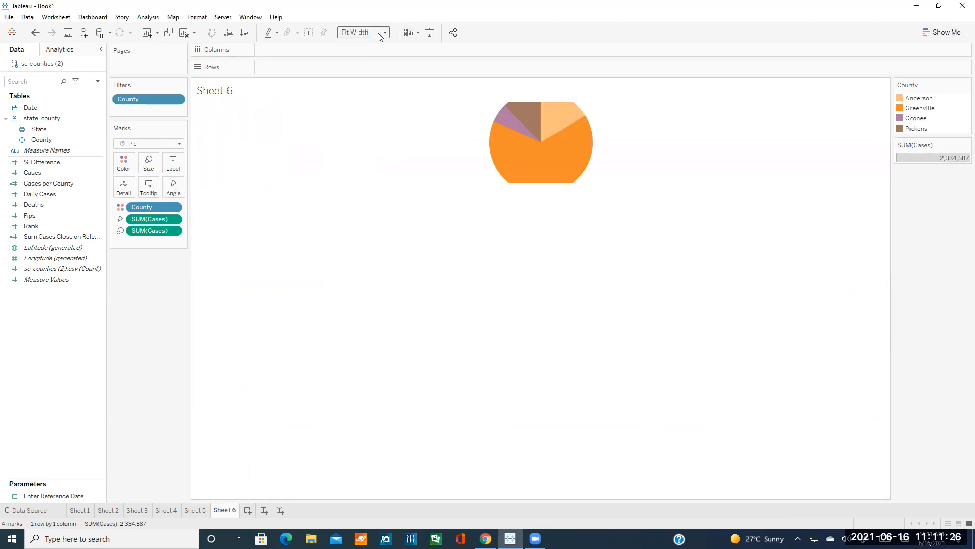
click(378, 33)
click(375, 72)
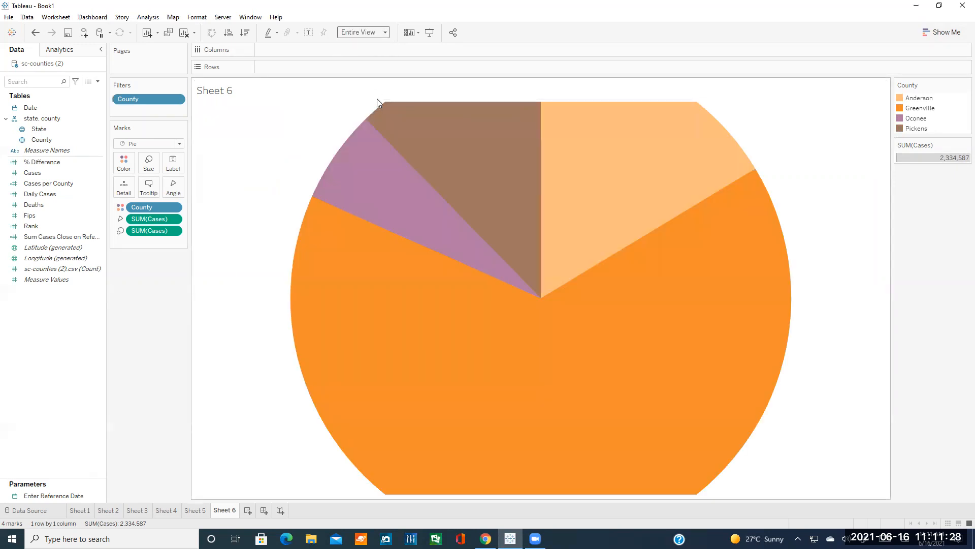
Reduce the pie's size so the whole circle fits in the view, and turn on its mark labels
click(149, 163)
mouse_move(188, 188)
mouse_down()
mouse_move(170, 191)
mouse_move(181, 189)
mouse_up()
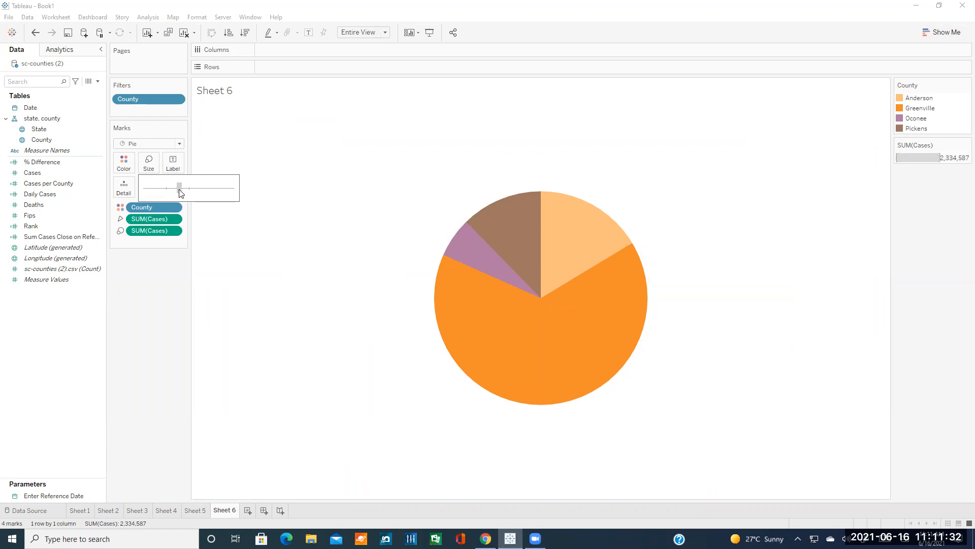
click(173, 163)
click(195, 186)
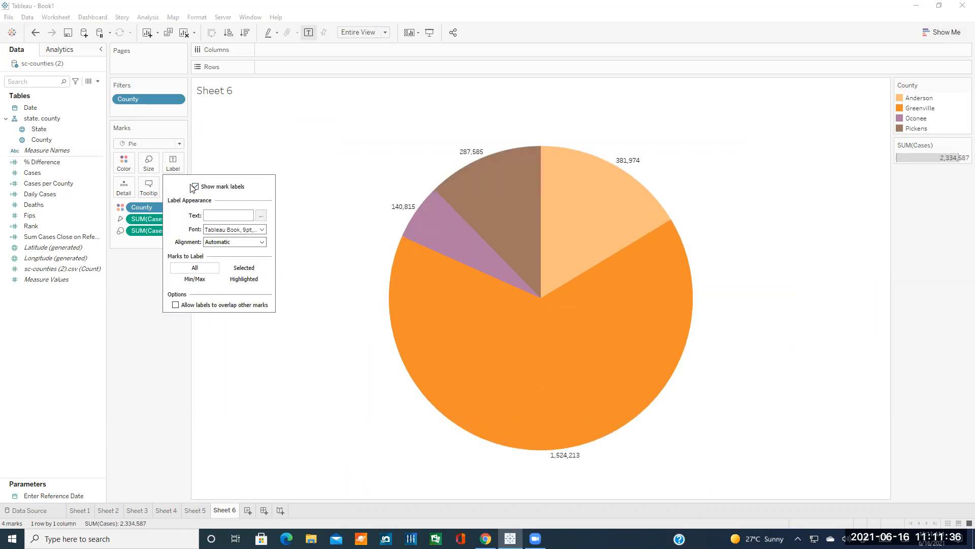
click(129, 261)
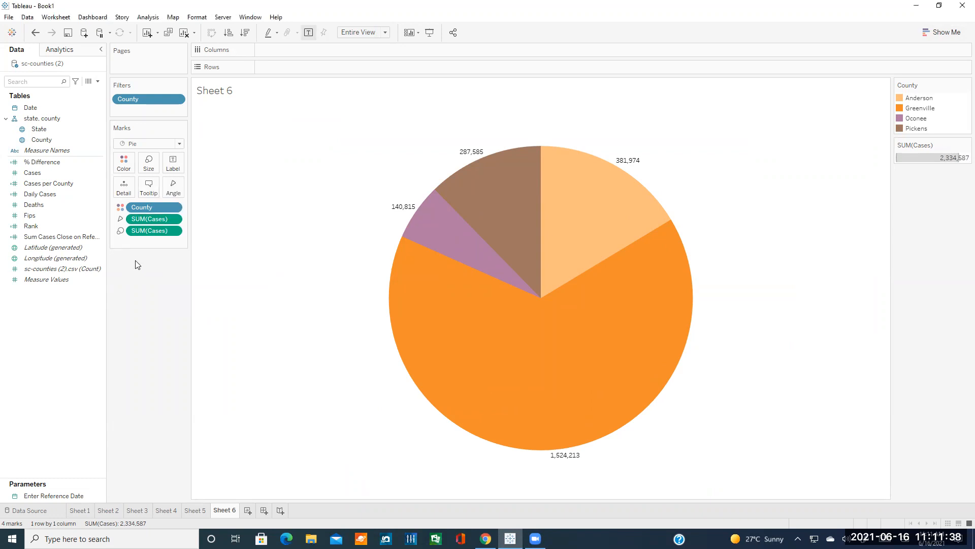
Add County to the pie's marks as a label so each slice shows its county name
click(123, 208)
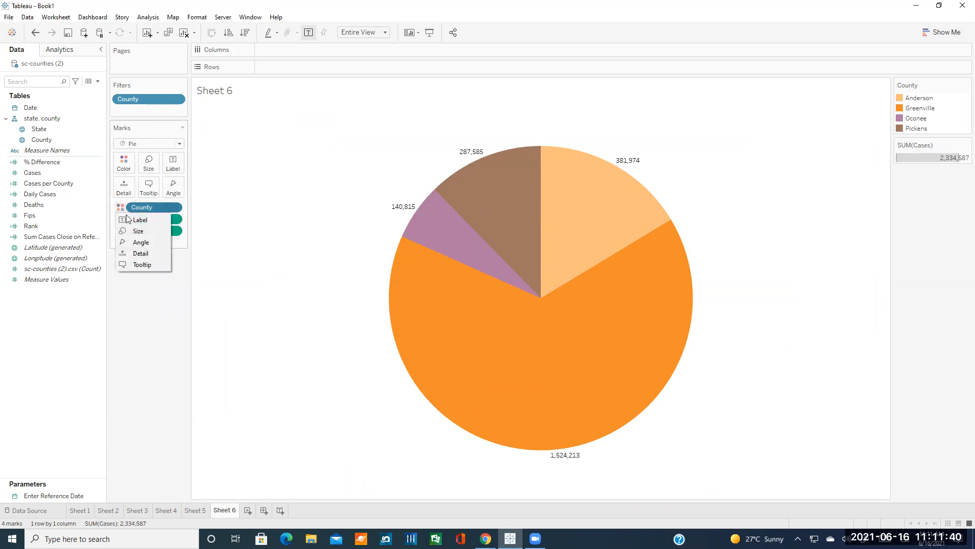
click(117, 208)
drag(40, 139, 143, 247)
click(120, 242)
click(146, 263)
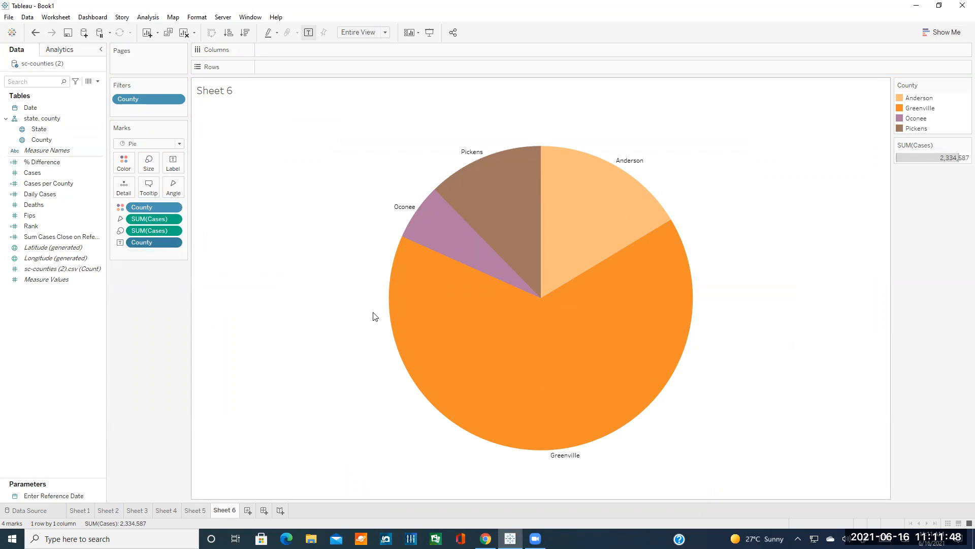
Inspect the pie slices, consult the Donut Chart instructions in the browser, and return to Tableau
mouse_move(594, 210)
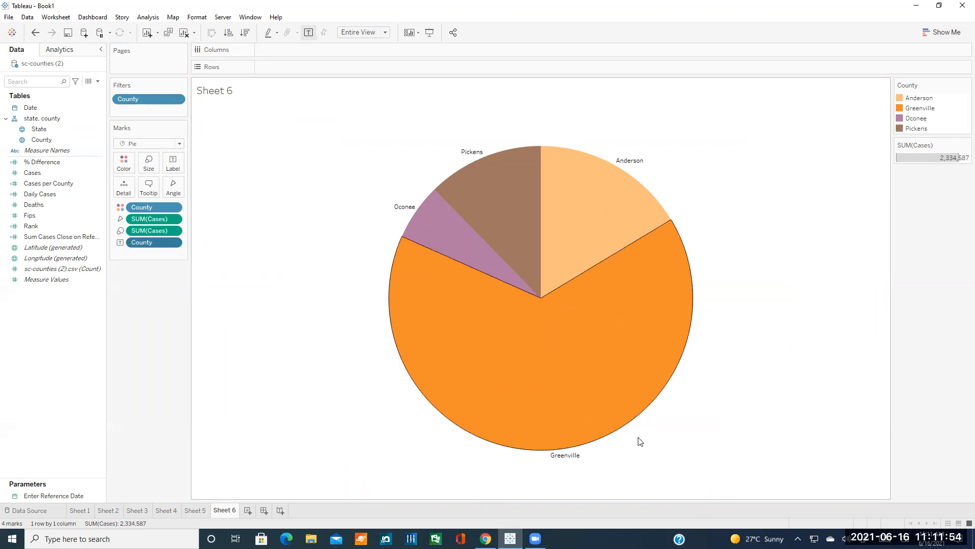
mouse_move(561, 364)
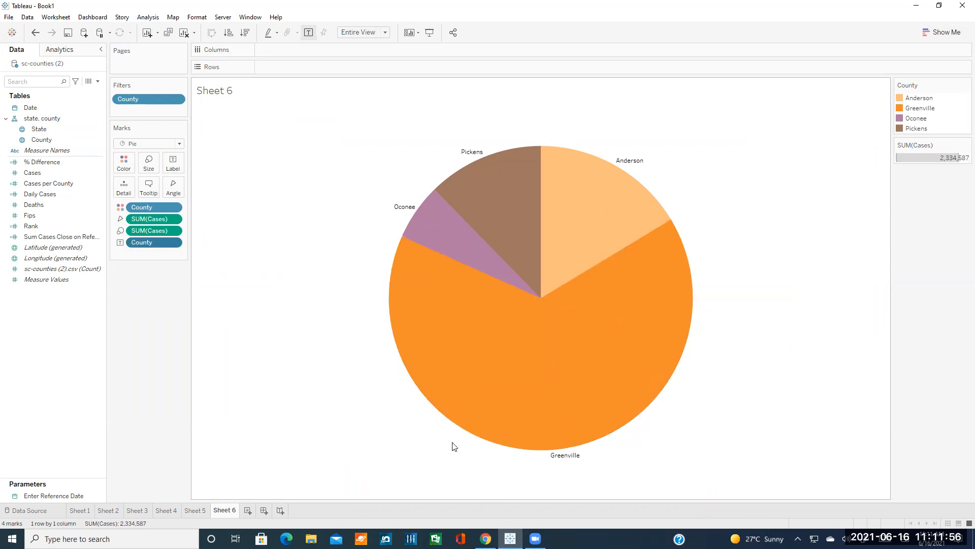
click(485, 538)
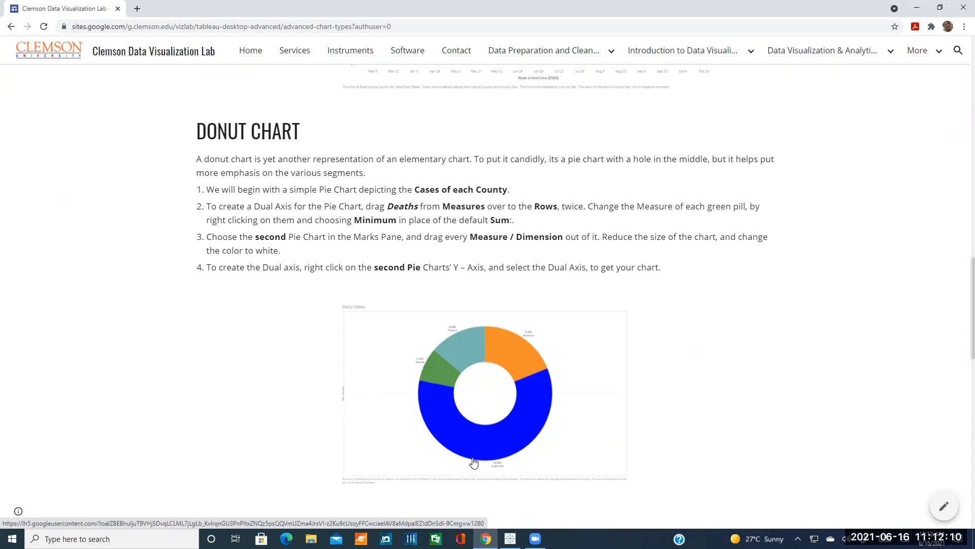
click(520, 531)
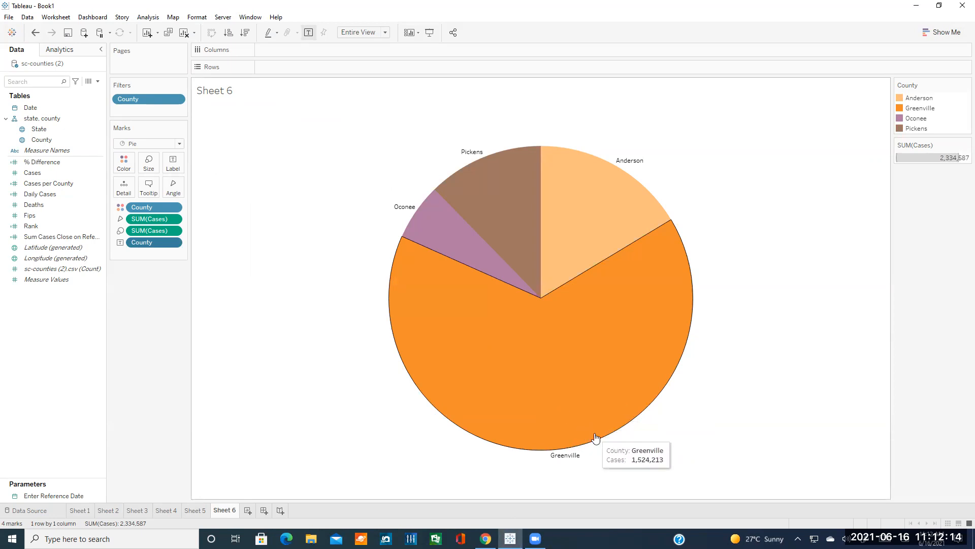
Review the sheet's available fit options, keeping Entire View
click(368, 33)
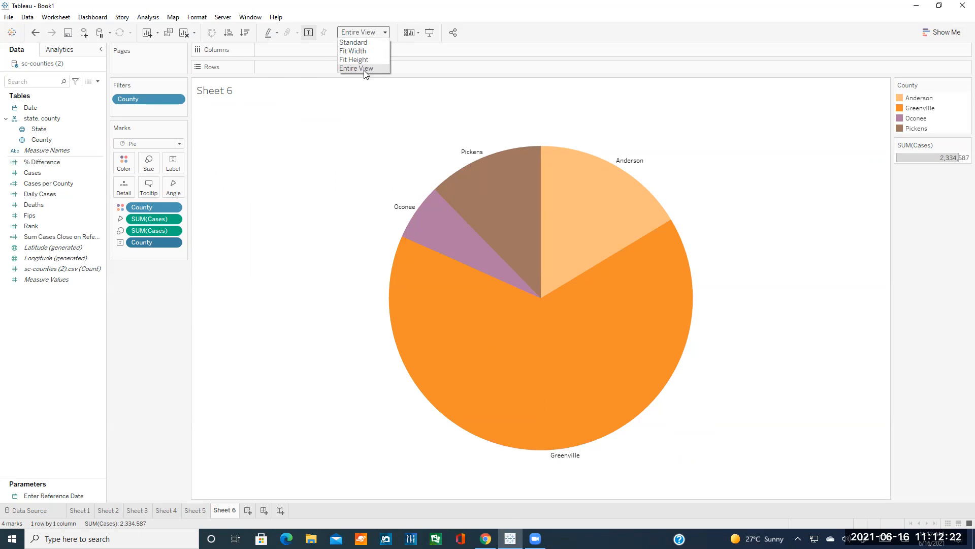
click(361, 16)
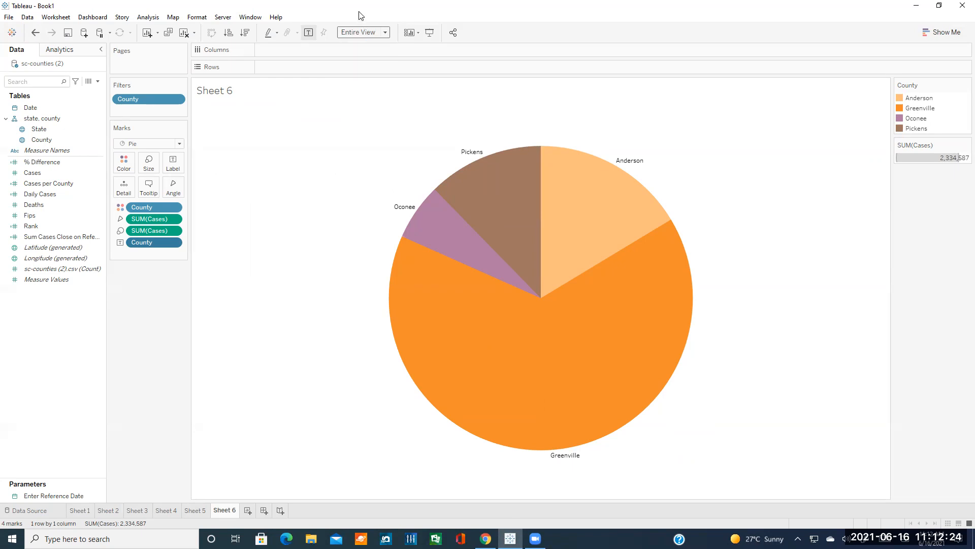
Review the pie's mark label settings and the mark roles available for its two County fields
click(150, 163)
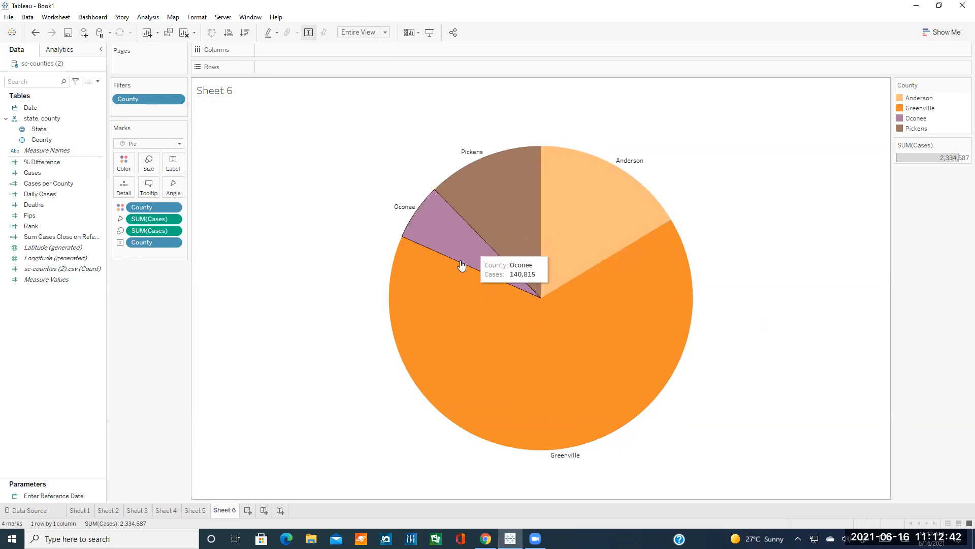
click(173, 164)
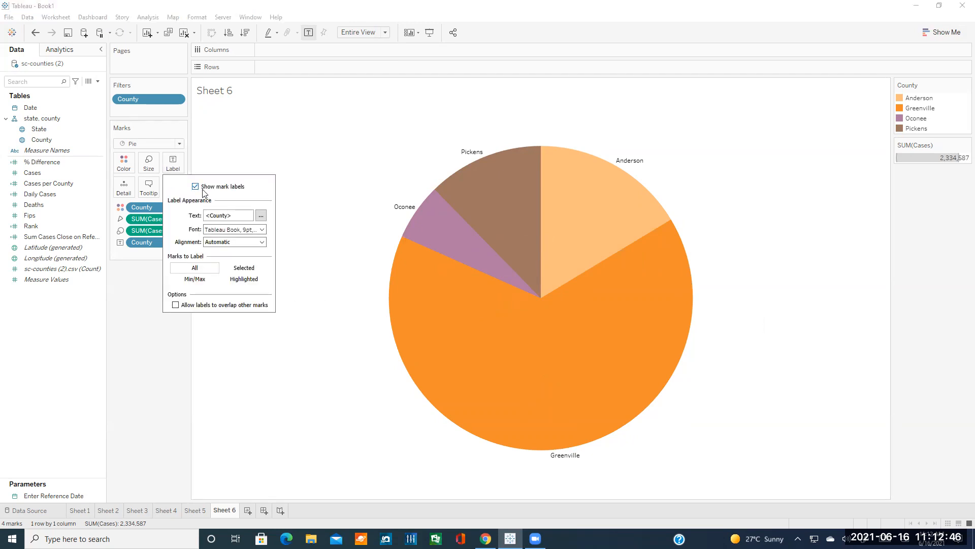
click(141, 276)
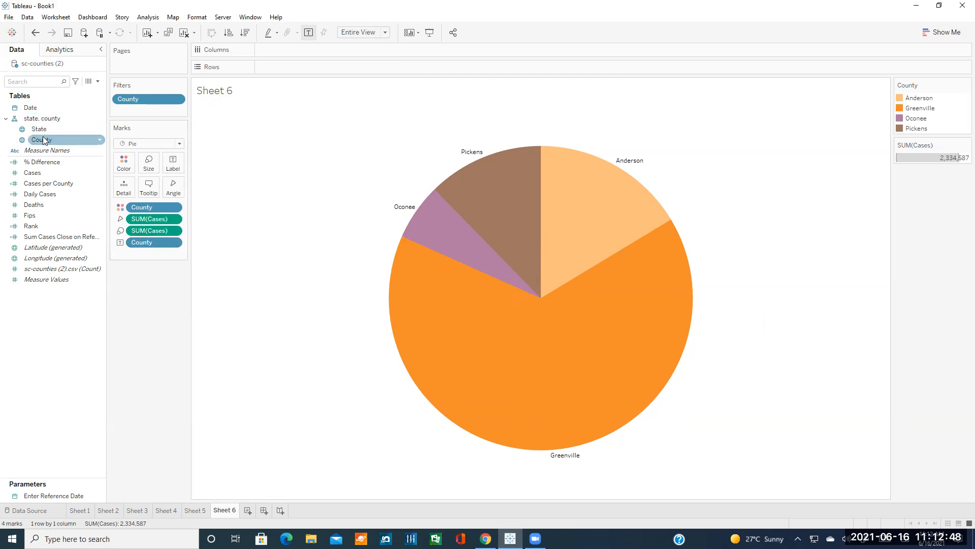
click(119, 242)
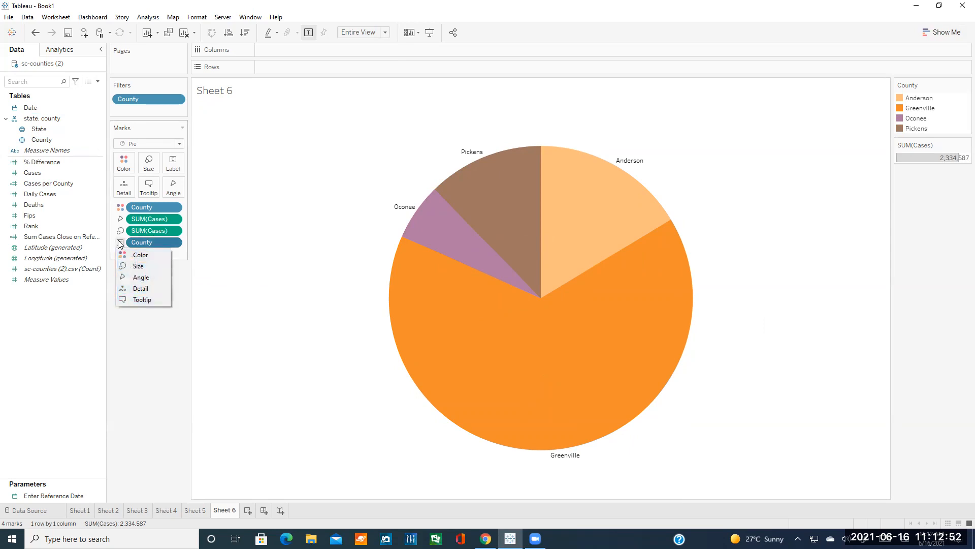
click(119, 208)
click(119, 208)
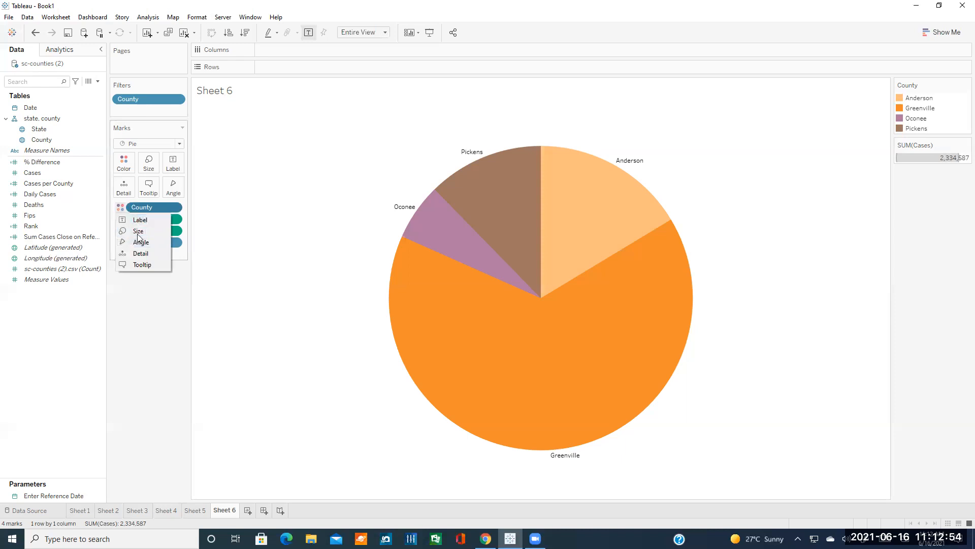
click(138, 340)
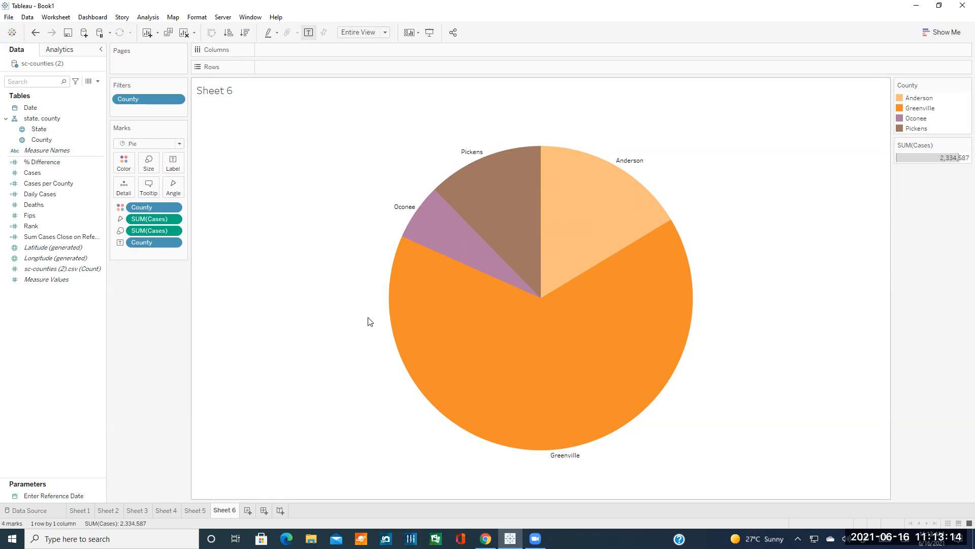
Consult the Donut Chart instructions in the browser, then add Deaths to Rows twice in Tableau
mouse_move(486, 538)
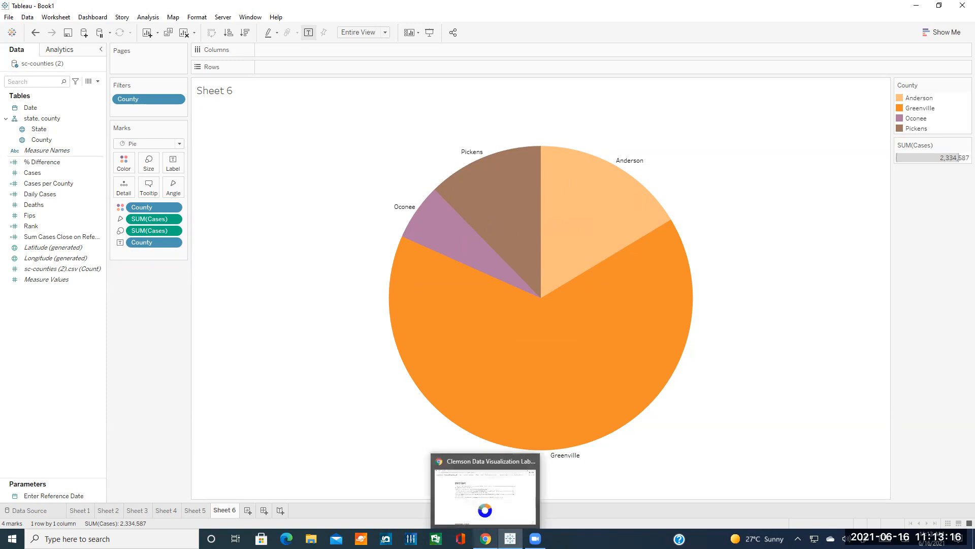
click(513, 480)
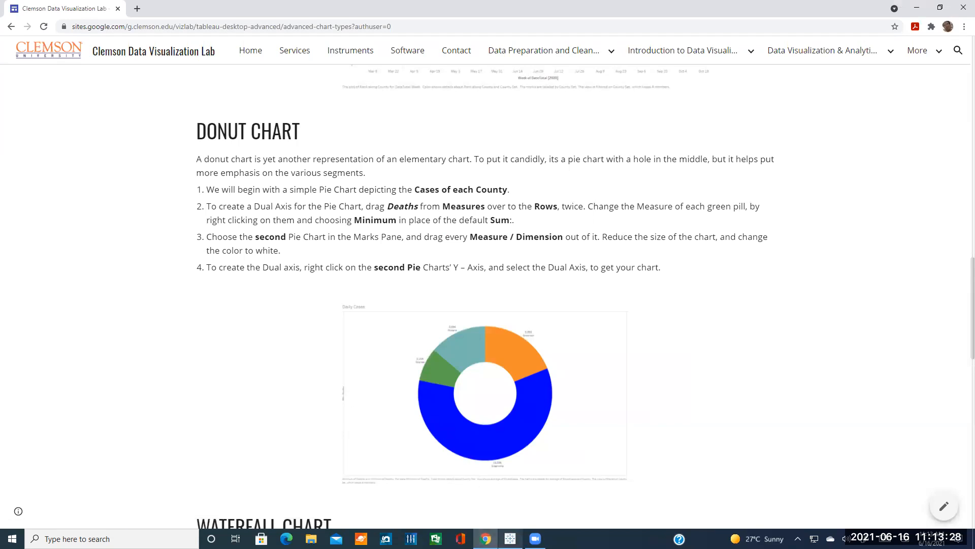
click(510, 538)
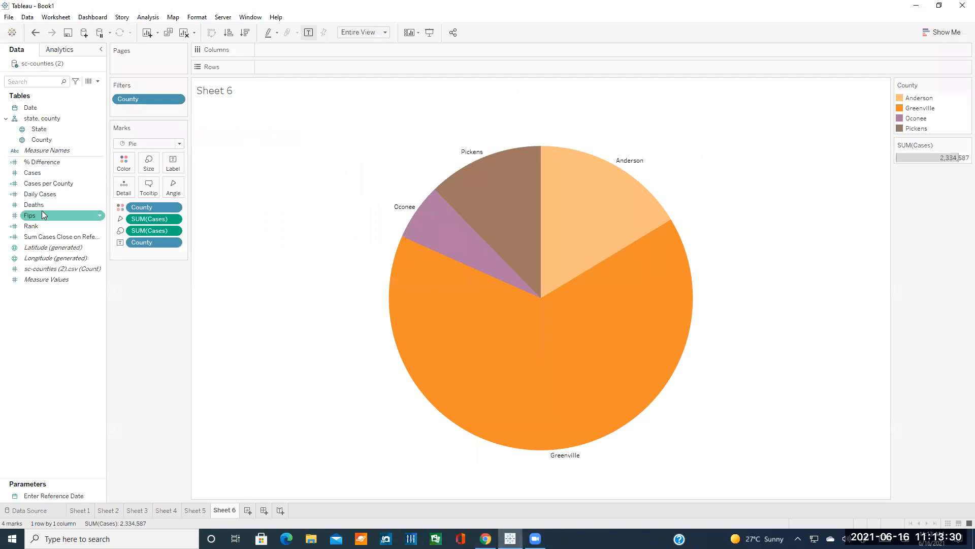
drag(41, 206, 276, 67)
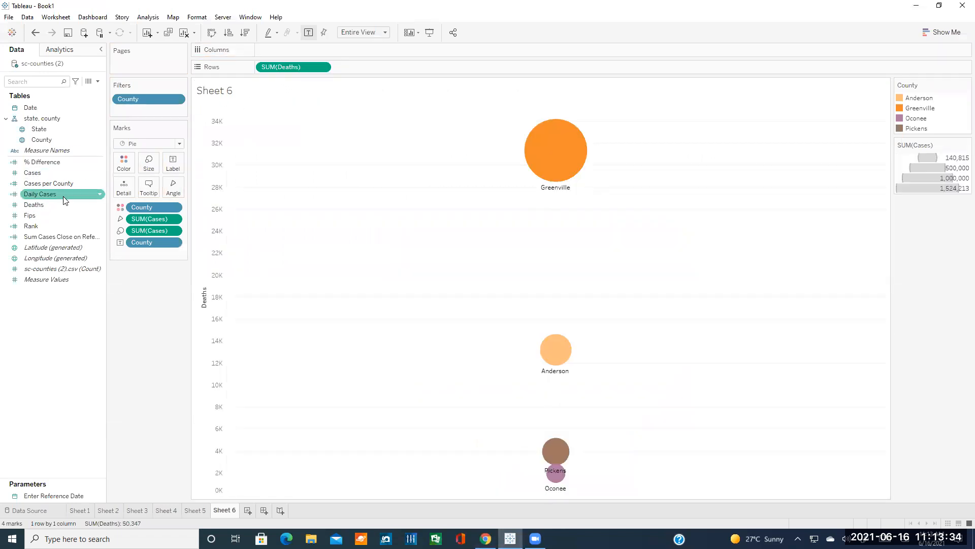
drag(49, 203, 363, 67)
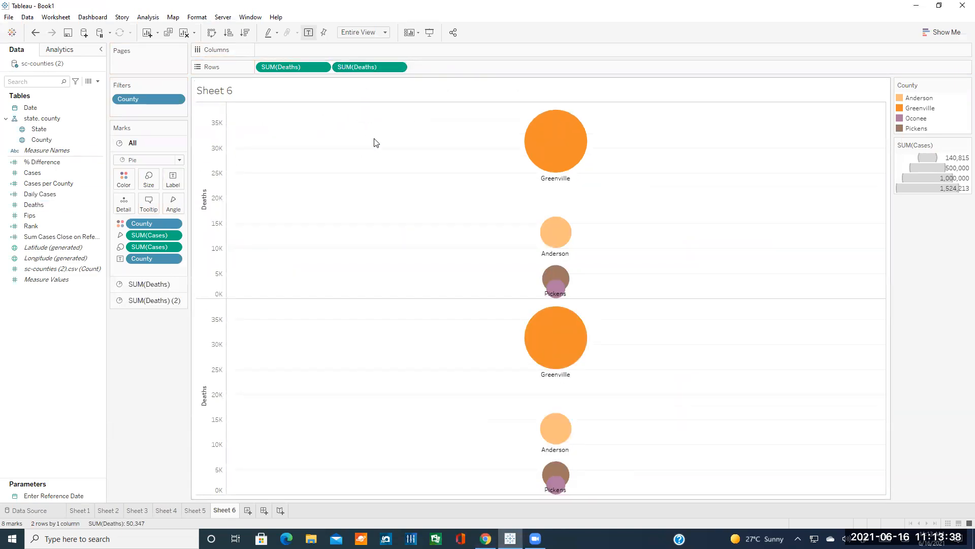
Recheck the browser instructions and change the aggregation of both Deaths measures on Rows to Minimum in Tableau
click(486, 538)
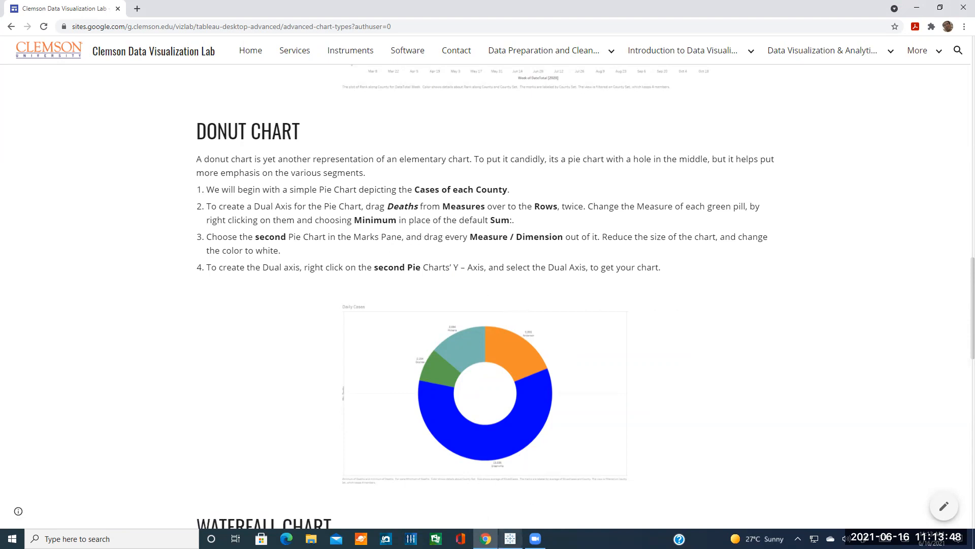
click(510, 539)
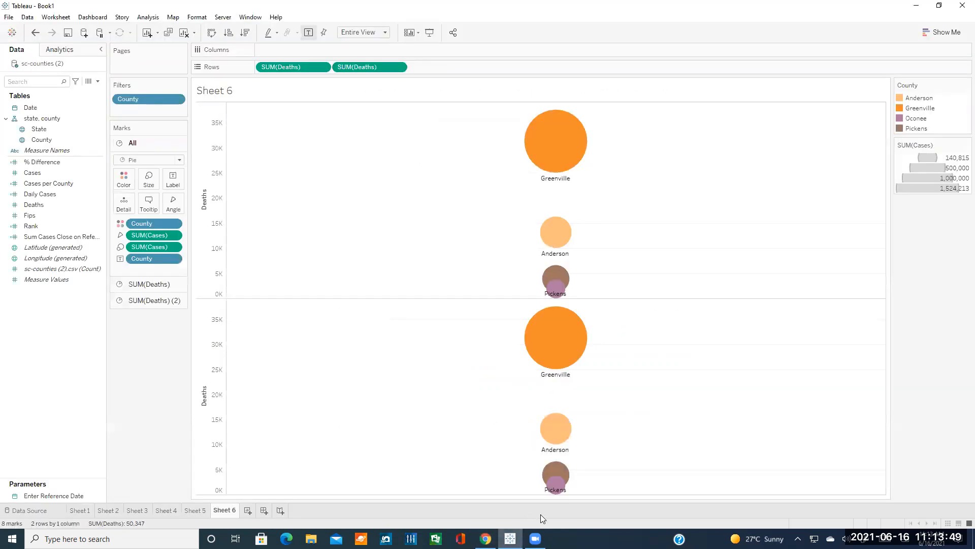
click(323, 67)
mouse_move(318, 172)
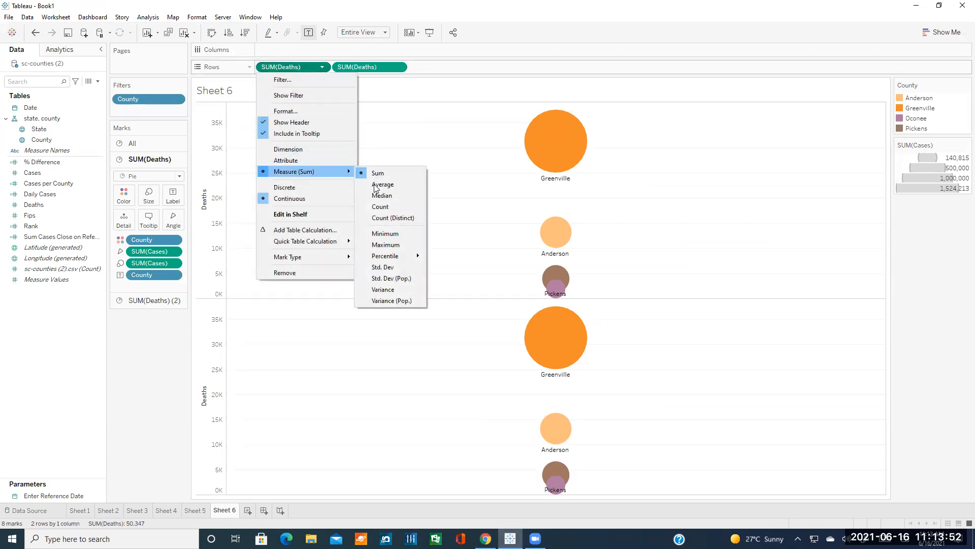
click(397, 236)
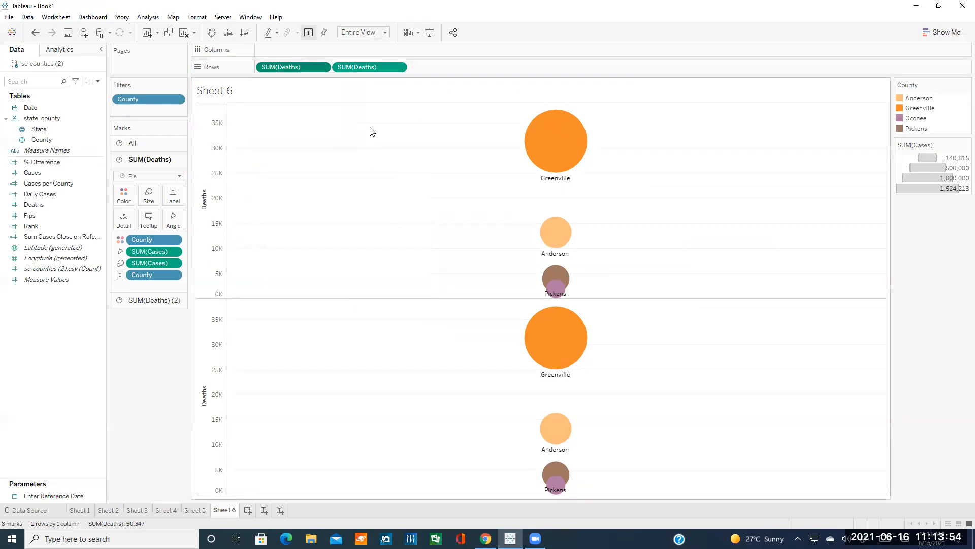
click(399, 67)
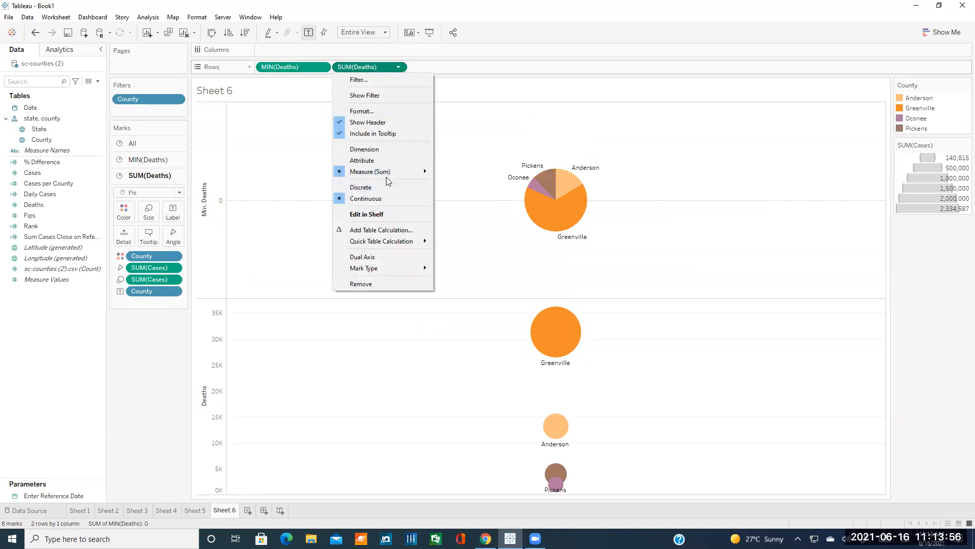
mouse_move(393, 172)
click(464, 236)
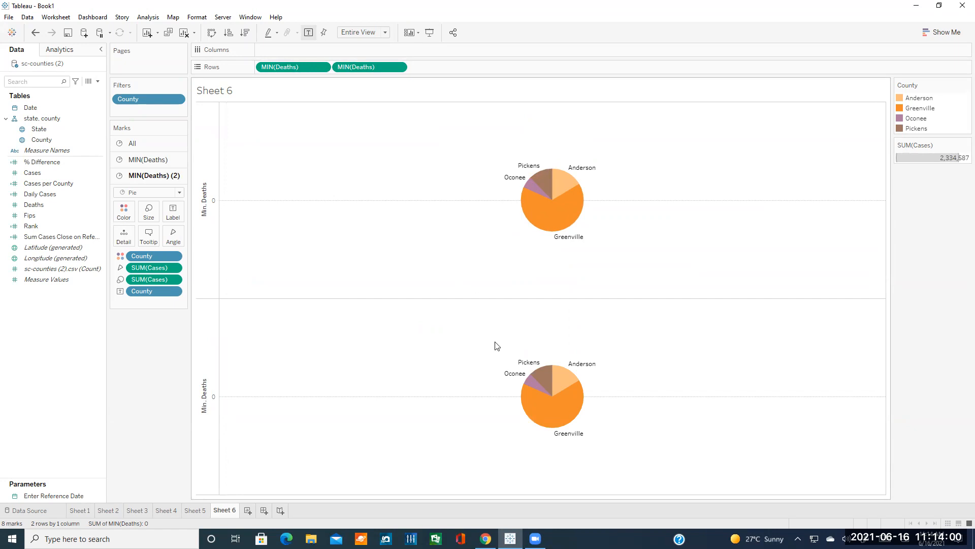
Read the browser's Donut Chart instructions for clearing the second pie and compare them with Tableau's MIN(Deaths) (2) marks
click(486, 538)
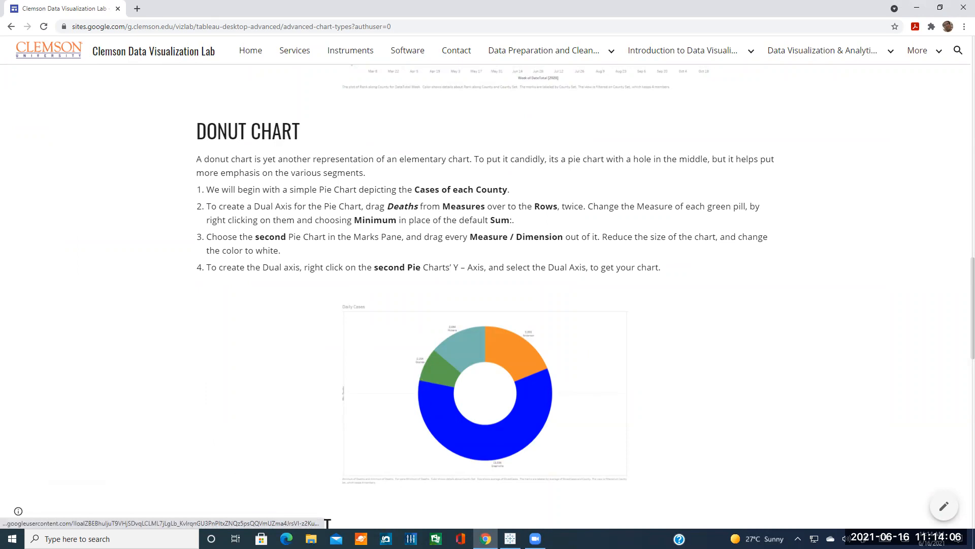
click(510, 538)
click(150, 176)
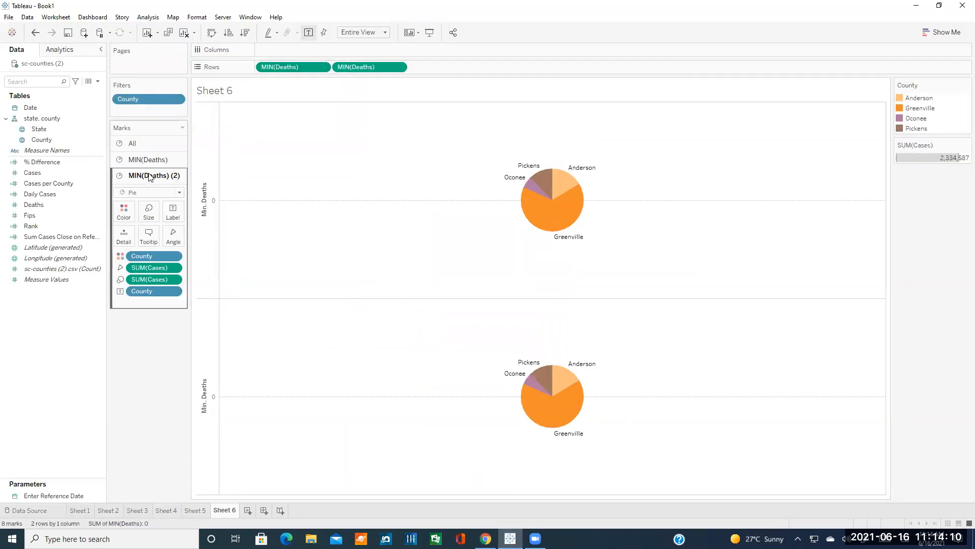
click(485, 539)
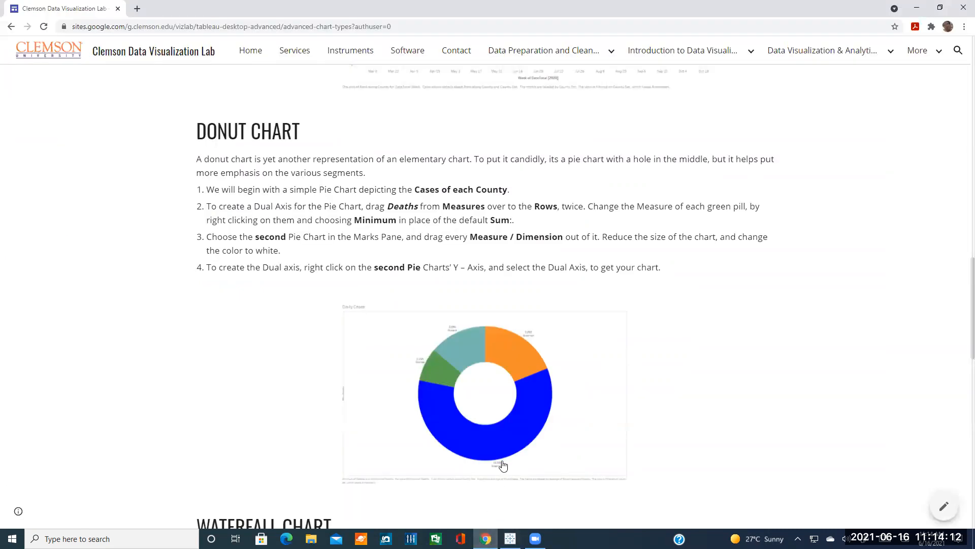
click(511, 539)
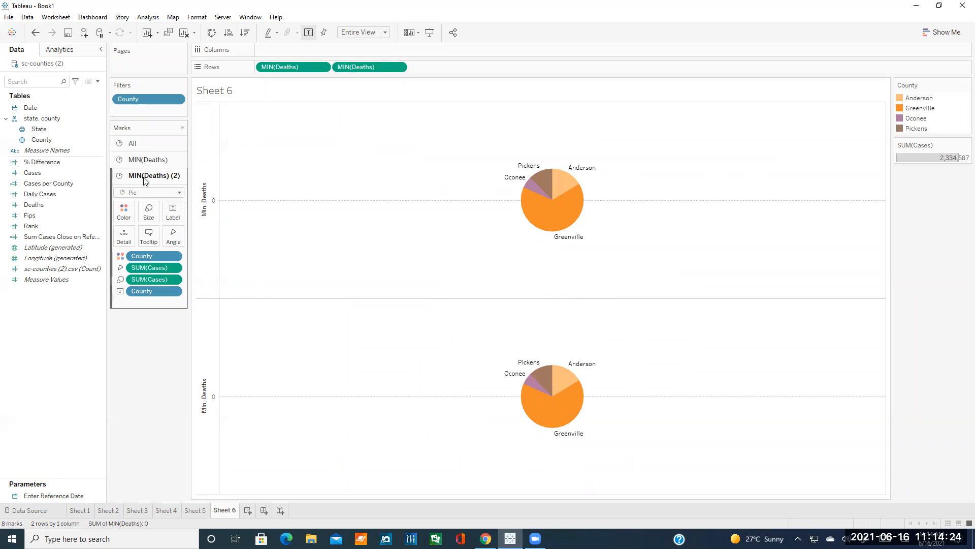
click(367, 450)
click(486, 539)
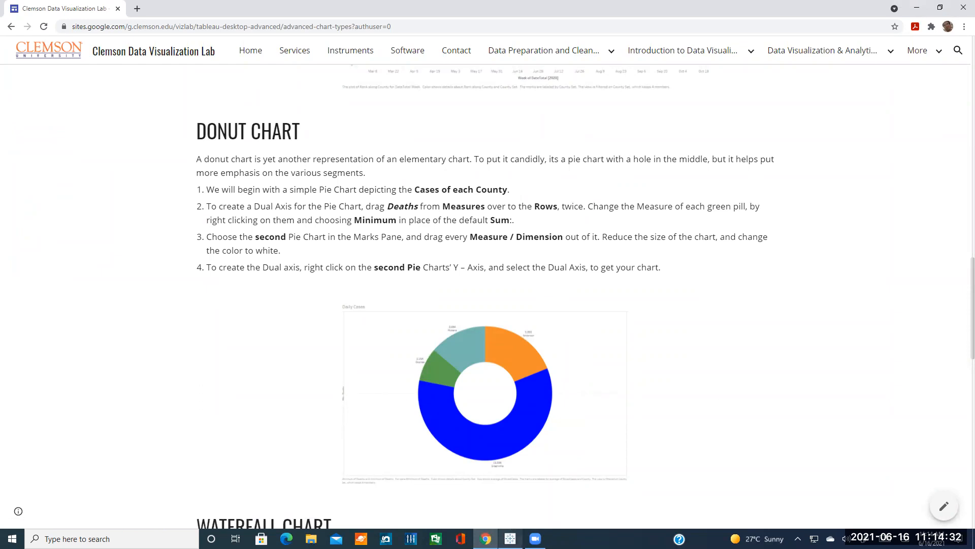
click(510, 538)
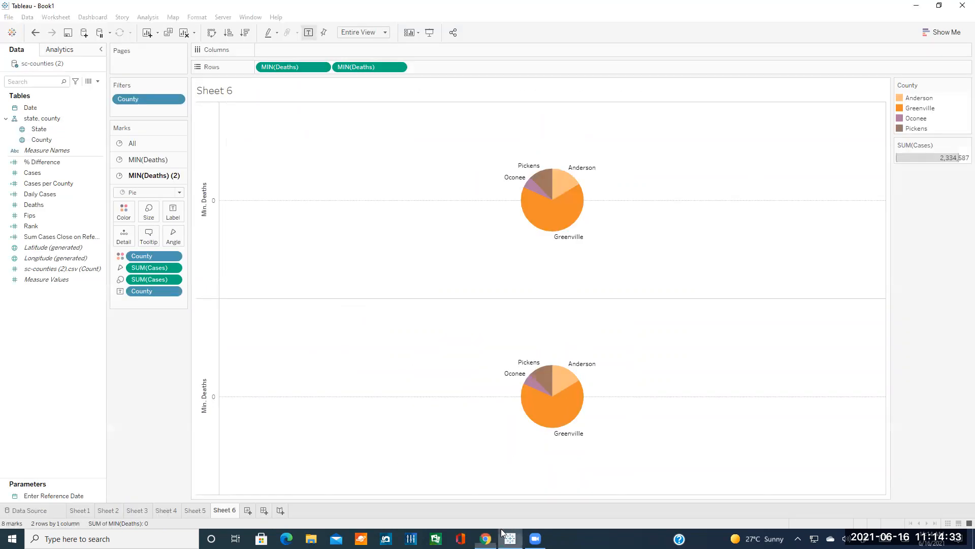
Remove the County color and County label fields from the MIN(Deaths) (2) marks
right_click(173, 257)
click(160, 414)
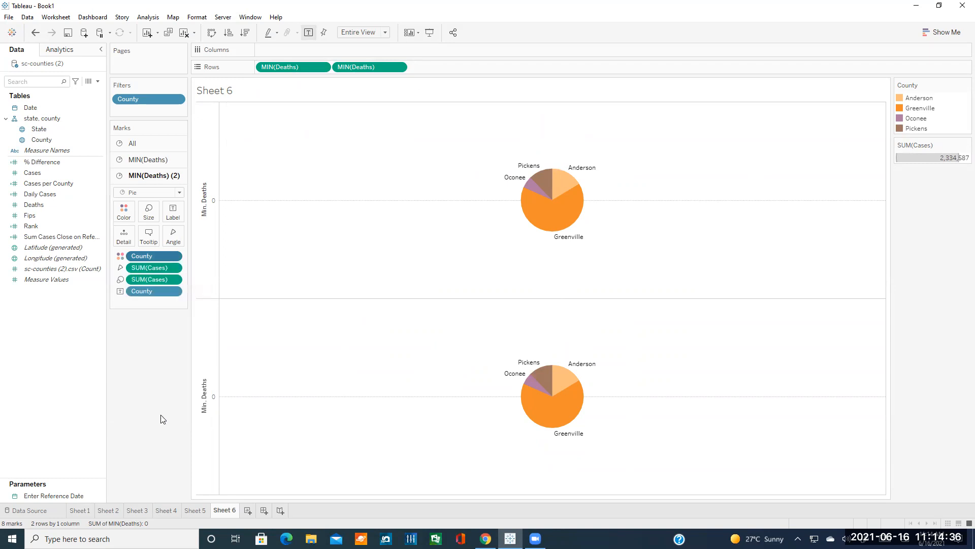
right_click(171, 279)
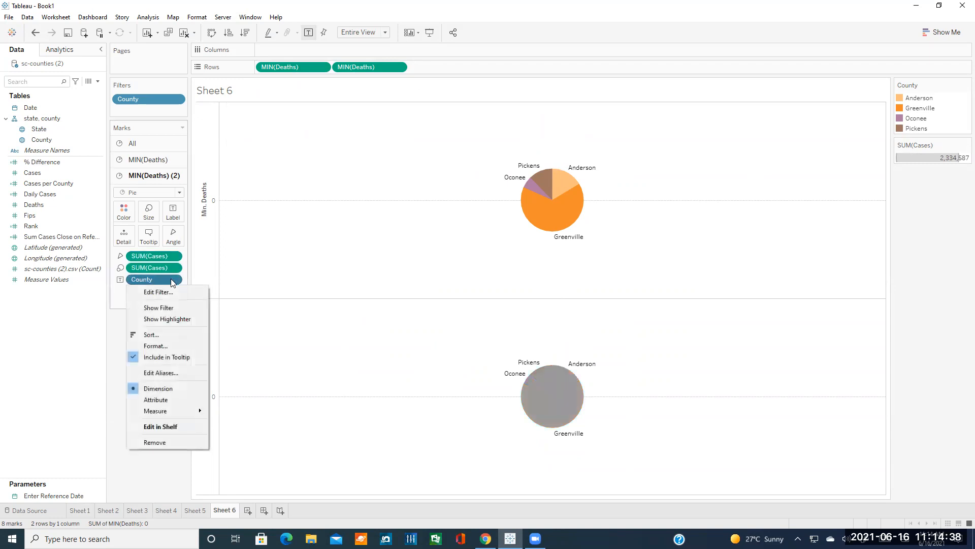
click(160, 441)
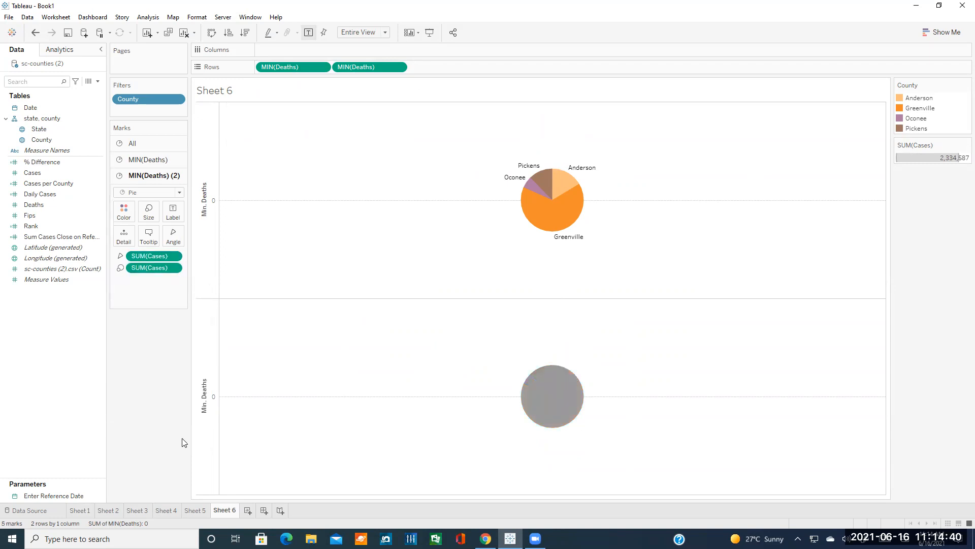
Check the next instruction in the browser and reduce the mark size for MIN(Deaths) (2) in Tableau
click(486, 538)
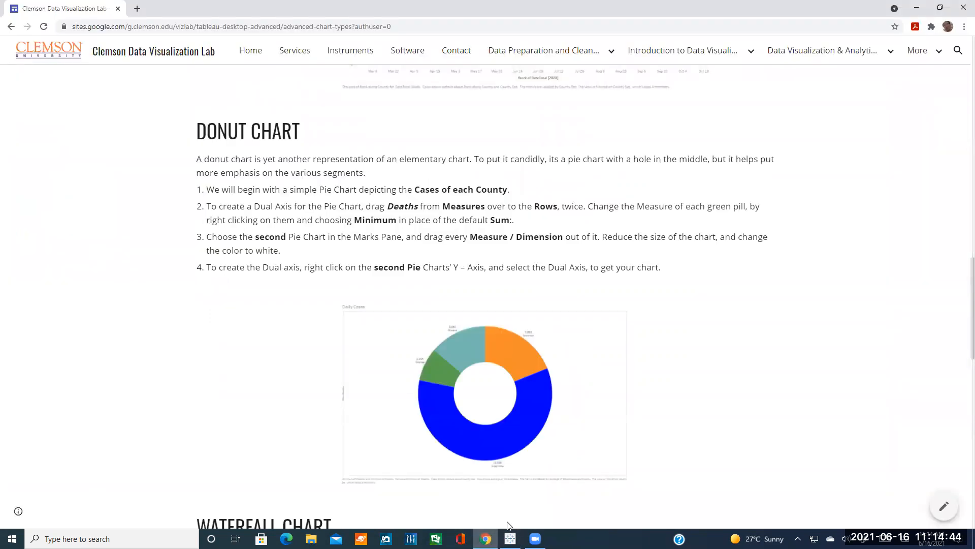
click(510, 538)
click(155, 215)
drag(181, 237, 169, 240)
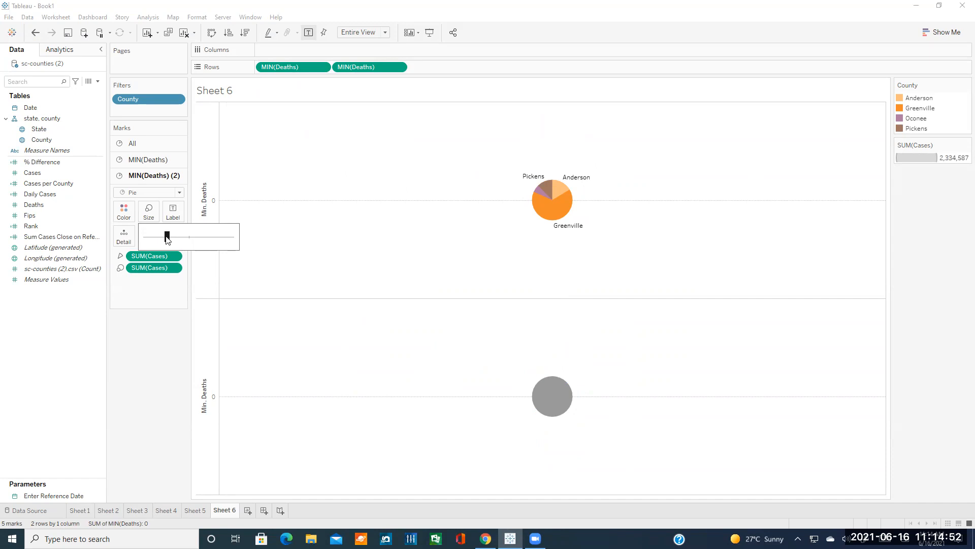
Consult the browser's final donut instruction and set the second MIN(Deaths) measure on Rows to Dual Axis in Tableau
click(485, 539)
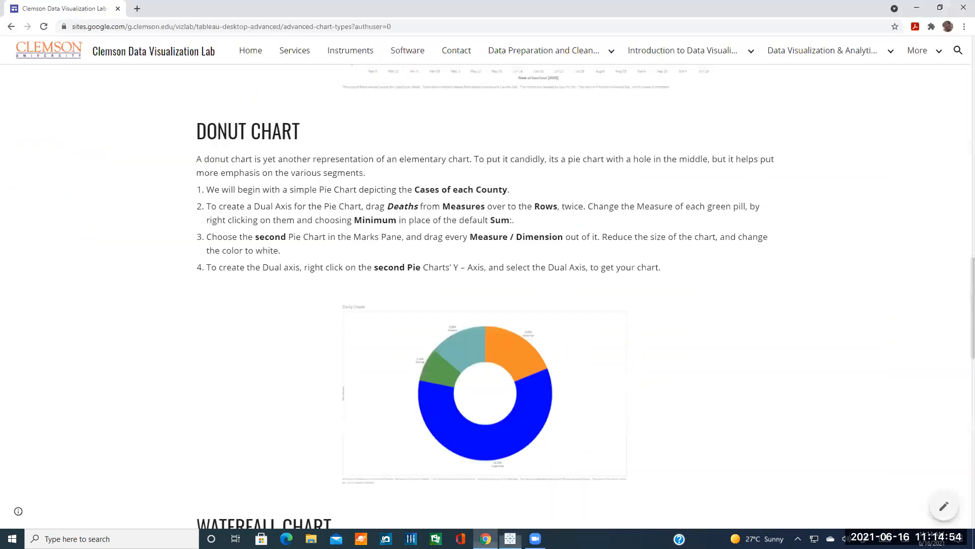
click(510, 537)
click(398, 67)
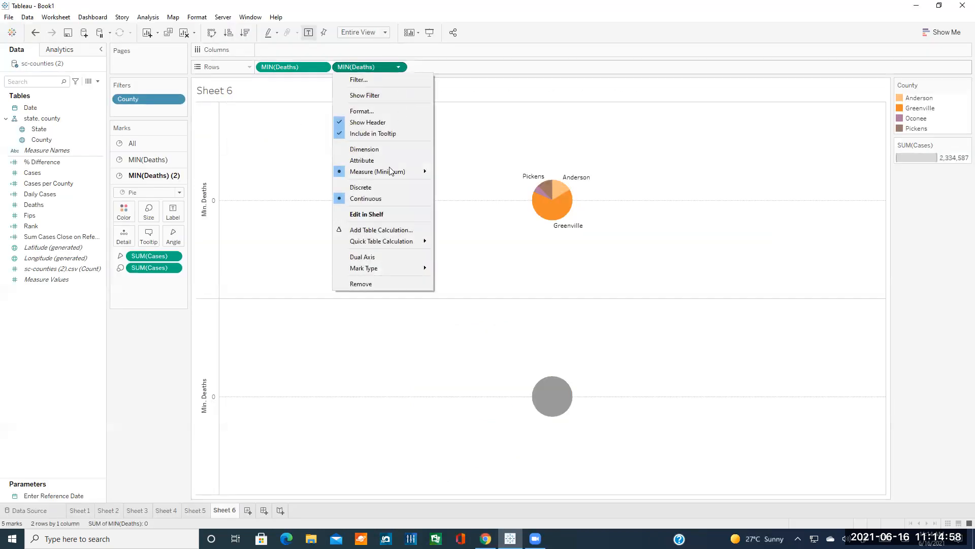
click(362, 257)
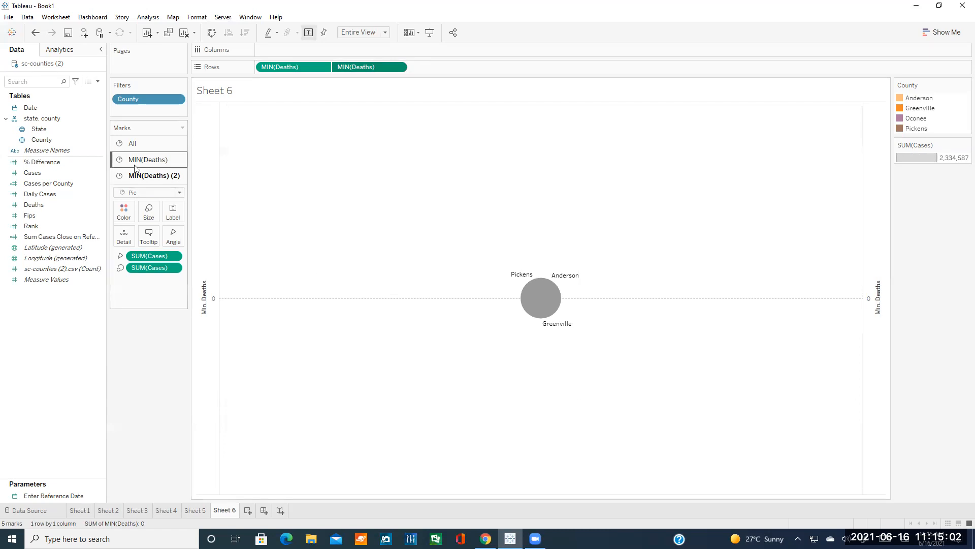
Increase the mark size for the first MIN(Deaths) pie
click(142, 152)
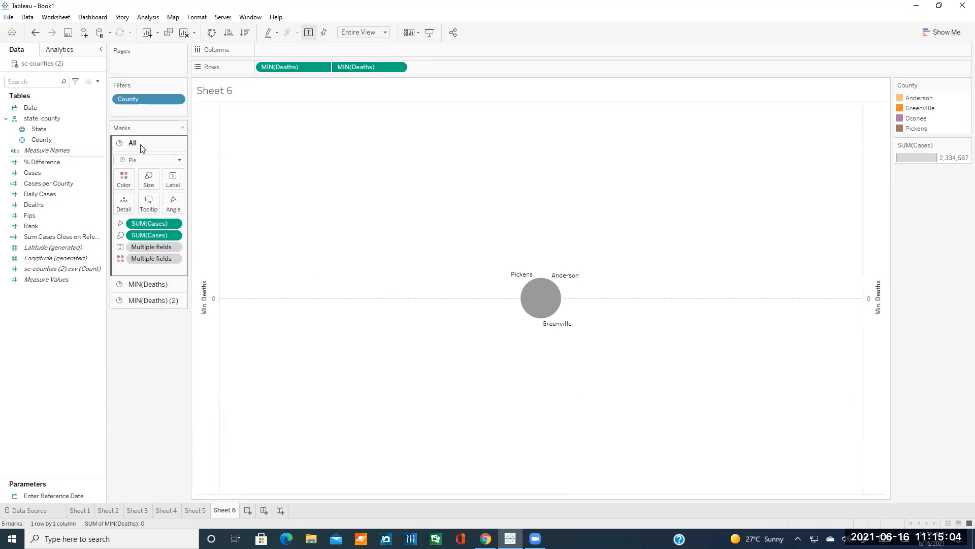
click(142, 284)
click(148, 194)
drag(166, 221, 182, 220)
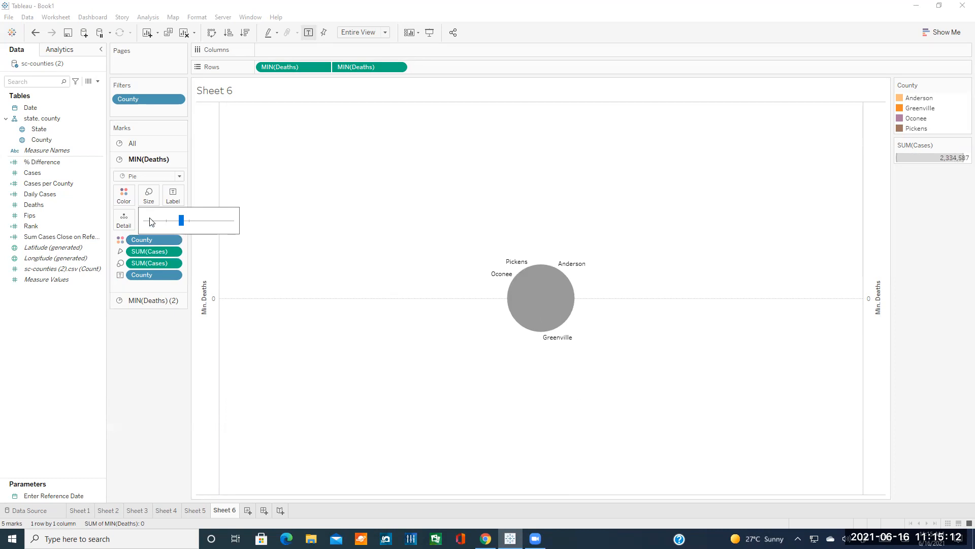
Remove the first MIN(Deaths) measure from Rows
click(148, 156)
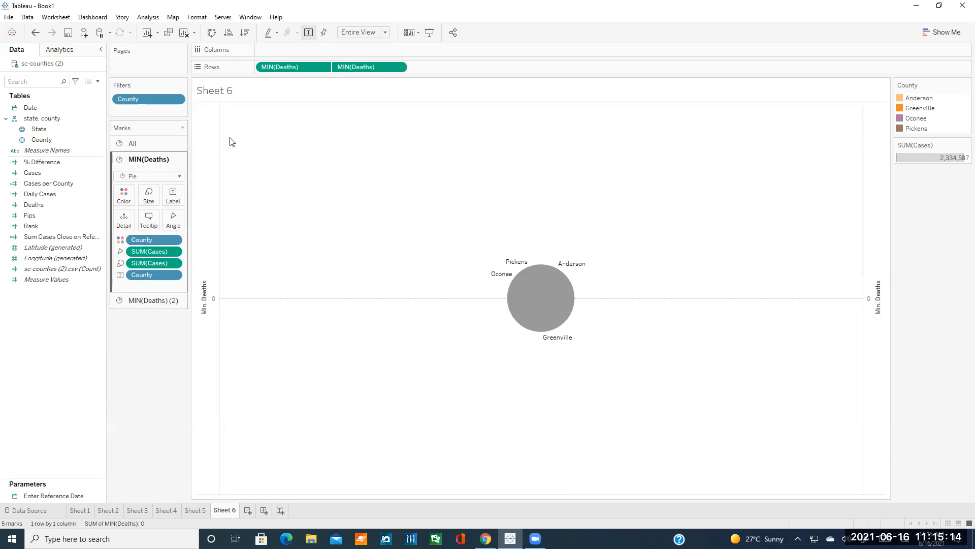
click(322, 66)
click(295, 273)
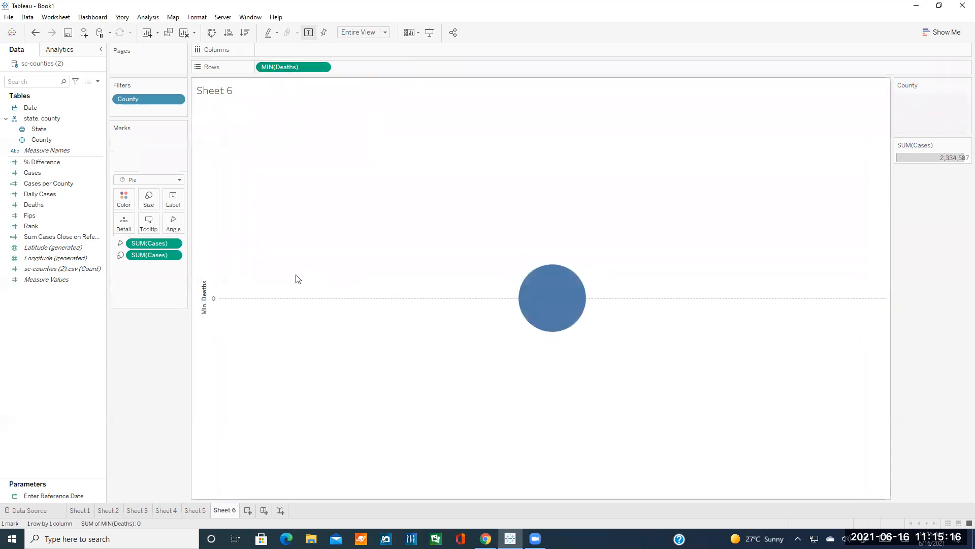
Clear Sheet 6 by removing the remaining MIN(Deaths) measure, the County filter and both SUM(Cases) fields from the marks
click(324, 67)
click(279, 256)
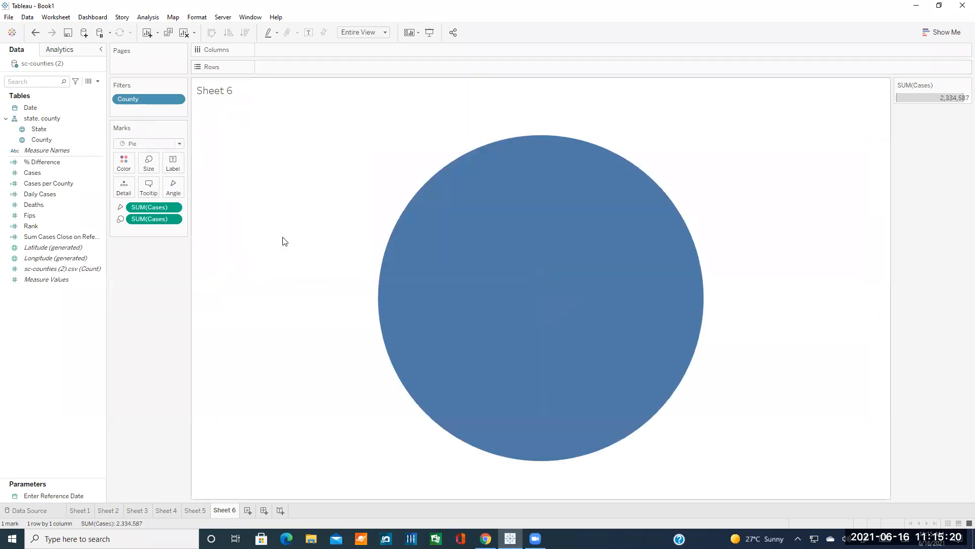
click(176, 99)
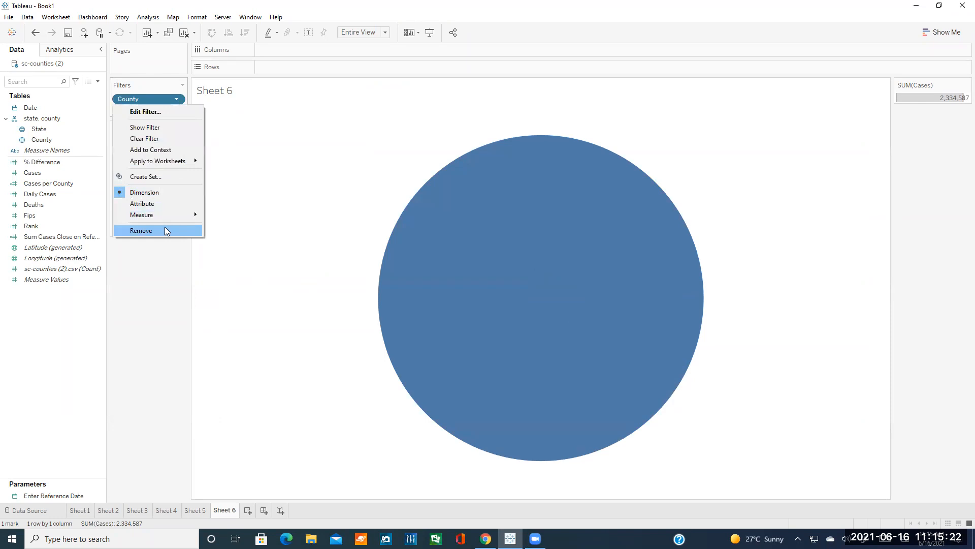
click(166, 232)
click(178, 219)
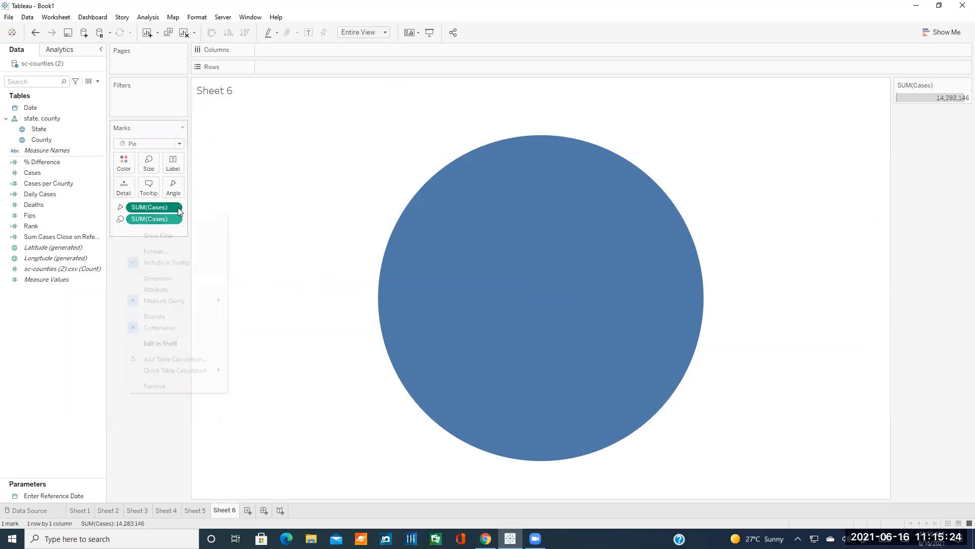
click(168, 385)
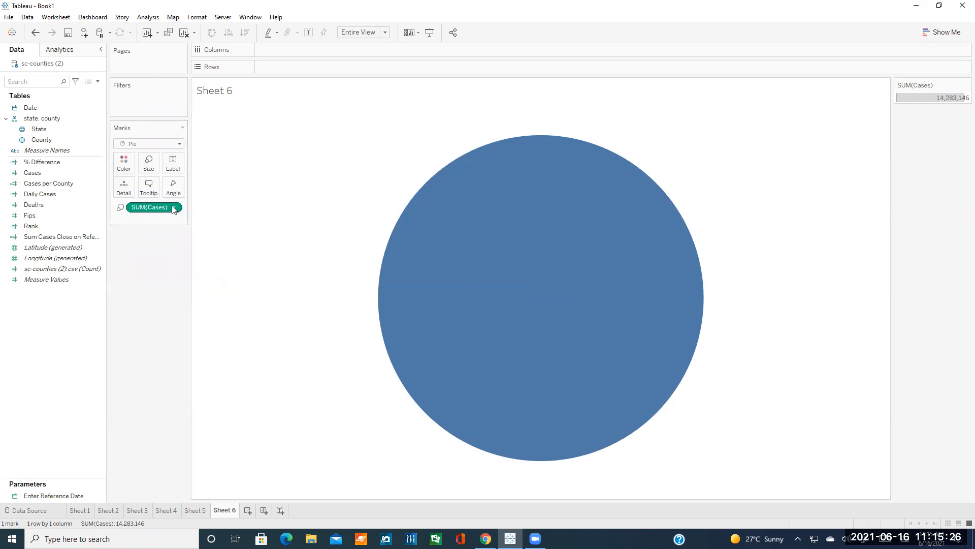
click(174, 207)
click(159, 386)
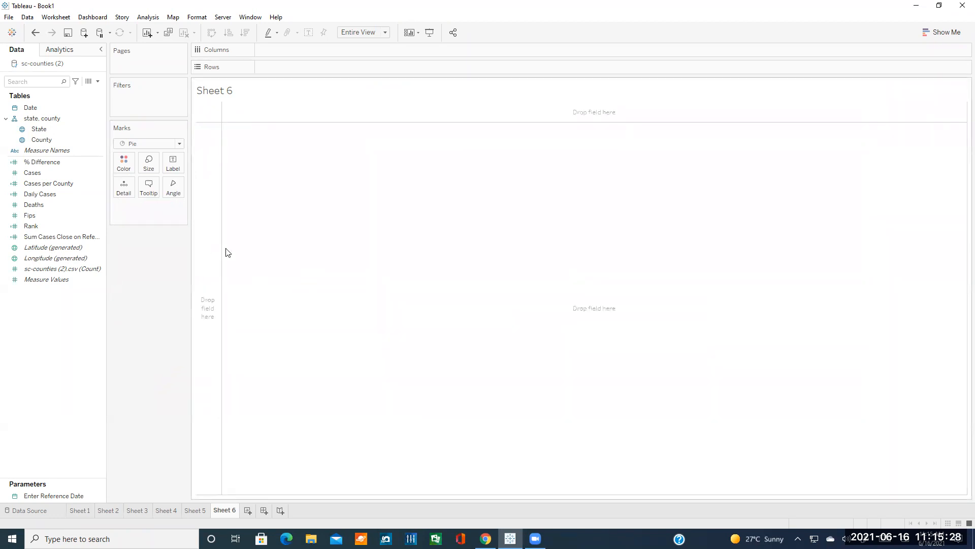
Build a pie chart of Cases by County and fit it to Entire View
click(70, 174)
drag(70, 172, 292, 68)
drag(36, 141, 286, 53)
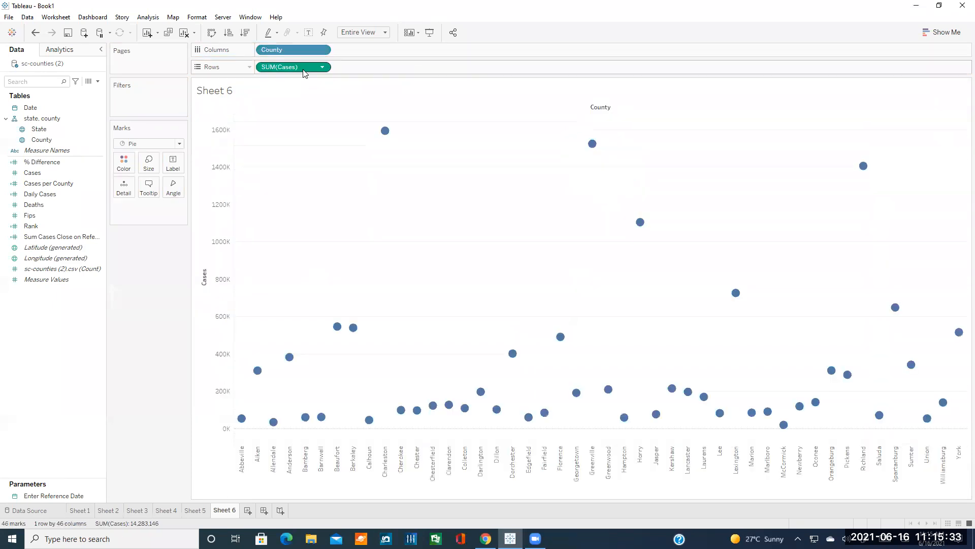
click(942, 32)
click(951, 84)
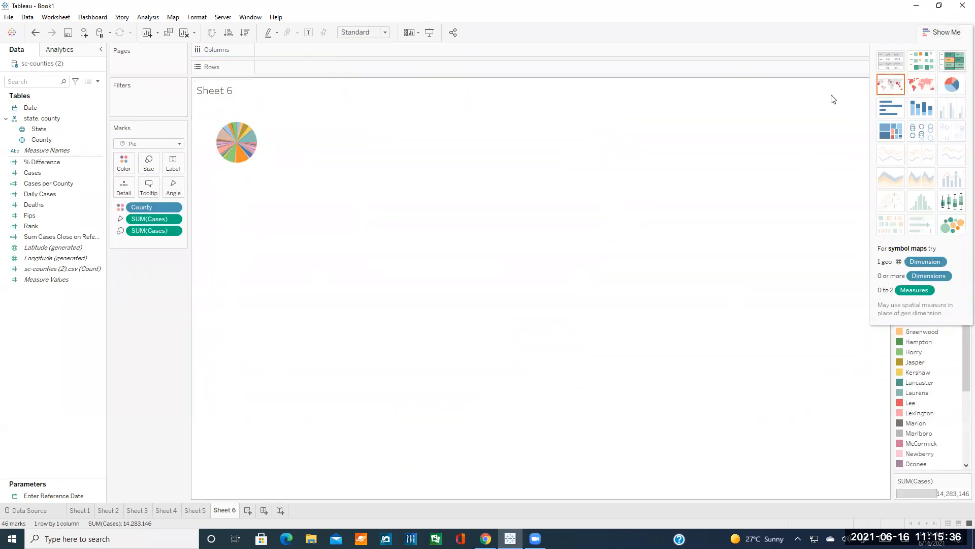
click(942, 32)
click(384, 32)
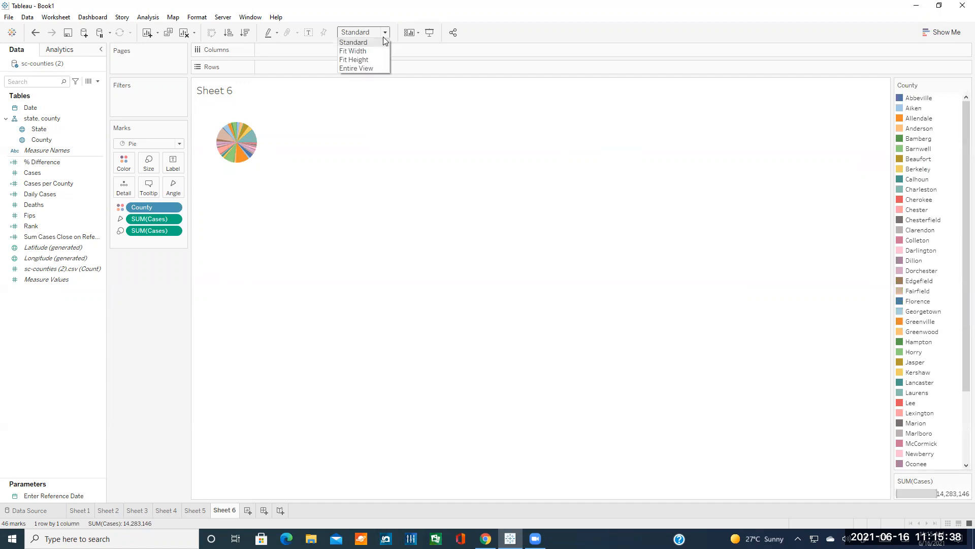
click(375, 69)
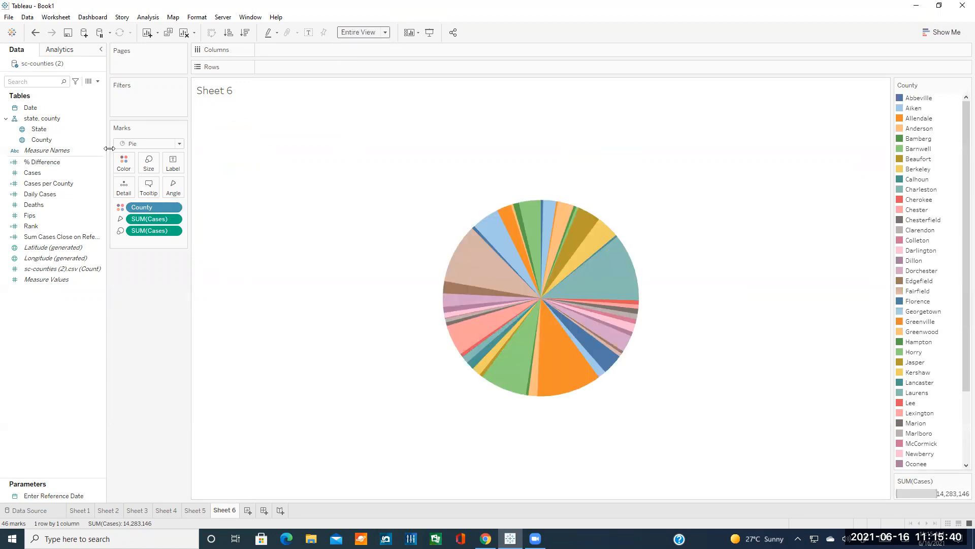
Filter the pie by County to keep only Anderson, Greenville, Oconee and Pickens
drag(40, 129, 147, 108)
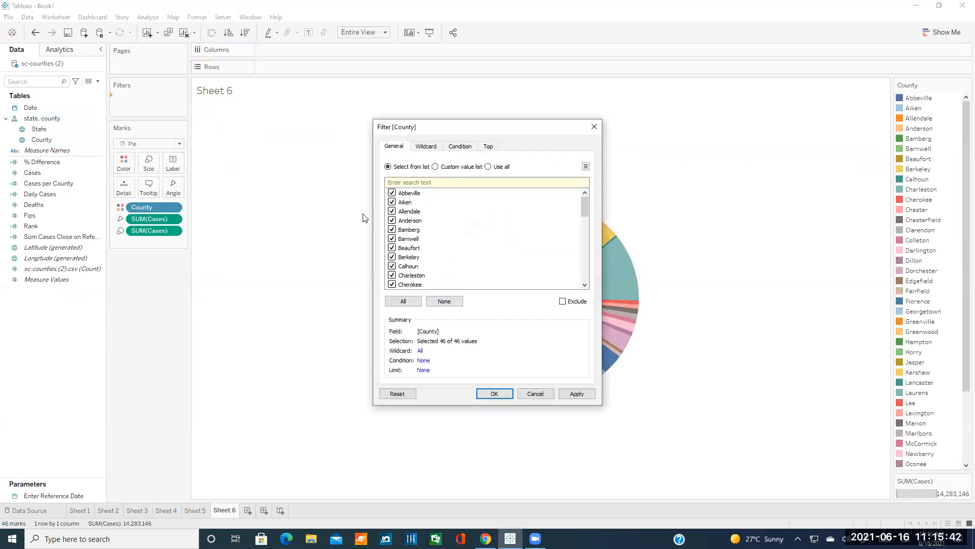
click(445, 301)
scroll(412, 270, down, 1)
scroll(411, 269, down, 2)
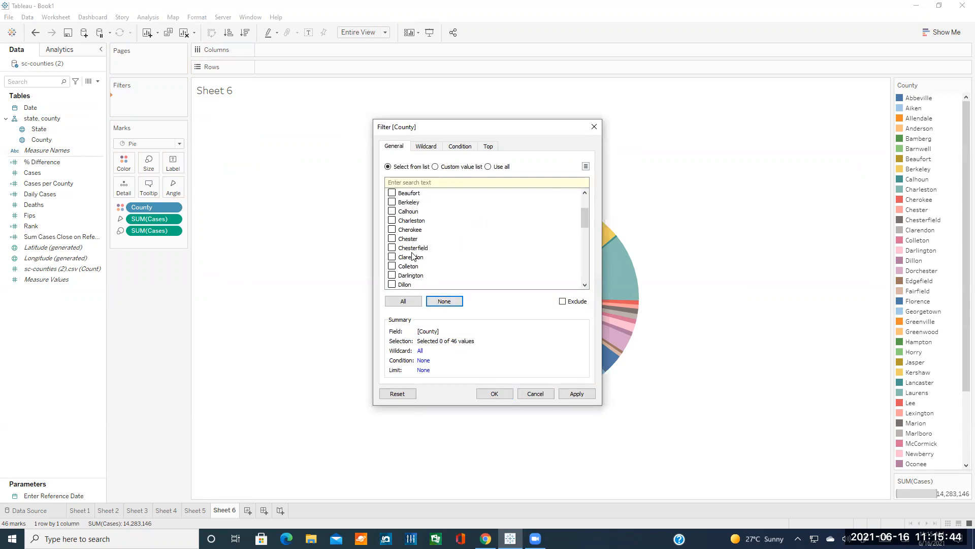
scroll(409, 260, up, 3)
click(392, 221)
scroll(407, 233, down, 5)
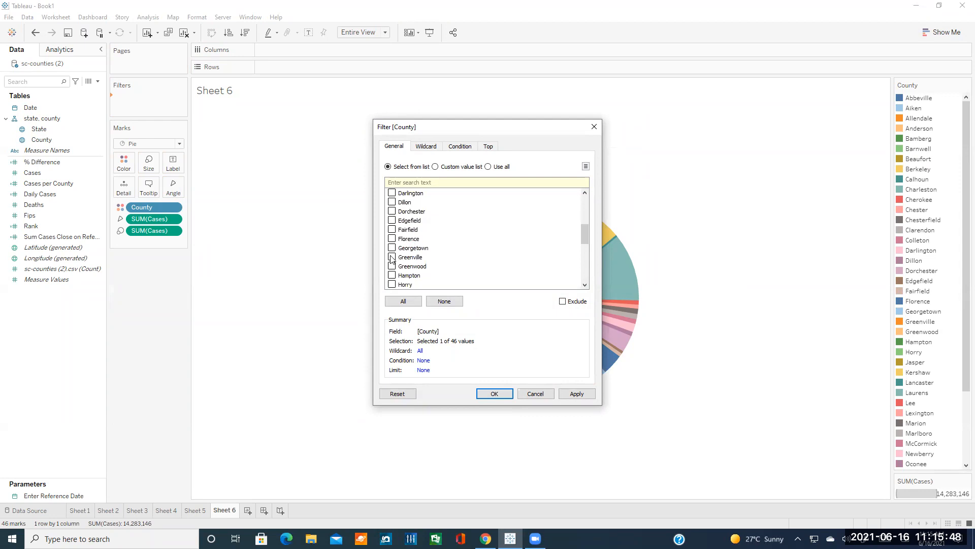
scroll(401, 260, down, 5)
click(393, 248)
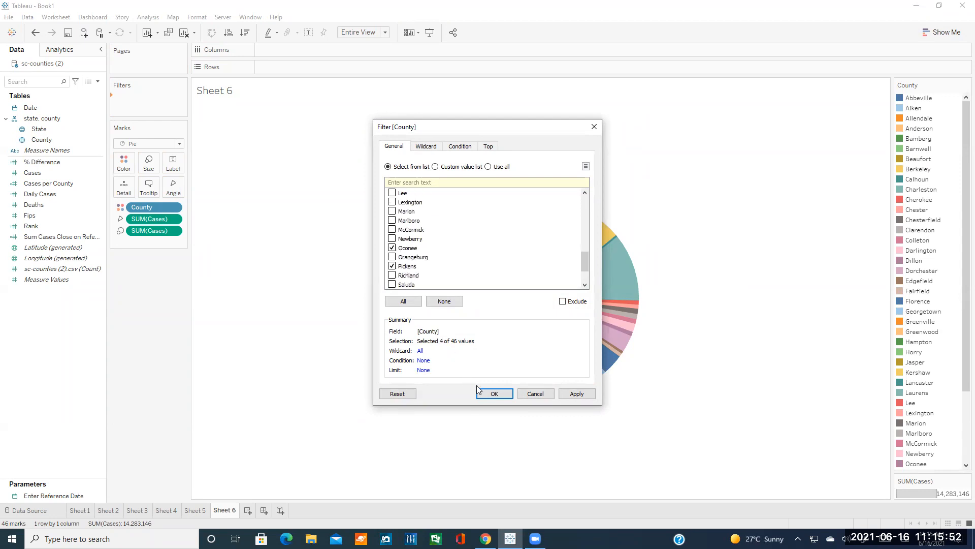
click(494, 394)
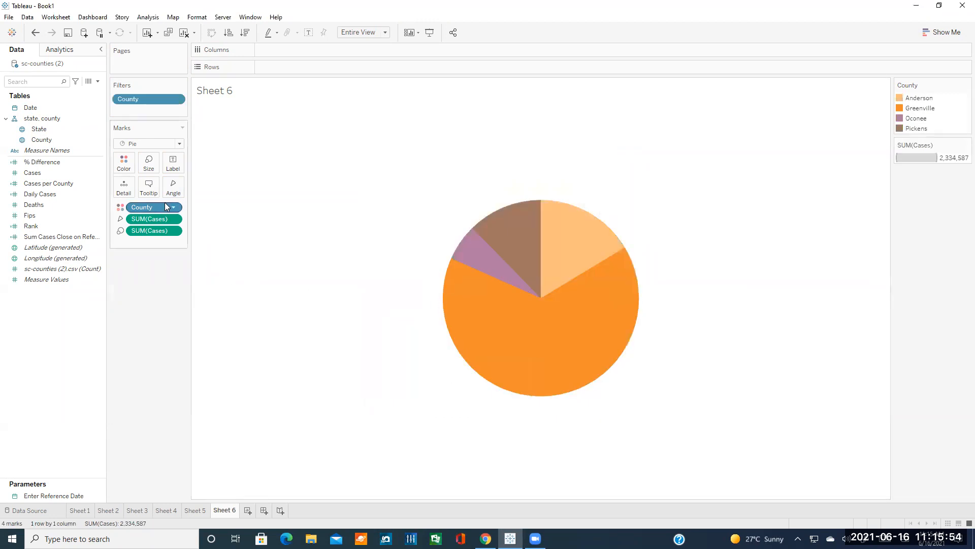
Add County to the pie's marks as a label for the slices
drag(53, 140, 148, 245)
click(120, 242)
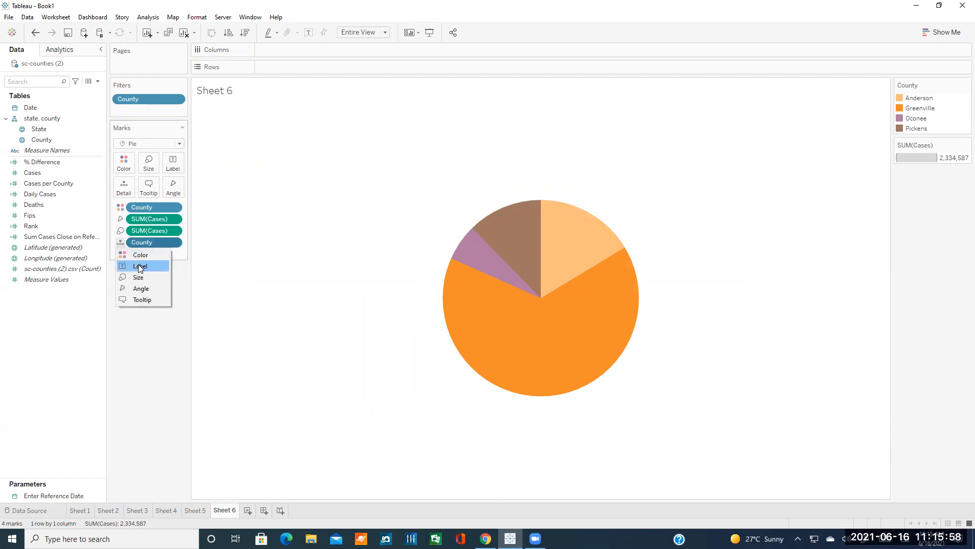
click(140, 267)
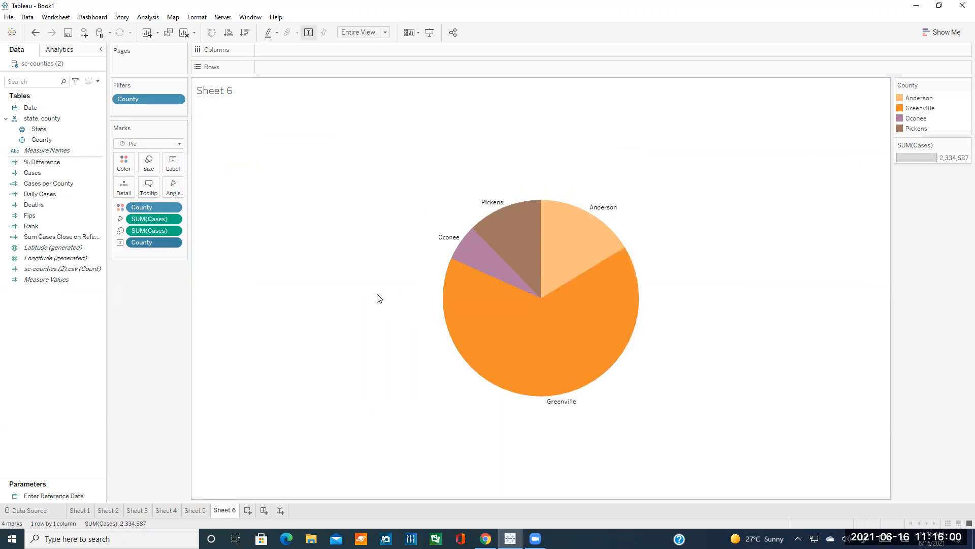
Add Deaths to Rows and change its aggregation to Minimum
click(40, 207)
drag(41, 208, 285, 66)
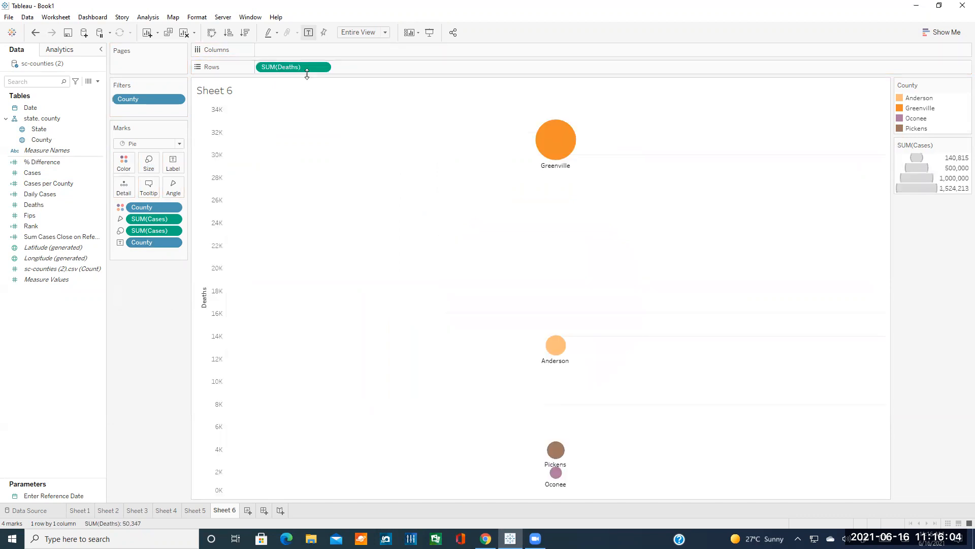
click(322, 67)
mouse_move(312, 171)
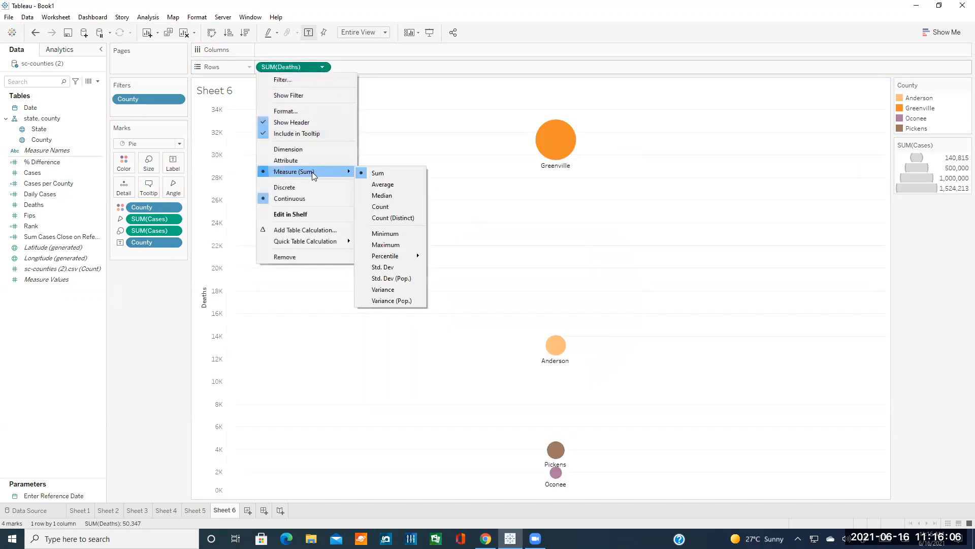
click(324, 68)
double_click(325, 69)
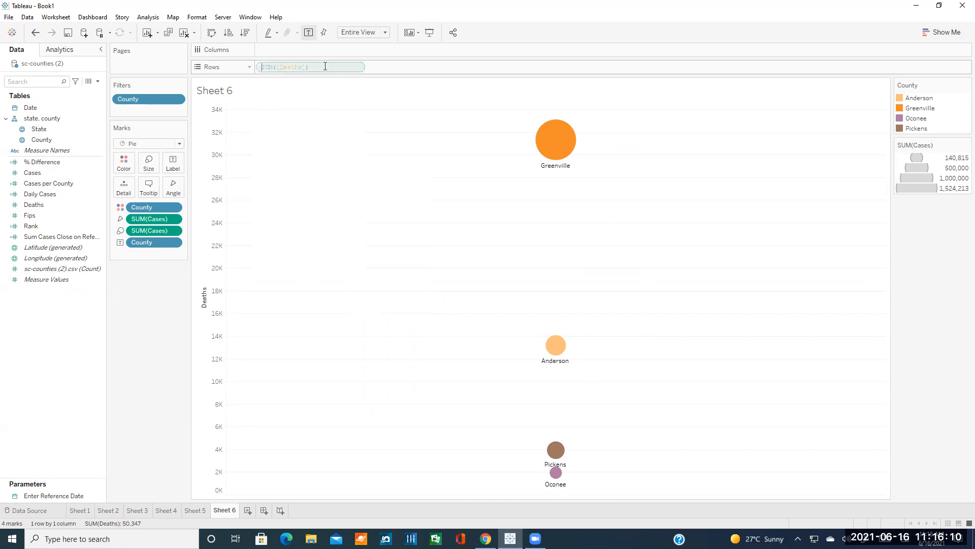
click(392, 69)
click(322, 67)
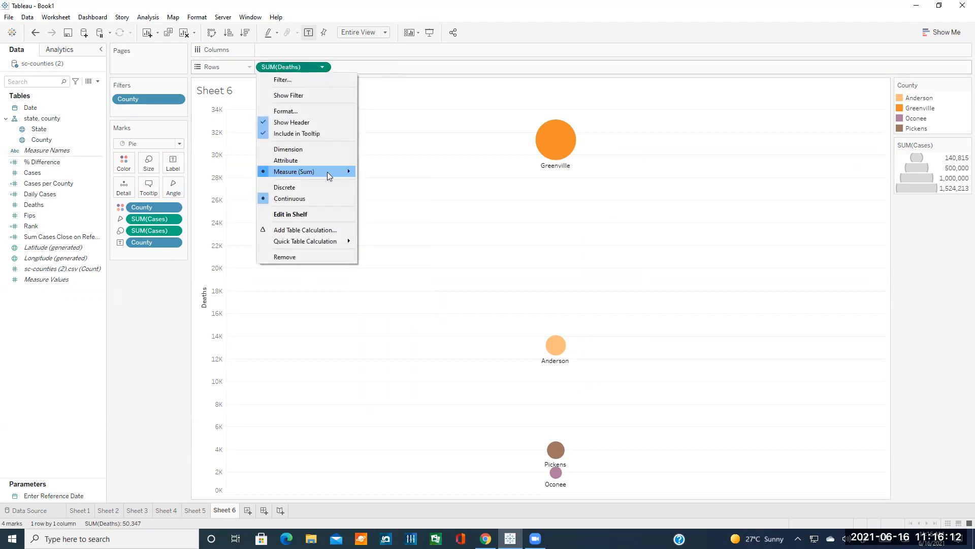
mouse_move(327, 171)
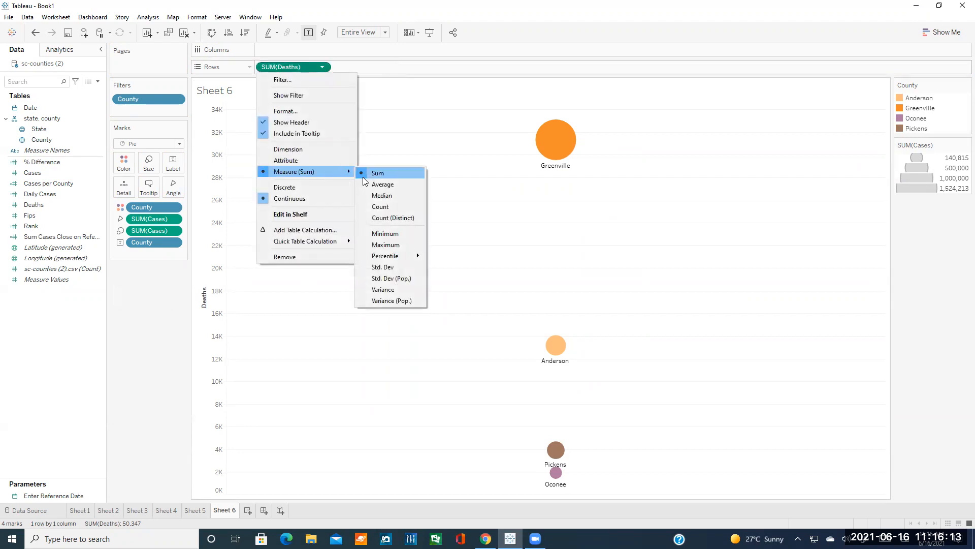
click(379, 233)
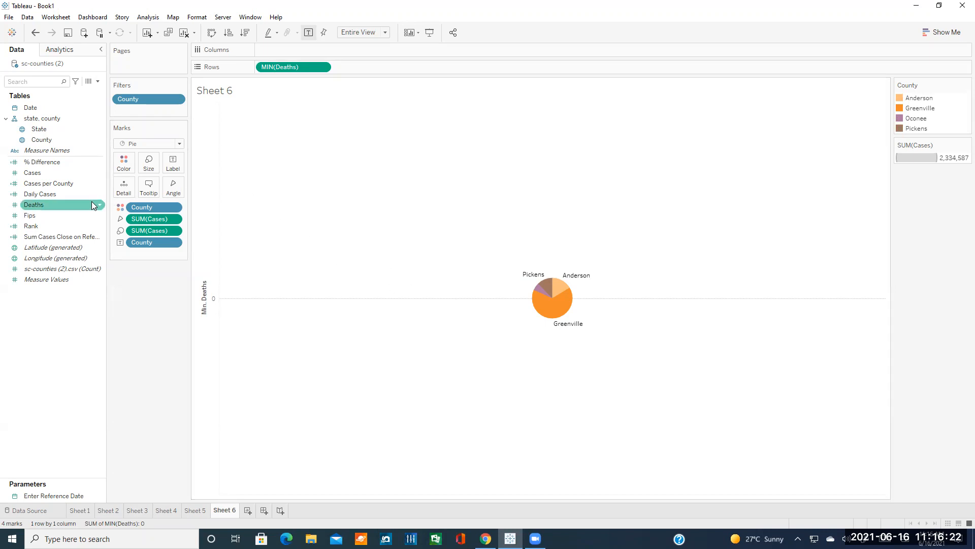
Place a second Deaths measure on Rows beside the first and aggregate it as Minimum
drag(69, 203, 367, 67)
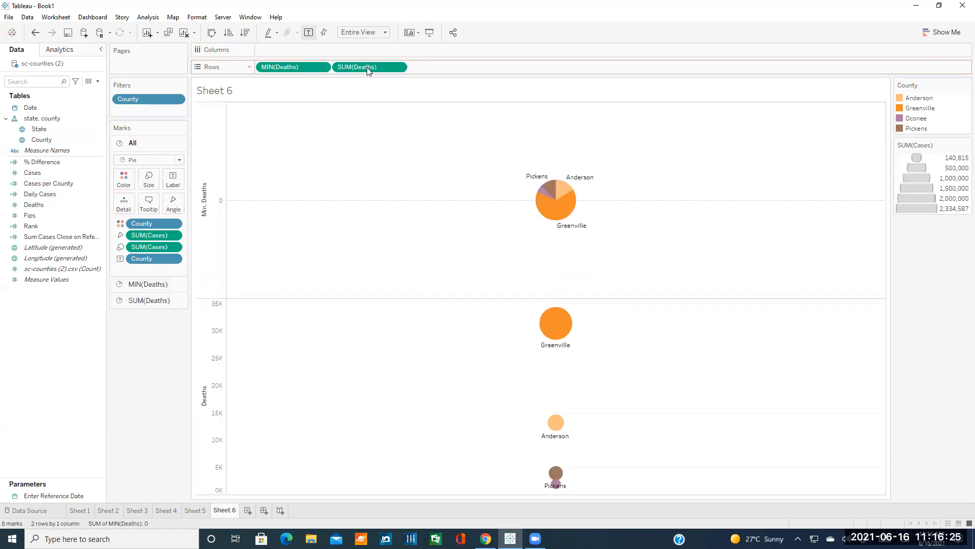
click(398, 67)
mouse_move(390, 173)
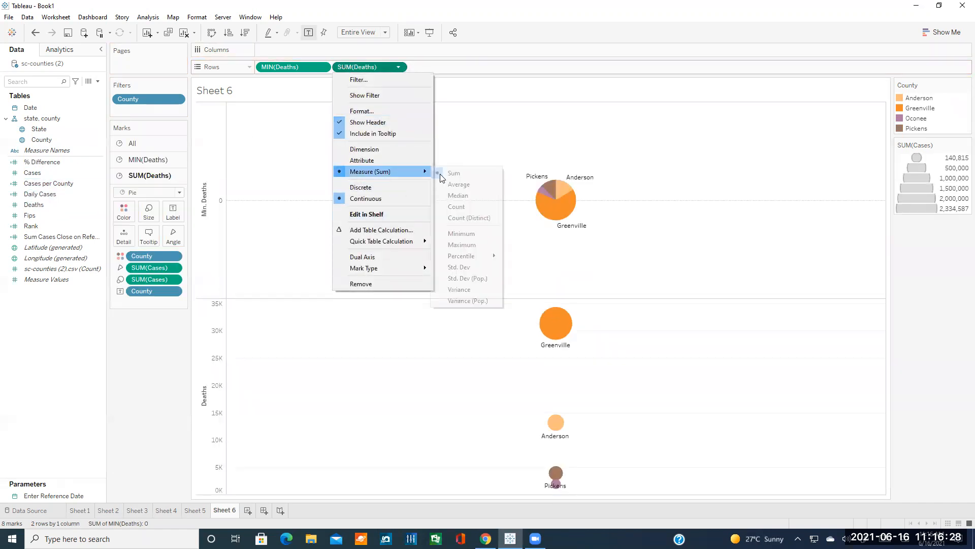
click(470, 234)
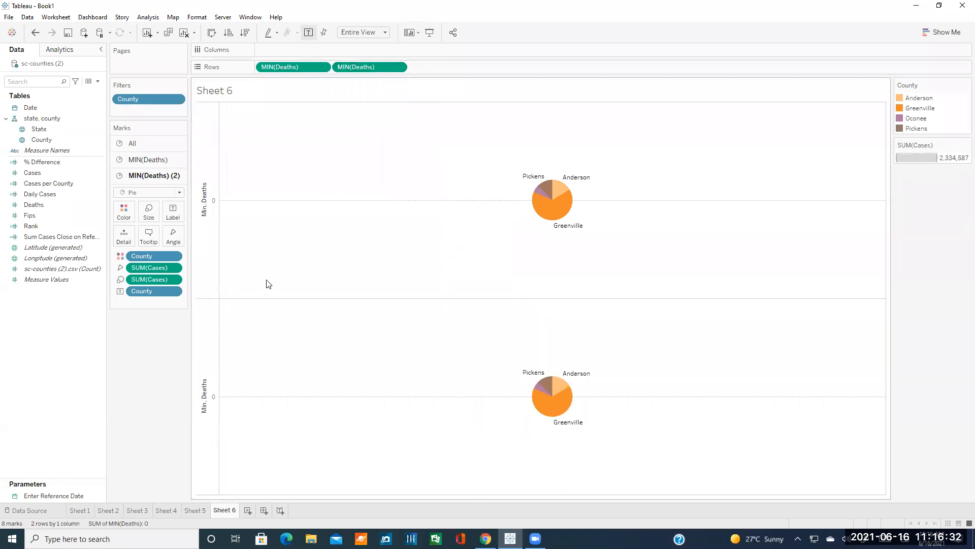
Remove the County color and County label from the MIN(Deaths) (2) marks
click(174, 256)
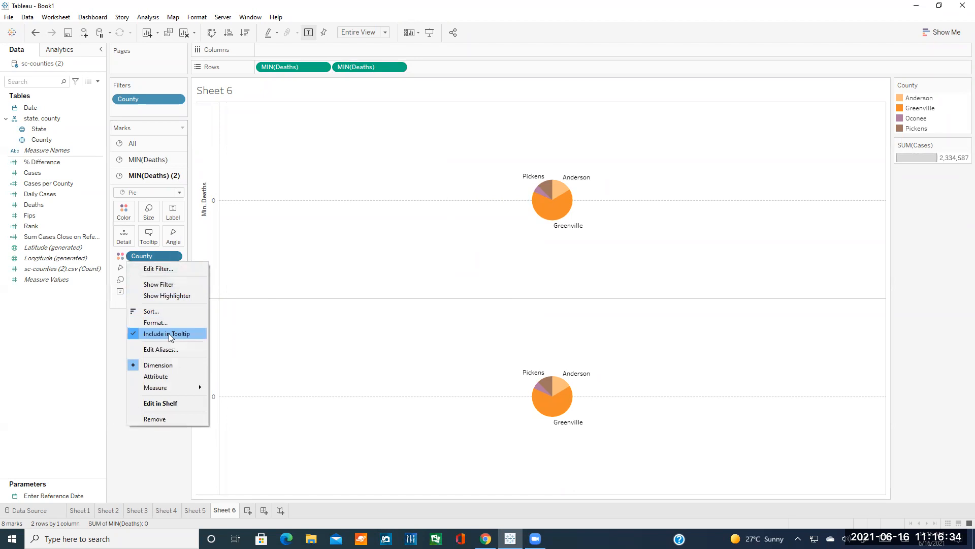
click(161, 420)
click(175, 280)
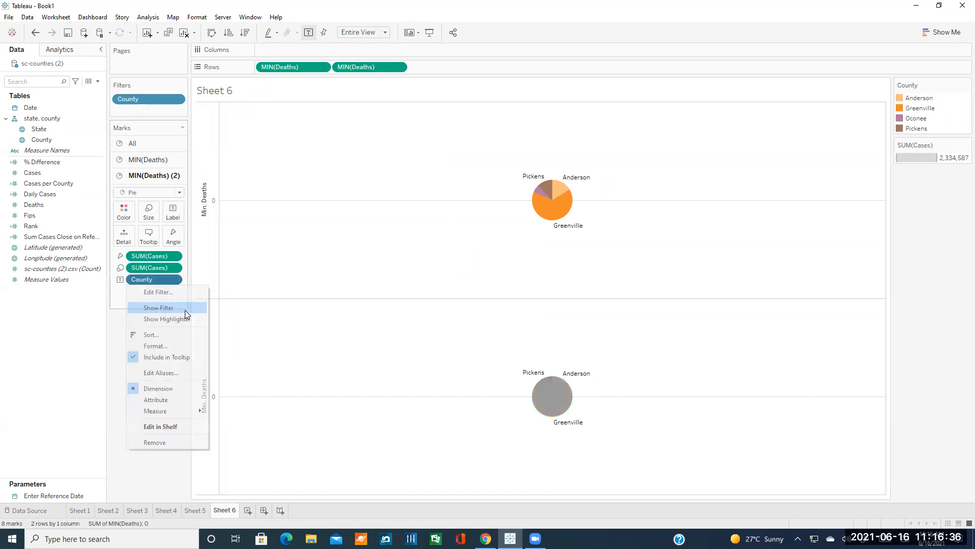
click(157, 442)
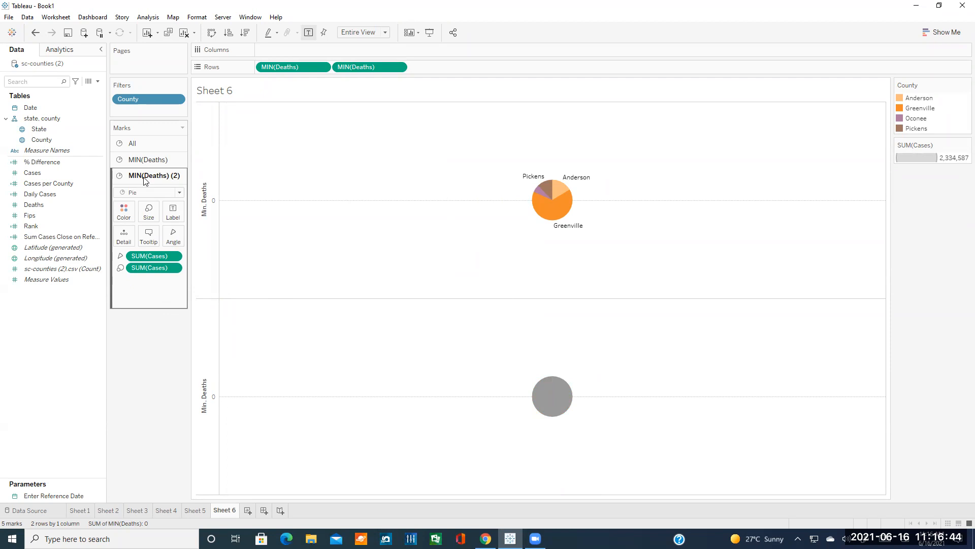
Enlarge the pies slightly and remove the SUM(Cases) size field from the MIN(Deaths) (2) marks
click(146, 213)
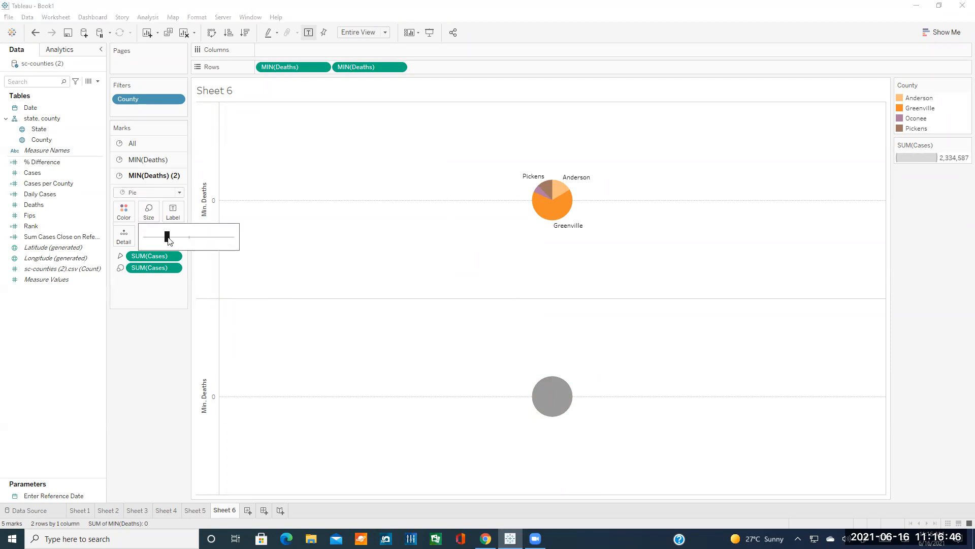
drag(163, 239, 170, 235)
click(143, 315)
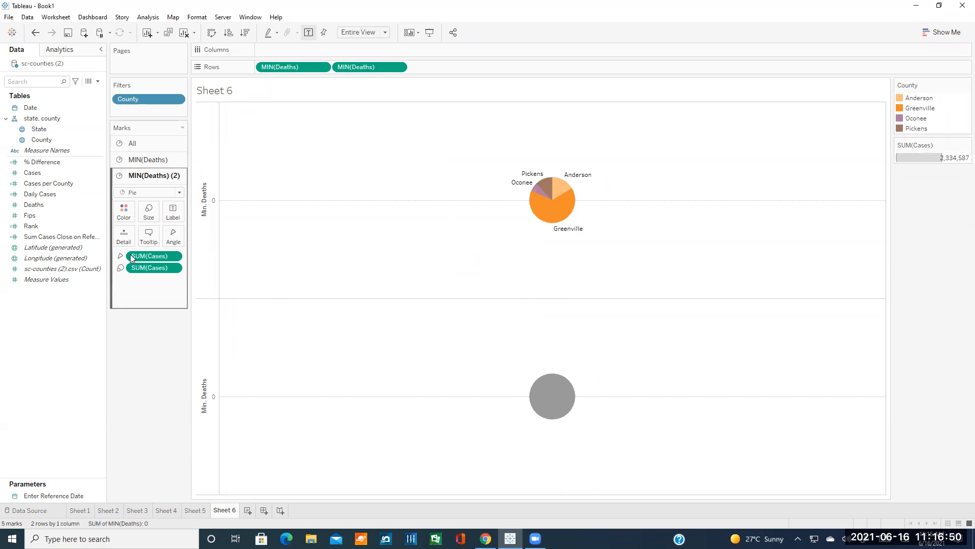
click(175, 269)
click(157, 445)
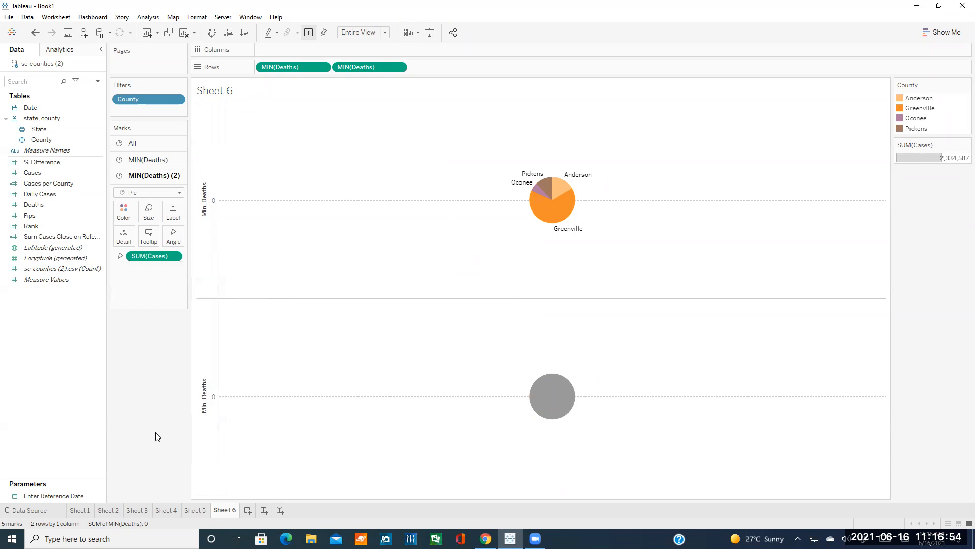
Reduce the mark size for MIN(Deaths) (2) and set the second MIN(Deaths) measure on Rows to Dual Axis
click(146, 219)
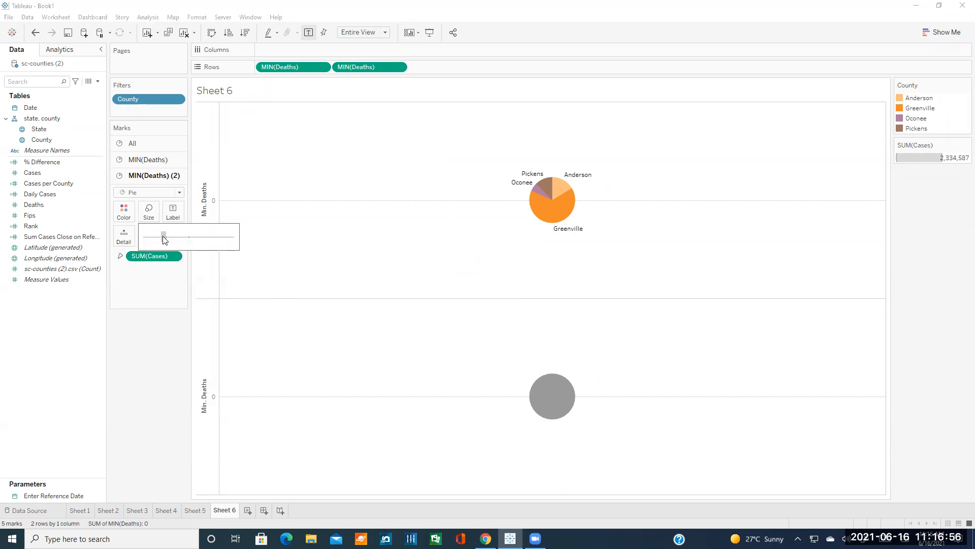
drag(170, 237, 164, 239)
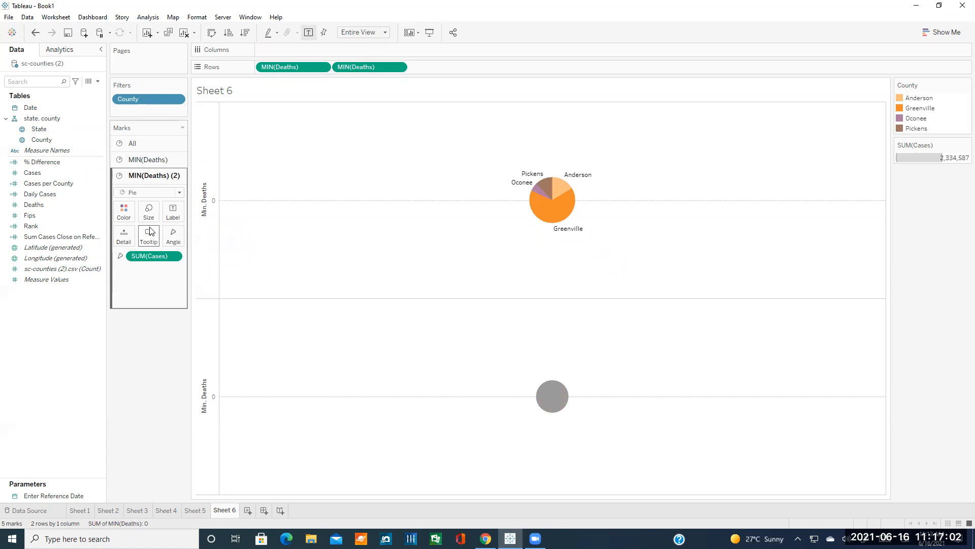
click(398, 67)
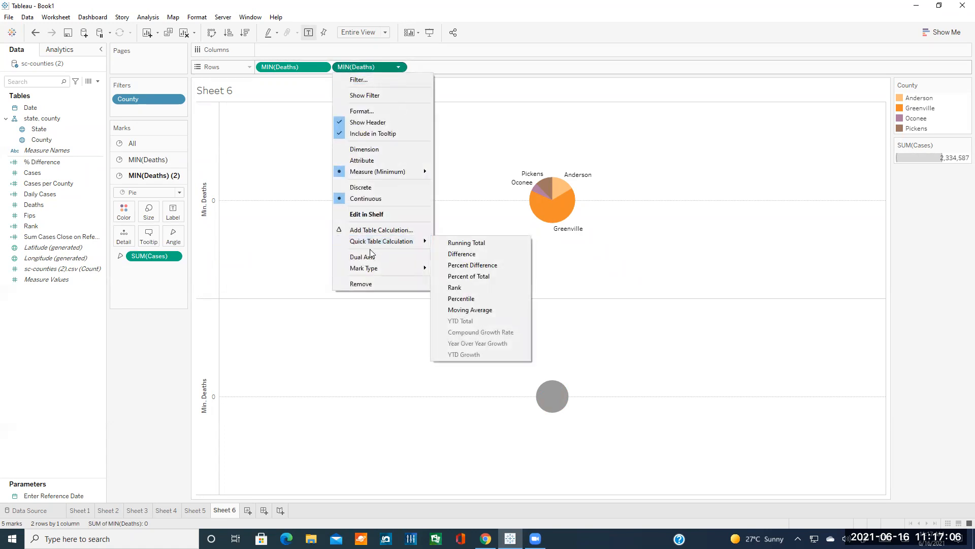
click(369, 258)
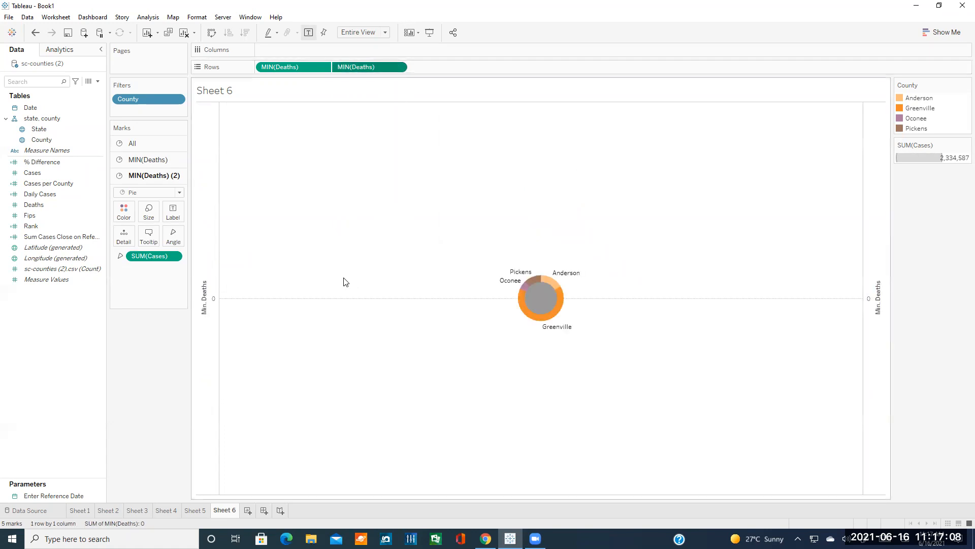
Enlarge the outer county pie of the MIN(Deaths) marks and the grey center circle of the MIN(Deaths) (2) marks
click(148, 212)
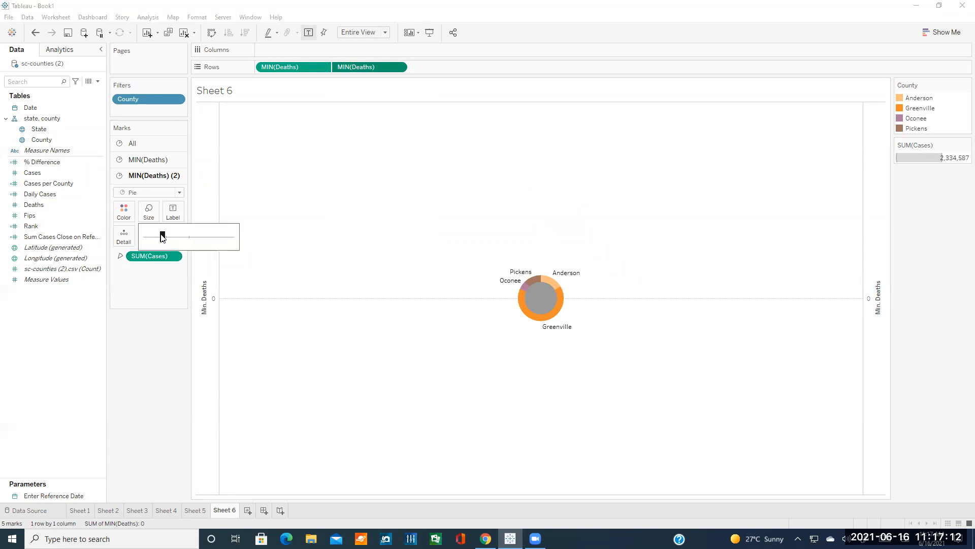
drag(173, 239, 200, 221)
click(145, 161)
click(144, 194)
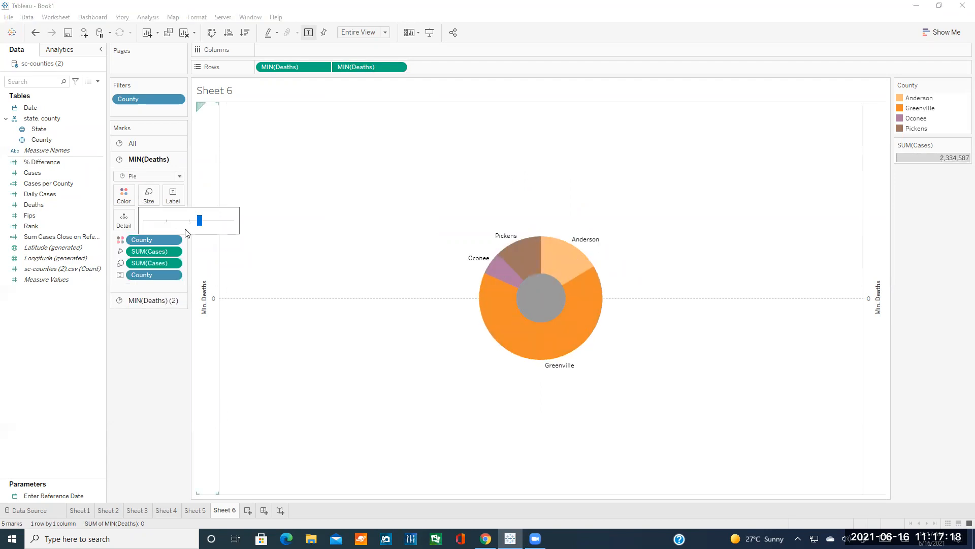
click(122, 300)
click(149, 209)
drag(172, 236, 184, 237)
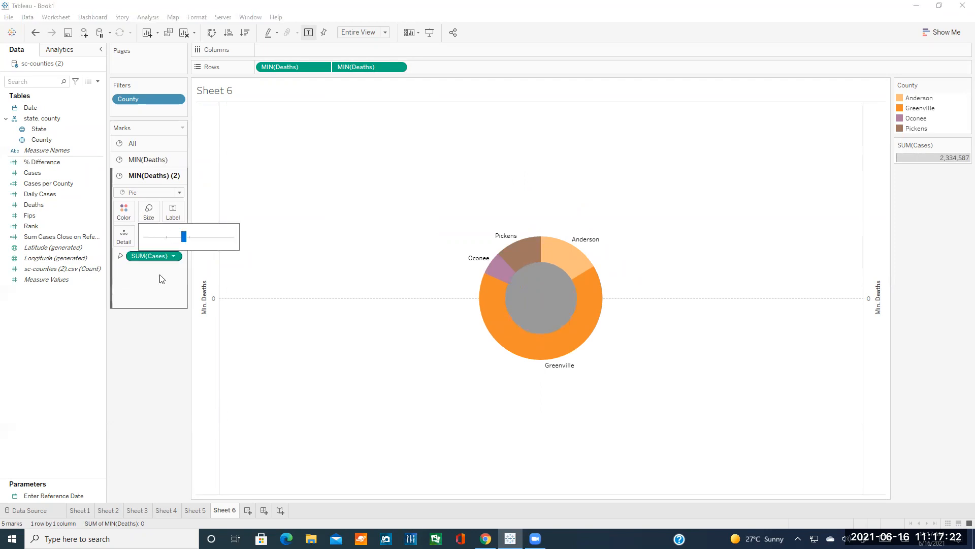
click(156, 335)
Color the MIN(Deaths) (2) center circle white and enlarge it slightly to thin the donut ring
click(123, 211)
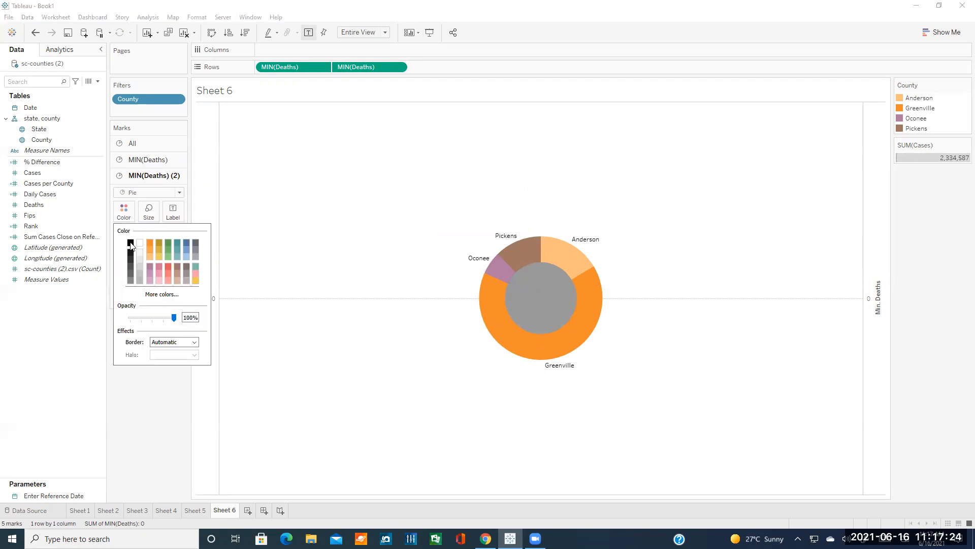
click(141, 247)
click(162, 378)
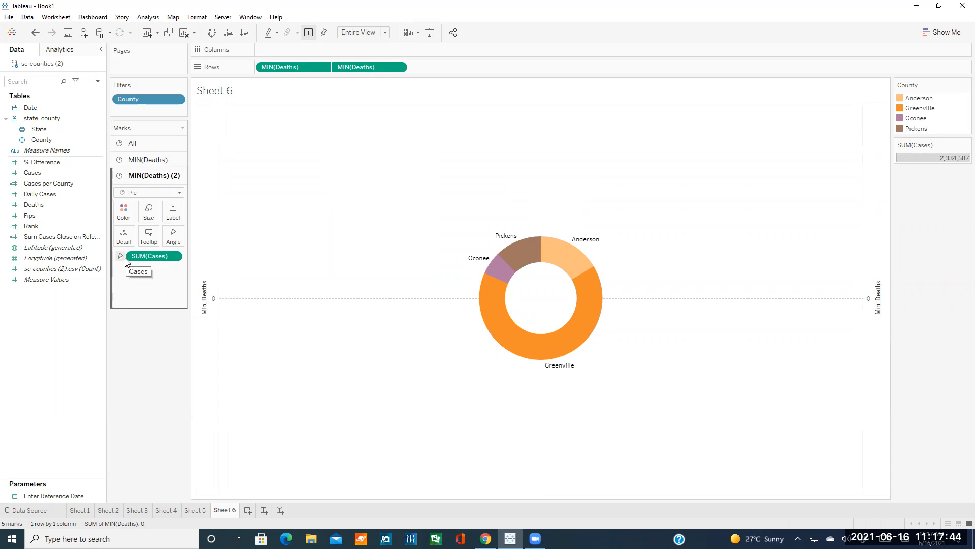
click(149, 217)
mouse_move(185, 238)
mouse_down()
mouse_move(198, 240)
mouse_move(189, 240)
mouse_up()
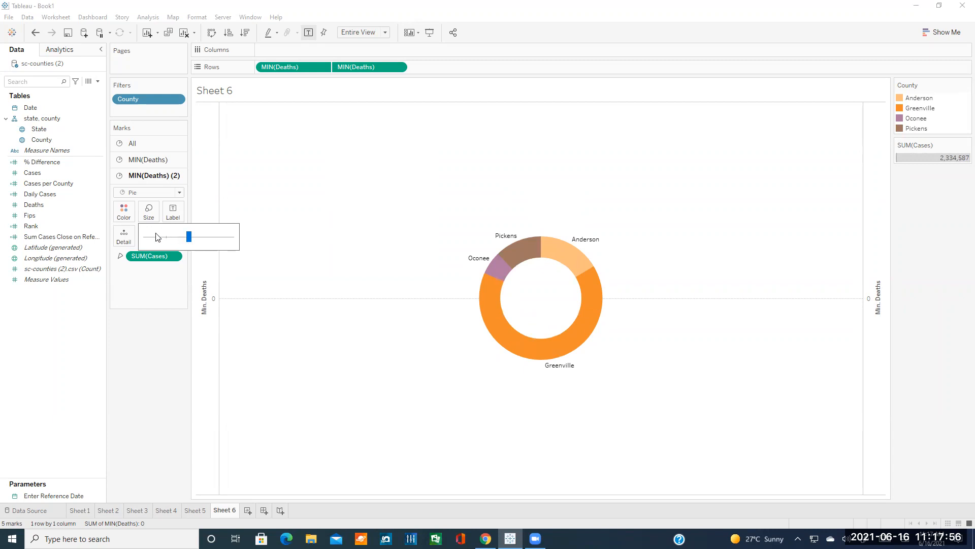
click(124, 211)
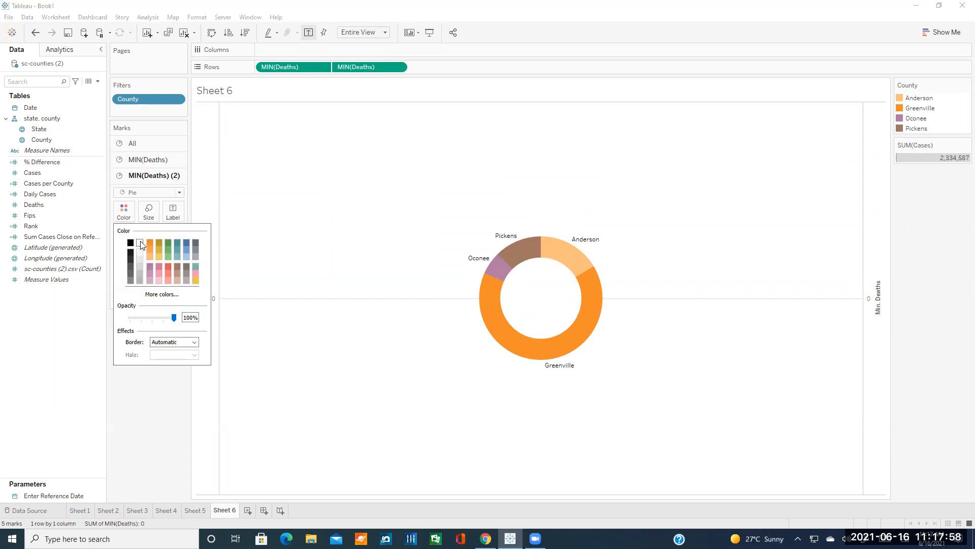
click(146, 380)
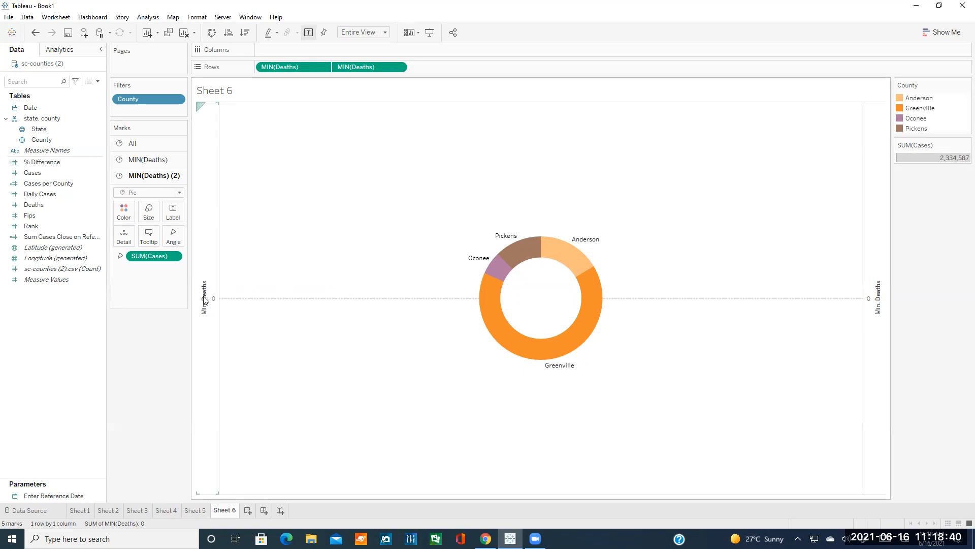
Switch to the Clemson Data Visualization Lab page in Chrome and read the Waterfall Chart instructions
mouse_move(483, 315)
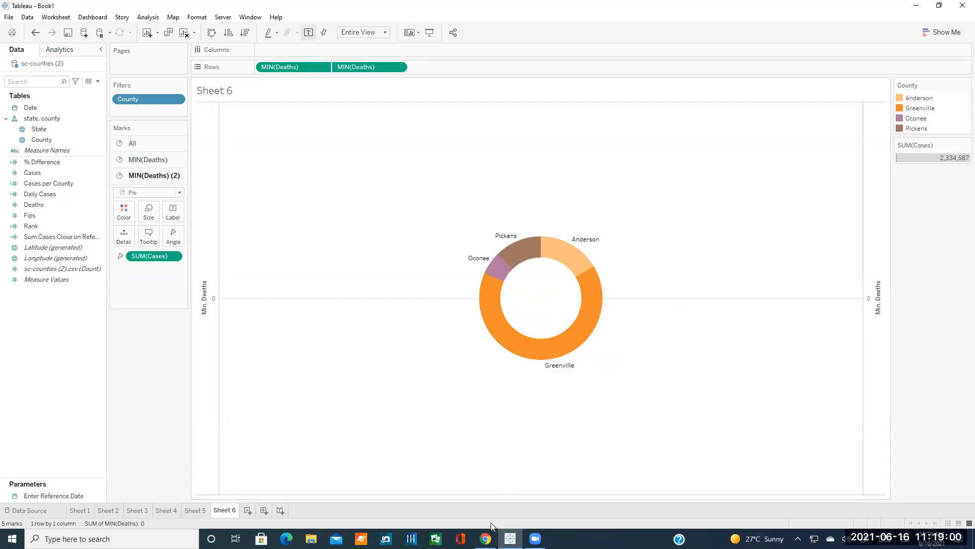
click(487, 537)
scroll(475, 293, down, 1)
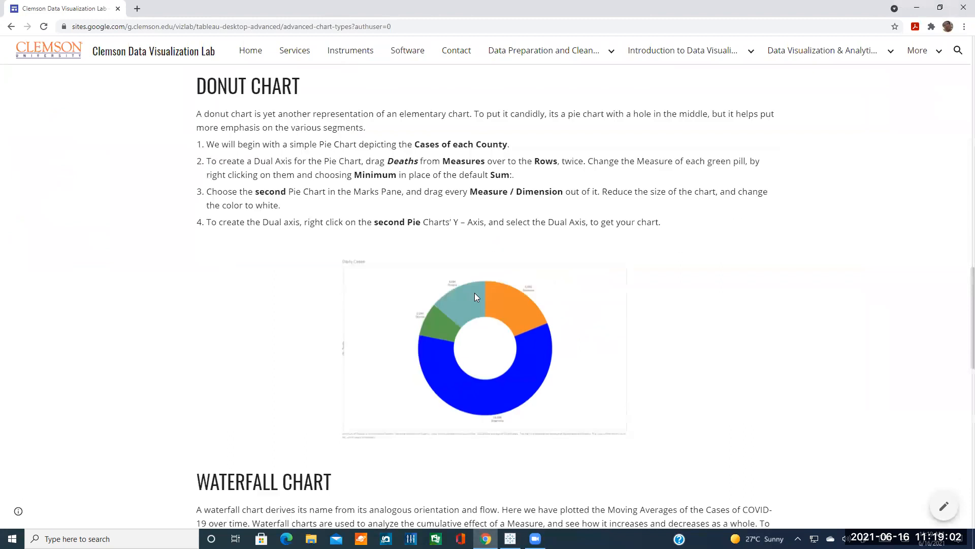
scroll(476, 293, down, 7)
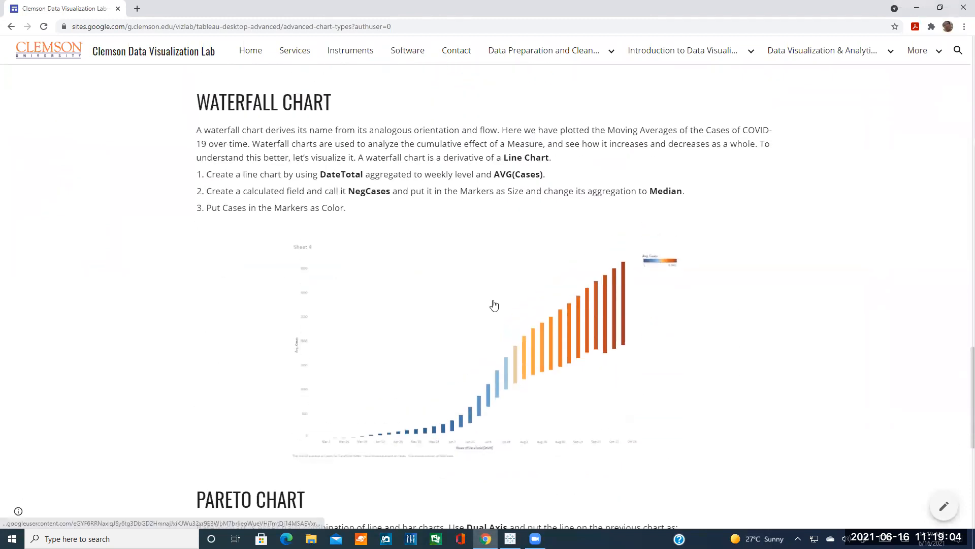
scroll(495, 305, up, 1)
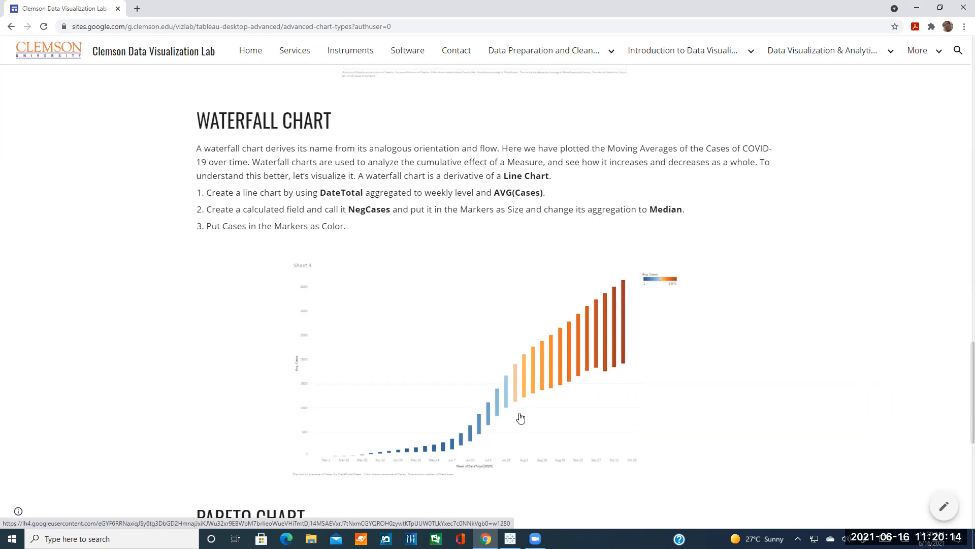
Return to Tableau and, on a new worksheet, plot Cases on Rows against Date on Columns as a continuous Day
click(510, 539)
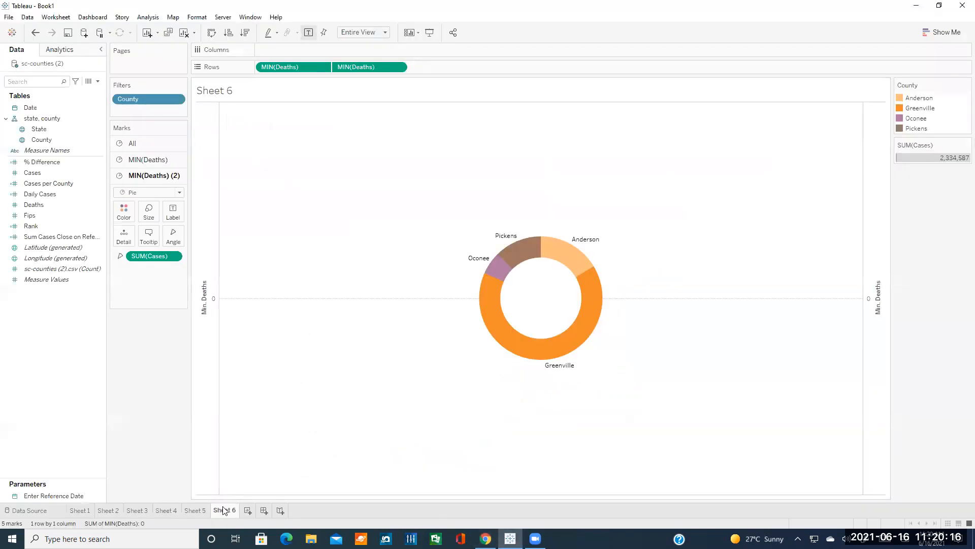
click(247, 510)
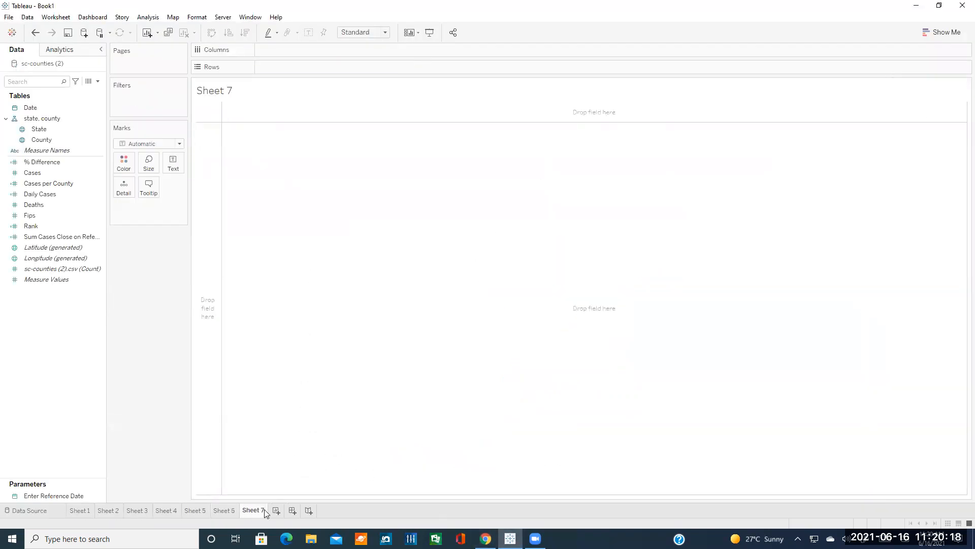
drag(31, 108, 296, 54)
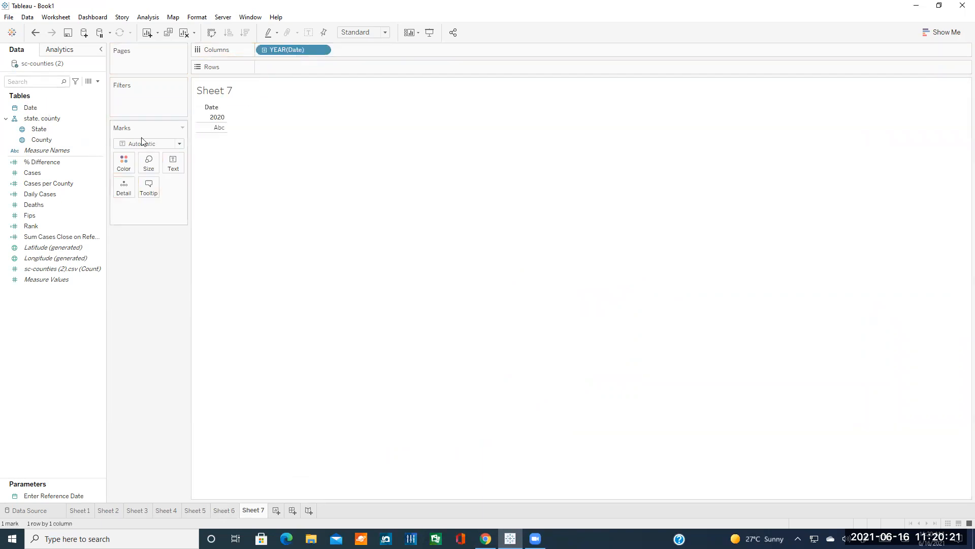
click(322, 50)
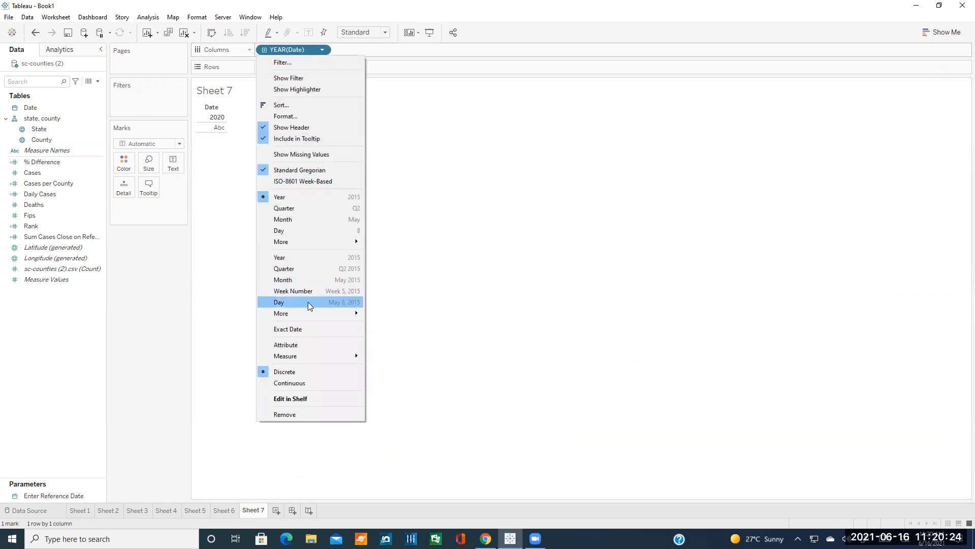
click(308, 302)
drag(54, 178, 296, 67)
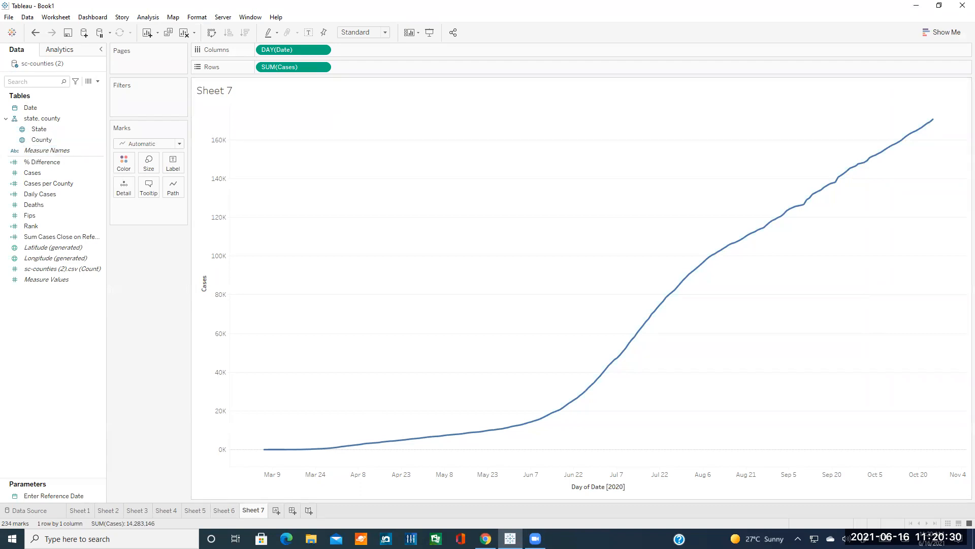
Check the waterfall instructions in Chrome and change the aggregation of Cases on Rows to Average in Tableau
click(485, 538)
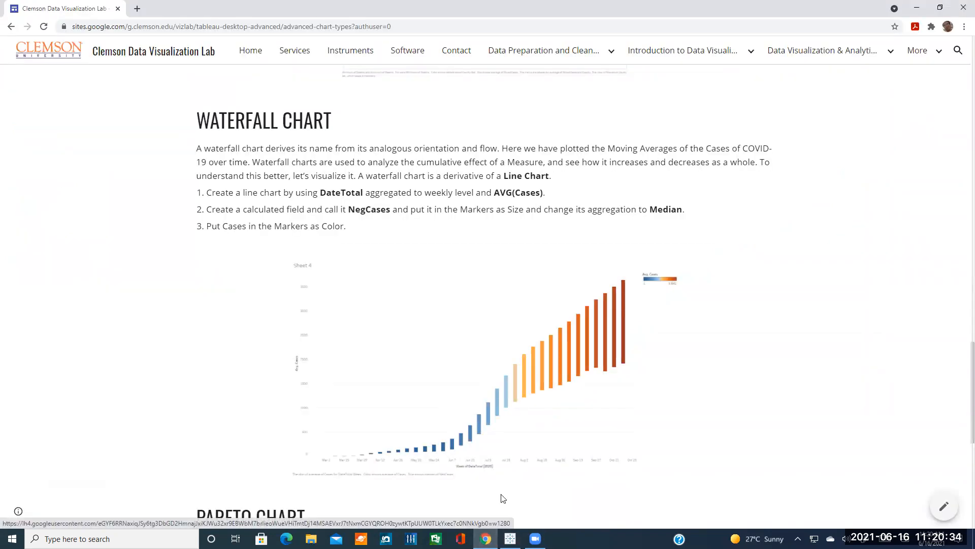
click(510, 538)
click(322, 67)
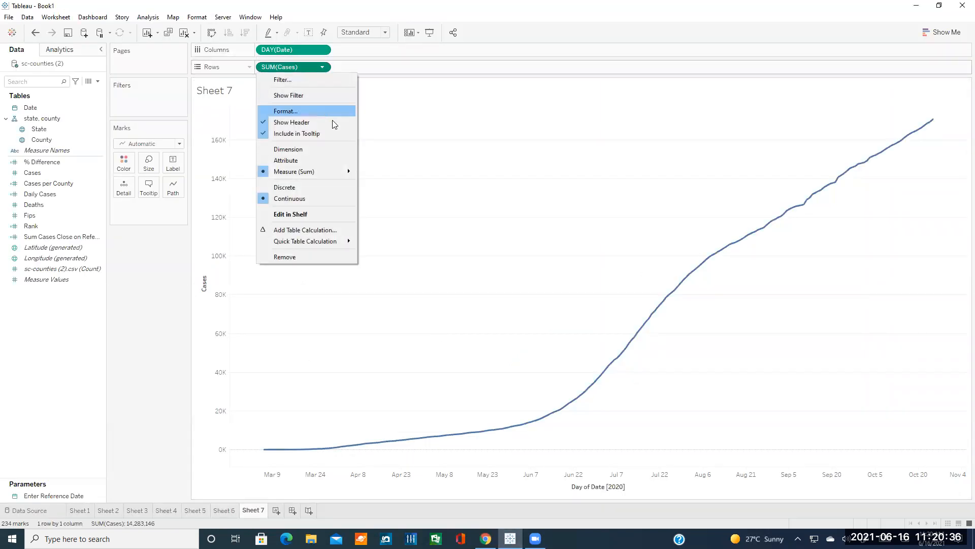
mouse_move(326, 171)
click(383, 185)
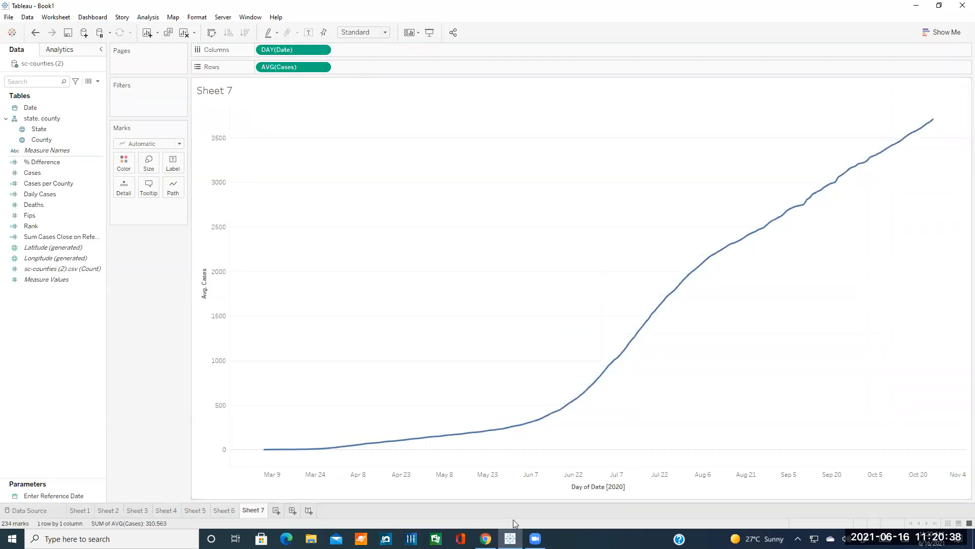
Compare the Tableau line chart with the Waterfall Chart example and its calculated field instructions in Chrome
click(486, 539)
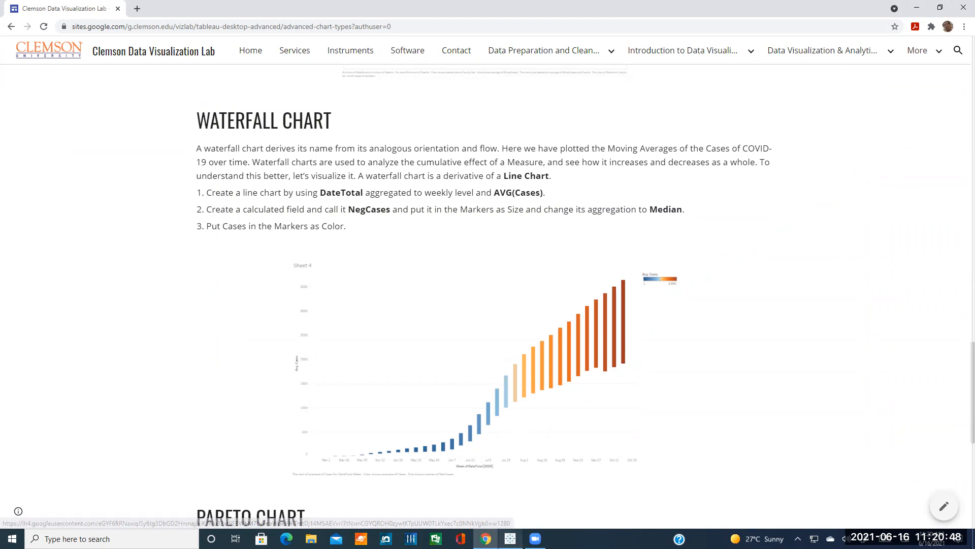
click(510, 538)
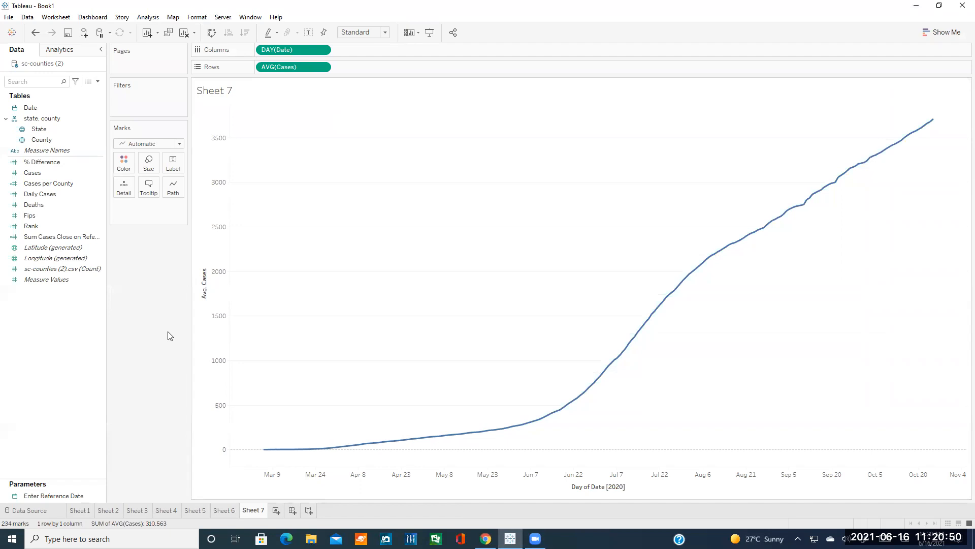
click(486, 537)
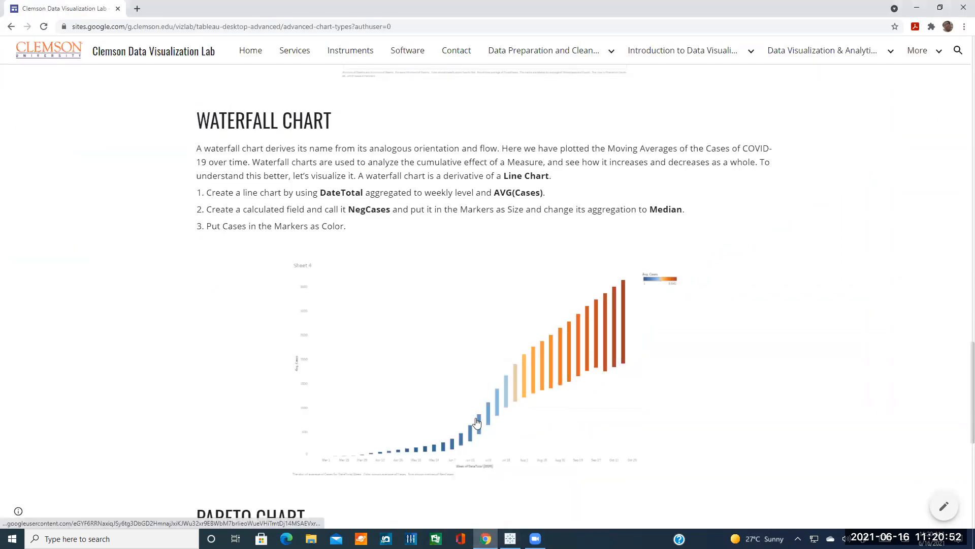
scroll(484, 374, down, 1)
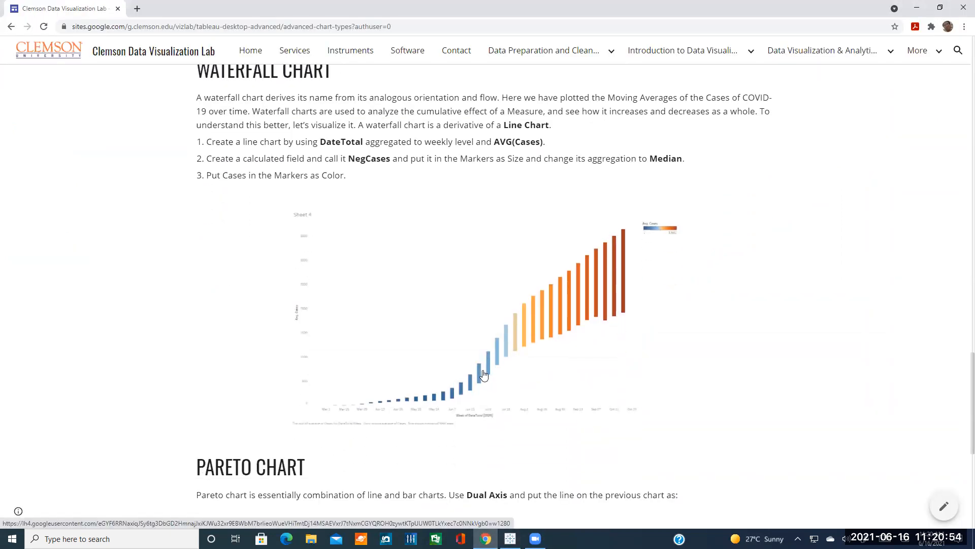
scroll(483, 375, up, 1)
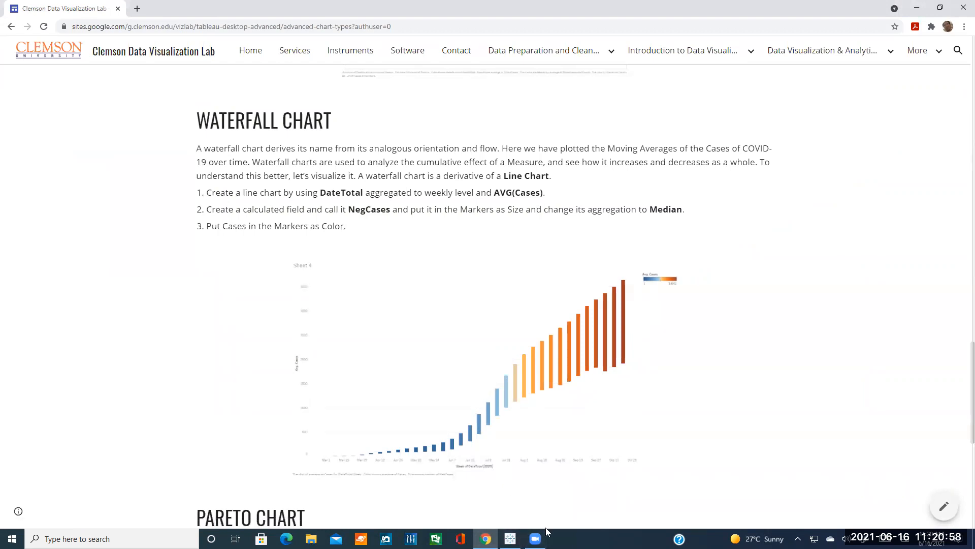
Return to Tableau and create a calculated field named NegCases with the formula -[Cases]
click(511, 538)
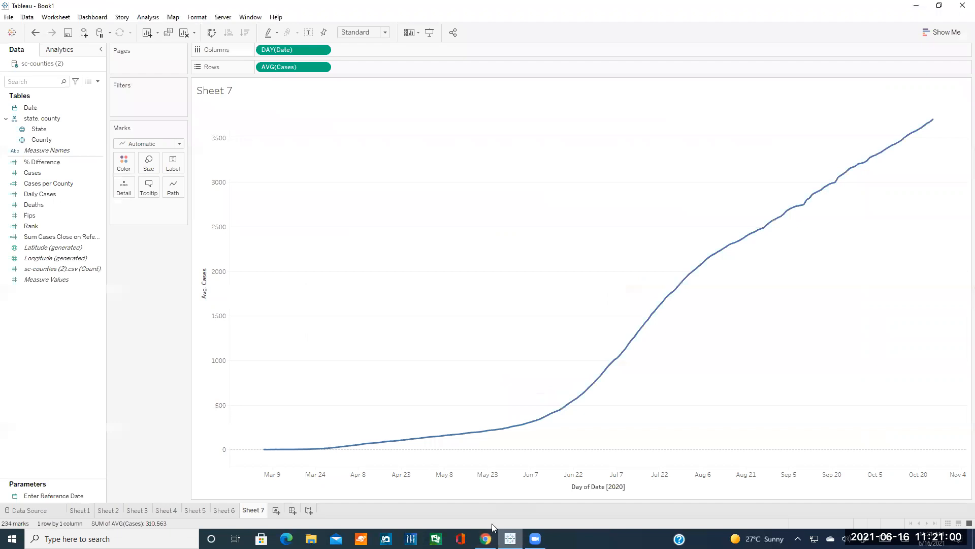
right_click(43, 307)
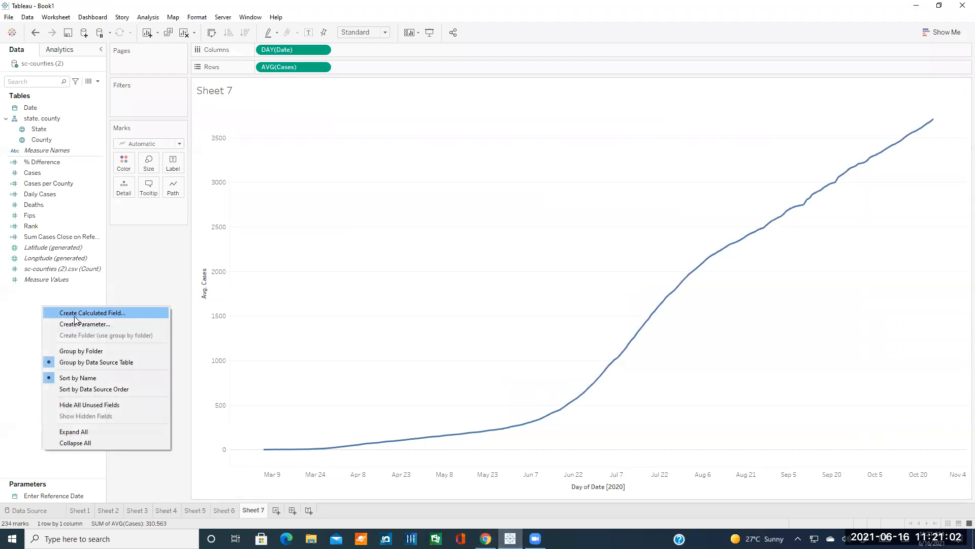
click(79, 312)
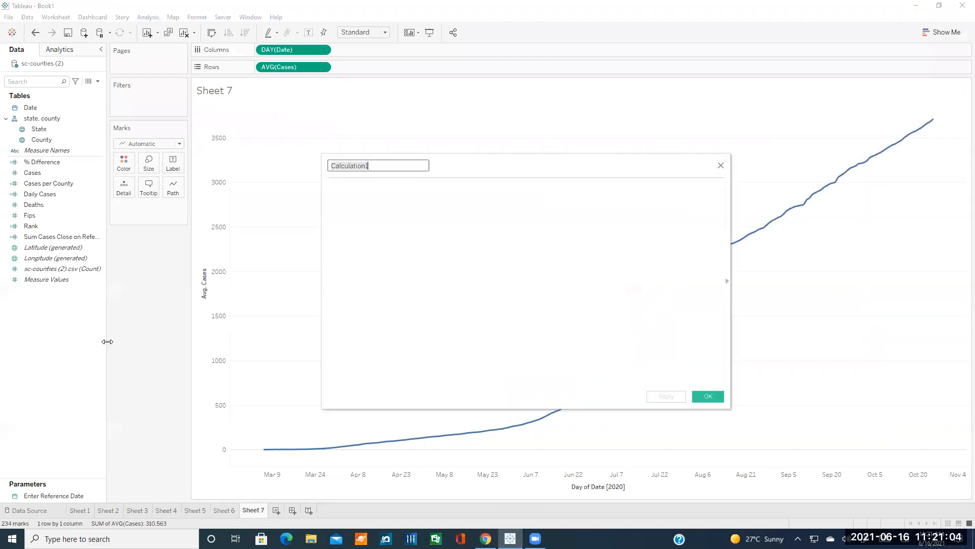
text(NegCases)
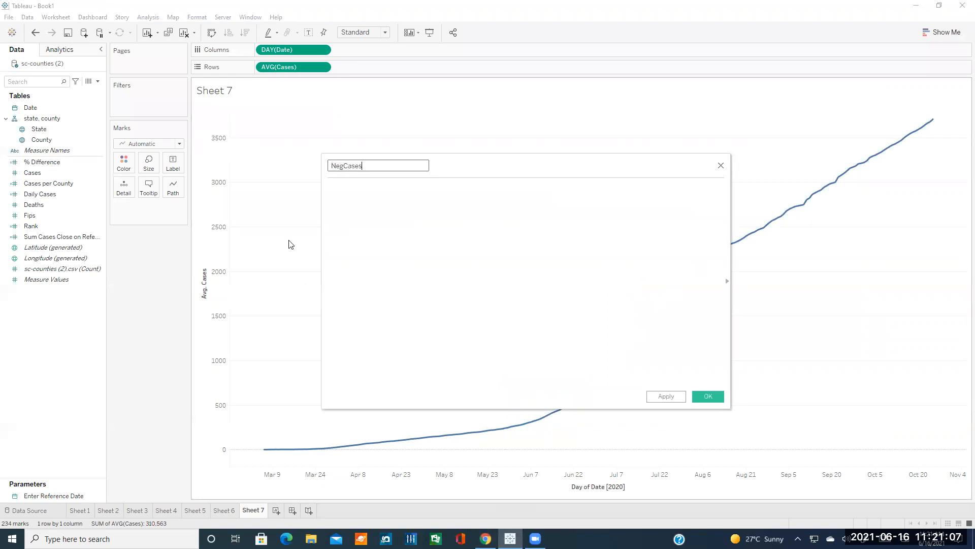
key(Tab)
text(-[Ca)
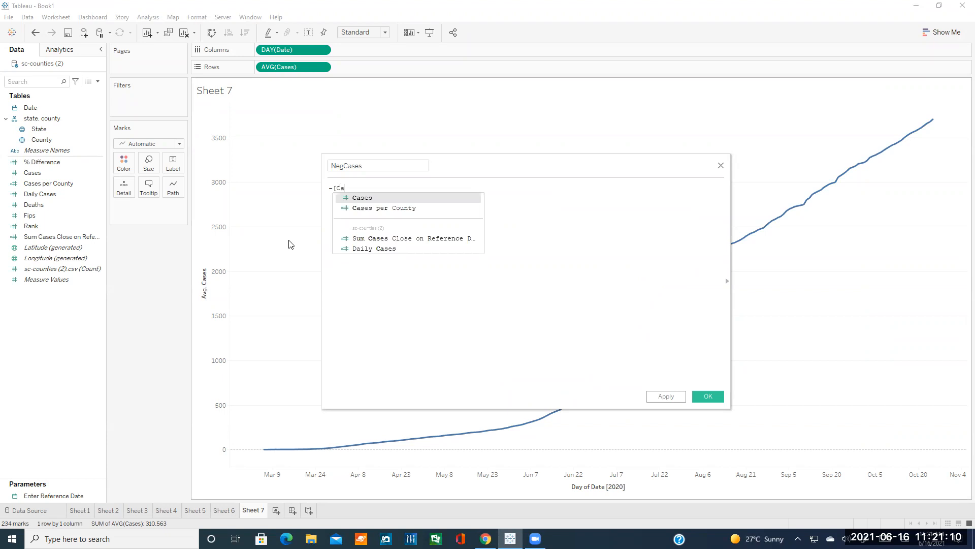
click(376, 197)
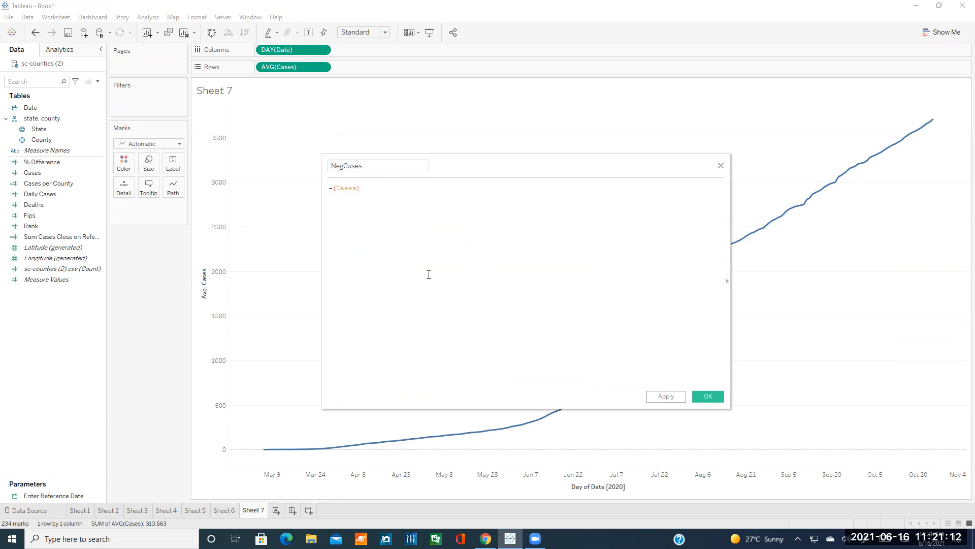
click(709, 395)
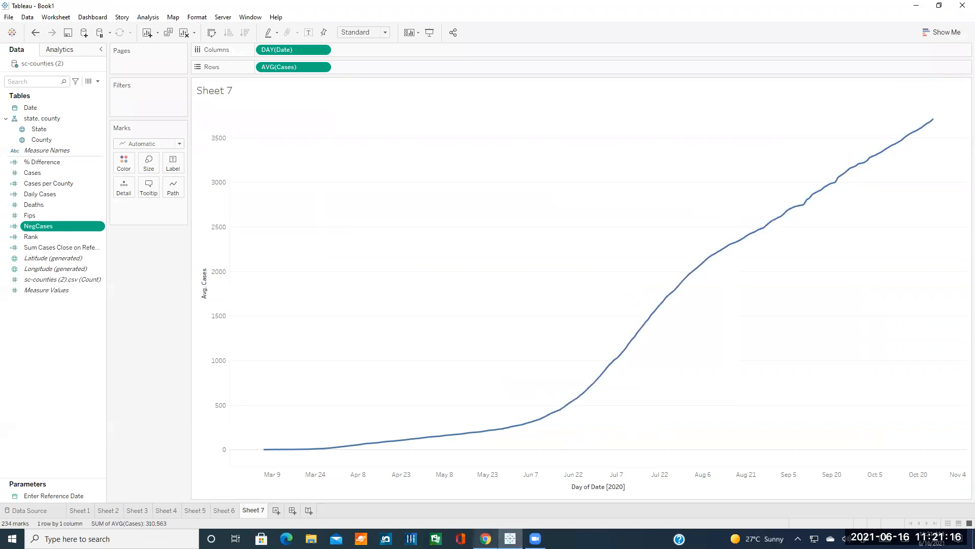
Recheck the waterfall instructions in Chrome and assign NegCases to Size on the line chart's marks in Tableau
click(486, 538)
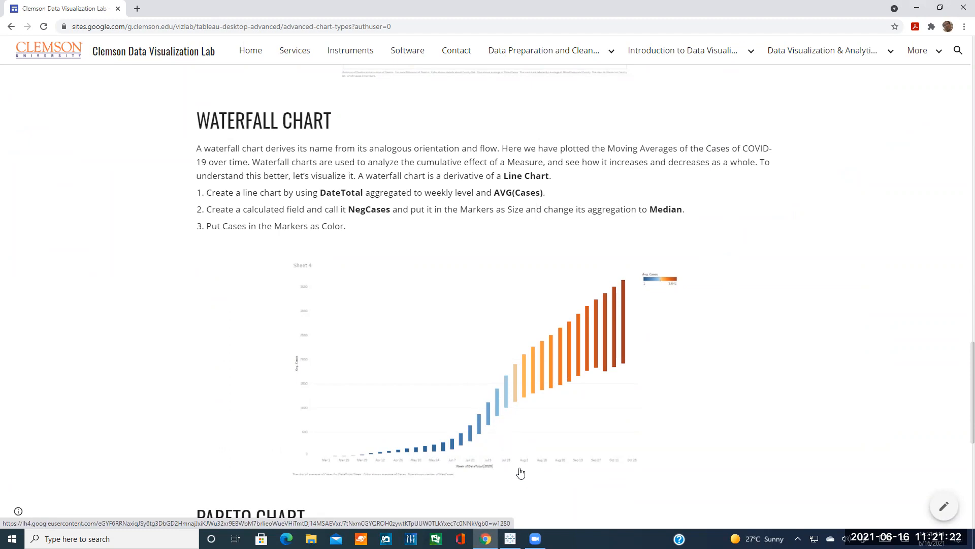
click(510, 539)
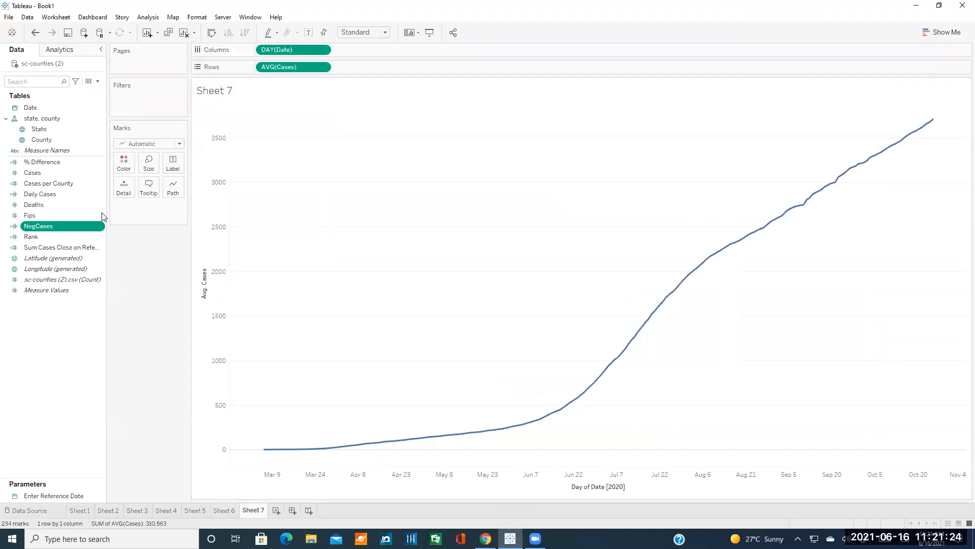
drag(68, 222, 158, 210)
click(120, 207)
click(133, 243)
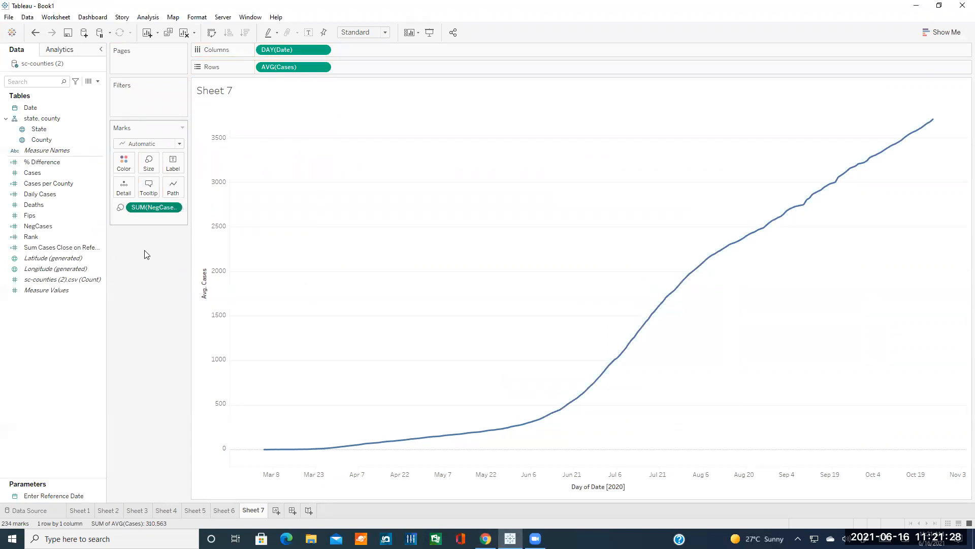
Change the aggregation of NegCases on the line's Size from Sum to Median
click(175, 206)
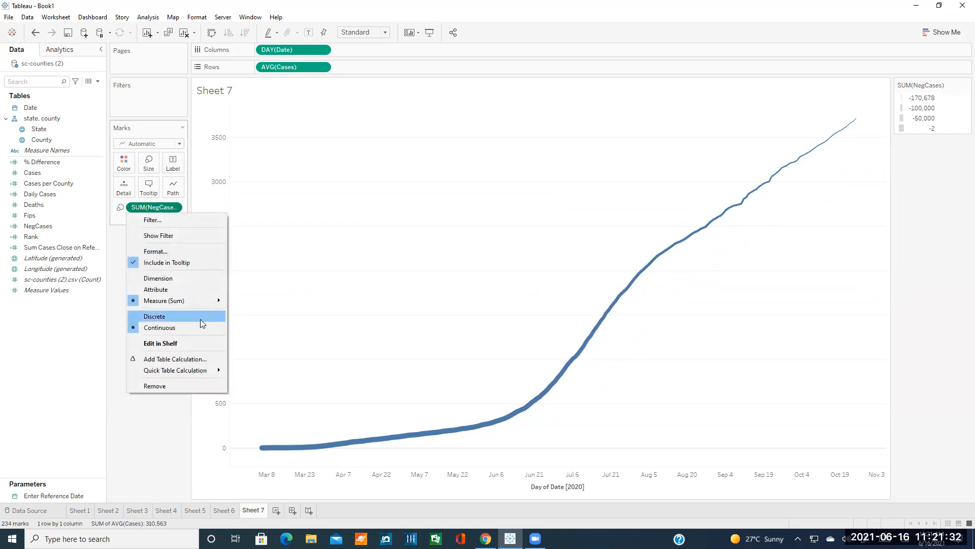
mouse_move(189, 301)
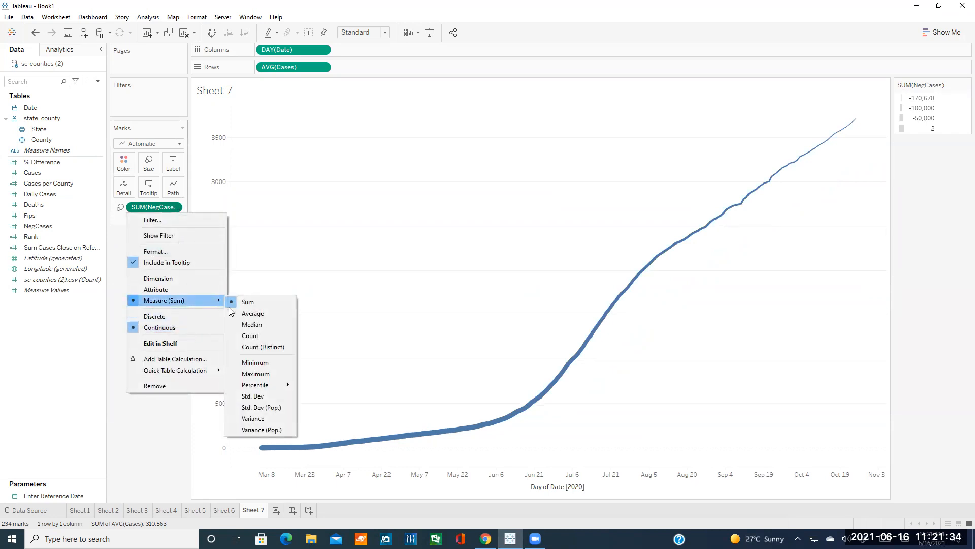
click(252, 324)
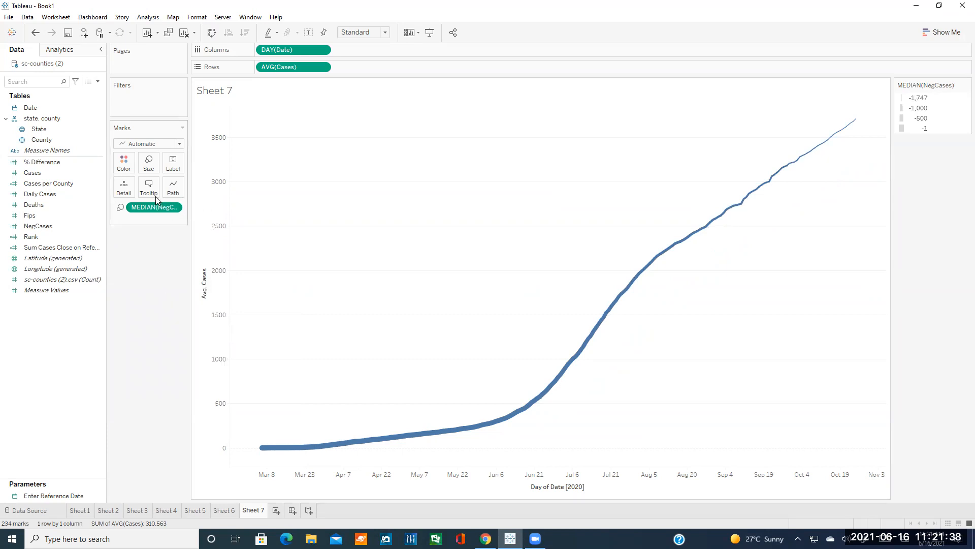
click(173, 209)
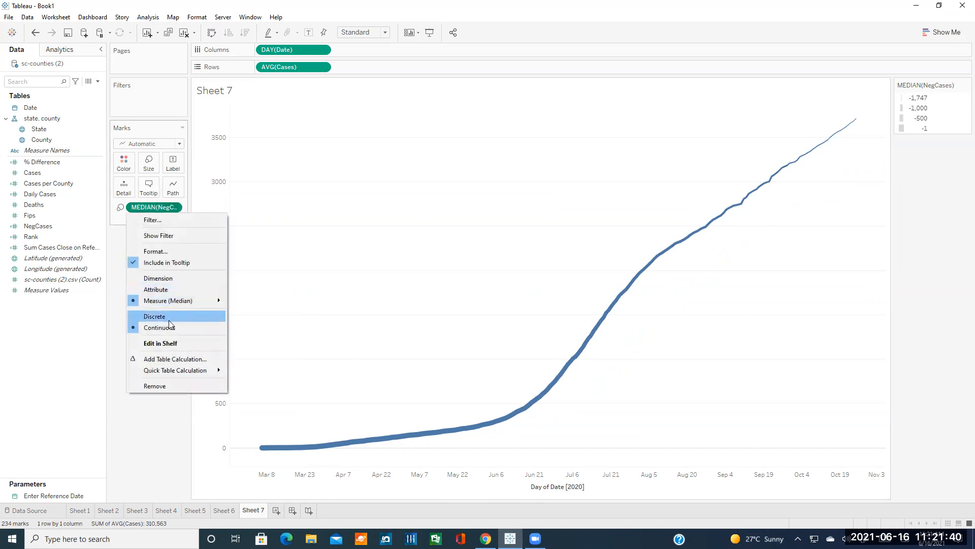
click(170, 324)
click(175, 208)
click(158, 350)
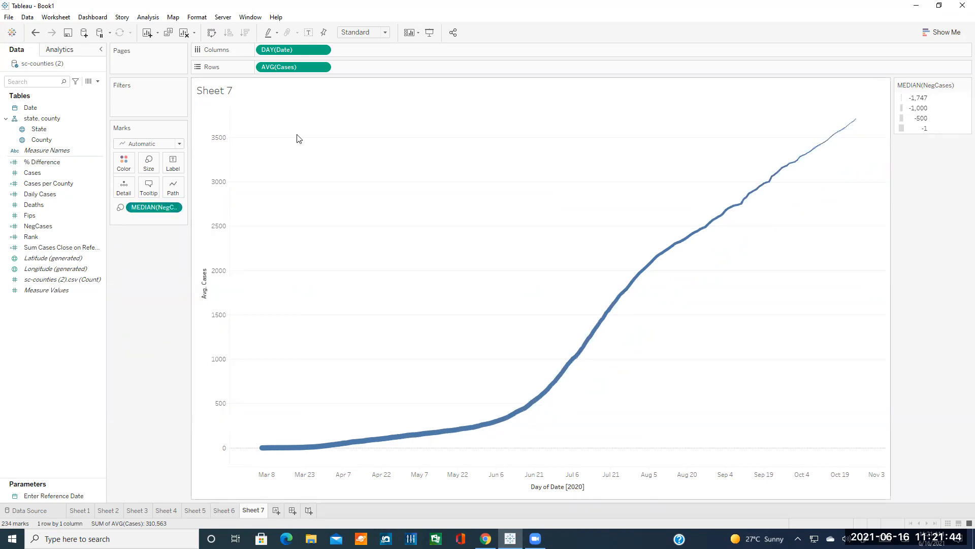
Try Week Number, Month and discrete Day as the Date level on Columns, ending on the continuous Day level
click(322, 49)
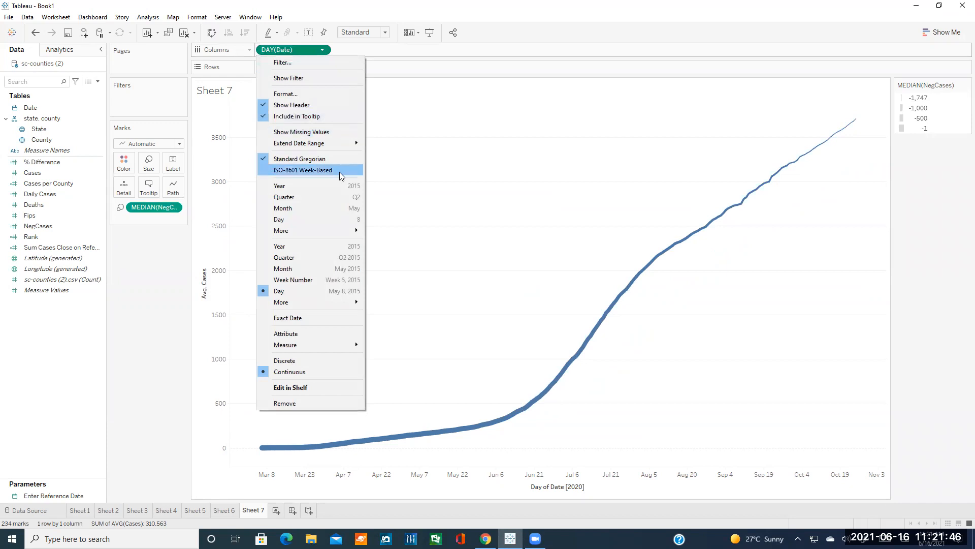
click(293, 280)
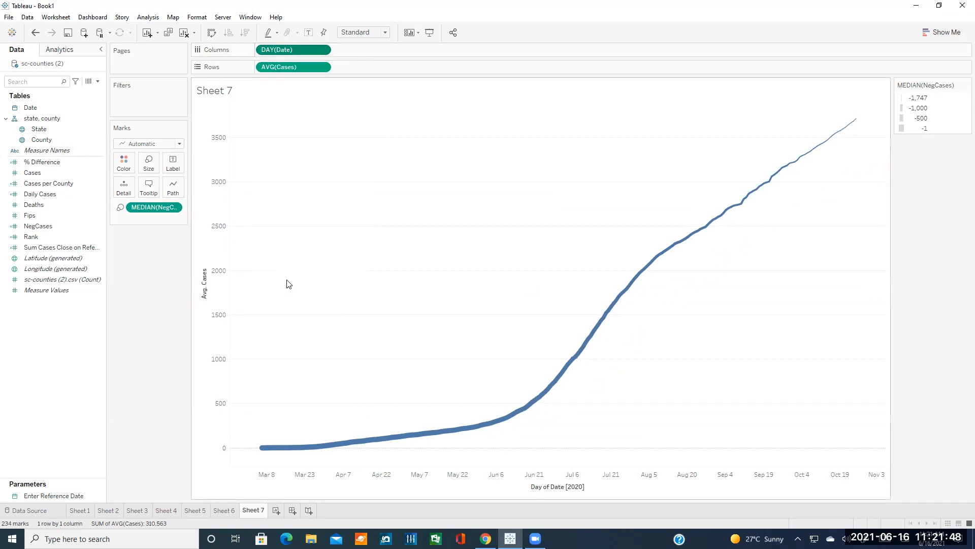
click(322, 50)
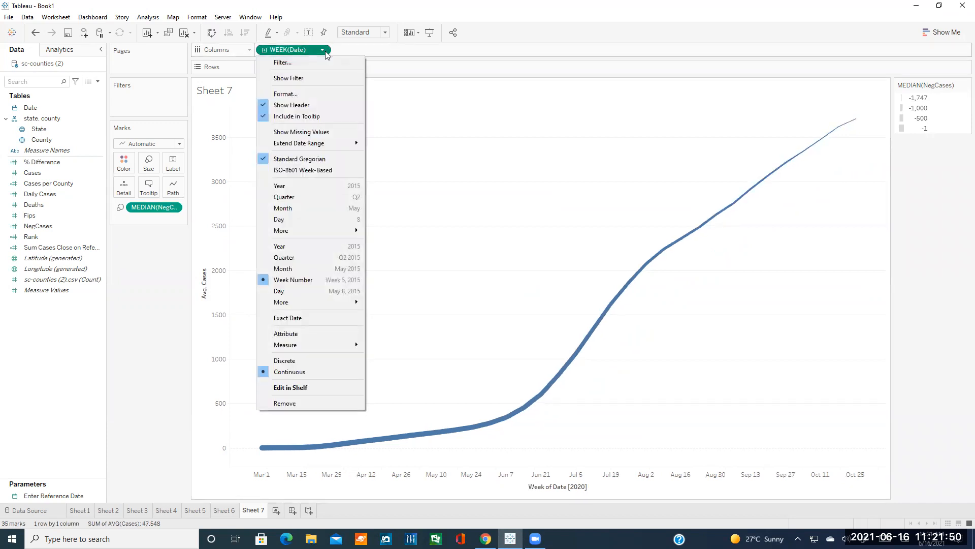
click(295, 270)
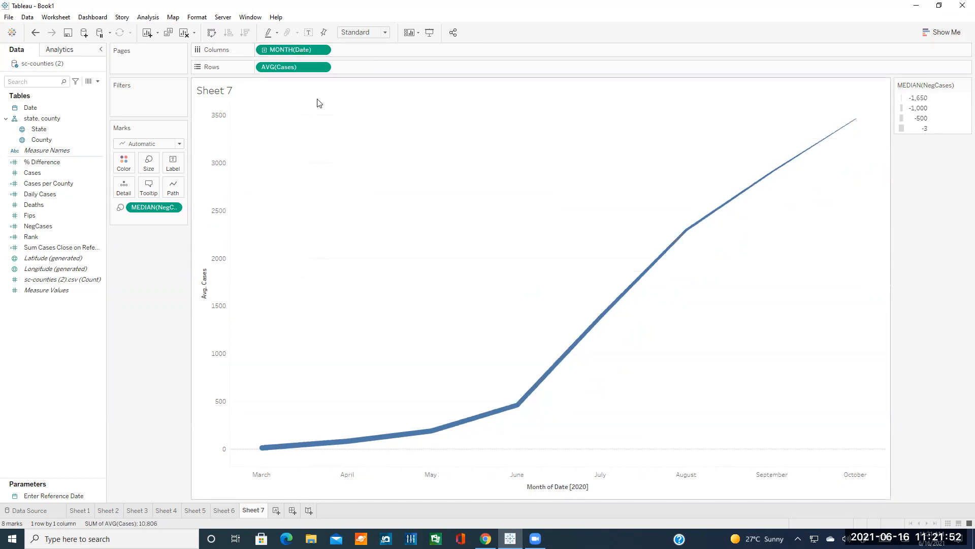
click(322, 50)
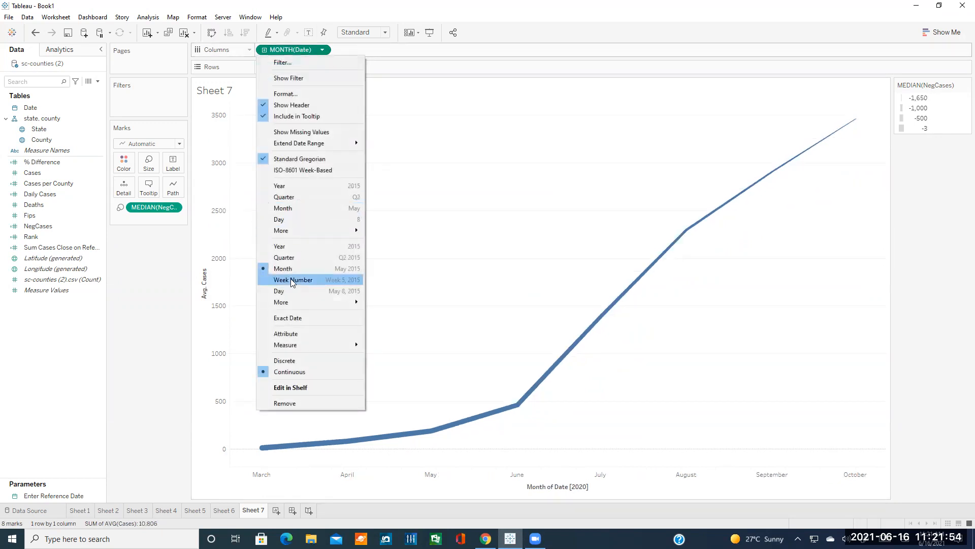
click(293, 220)
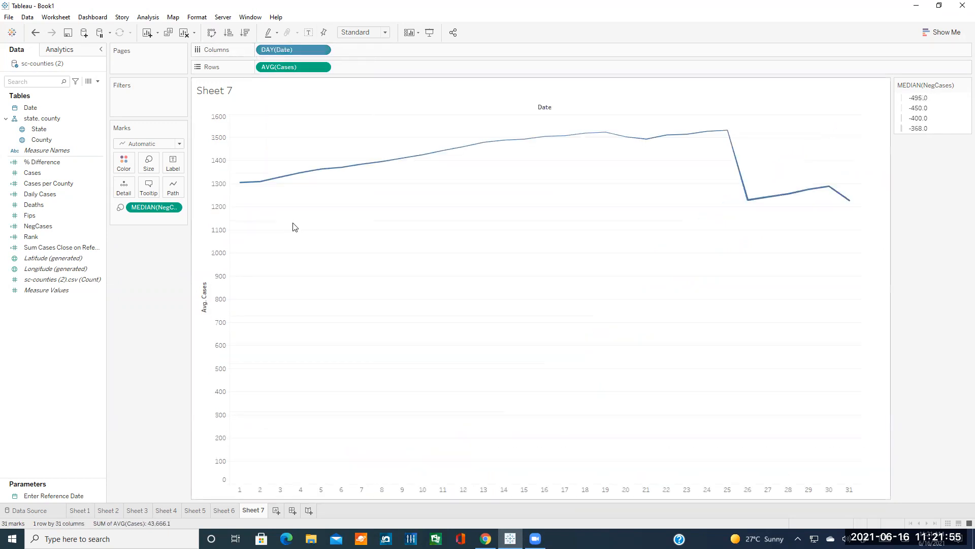
click(322, 50)
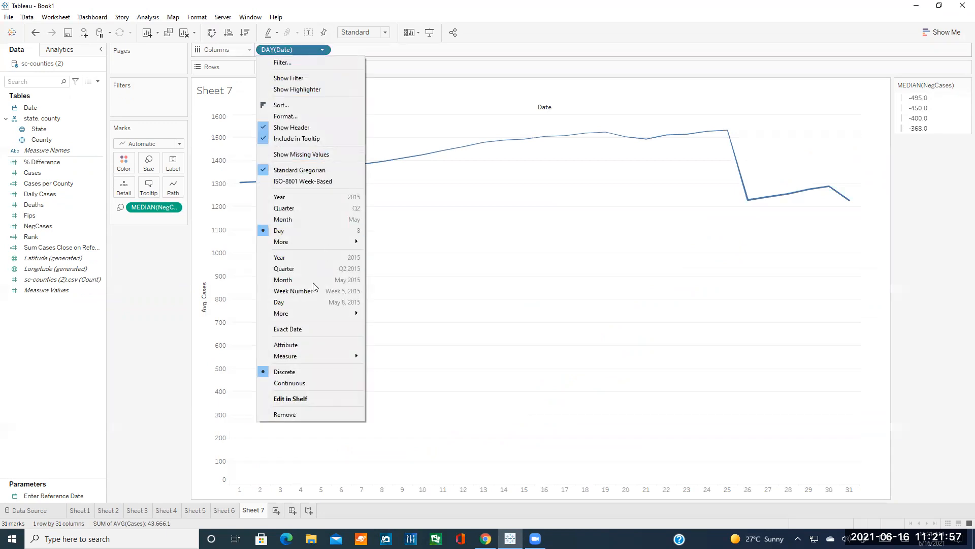
click(293, 303)
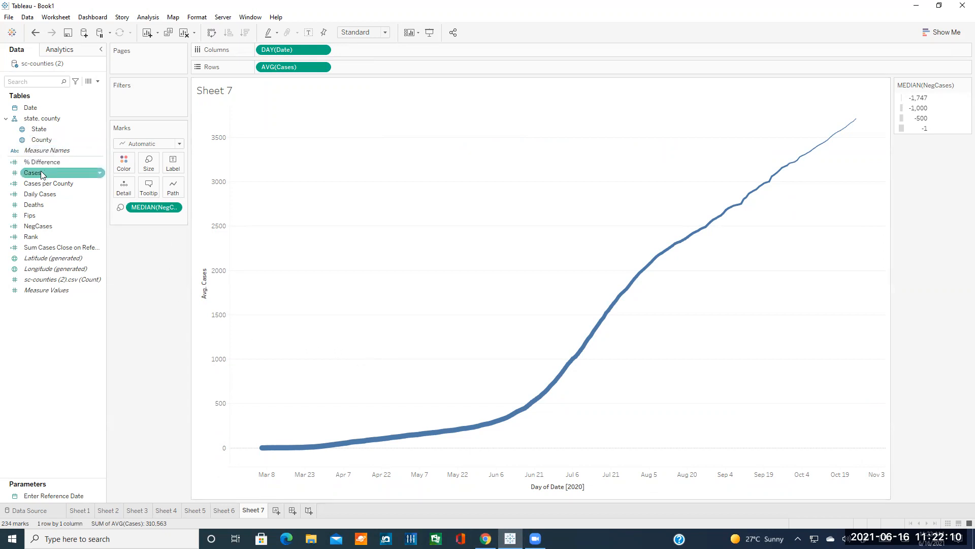
Assign Cases to Color on the line chart's marks
drag(38, 175, 134, 218)
click(120, 219)
click(140, 231)
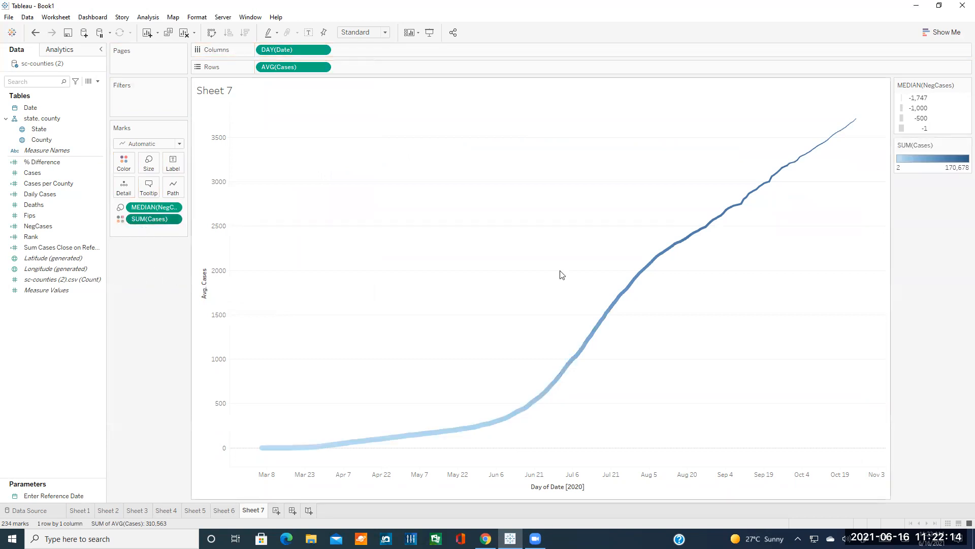
Apply the reversed Red-Green Diverging palette to the Cases color scale
click(963, 147)
click(935, 156)
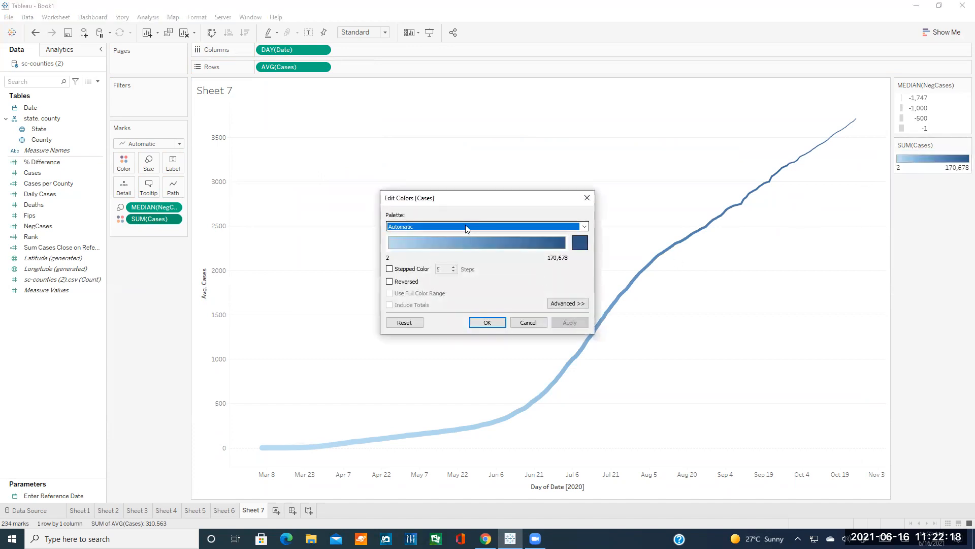
click(467, 229)
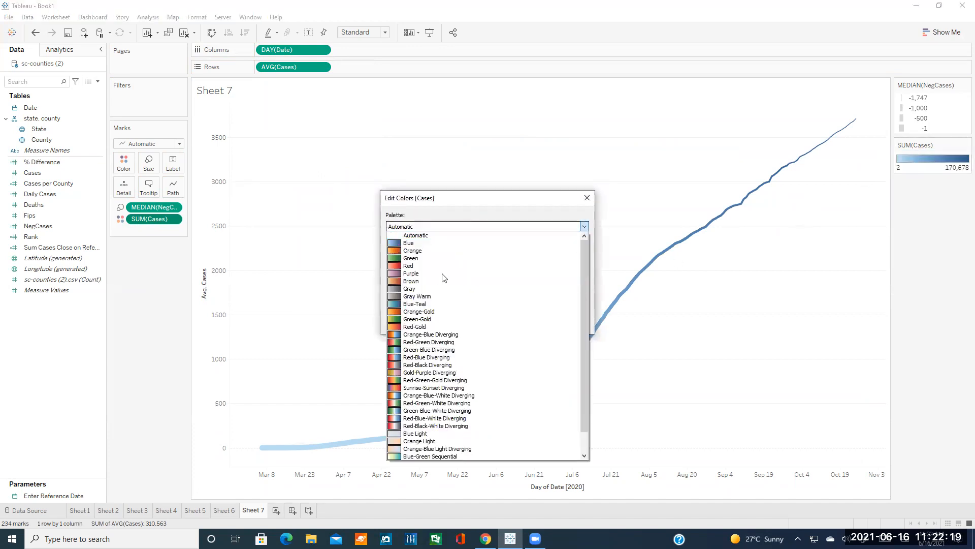
click(437, 342)
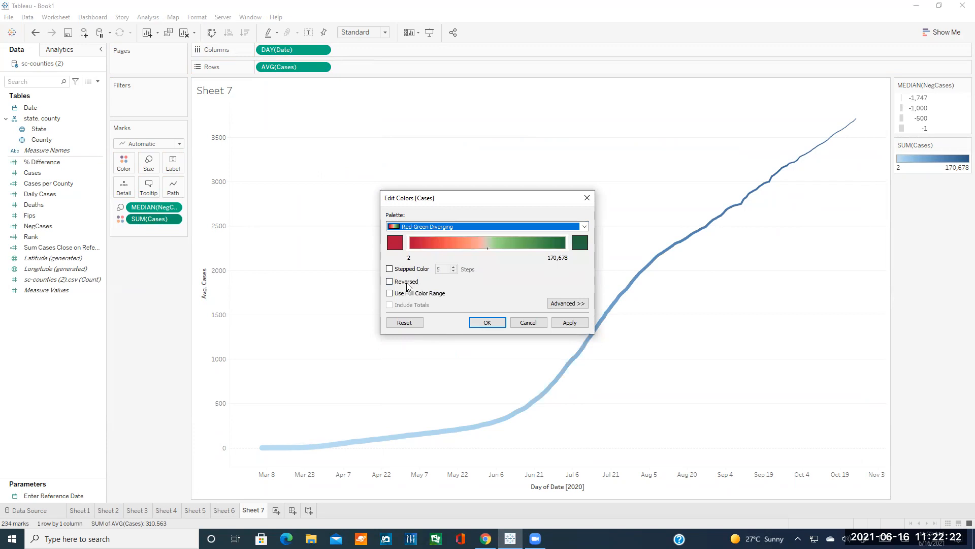
click(407, 286)
click(502, 323)
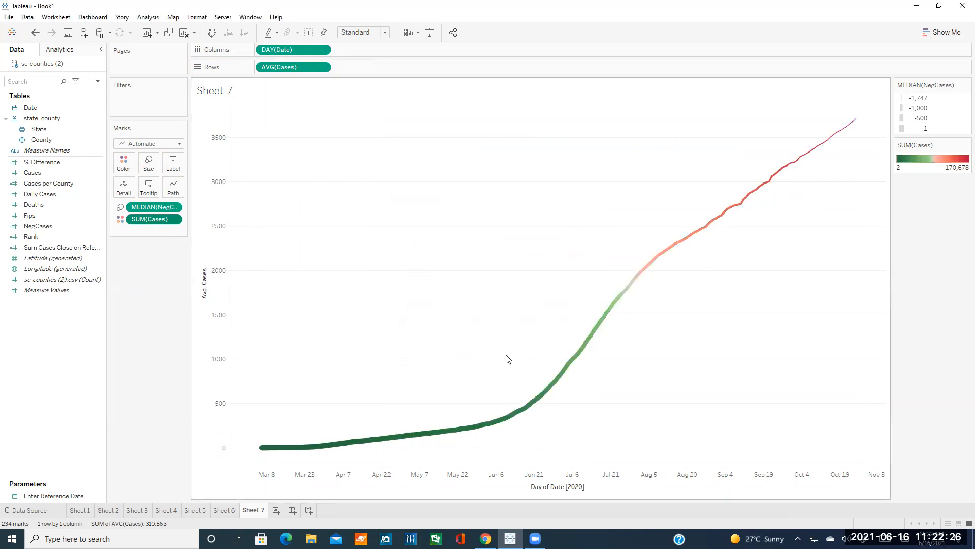
Compare the colored line in Tableau with the Waterfall Chart example and instructions in Chrome
click(486, 539)
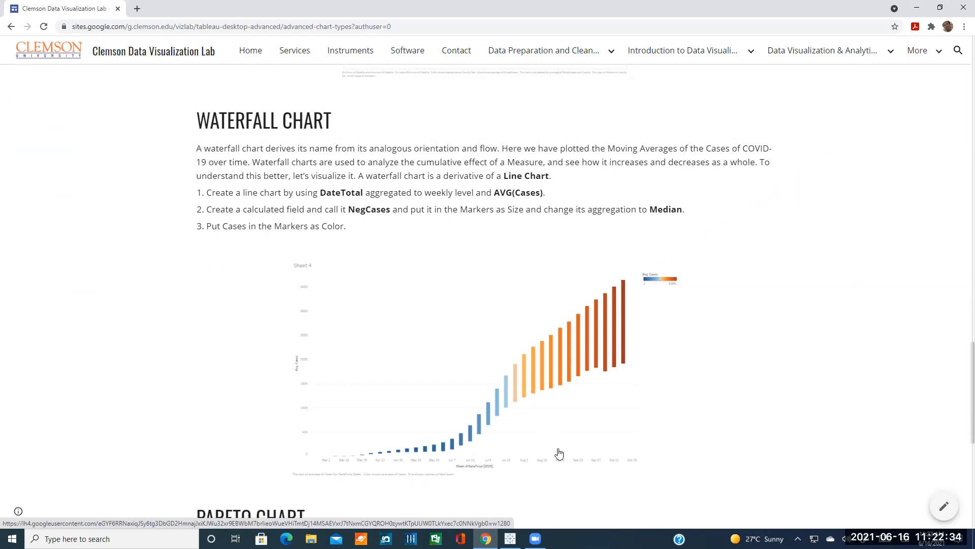
click(510, 538)
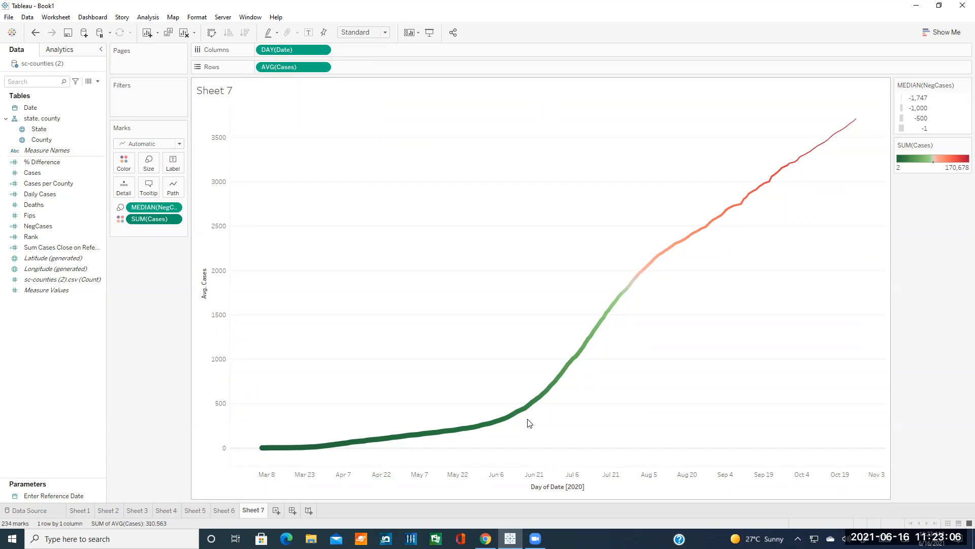
click(486, 539)
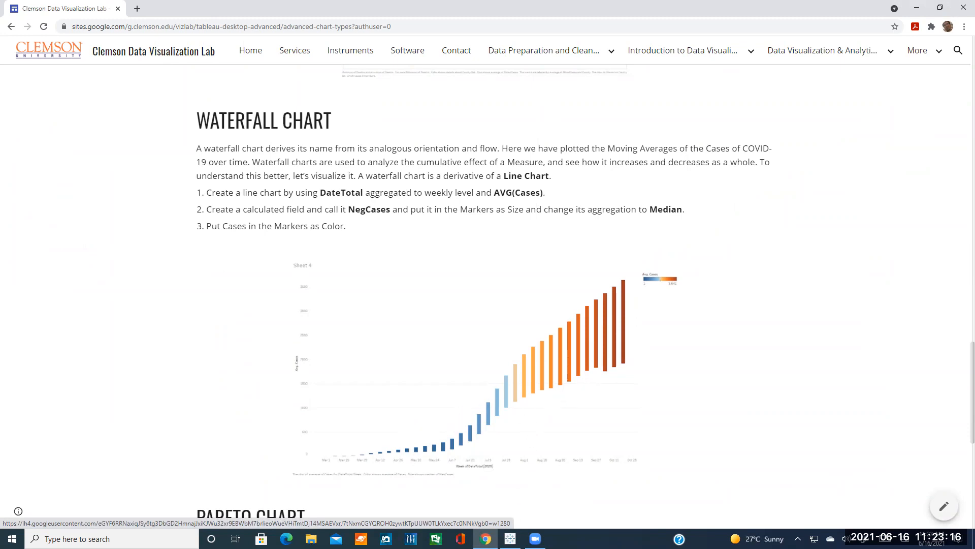
click(511, 537)
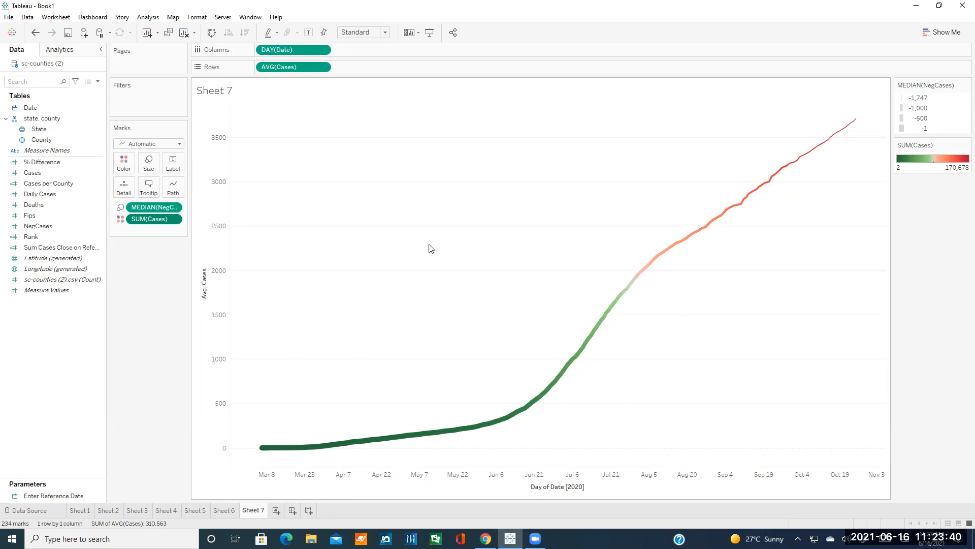
Edit the NegCases calculated field, removing the minus sign so the formula is [Cases]
click(52, 219)
right_click(48, 226)
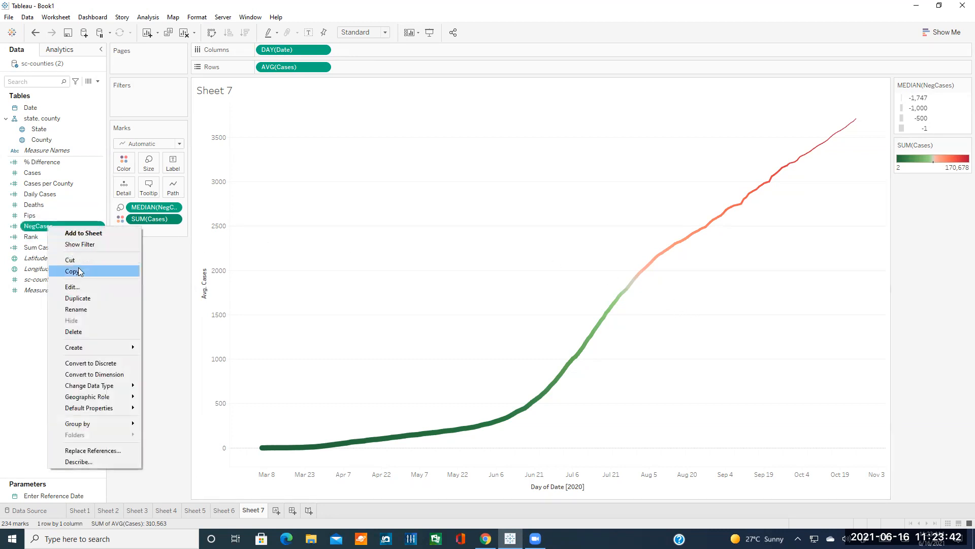
click(81, 281)
click(329, 188)
key(Delete)
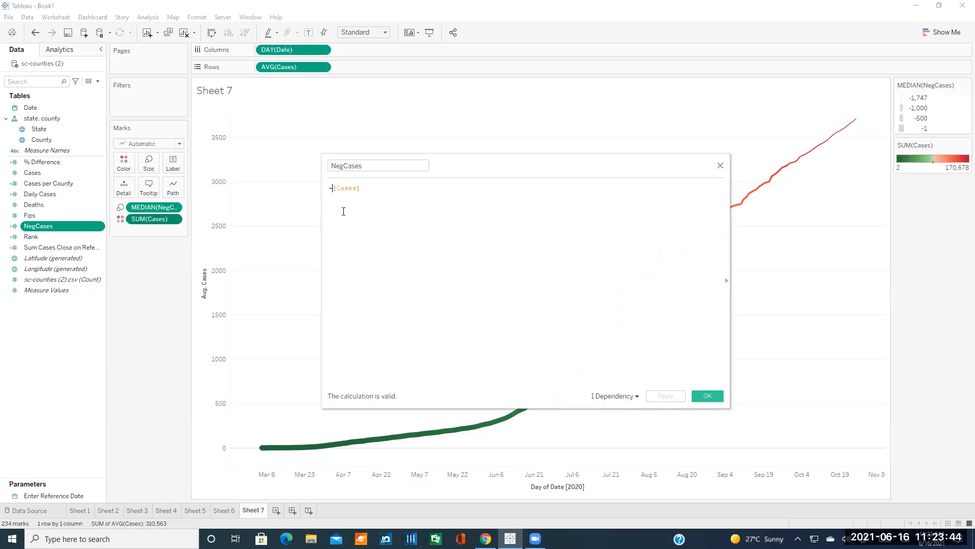
click(702, 399)
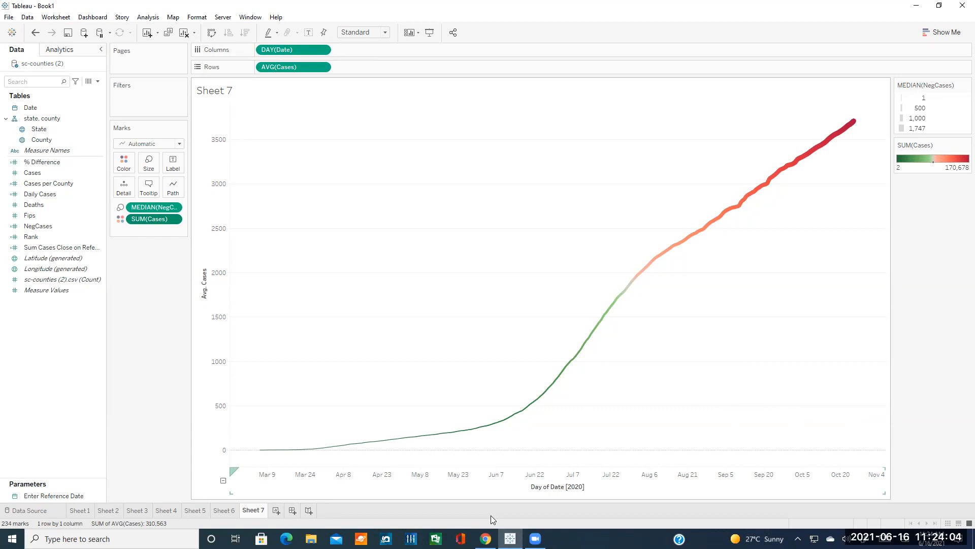
Switch to Chrome and review the Waterfall Chart and Pareto Chart sections down to the shared workbook link
click(485, 539)
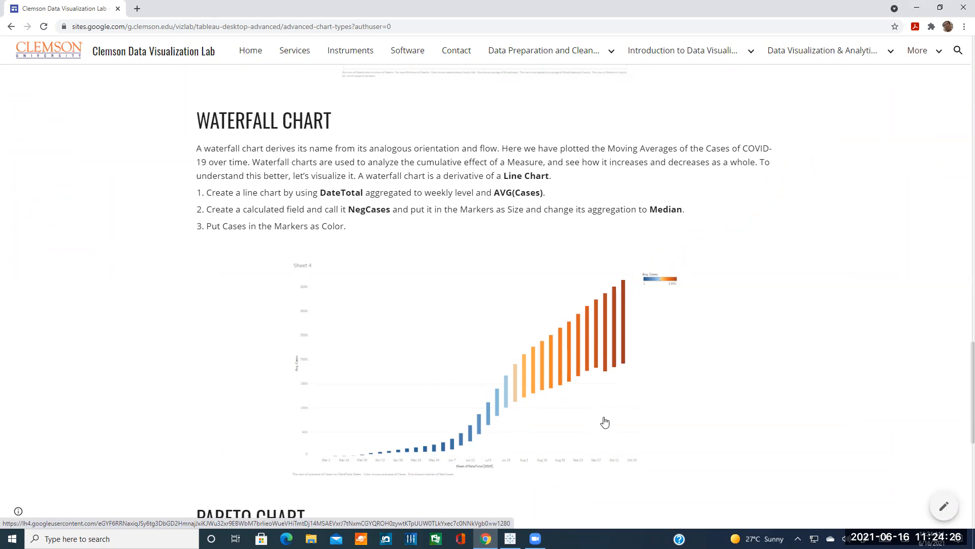
scroll(644, 356, down, 5)
scroll(648, 362, down, 3)
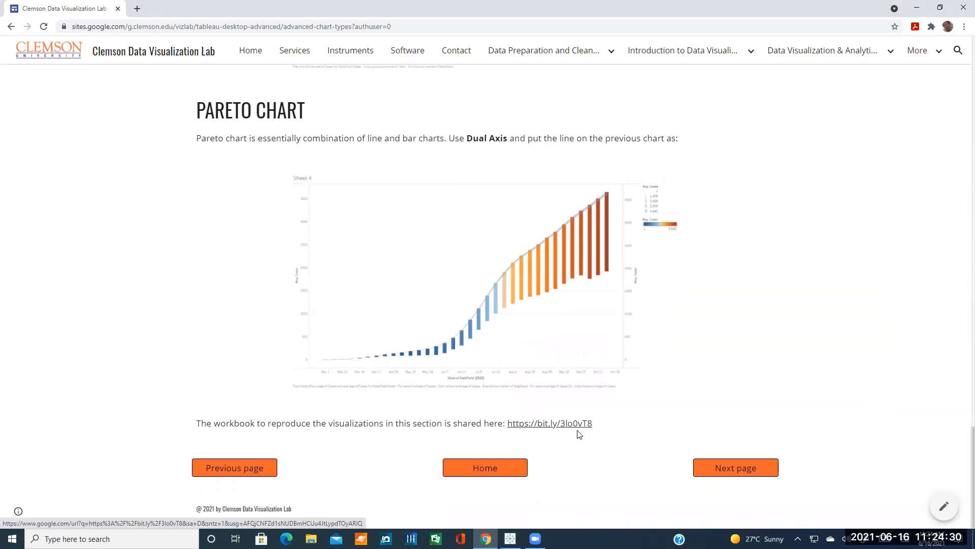
drag(591, 425, 521, 439)
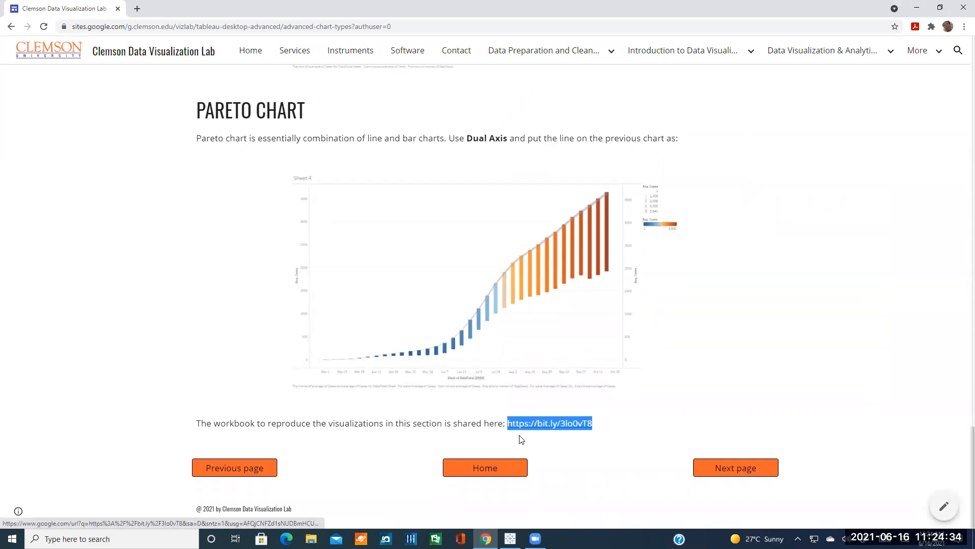
click(578, 448)
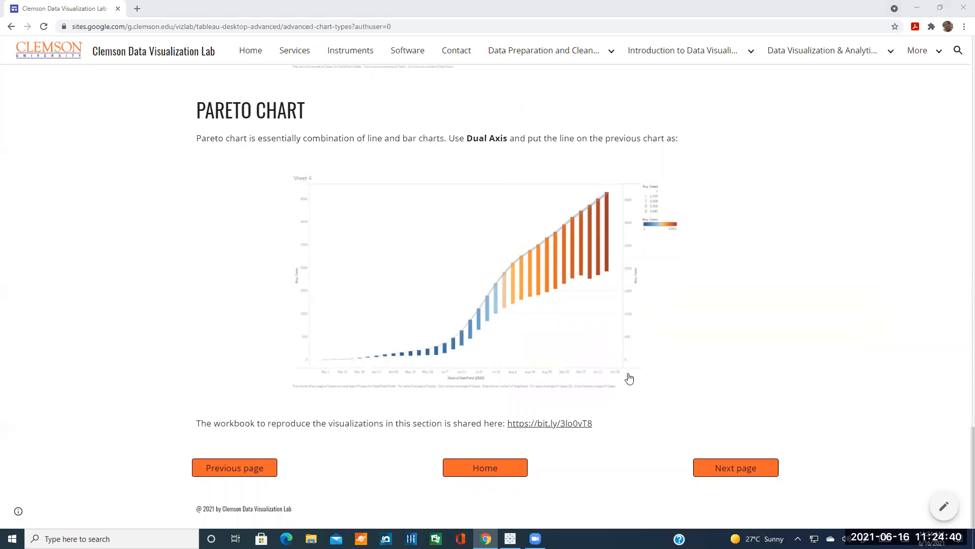
Download Tableau Desktop Advanced - Section 3.twbx from the shared workbook link and close the Google Drive page
click(561, 424)
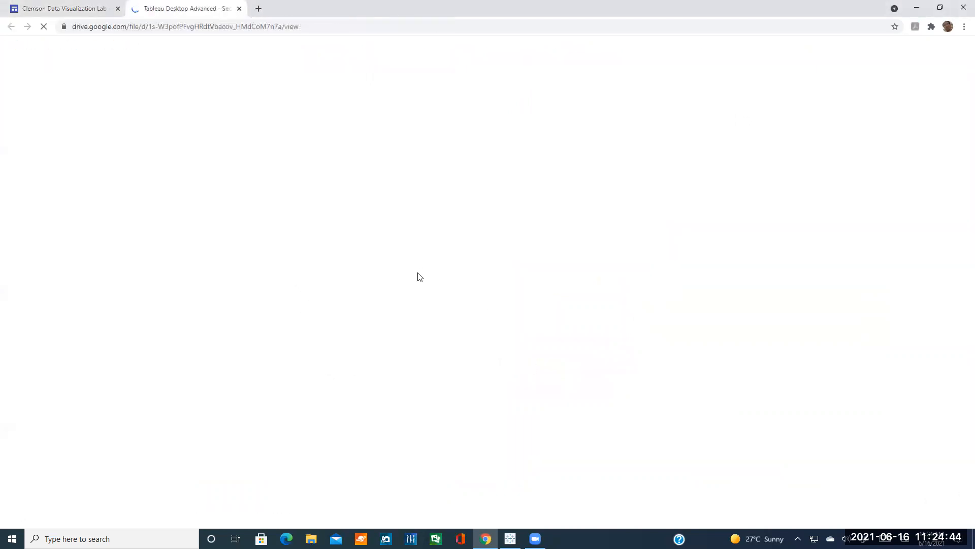
click(510, 287)
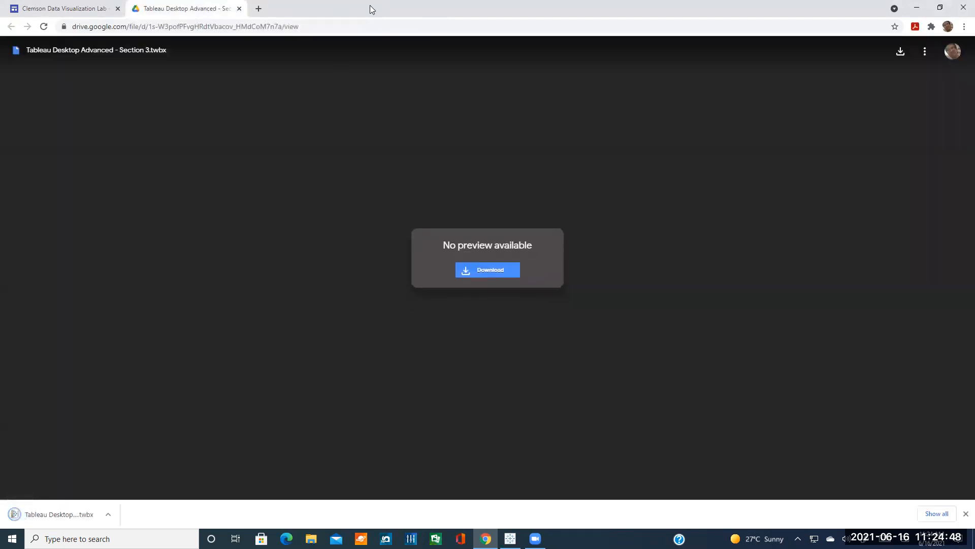
click(239, 8)
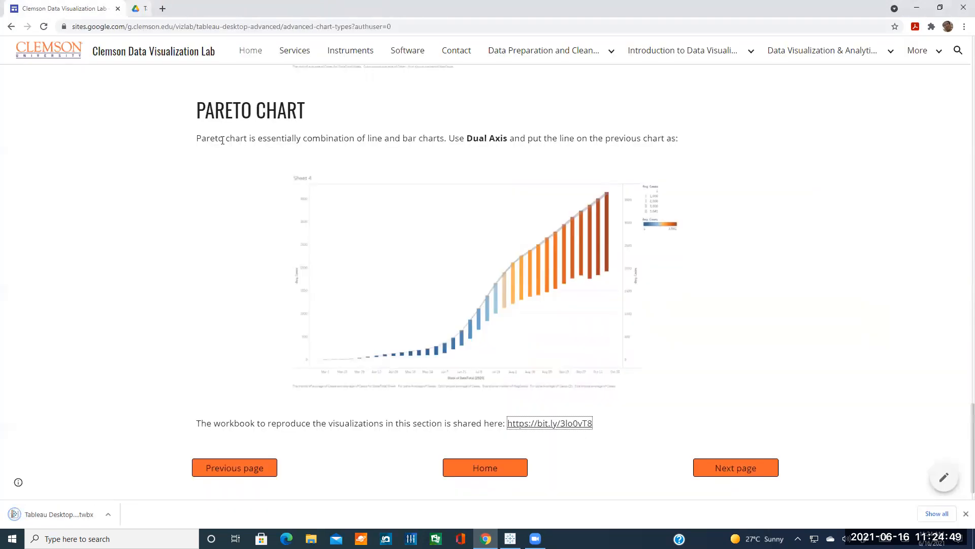
Open the downloaded workbook in Tableau, maximize its window and show the finished Pareto chart on Sheet 4
click(76, 514)
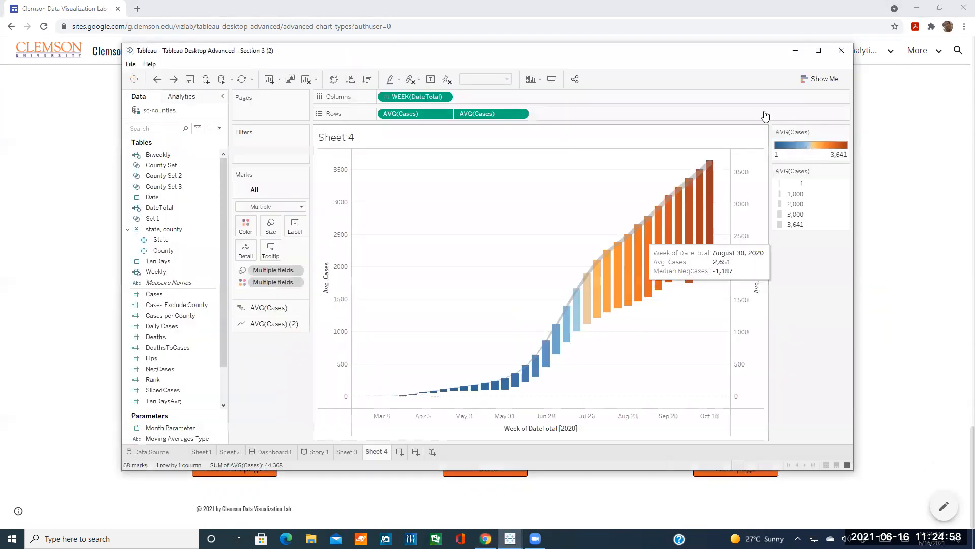
click(818, 51)
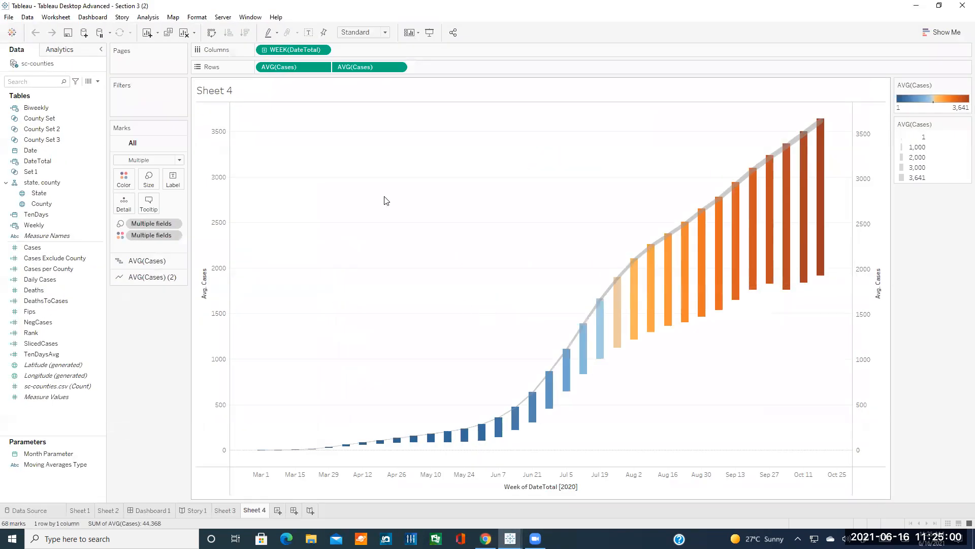
click(225, 510)
click(255, 510)
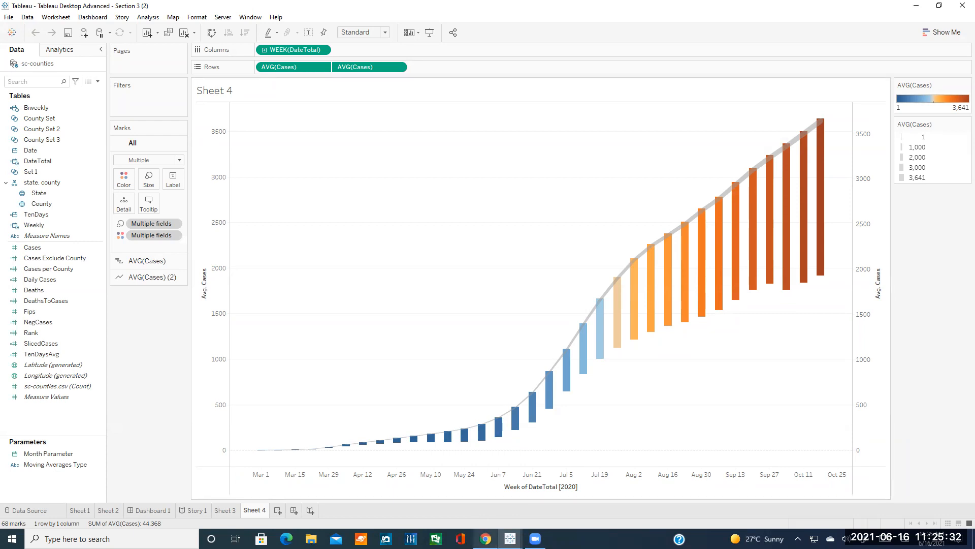
Switch to Chrome and reread the Waterfall Chart instructions on the course page
click(486, 539)
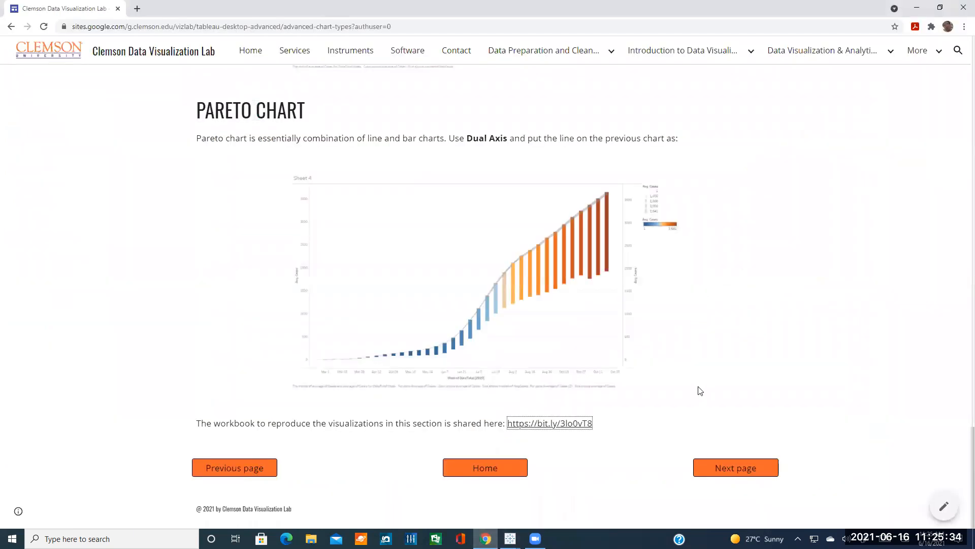
scroll(697, 333, up, 7)
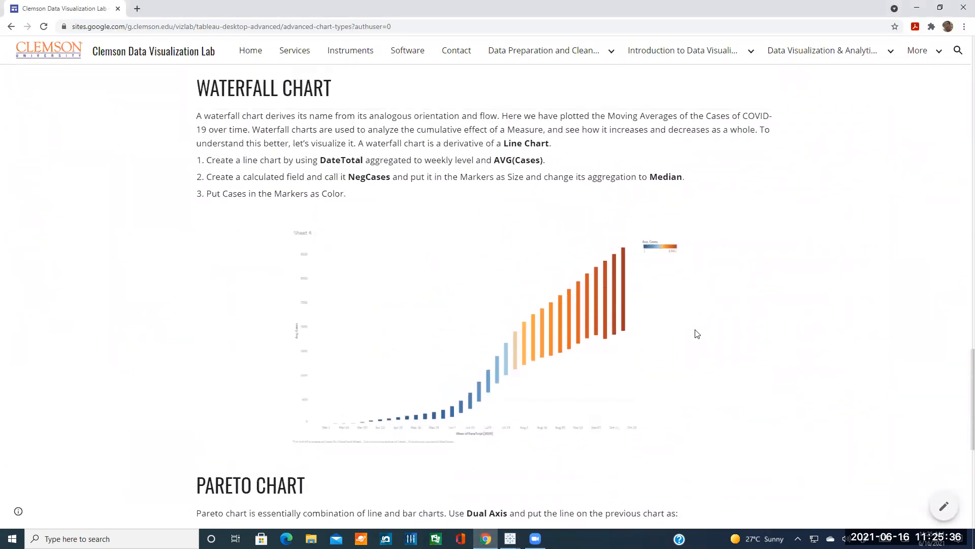
scroll(696, 332, up, 1)
scroll(697, 334, down, 2)
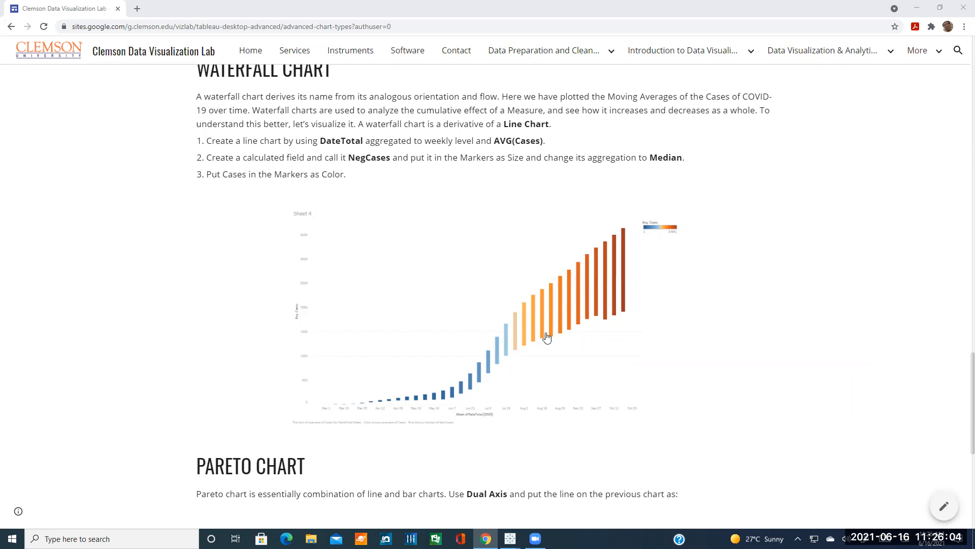
Switch to the Section 3 workbook in Tableau and inspect the weekly bars of the Sheet 4 chart
mouse_move(510, 539)
click(561, 488)
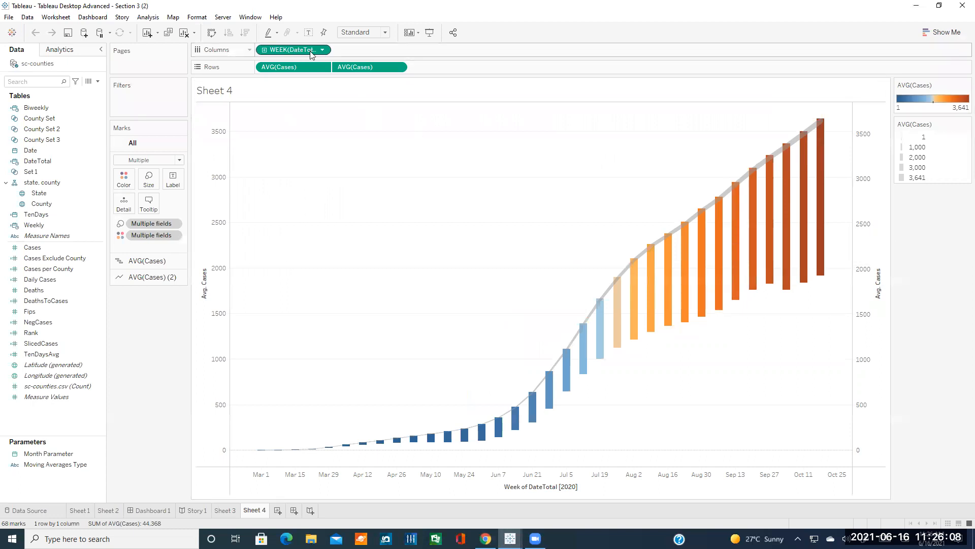
mouse_move(724, 232)
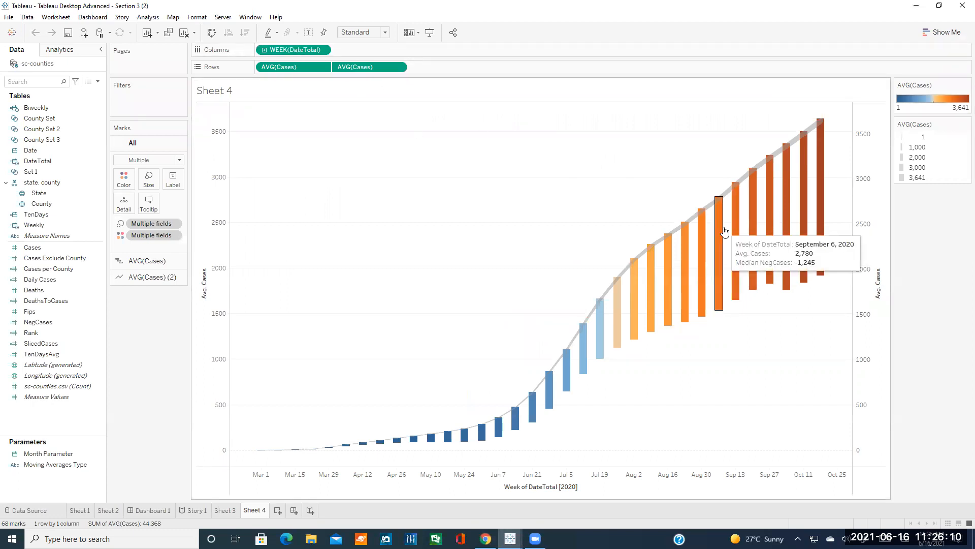
mouse_move(771, 234)
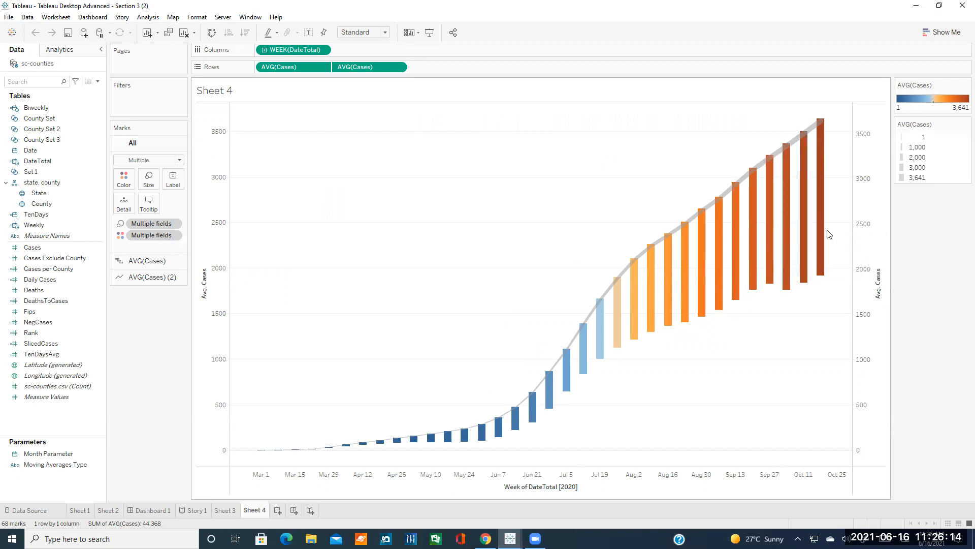
mouse_move(677, 288)
mouse_move(673, 321)
Switch to Chrome and review the Pareto Chart section and the shared workbook link below it
click(485, 538)
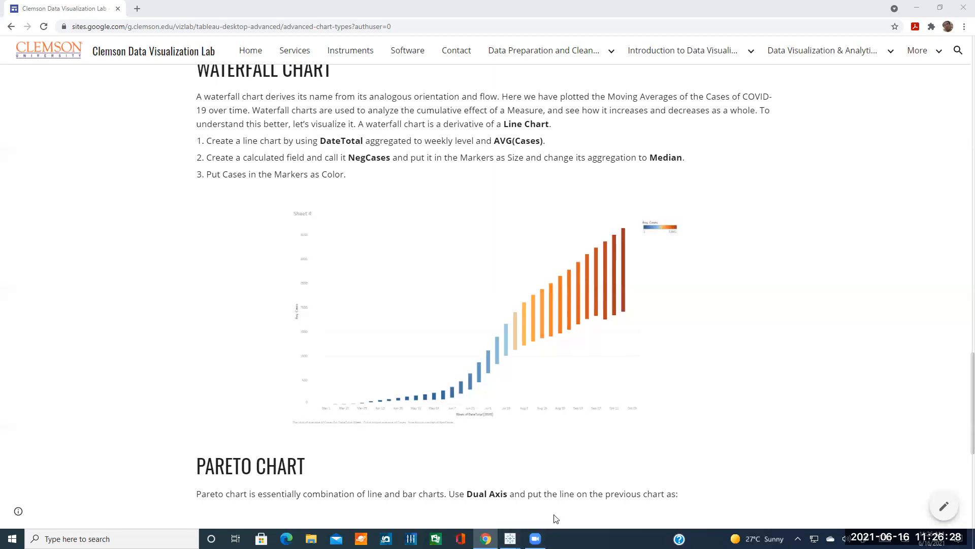
scroll(633, 473, down, 7)
drag(594, 424, 513, 424)
click(641, 416)
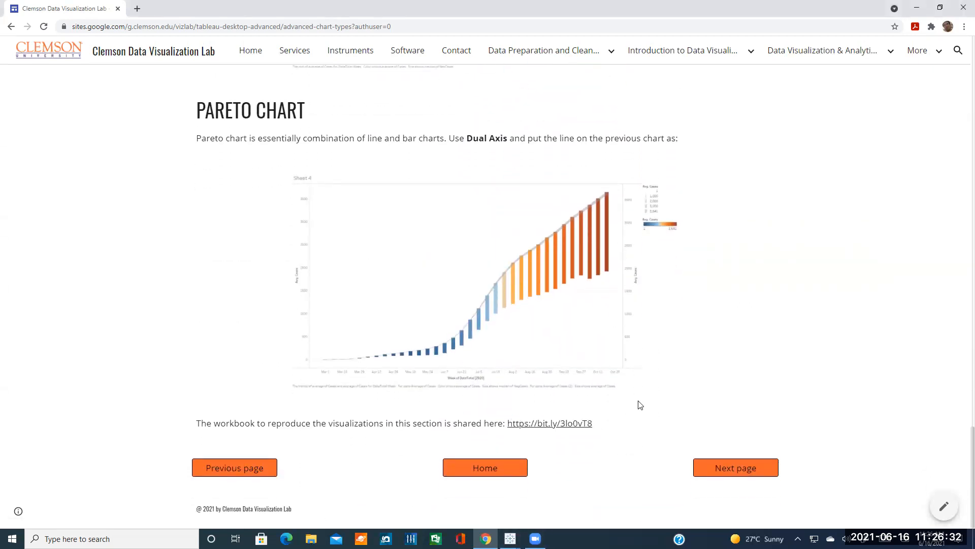
scroll(675, 115, up, 4)
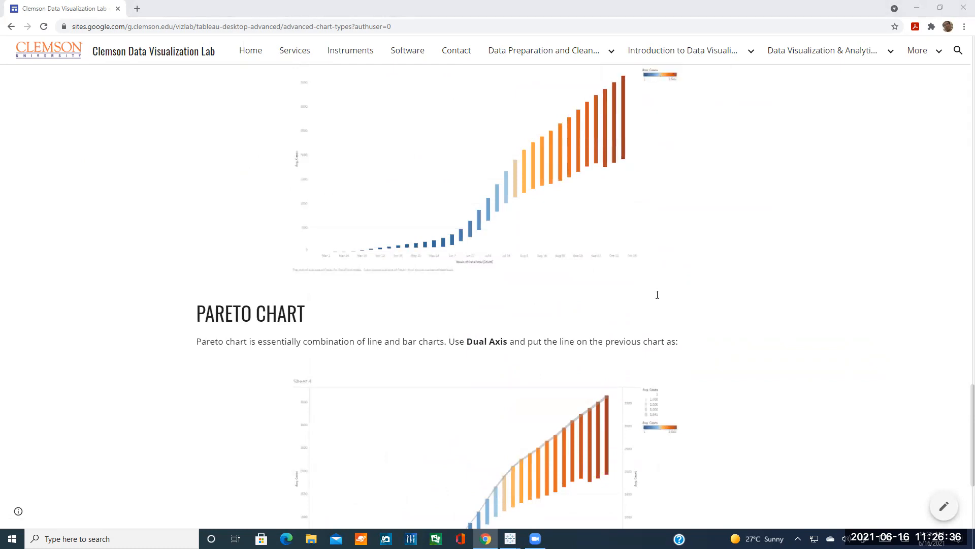
Switch to the Section 3 workbook in Tableau, view the NegCases calculated field's formula and close its editor
mouse_move(510, 539)
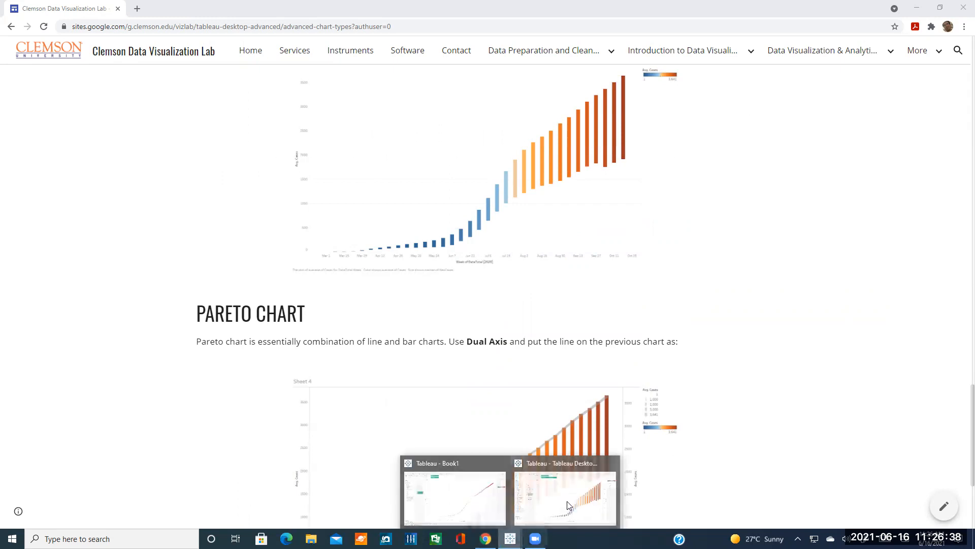
click(602, 519)
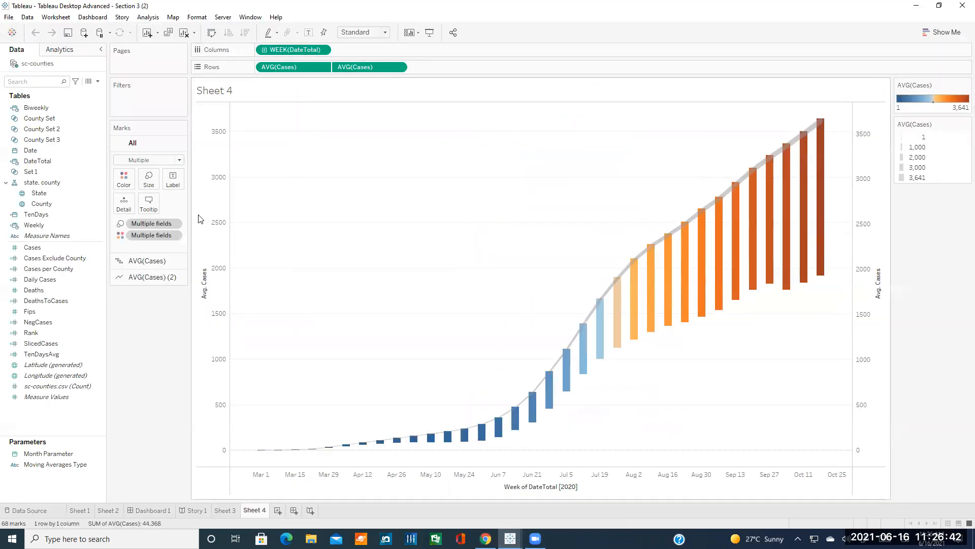
right_click(55, 325)
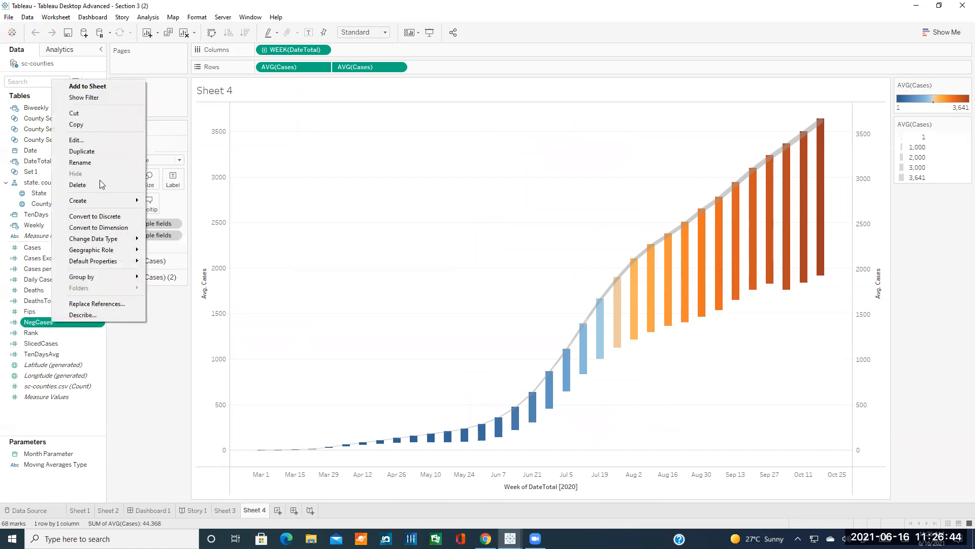
click(76, 144)
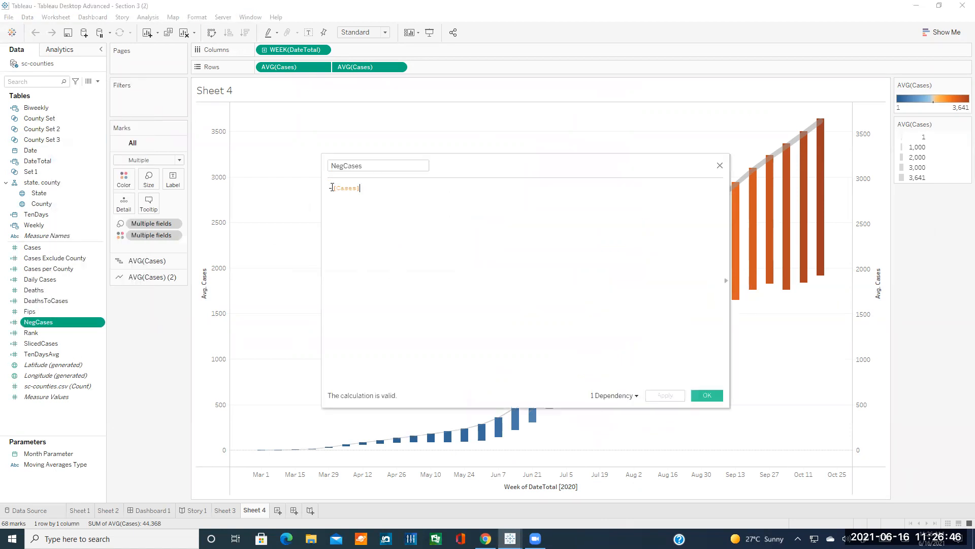
click(721, 167)
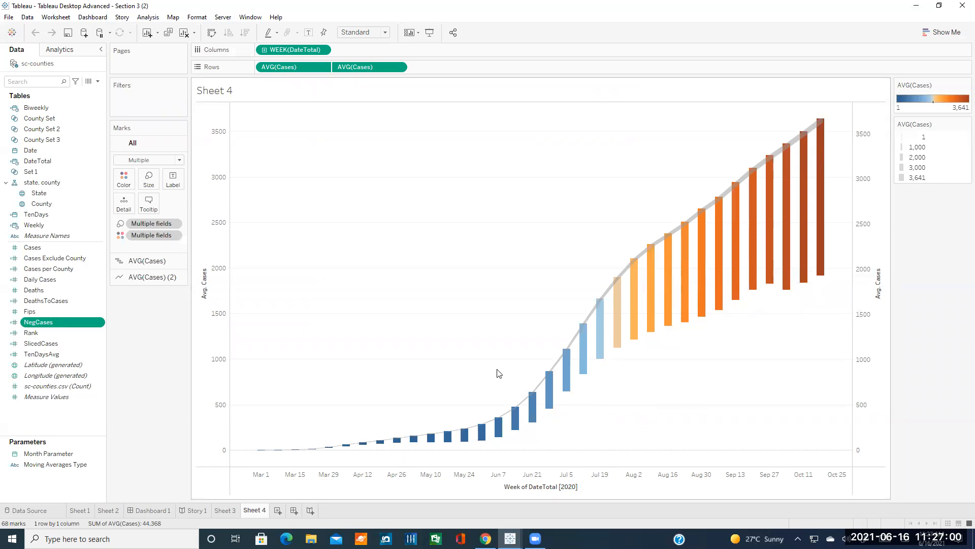
click(486, 538)
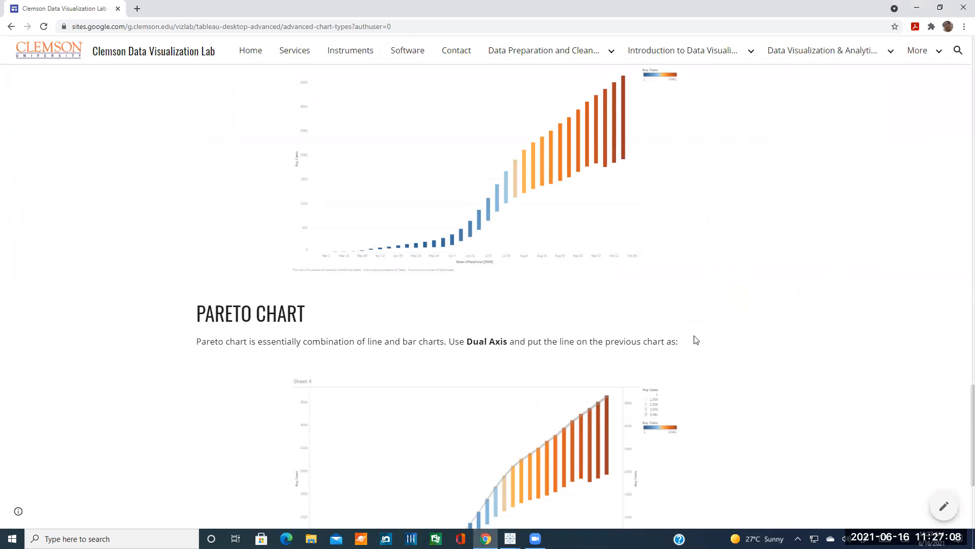
click(510, 537)
click(568, 493)
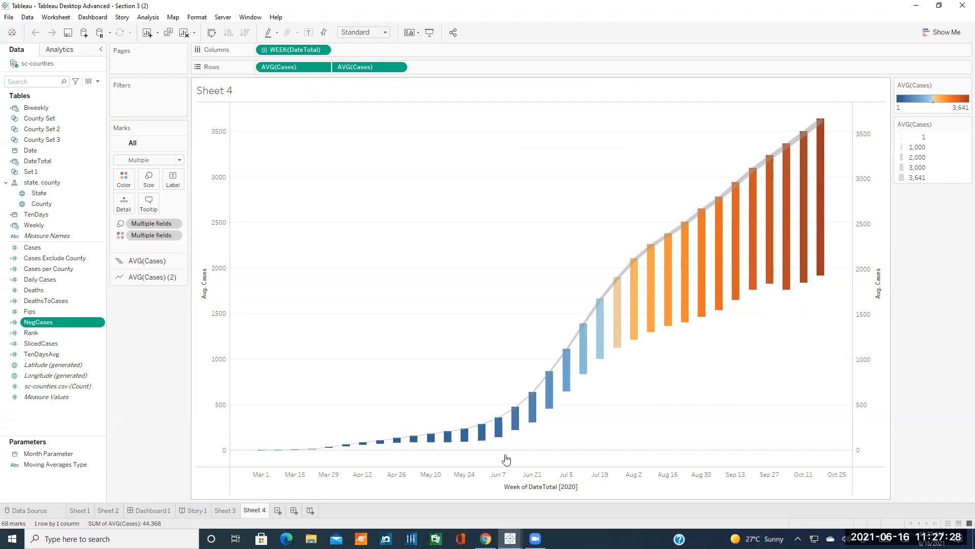
Switch to Chrome and go to the next course page, Advanced Dashboard Techniques and Customization
click(486, 538)
scroll(670, 390, down, 1)
scroll(670, 390, down, 5)
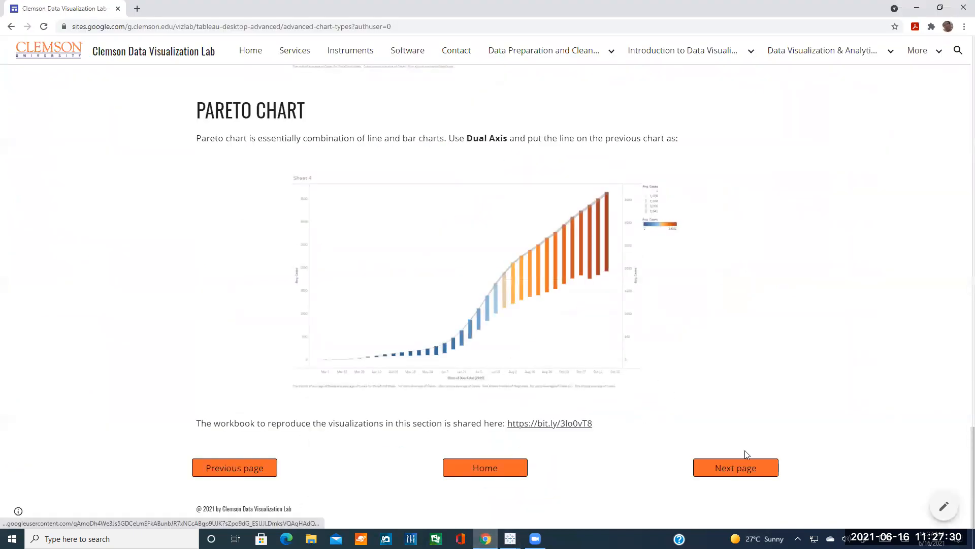
click(739, 469)
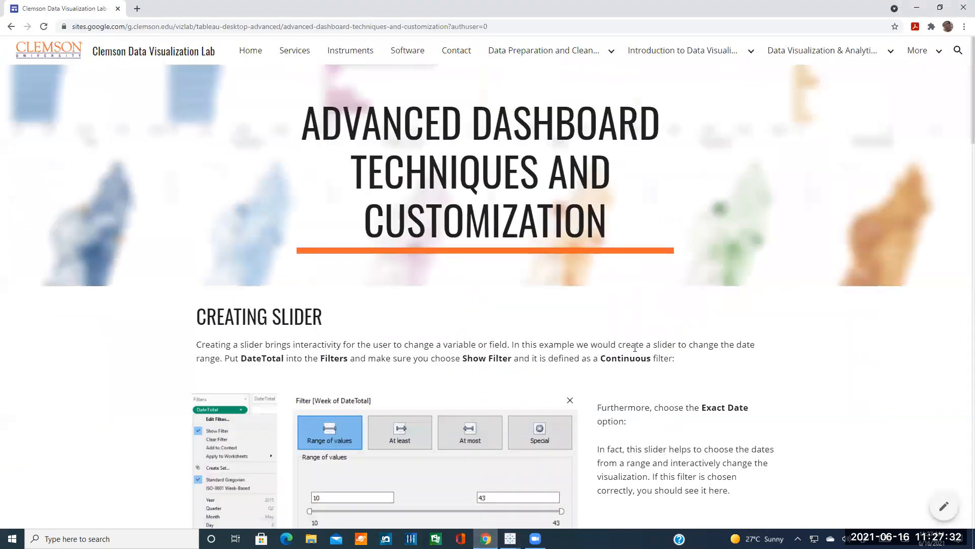
Read the Creating Slider section, examining the DateTotal filter settings and the example of the final visualization
scroll(635, 330, down, 3)
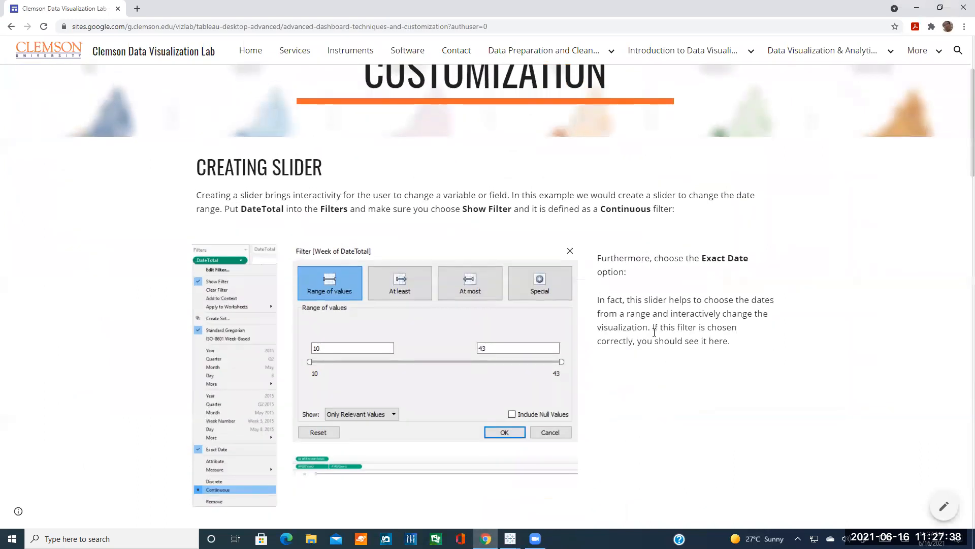
scroll(655, 333, up, 3)
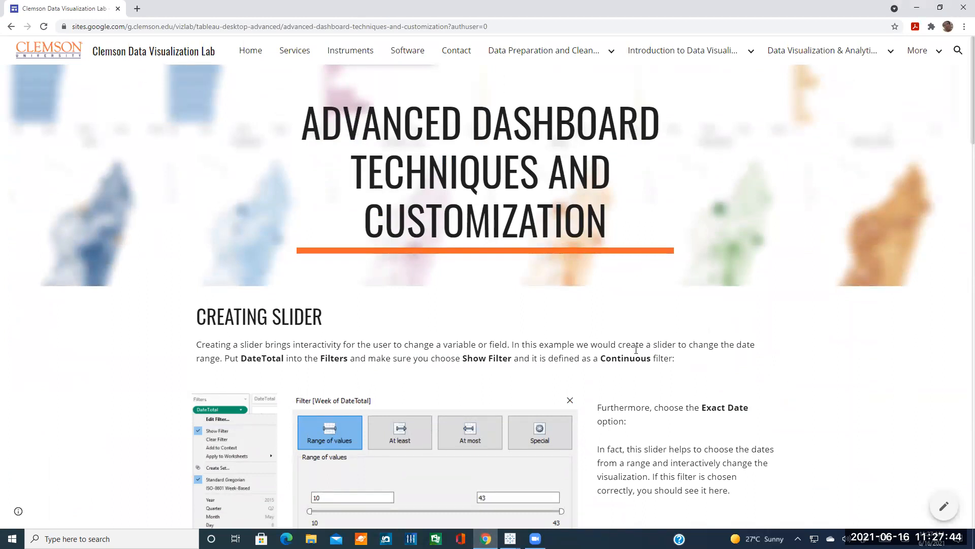
scroll(602, 334, down, 1)
scroll(604, 337, down, 1)
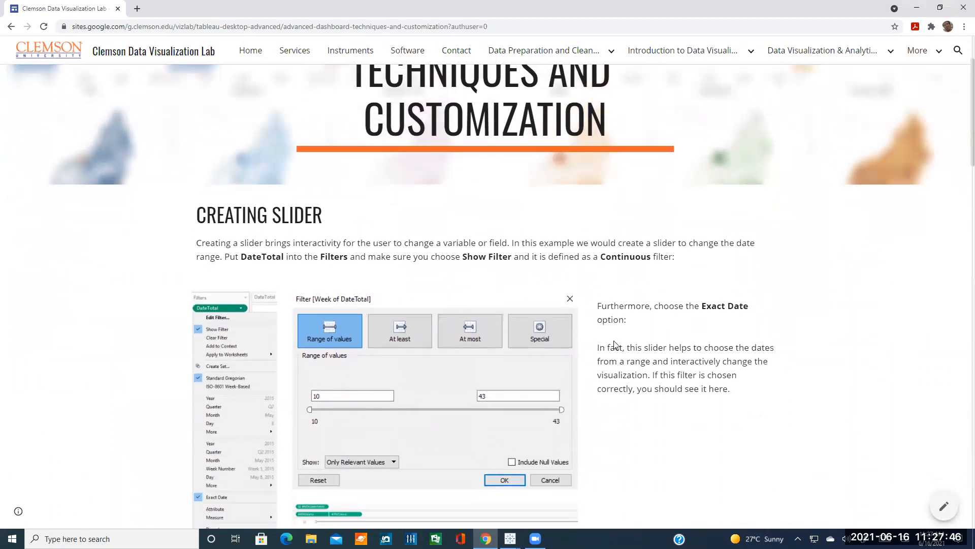
scroll(621, 343, down, 6)
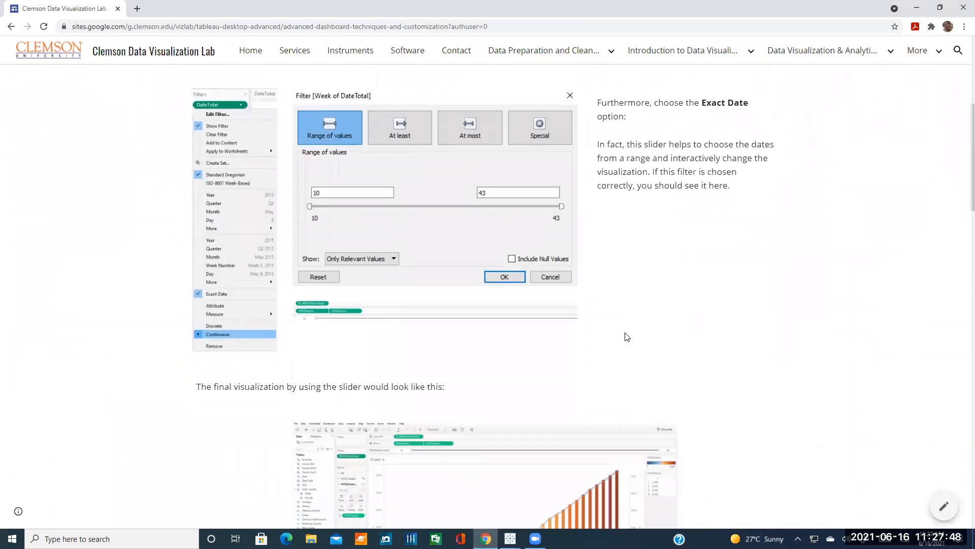
scroll(681, 310, up, 5)
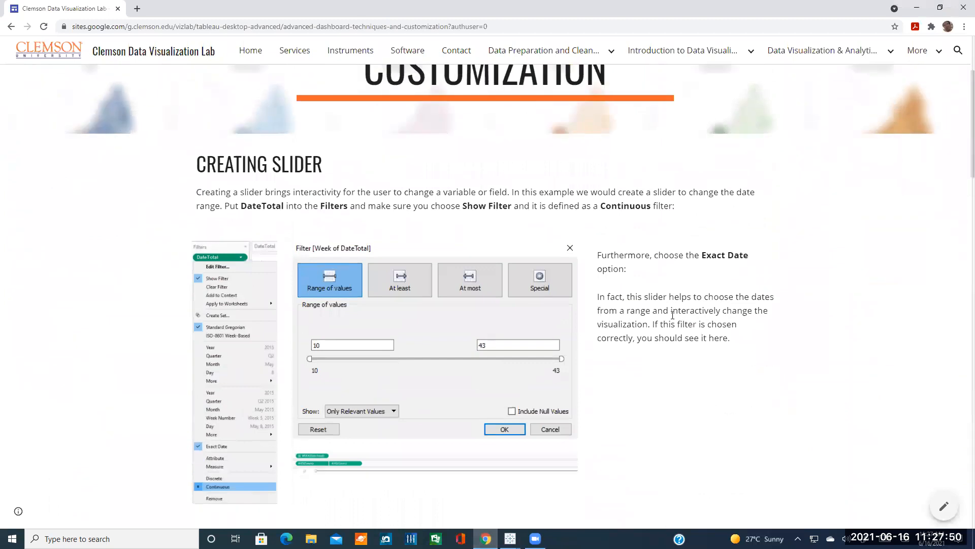
scroll(660, 335, down, 4)
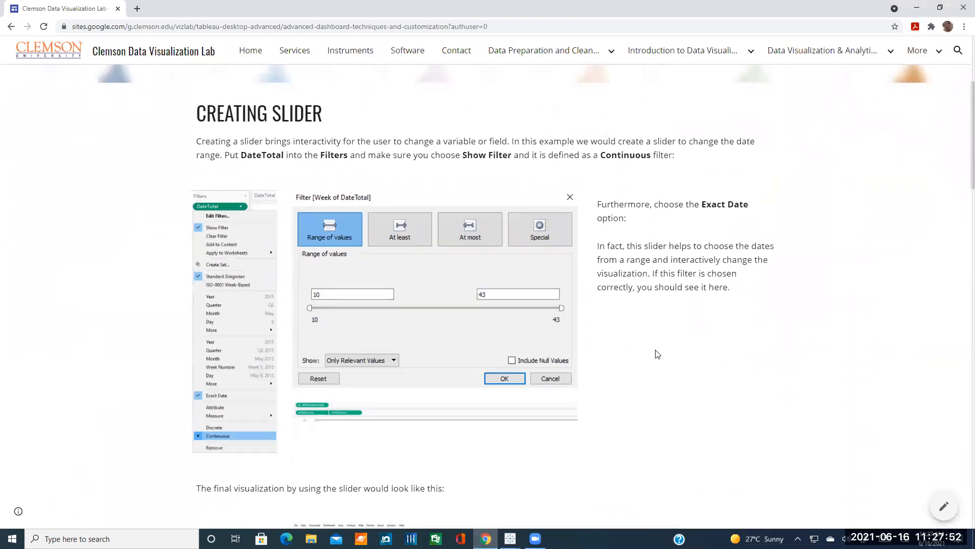
scroll(661, 332, up, 2)
scroll(662, 333, up, 1)
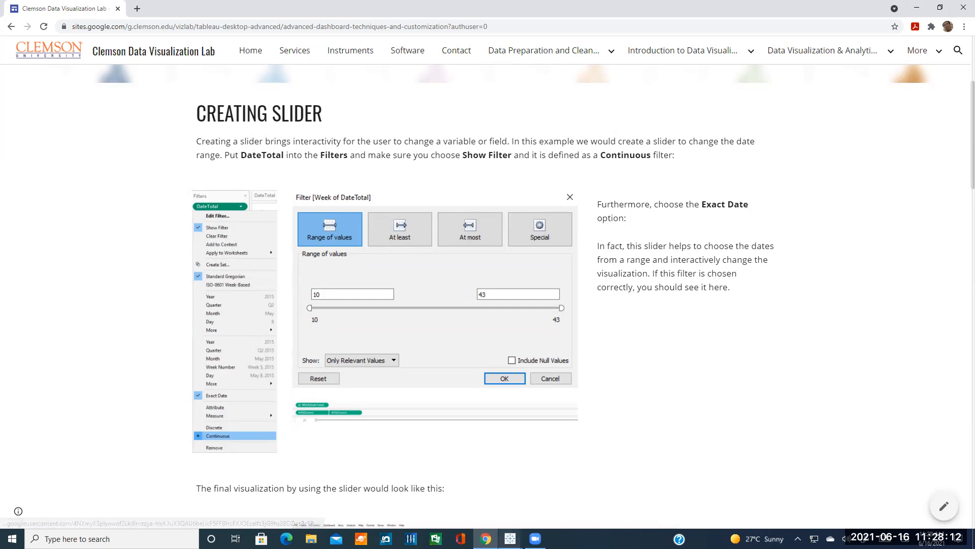
Switch to Book1 in Tableau and start a filter on Date for Sheet 7, rechecking the slider instructions in Chrome
mouse_move(511, 538)
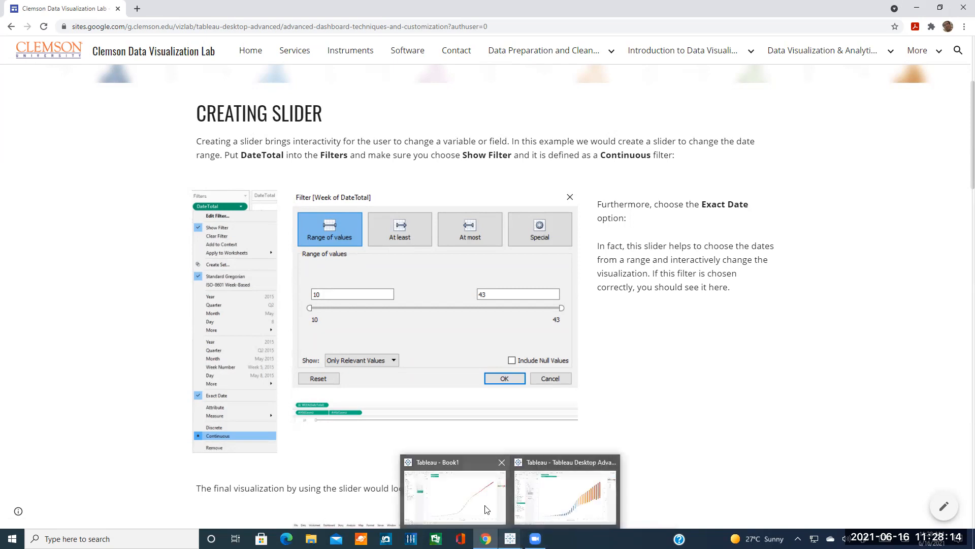
click(457, 495)
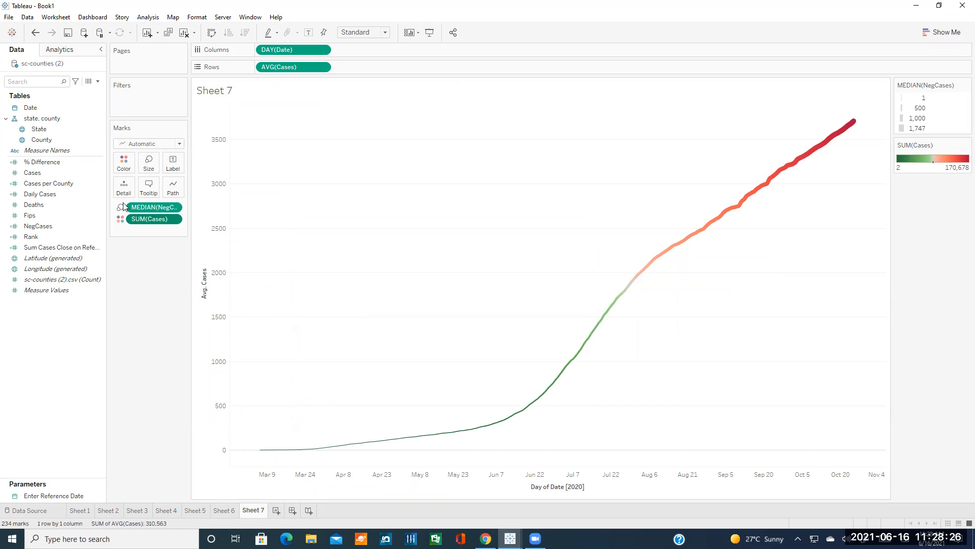
drag(31, 109, 135, 105)
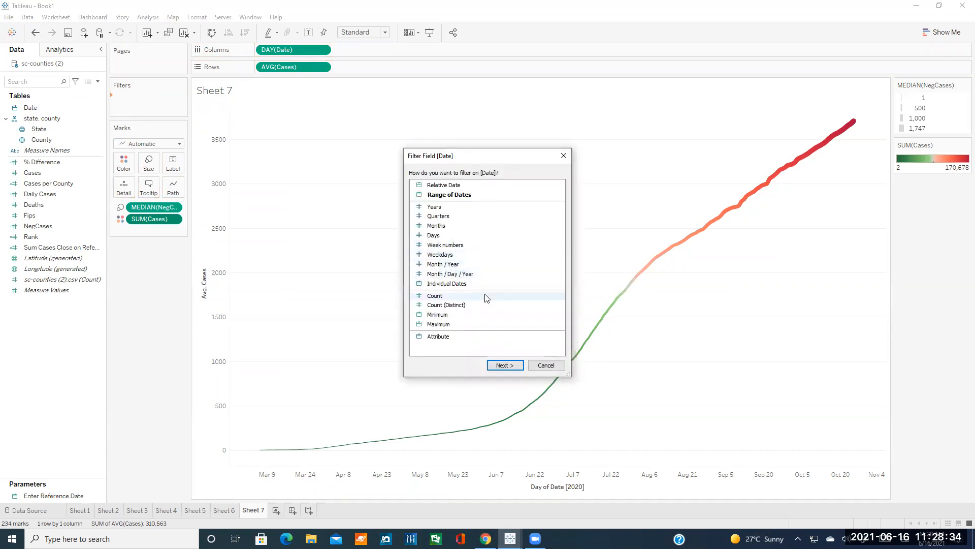
click(485, 538)
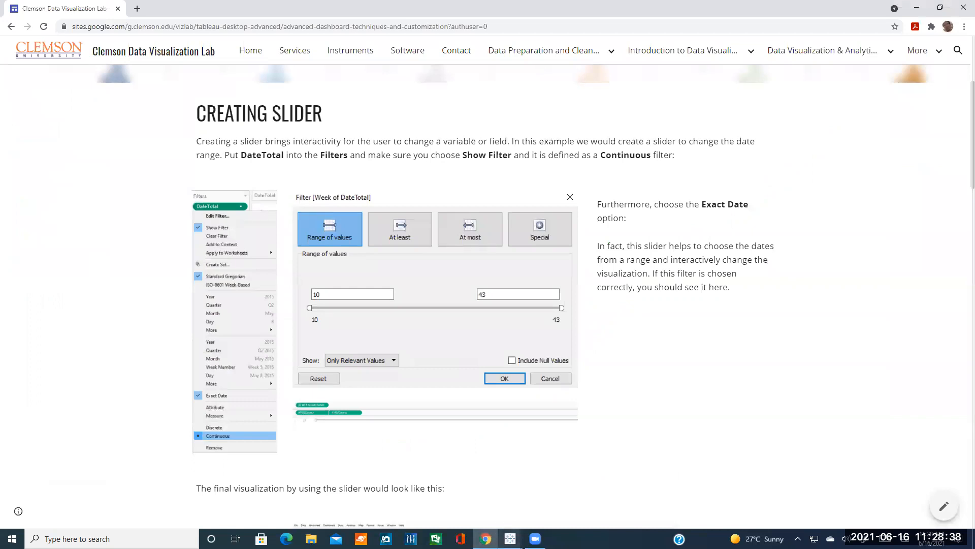
click(510, 539)
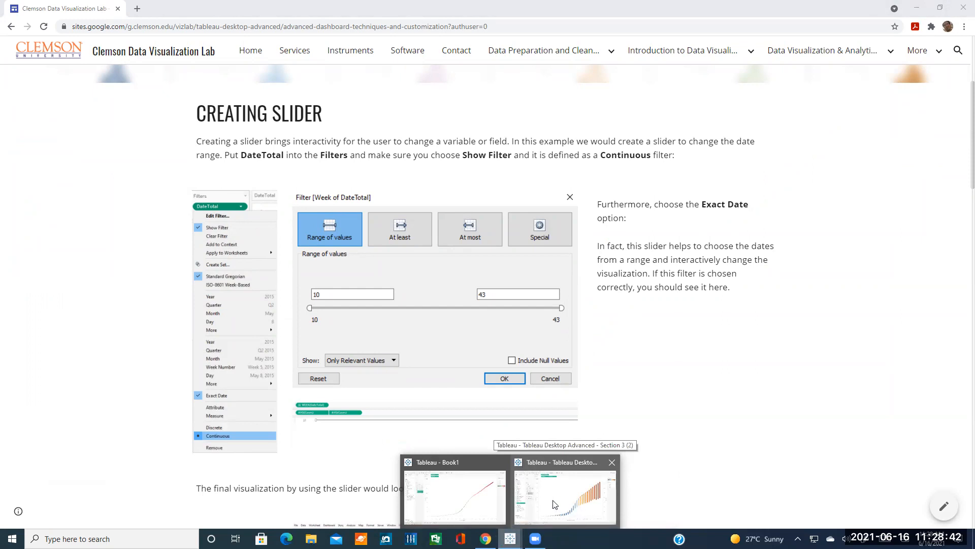
click(458, 483)
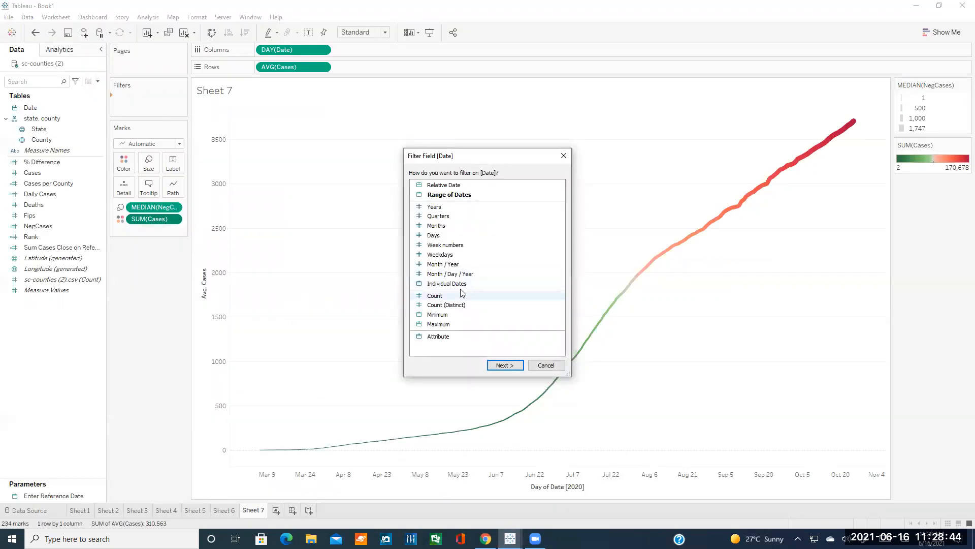
Choose Range of Dates as the way to filter on Date and proceed to the filter settings
click(450, 196)
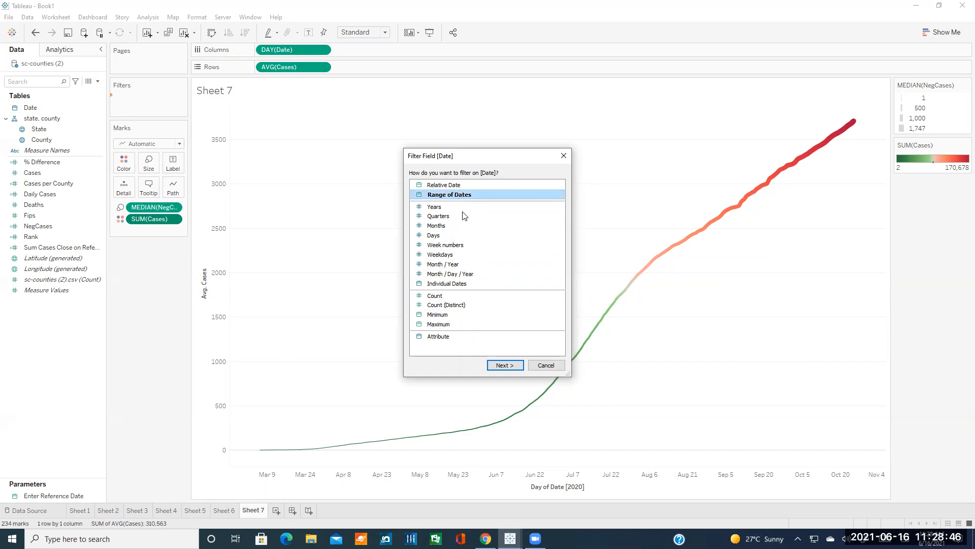
click(445, 197)
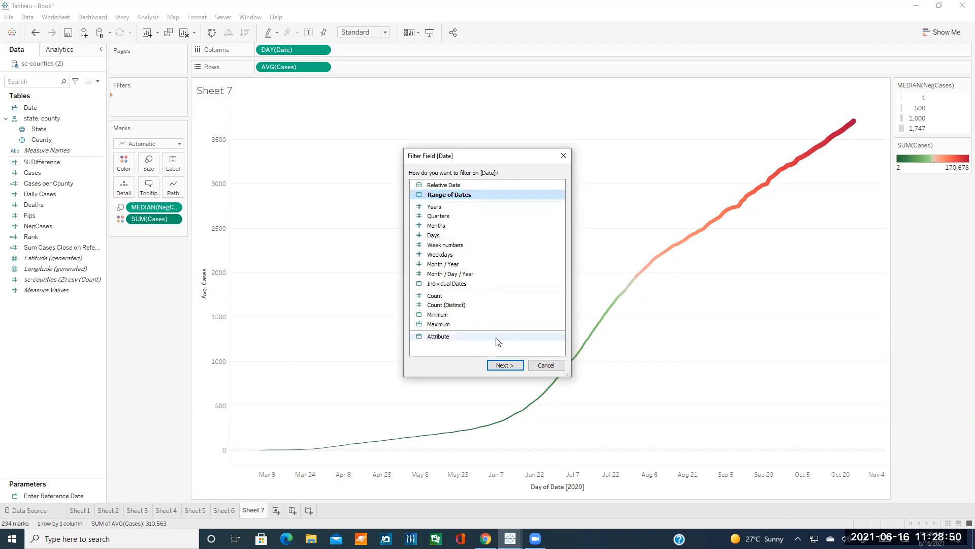
click(505, 366)
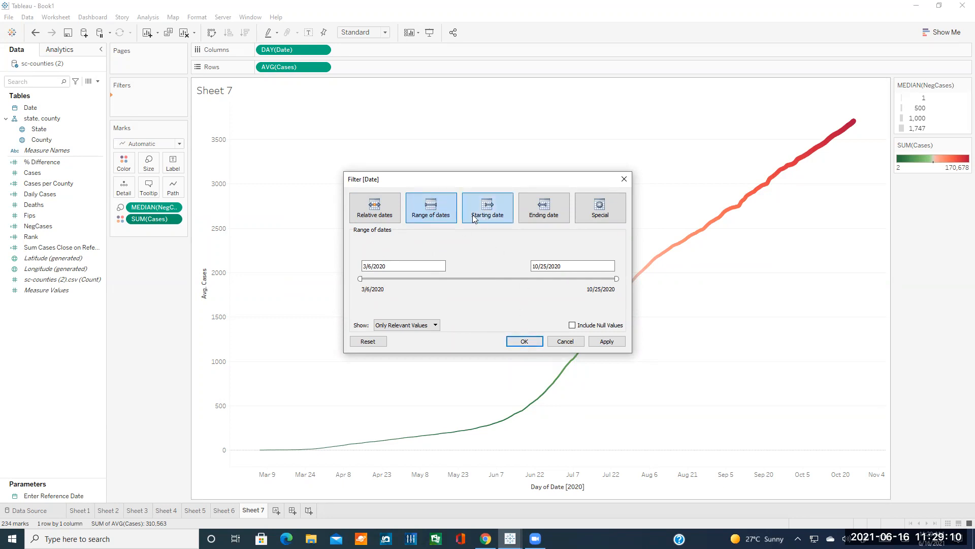
Compare the Range of dates and Starting date options of the Date filter
click(396, 217)
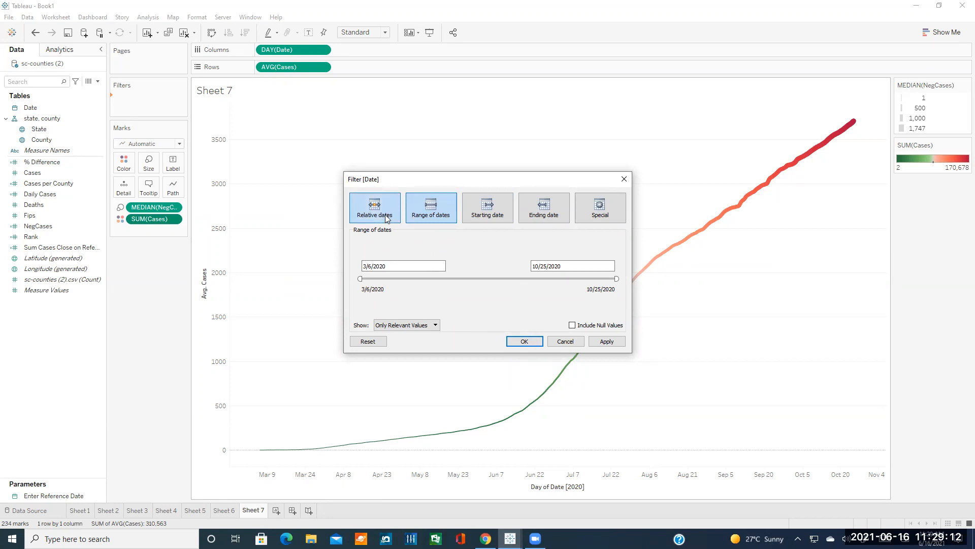
click(440, 212)
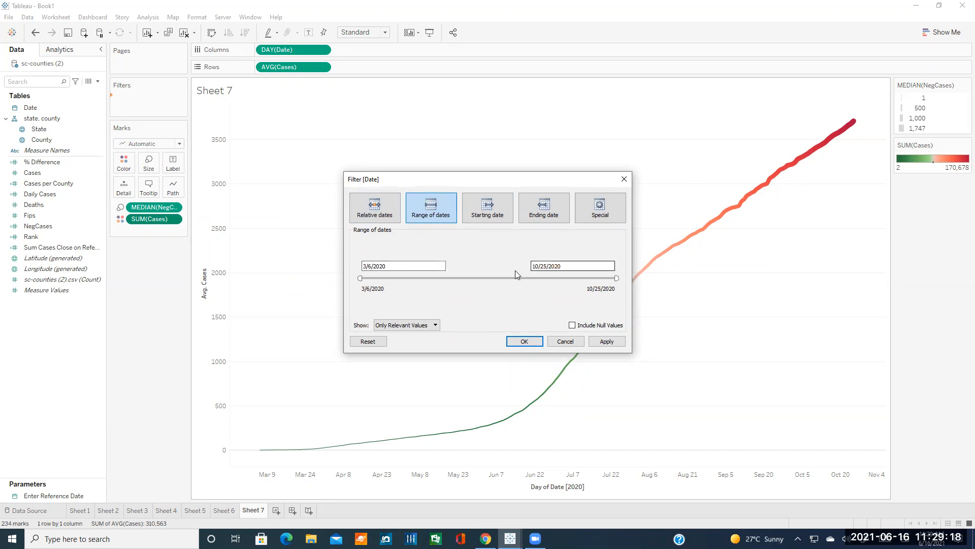
click(487, 214)
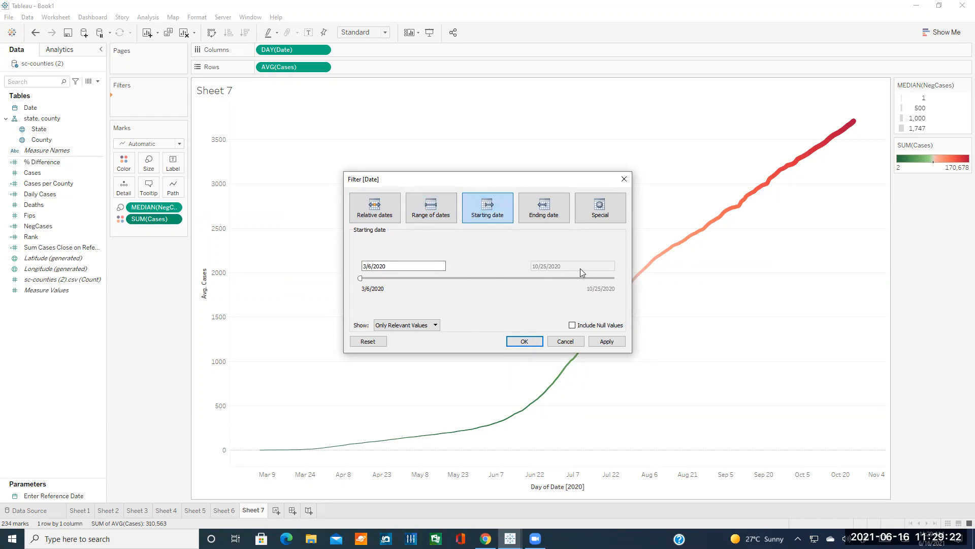
click(415, 202)
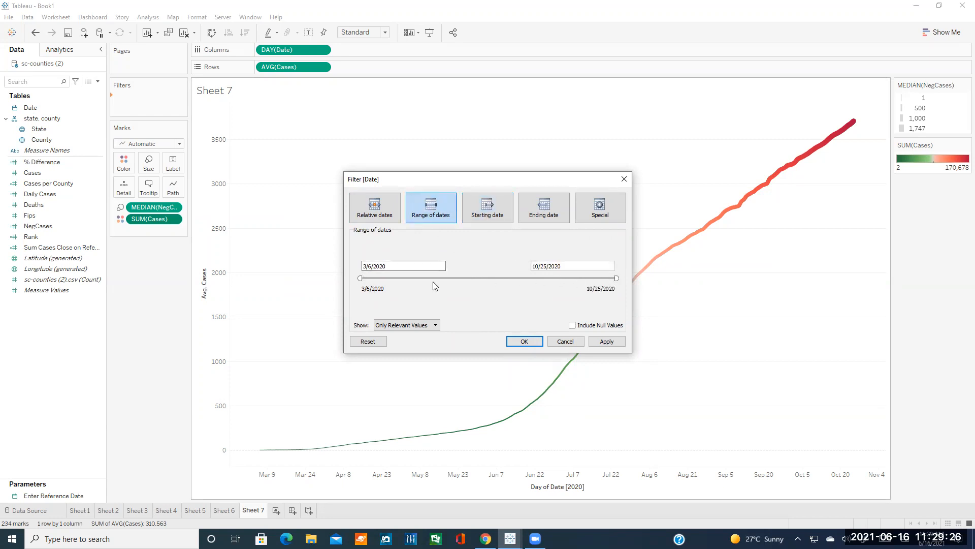
Try narrowing the Date range to 5/3/2020 through 9/5/2020, and move both ends back outward
drag(616, 278, 562, 278)
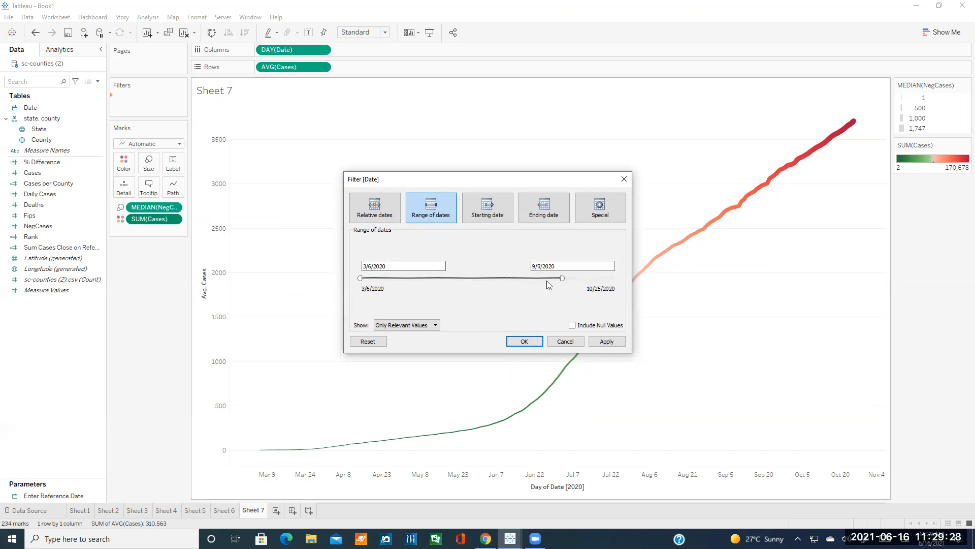
drag(362, 282, 423, 279)
drag(561, 281, 616, 279)
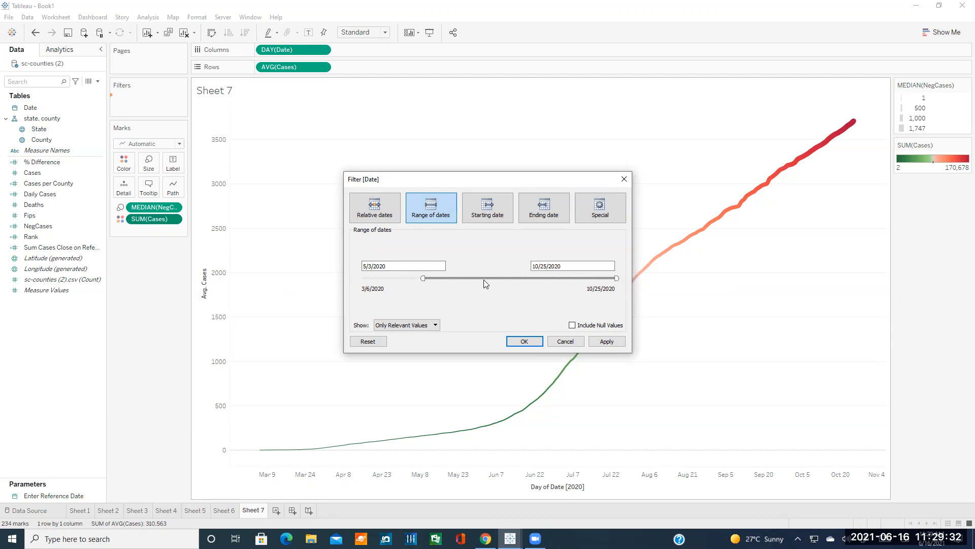
drag(424, 279, 365, 279)
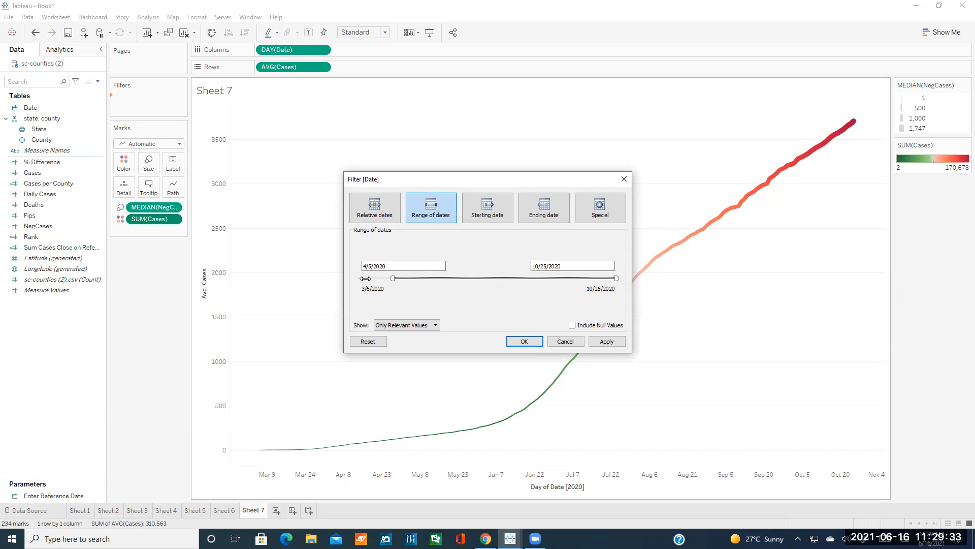
Examine the Starting date, Ending date and Special options of the Date filter
click(488, 218)
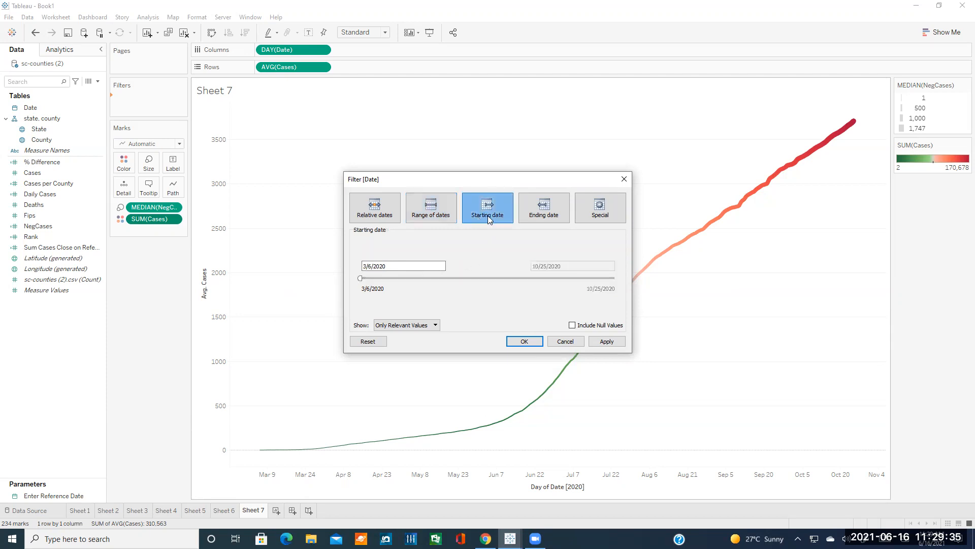
click(542, 216)
click(591, 219)
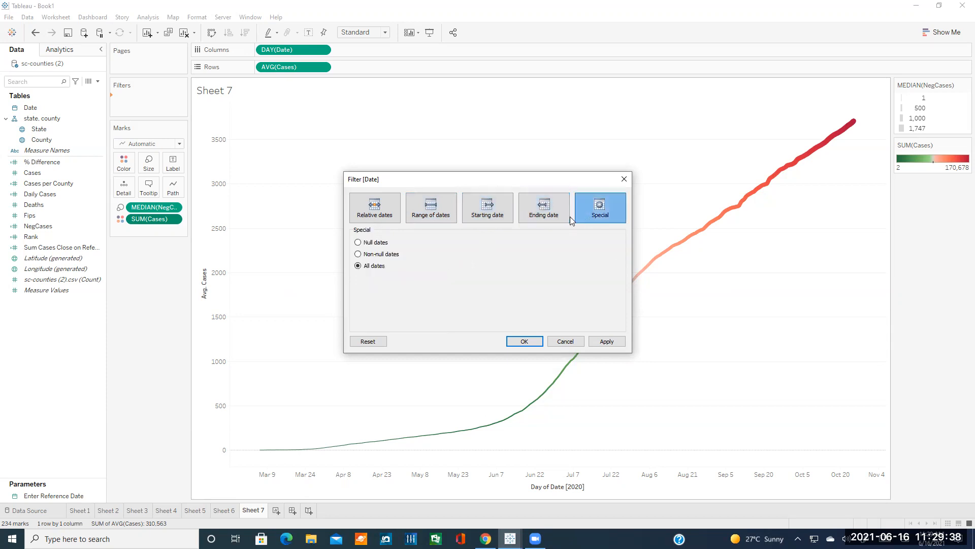
click(547, 215)
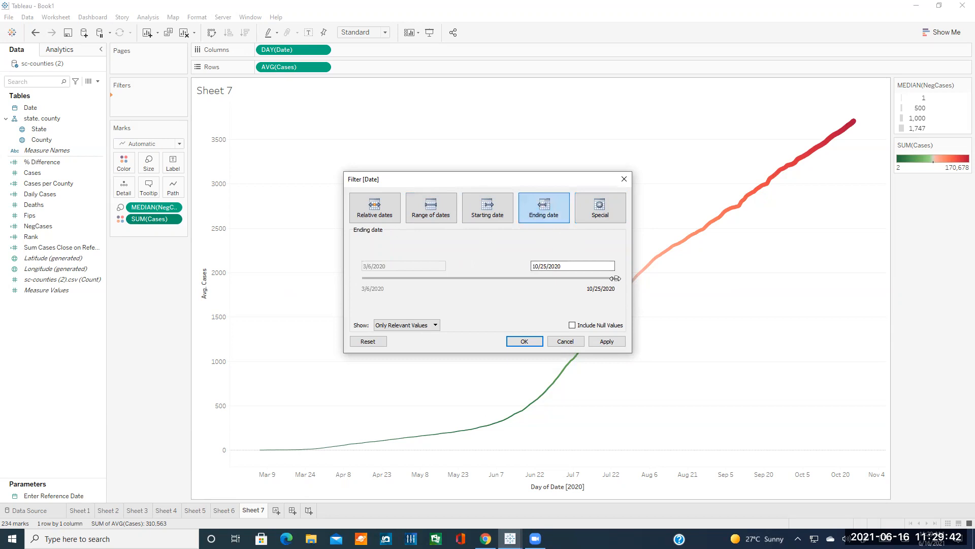
click(500, 212)
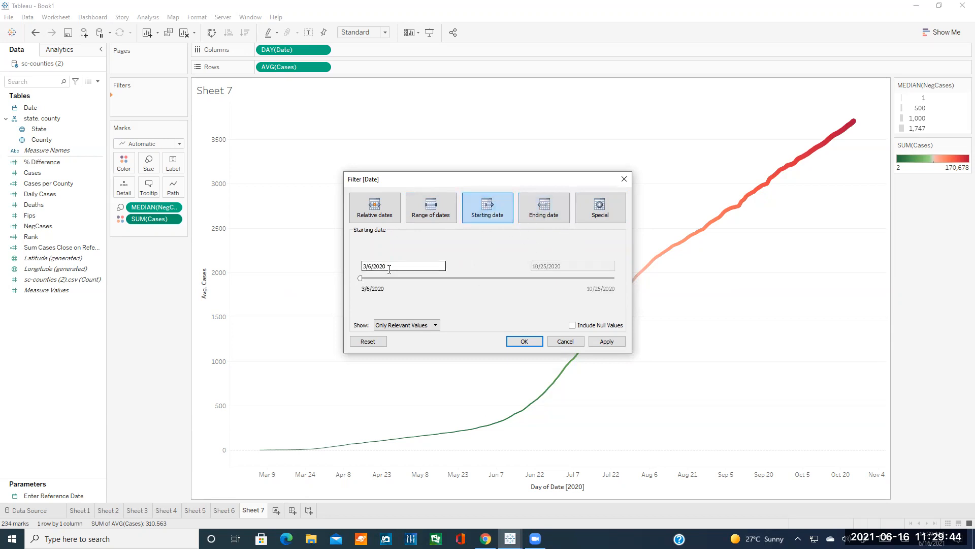
mouse_move(363, 282)
mouse_down()
mouse_move(513, 278)
mouse_move(358, 278)
mouse_up()
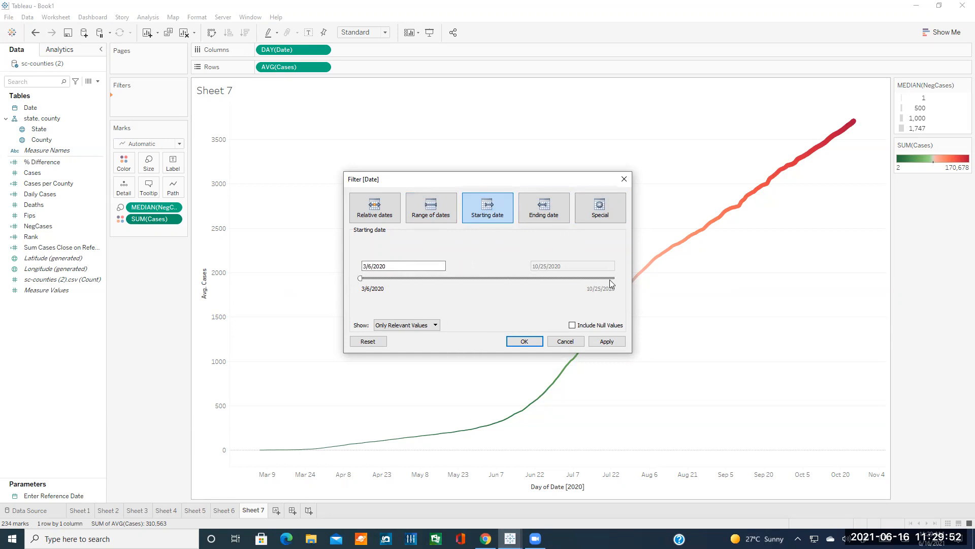
Apply the Date filter as a range of dates and show its slider beside the Sheet 7 chart
click(442, 210)
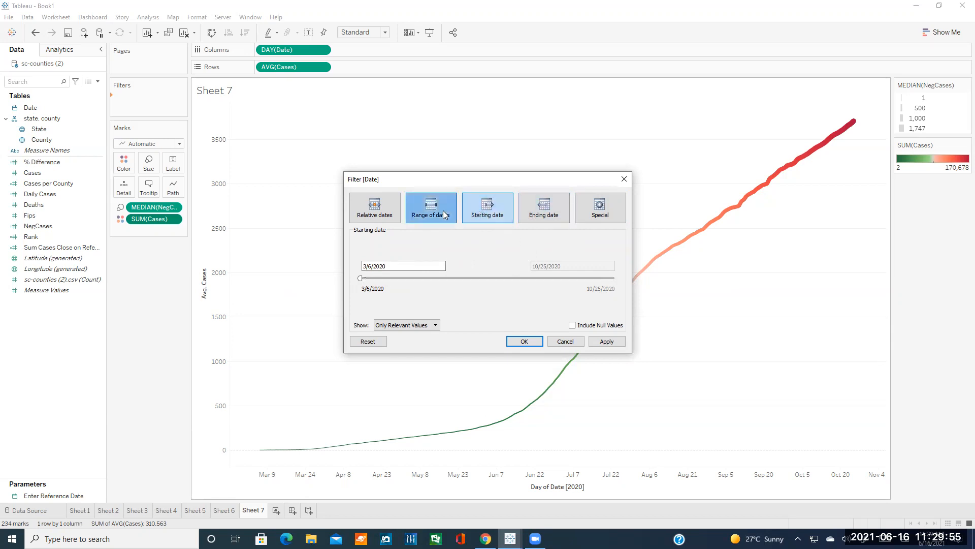
click(528, 343)
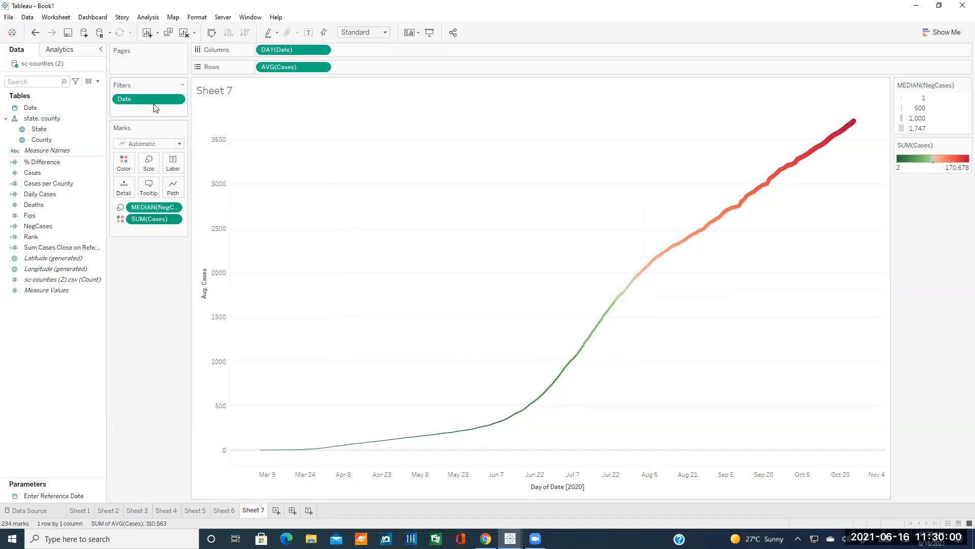
click(175, 99)
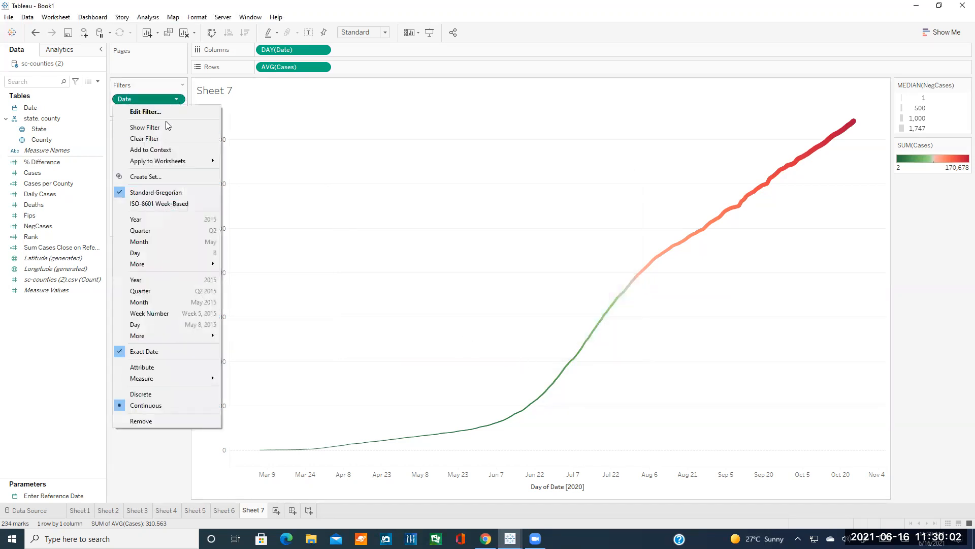
click(160, 127)
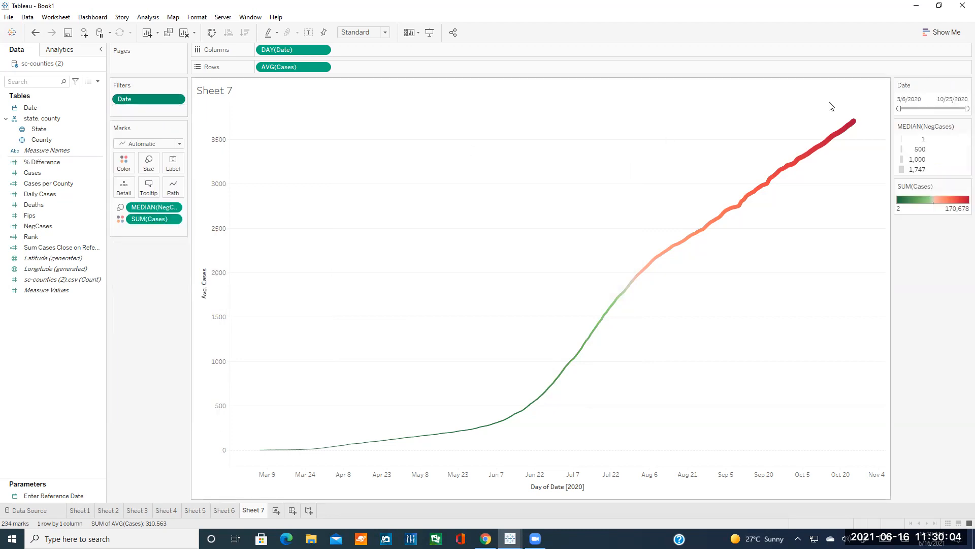
Test the Date slider with a start date of 7/13/2020, and return the start to 3/7/2020
drag(899, 108, 934, 109)
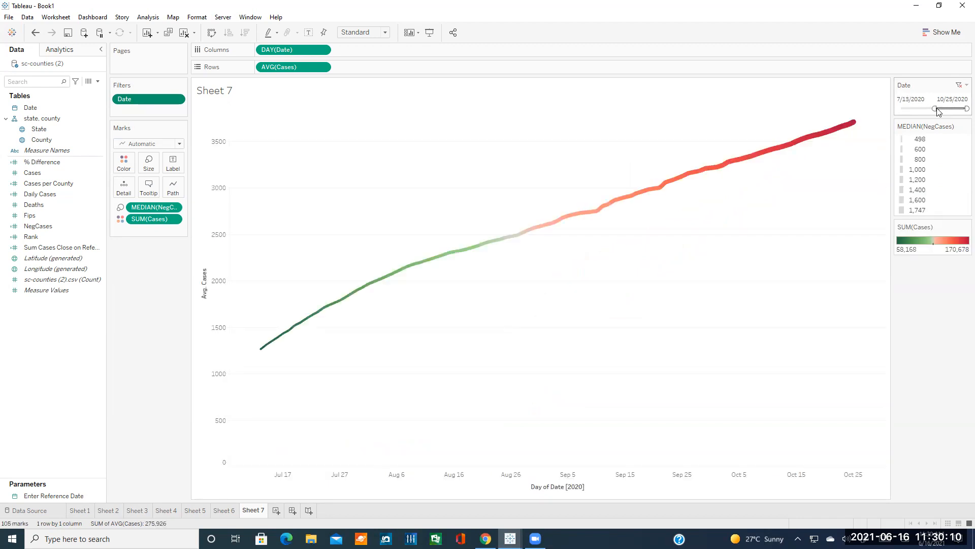
drag(935, 108, 900, 108)
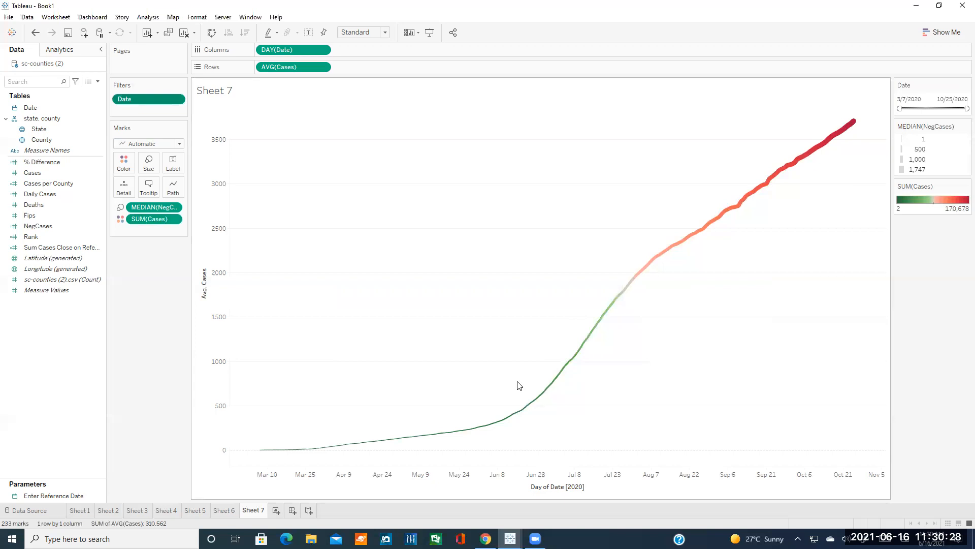
Switch to Chrome and read the Creating Button to Navigate section of the course page
click(486, 539)
scroll(578, 360, down, 5)
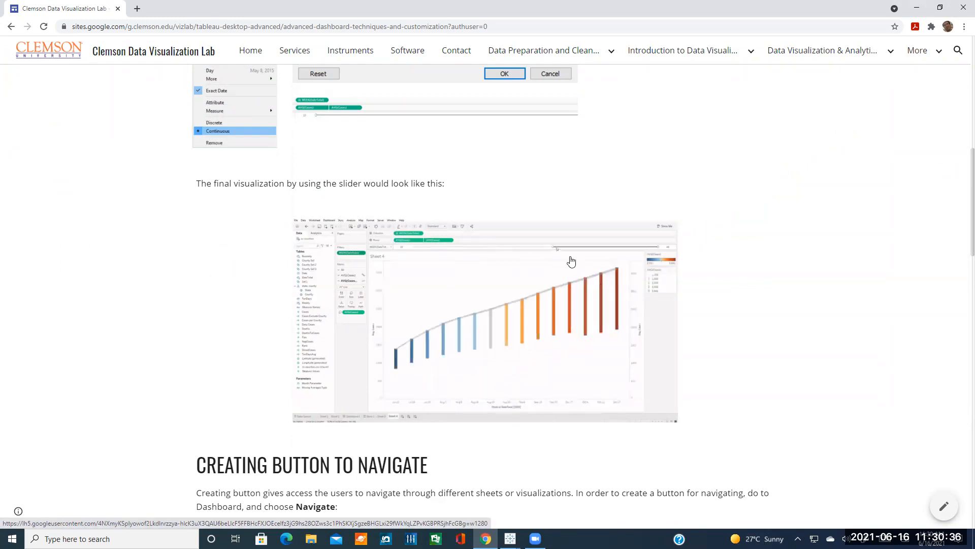
scroll(564, 315, down, 8)
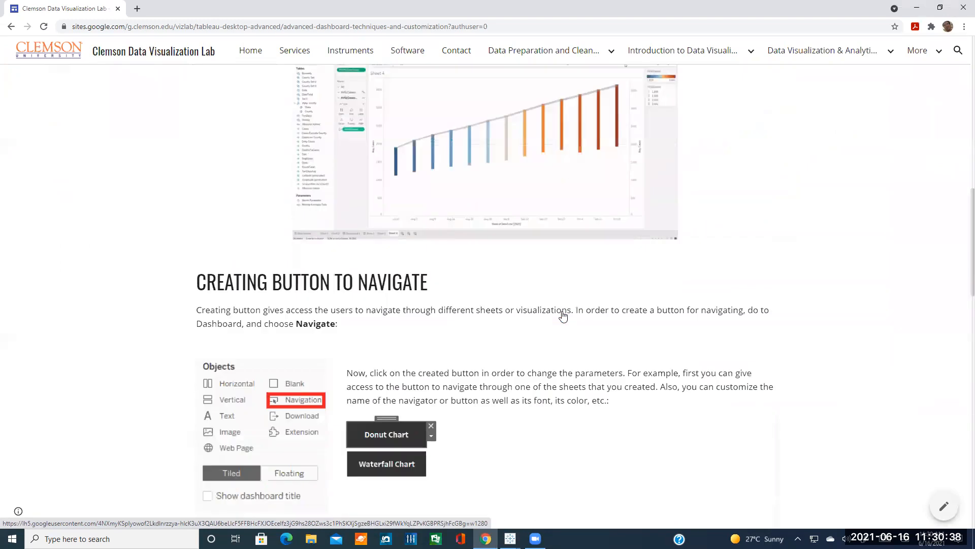
scroll(555, 310, up, 1)
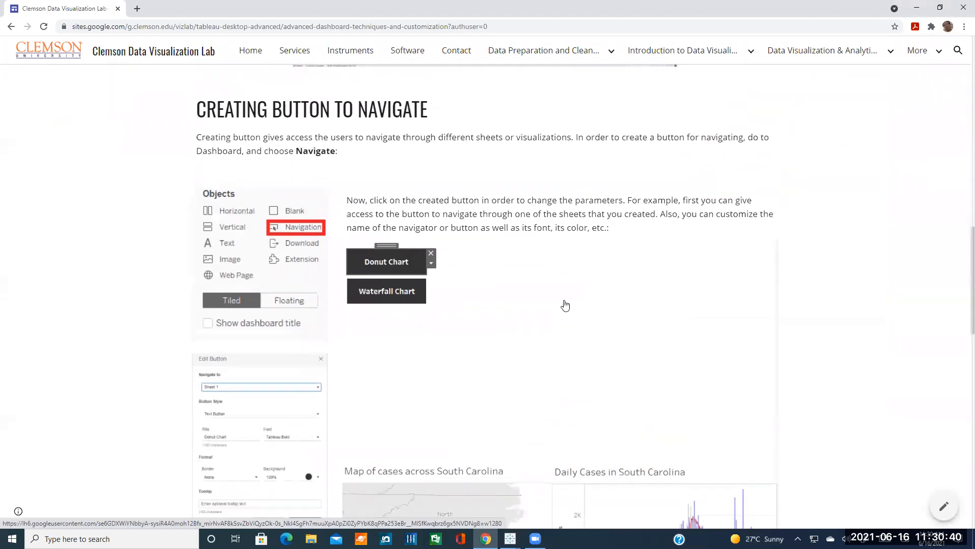
Switch to Book1 in Tableau, create a new dashboard and place Sheet 6 on it
mouse_move(510, 538)
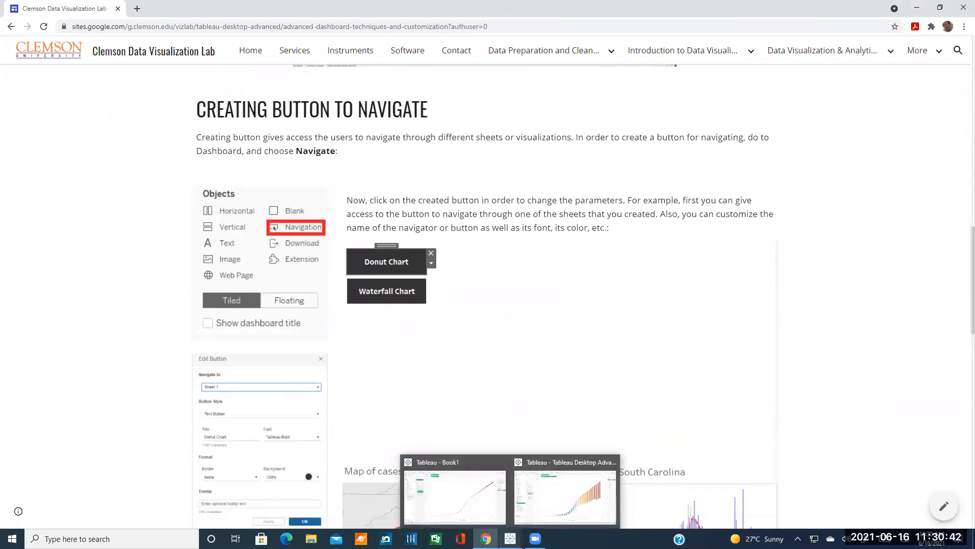
click(456, 498)
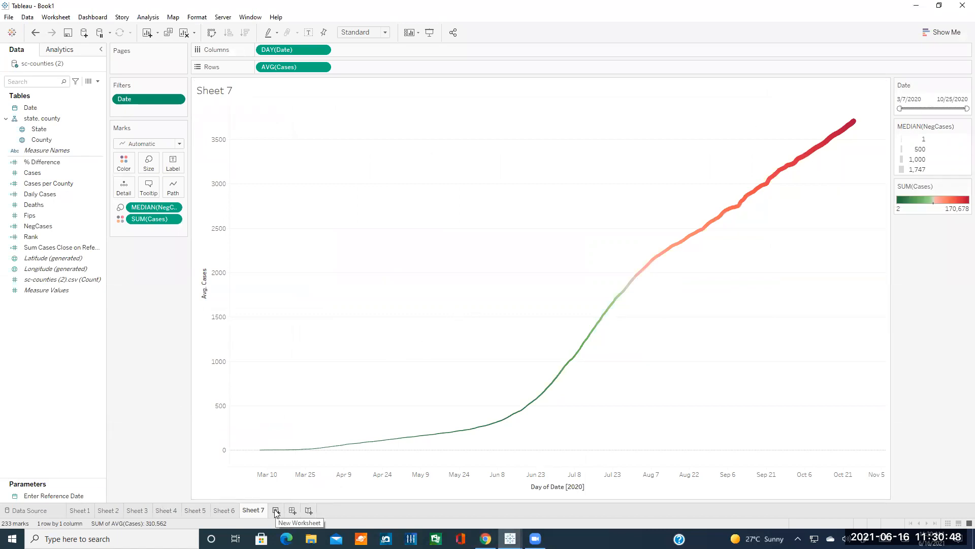
click(292, 511)
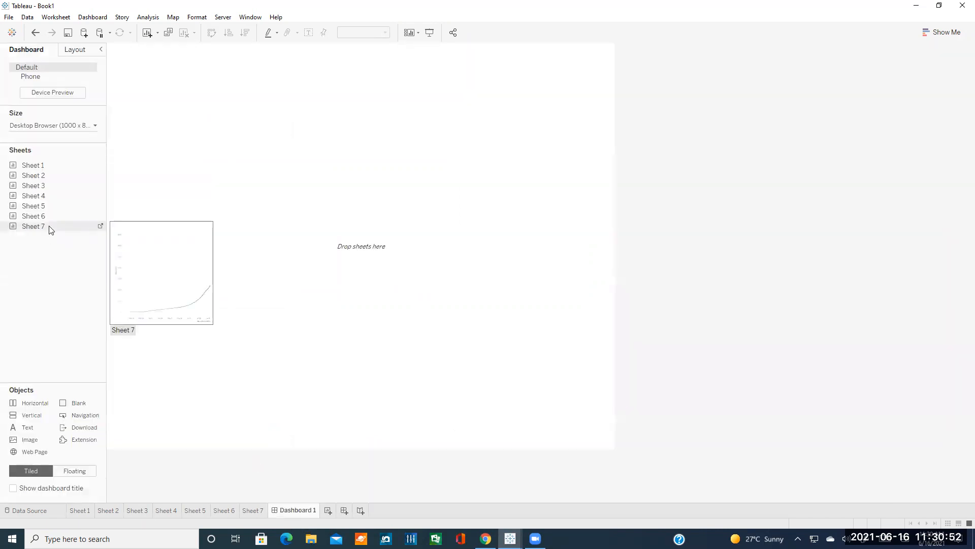
drag(48, 217, 187, 214)
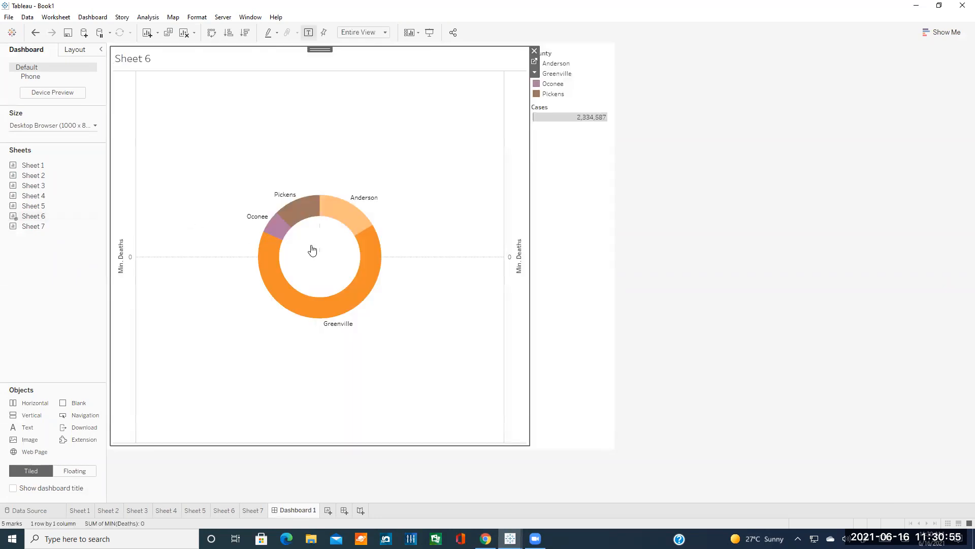
click(651, 220)
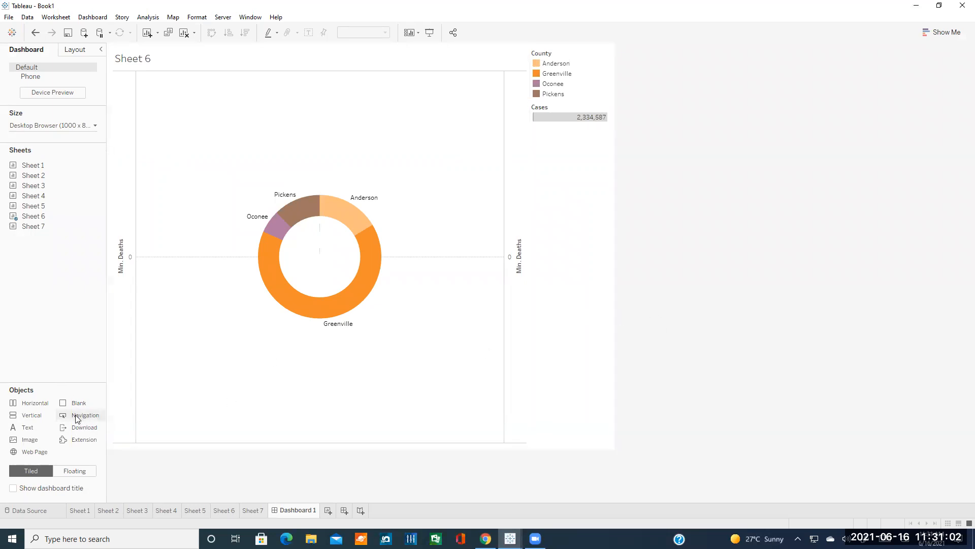
Add a Navigation button below the dashboard's Cases legend and set it to navigate to Sheet 7
mouse_move(75, 419)
mouse_down()
mouse_move(169, 432)
mouse_move(559, 375)
mouse_up()
click(698, 211)
click(577, 138)
double_click(577, 141)
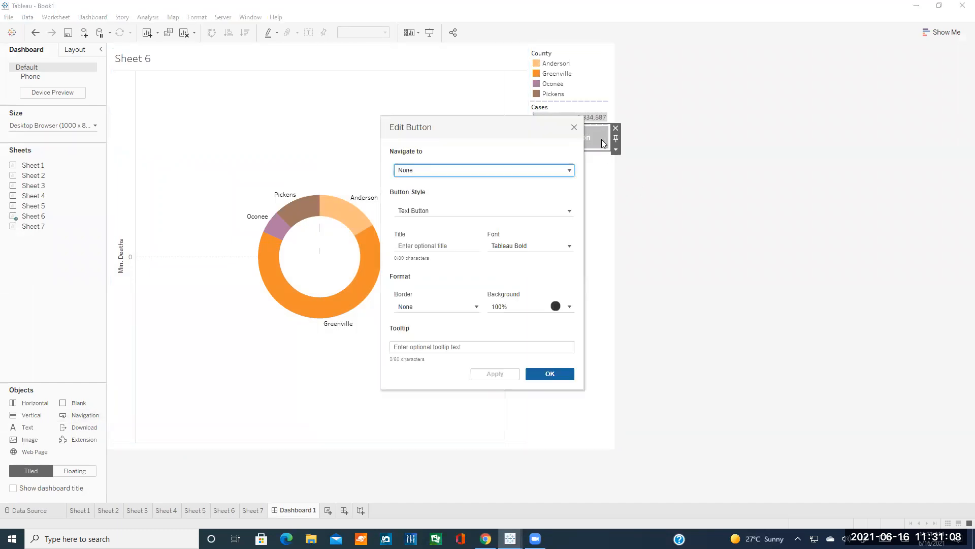
click(440, 174)
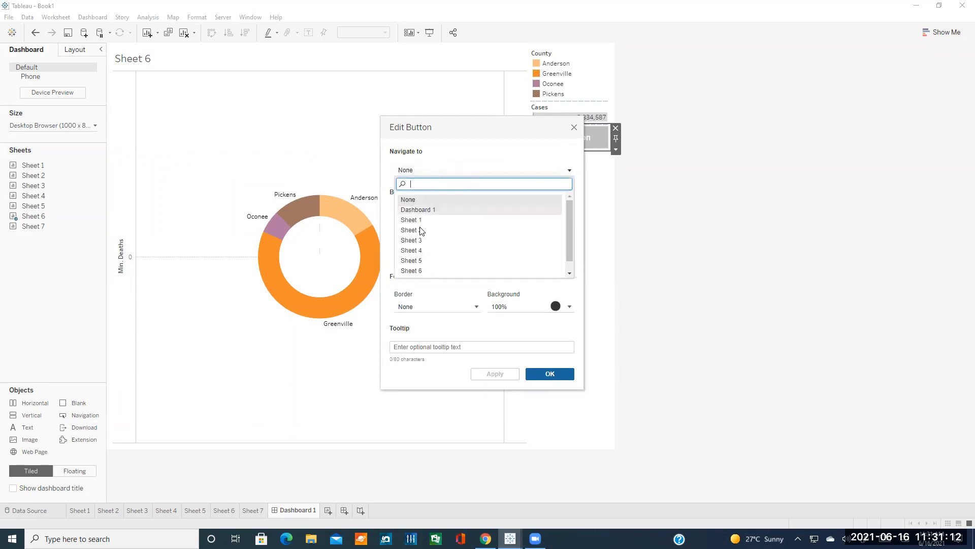
click(482, 171)
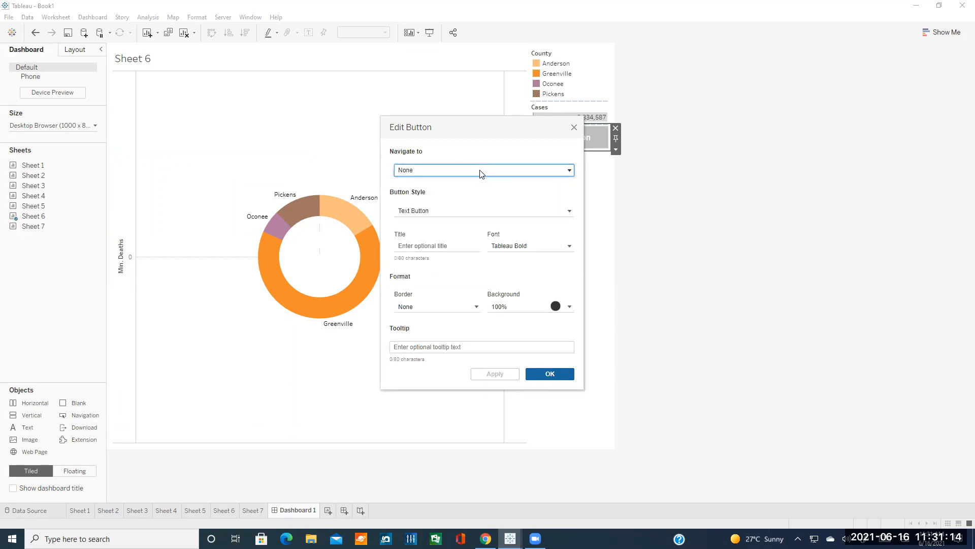
click(479, 170)
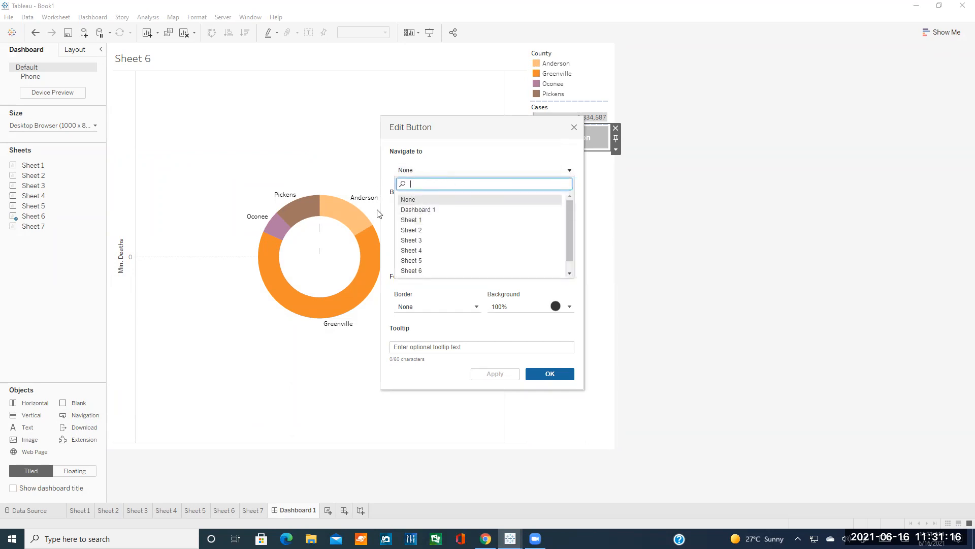
scroll(434, 243, down, 2)
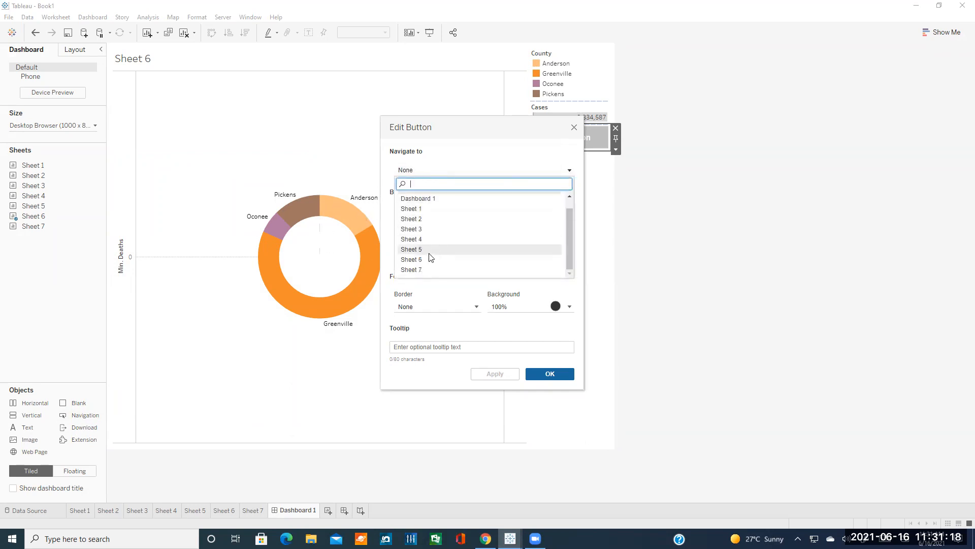
click(426, 270)
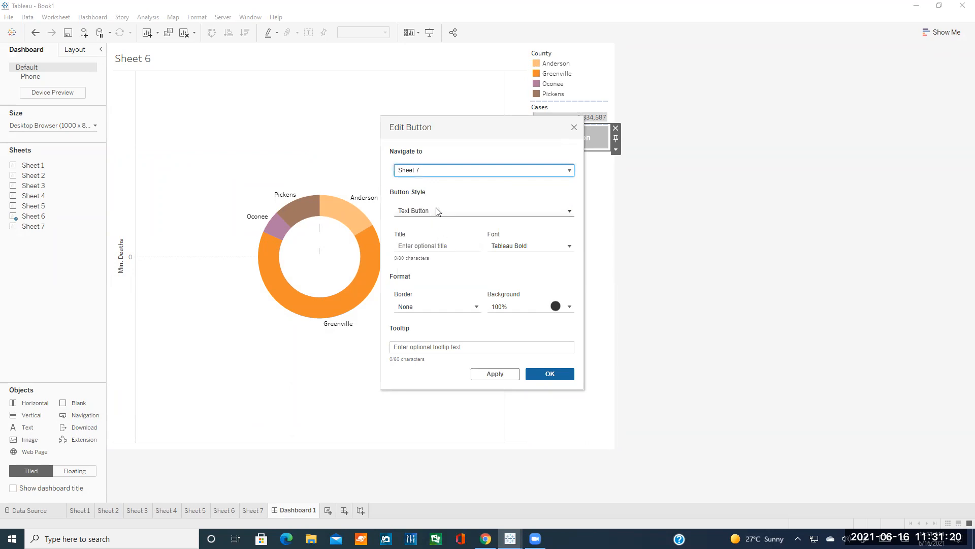
Review the Button Style options and the list of sheets the Navigation button can navigate to
drag(455, 128, 344, 128)
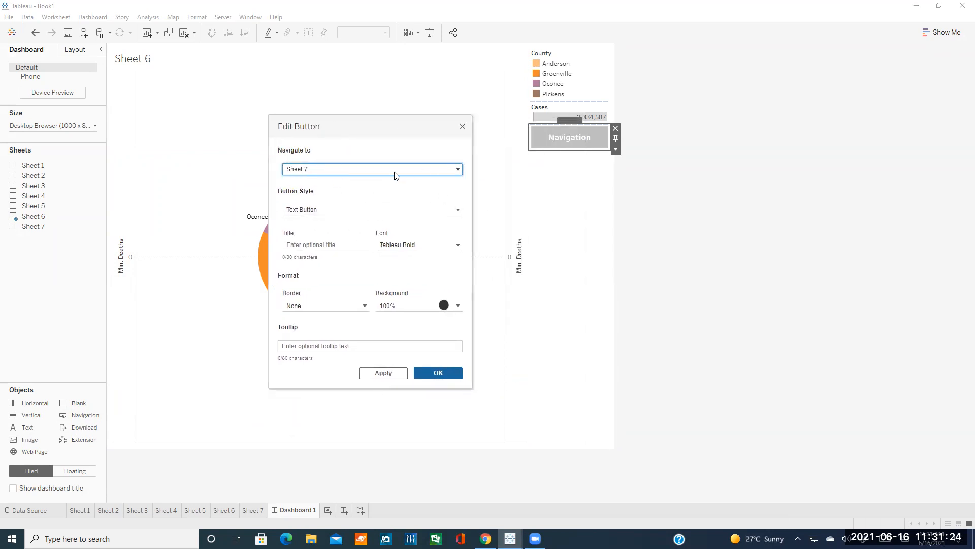
click(359, 214)
click(360, 211)
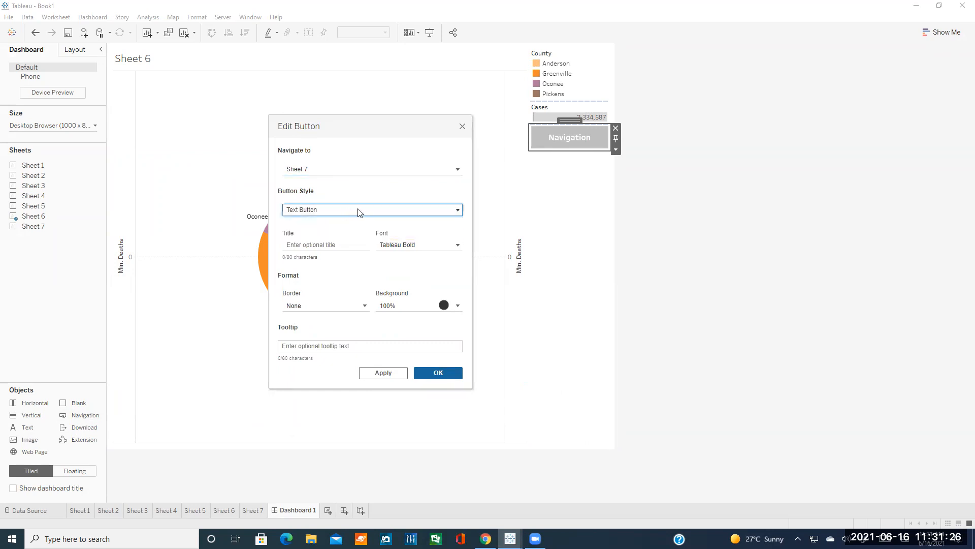
click(322, 169)
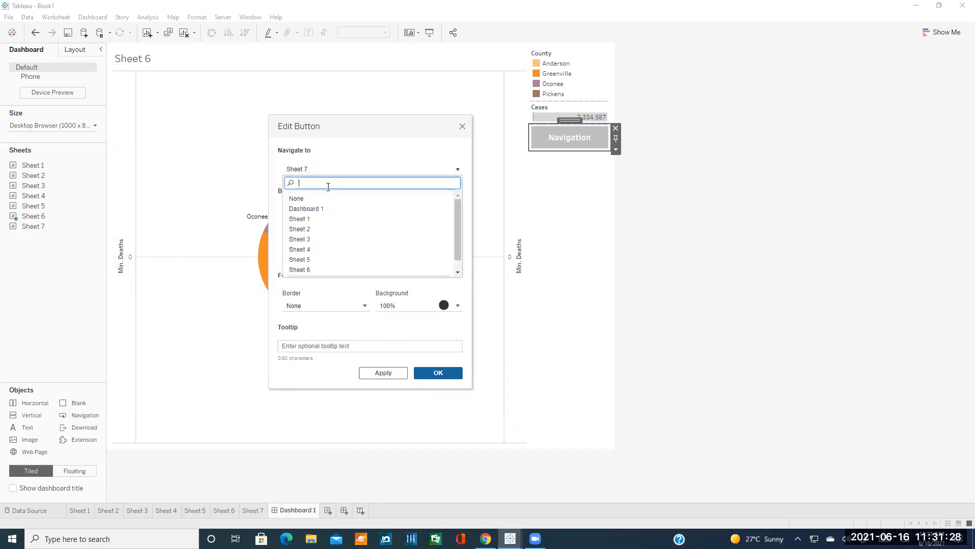
scroll(356, 230, up, 1)
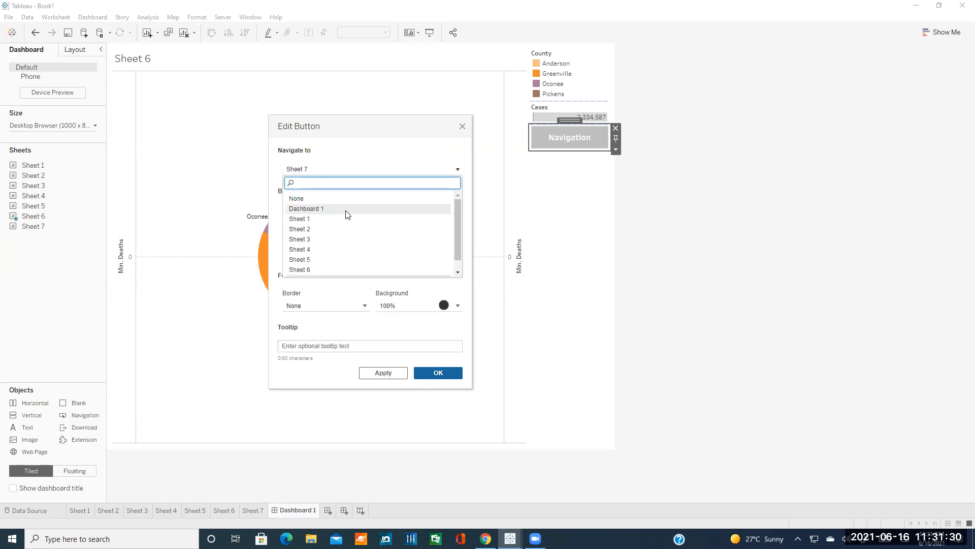
click(328, 169)
click(320, 172)
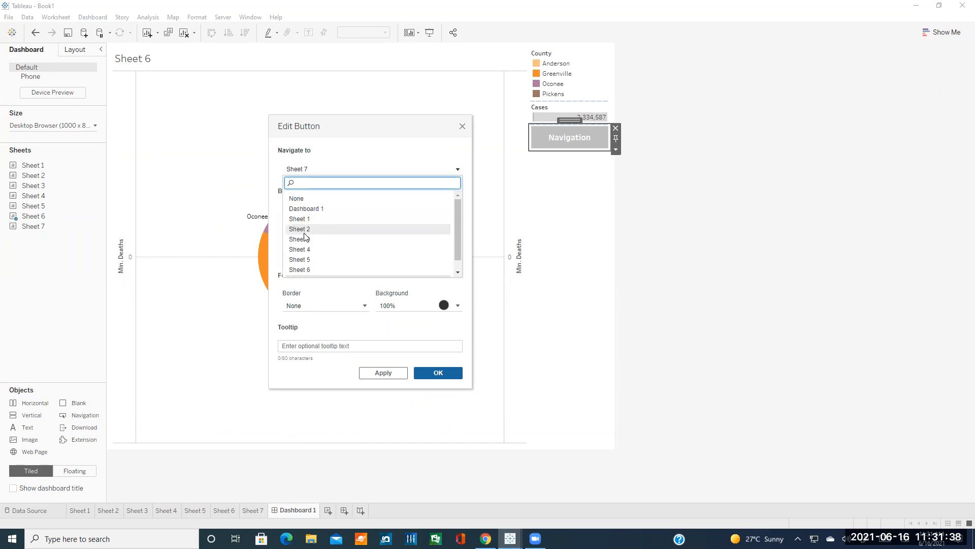
click(315, 169)
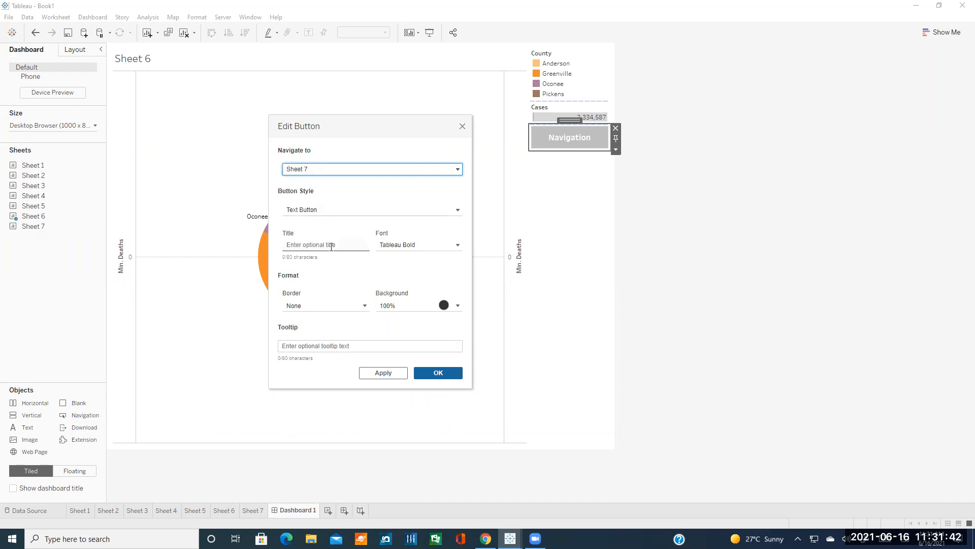
Title the Navigation button Waterfall, look at its font options and accept the button settings
click(306, 244)
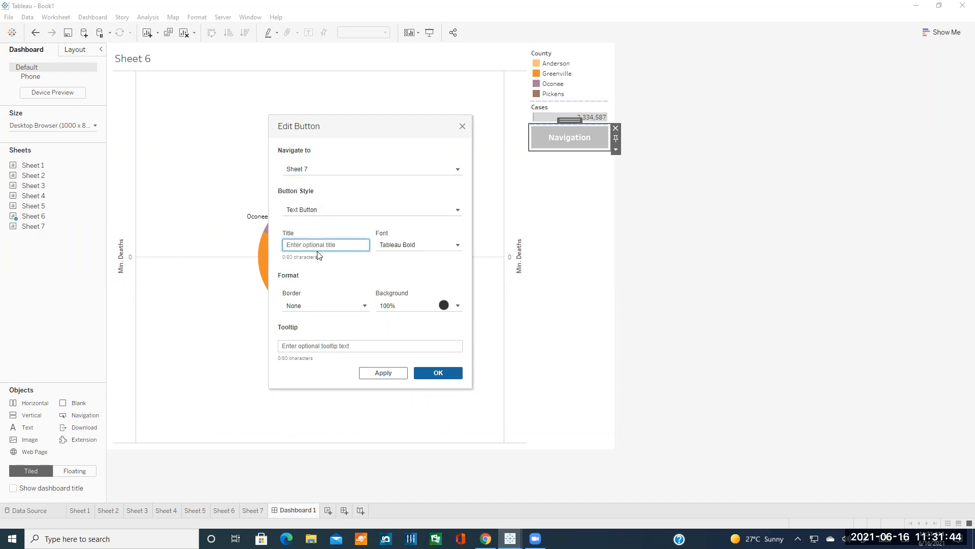
text(Waterfall)
click(396, 249)
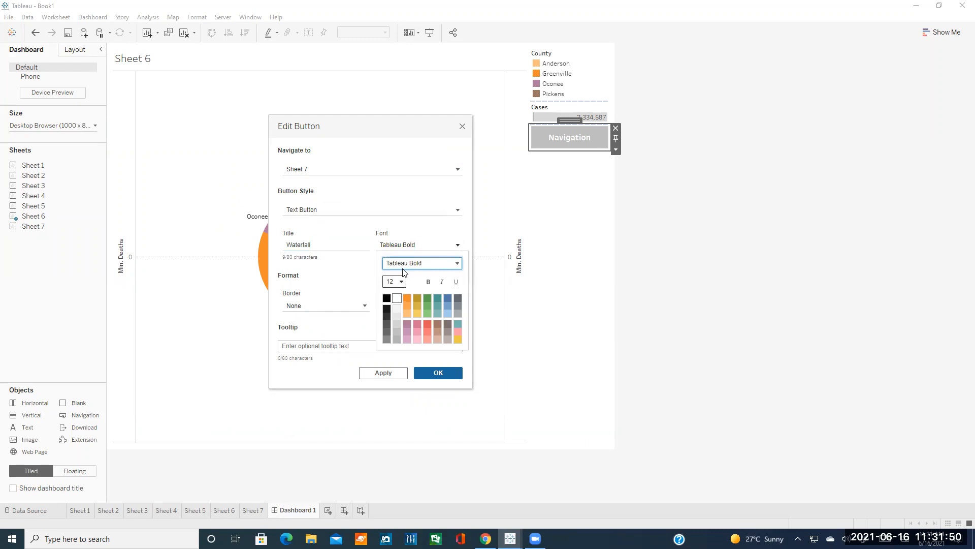
click(371, 264)
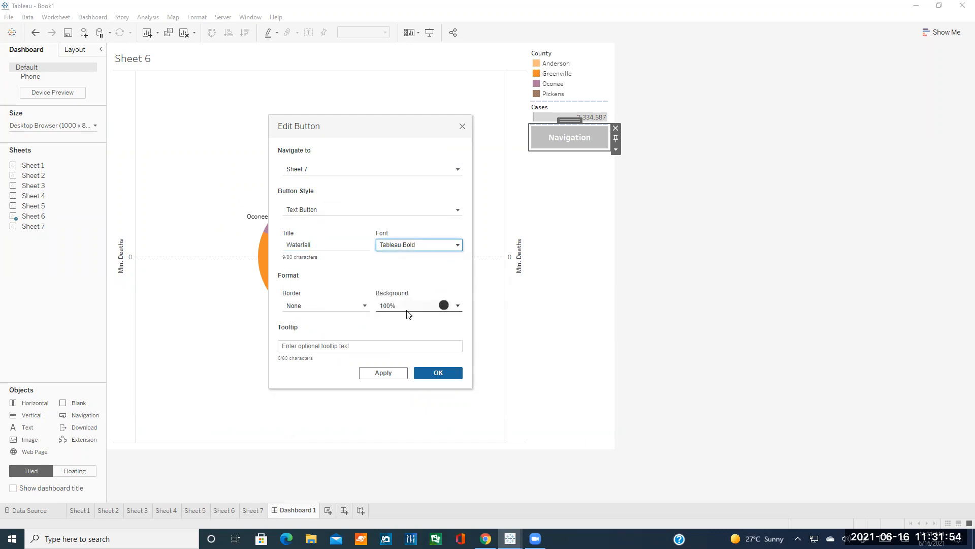
click(435, 374)
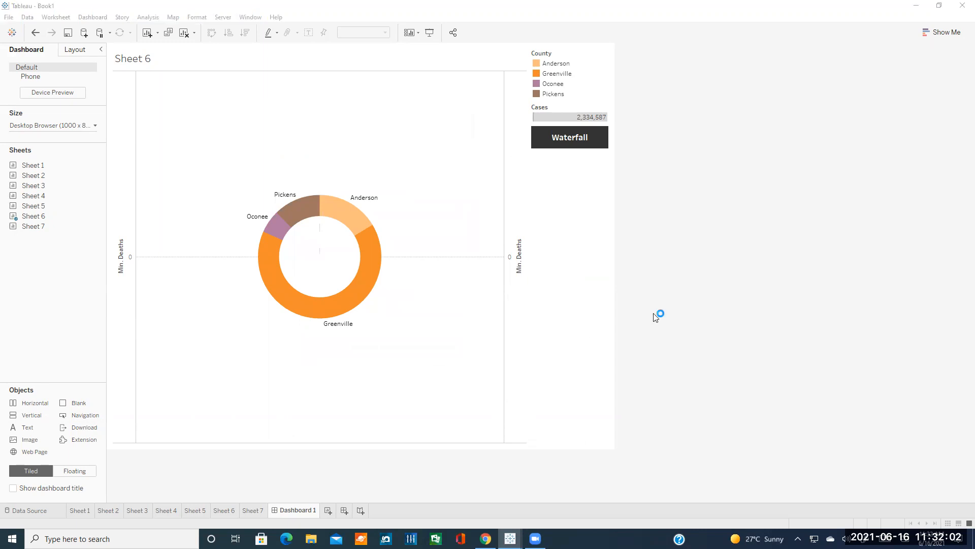
Delete the Waterfall button and place a new Navigation object below the dashboard's Cases legend
click(602, 130)
click(616, 129)
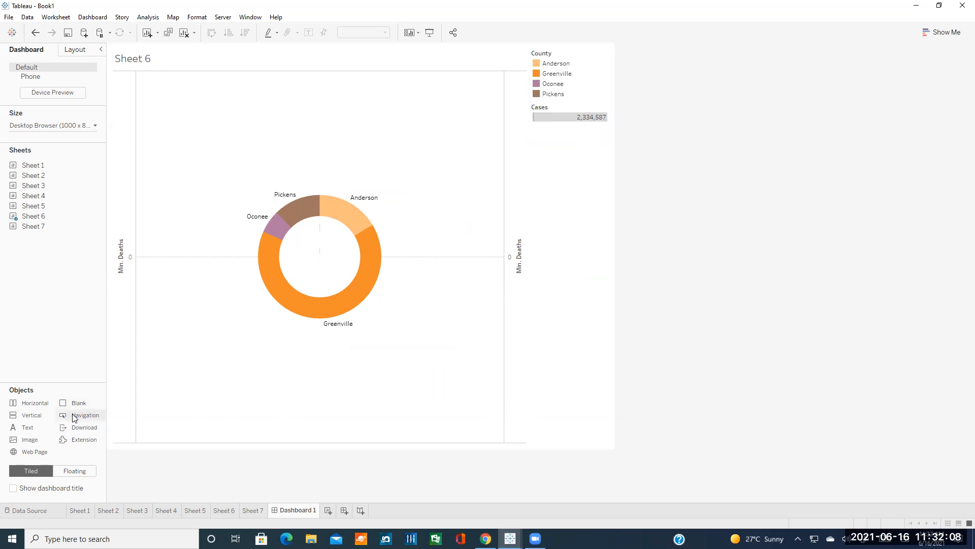
drag(74, 418, 557, 255)
drag(571, 208, 572, 185)
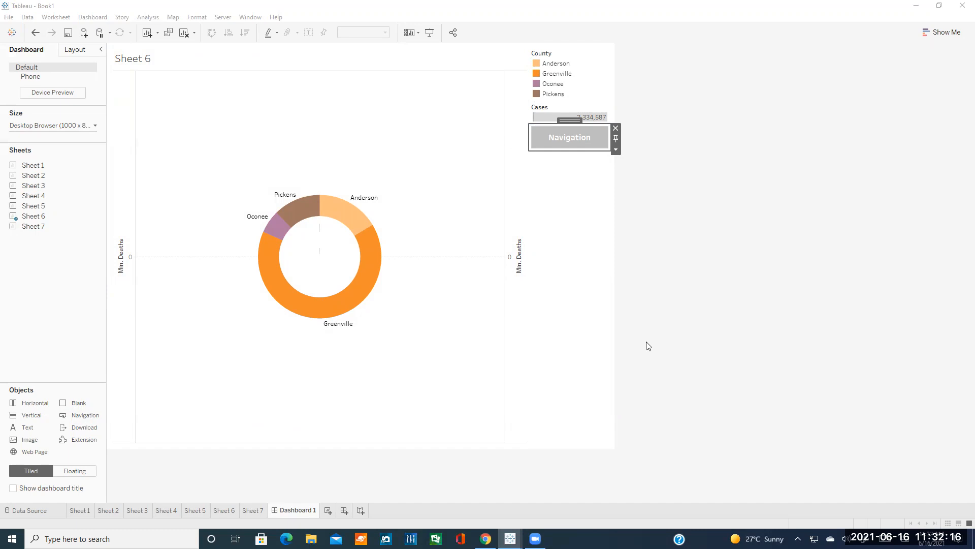
Set the new Navigation button to navigate to Sheet 7 and title it Waterfall
double_click(578, 138)
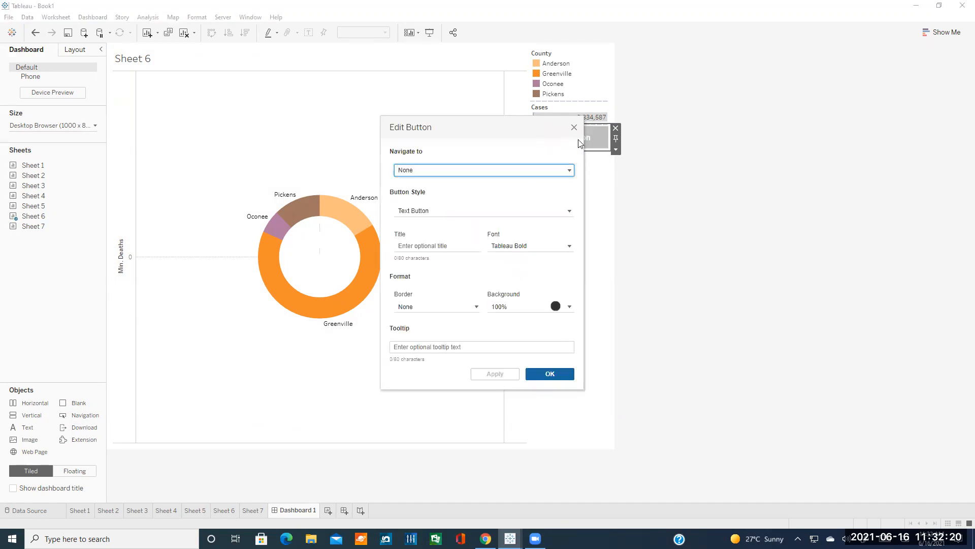
drag(537, 128, 412, 134)
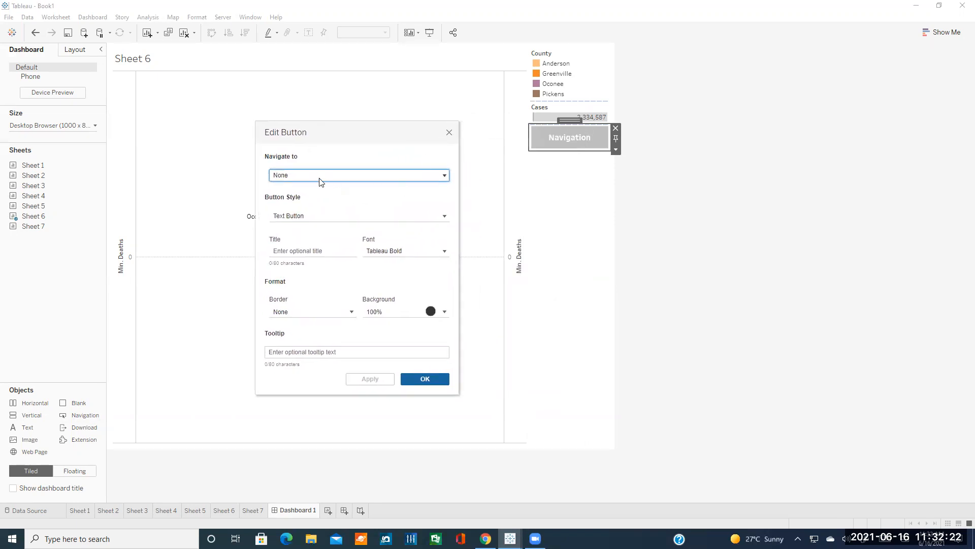
click(324, 176)
scroll(325, 254, down, 1)
click(312, 276)
click(306, 250)
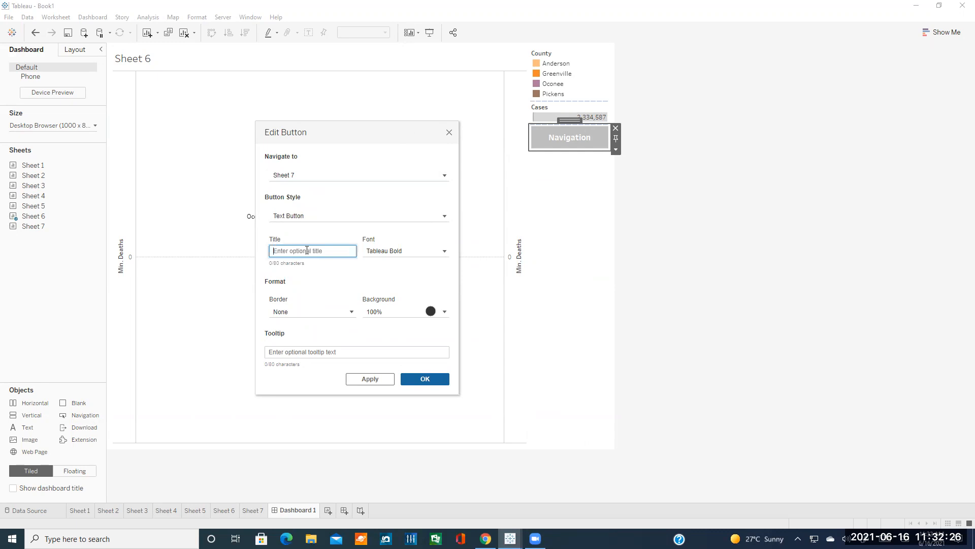
text(Waterfall)
click(439, 378)
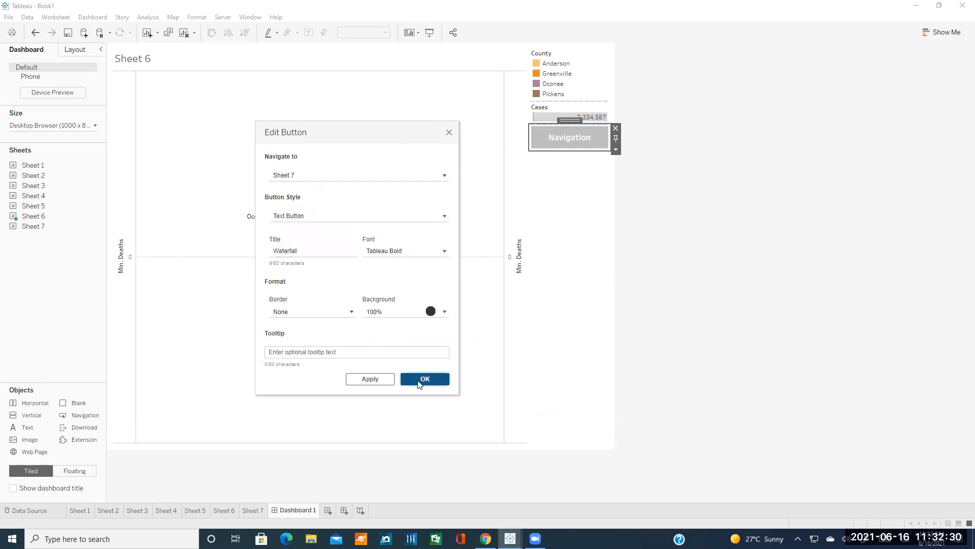
click(652, 285)
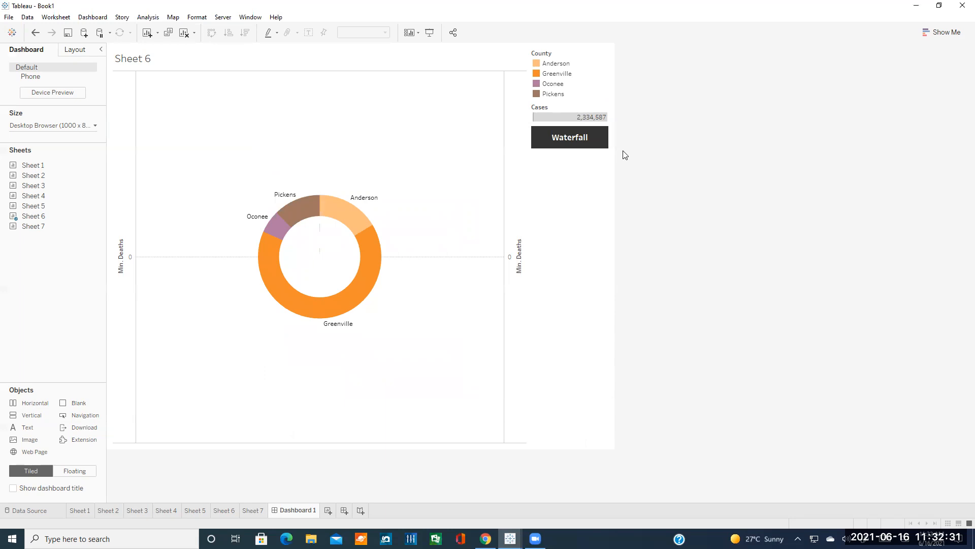
click(577, 143)
click(637, 182)
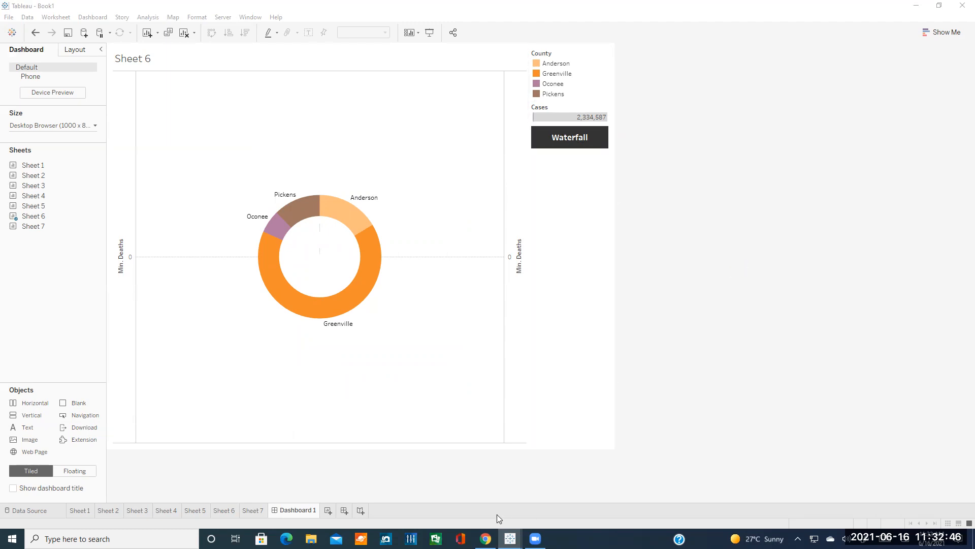
Switch to Chrome and look through the rest of the dashboard techniques page, including the shared dashboard and workbook link
click(485, 539)
scroll(716, 348, down, 10)
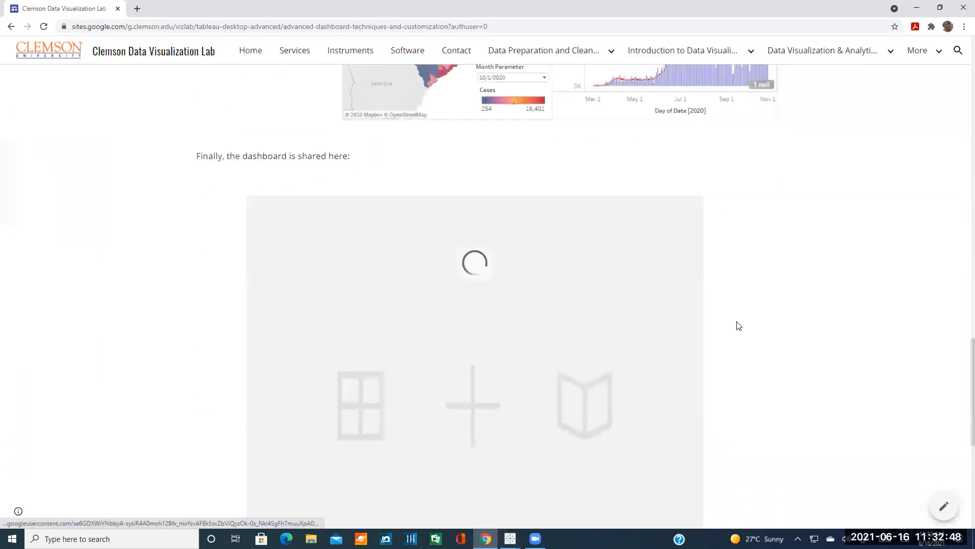
scroll(742, 324, down, 3)
scroll(745, 324, up, 1)
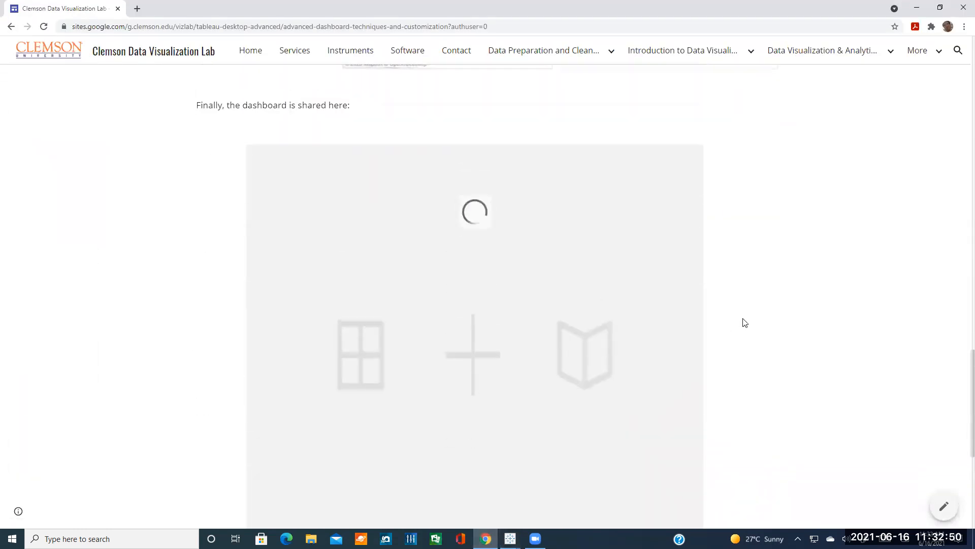
scroll(736, 313, down, 1)
scroll(736, 313, up, 1)
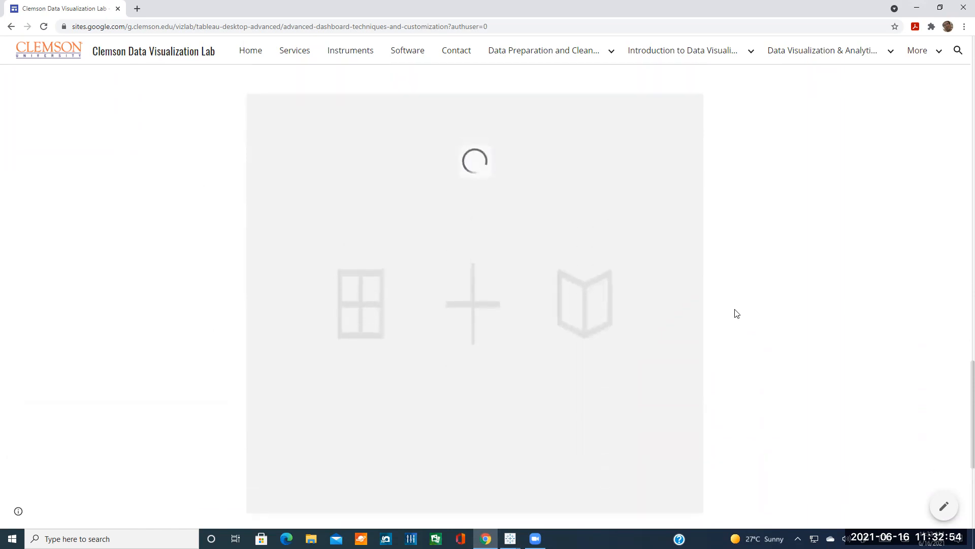
scroll(737, 313, down, 1)
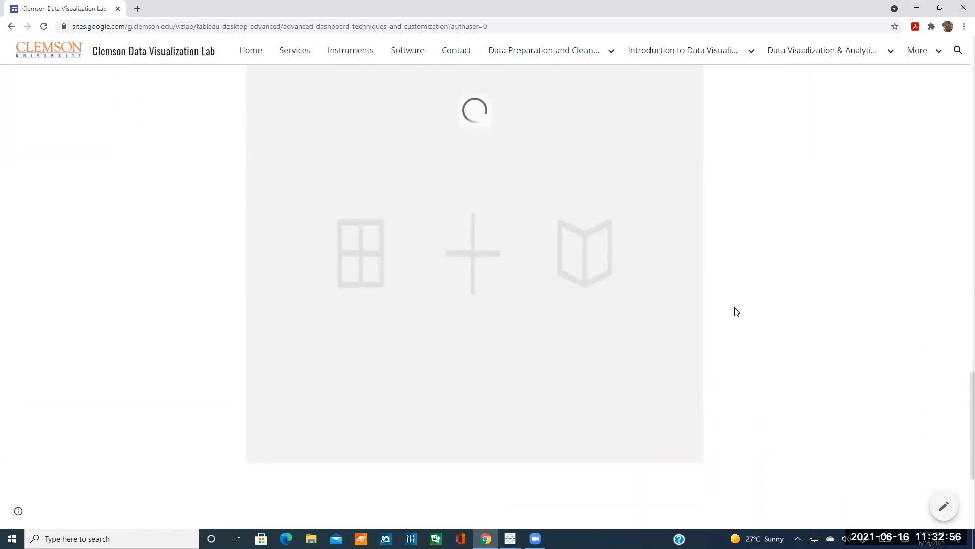
scroll(622, 313, down, 3)
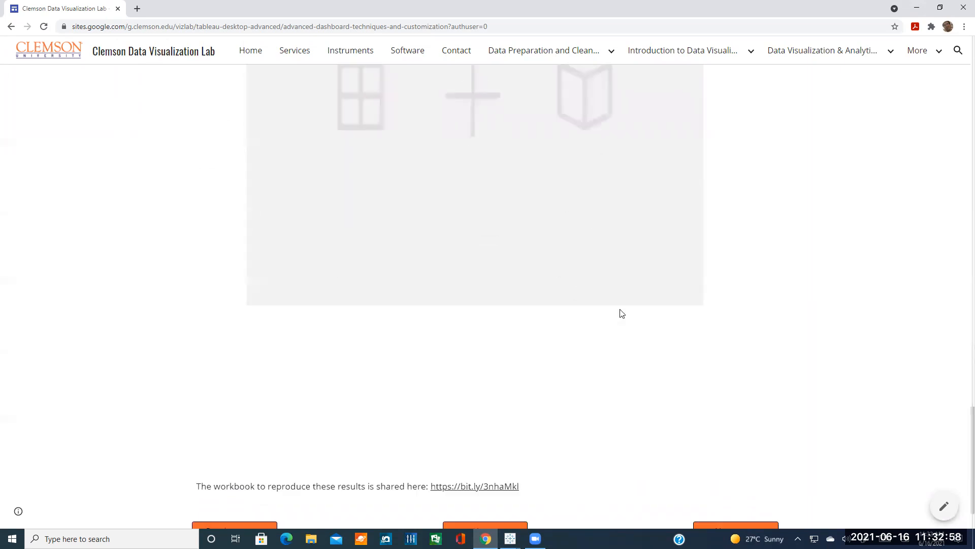
scroll(622, 313, down, 1)
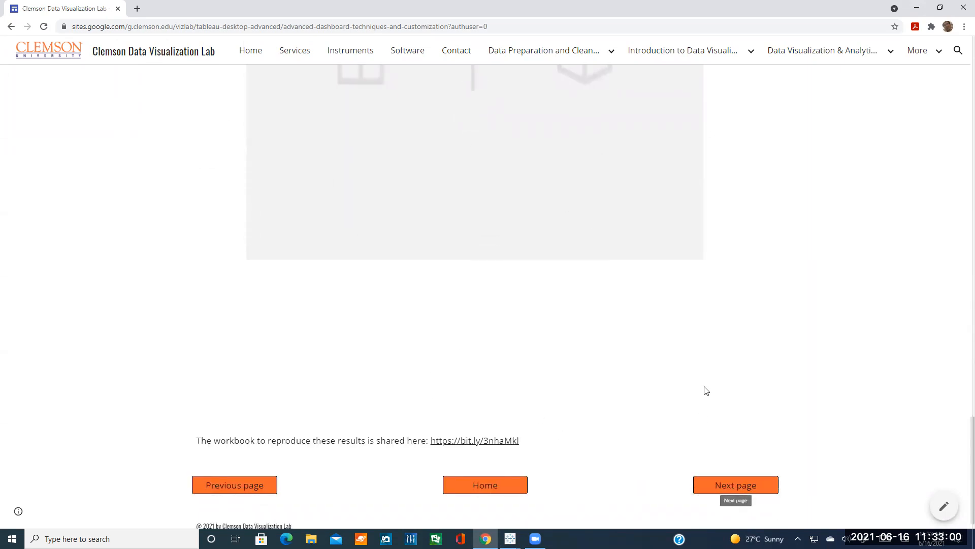
scroll(722, 344, up, 2)
scroll(722, 344, up, 3)
Switch to Book1 in Tableau and select the Waterfall button on the dashboard
mouse_move(510, 538)
click(495, 498)
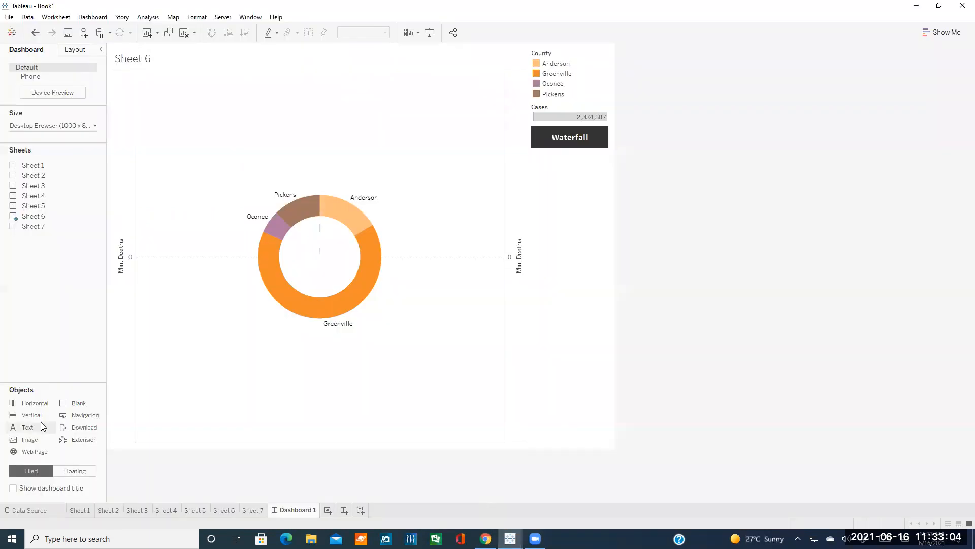
click(596, 138)
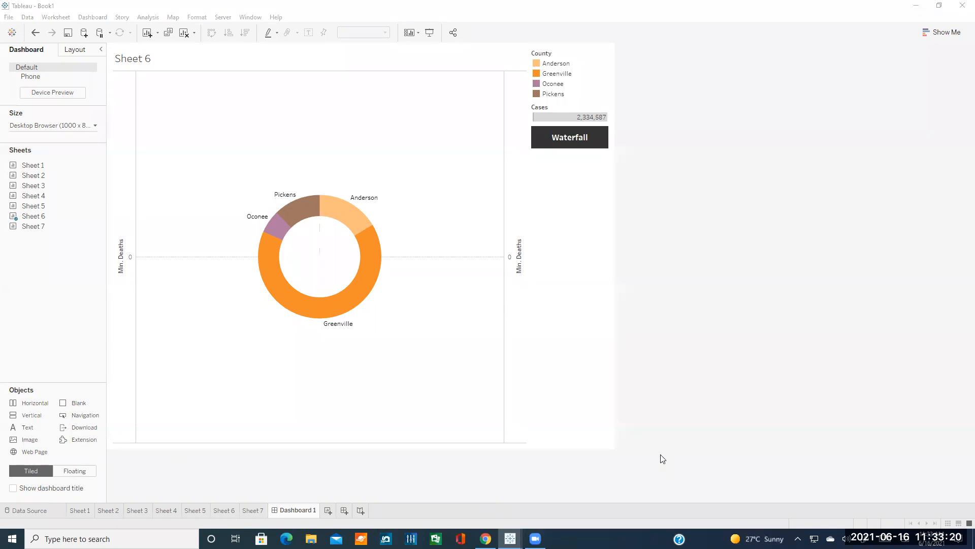
Switch to Chrome and go to the next course page, Advanced Dashboard
click(485, 538)
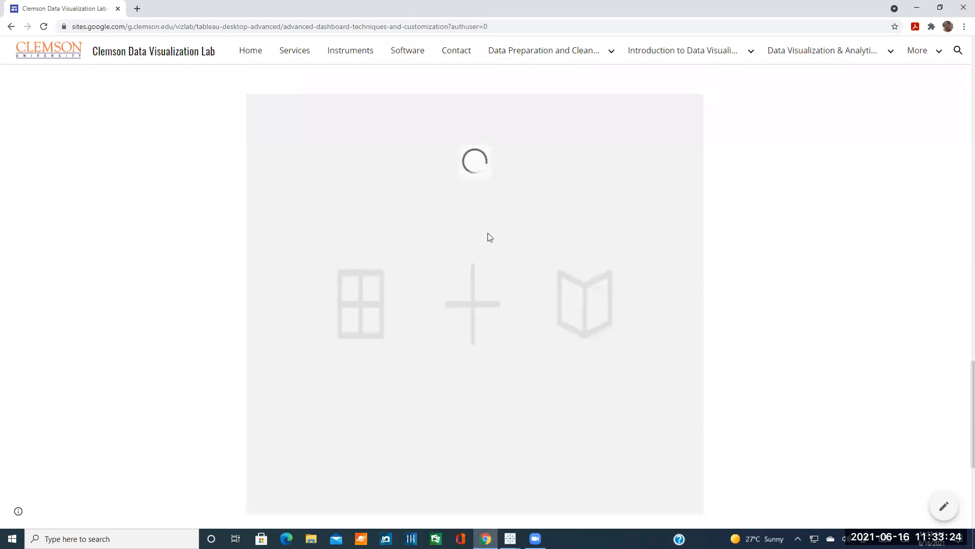
scroll(489, 239, down, 5)
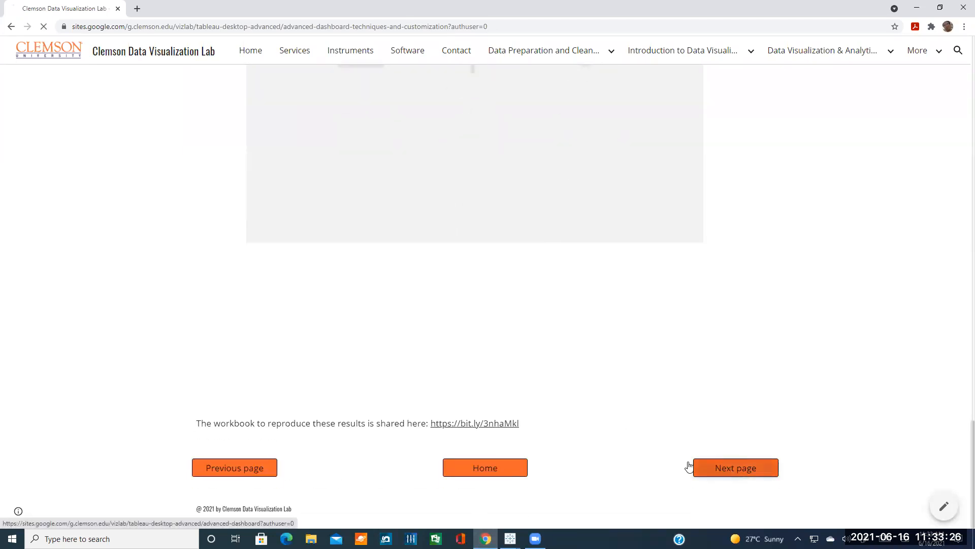
click(735, 465)
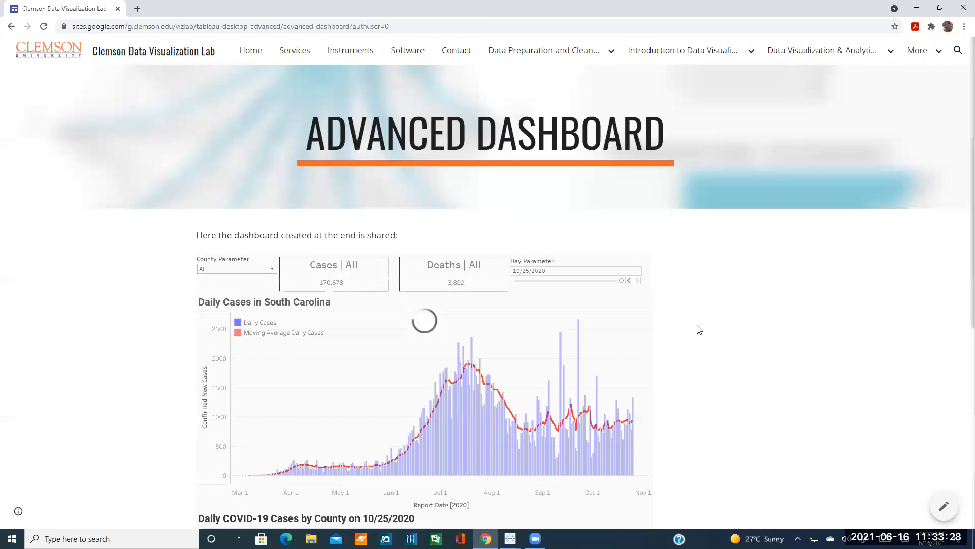
Examine the shared dashboard's parameters, daily cases chart, county map and navigation buttons on the Advanced Dashboard page
scroll(697, 331, down, 6)
scroll(697, 327, up, 3)
scroll(691, 305, up, 2)
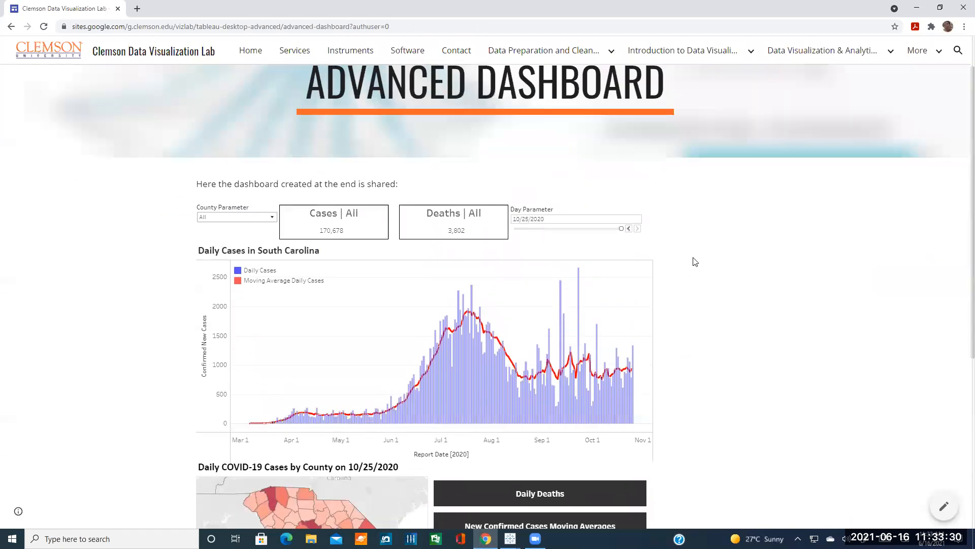
scroll(707, 277, down, 2)
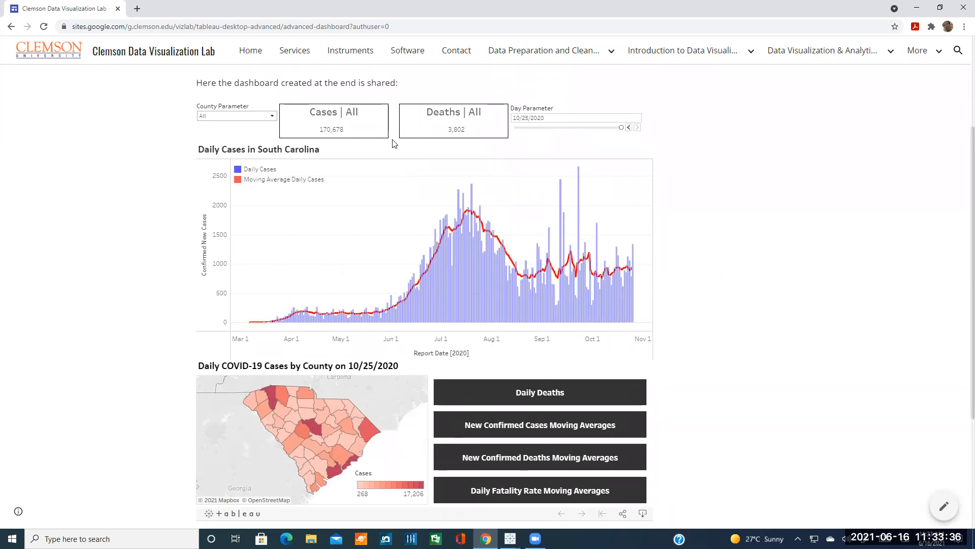
scroll(671, 228, up, 3)
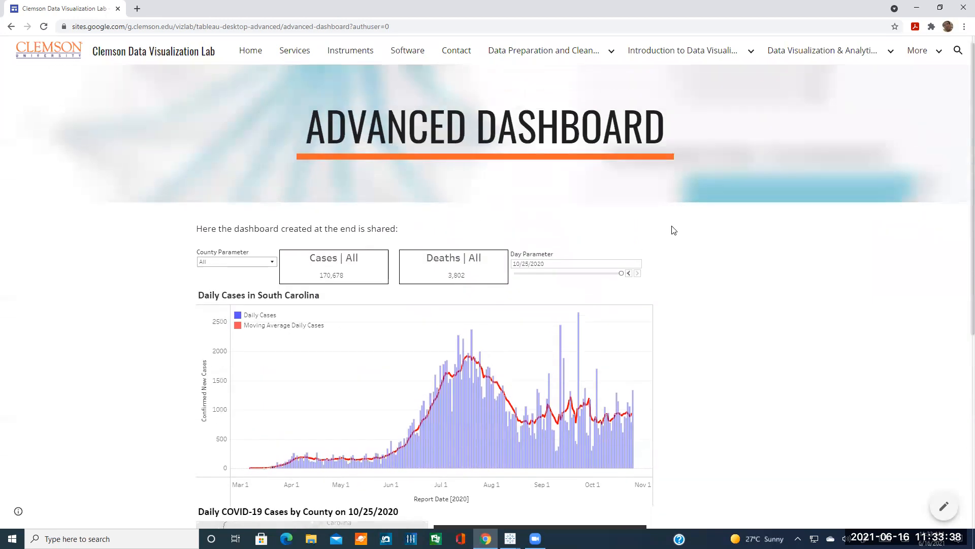
scroll(668, 231, down, 6)
scroll(551, 236, up, 3)
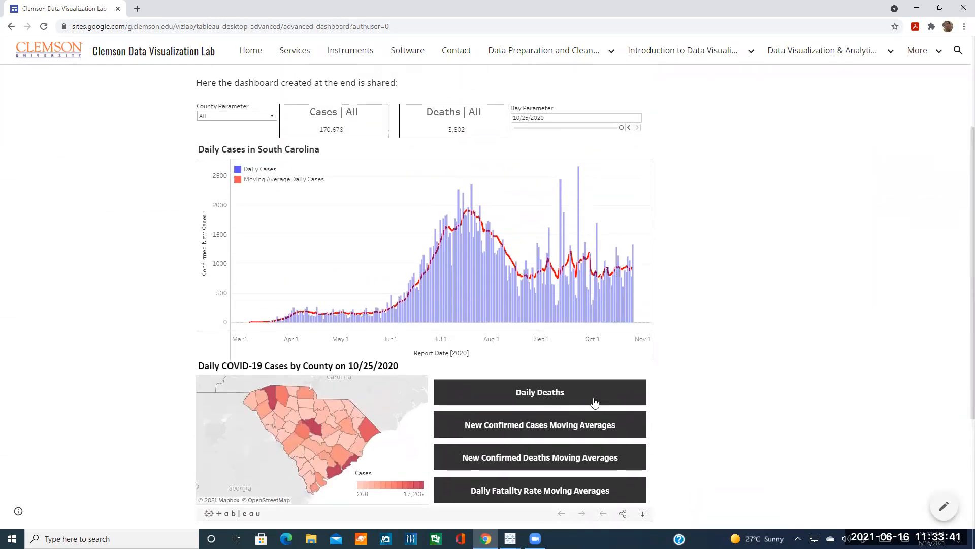
Follow the shared dashboard's Daily Deaths navigation button and view the Daily Deaths in South Carolina chart
click(551, 390)
scroll(584, 266, down, 3)
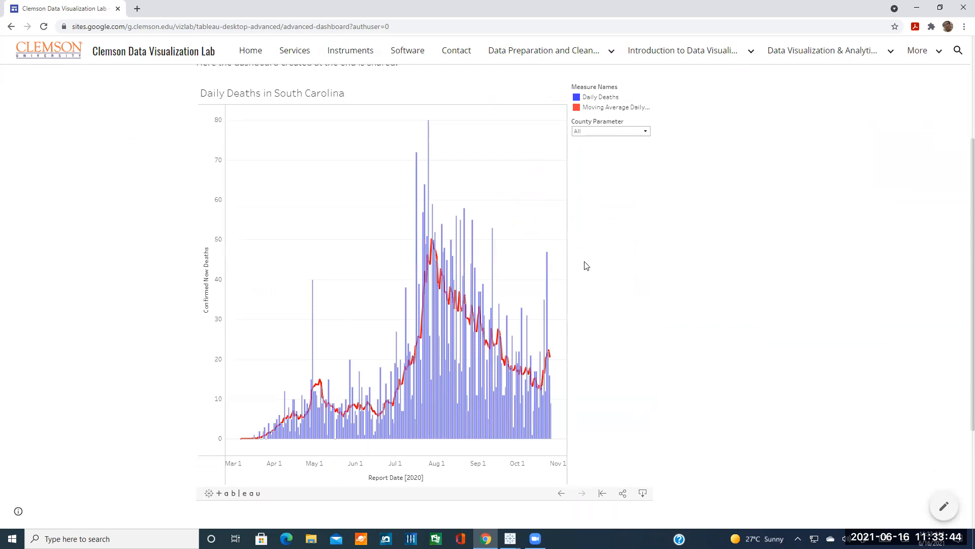
scroll(592, 305, up, 1)
scroll(569, 416, up, 2)
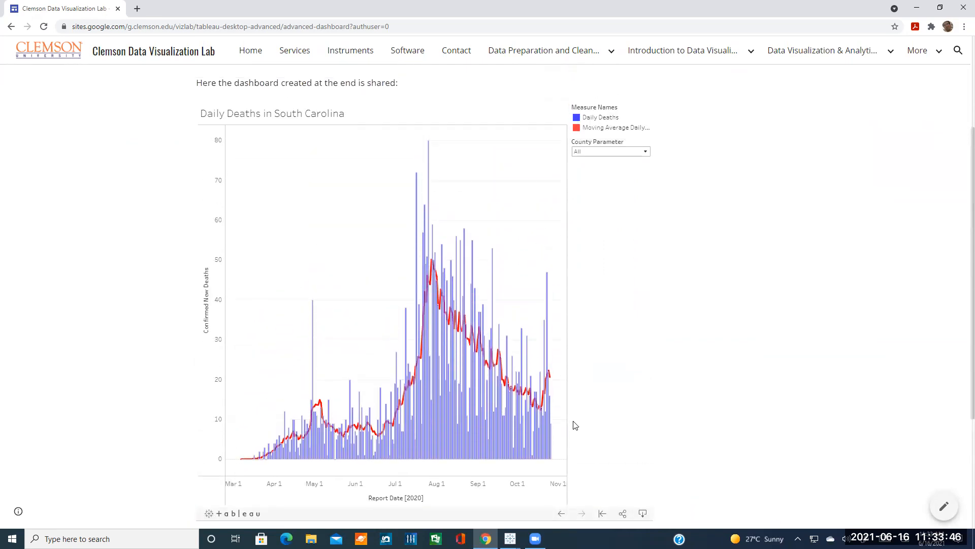
Return to the shared dashboard, view its New Confirmed Cases Moving Averages chart, and go back to the dashboard
click(562, 514)
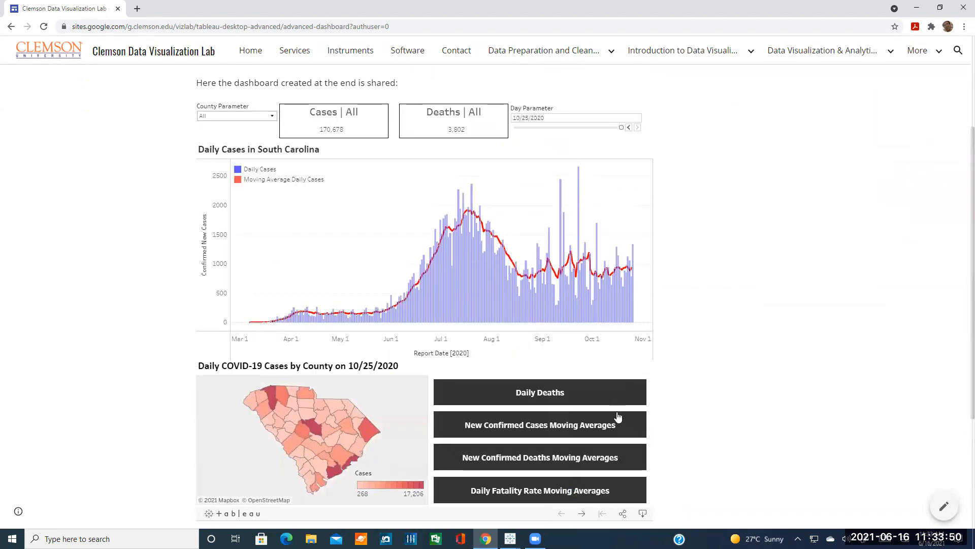
click(515, 428)
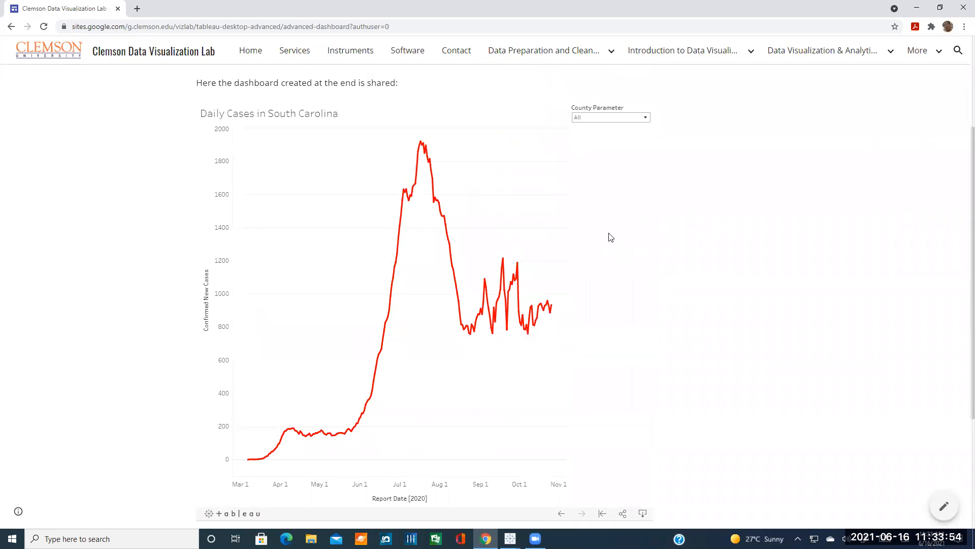
scroll(659, 284, down, 2)
click(562, 411)
scroll(676, 317, up, 2)
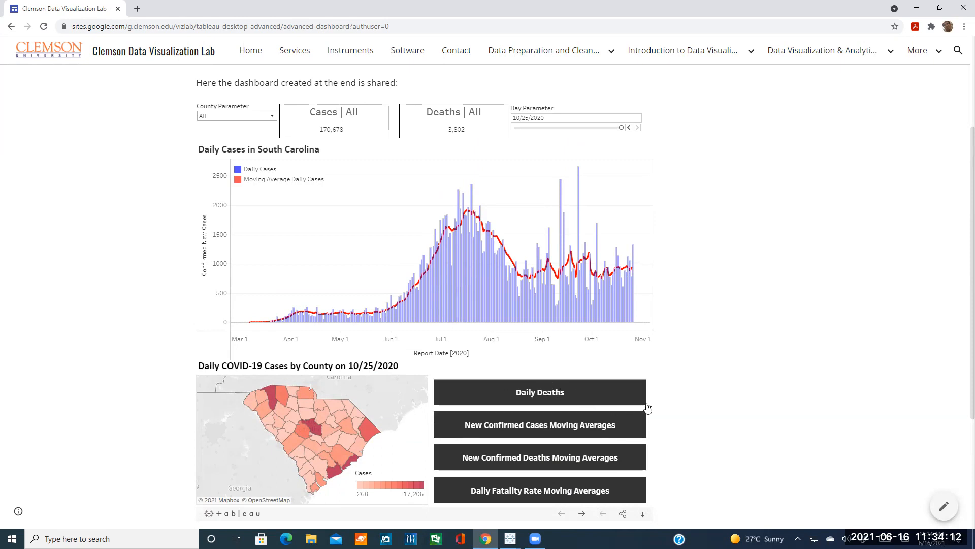
Go to the next course page, Advanced Story
scroll(706, 395, down, 1)
scroll(707, 395, down, 3)
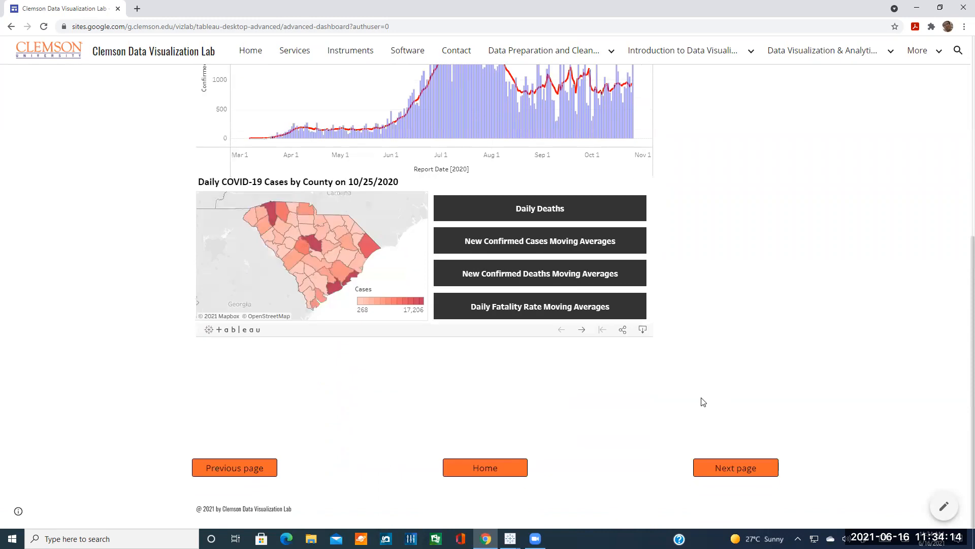
click(727, 467)
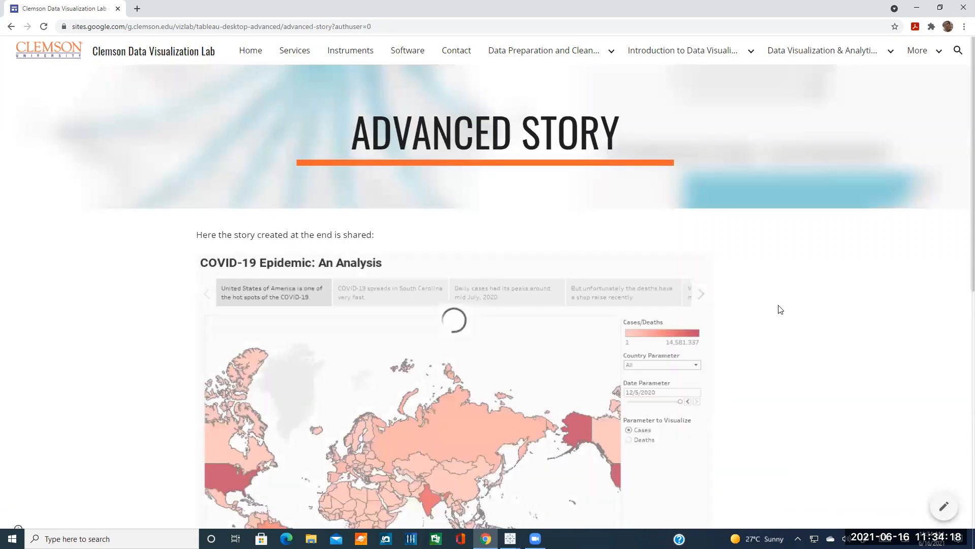
Examine the world map and parameter controls in the first point of the shared COVID-19 Epidemic: An Analysis story
scroll(777, 315, down, 4)
scroll(776, 330, up, 2)
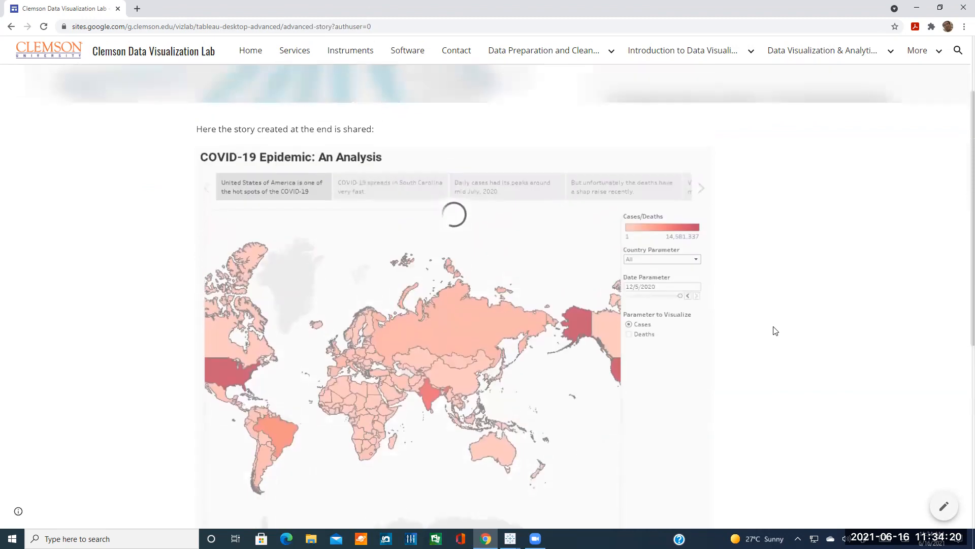
scroll(760, 330, down, 1)
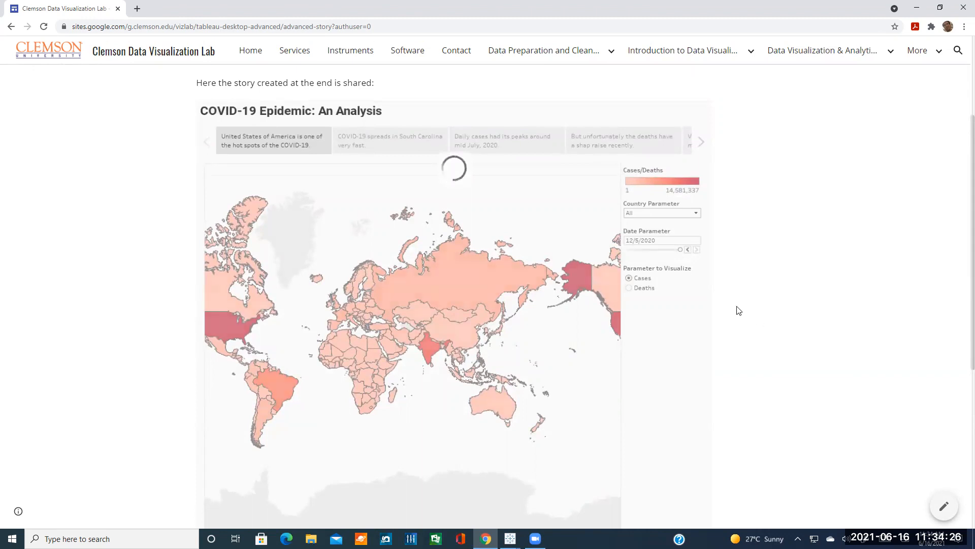
scroll(767, 275, up, 1)
scroll(754, 279, down, 2)
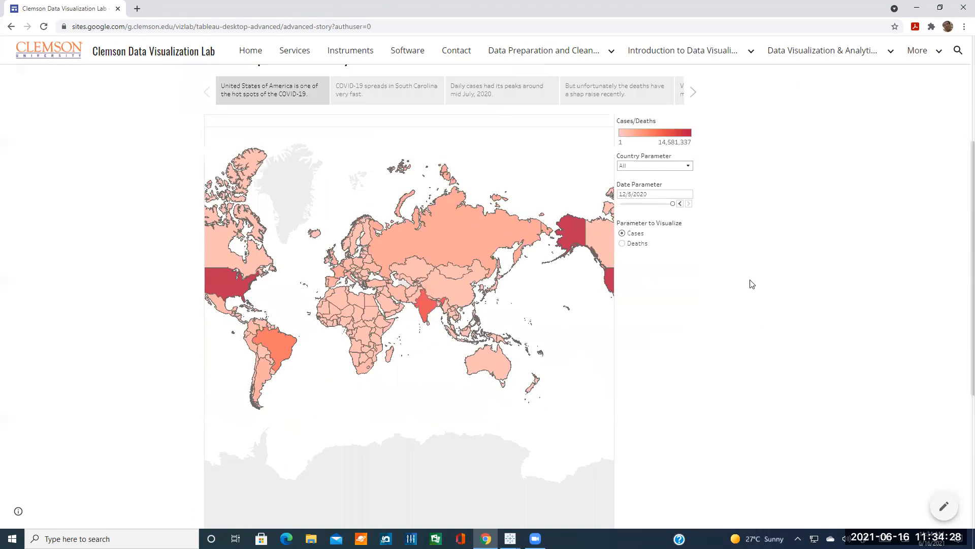
scroll(751, 283, up, 1)
scroll(746, 317, down, 4)
scroll(755, 307, up, 4)
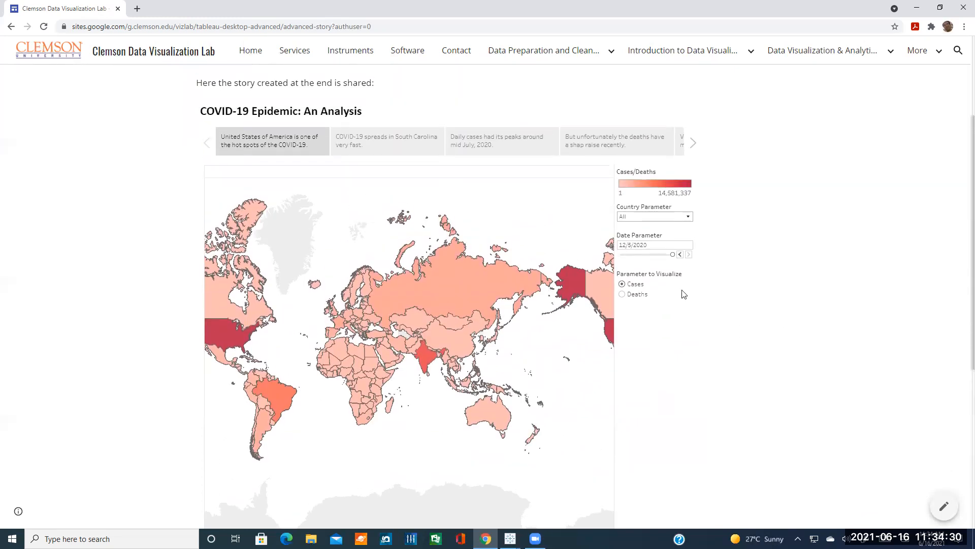
Open the story point "COVID-19 spreads in South Carolina very fast." and look through its embedded dashboard
click(388, 144)
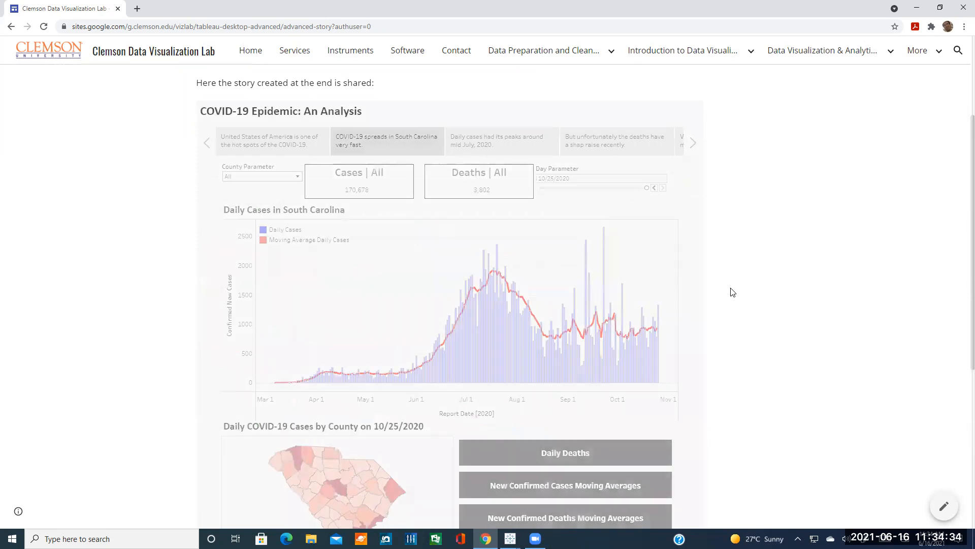
scroll(618, 370, down, 2)
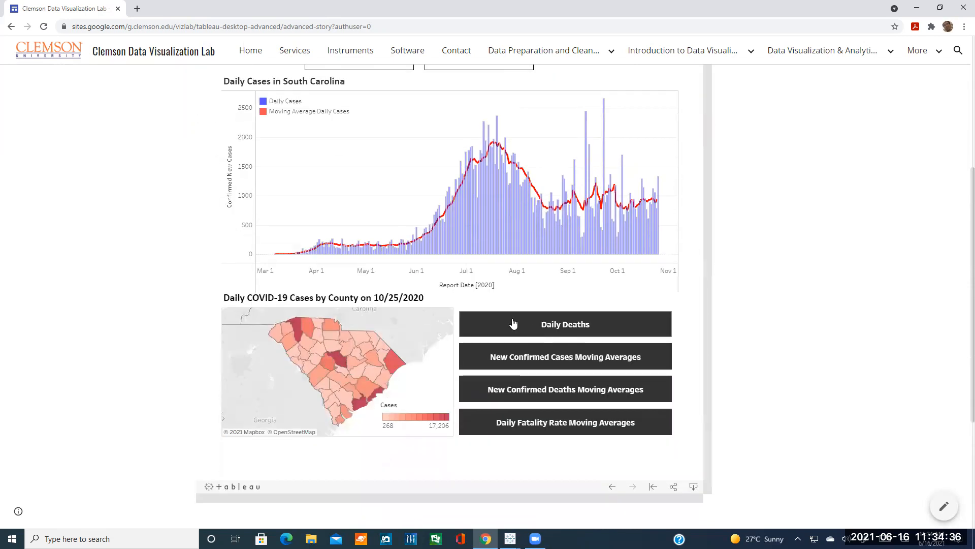
scroll(596, 316, up, 3)
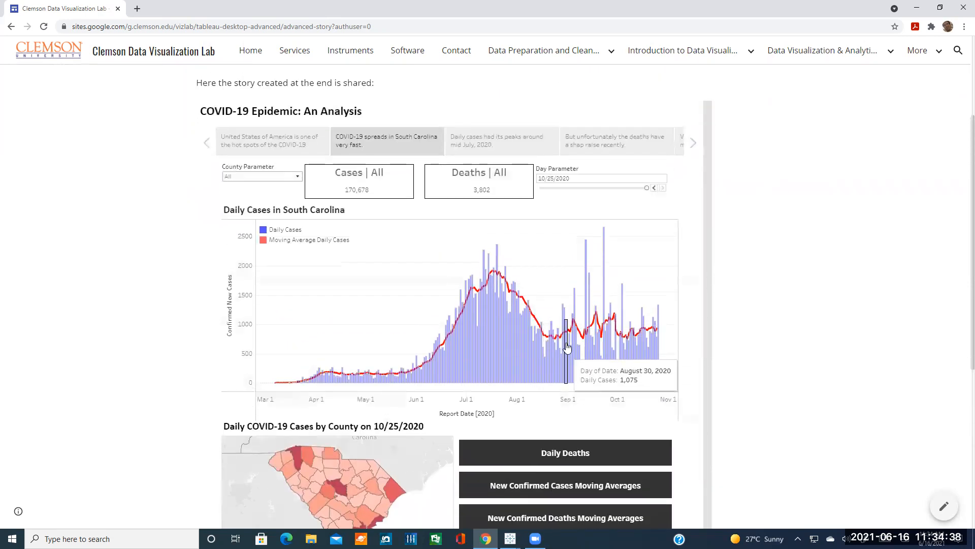
scroll(559, 331, up, 2)
View the story point on daily cases peaking around mid July, 2020, and return to the United States hot spots point
click(509, 237)
scroll(736, 298, down, 3)
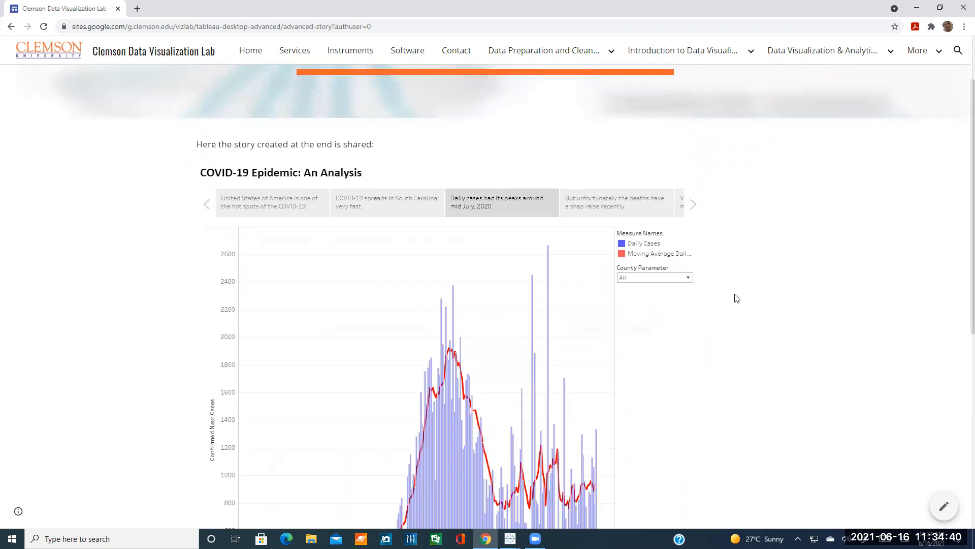
scroll(603, 232, up, 3)
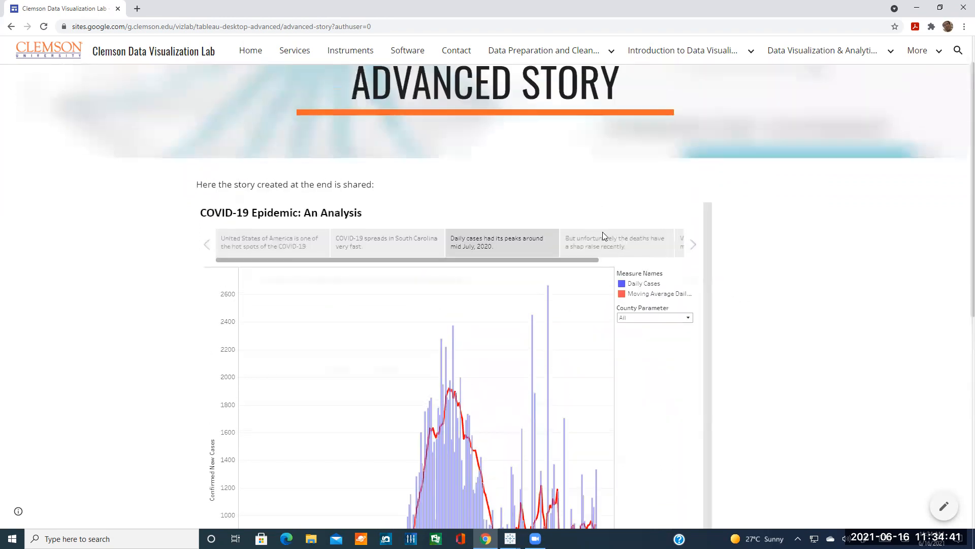
click(275, 237)
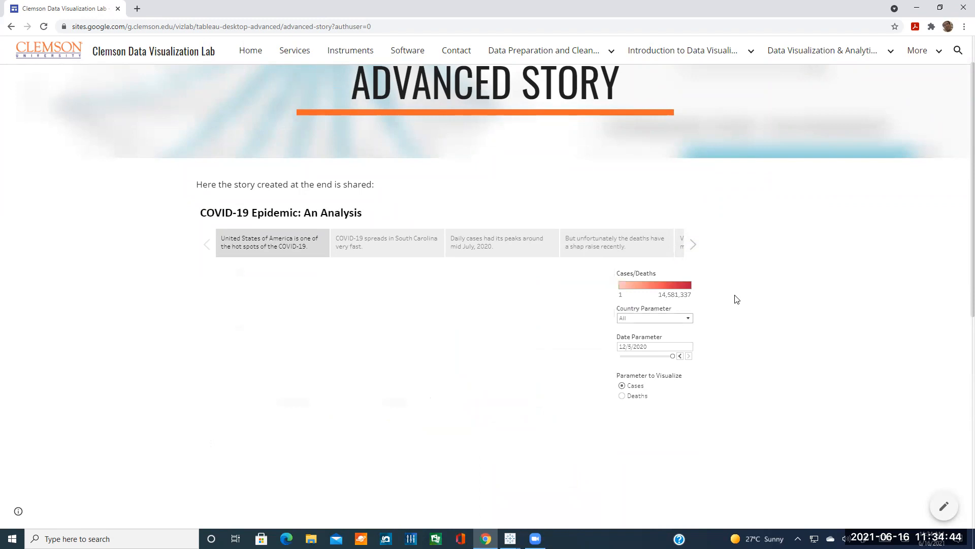
scroll(736, 298, down, 3)
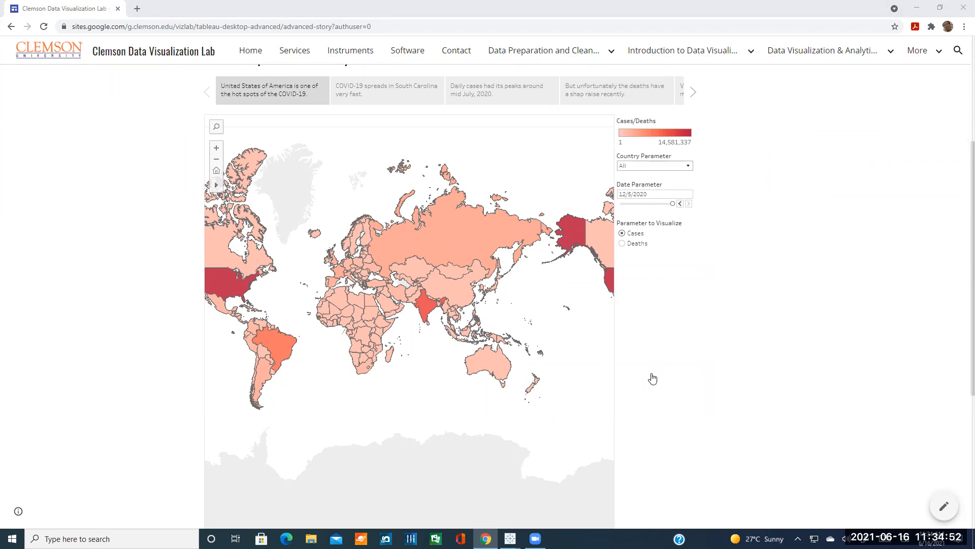
Switch to Book1 in Tableau and review the Waterfall navigation button's target and style settings without changing them
mouse_move(511, 539)
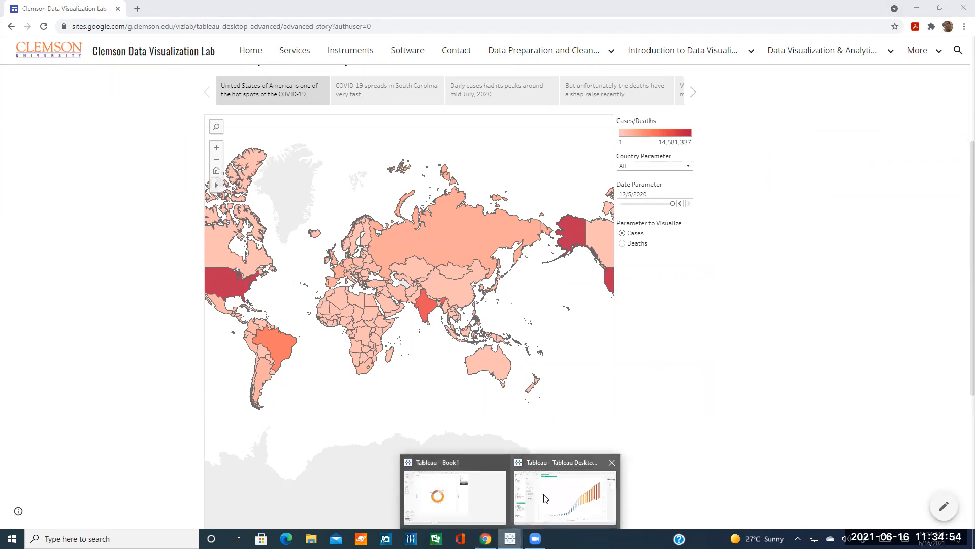
click(491, 500)
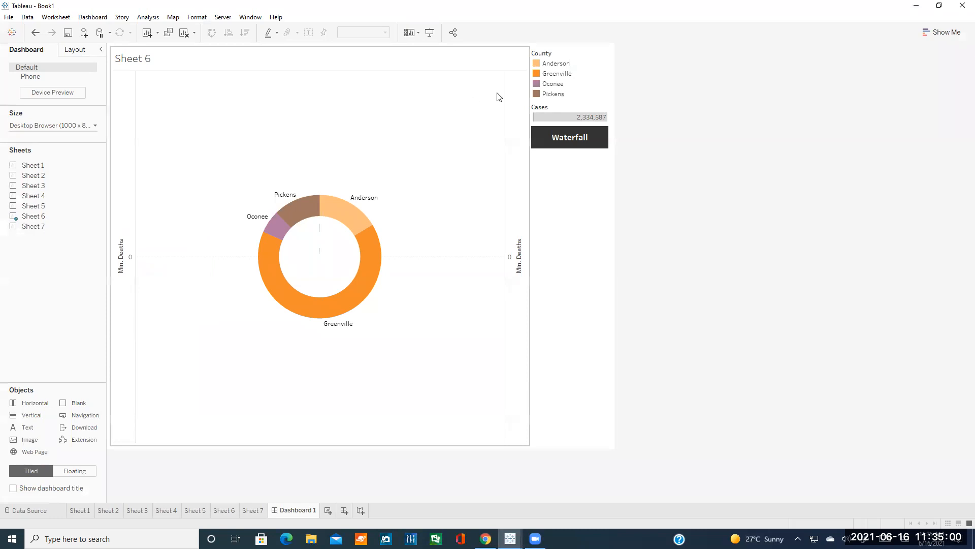
double_click(568, 141)
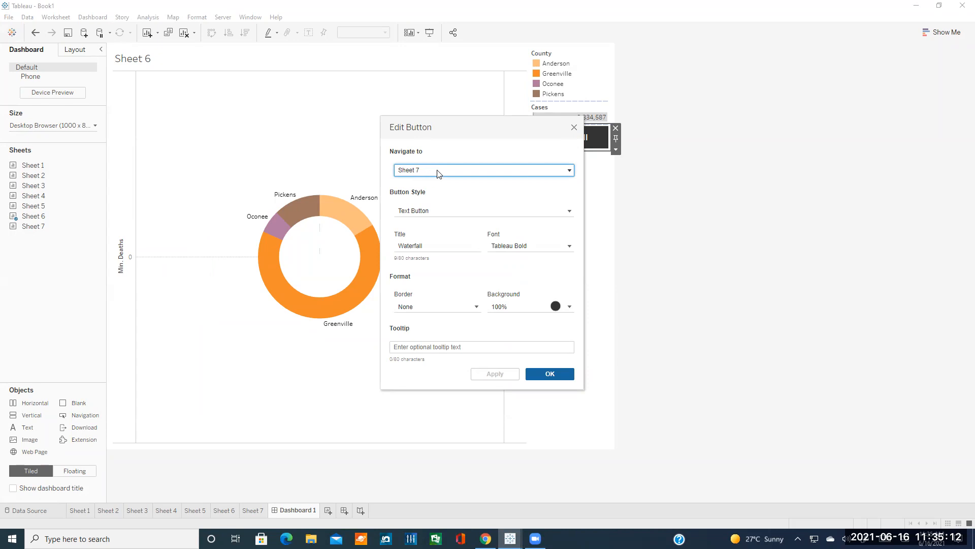
click(574, 127)
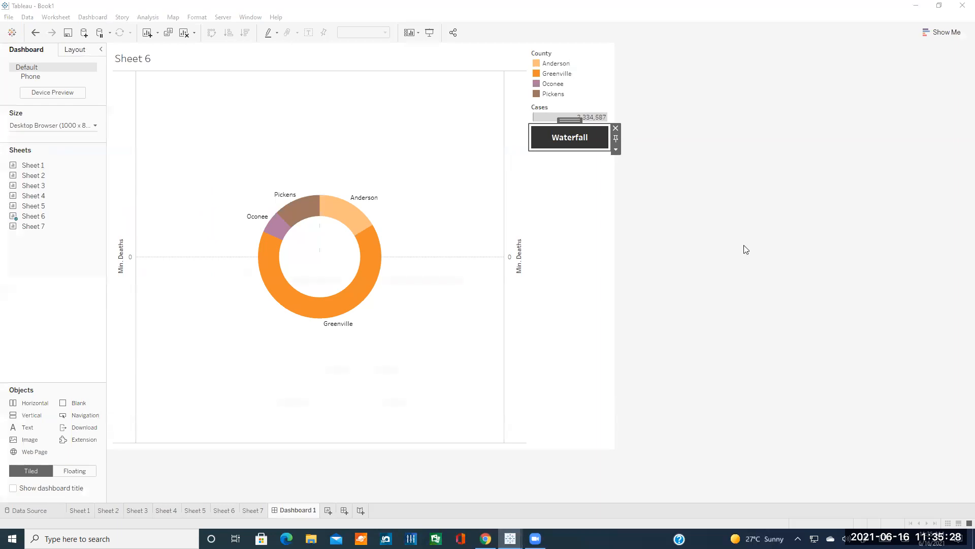
Remove the Cases legend, the County legend and the Sheet 6 donut chart from Dashboard 1, keeping the Waterfall button
click(599, 109)
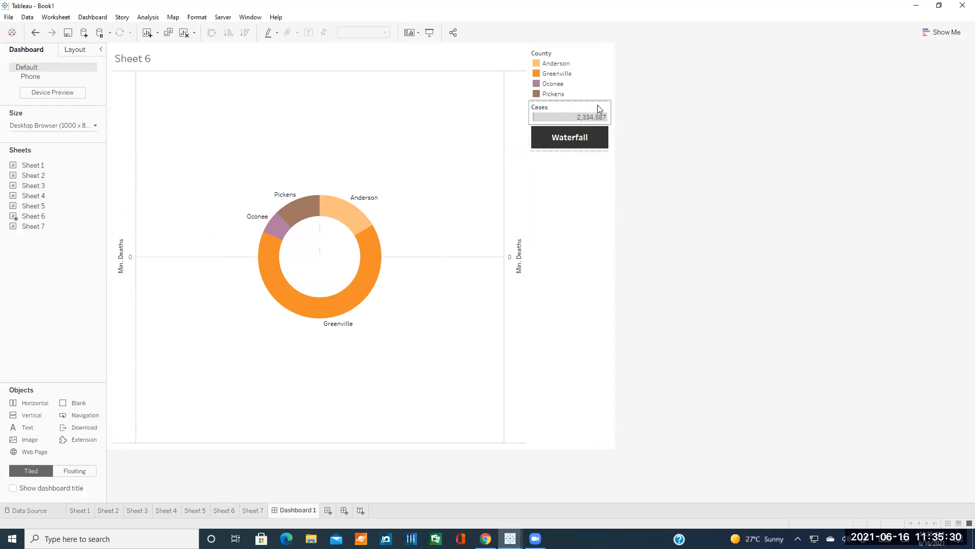
click(614, 105)
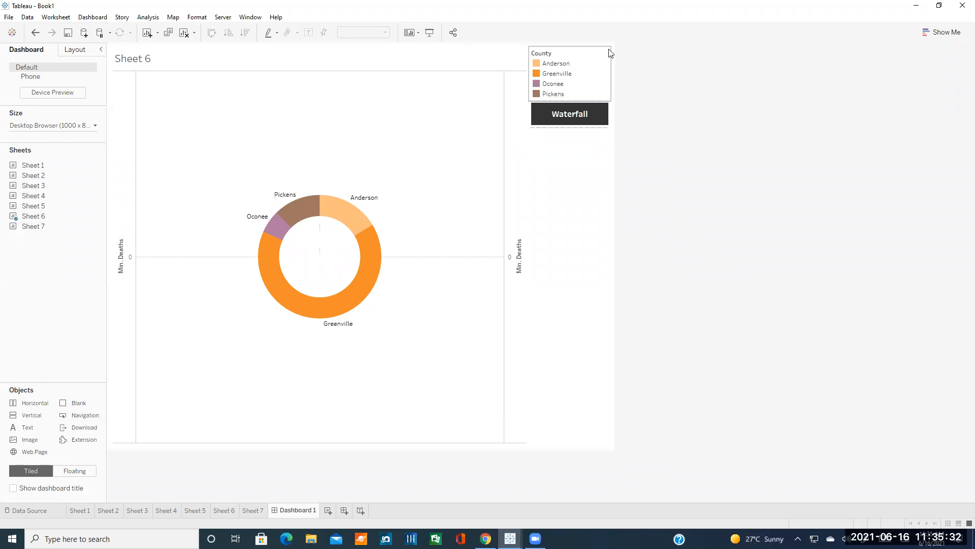
click(609, 57)
click(615, 51)
click(520, 83)
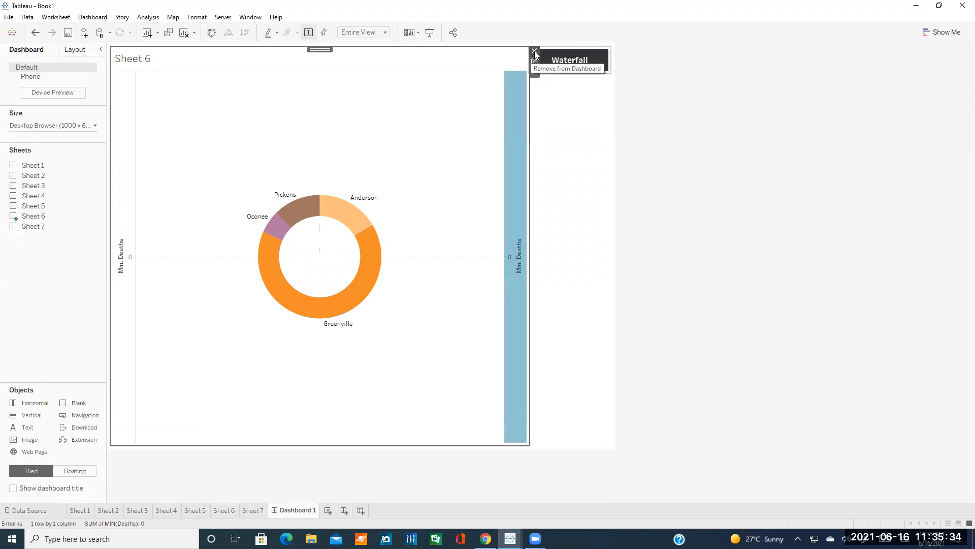
click(535, 51)
Check the remaining Waterfall button's Navigate to setting, close its settings unchanged and deselect the button
double_click(503, 60)
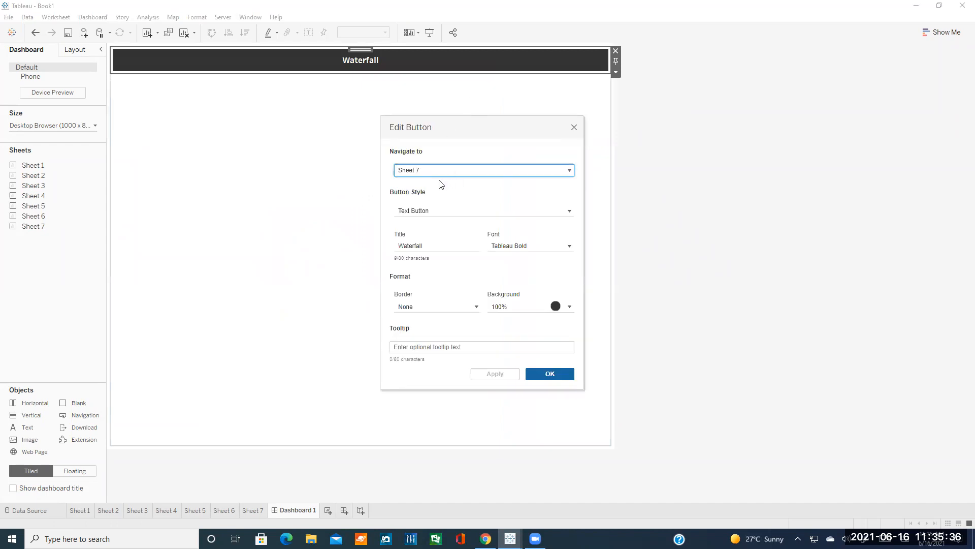
click(574, 127)
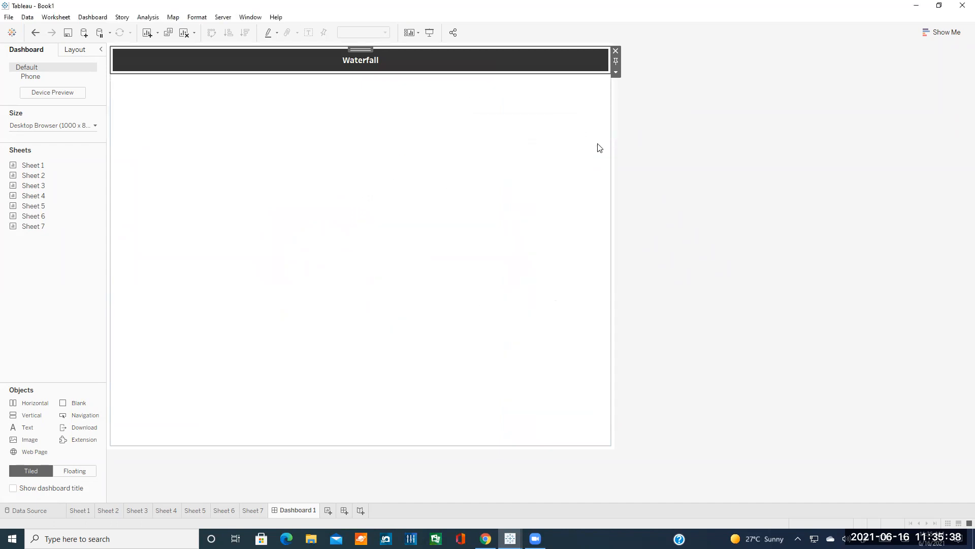
click(665, 176)
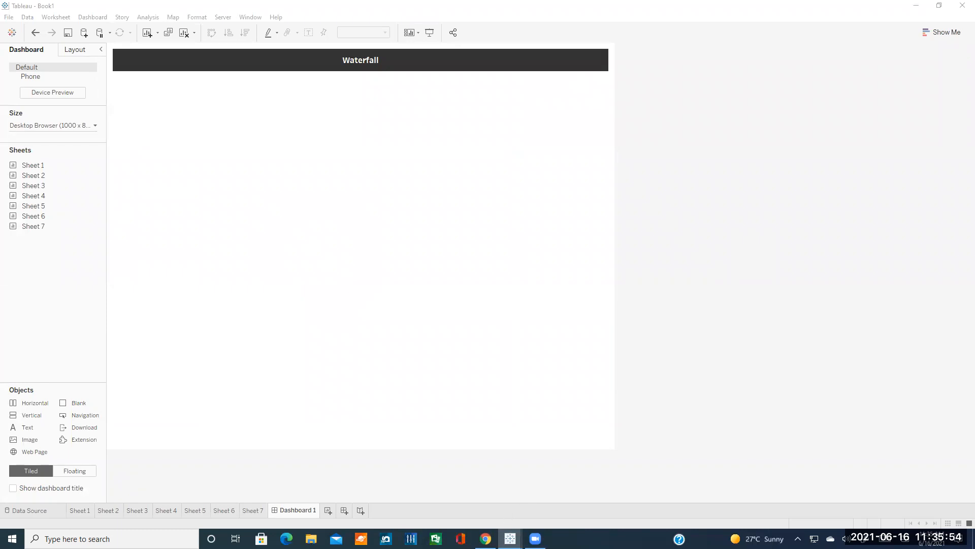
Switch to Chrome and look over the Advanced Story page from its heading to the page links at its end
click(485, 539)
scroll(772, 331, down, 5)
scroll(758, 336, up, 3)
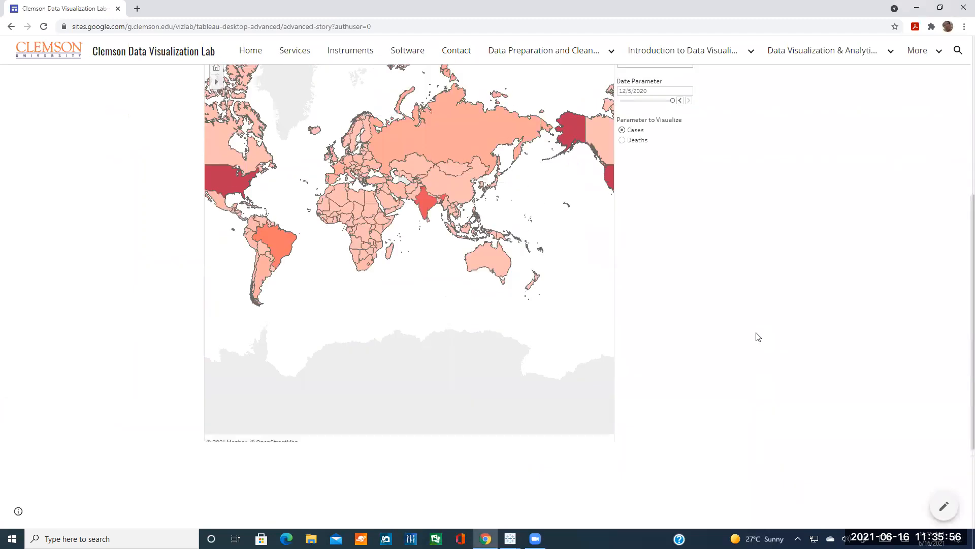
scroll(758, 337, up, 6)
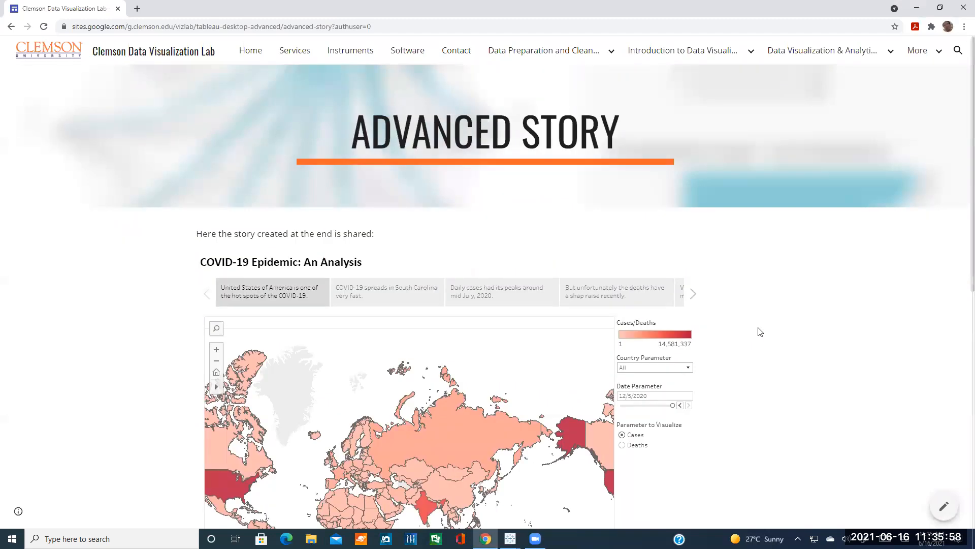
scroll(760, 332, down, 6)
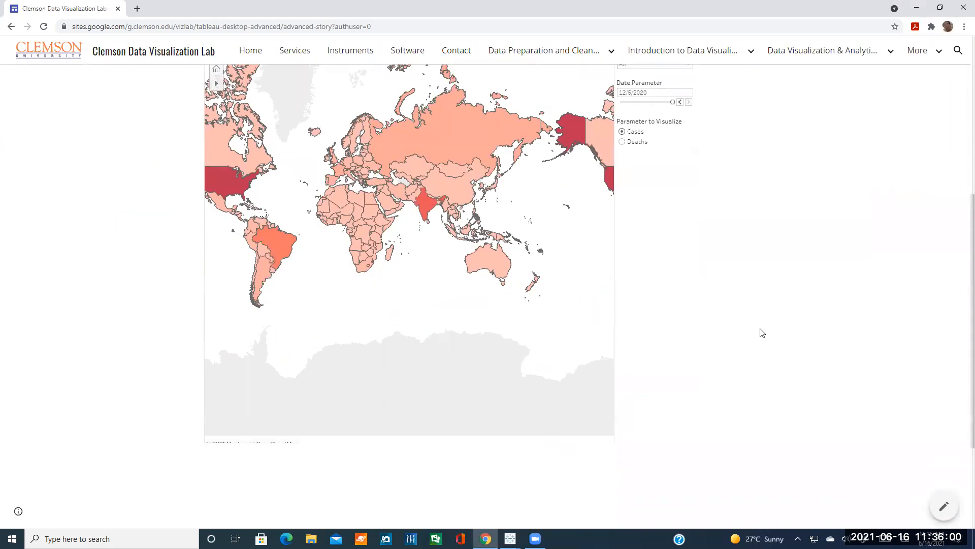
scroll(762, 332, down, 3)
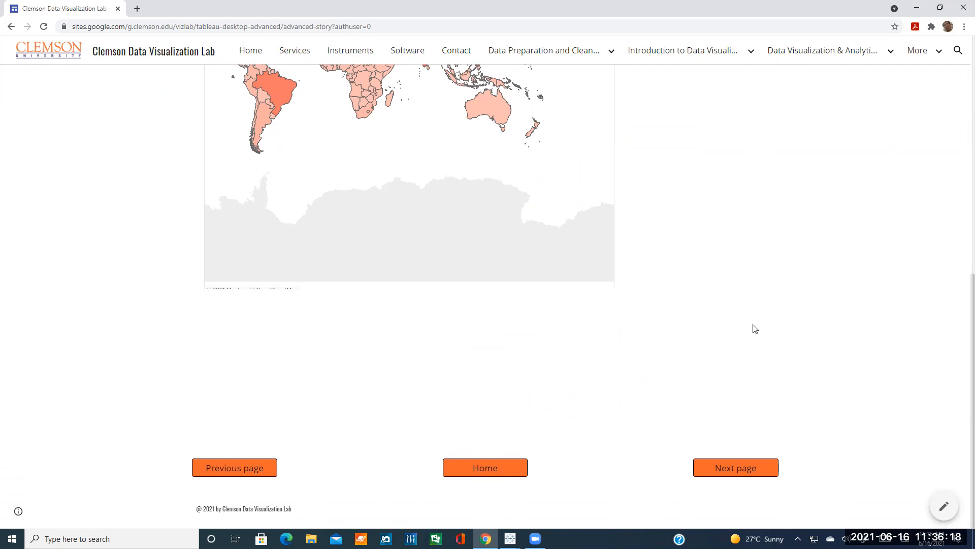
Go to the next course page, Homework, and read its dataset source and the five exercise instructions
mouse_move(604, 65)
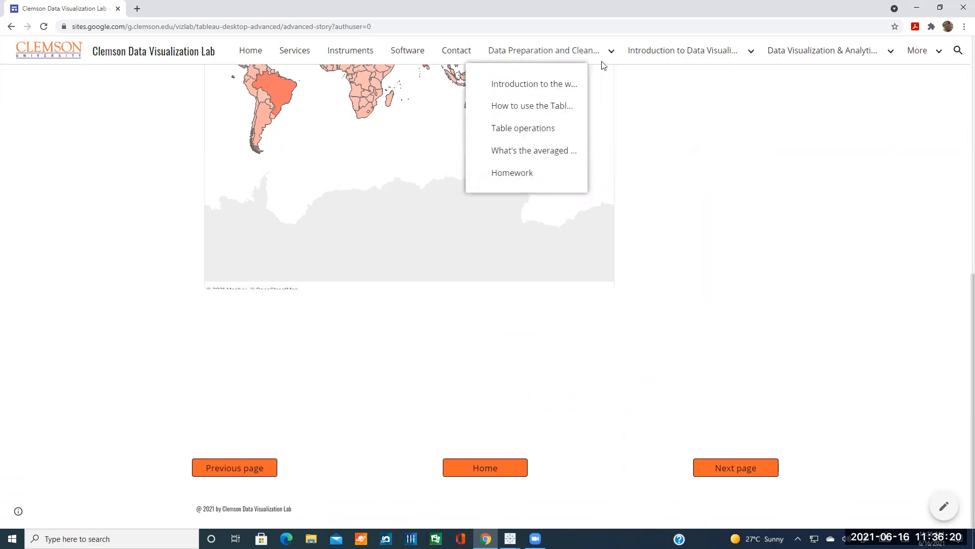
click(715, 468)
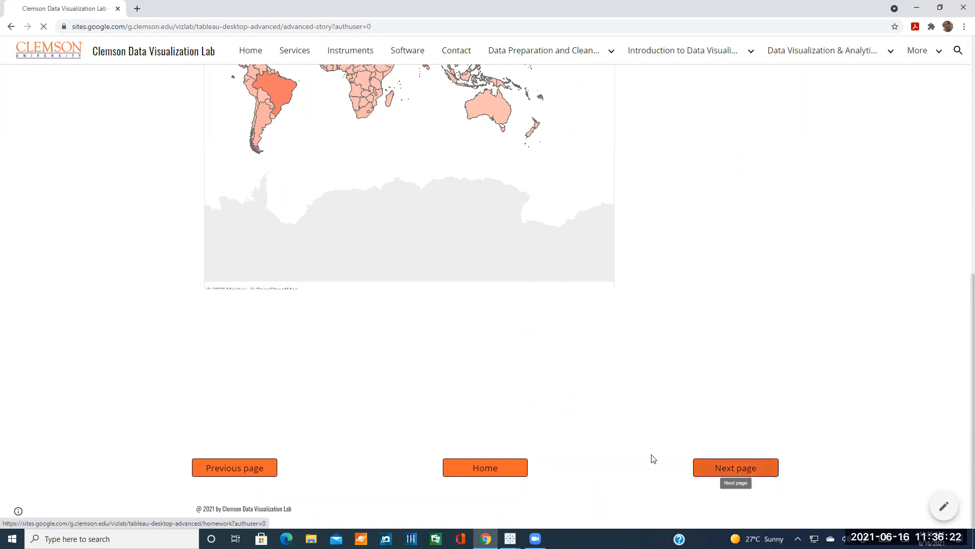
scroll(612, 348, down, 3)
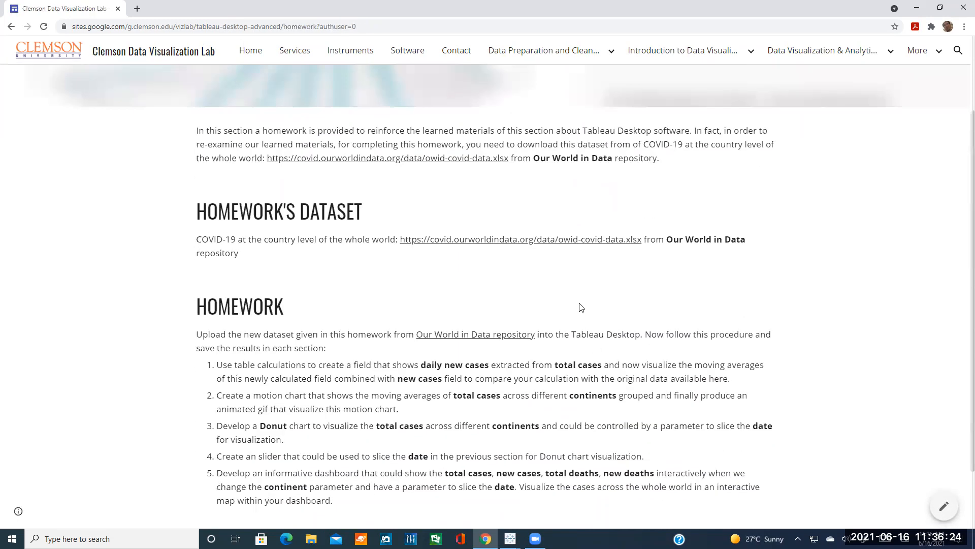
scroll(503, 277, up, 2)
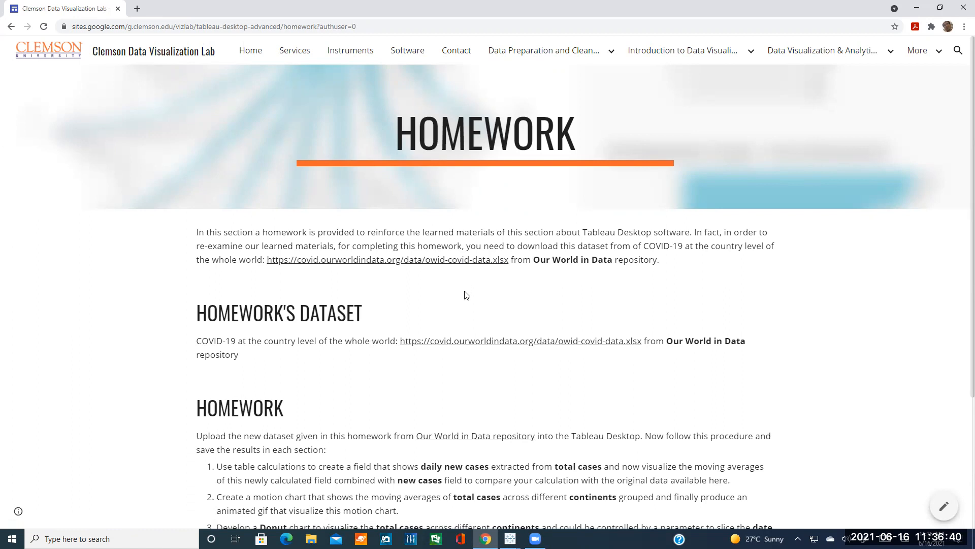
scroll(482, 311, down, 1)
scroll(467, 308, down, 2)
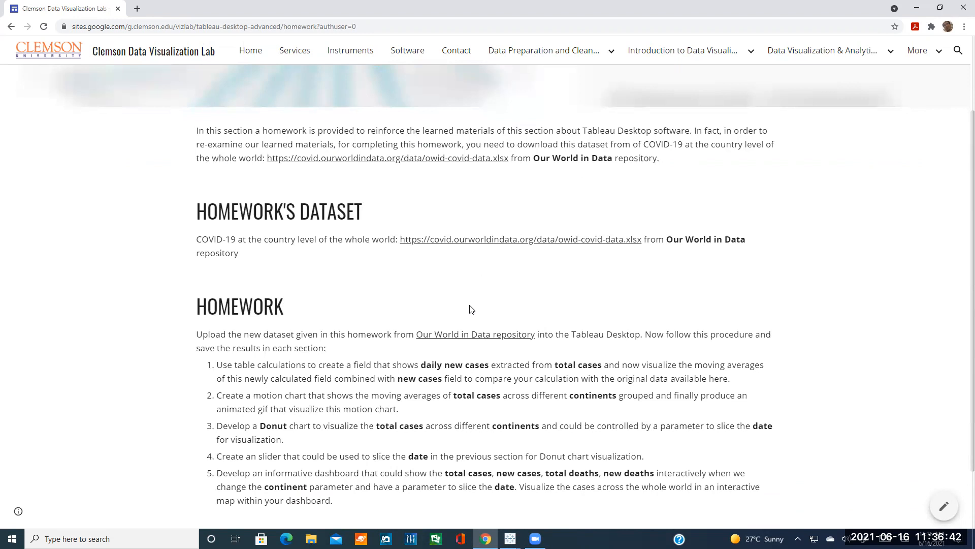
Return from the Homework page to the Advanced Dashboard page and look over the shared South Carolina dashboard down to the page links
scroll(467, 309, down, 2)
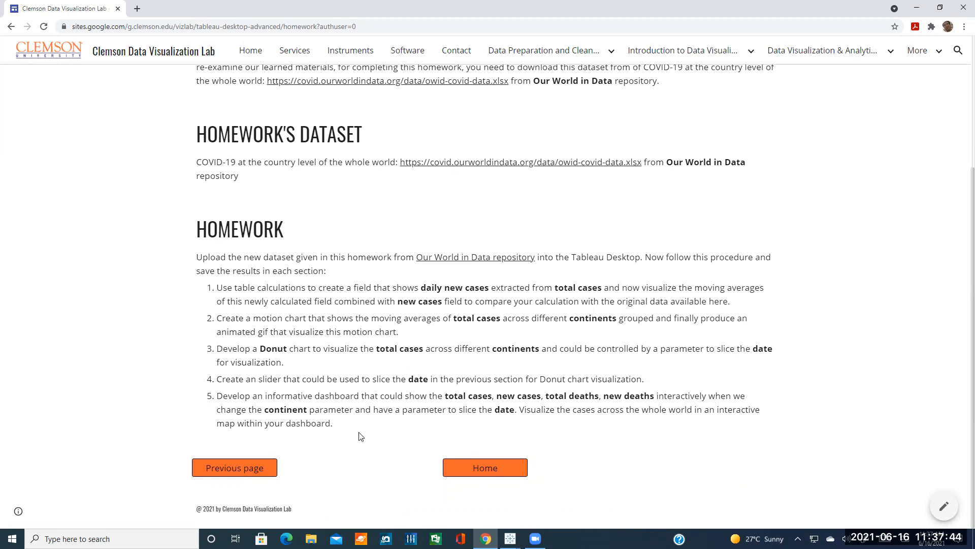
click(240, 471)
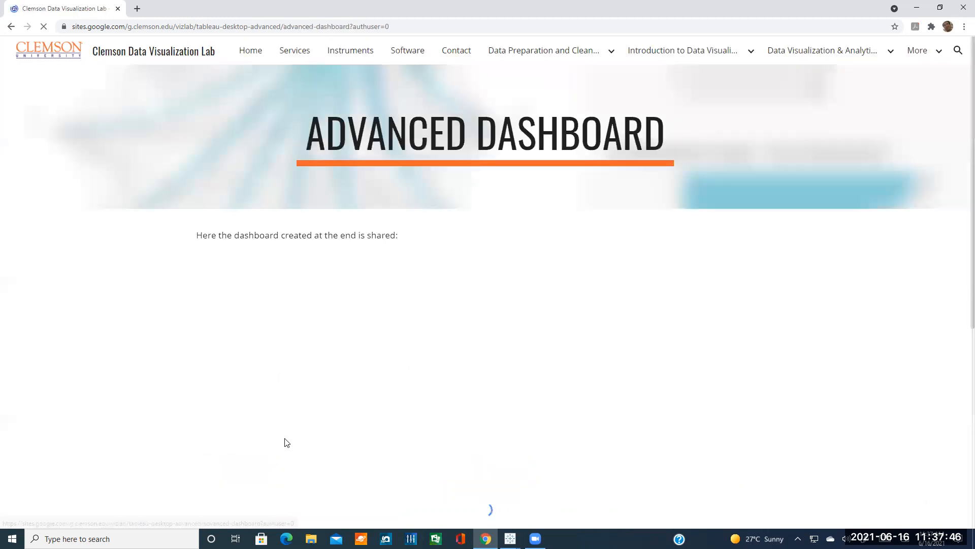
scroll(183, 362, down, 2)
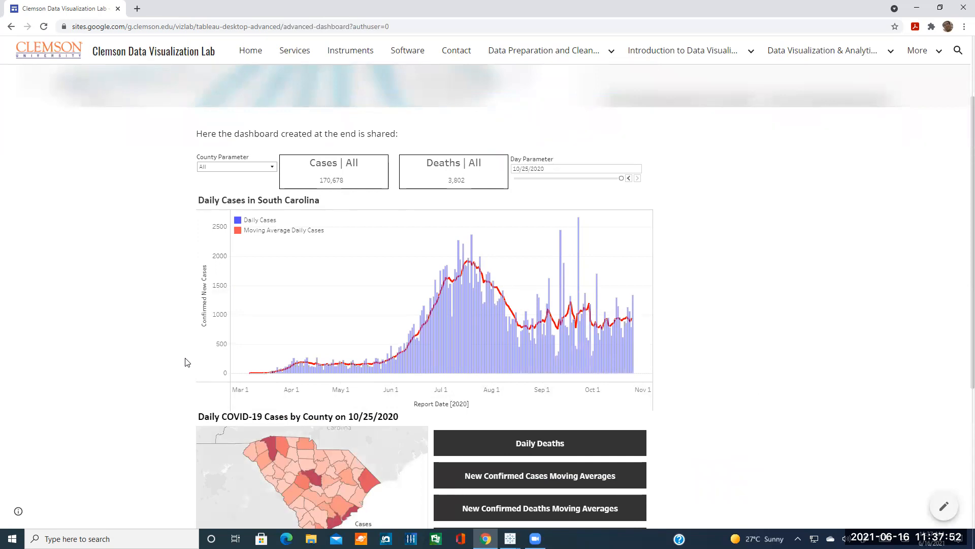
scroll(196, 366, down, 5)
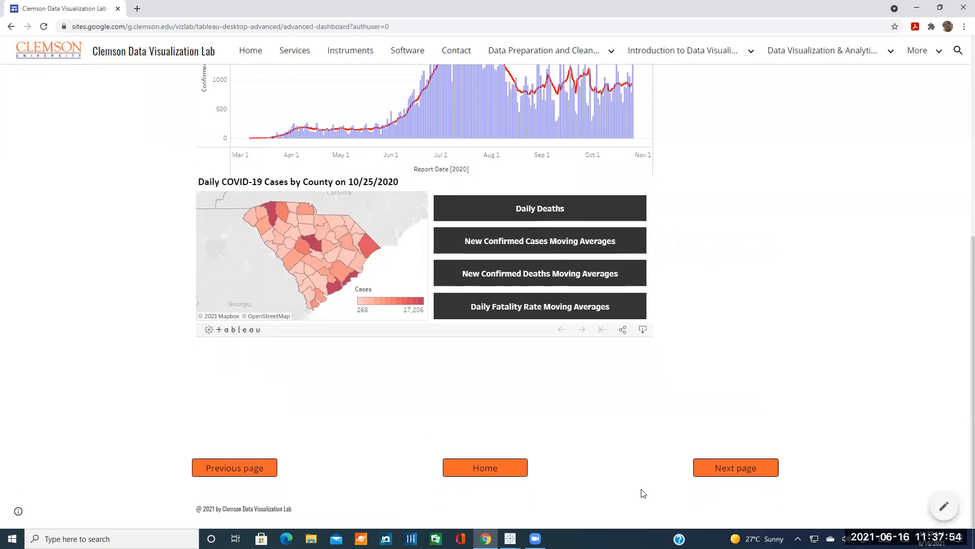
Move forward from the Advanced Dashboard page through the Advanced Story page to the Homework page
click(725, 468)
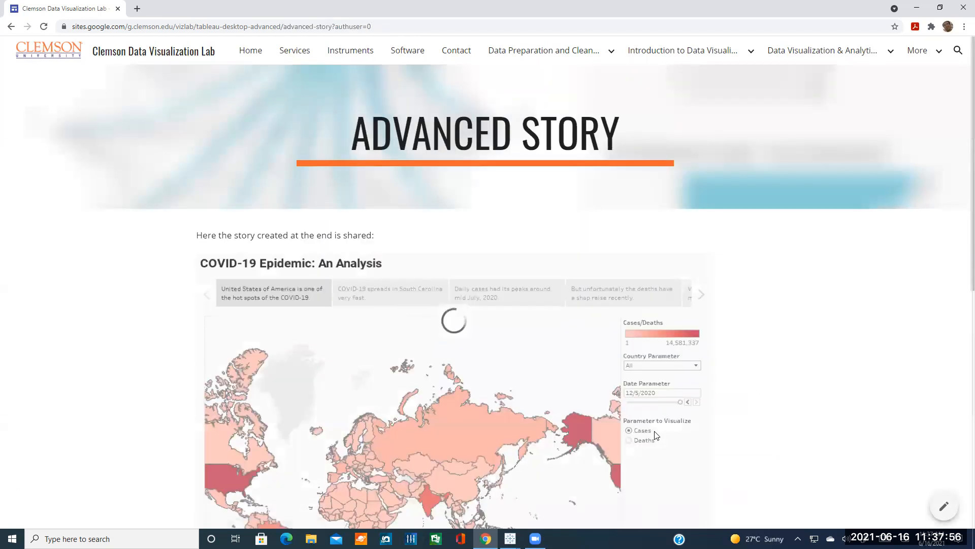
scroll(762, 424, down, 10)
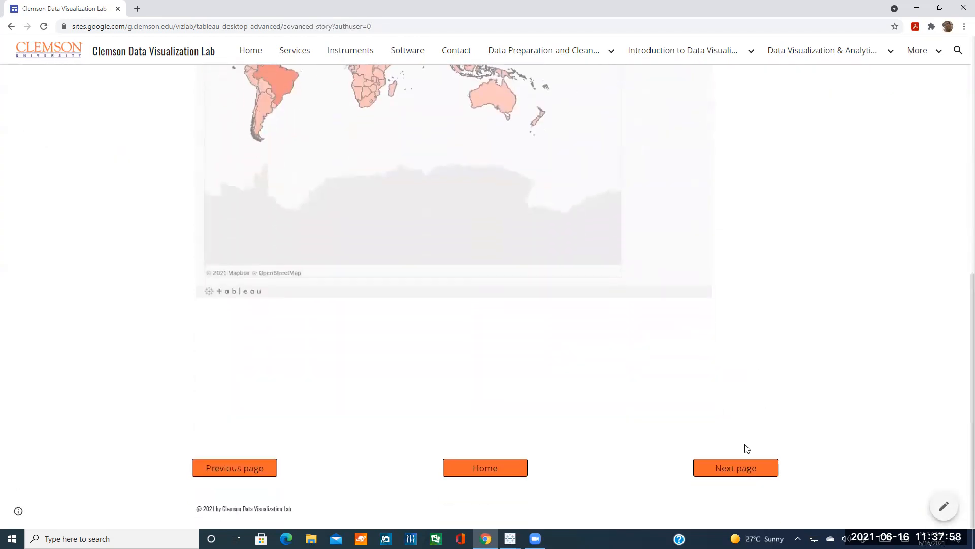
click(740, 466)
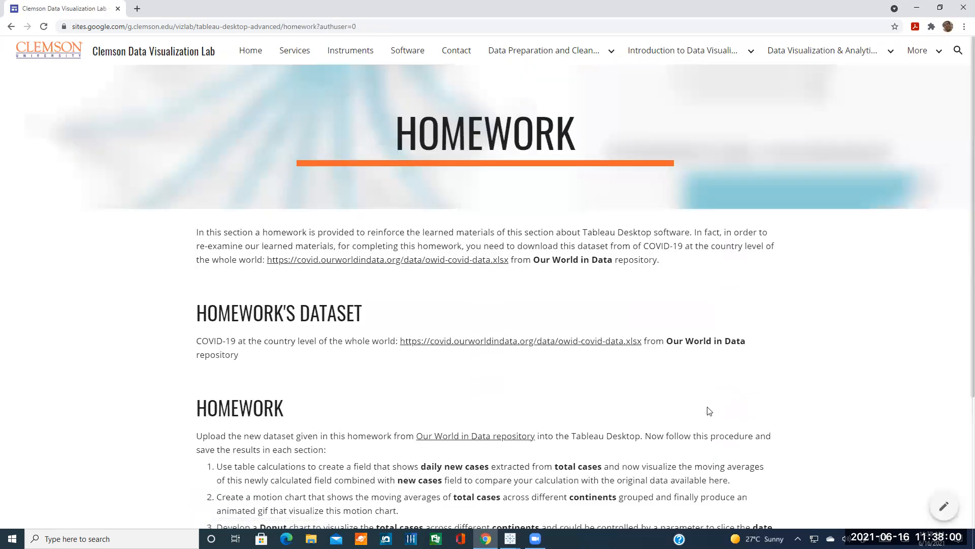
Reread the Homework page's introduction, dataset source and five exercise instructions down to the page links
scroll(677, 397, down, 2)
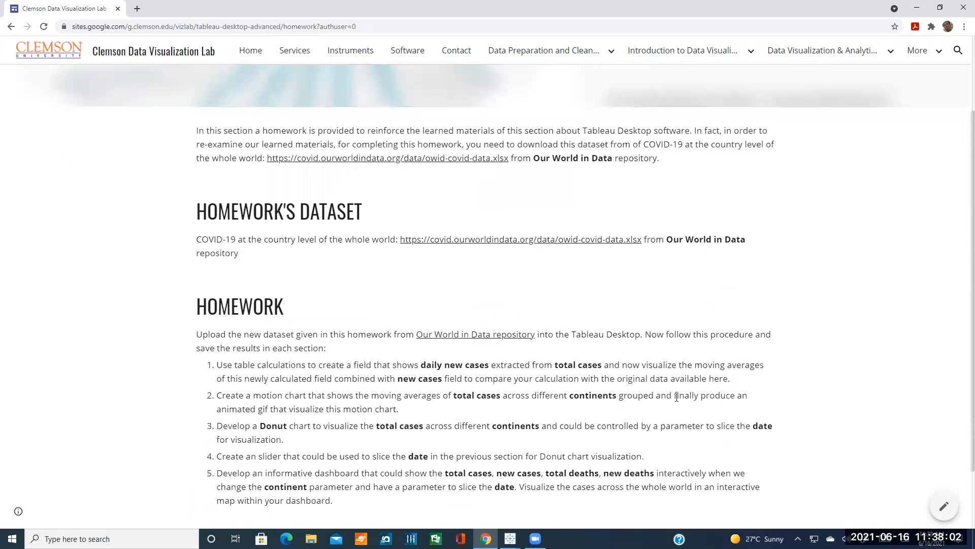
scroll(676, 397, down, 2)
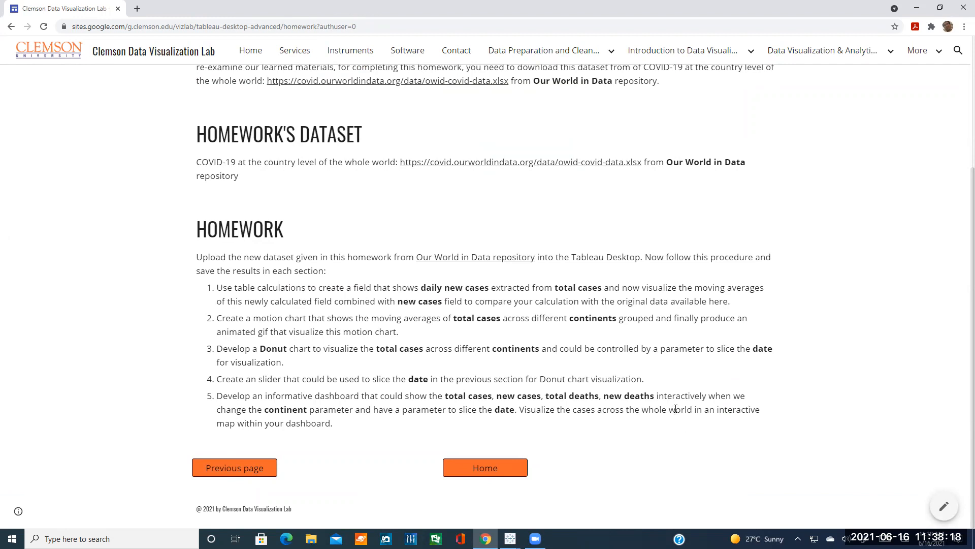
scroll(623, 366, up, 4)
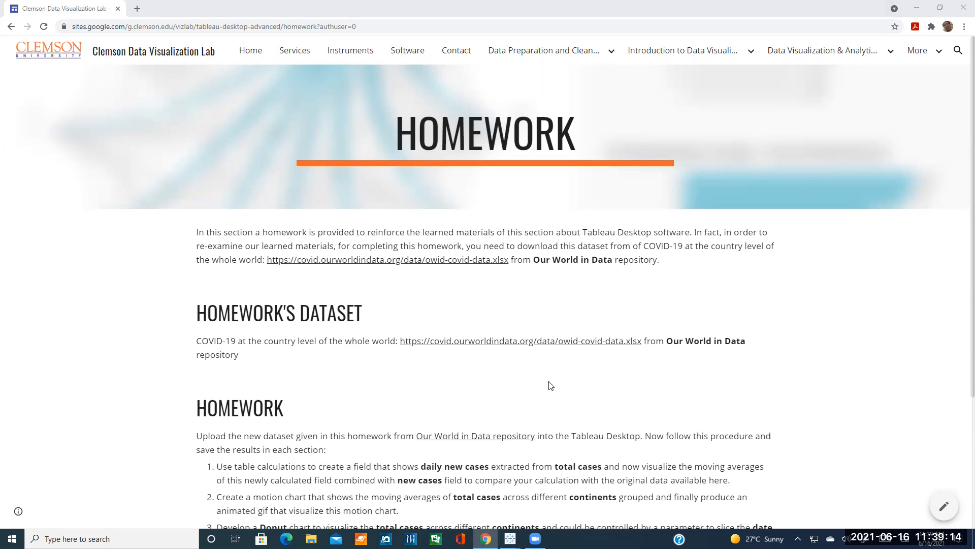
scroll(551, 386, down, 3)
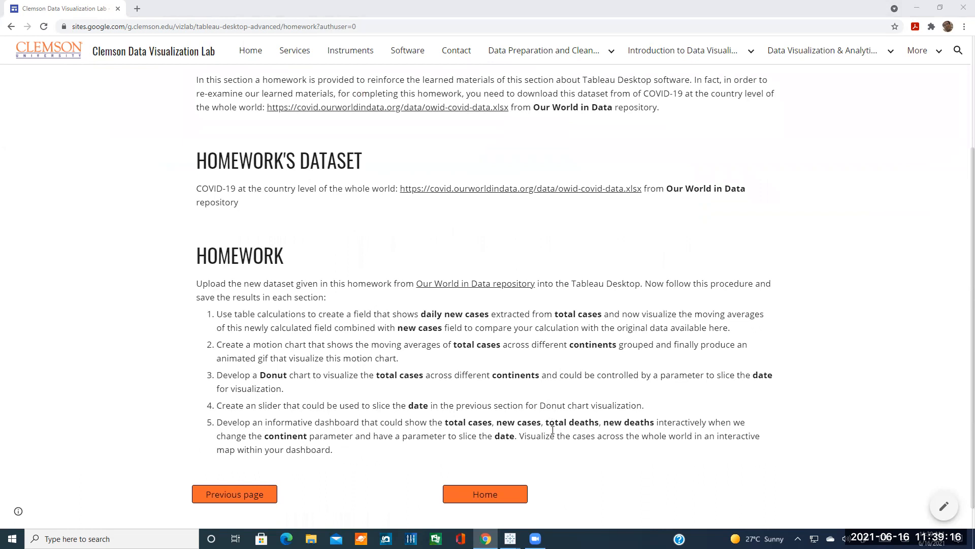
scroll(553, 429, down, 1)
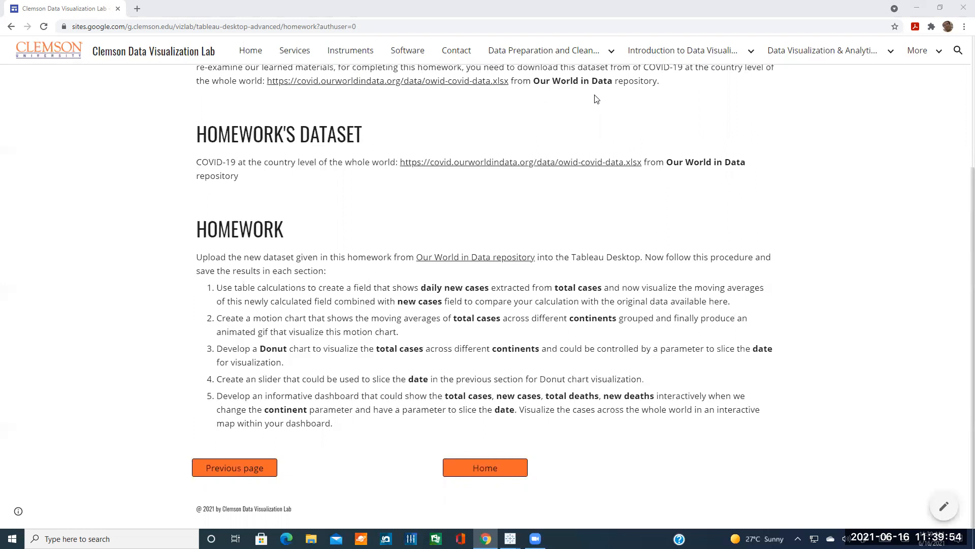
click(752, 51)
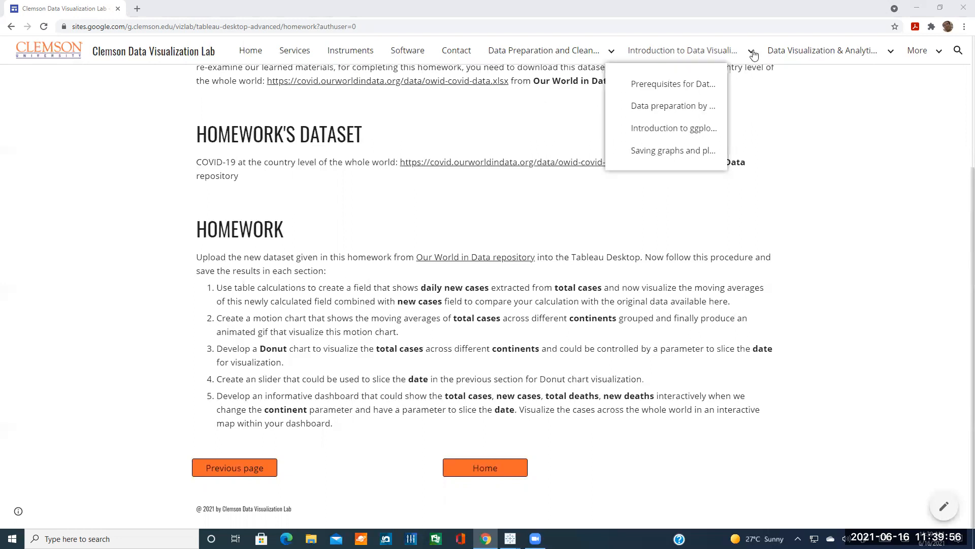
click(752, 51)
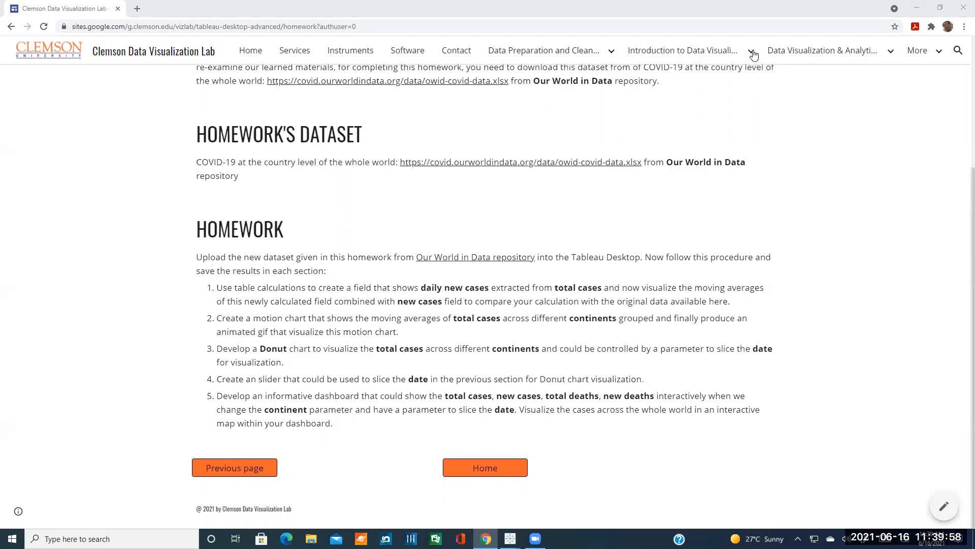